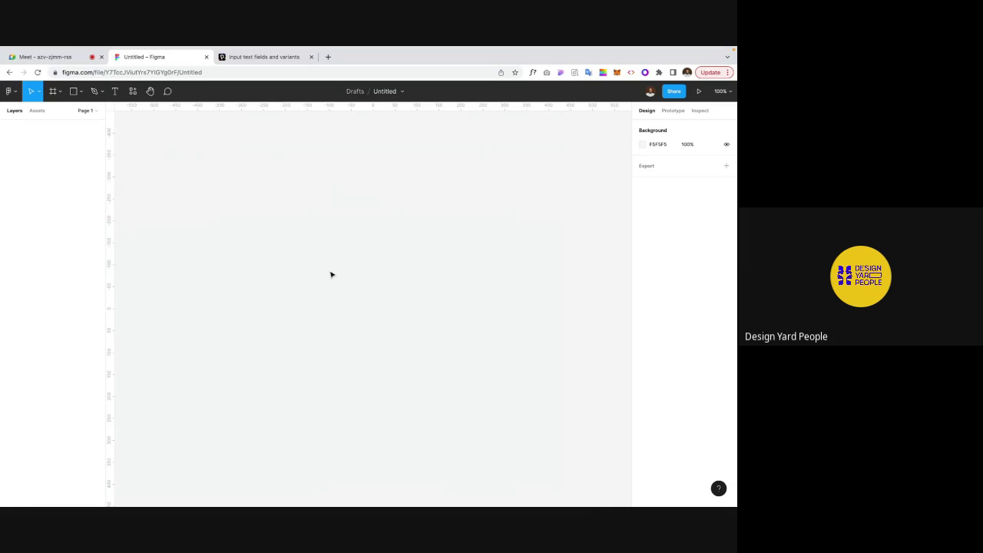
Step: Open fonts.google.com in a new tab and go to the Material Symbols icon library
{"action": "left_click", "coordinate": [54, 57]}
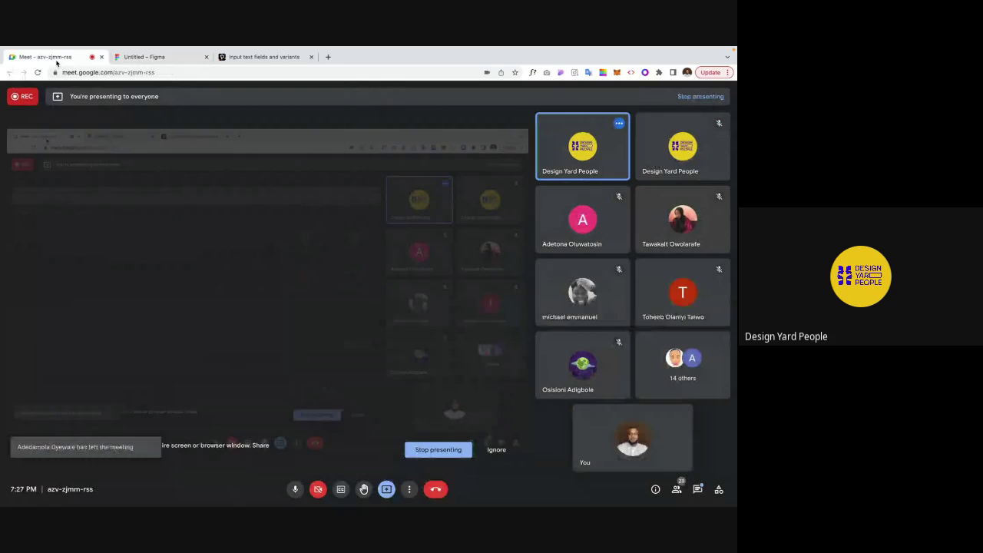
{"action": "left_click", "coordinate": [152, 59]}
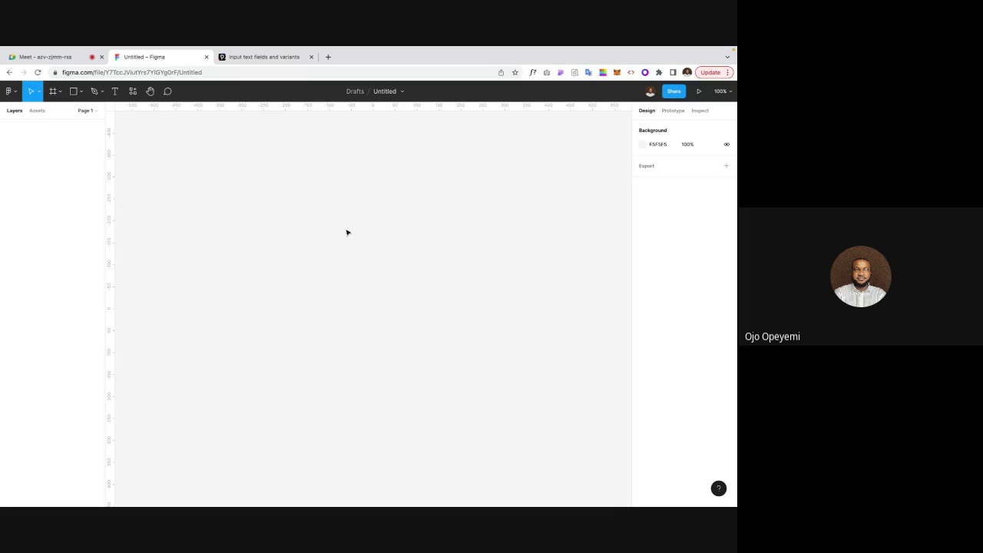
{"action": "left_click", "coordinate": [261, 56]}
{"action": "left_click", "coordinate": [261, 76]}
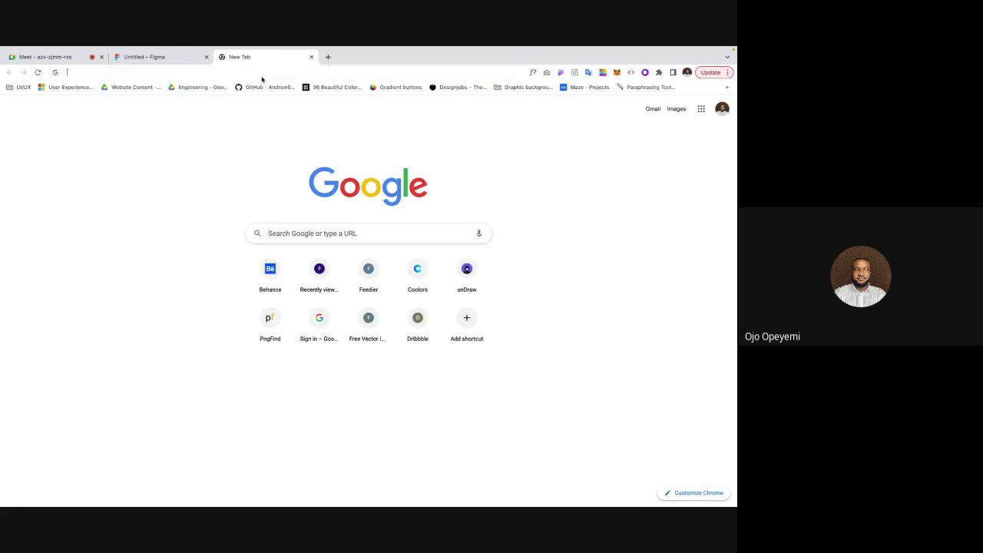
{"action": "type", "text": "fonts"}
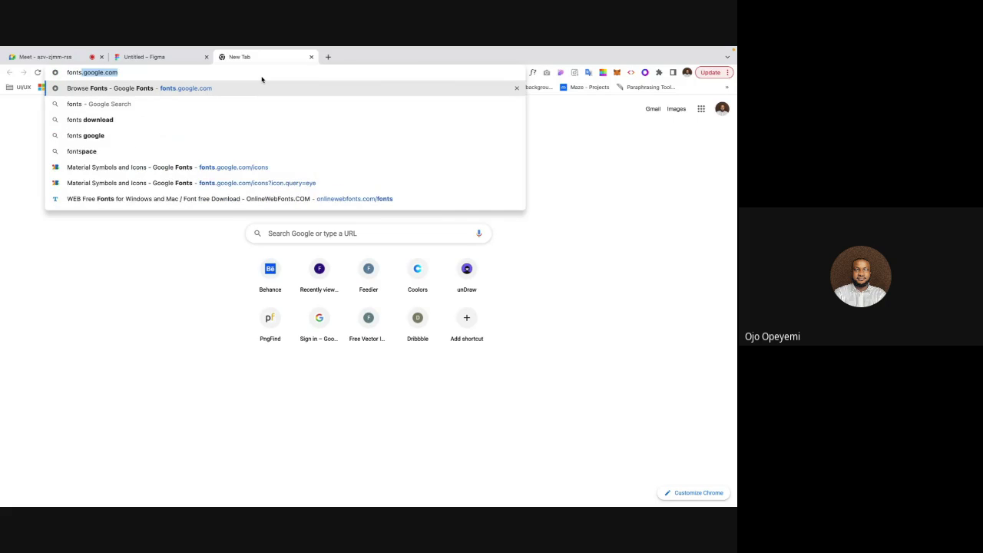
{"action": "key", "text": "Return"}
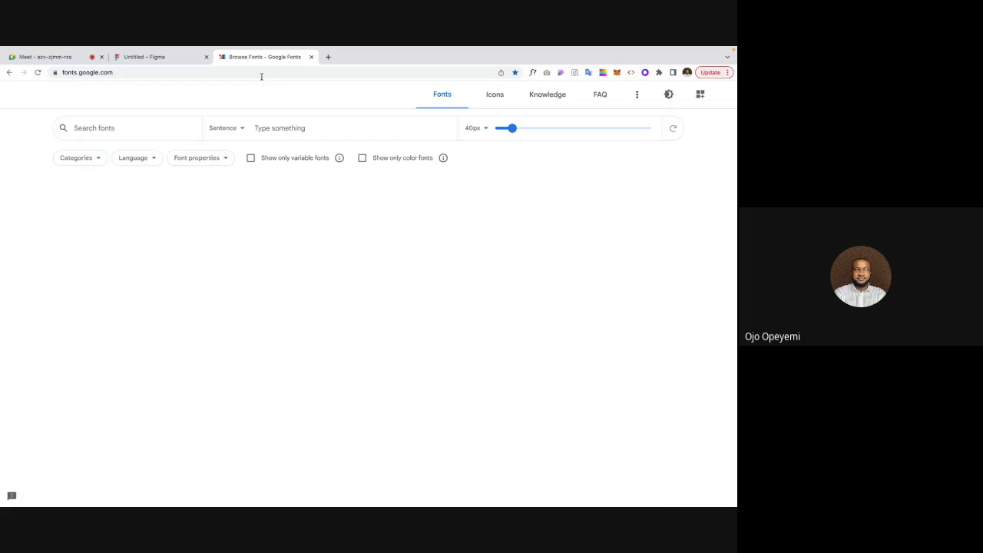
{"action": "left_click", "coordinate": [495, 95]}
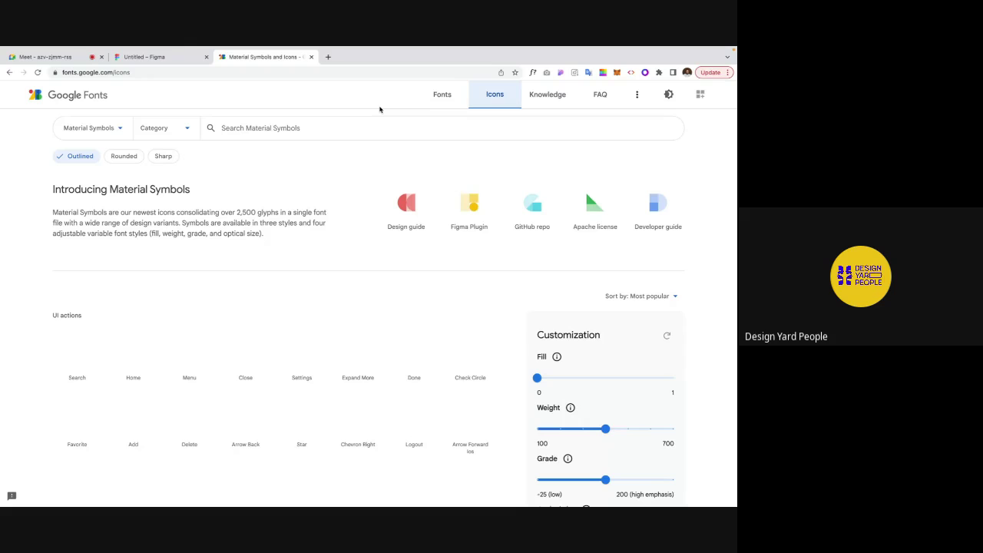
Step: Search 'eye' and download the Visibility and Visibility Off icons as SVG
{"action": "left_click", "coordinate": [300, 127]}
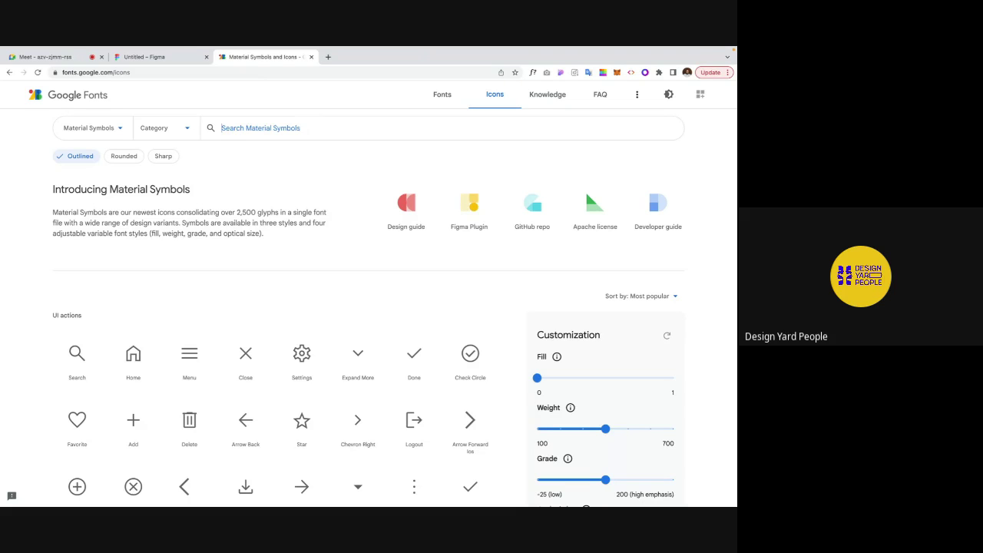
{"action": "type", "text": "eye"}
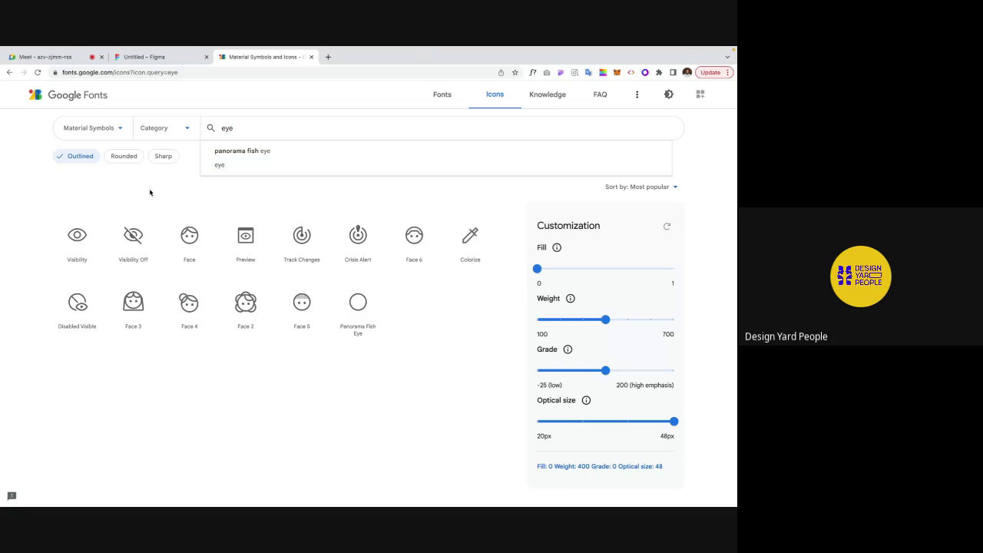
{"action": "left_click", "coordinate": [70, 247]}
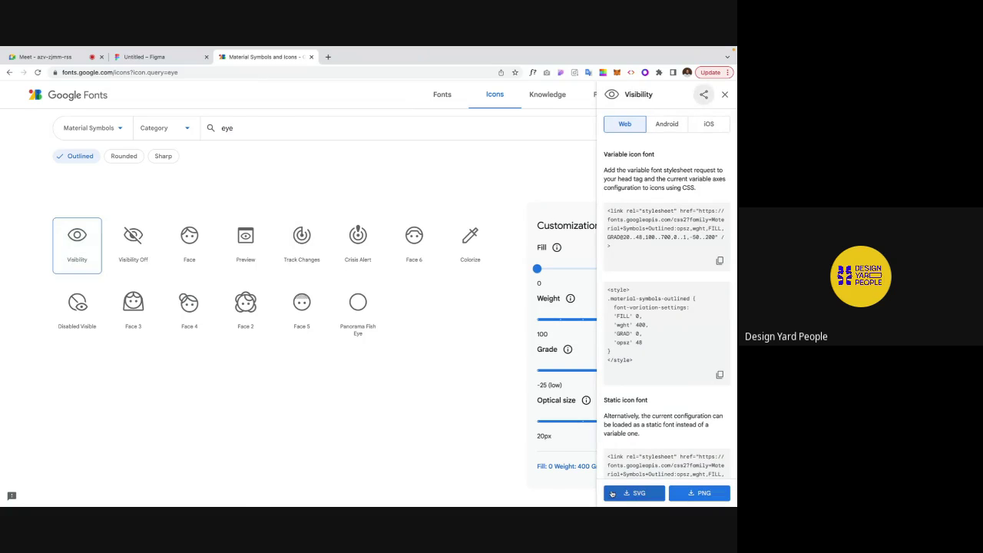
{"action": "left_click", "coordinate": [613, 494]}
{"action": "left_click", "coordinate": [129, 251]}
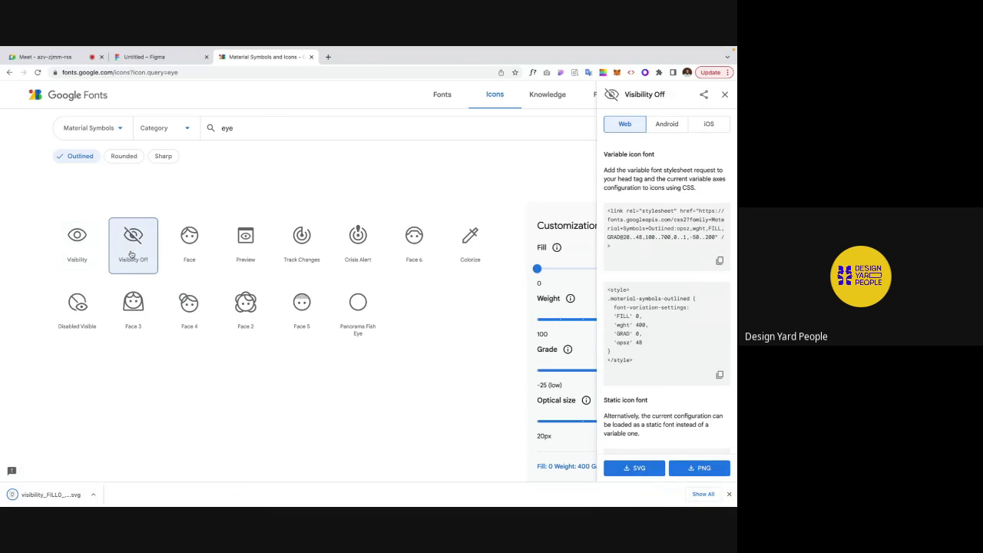
{"action": "left_click", "coordinate": [645, 467]}
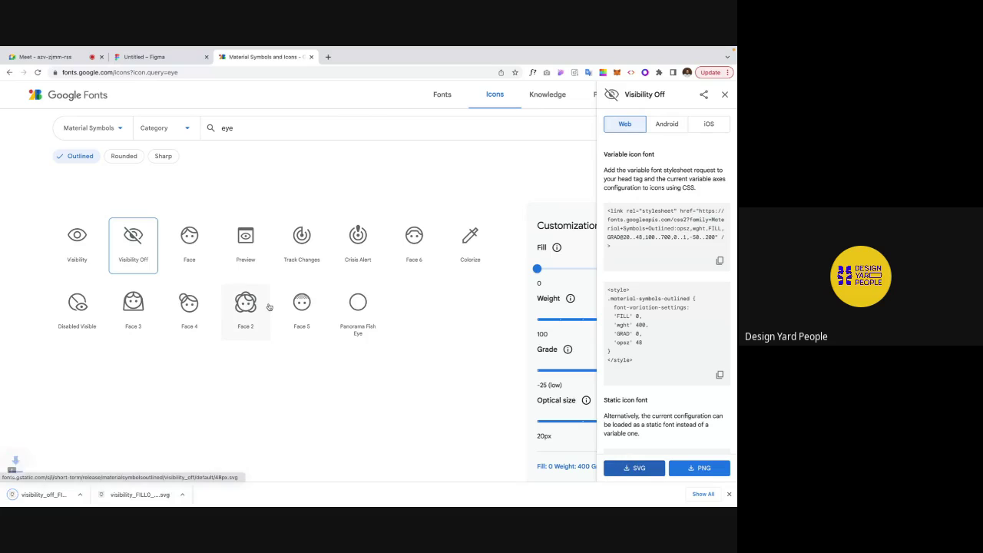
Step: Search 'cal' and download the Calendar Month icon as SVG
{"action": "double_click", "coordinate": [217, 128]}
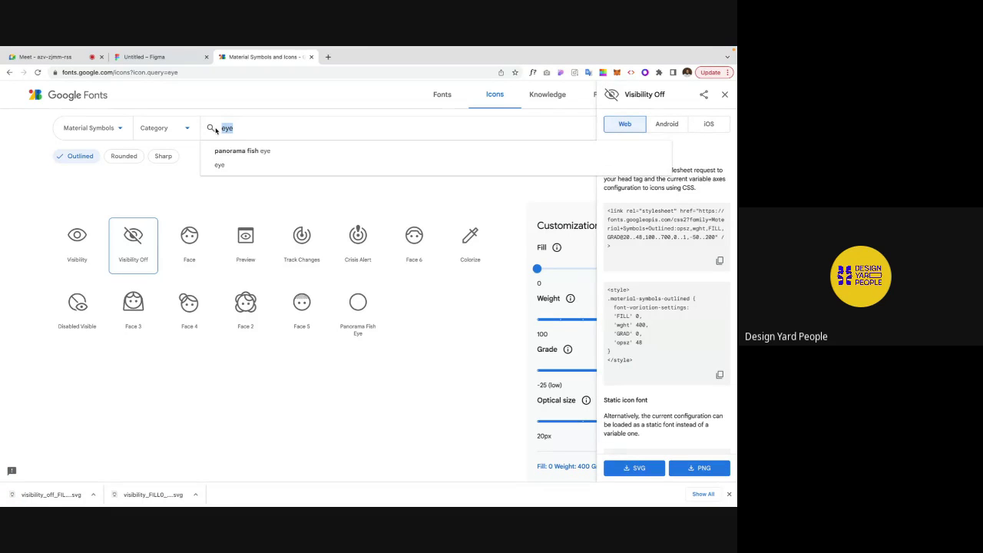
{"action": "type", "text": "car"}
{"action": "key", "text": "BackSpace"}
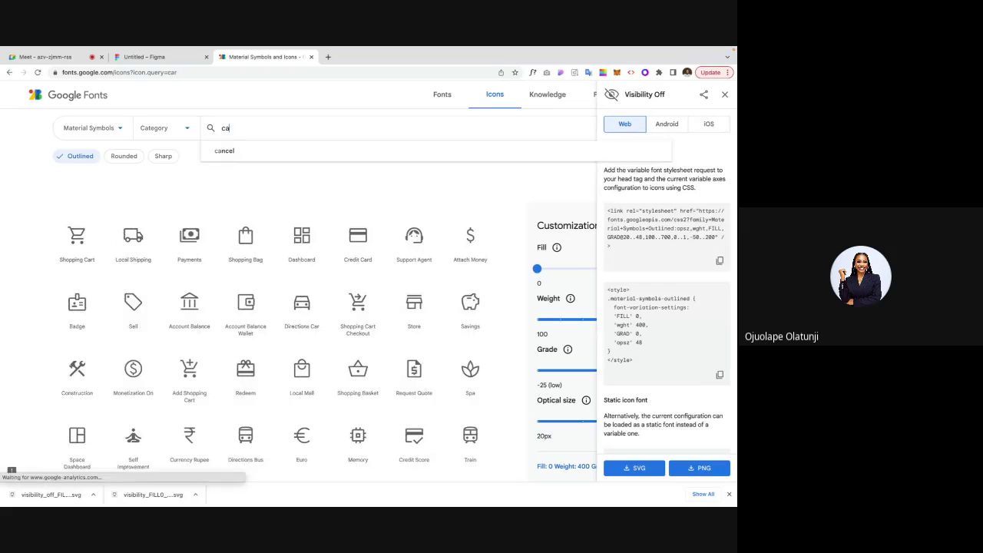
{"action": "type", "text": "l"}
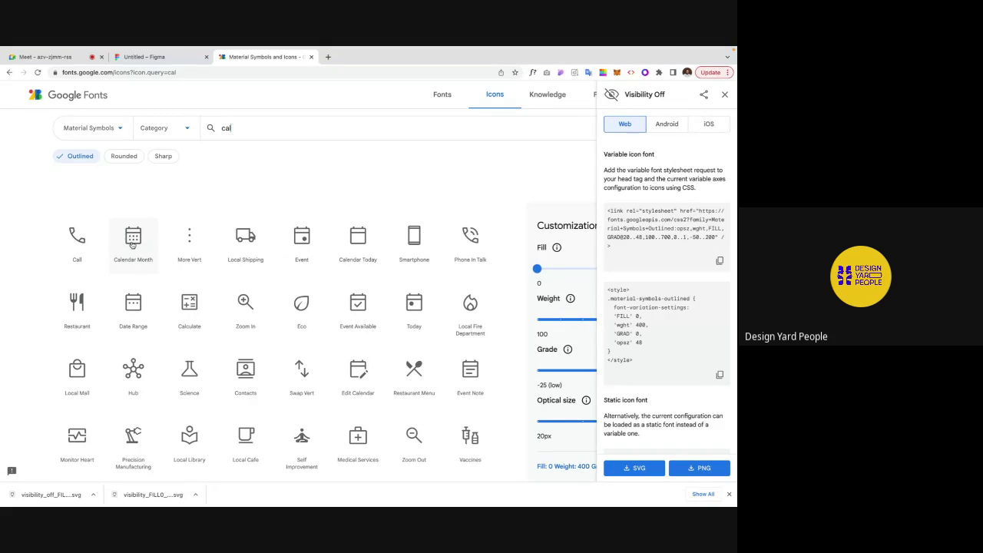
{"action": "left_click", "coordinate": [129, 242]}
{"action": "left_click", "coordinate": [626, 465]}
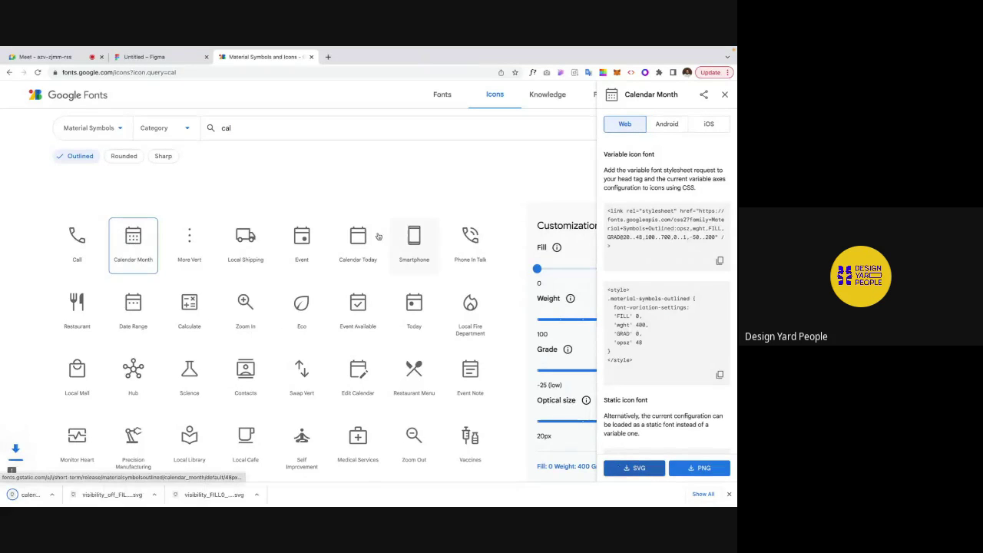
Step: Search 'approve' and 'cancel' and download the Check Circle and Cancel icons as SVG
{"action": "key", "text": "BackSpace"}
{"action": "key", "text": "BackSpace"}
{"action": "key", "text": "BackSpace"}
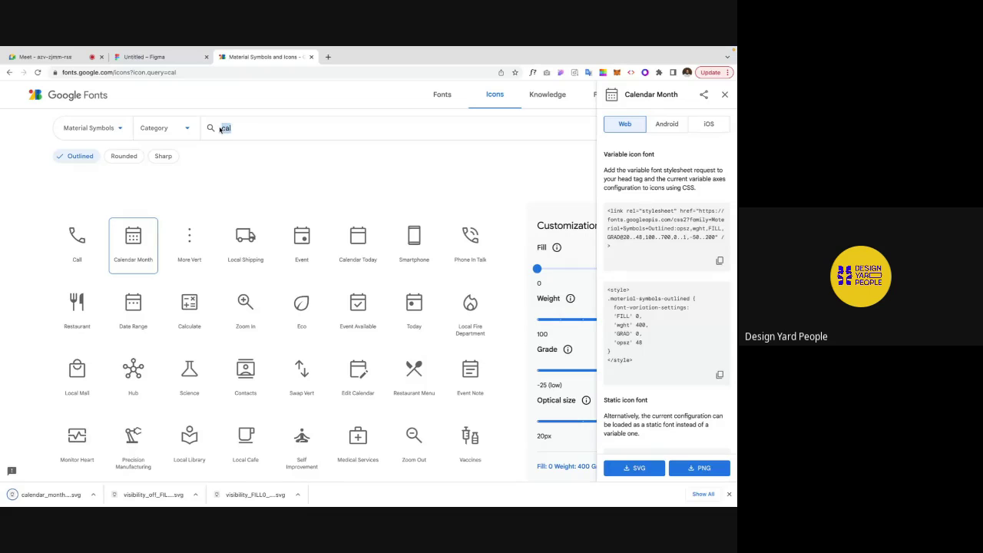
{"action": "type", "text": "approve"}
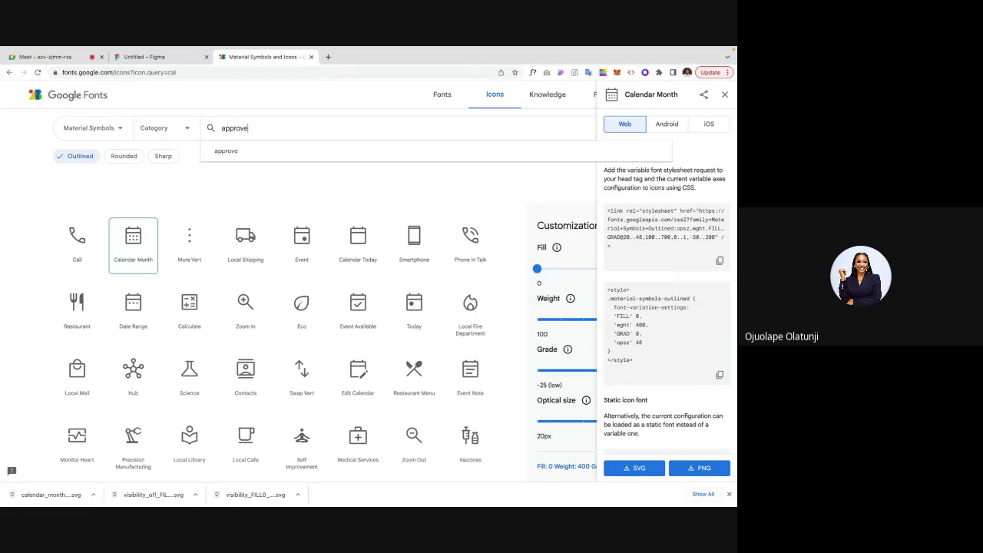
{"action": "left_click", "coordinate": [137, 248]}
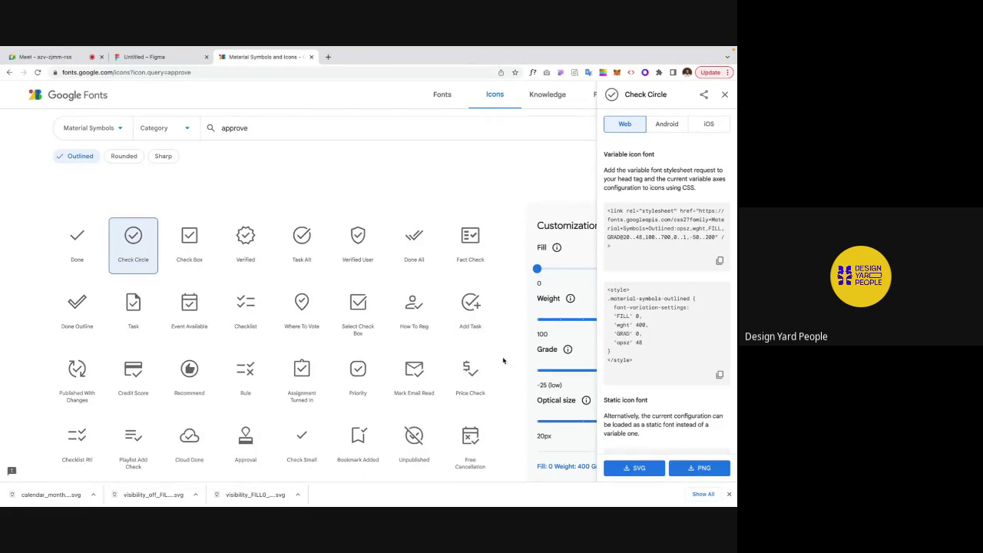
{"action": "left_click", "coordinate": [629, 469]}
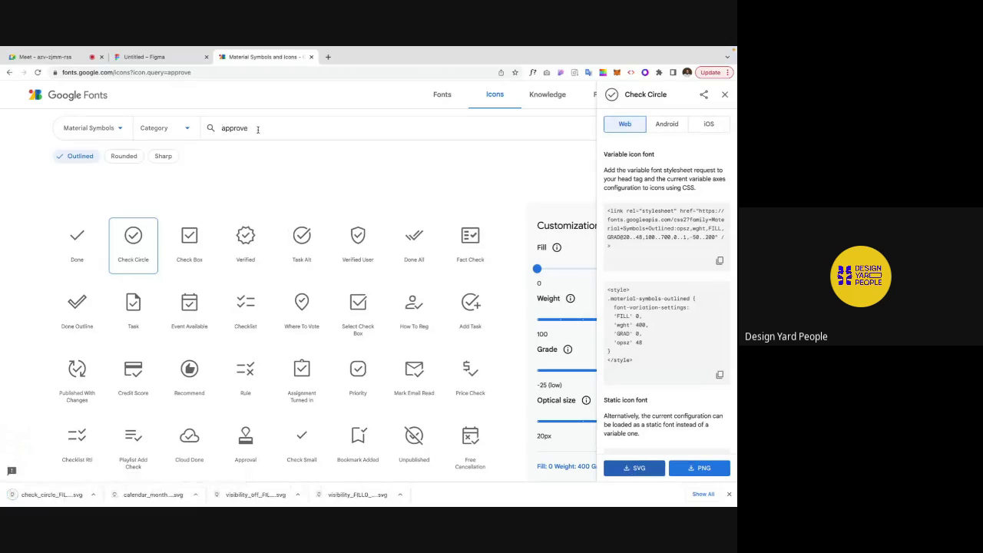
{"action": "double_click", "coordinate": [219, 131]}
{"action": "type", "text": "cancel"}
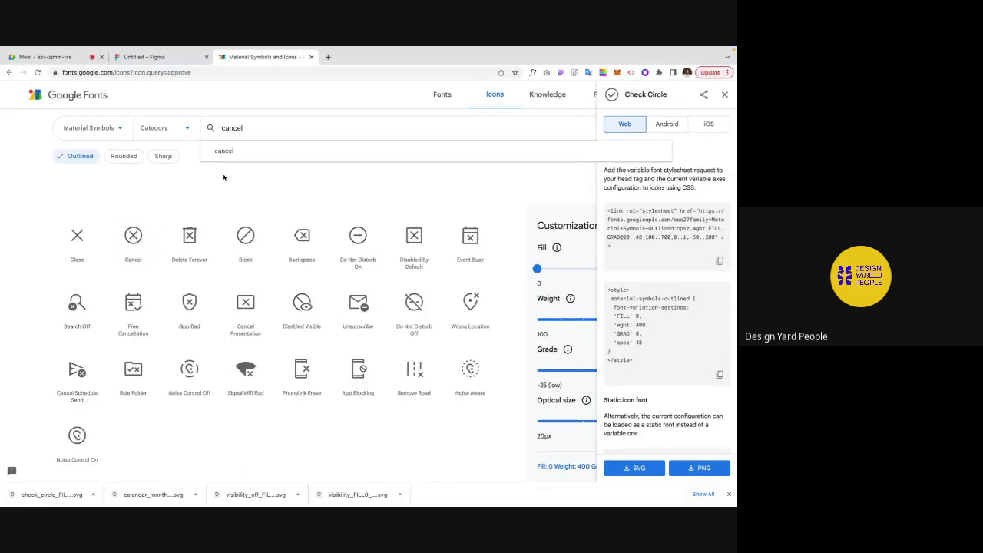
{"action": "left_click", "coordinate": [127, 243]}
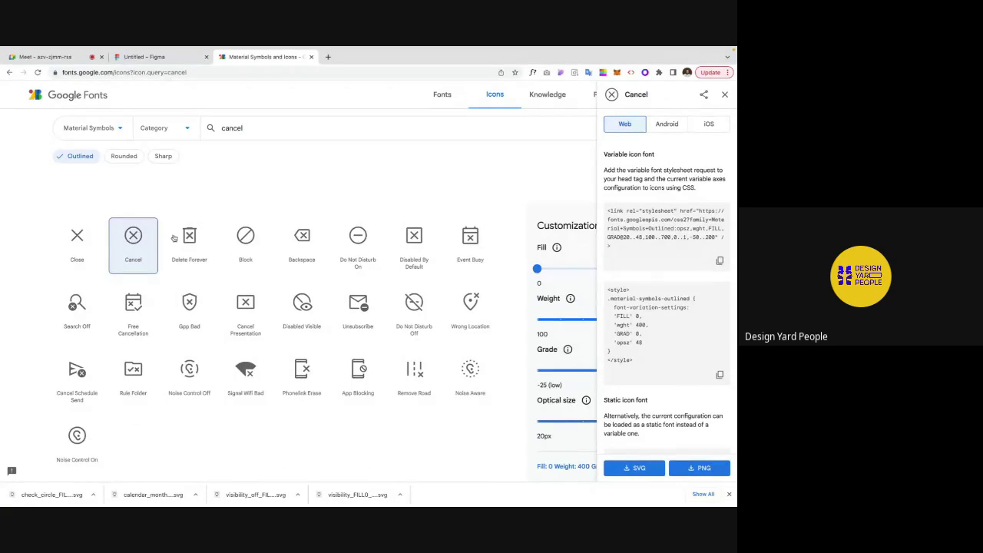
{"action": "left_click", "coordinate": [620, 461]}
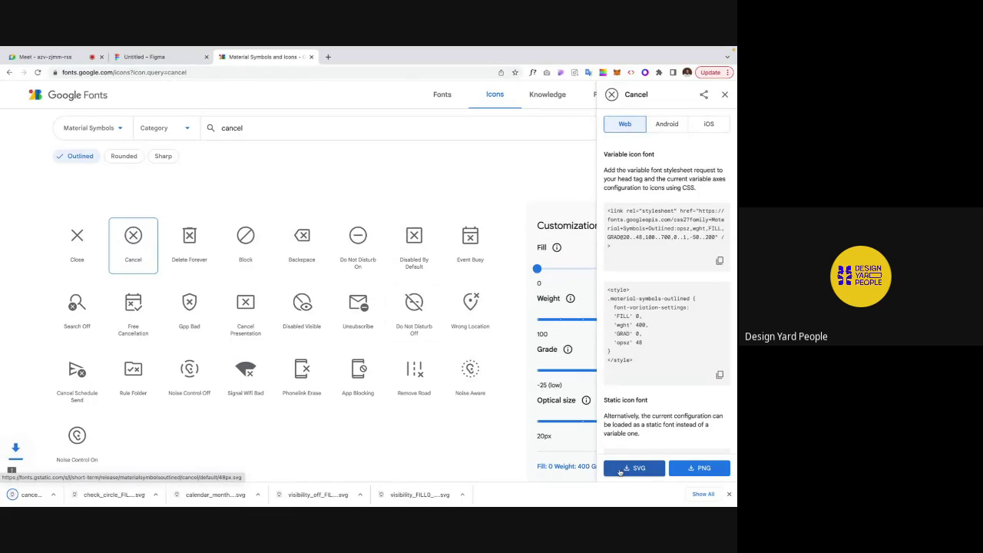
{"action": "left_click", "coordinate": [161, 59]}
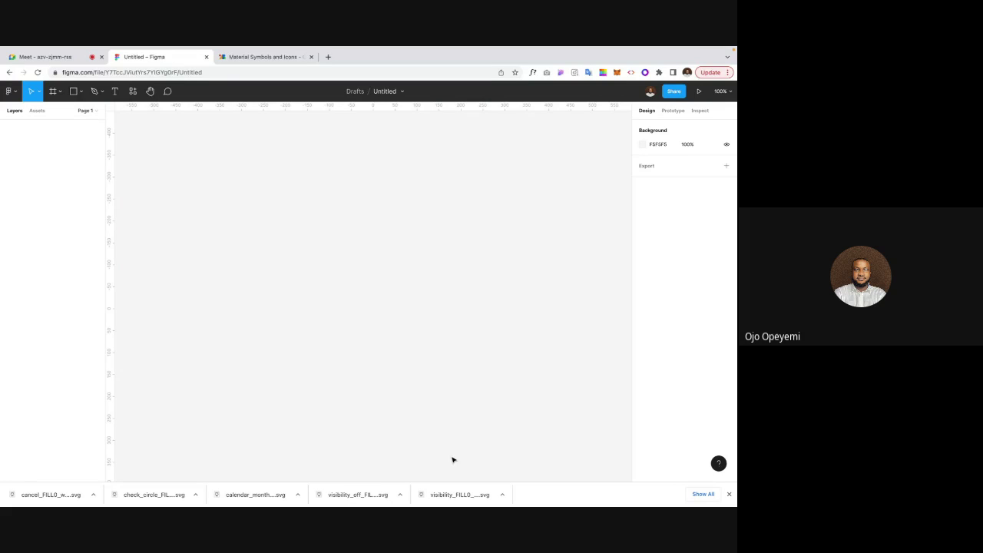
Step: Drag the eye, eye-off, calendar, check circle and cancel SVGs from the download bar onto the canvas
{"action": "left_click_drag", "start_coordinate": [458, 497], "coordinate": [386, 341]}
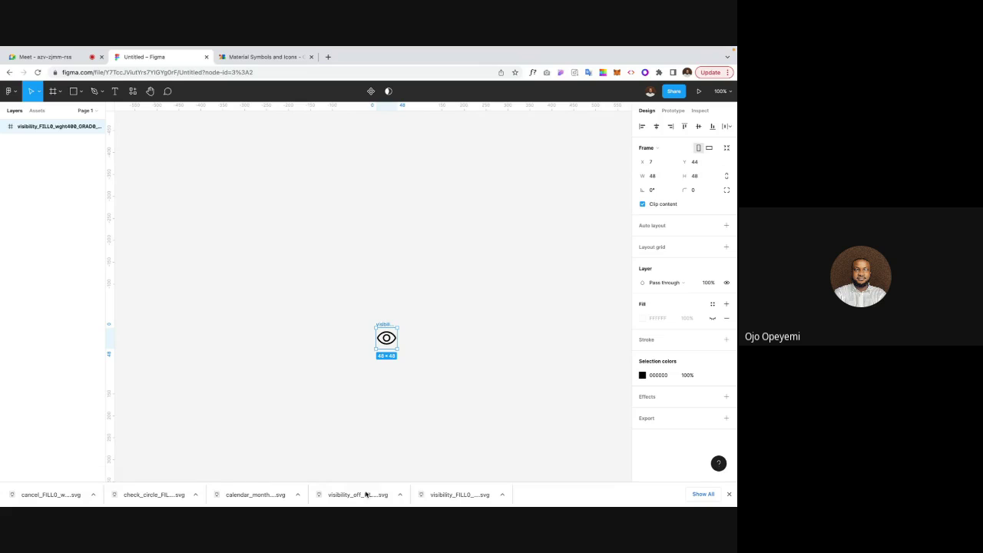
{"action": "left_click_drag", "start_coordinate": [366, 495], "coordinate": [340, 314]}
{"action": "left_click_drag", "start_coordinate": [257, 495], "coordinate": [267, 361]}
{"action": "left_click_drag", "start_coordinate": [150, 494], "coordinate": [232, 305]}
{"action": "left_click_drag", "start_coordinate": [50, 494], "coordinate": [229, 369]}
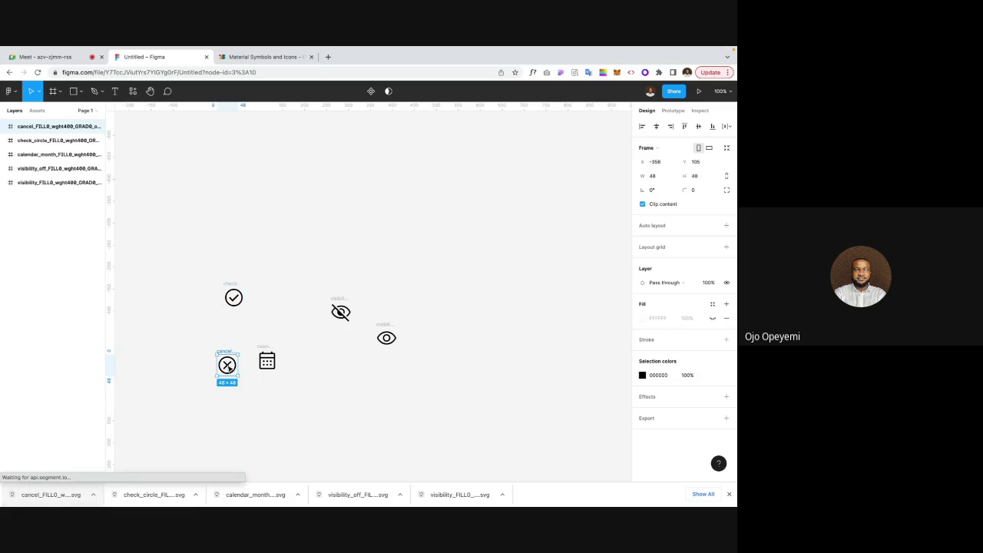
{"action": "left_click", "coordinate": [729, 493]}
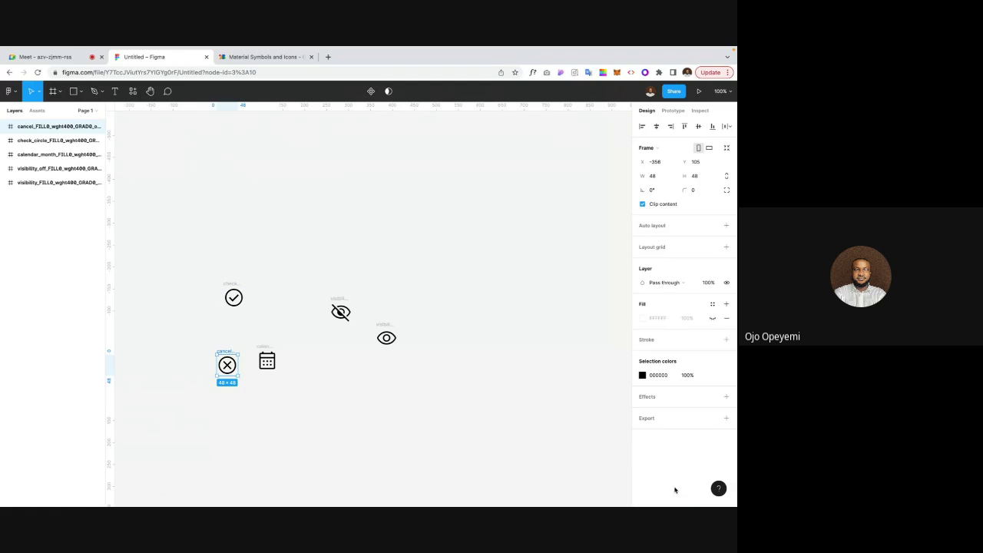
{"action": "scroll", "coordinate": [404, 394], "scroll_direction": "left", "scroll_amount": 3}
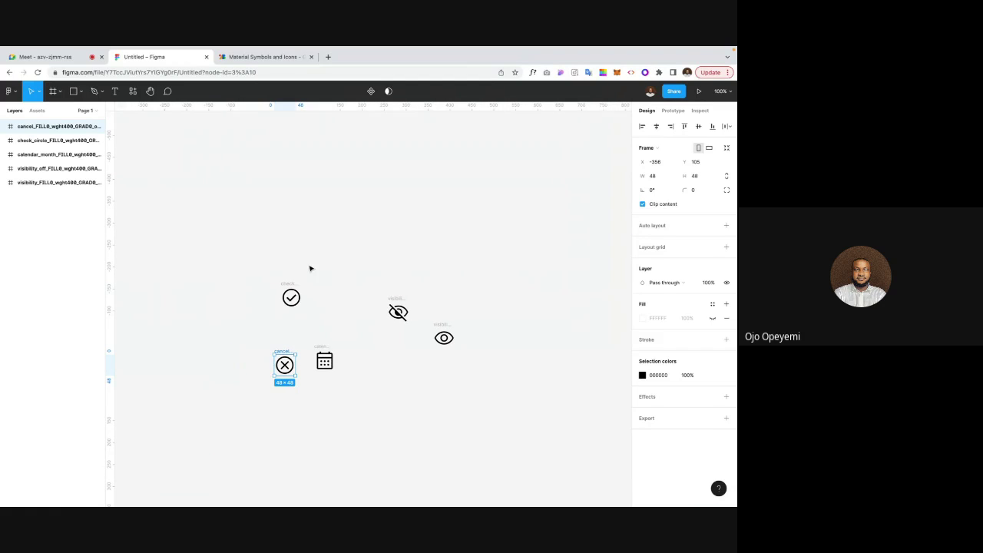
{"action": "scroll", "coordinate": [310, 267], "scroll_direction": "left", "scroll_amount": 2}
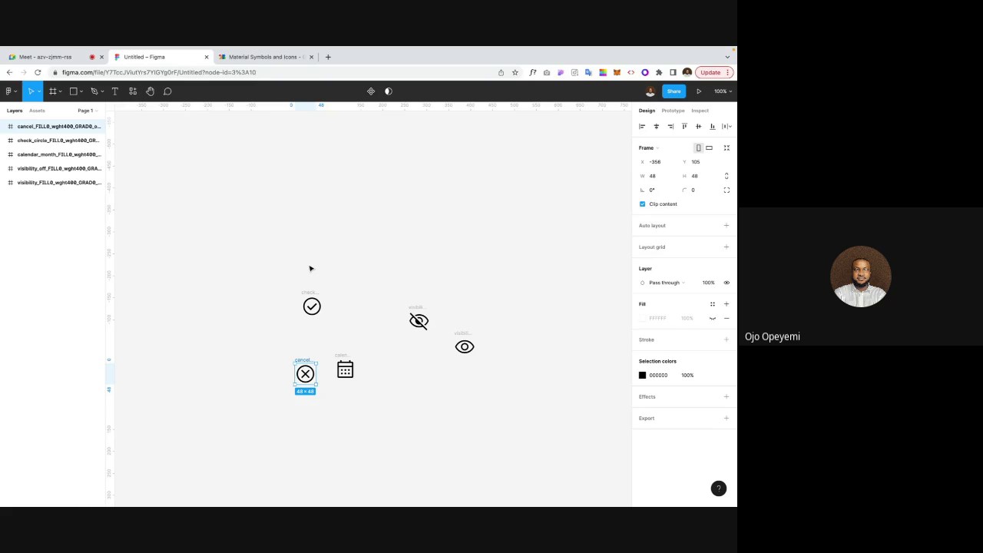
Step: Move the check circle beside the cancel icon and the calendar icon beside the eye-off icon
{"action": "left_click", "coordinate": [311, 294]}
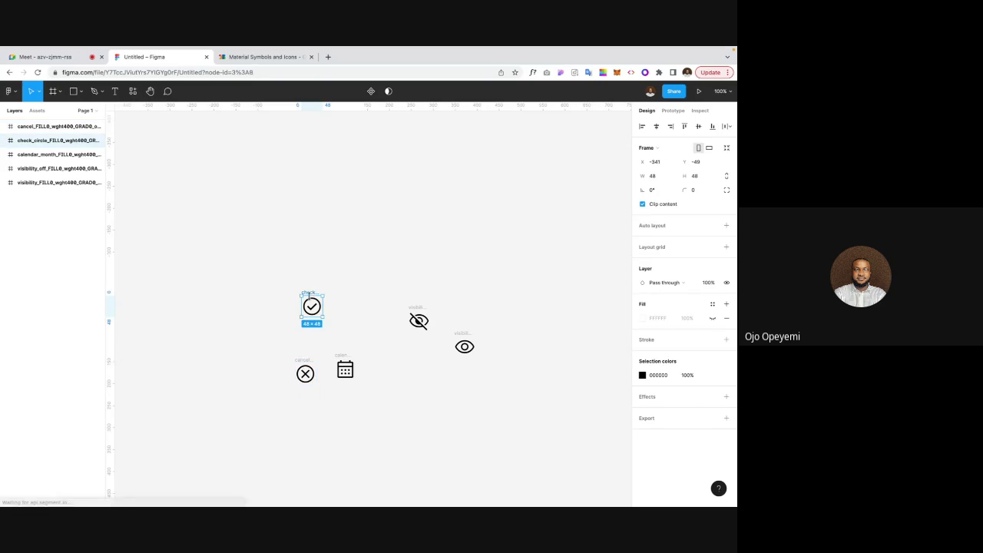
{"action": "left_click_drag", "start_coordinate": [310, 306], "coordinate": [268, 370]}
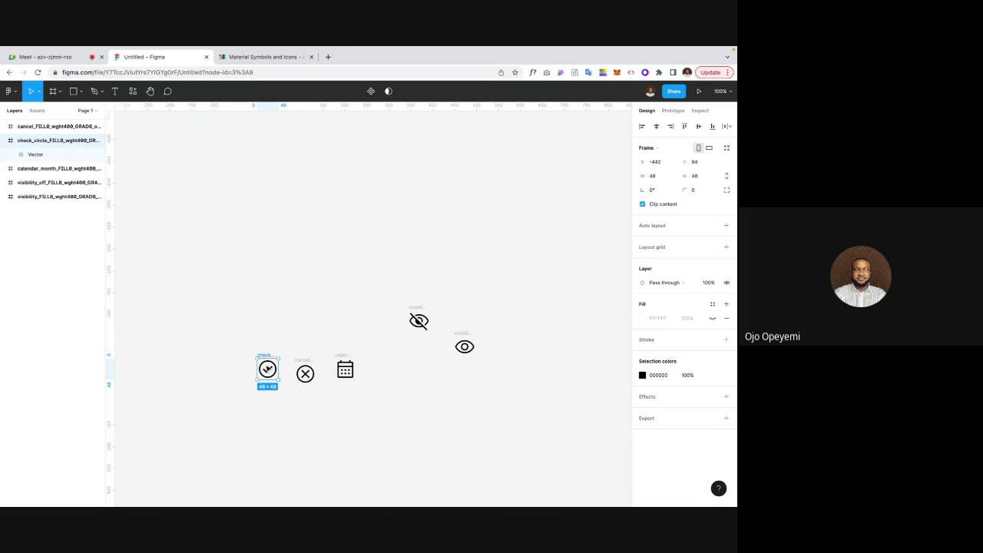
{"action": "left_click", "coordinate": [345, 369]}
{"action": "left_click_drag", "start_coordinate": [348, 372], "coordinate": [378, 314]}
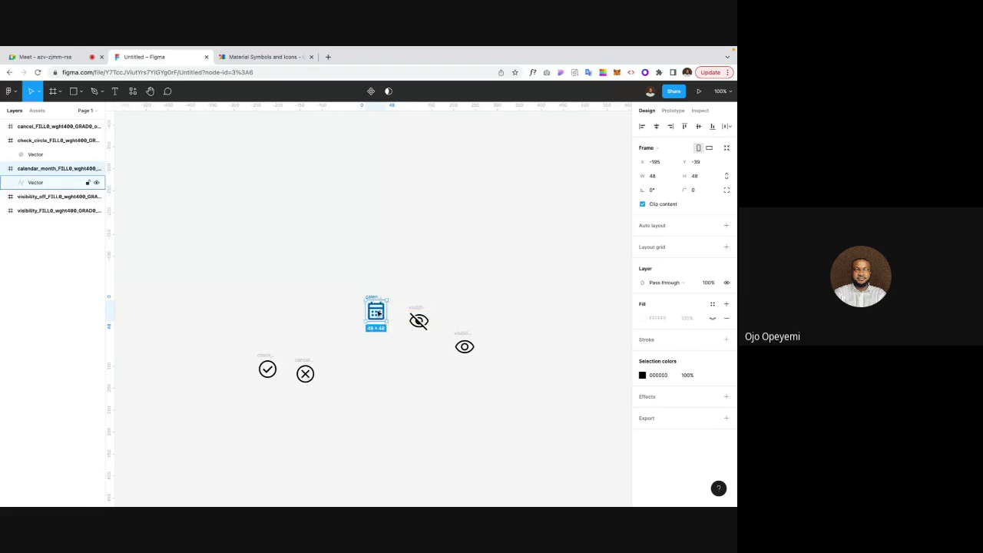
Step: Align the calendar, eye-off and eye icons on vertical centres with 24 px spacing
{"action": "left_click", "coordinate": [418, 321], "text": "shift"}
{"action": "left_click", "coordinate": [464, 345], "text": "shift"}
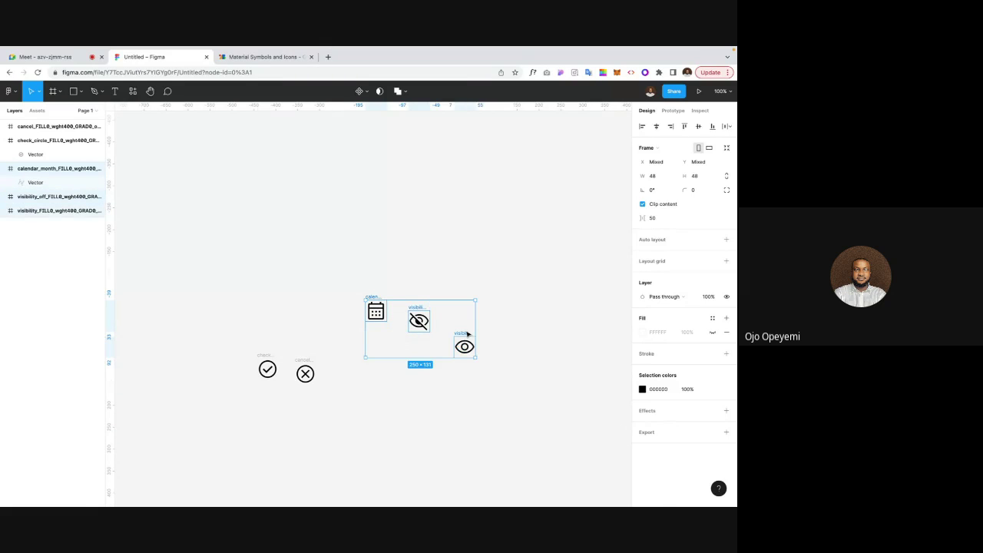
{"action": "left_click", "coordinate": [697, 129]}
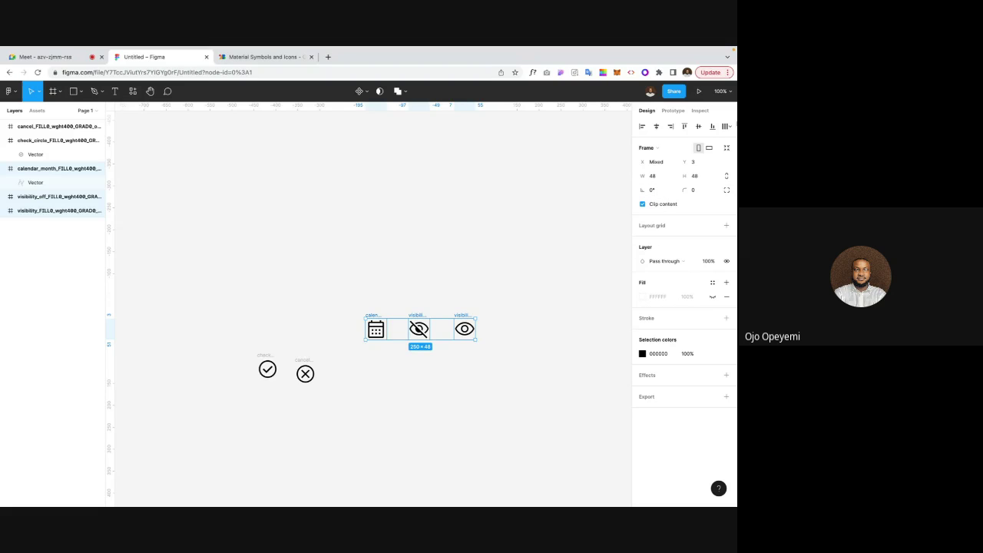
{"action": "left_click", "coordinate": [728, 128]}
{"action": "left_click", "coordinate": [668, 161]}
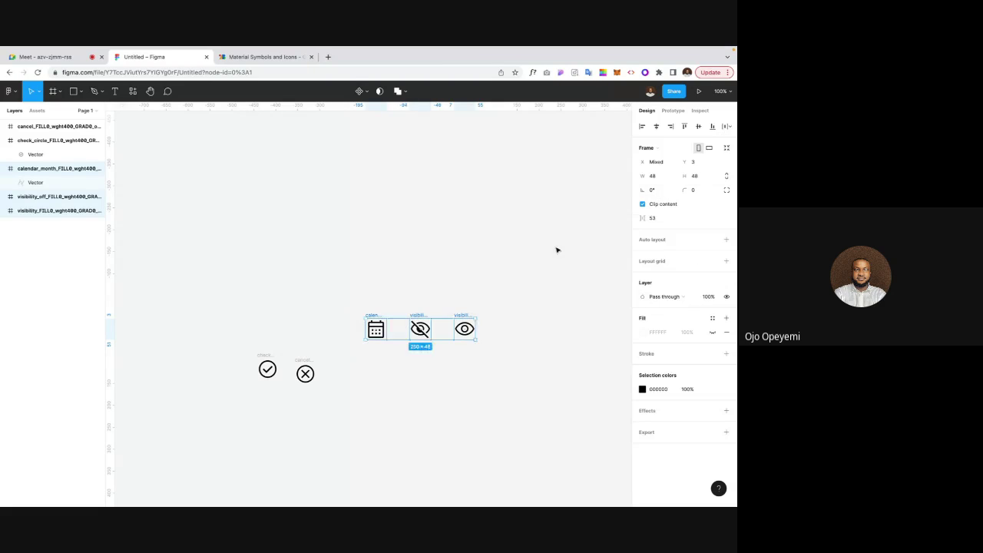
{"action": "left_click", "coordinate": [652, 219]}
{"action": "type", "text": "24"}
{"action": "key", "text": "Return"}
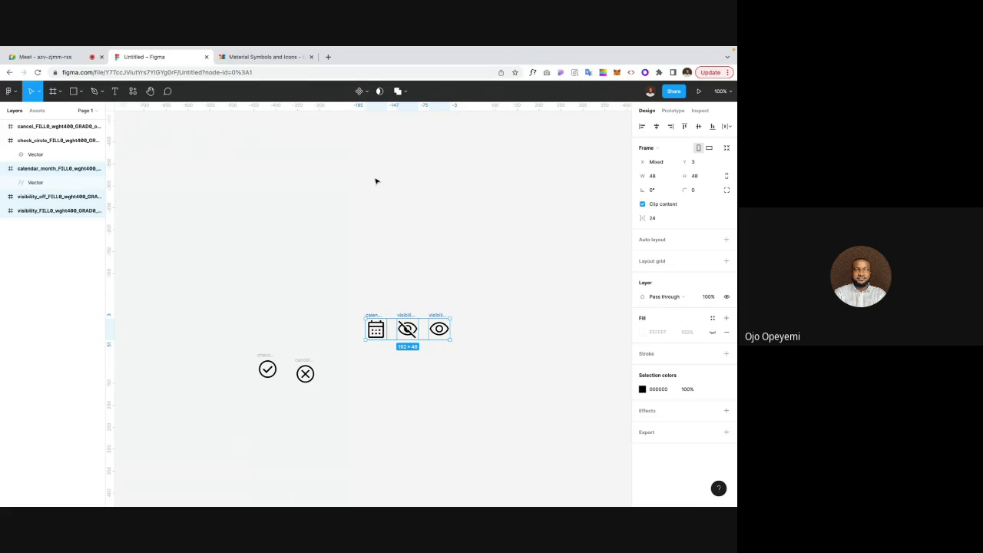
{"action": "left_click", "coordinate": [367, 92]}
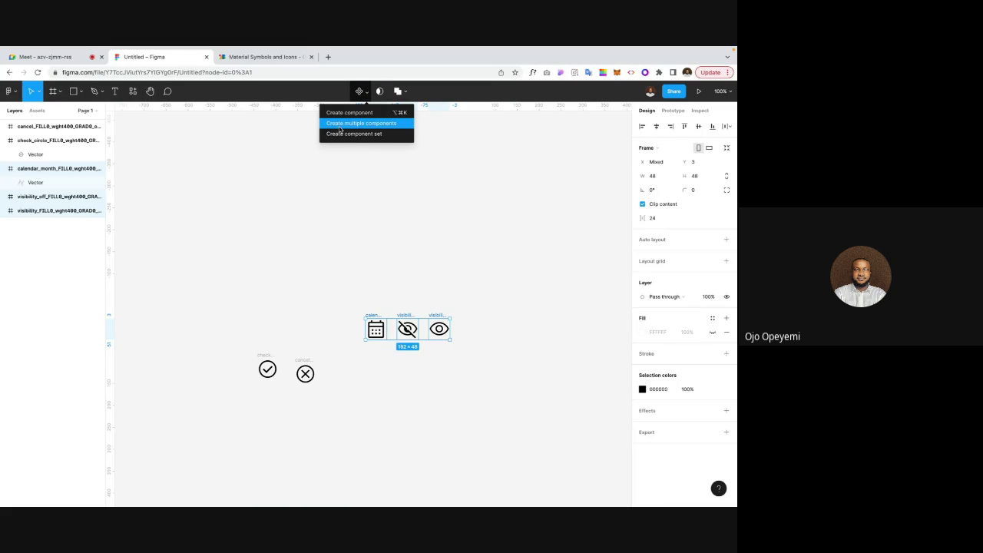
Step: Combine the calendar, eye-off and eye icons into Component 1, a set of 3 variants
{"action": "left_click", "coordinate": [344, 94]}
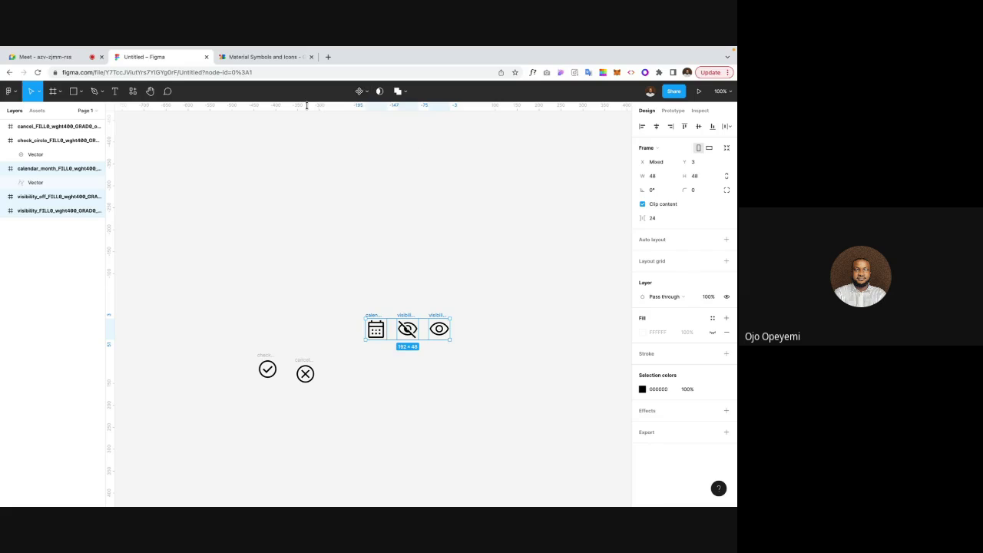
{"action": "left_click", "coordinate": [368, 93]}
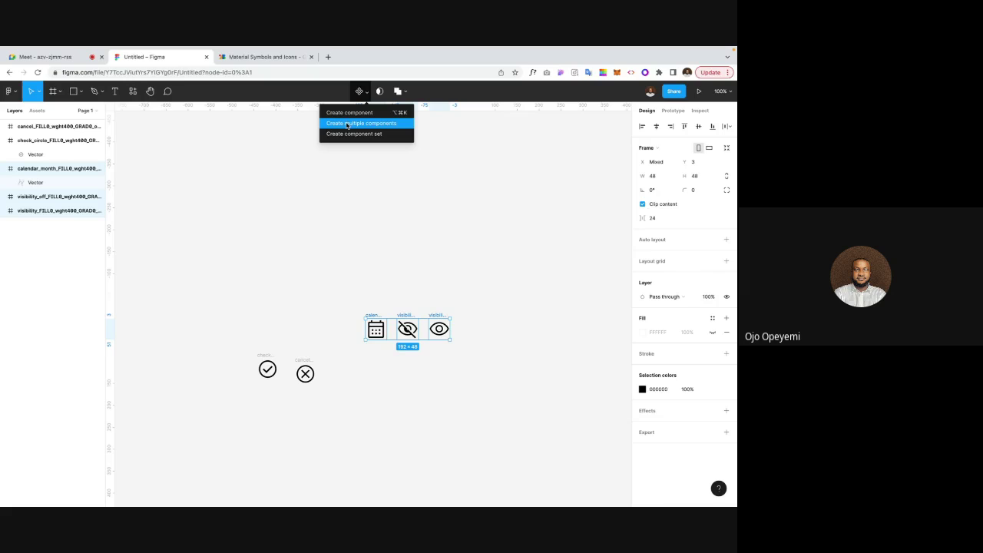
{"action": "left_click", "coordinate": [361, 126]}
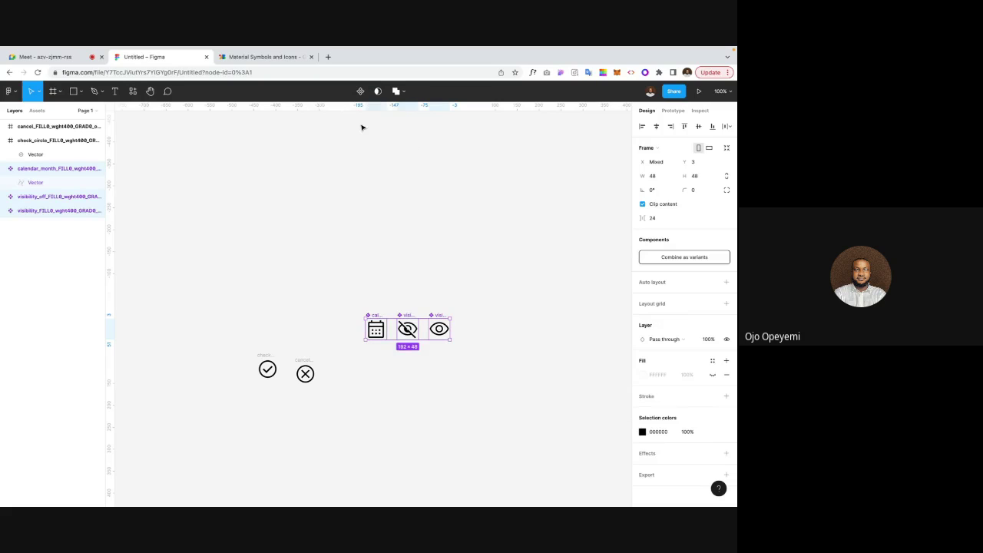
{"action": "left_click", "coordinate": [674, 258]}
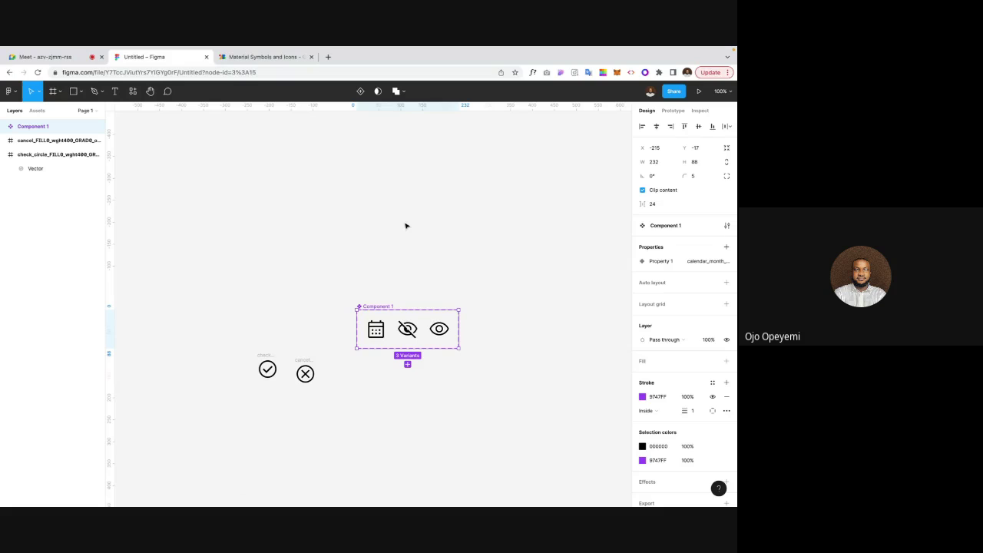
{"action": "key", "text": "ctrl+z"}
{"action": "key", "text": "ctrl+z"}
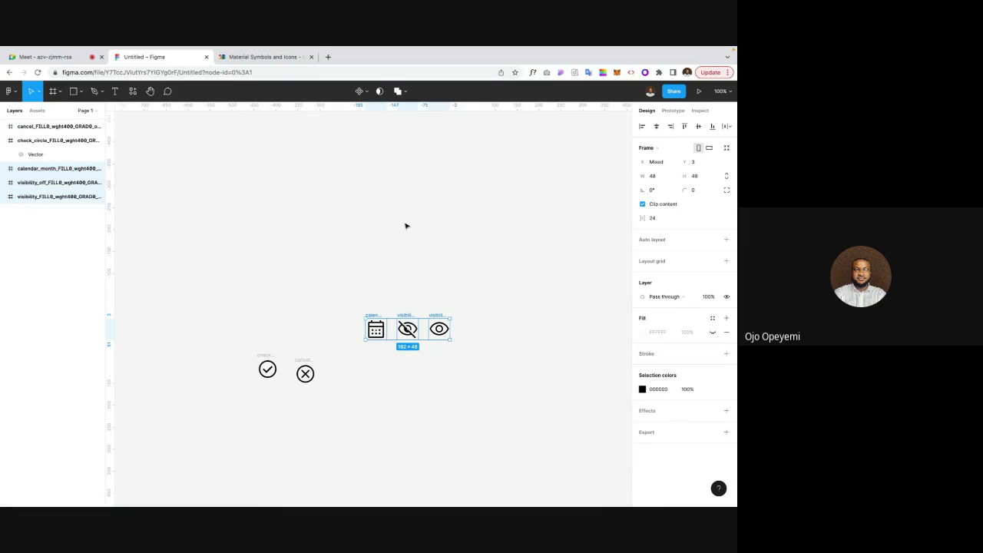
{"action": "left_click", "coordinate": [367, 92]}
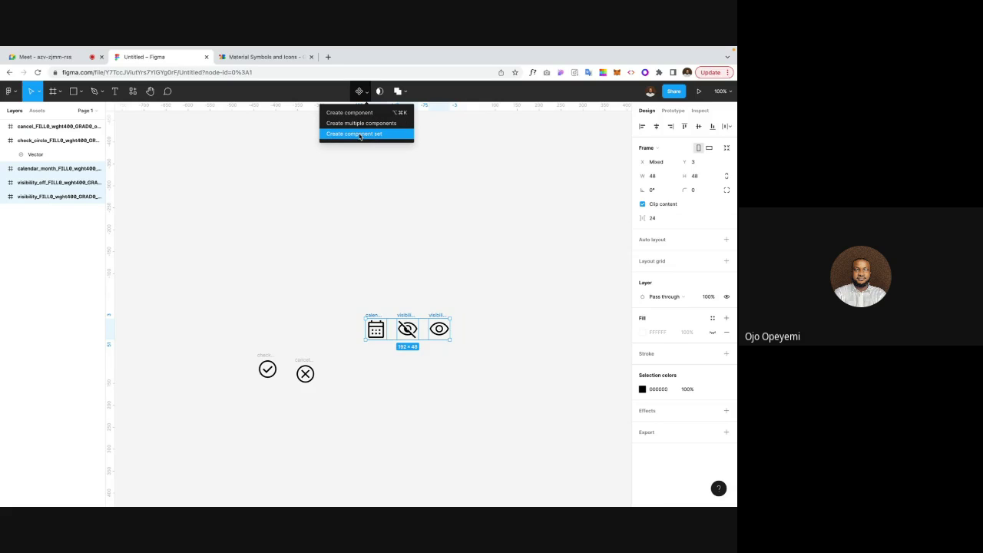
{"action": "left_click", "coordinate": [362, 134]}
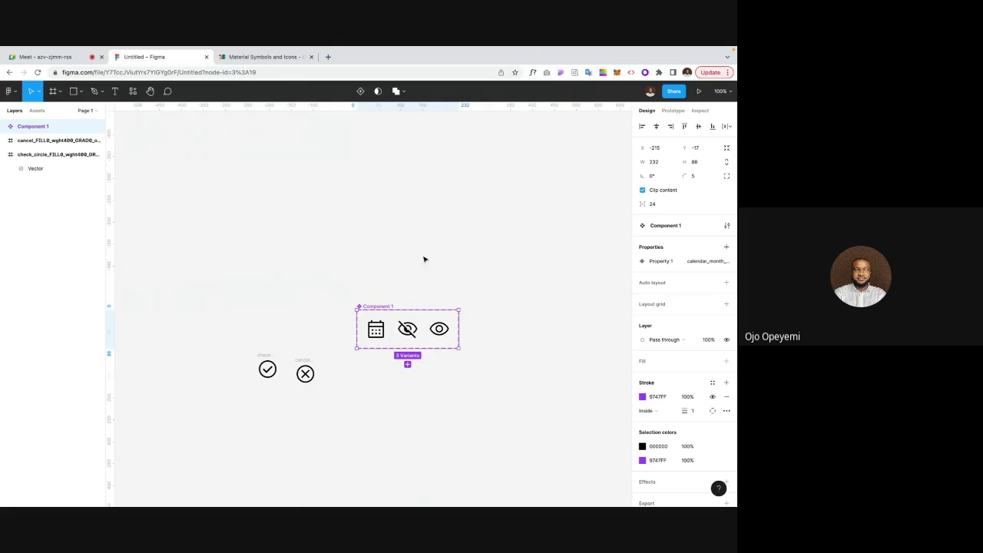
Step: Add auto layout to the variant set and rename its Property 1 to Type
{"action": "key", "text": "shift+a"}
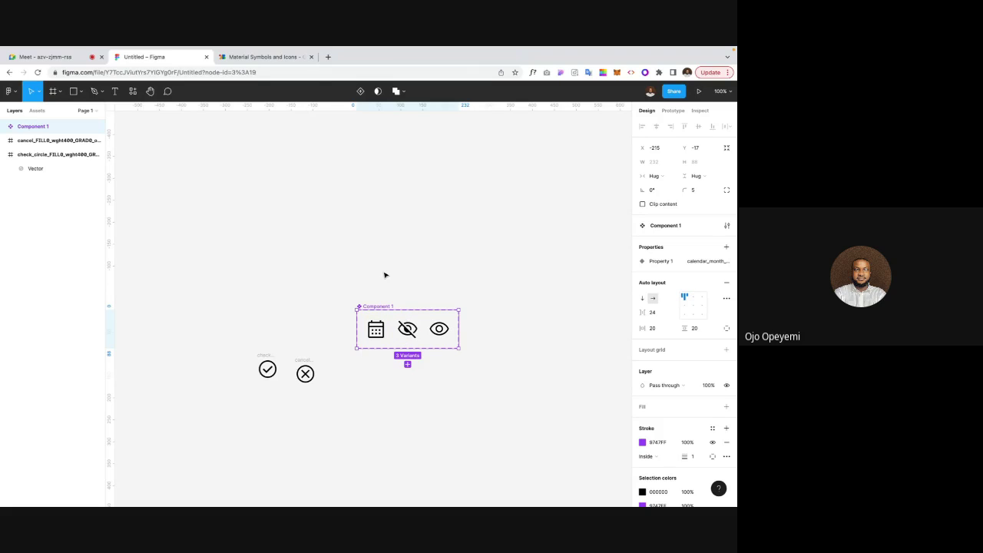
{"action": "left_click", "coordinate": [377, 334]}
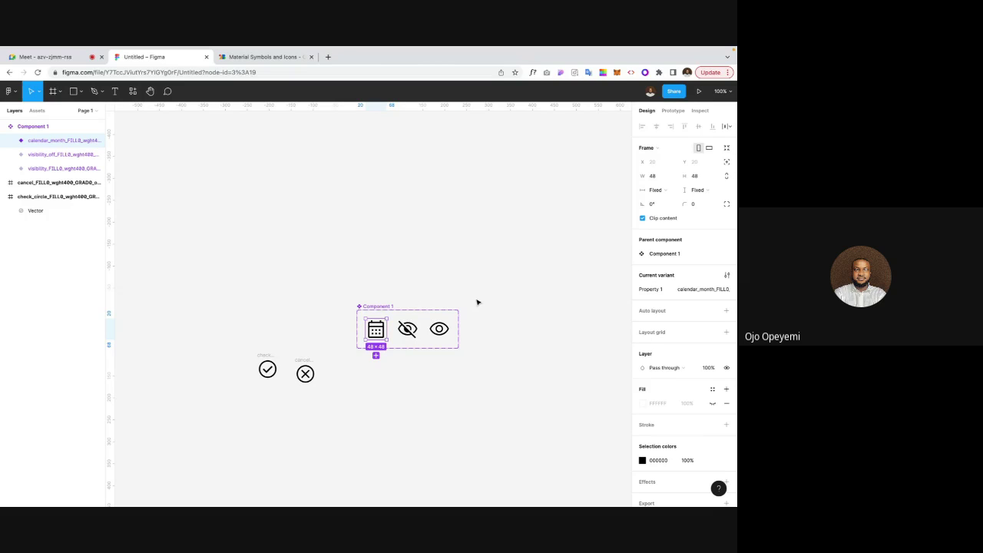
{"action": "double_click", "coordinate": [654, 290]}
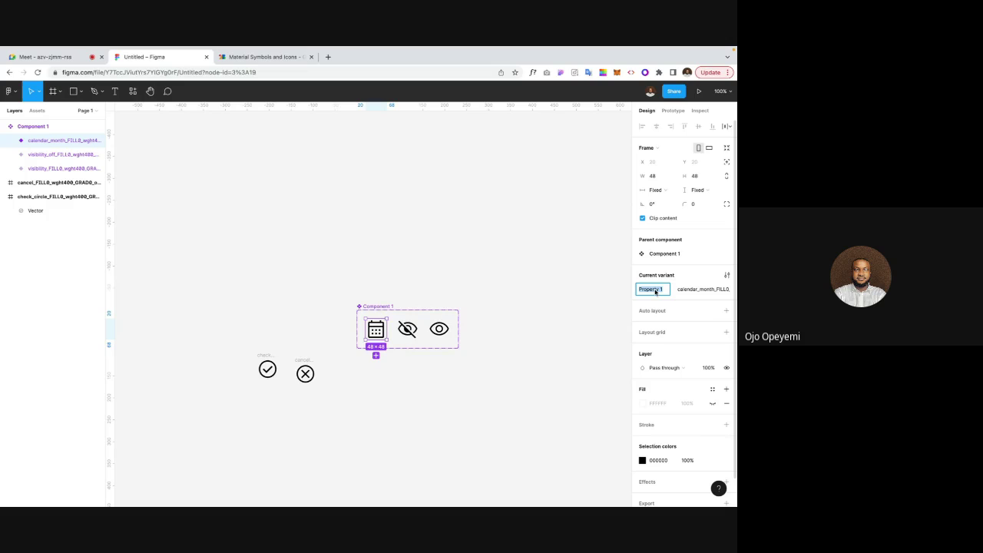
{"action": "type", "text": "Type"}
{"action": "key", "text": "Return"}
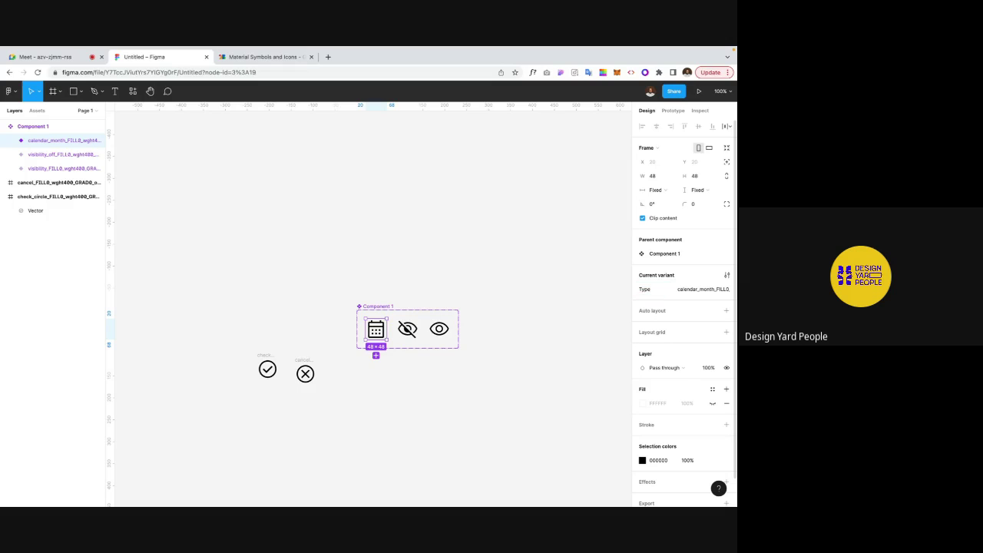
{"action": "double_click", "coordinate": [698, 290]}
{"action": "left_click", "coordinate": [583, 239]}
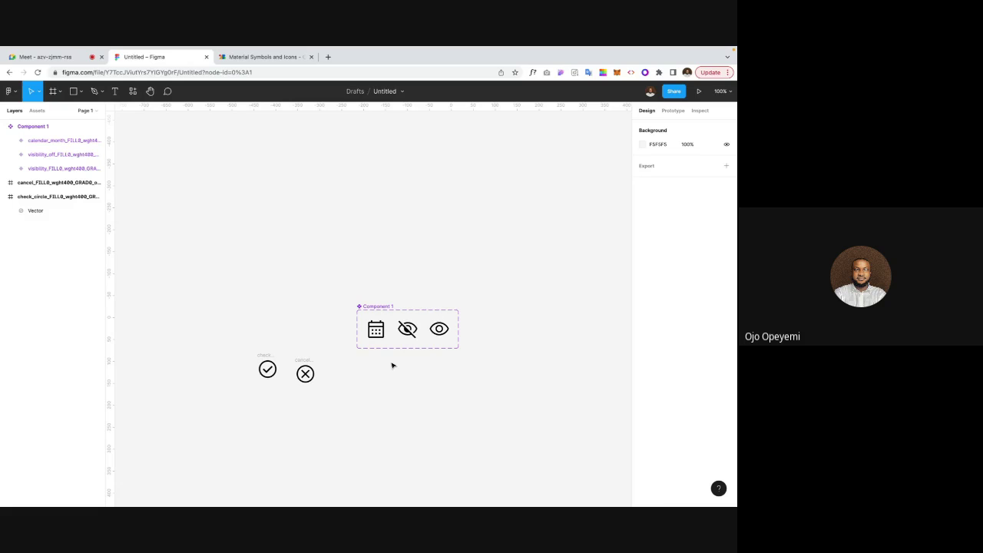
Step: Set the calendar variant's Type value to Calendar
{"action": "scroll", "coordinate": [383, 294], "scroll_direction": "up", "scroll_amount": 2}
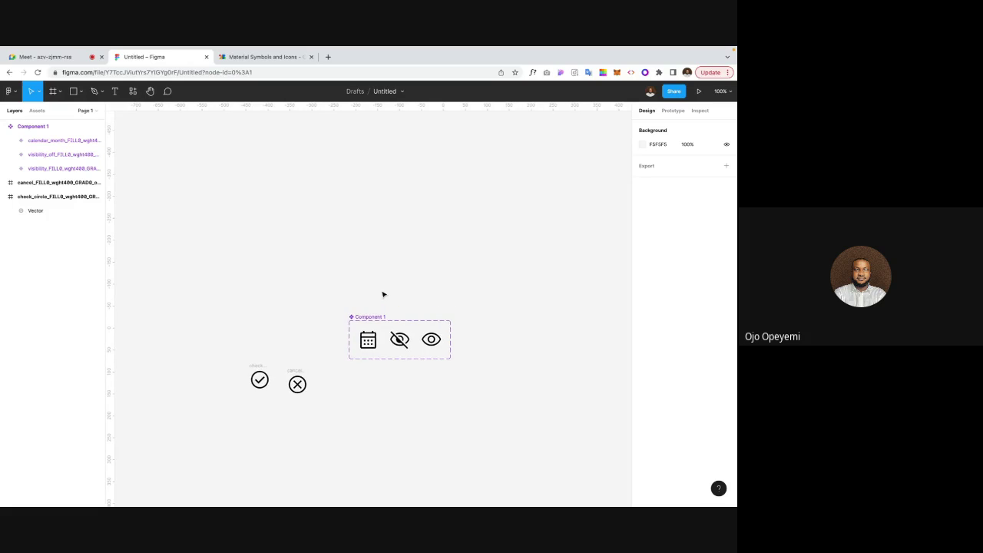
{"action": "left_click", "coordinate": [378, 354]}
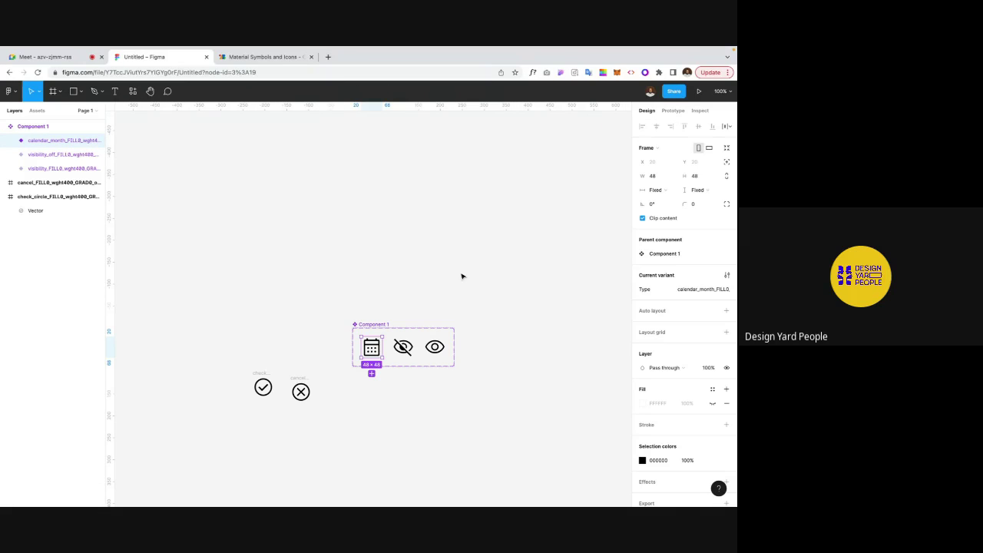
{"action": "left_click", "coordinate": [388, 305]}
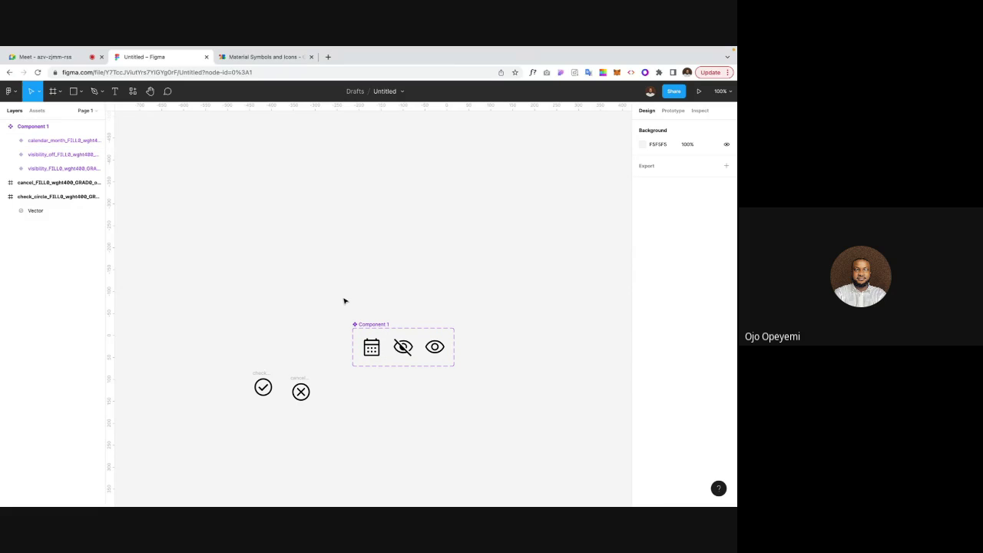
{"action": "scroll", "coordinate": [335, 319], "scroll_direction": "up", "scroll_amount": 1}
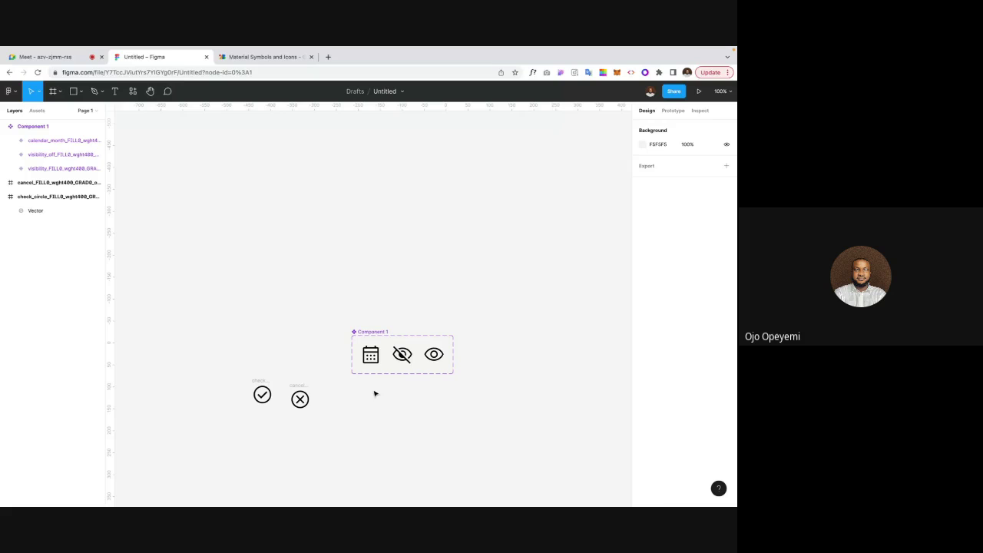
{"action": "left_click", "coordinate": [373, 355]}
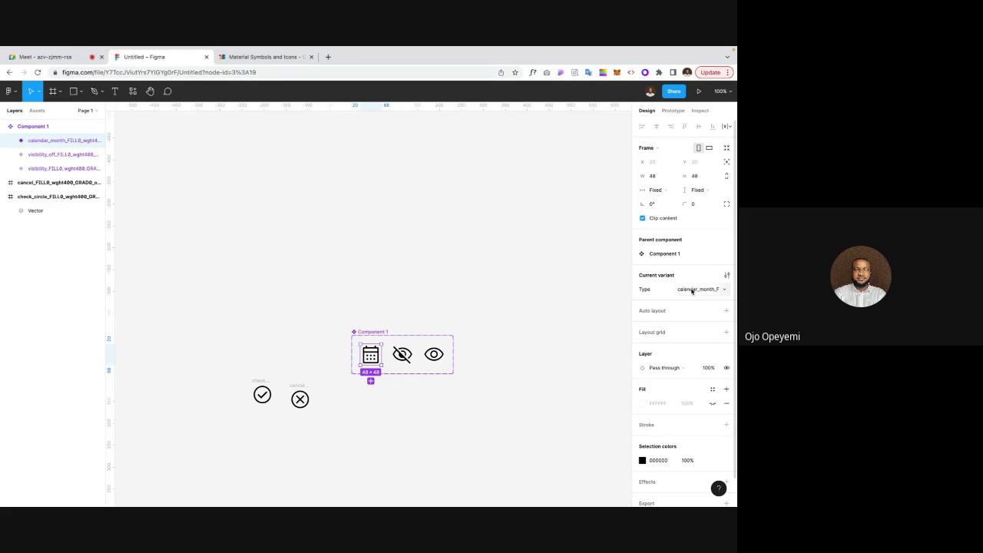
{"action": "left_click", "coordinate": [692, 289]}
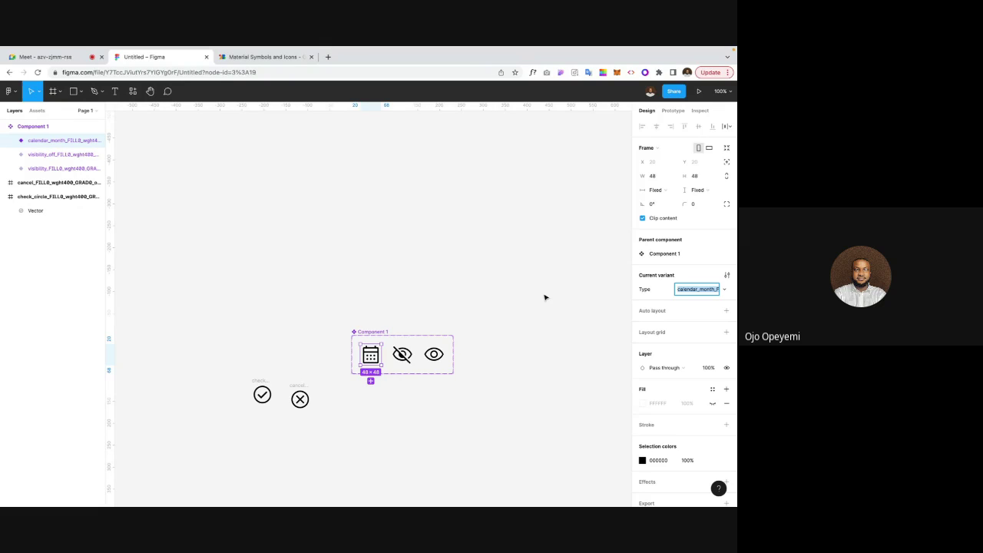
{"action": "type", "text": "Calendar"}
{"action": "key", "text": "Return"}
Step: Name the crossed-eye variant 'Visibility off' and the open-eye variant 'Visibility on'
{"action": "left_click", "coordinate": [402, 354]}
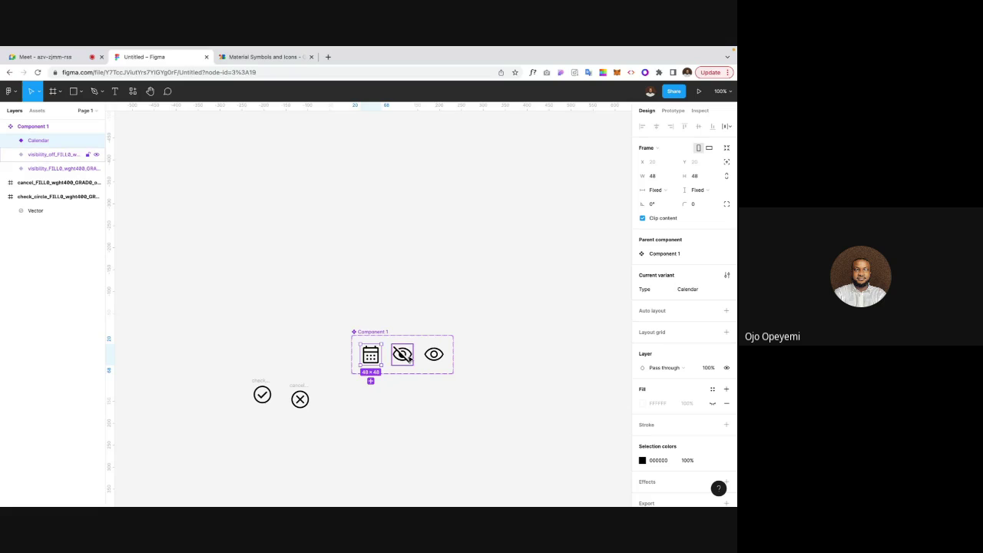
{"action": "left_click", "coordinate": [691, 289]}
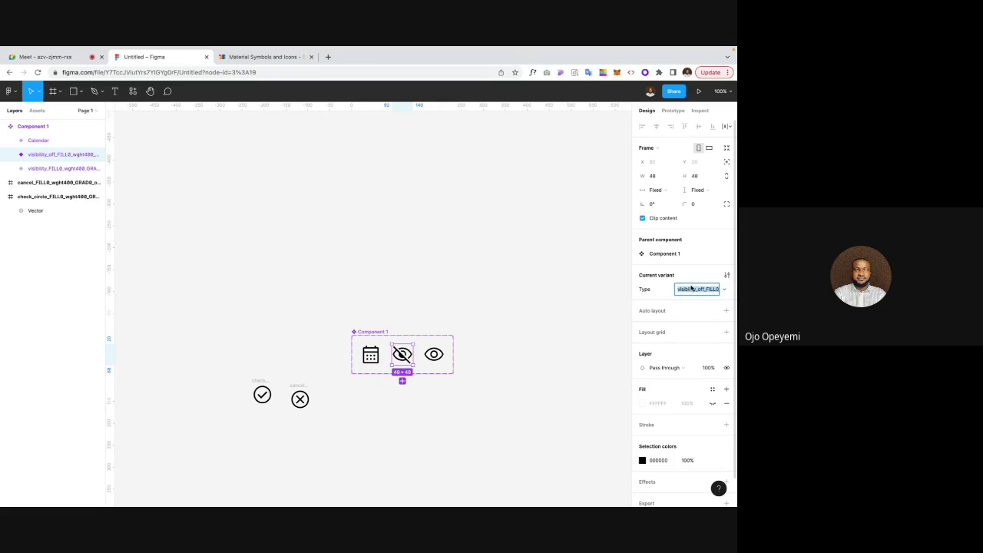
{"action": "type", "text": "Visibility off"}
{"action": "key", "text": "Return"}
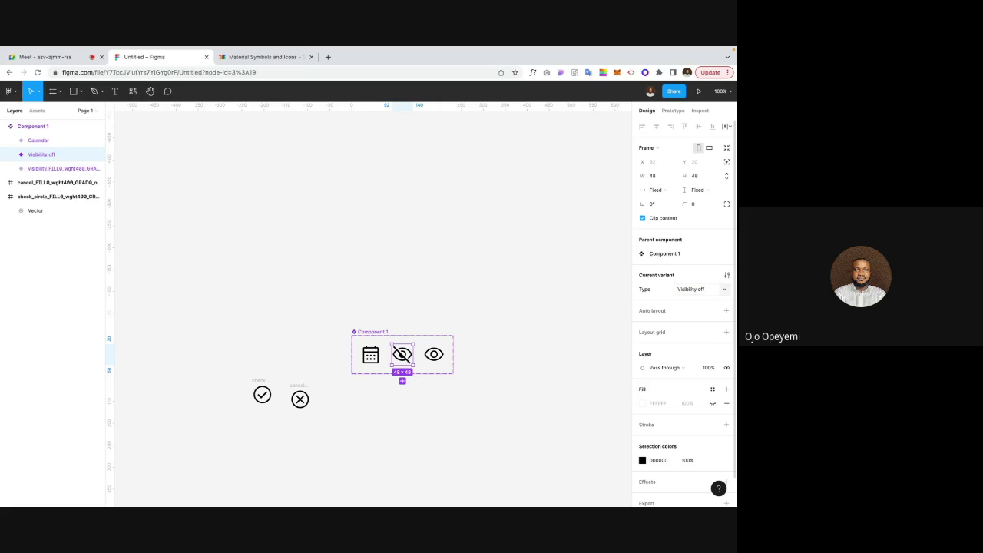
{"action": "left_click", "coordinate": [433, 354]}
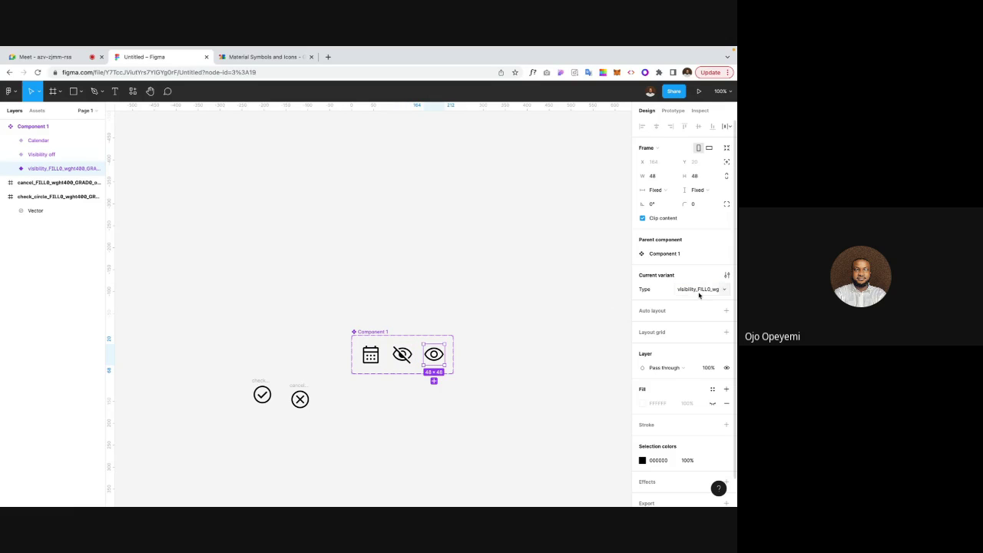
{"action": "left_click", "coordinate": [699, 291]}
{"action": "type", "text": "Visibility on"}
{"action": "left_click", "coordinate": [625, 281]}
{"action": "scroll", "coordinate": [447, 277], "scroll_direction": "left", "scroll_amount": 3}
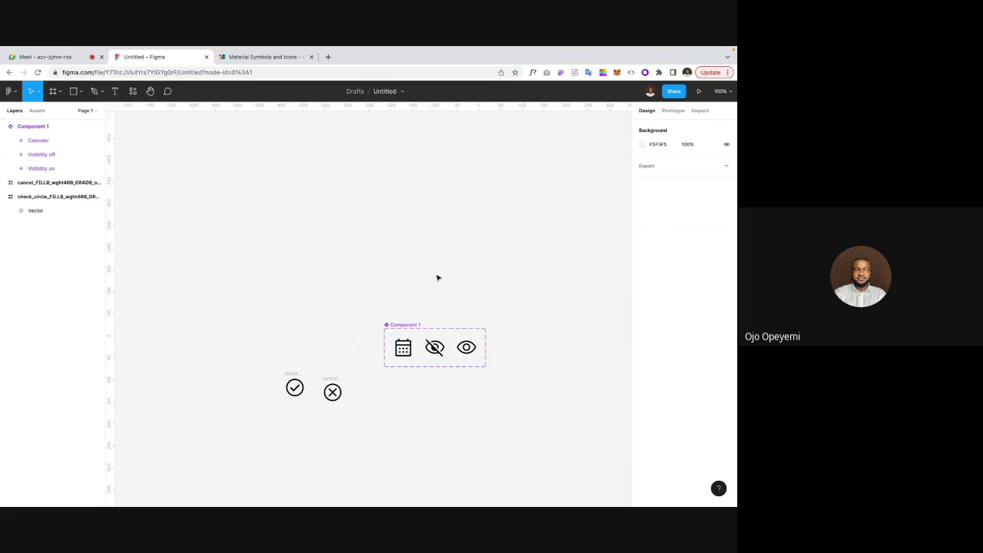
{"action": "scroll", "coordinate": [403, 351], "scroll_direction": "right", "scroll_amount": 1}
{"action": "left_click", "coordinate": [394, 352]}
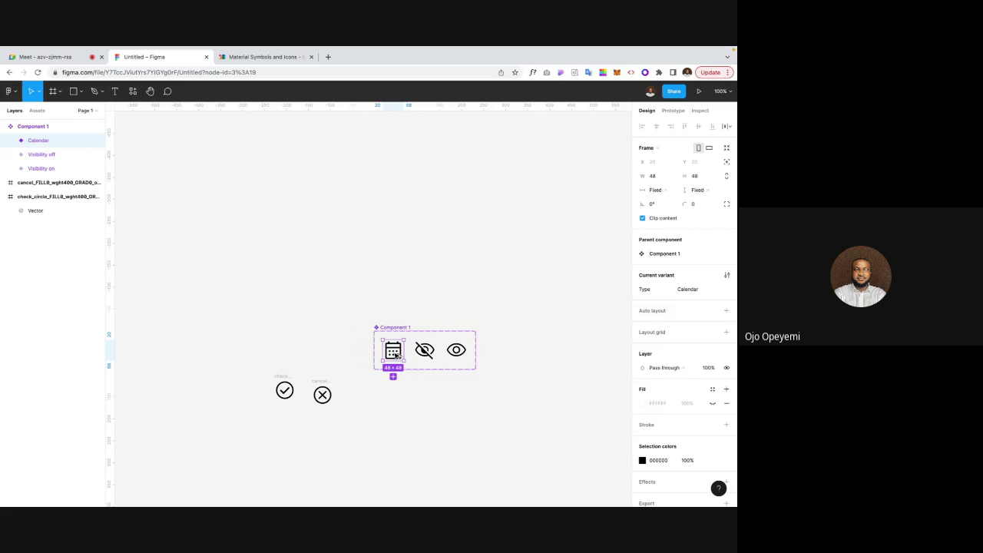
Step: Drag out a Component 1 instance and switch its Type to Visibility on, then Visibility off
{"action": "left_click_drag", "start_coordinate": [394, 352], "coordinate": [412, 410]}
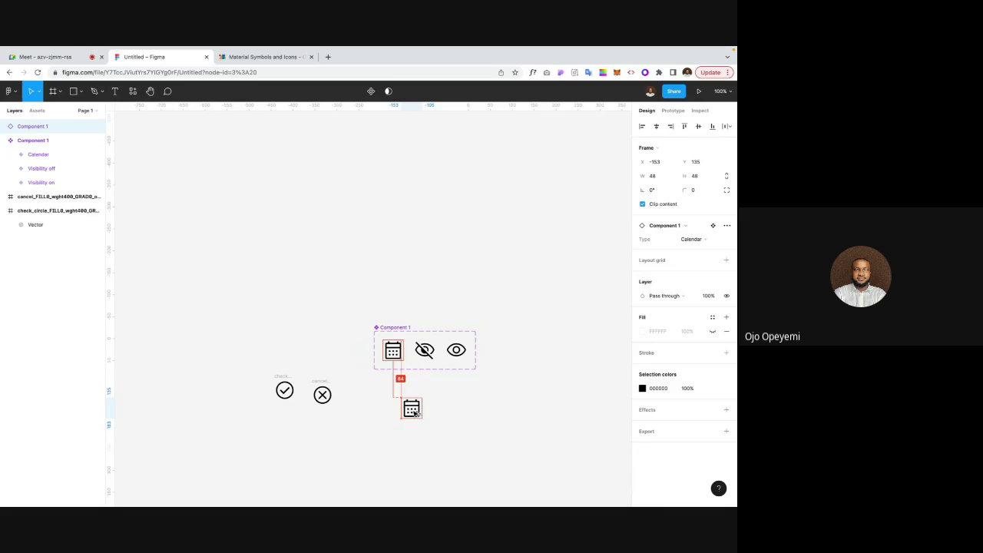
{"action": "left_click", "coordinate": [692, 239]}
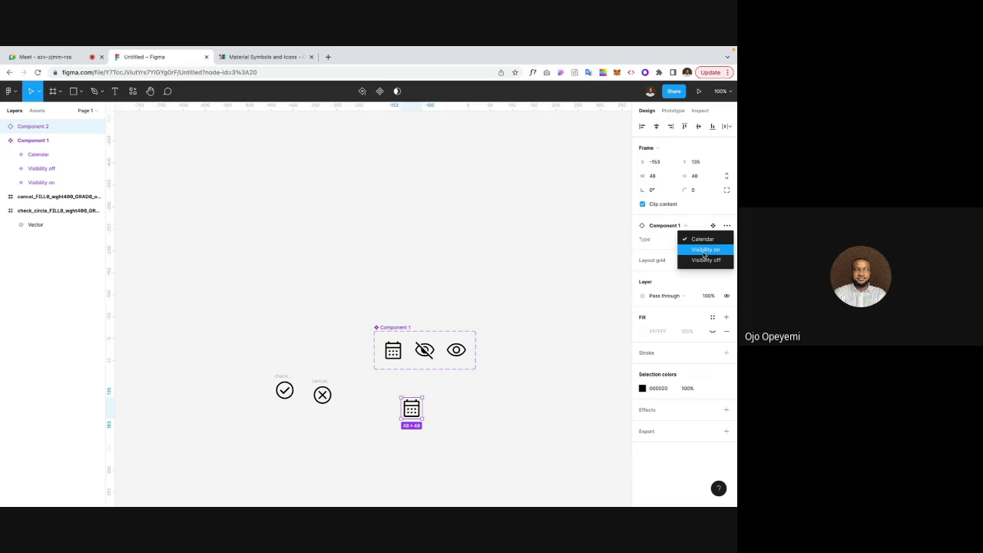
{"action": "left_click", "coordinate": [703, 251]}
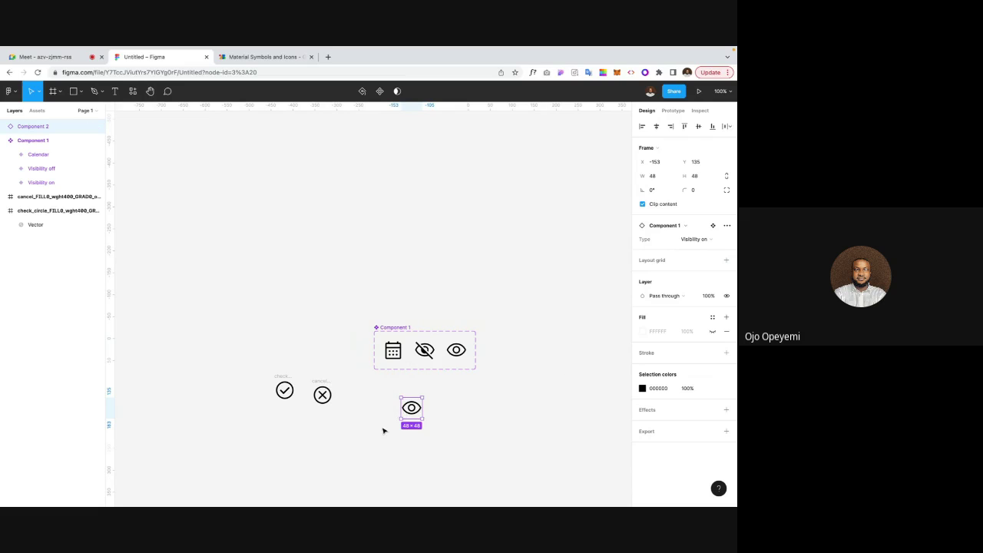
{"action": "left_click", "coordinate": [694, 240]}
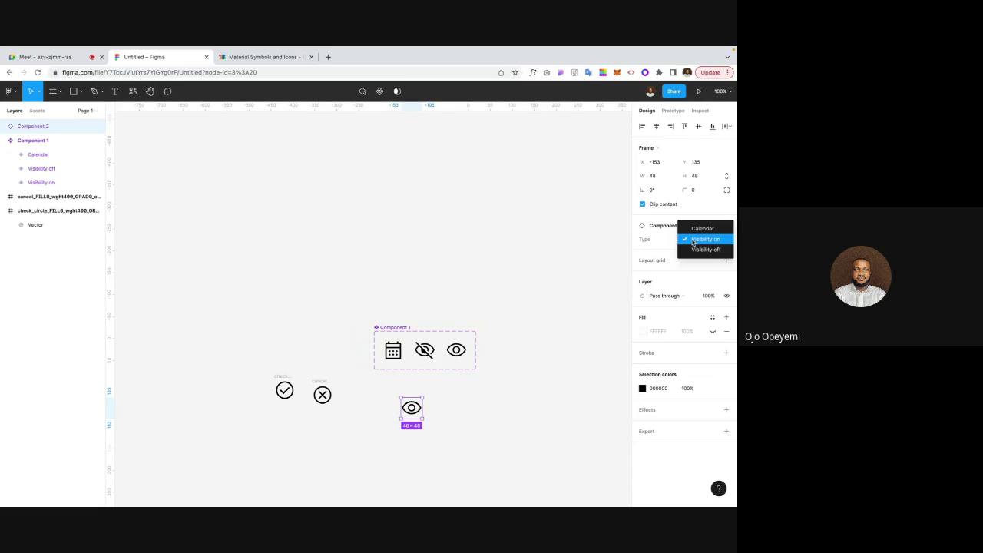
{"action": "left_click", "coordinate": [704, 250]}
{"action": "left_click", "coordinate": [465, 422]}
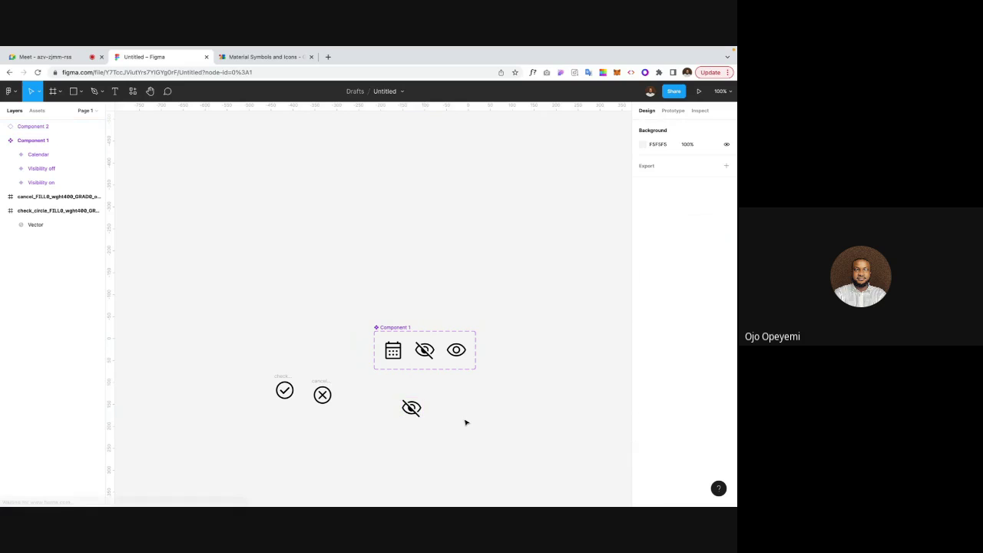
Step: Switch the test instance to Calendar, then delete it
{"action": "left_click", "coordinate": [411, 407]}
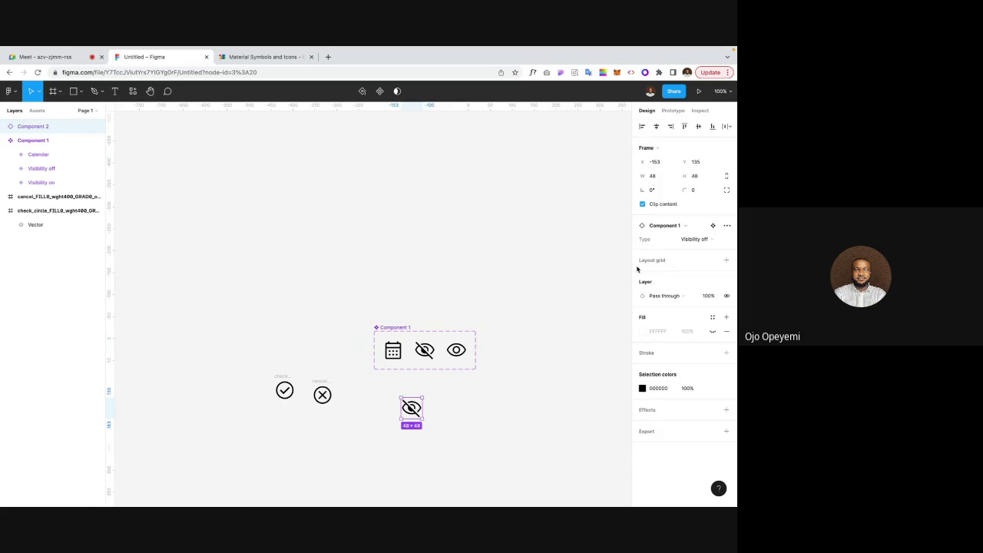
{"action": "left_click", "coordinate": [704, 239]}
{"action": "left_click", "coordinate": [707, 220]}
{"action": "left_click", "coordinate": [514, 246]}
{"action": "scroll", "coordinate": [514, 243], "scroll_direction": "right", "scroll_amount": 5}
{"action": "left_click", "coordinate": [308, 346]}
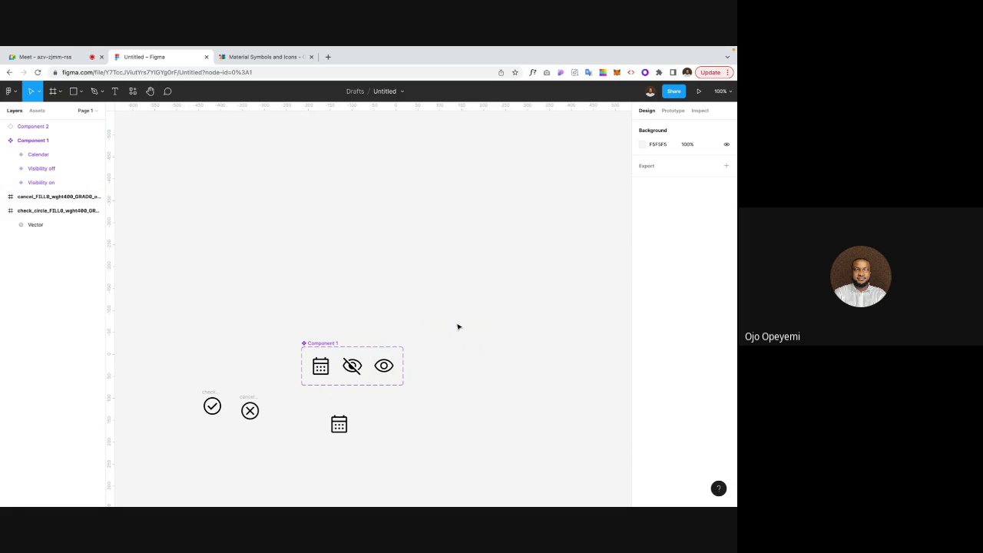
{"action": "left_click", "coordinate": [339, 421]}
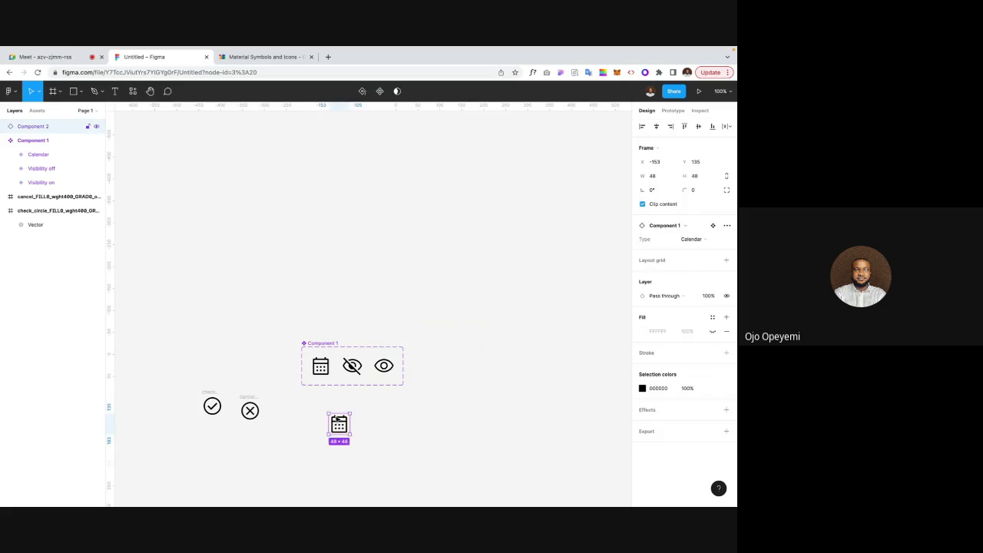
{"action": "key", "text": "Delete"}
{"action": "scroll", "coordinate": [338, 420], "scroll_direction": "left", "scroll_amount": 2}
{"action": "scroll", "coordinate": [336, 419], "scroll_direction": "left", "scroll_amount": 2}
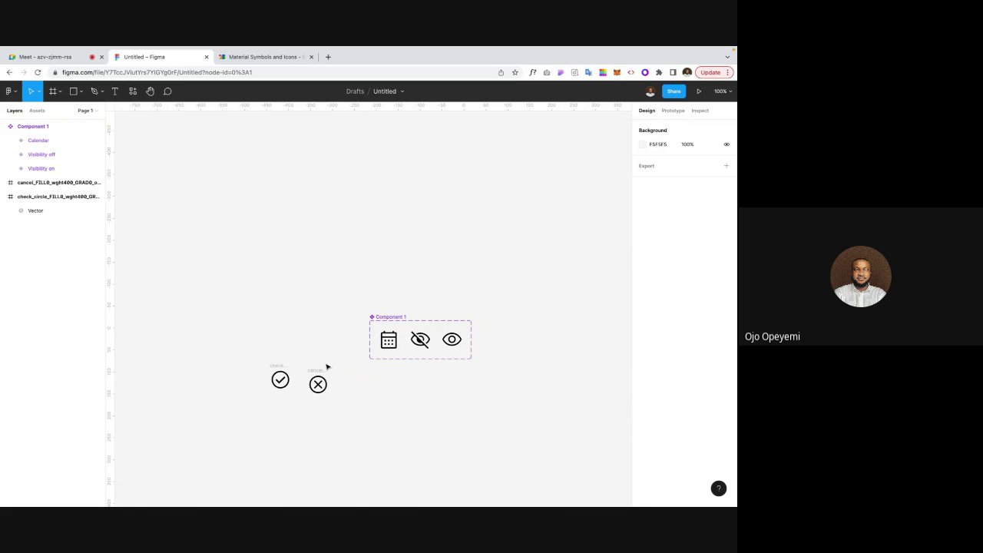
Step: Align the check and cancel icons on vertical centres with 24 spacing
{"action": "left_click", "coordinate": [282, 366]}
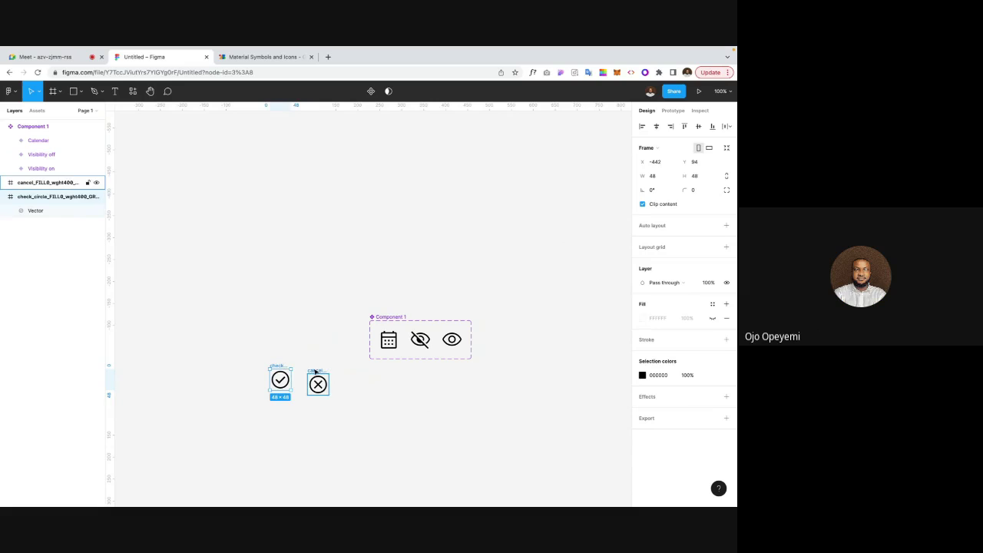
{"action": "left_click", "coordinate": [315, 373], "text": "shift"}
{"action": "left_click", "coordinate": [698, 127]}
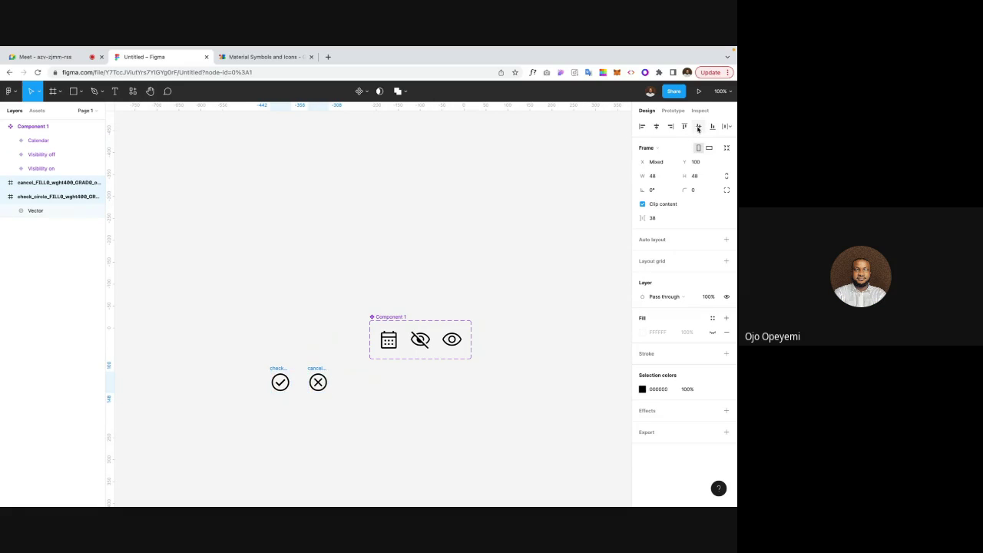
{"action": "left_click", "coordinate": [652, 218]}
{"action": "type", "text": "24"}
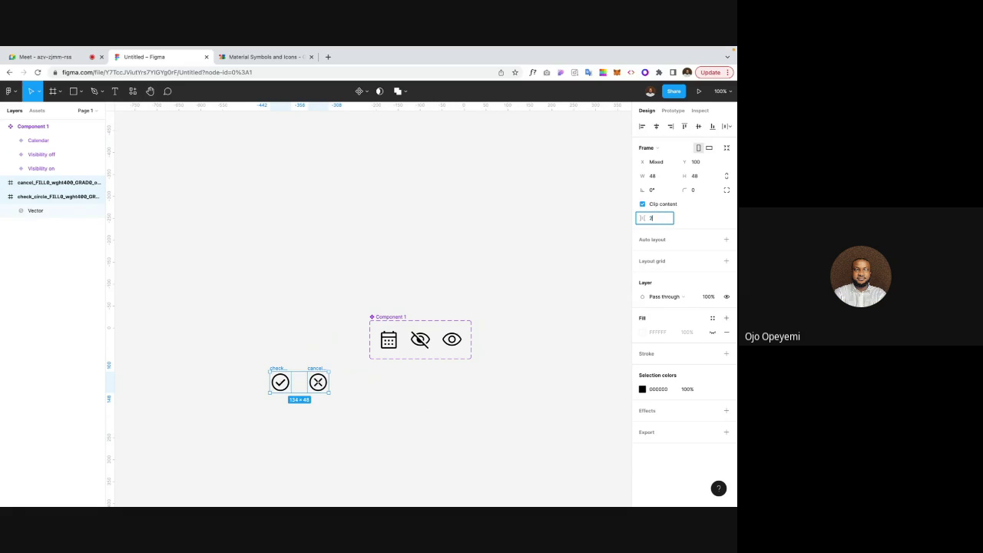
{"action": "key", "text": "Return"}
{"action": "scroll", "coordinate": [305, 309], "scroll_direction": "left", "scroll_amount": 2}
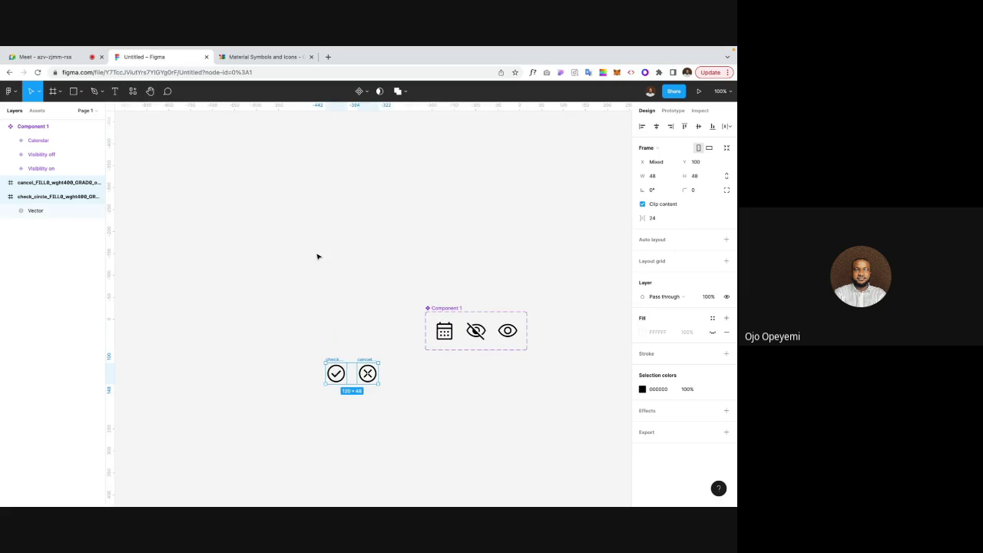
Step: Combine the check and cancel icons into the component set Component 2
{"action": "left_click", "coordinate": [366, 93]}
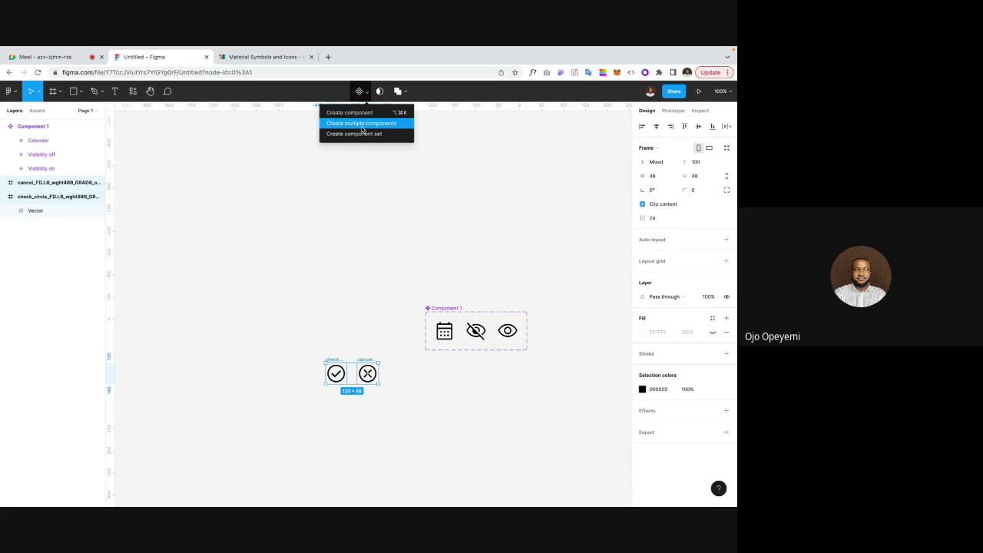
{"action": "left_click", "coordinate": [320, 362]}
{"action": "left_click", "coordinate": [336, 367]}
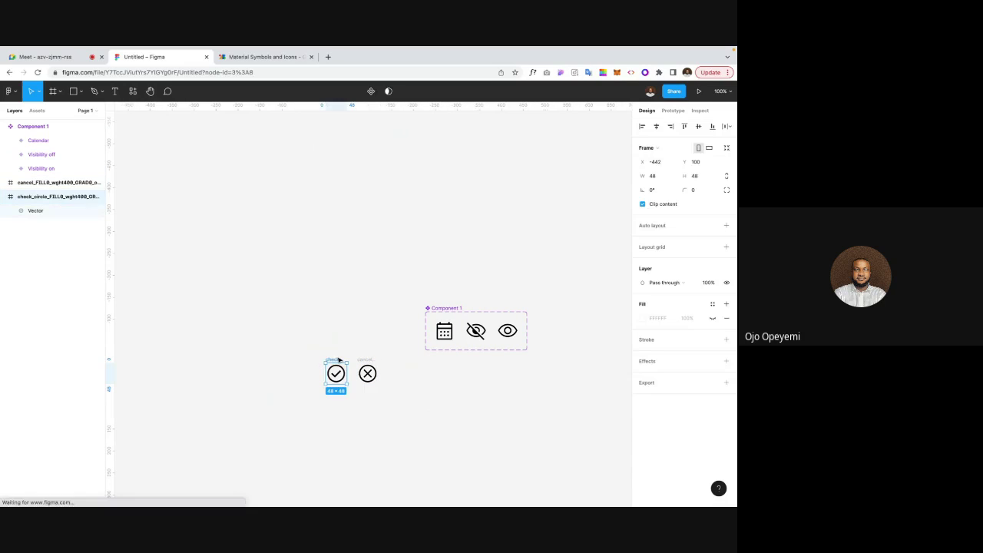
{"action": "left_click", "coordinate": [371, 369], "text": "shift"}
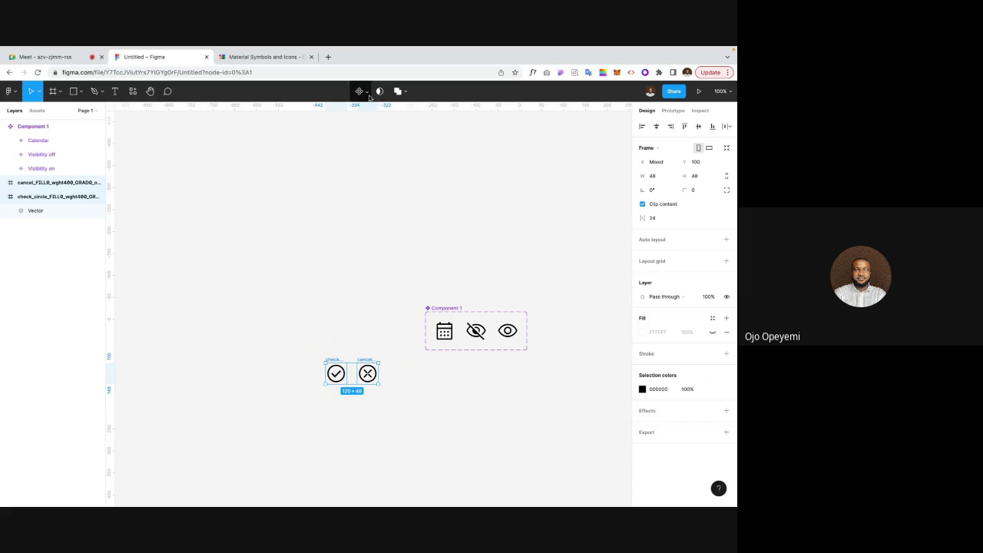
{"action": "left_click", "coordinate": [368, 95]}
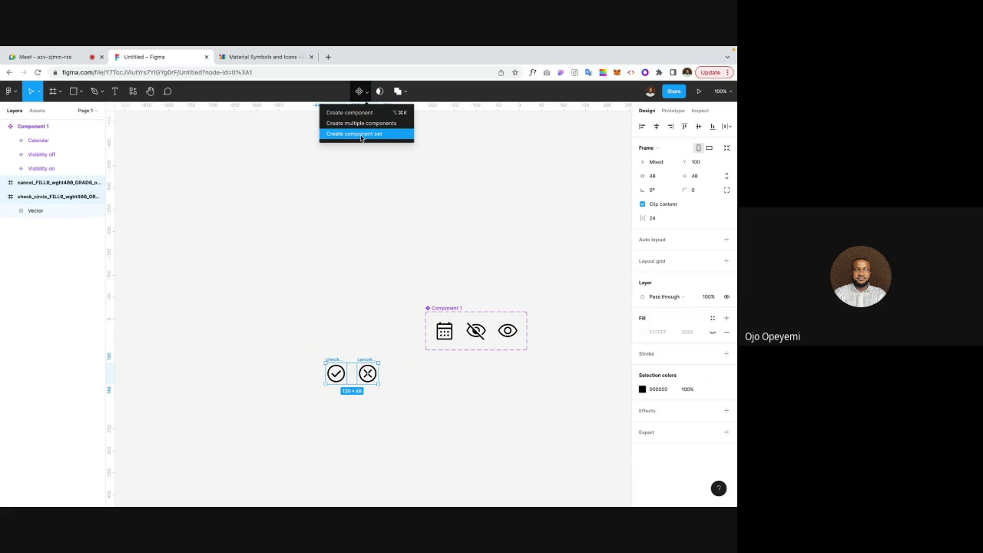
{"action": "left_click", "coordinate": [361, 135]}
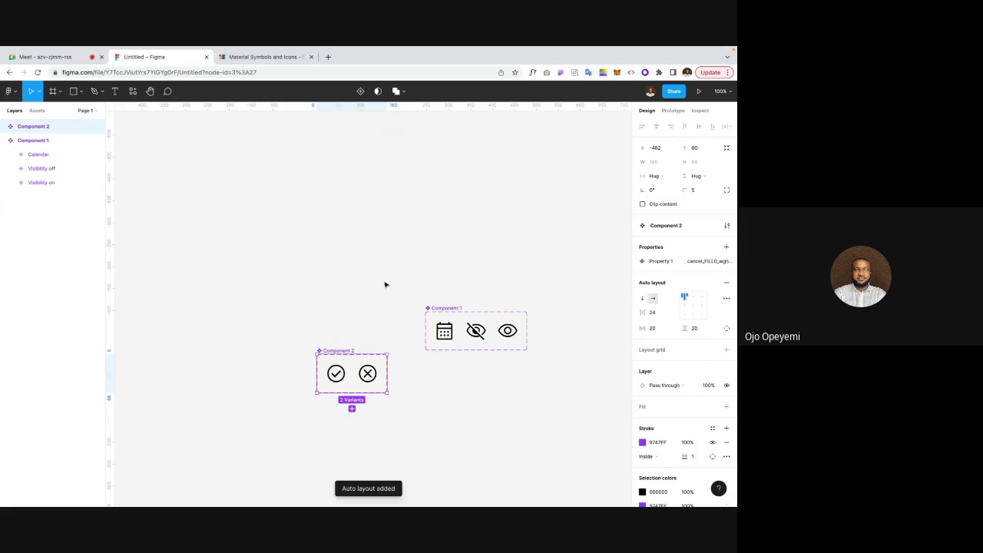
Step: Rename Component 2's variant property to Type
{"action": "left_click", "coordinate": [336, 374]}
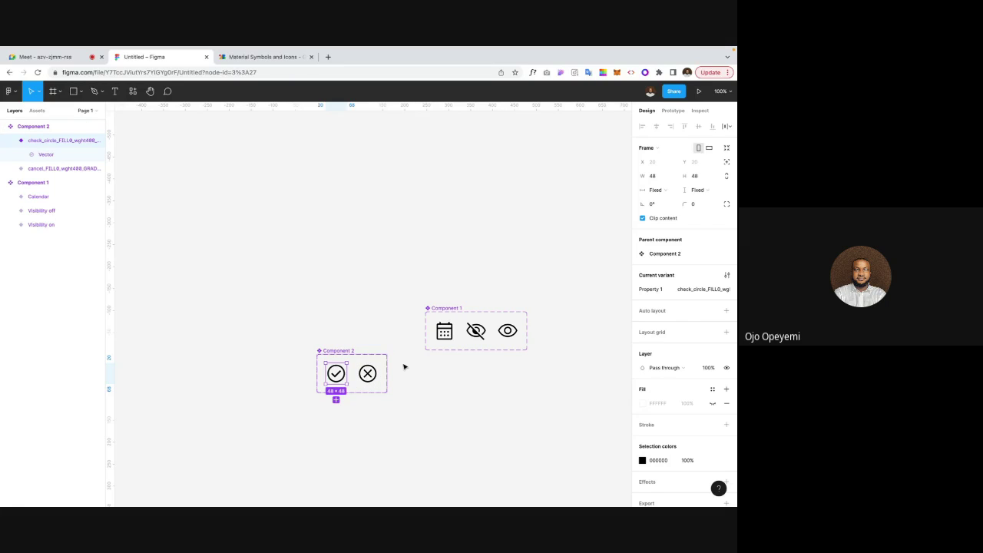
{"action": "double_click", "coordinate": [650, 290]}
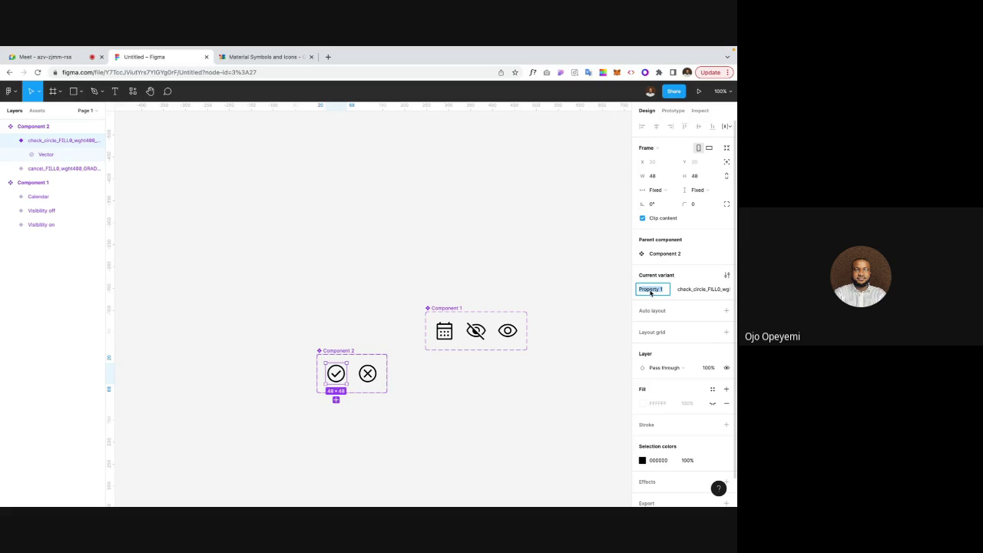
{"action": "type", "text": "Type"}
{"action": "key", "text": "Return"}
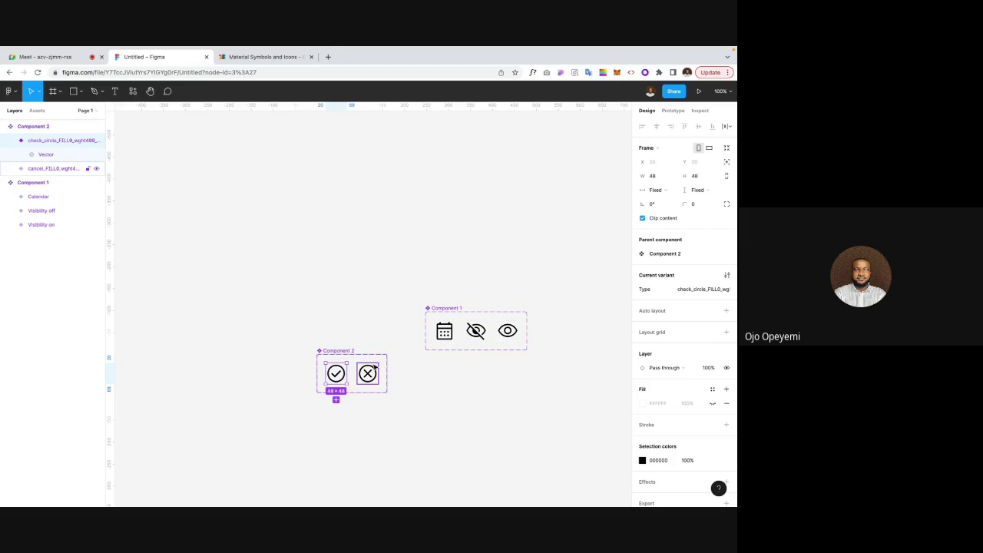
Step: Set the check variant's Type value to Approved and start editing the cancel variant's value
{"action": "left_click", "coordinate": [680, 289]}
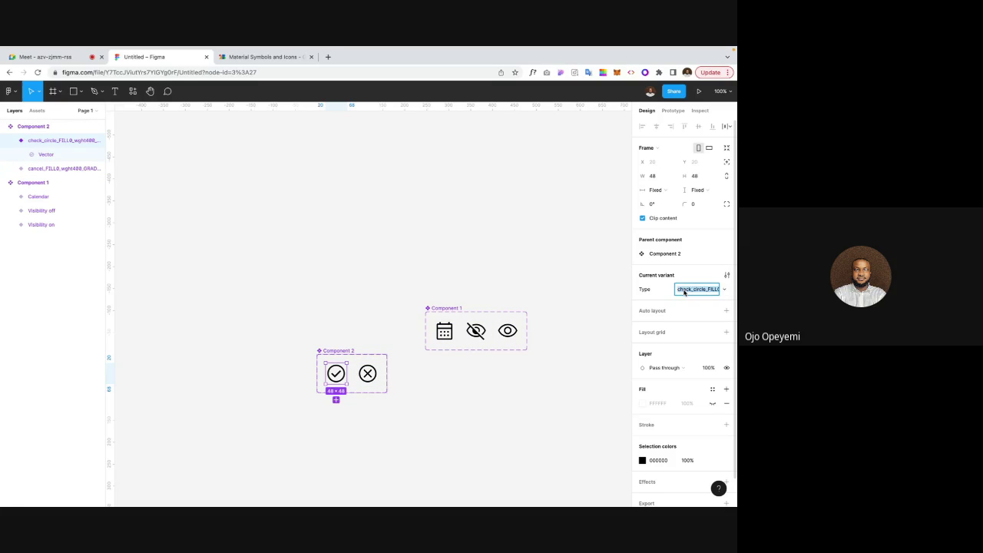
{"action": "type", "text": "Error"}
{"action": "key", "text": "Return"}
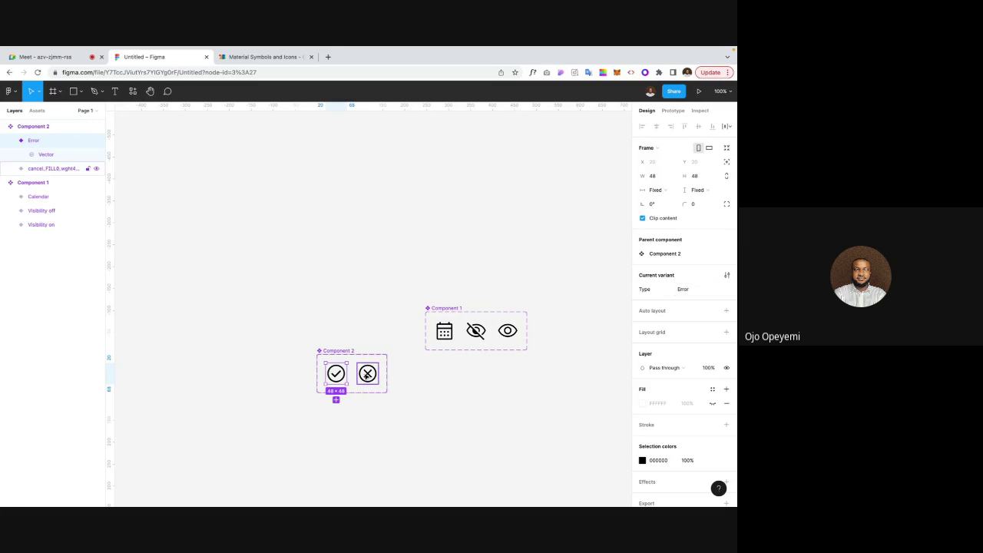
{"action": "left_click", "coordinate": [683, 289]}
{"action": "type", "text": "Ap"}
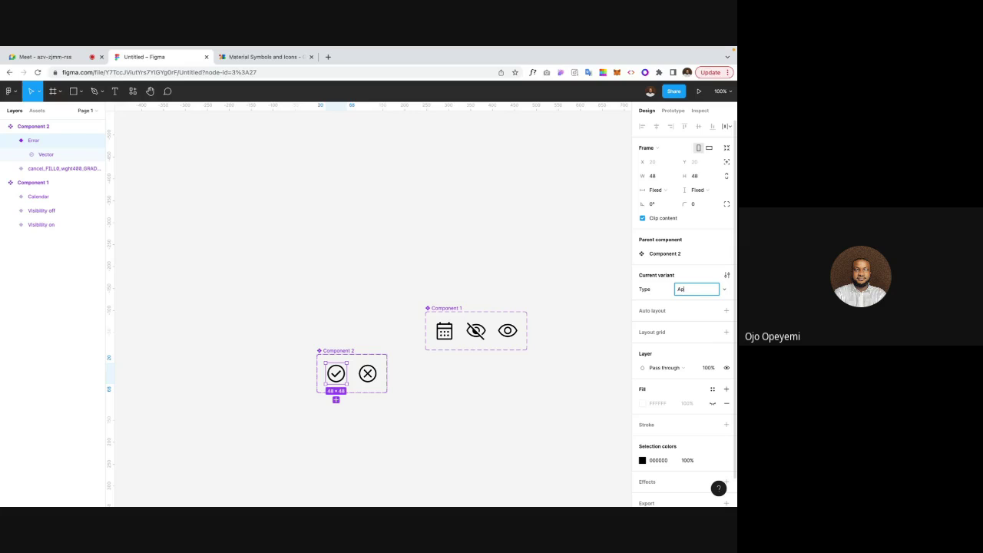
{"action": "type", "text": "proved"}
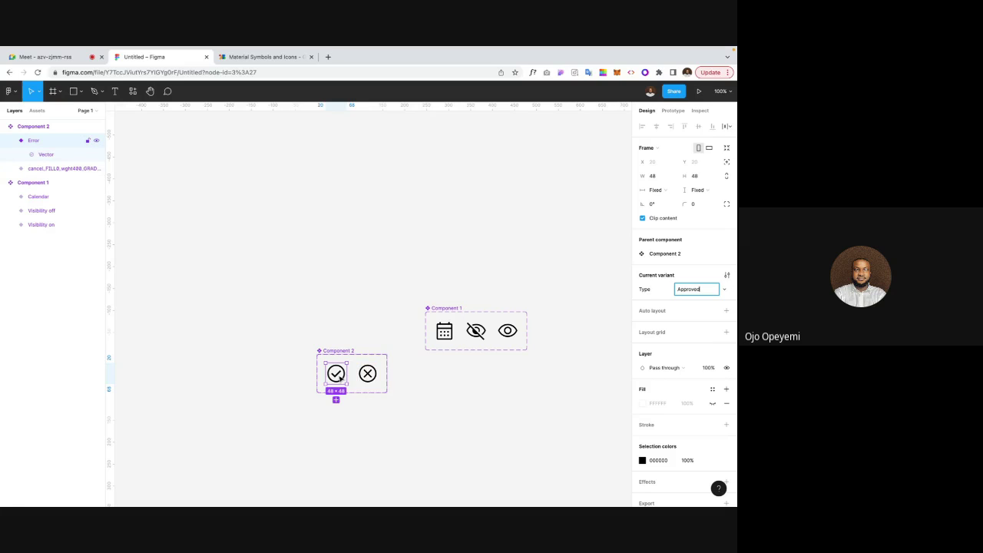
{"action": "key", "text": "Return"}
{"action": "left_click", "coordinate": [367, 374]}
{"action": "left_click", "coordinate": [695, 288]}
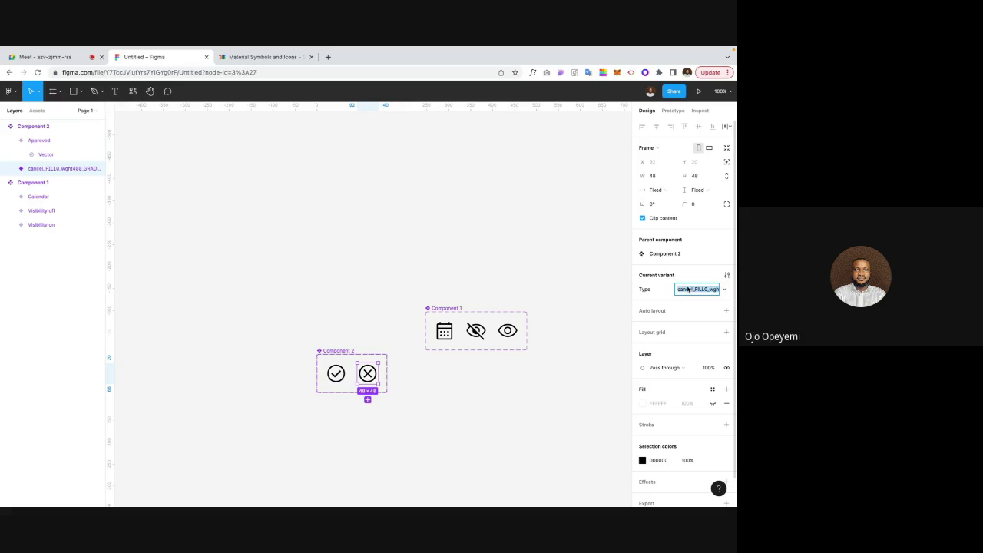
Step: Name the cancel variant Error and test an instance switching between Approved and Error
{"action": "type", "text": "Error"}
{"action": "key", "text": "Return"}
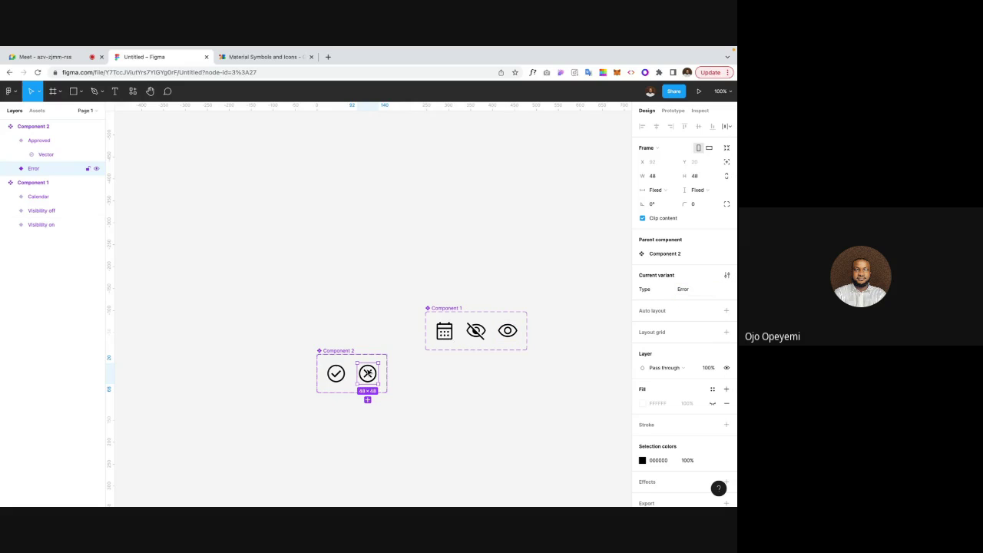
{"action": "left_click_drag", "start_coordinate": [368, 374], "coordinate": [484, 395]}
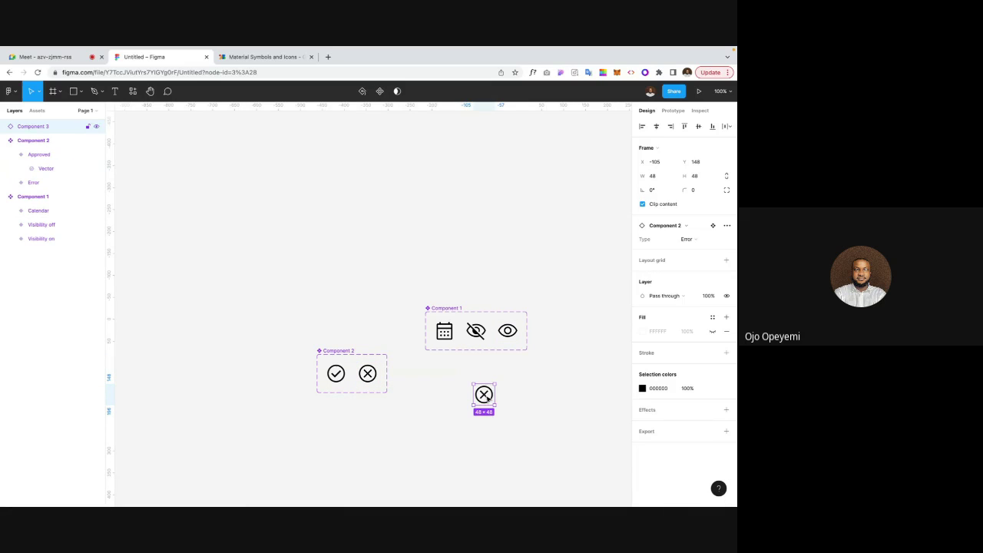
{"action": "left_click", "coordinate": [703, 240]}
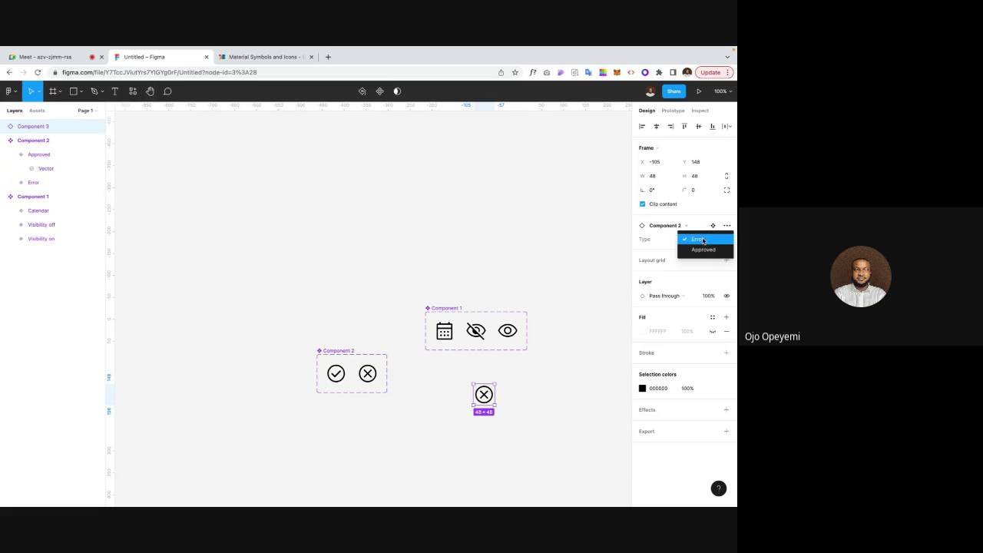
{"action": "left_click", "coordinate": [700, 250]}
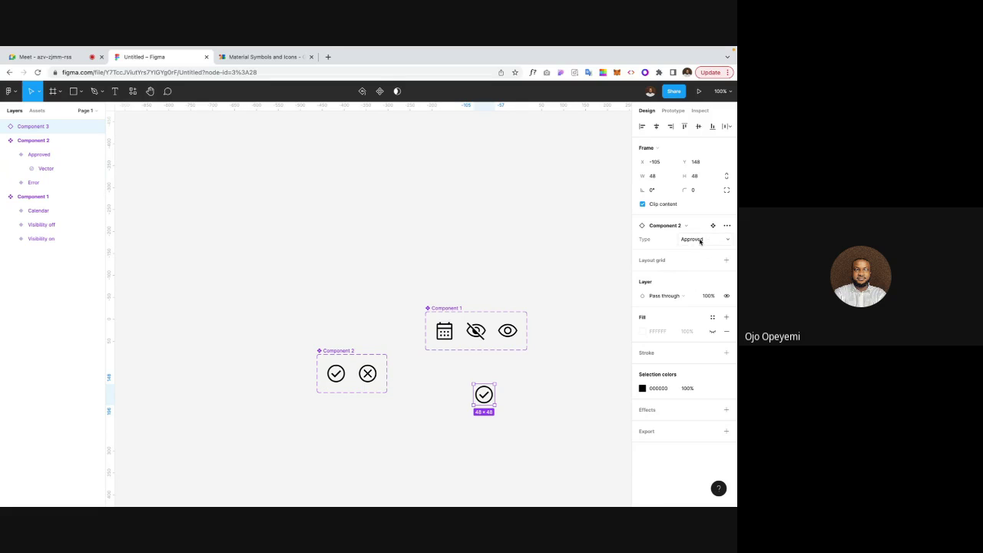
{"action": "left_click", "coordinate": [695, 239]}
{"action": "left_click", "coordinate": [695, 228]}
Step: Delete the test instance and move Component 2 up beside Component 1
{"action": "key", "text": "Delete"}
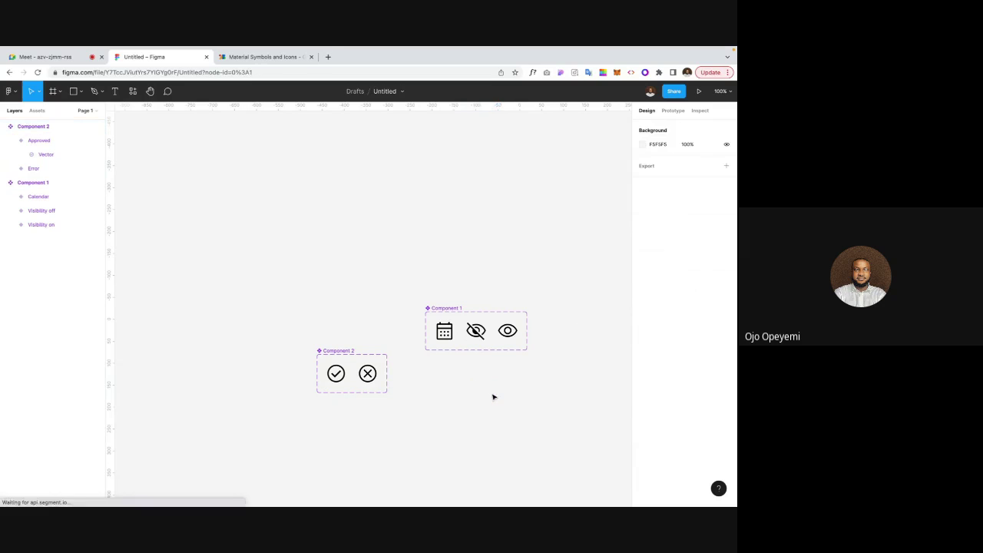
{"action": "left_click", "coordinate": [337, 353]}
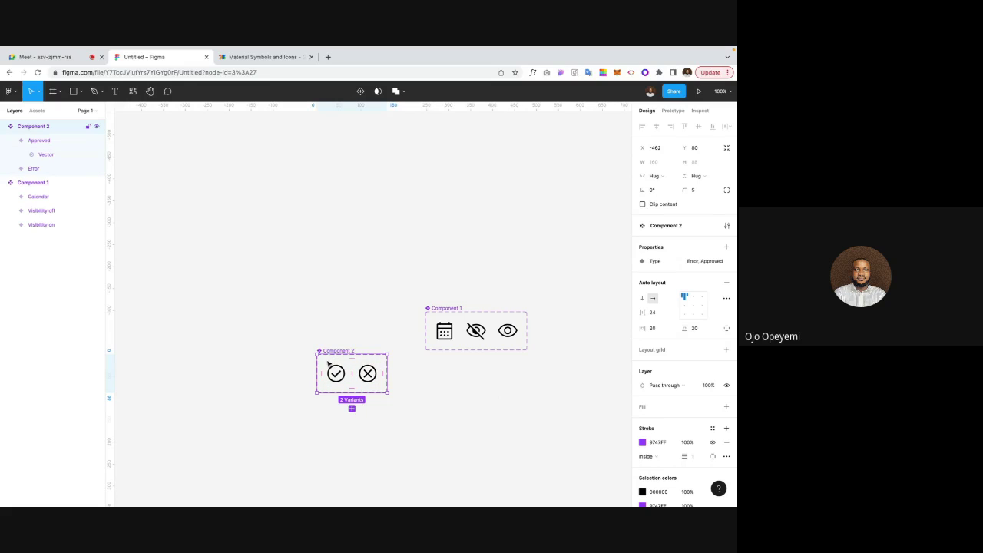
{"action": "left_click_drag", "start_coordinate": [327, 357], "coordinate": [334, 321]}
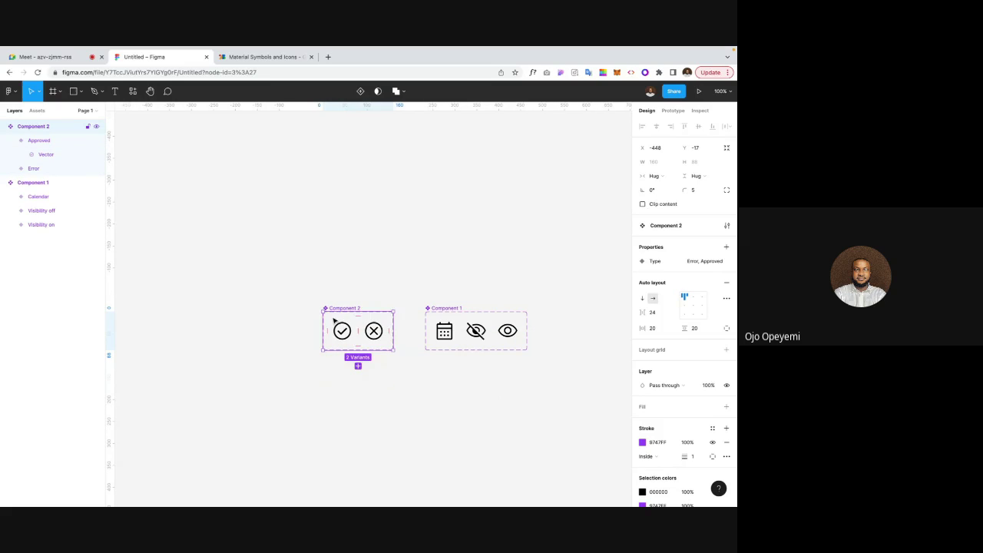
Step: Pan across the icon components and activate the Frame tool to list phone presets like iPhone 14
{"action": "left_click", "coordinate": [354, 285]}
{"action": "scroll", "coordinate": [353, 286], "scroll_direction": "right", "scroll_amount": 3}
{"action": "scroll", "coordinate": [354, 287], "scroll_direction": "right", "scroll_amount": 2}
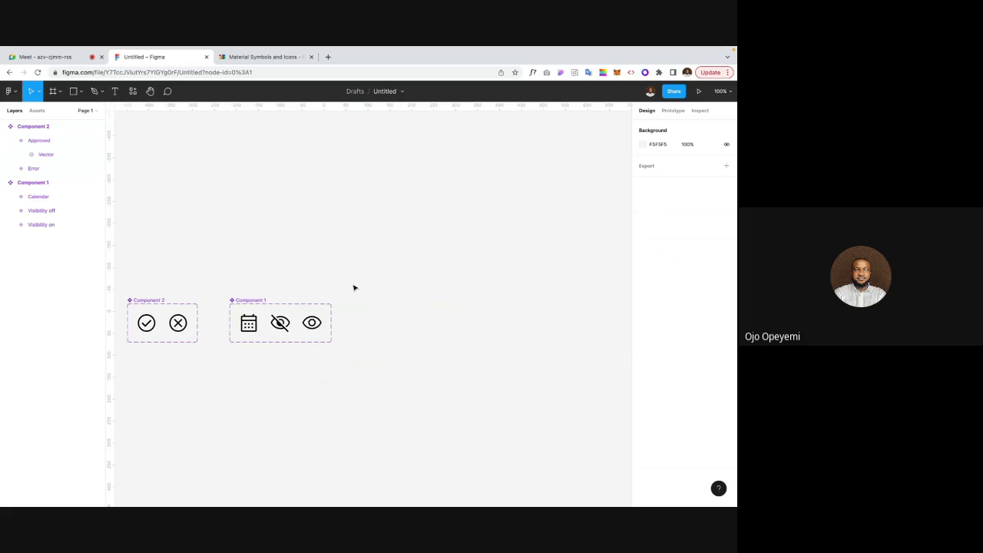
{"action": "scroll", "coordinate": [353, 288], "scroll_direction": "left", "scroll_amount": 2}
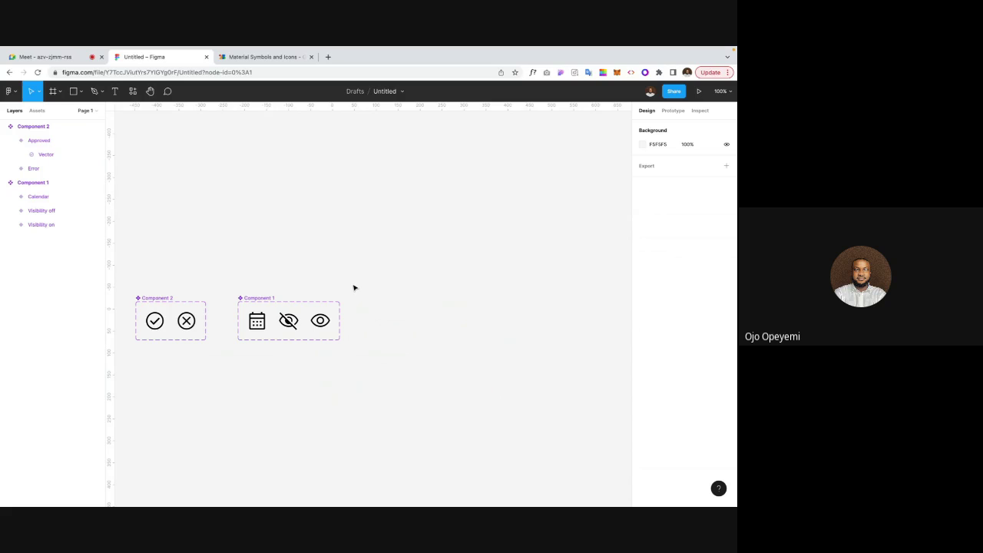
{"action": "scroll", "coordinate": [354, 288], "scroll_direction": "up", "scroll_amount": 3}
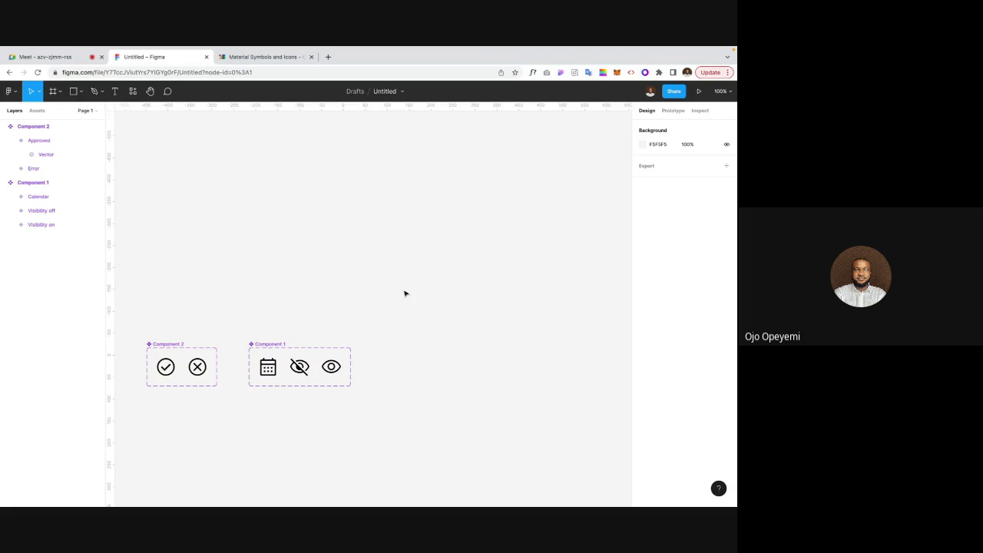
{"action": "key", "text": "f"}
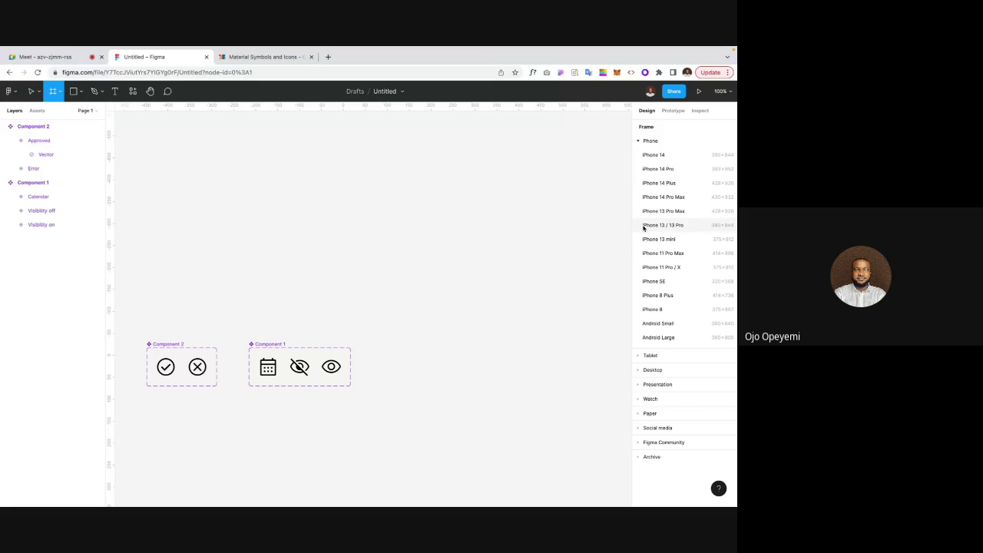
{"action": "left_click", "coordinate": [669, 240]}
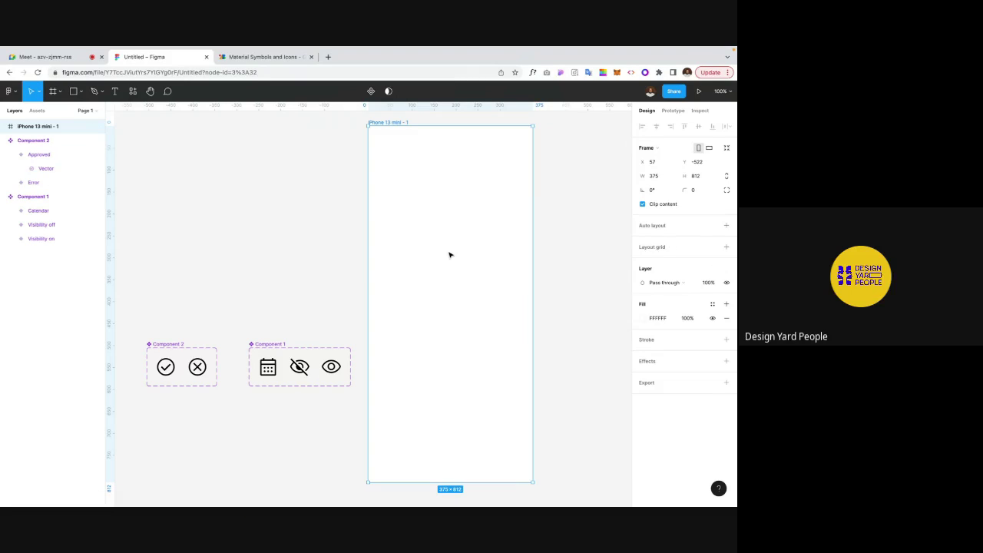
{"action": "left_click_drag", "start_coordinate": [469, 260], "coordinate": [470, 255]}
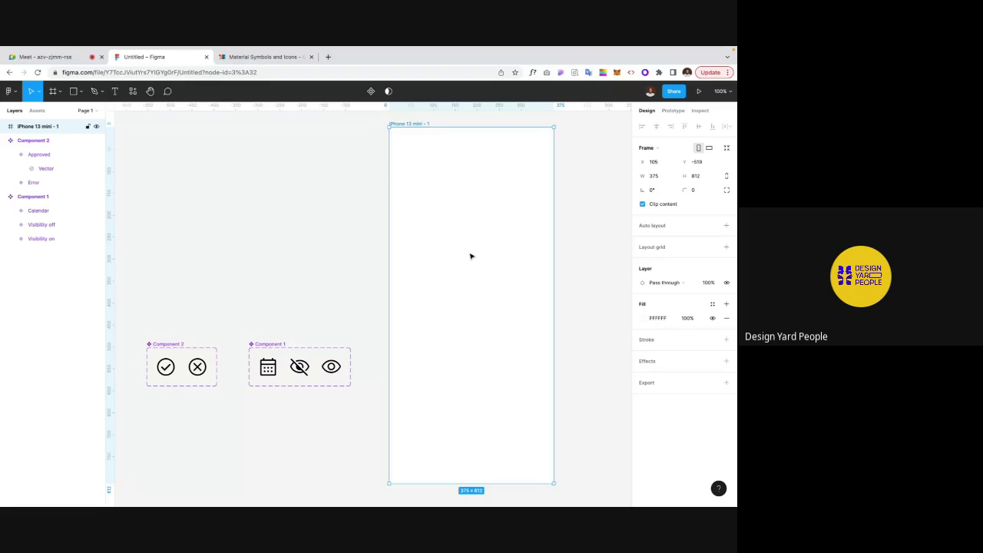
{"action": "left_click", "coordinate": [348, 244]}
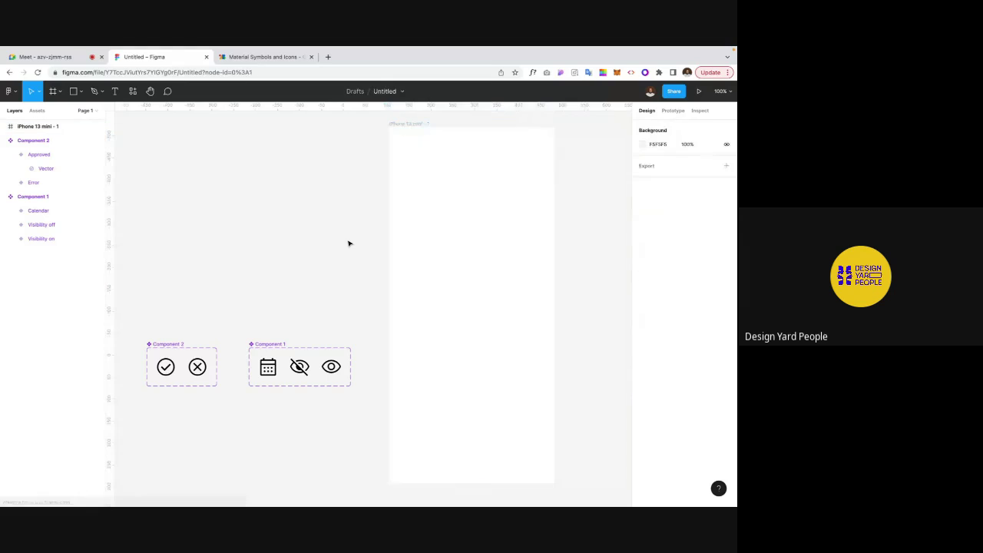
{"action": "left_click", "coordinate": [405, 130]}
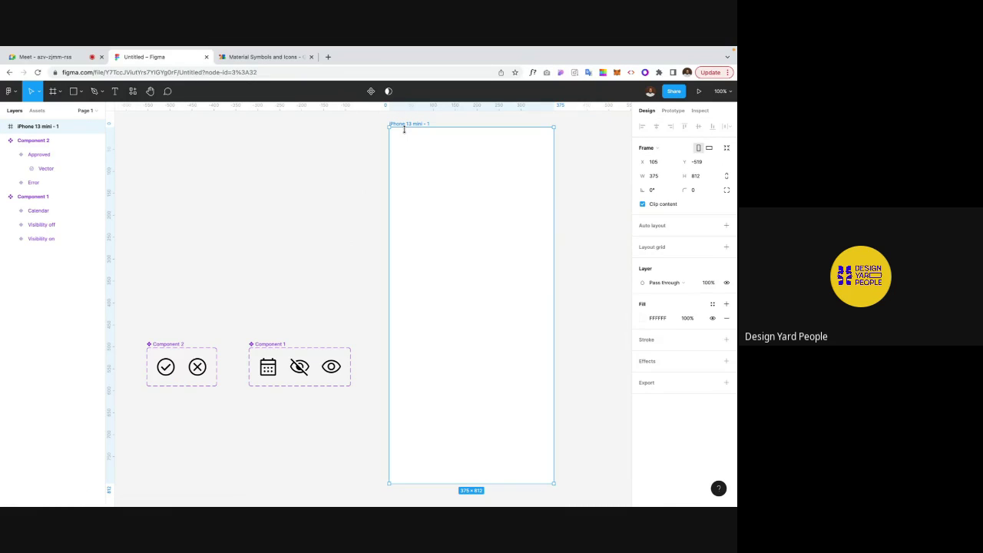
{"action": "key", "text": "Delete"}
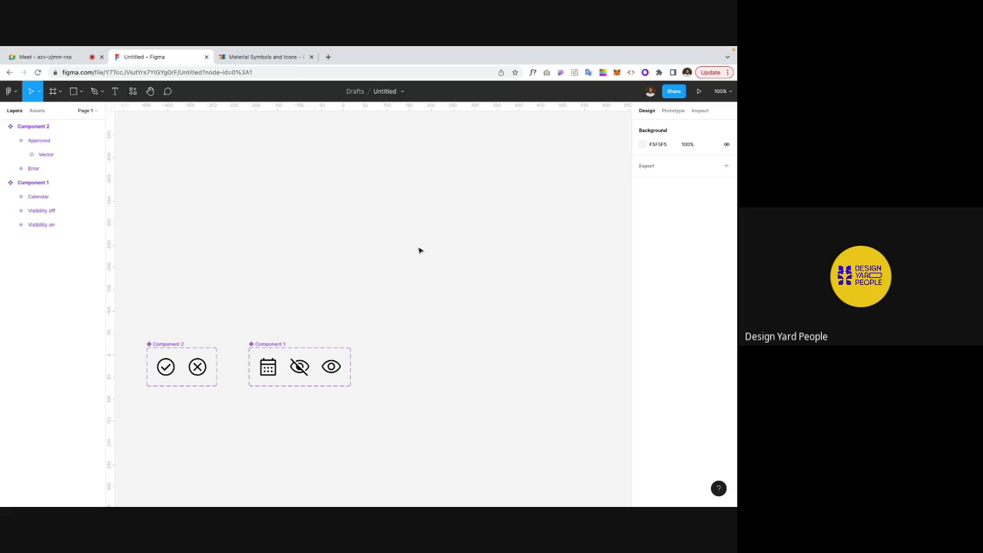
Step: Collapse the Component 1 and Component 2 layer groups in the Layers panel
{"action": "scroll", "coordinate": [419, 250], "scroll_direction": "down", "scroll_amount": 5}
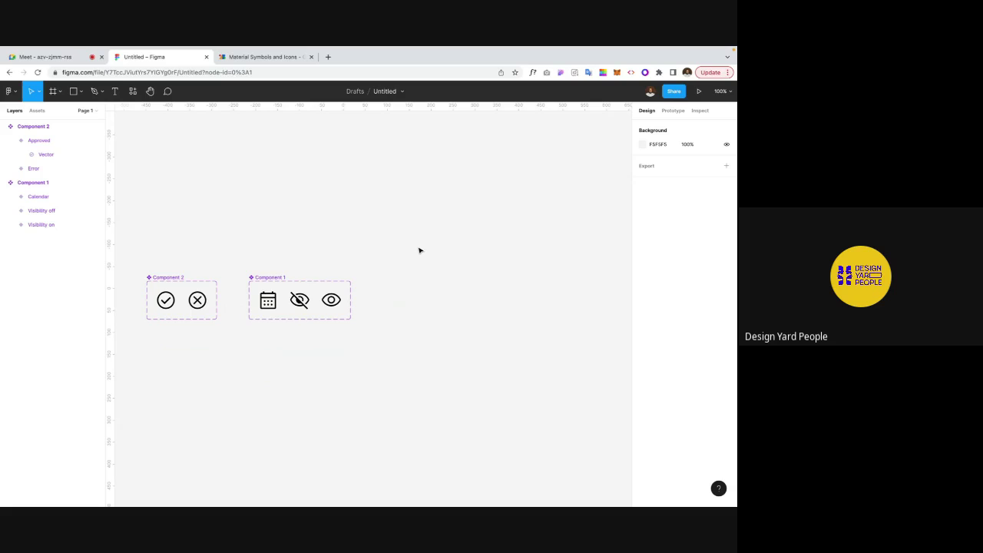
{"action": "left_click", "coordinate": [5, 182]}
{"action": "left_click", "coordinate": [3, 126]}
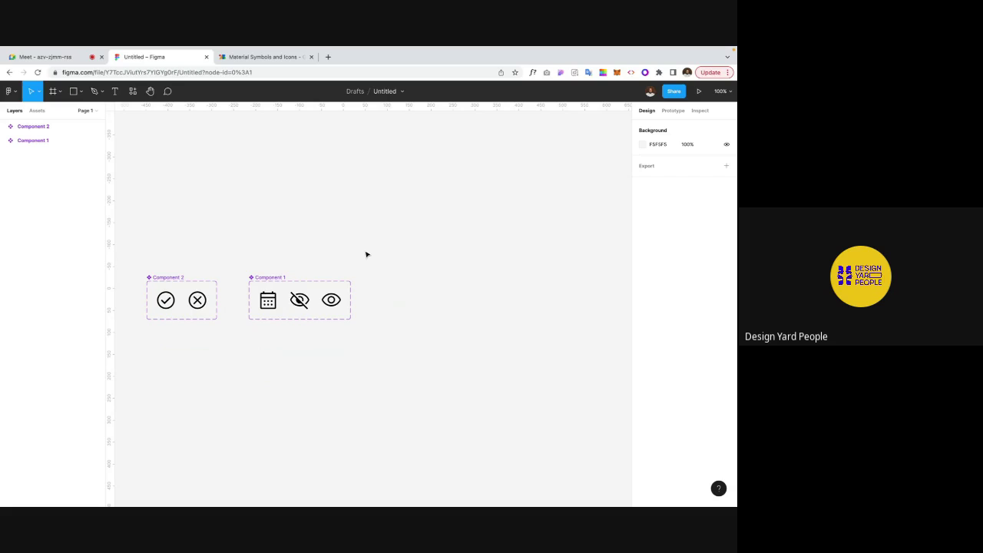
{"action": "scroll", "coordinate": [366, 253], "scroll_direction": "up", "scroll_amount": 2}
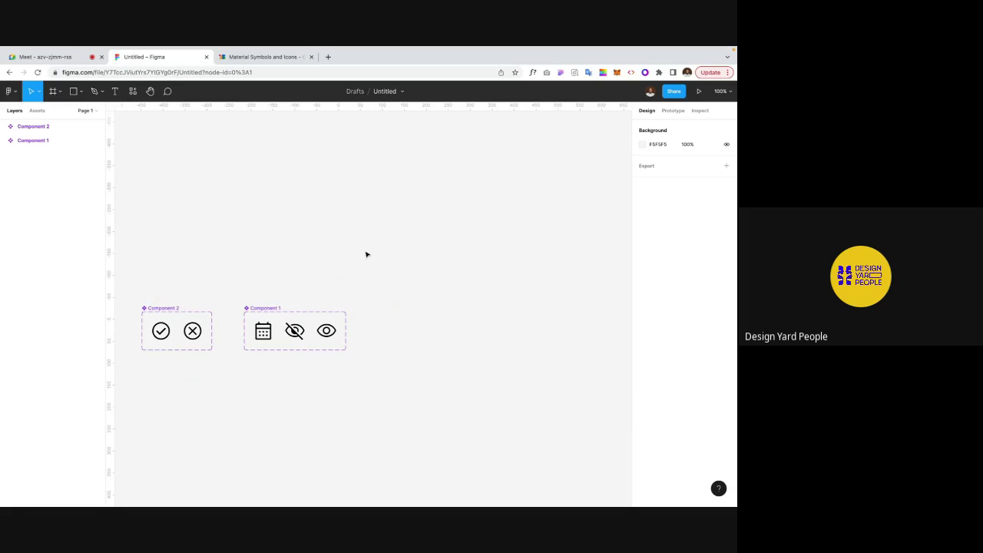
{"action": "scroll", "coordinate": [407, 251], "scroll_direction": "right", "scroll_amount": 1}
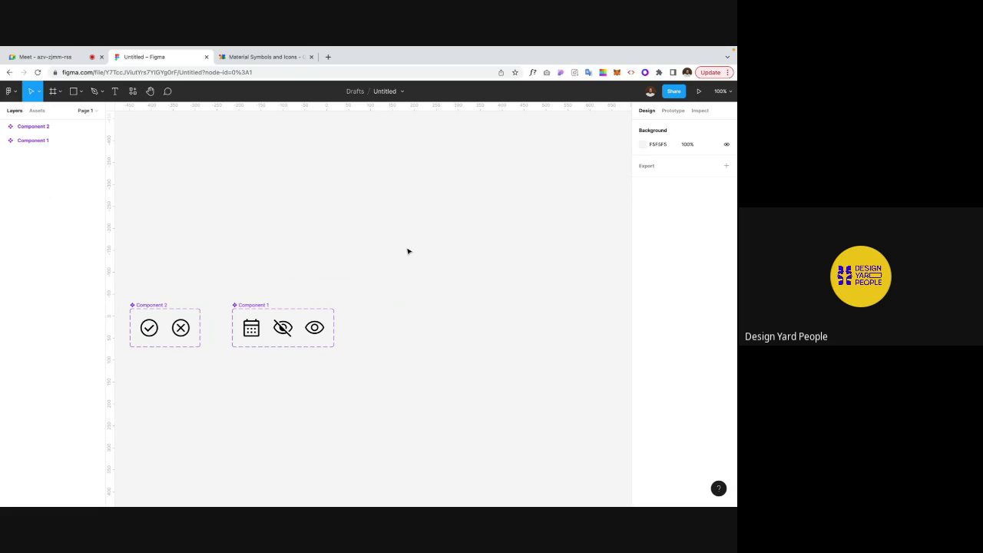
{"action": "scroll", "coordinate": [408, 251], "scroll_direction": "up", "scroll_amount": 1}
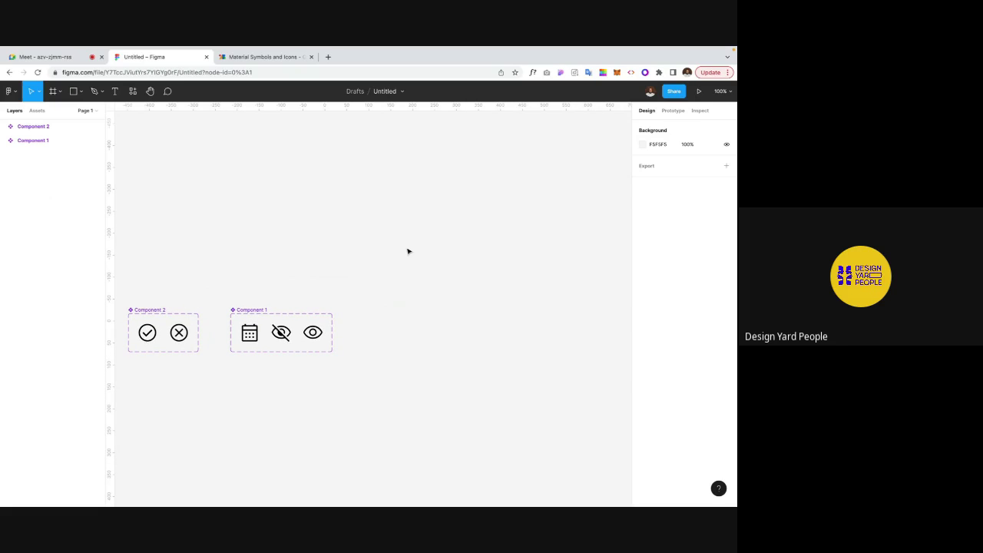
{"action": "scroll", "coordinate": [408, 251], "scroll_direction": "down", "scroll_amount": 2}
{"action": "scroll", "coordinate": [407, 251], "scroll_direction": "left", "scroll_amount": 1}
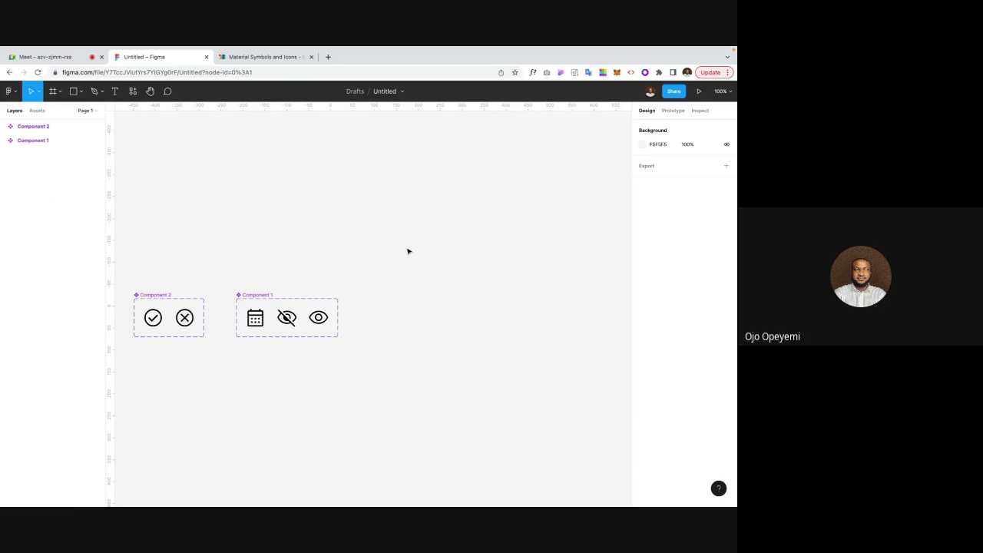
{"action": "scroll", "coordinate": [406, 248], "scroll_direction": "up", "scroll_amount": 1}
{"action": "scroll", "coordinate": [406, 248], "scroll_direction": "right", "scroll_amount": 1}
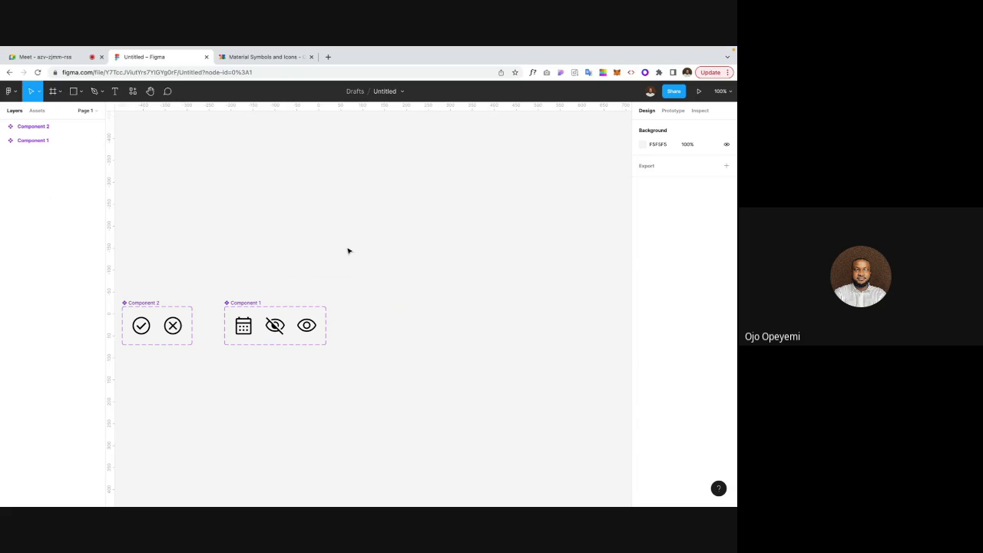
Step: Add a 375×812 iPhone 13 mini preset frame, deleting the stray test frames
{"action": "key", "text": "f"}
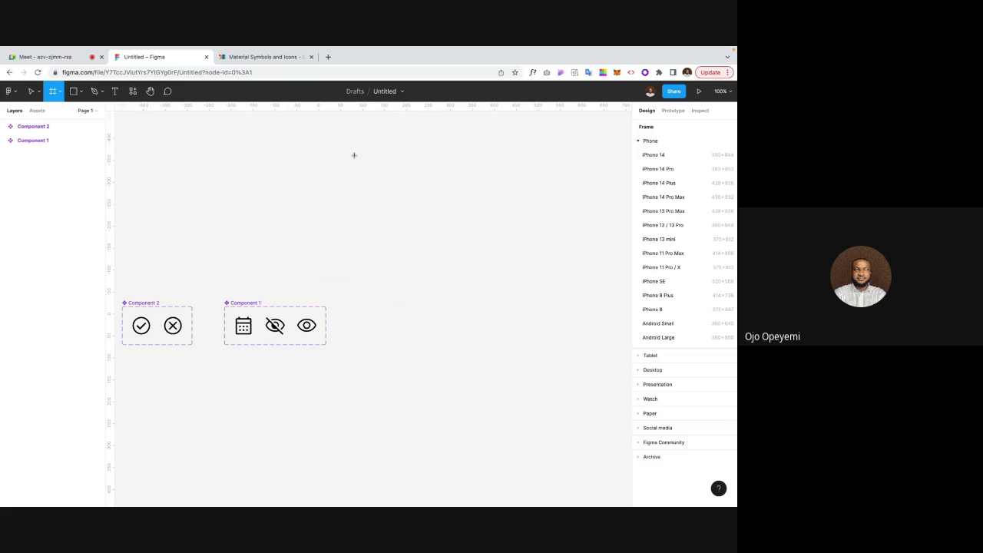
{"action": "left_click_drag", "start_coordinate": [354, 155], "coordinate": [357, 158]}
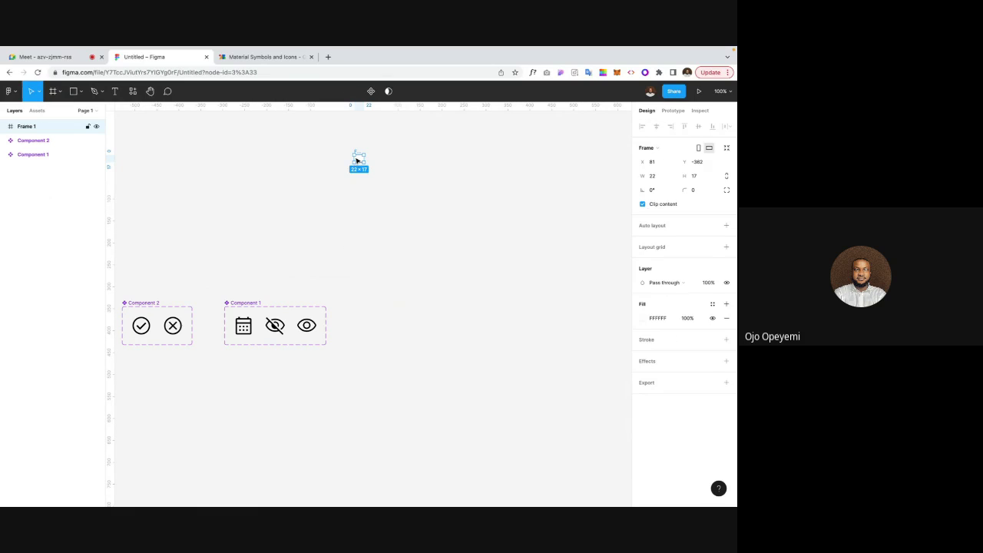
{"action": "key", "text": "Delete"}
{"action": "key", "text": "f"}
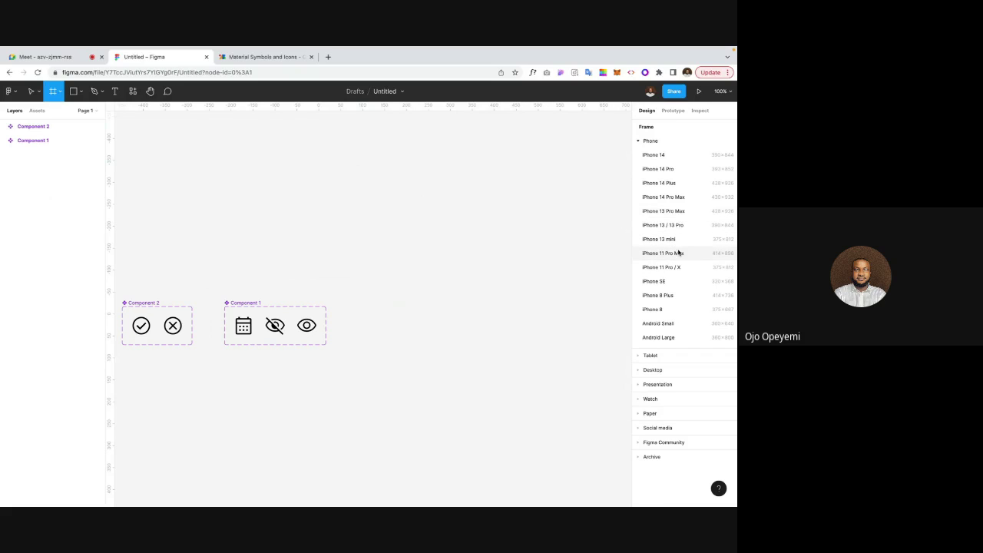
{"action": "left_click", "coordinate": [672, 266]}
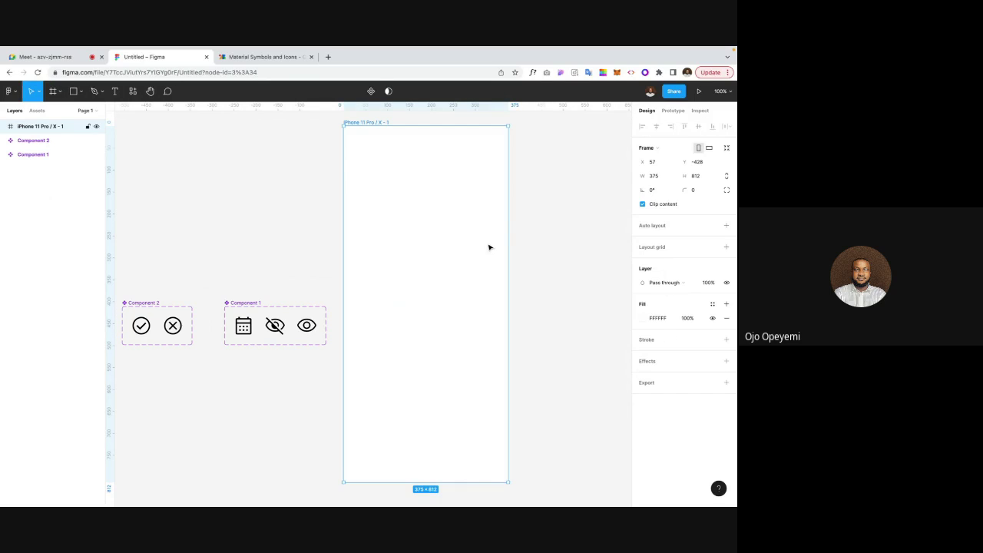
{"action": "key", "text": "Delete"}
{"action": "key", "text": "f"}
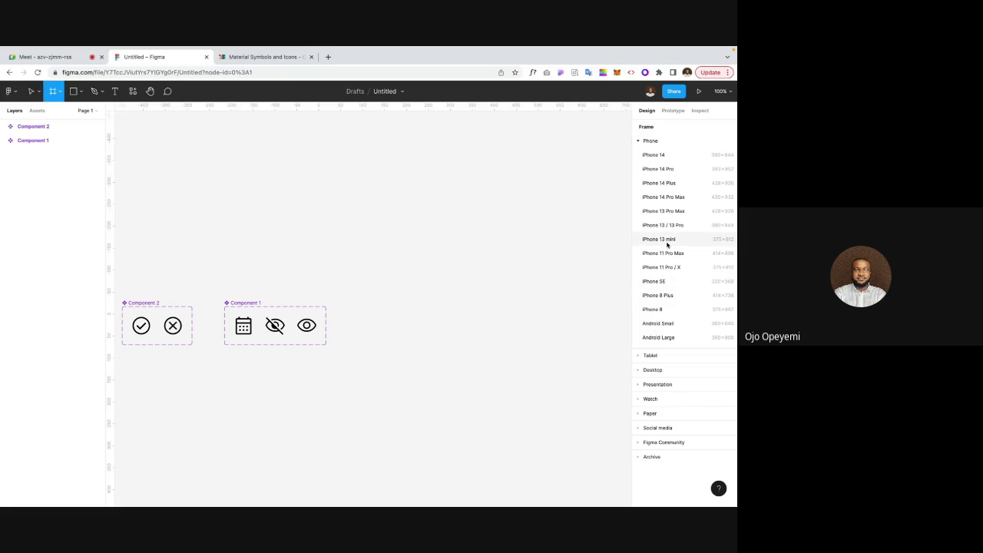
{"action": "left_click", "coordinate": [669, 239]}
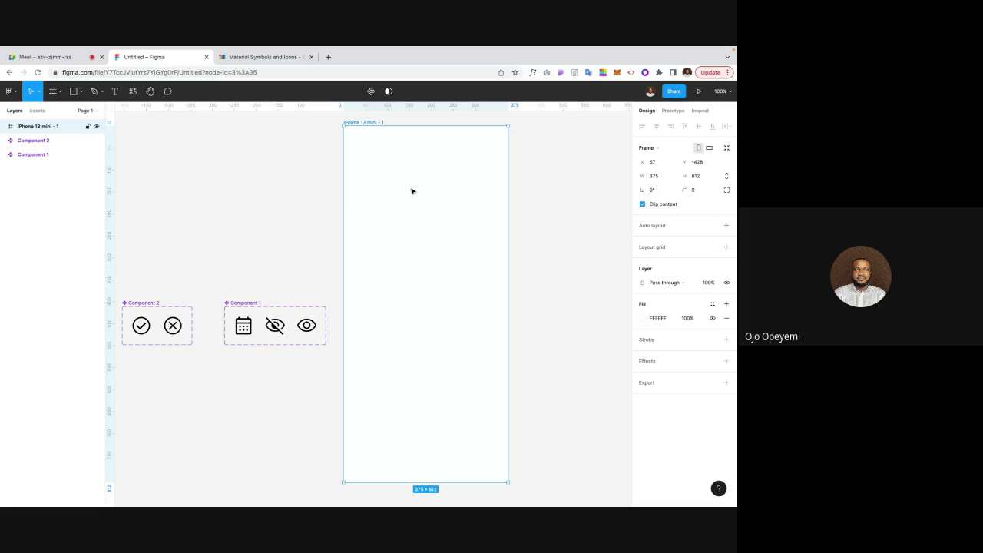
Step: Move the iPhone 13 mini frame to the right of the icon components and reselect it
{"action": "left_click_drag", "start_coordinate": [408, 191], "coordinate": [453, 194]}
{"action": "left_click", "coordinate": [341, 192]}
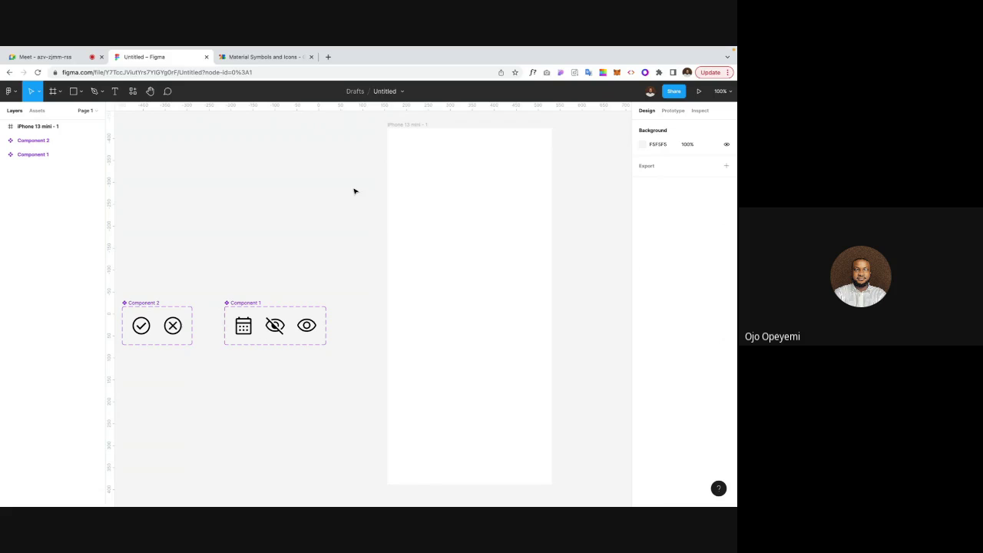
{"action": "scroll", "coordinate": [354, 191], "scroll_direction": "left", "scroll_amount": 2}
{"action": "scroll", "coordinate": [354, 192], "scroll_direction": "right", "scroll_amount": 1}
{"action": "scroll", "coordinate": [354, 191], "scroll_direction": "up", "scroll_amount": 1}
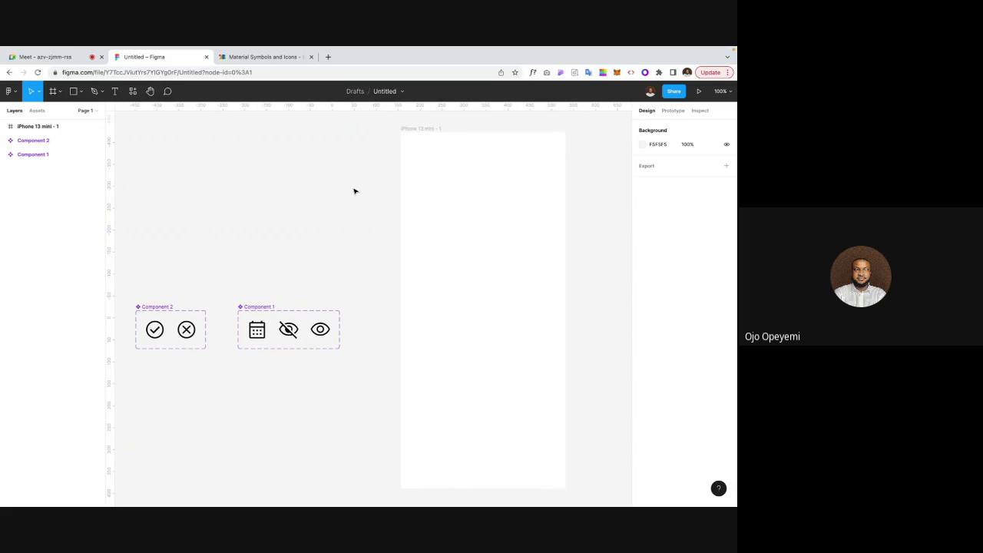
{"action": "left_click", "coordinate": [421, 138]}
{"action": "scroll", "coordinate": [421, 139], "scroll_direction": "right", "scroll_amount": 1}
{"action": "scroll", "coordinate": [421, 139], "scroll_direction": "up", "scroll_amount": 1}
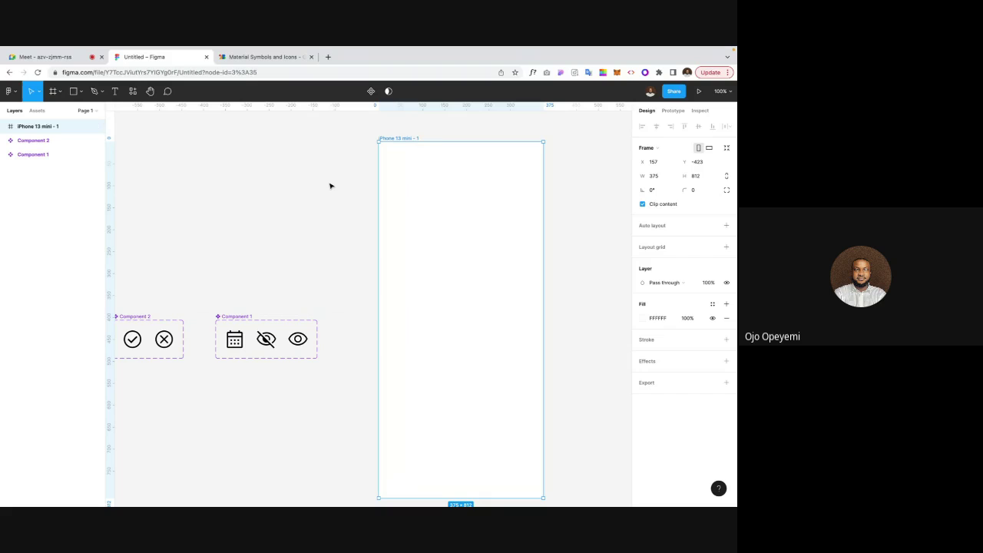
{"action": "left_click", "coordinate": [332, 187]}
{"action": "left_click", "coordinate": [386, 141]}
Step: Add a layout grid to the iPhone 13 mini frame and make it 4 columns
{"action": "left_click", "coordinate": [361, 210]}
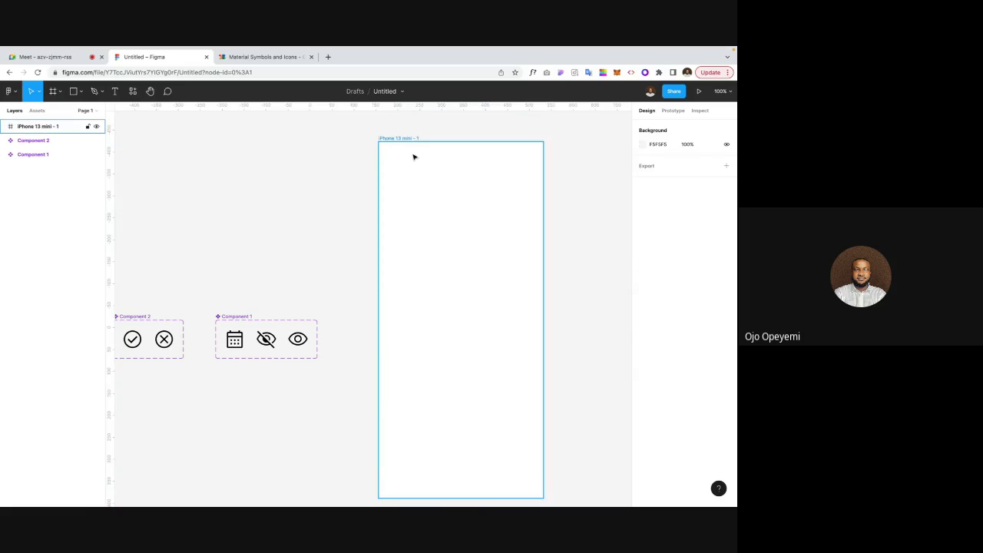
{"action": "left_click", "coordinate": [413, 156]}
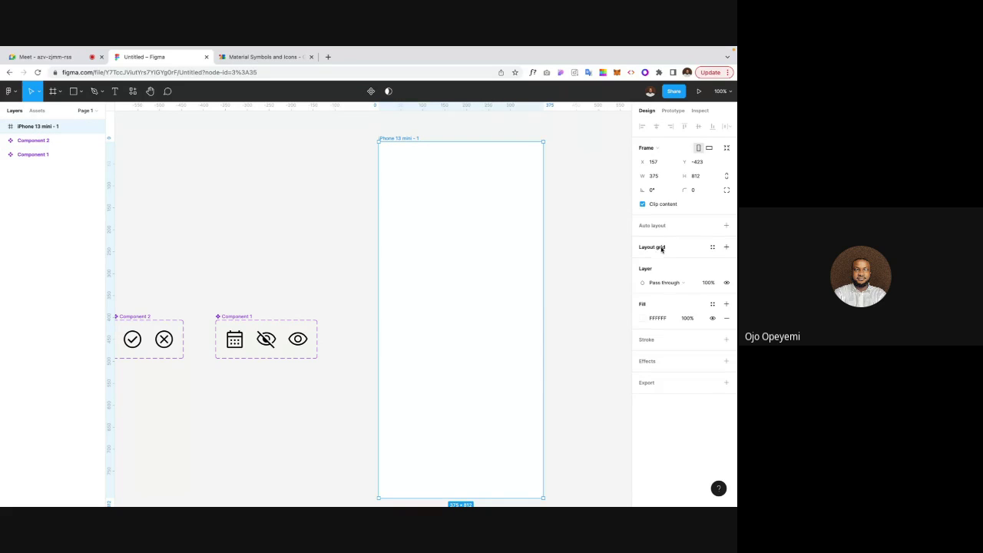
{"action": "left_click", "coordinate": [722, 248]}
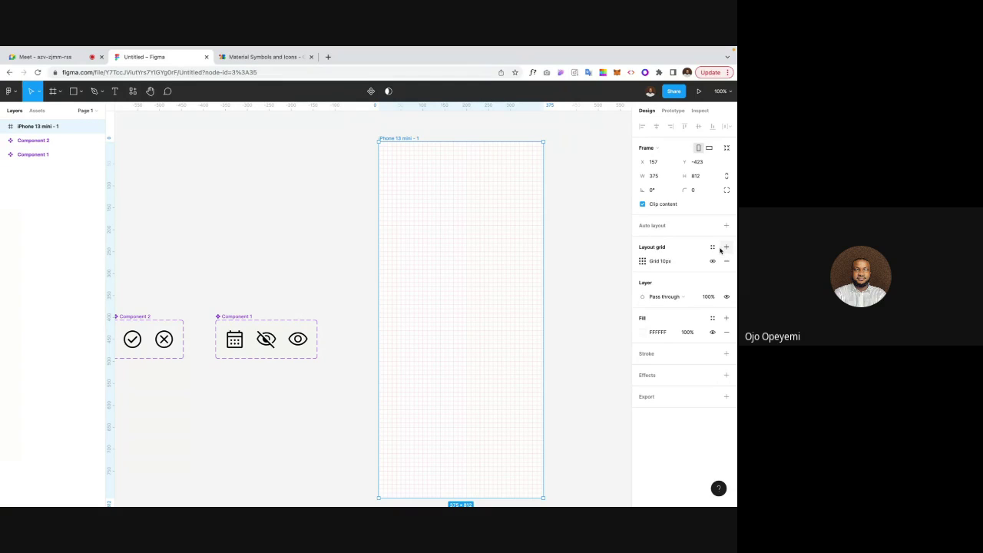
{"action": "left_click", "coordinate": [643, 262]}
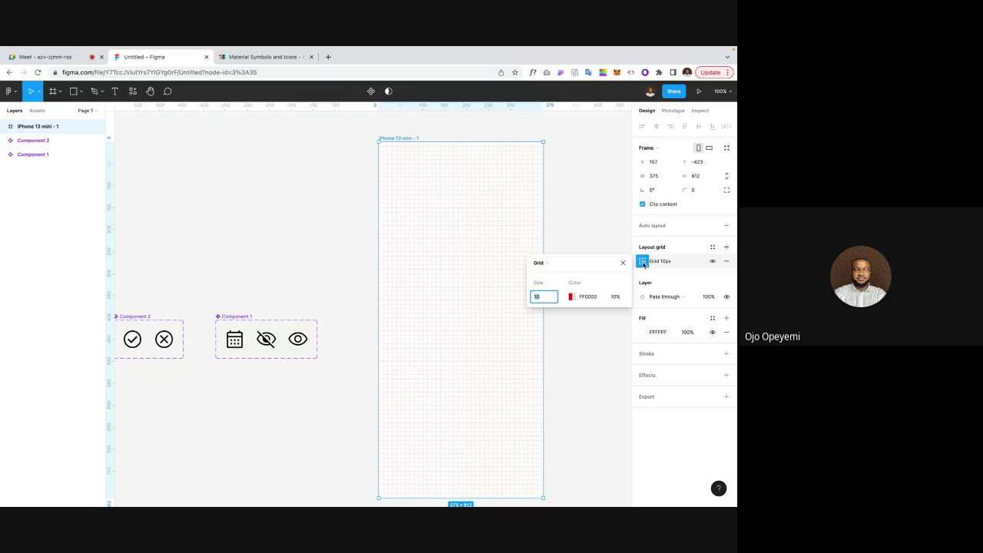
{"action": "left_click", "coordinate": [554, 263]}
{"action": "left_click", "coordinate": [553, 273]}
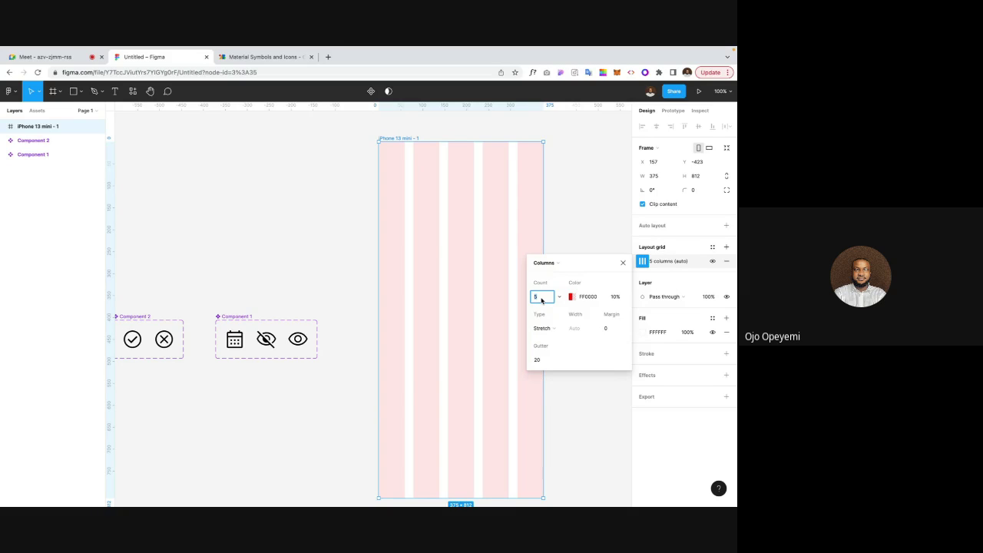
{"action": "type", "text": "4"}
{"action": "key", "text": "Return"}
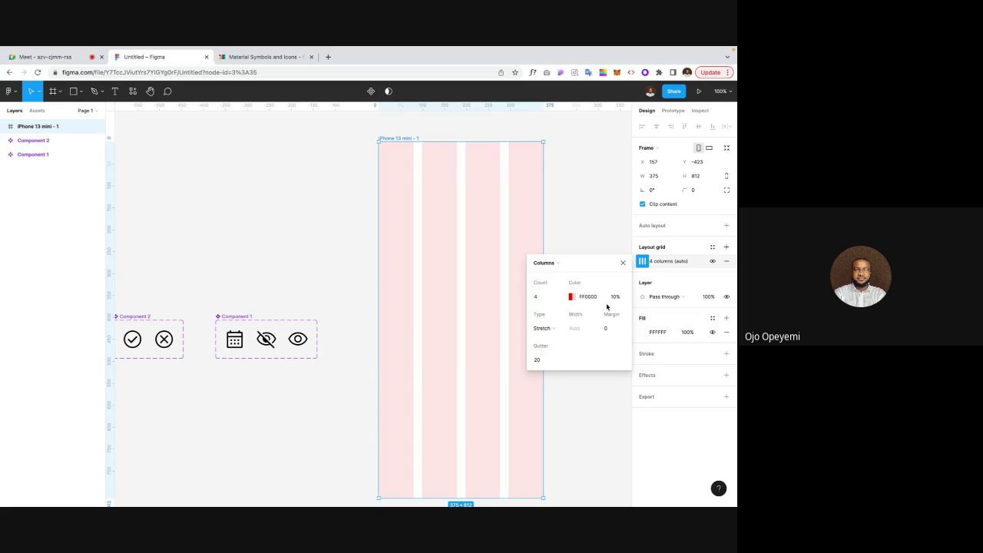
Step: Set the column grid's margin to 16 and gutter to 8
{"action": "left_click", "coordinate": [608, 332]}
{"action": "type", "text": "16"}
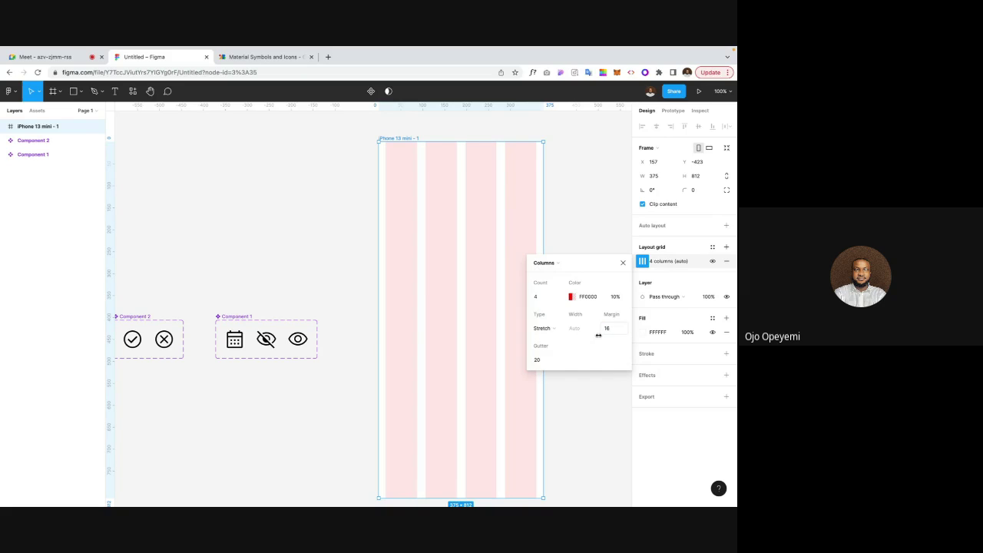
{"action": "left_click", "coordinate": [541, 360]}
{"action": "type", "text": "8"}
{"action": "key", "text": "Return"}
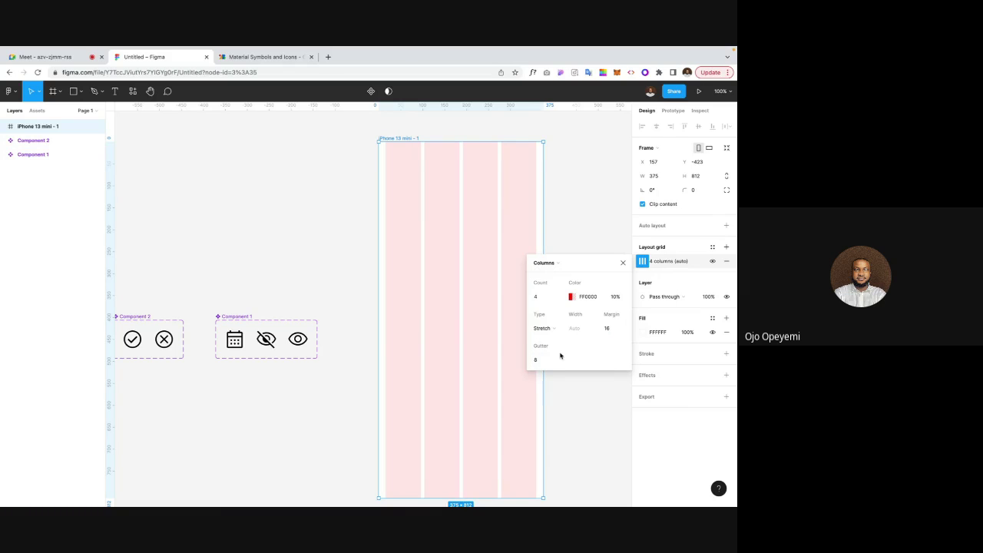
{"action": "left_click", "coordinate": [623, 262]}
{"action": "left_click", "coordinate": [588, 271]}
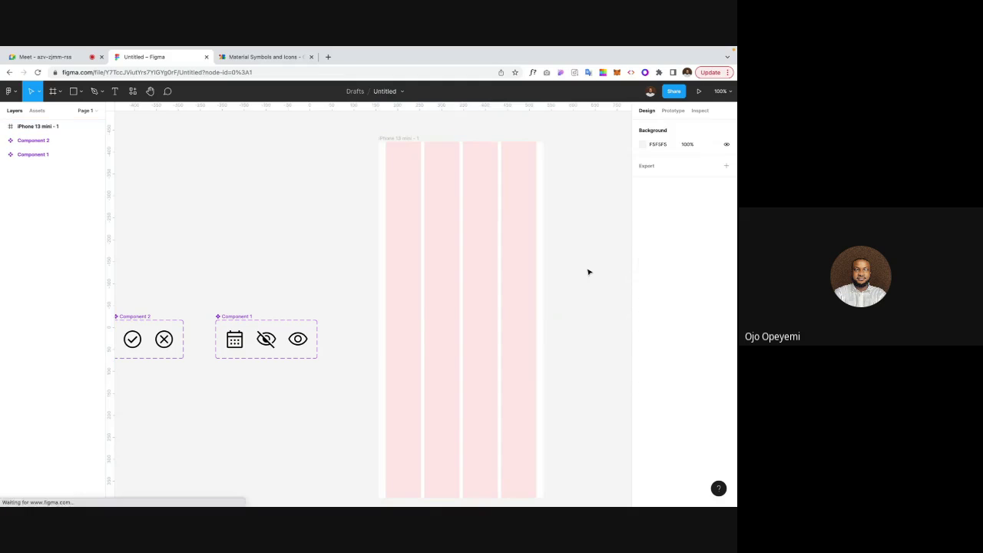
{"action": "left_click", "coordinate": [398, 139]}
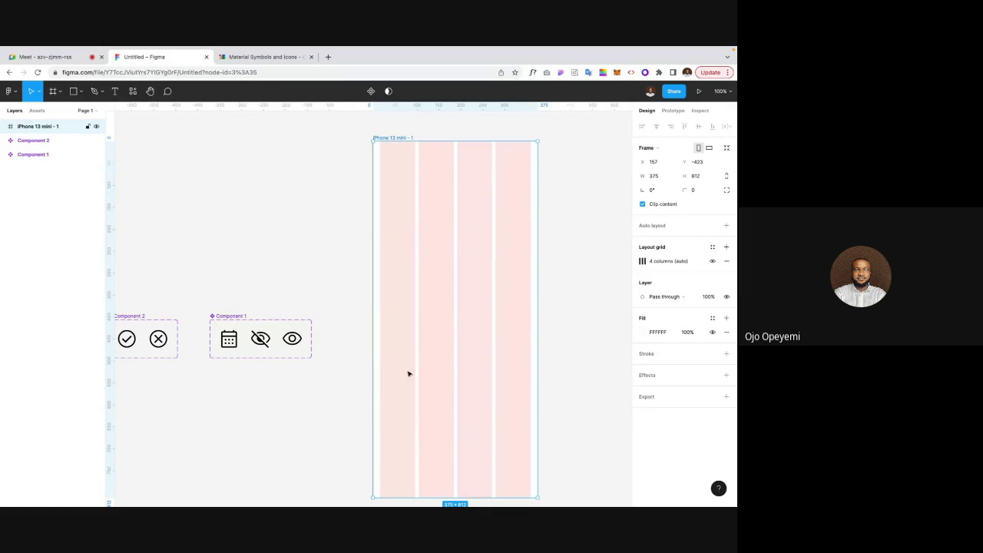
{"action": "left_click", "coordinate": [313, 227]}
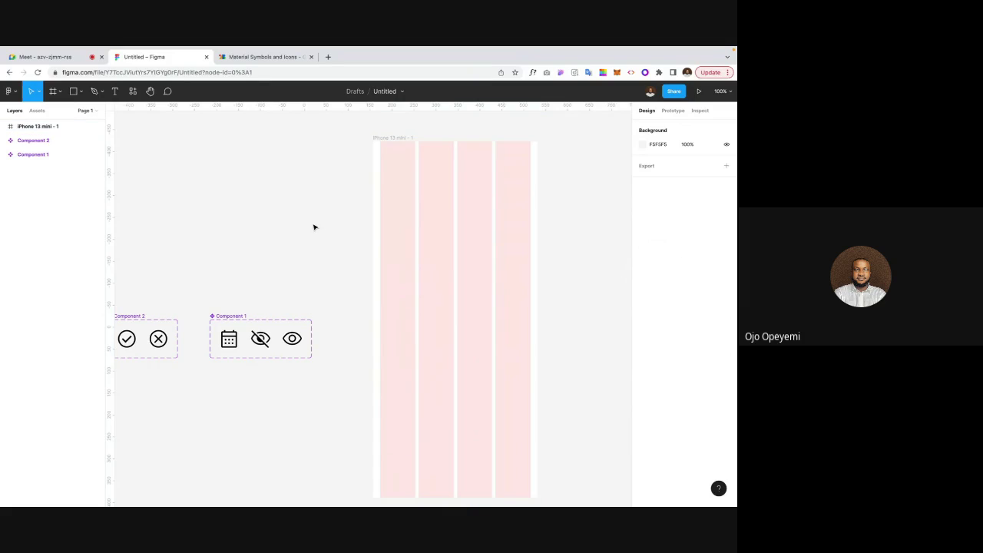
{"action": "left_click", "coordinate": [382, 138]}
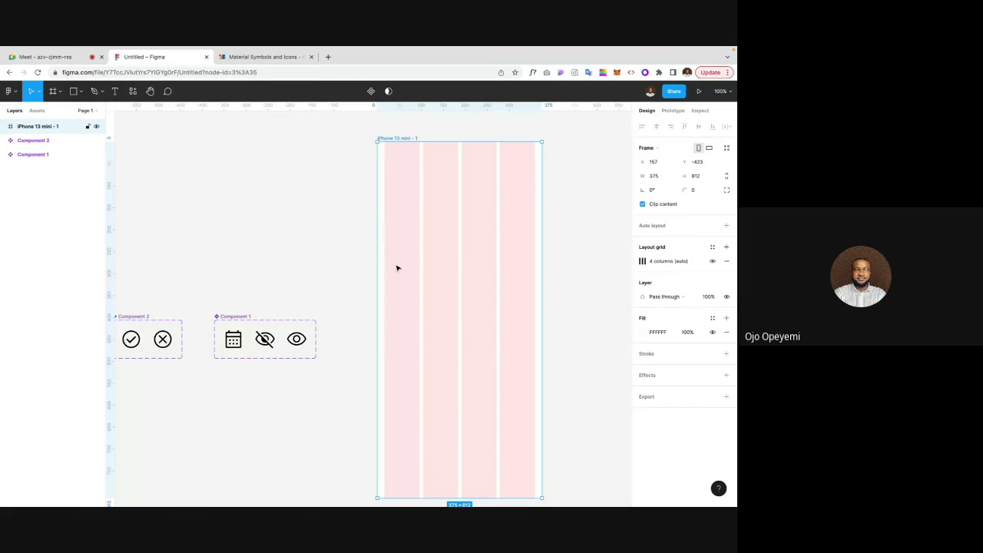
Step: Add a text layer reading 'Label' inside the phone frame
{"action": "key", "text": "t"}
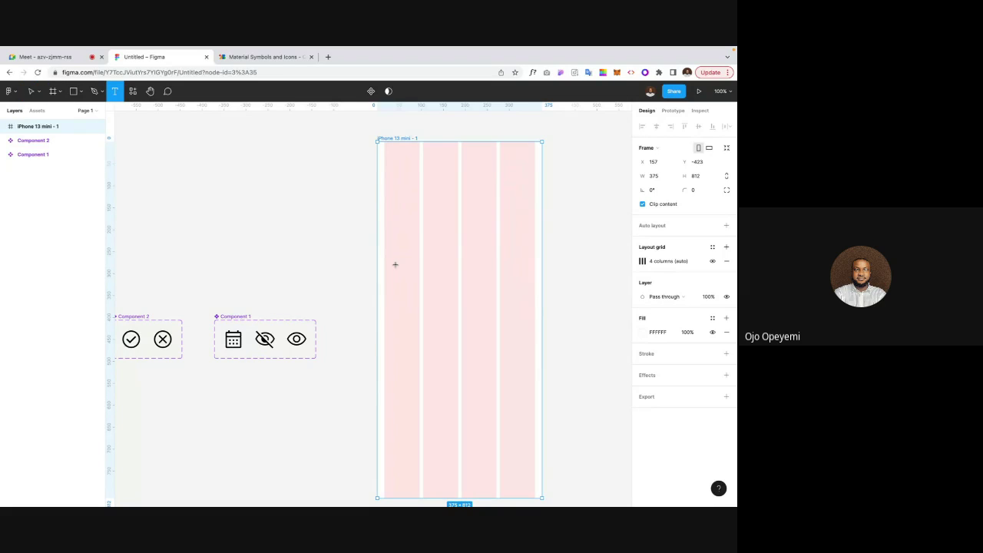
{"action": "left_click", "coordinate": [409, 274]}
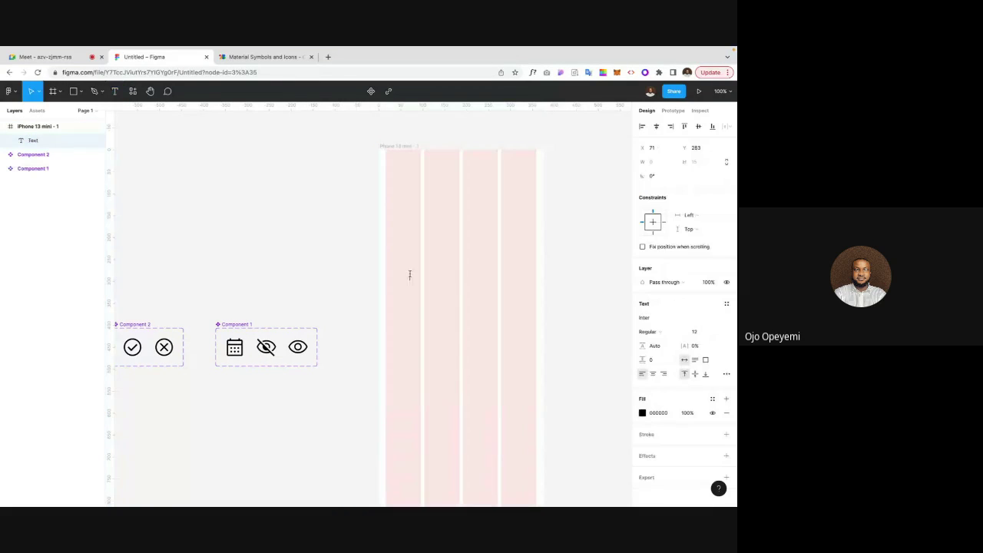
{"action": "type", "text": "Label"}
{"action": "key", "text": "Escape"}
Step: Give the Label font size 14 and 18 line height, and move it up-left
{"action": "left_click", "coordinate": [695, 331]}
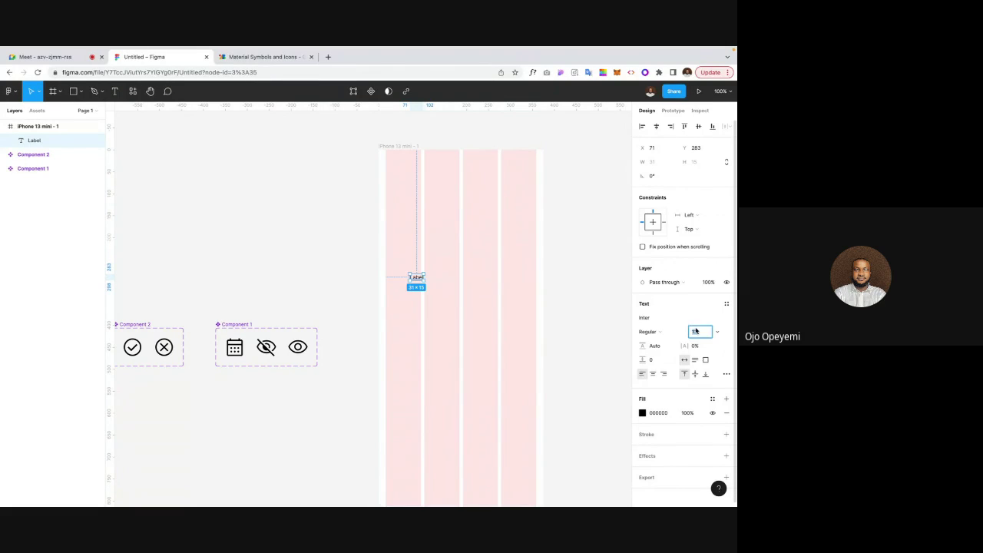
{"action": "type", "text": "14"}
{"action": "key", "text": "Return"}
{"action": "left_click", "coordinate": [653, 346]}
{"action": "type", "text": "18"}
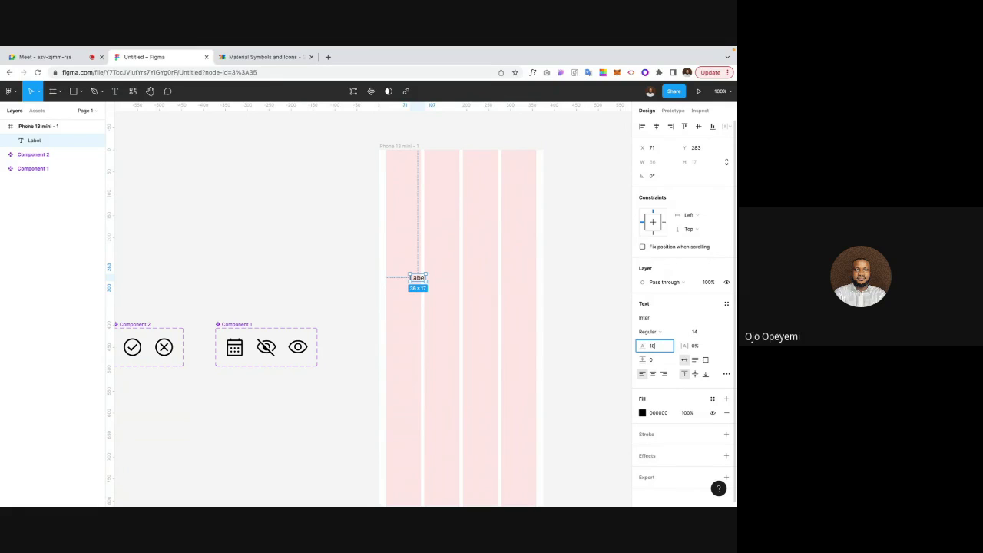
{"action": "key", "text": "Return"}
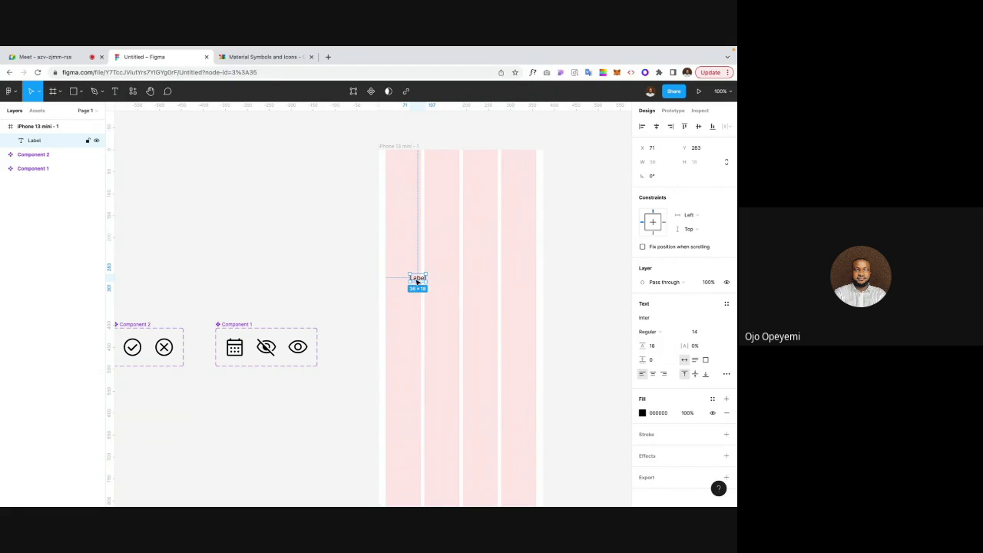
{"action": "left_click_drag", "start_coordinate": [417, 280], "coordinate": [407, 272]}
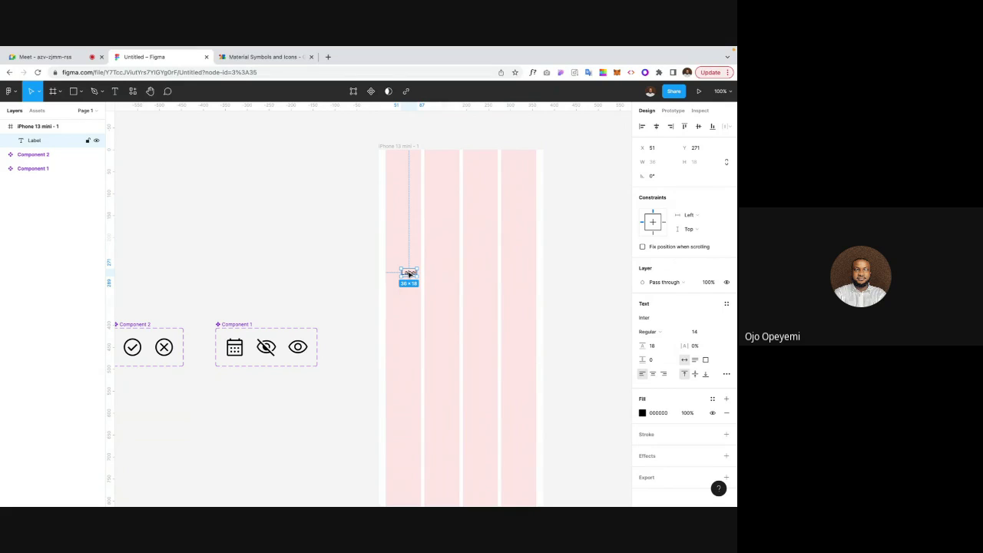
{"action": "left_click_drag", "start_coordinate": [408, 273], "coordinate": [409, 293]}
{"action": "key", "text": "Delete"}
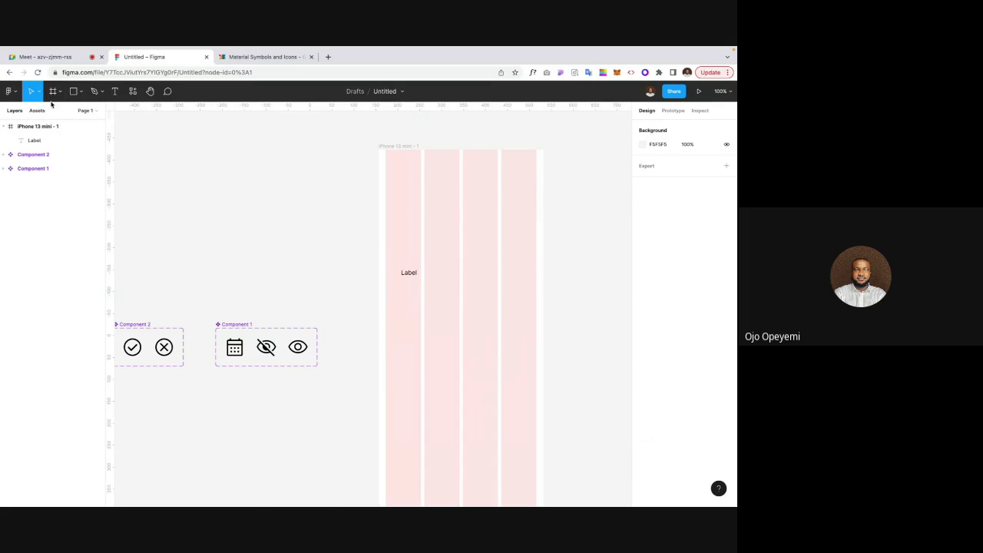
Step: Draw Frame 1 below the Label, set its height to 50, and add a black 1 px stroke
{"action": "left_click", "coordinate": [52, 91]}
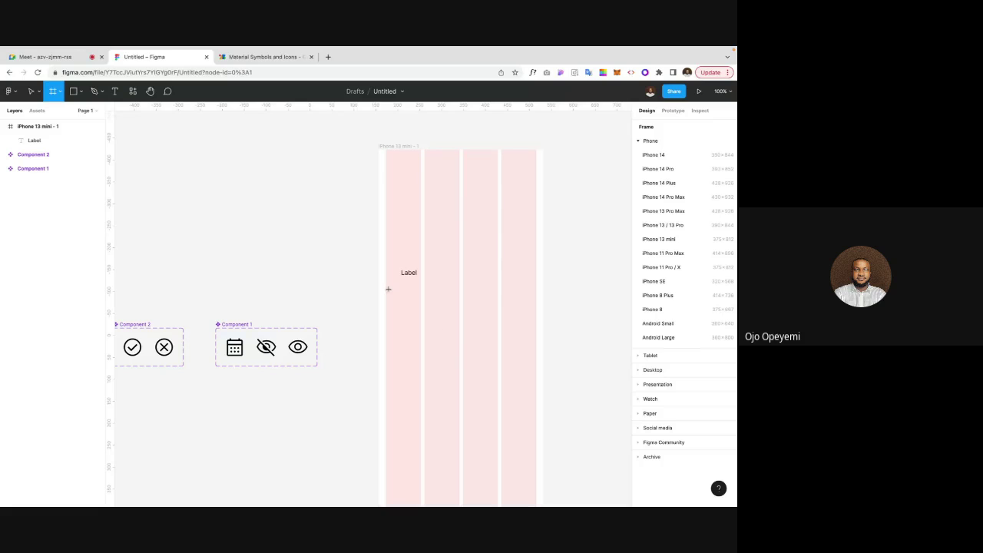
{"action": "mouse_move", "coordinate": [384, 287]}
{"action": "left_mouse_down"}
{"action": "mouse_move", "coordinate": [507, 314]}
{"action": "mouse_move", "coordinate": [531, 309]}
{"action": "left_mouse_up"}
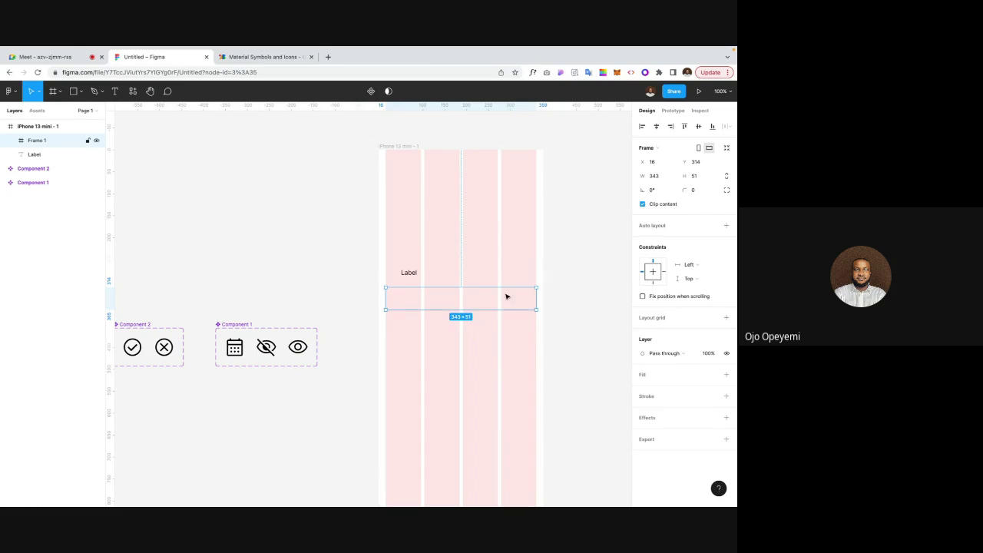
{"action": "left_click", "coordinate": [701, 178]}
{"action": "type", "text": "50"}
{"action": "key", "text": "Return"}
{"action": "left_click", "coordinate": [725, 396]}
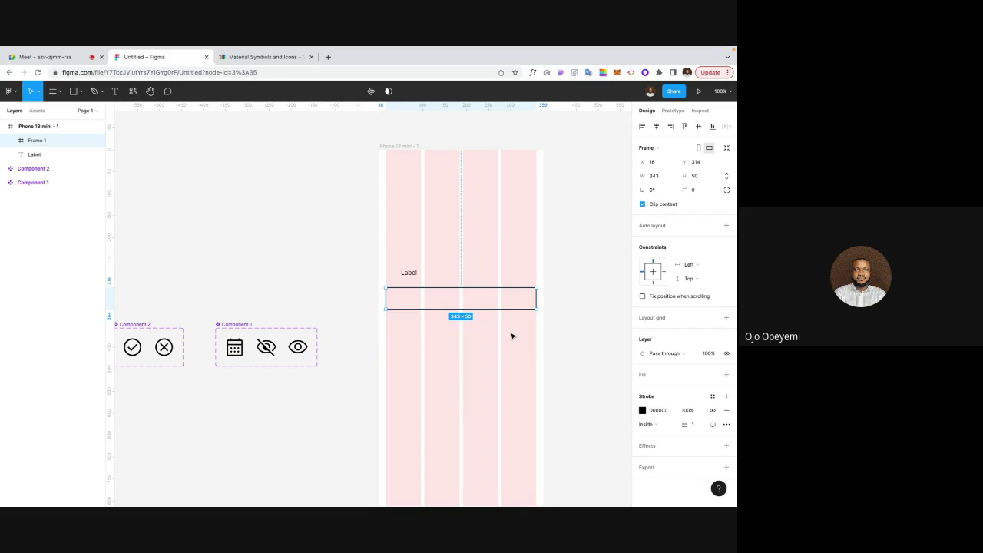
{"action": "left_click", "coordinate": [443, 317]}
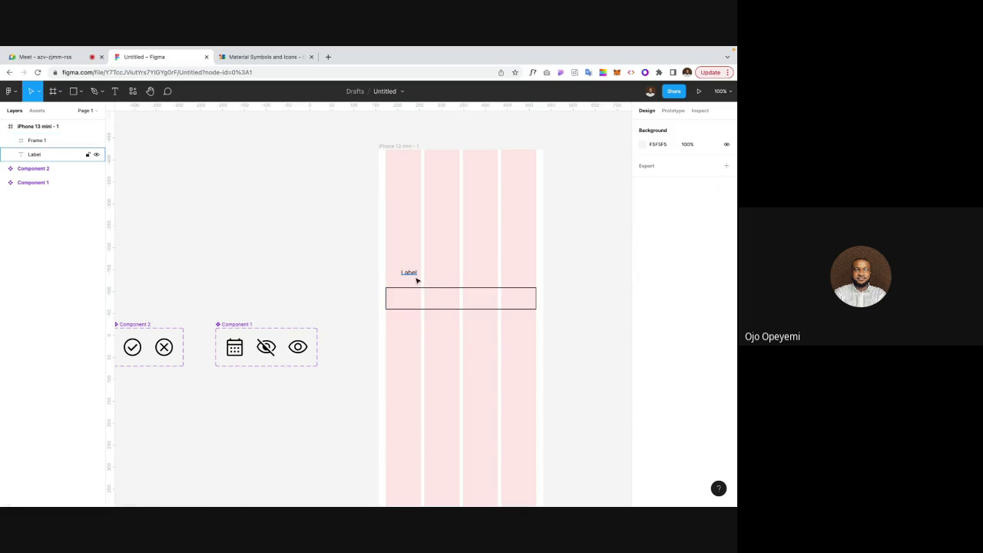
Step: Alt-drag a copy of the Label into Frame 1 and position it at X 16, Y 16
{"action": "left_click", "coordinate": [409, 273]}
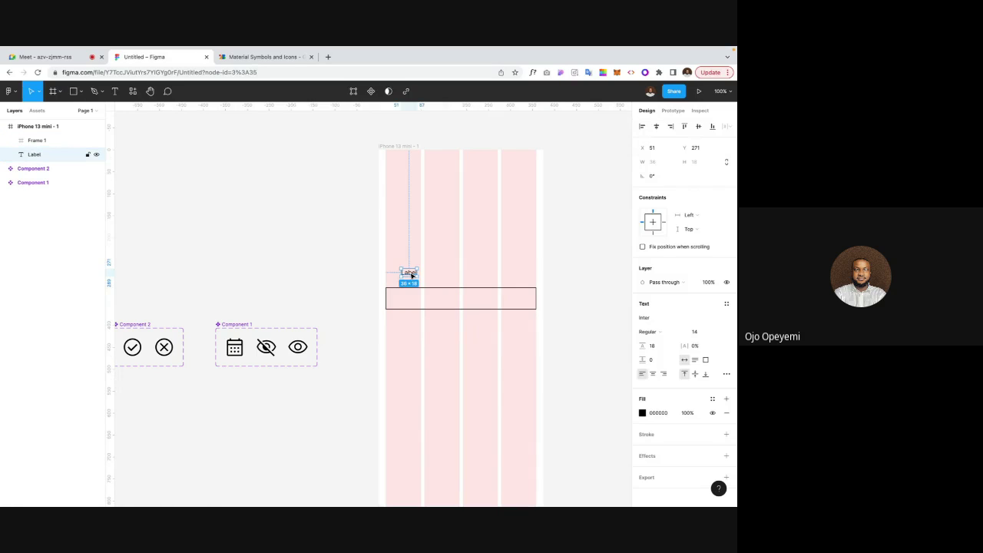
{"action": "left_click_drag", "start_coordinate": [408, 273], "coordinate": [402, 300]}
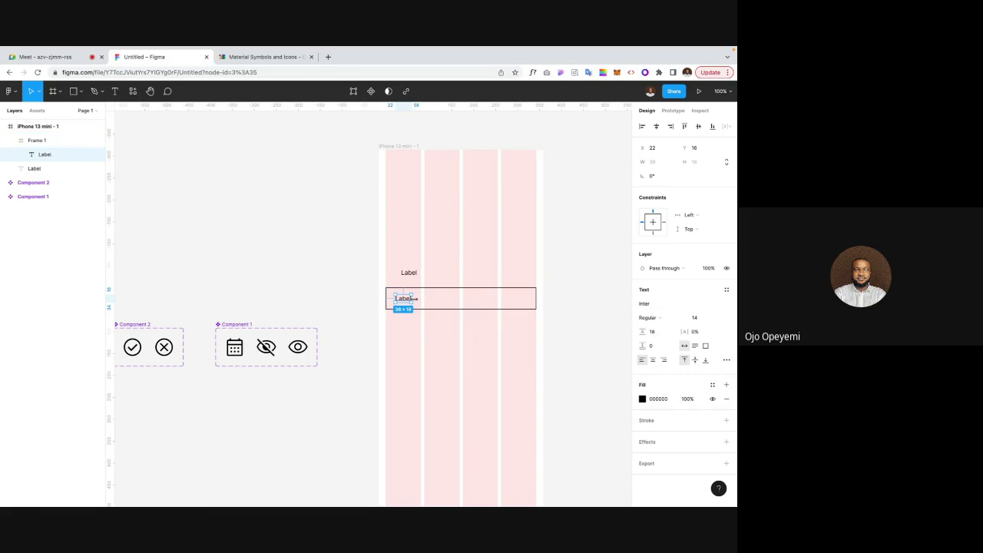
{"action": "key", "text": "ctrl+plus"}
{"action": "scroll", "coordinate": [419, 300], "scroll_direction": "right", "scroll_amount": 5}
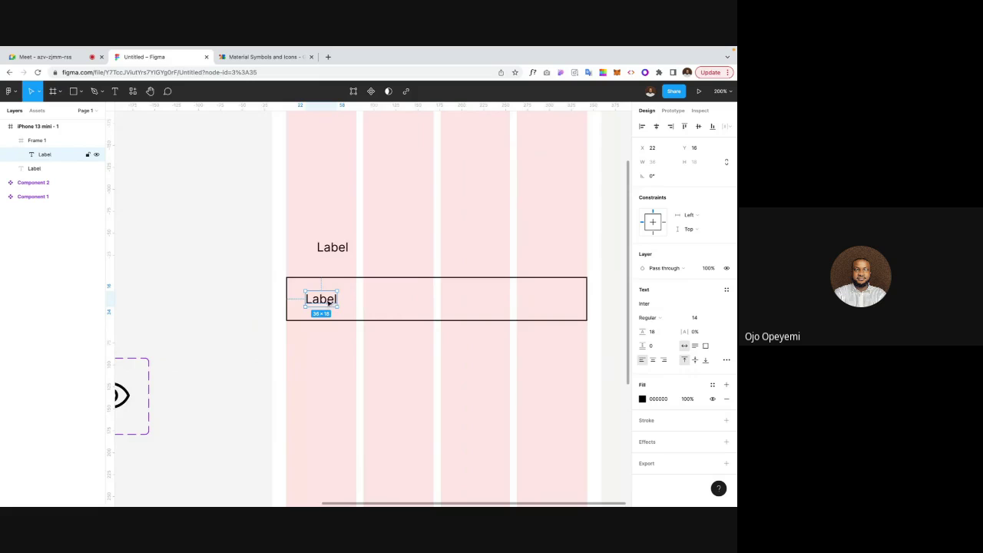
{"action": "left_click_drag", "start_coordinate": [322, 300], "coordinate": [321, 298]}
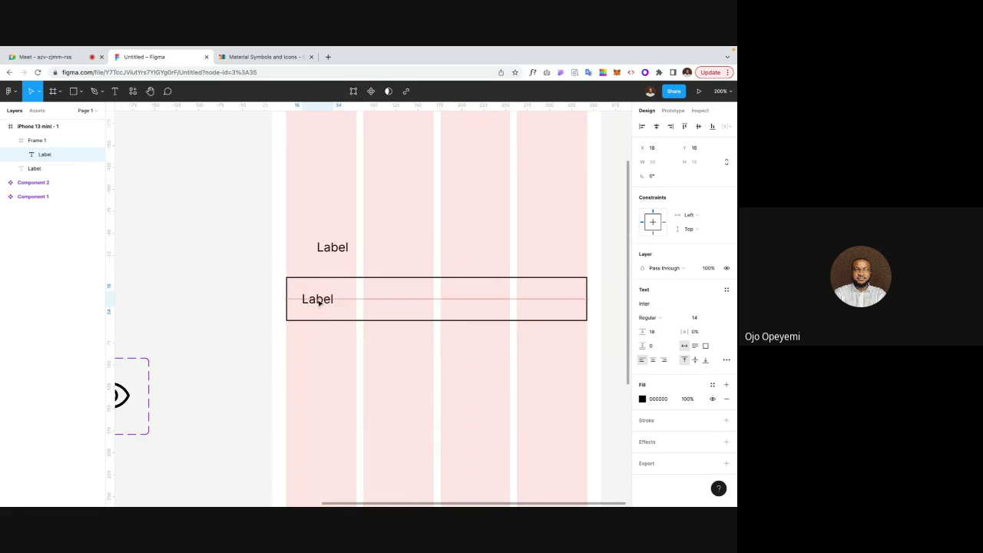
{"action": "key", "text": "Left"}
{"action": "key", "text": "Left"}
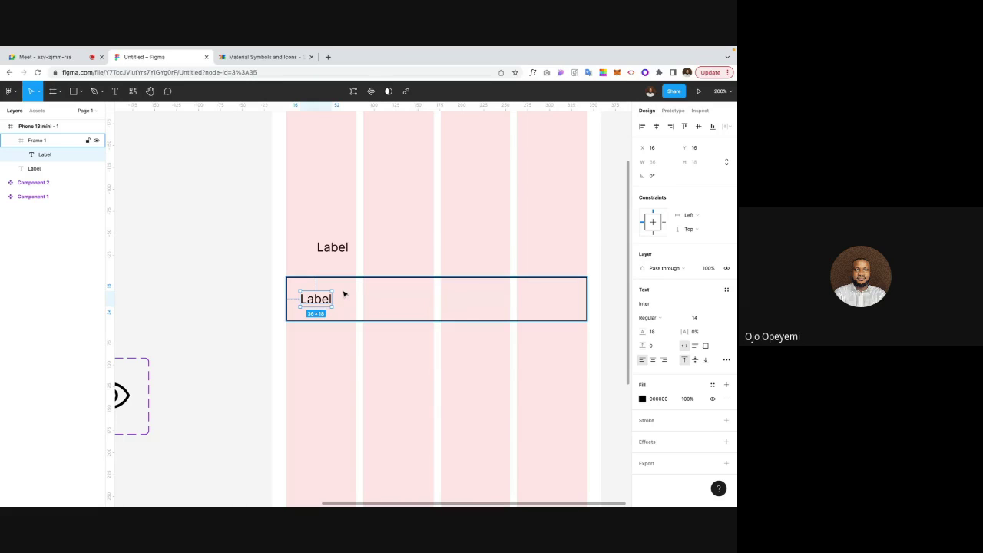
{"action": "left_click", "coordinate": [300, 278]}
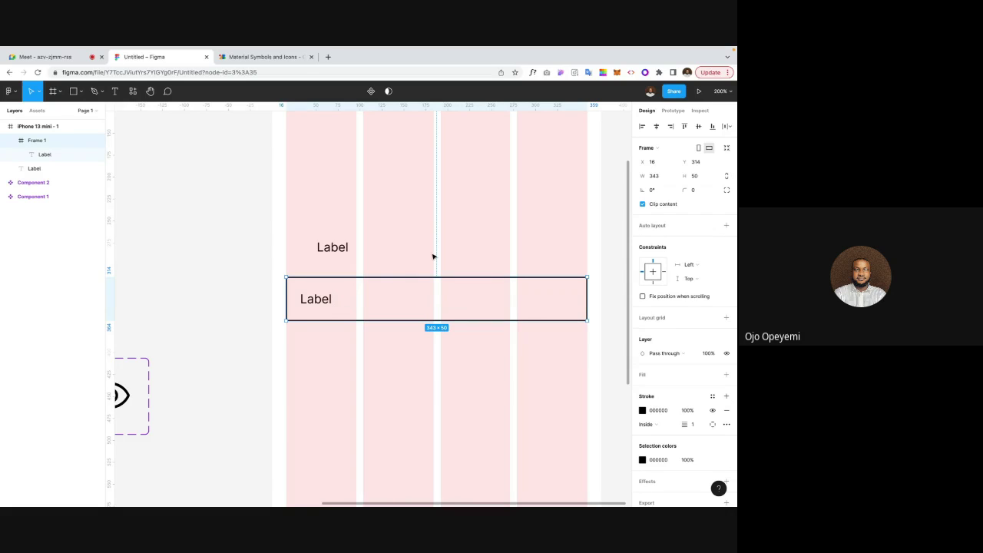
Step: Add auto layout to Frame 1, keep it full width, and set 16 spacing
{"action": "key", "text": "shift+a"}
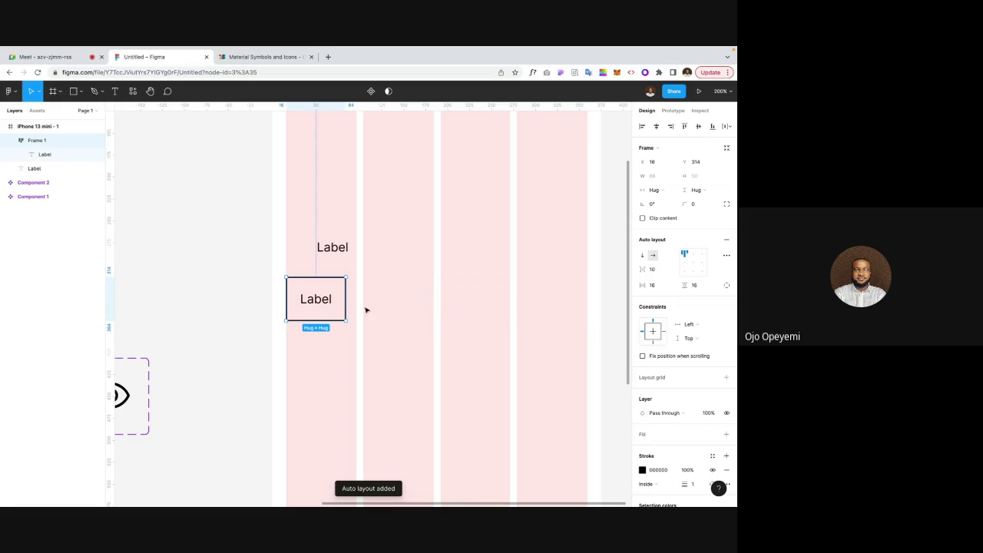
{"action": "left_click_drag", "start_coordinate": [347, 307], "coordinate": [587, 301]}
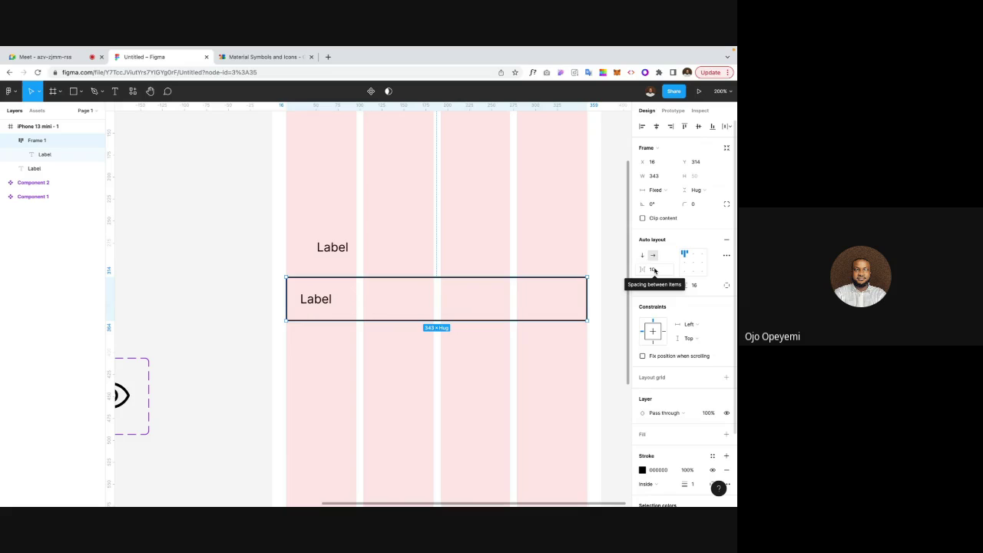
{"action": "key", "text": "1"}
{"action": "key", "text": "6"}
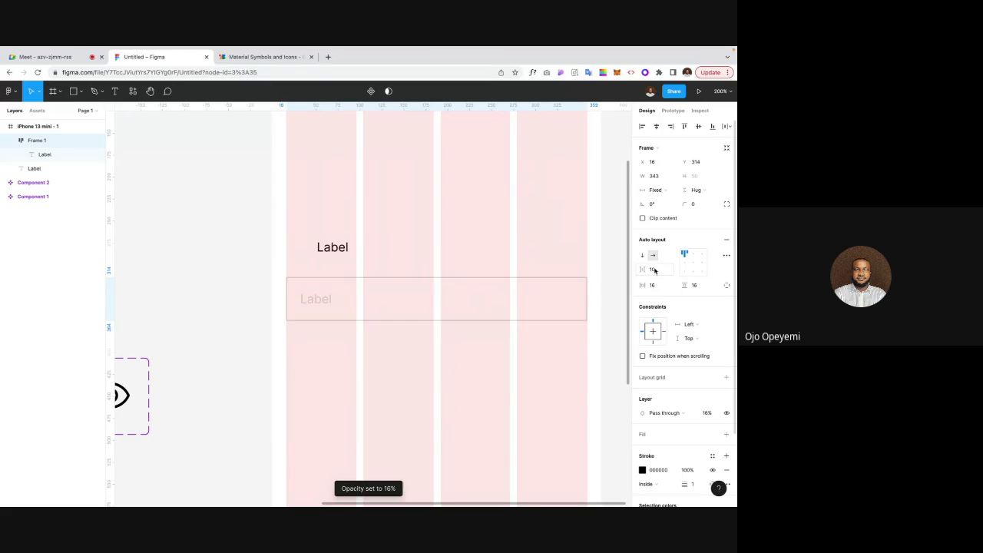
{"action": "key", "text": "ctrl+z"}
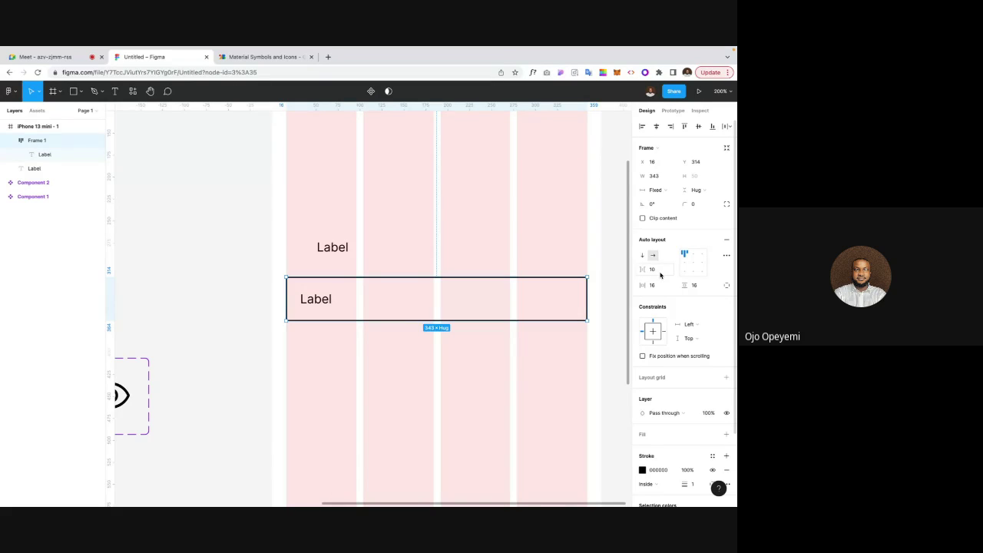
{"action": "left_click", "coordinate": [659, 273]}
{"action": "type", "text": "16"}
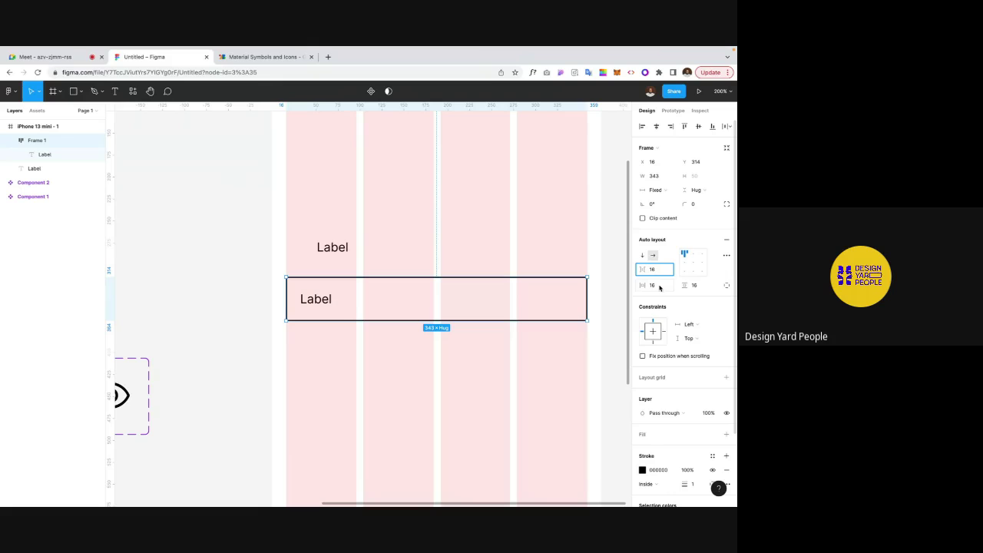
{"action": "key", "text": "Return"}
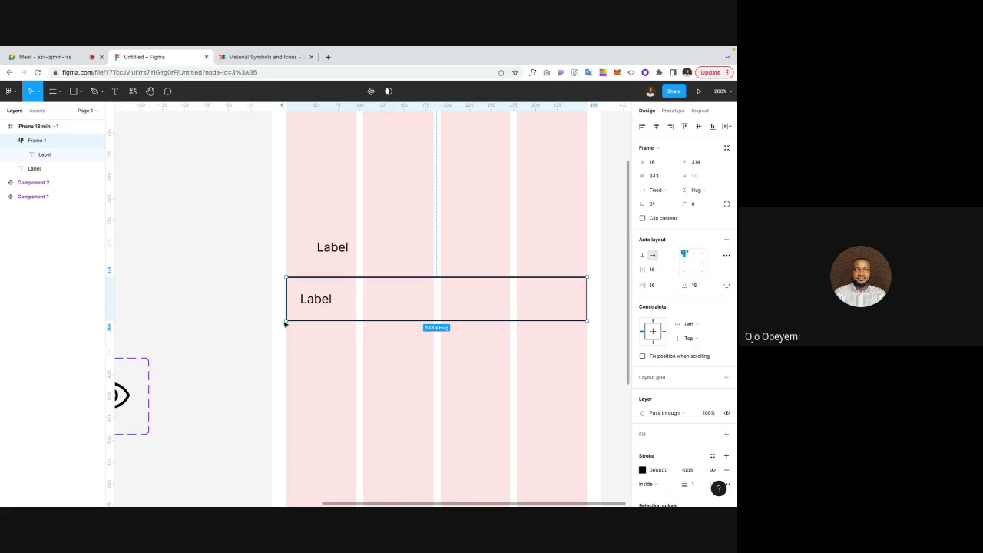
Step: Rewrite the box's inner text to read 'Placeholder text'
{"action": "left_click", "coordinate": [324, 302]}
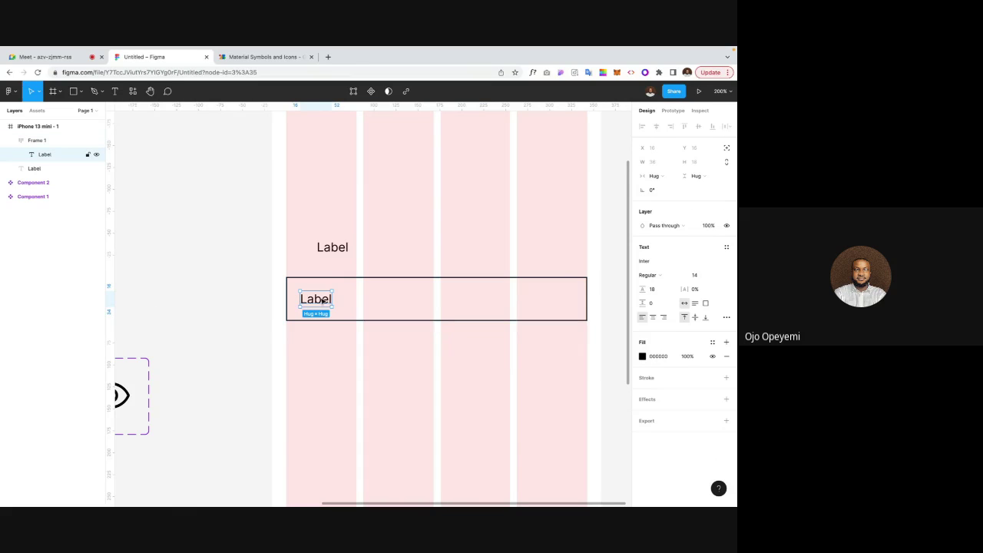
{"action": "double_click", "coordinate": [323, 301]}
{"action": "type", "text": "Place"}
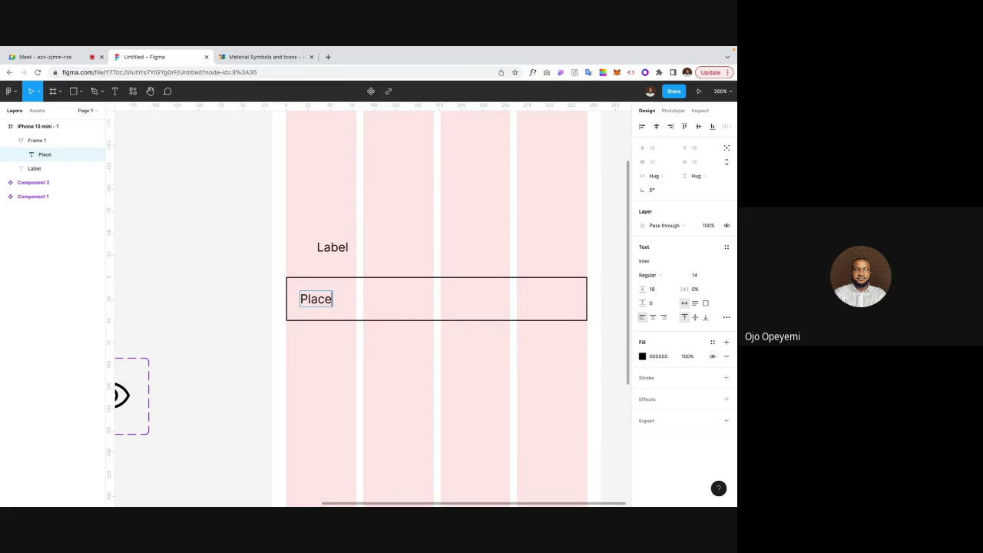
{"action": "type", "text": "holder text"}
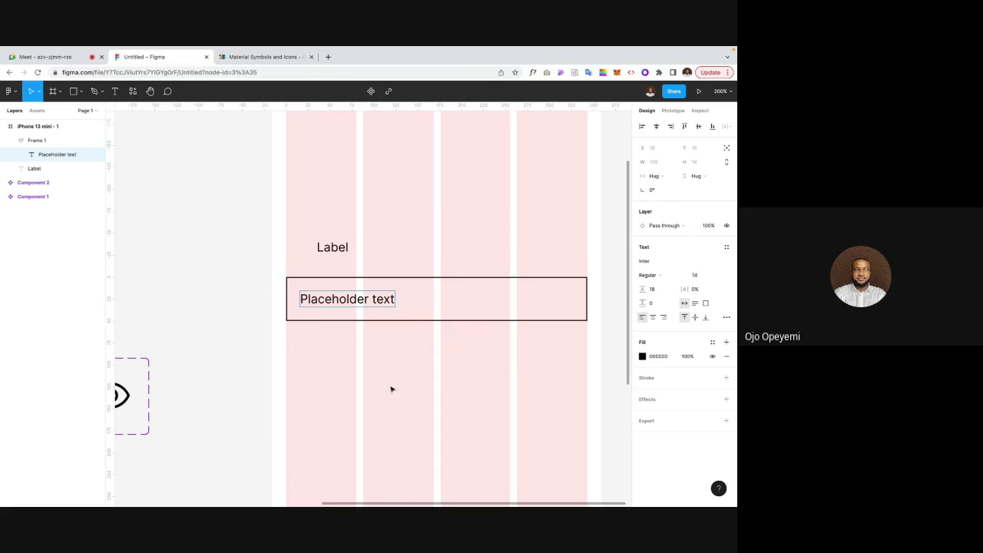
{"action": "left_click", "coordinate": [390, 388]}
{"action": "left_click", "coordinate": [338, 249]}
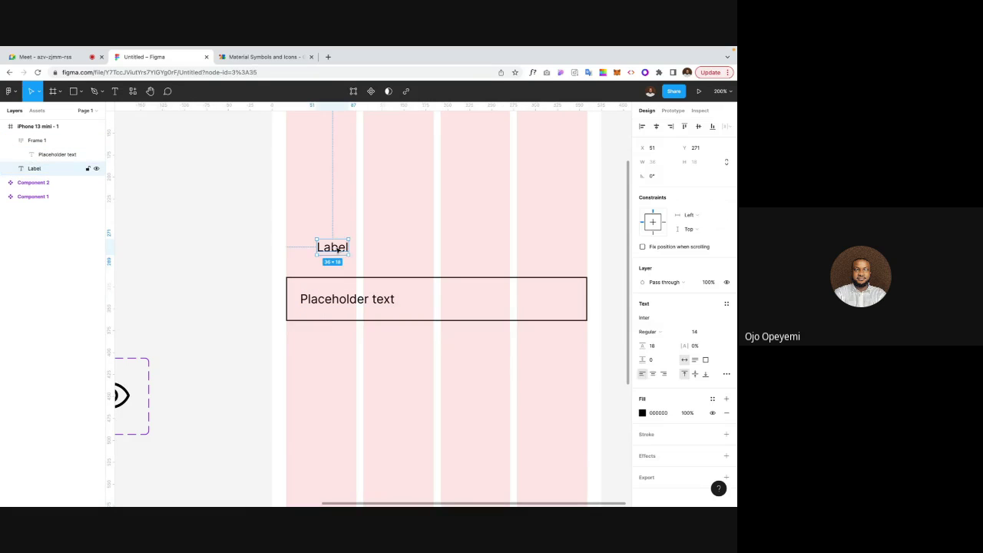
Step: Wrap the Label and Frame 1 in a vertical auto layout with 8 spacing
{"action": "left_click", "coordinate": [295, 286], "text": "shift"}
{"action": "key", "text": "shift+a"}
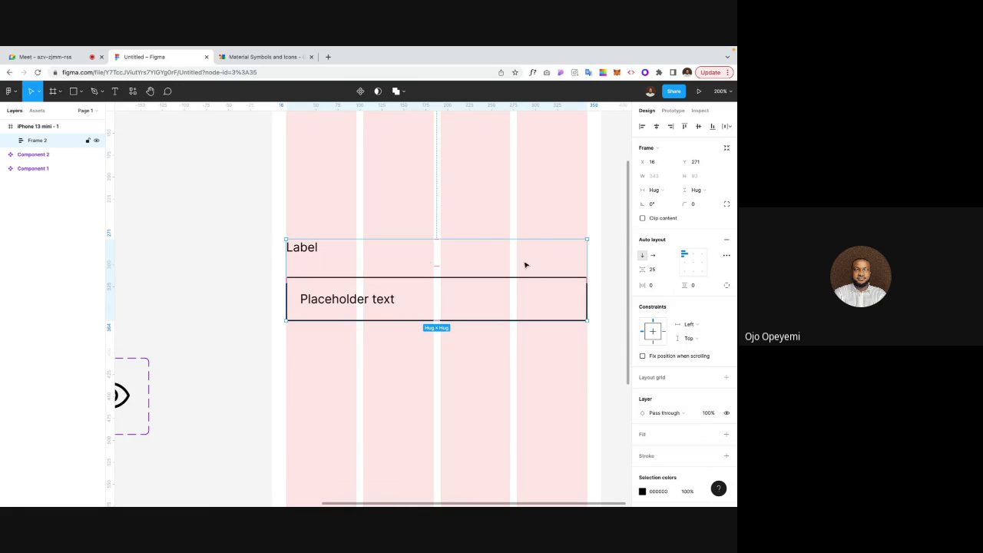
{"action": "left_click", "coordinate": [654, 270]}
{"action": "type", "text": "8"}
{"action": "key", "text": "Return"}
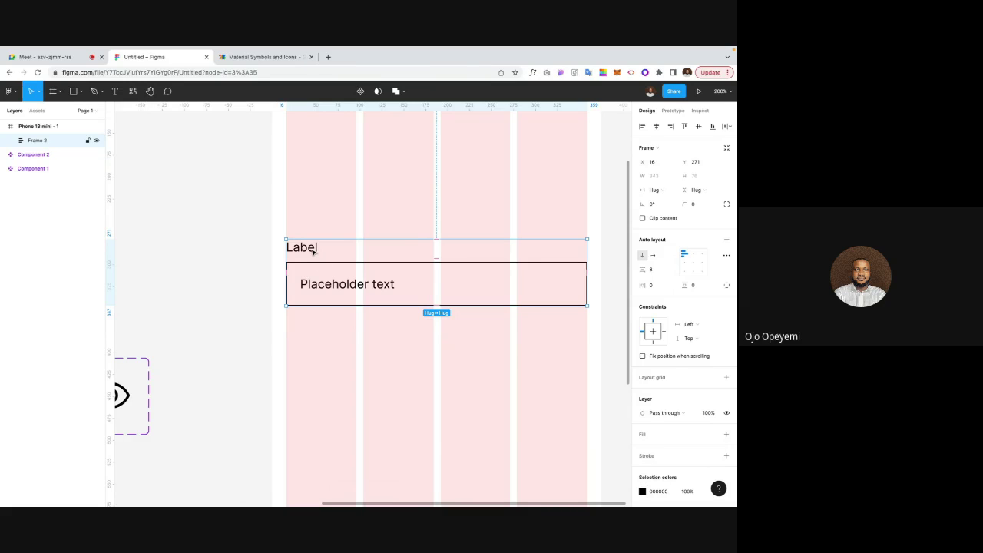
Step: Give both the Label and Placeholder texts 2% letter spacing
{"action": "double_click", "coordinate": [313, 251]}
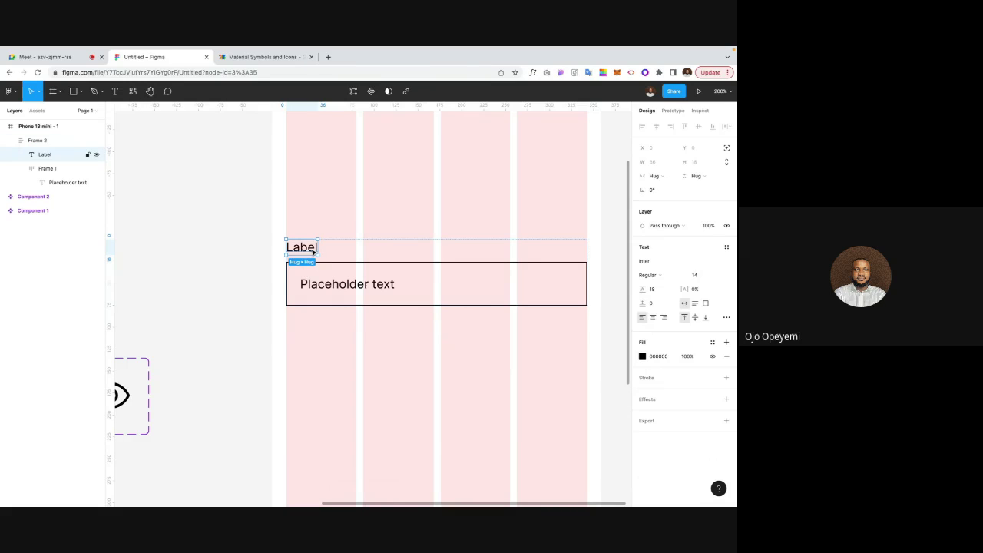
{"action": "left_click", "coordinate": [331, 288], "text": "shift"}
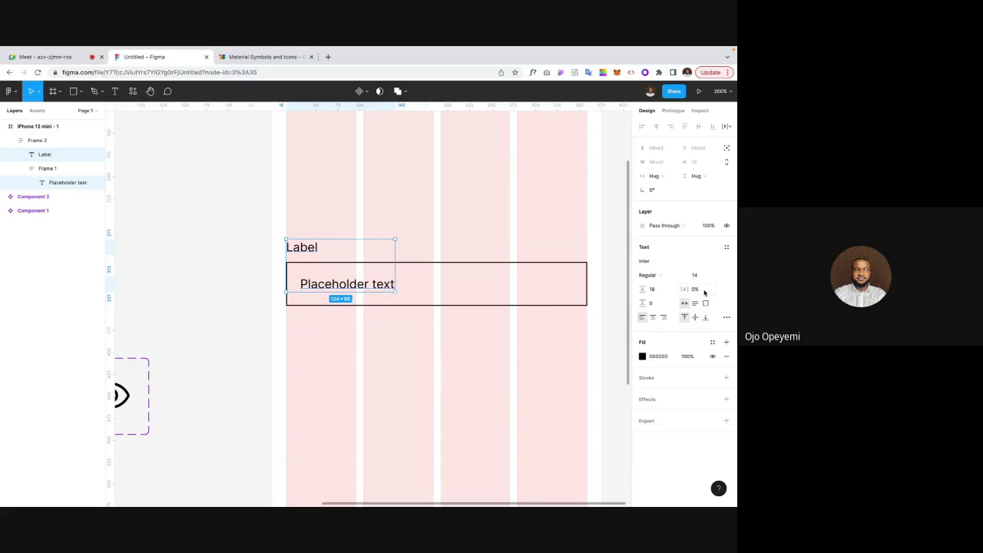
{"action": "left_click", "coordinate": [699, 289]}
{"action": "type", "text": "2"}
{"action": "key", "text": "Return"}
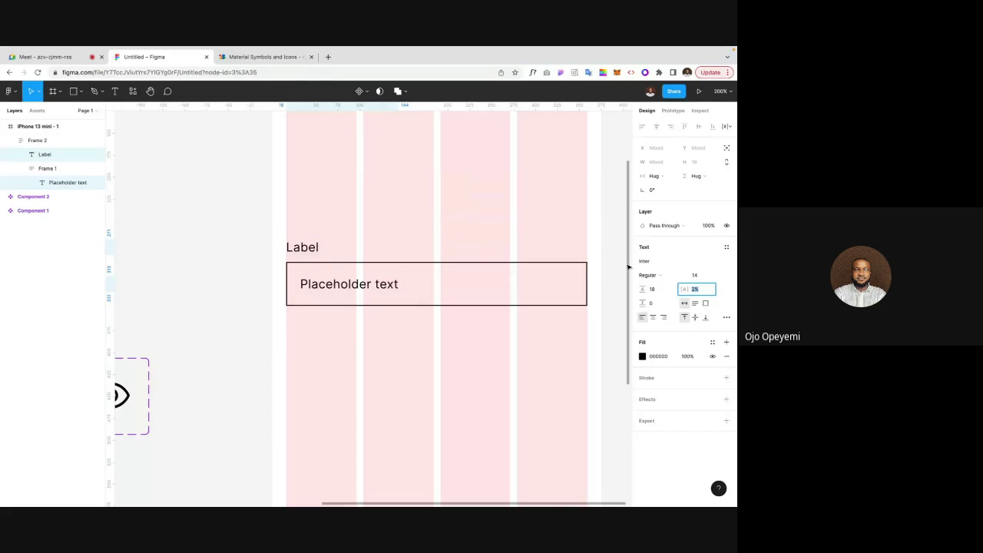
{"action": "left_click", "coordinate": [594, 259]}
{"action": "double_click", "coordinate": [318, 251]}
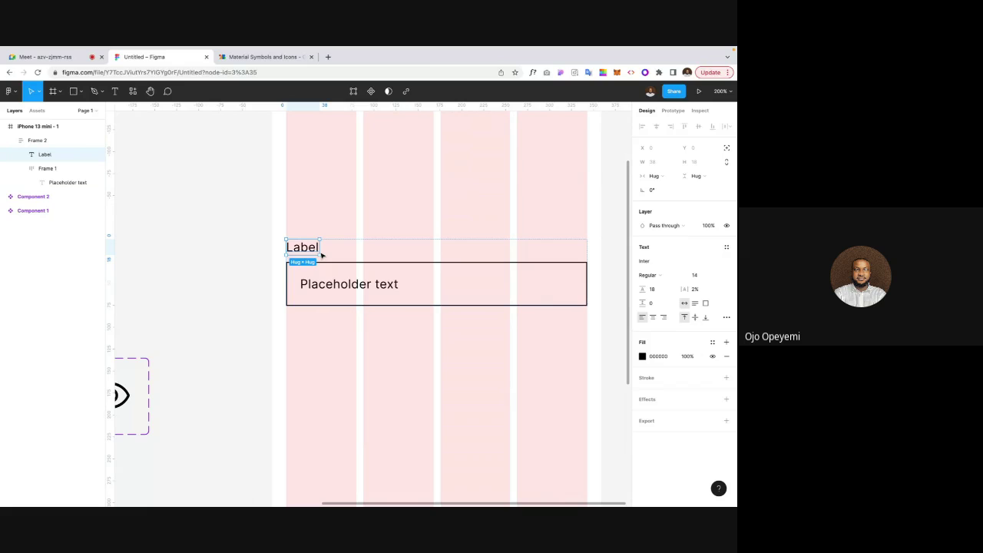
Step: Duplicate the Label below the input box and change its text to 'Hint'
{"action": "key", "text": "ctrl+d"}
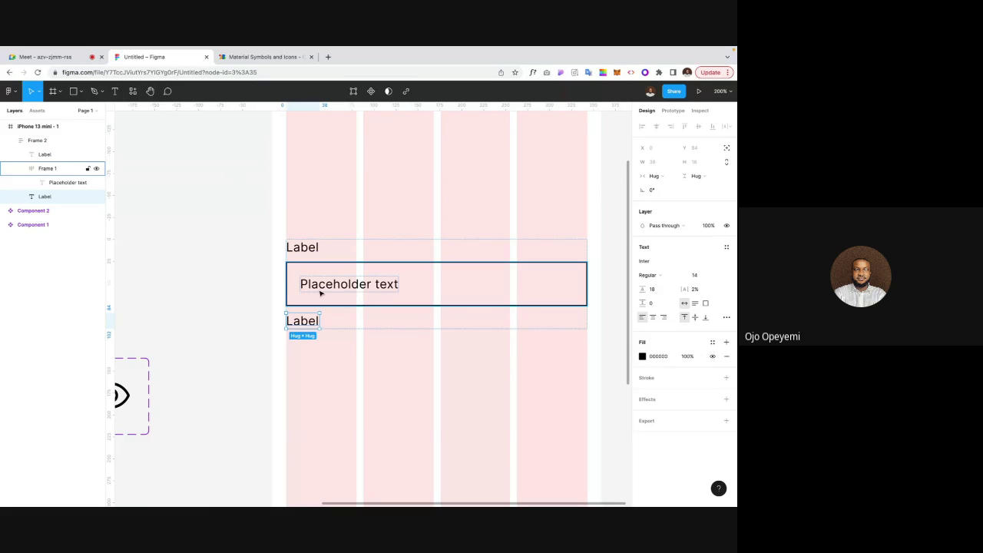
{"action": "double_click", "coordinate": [307, 322]}
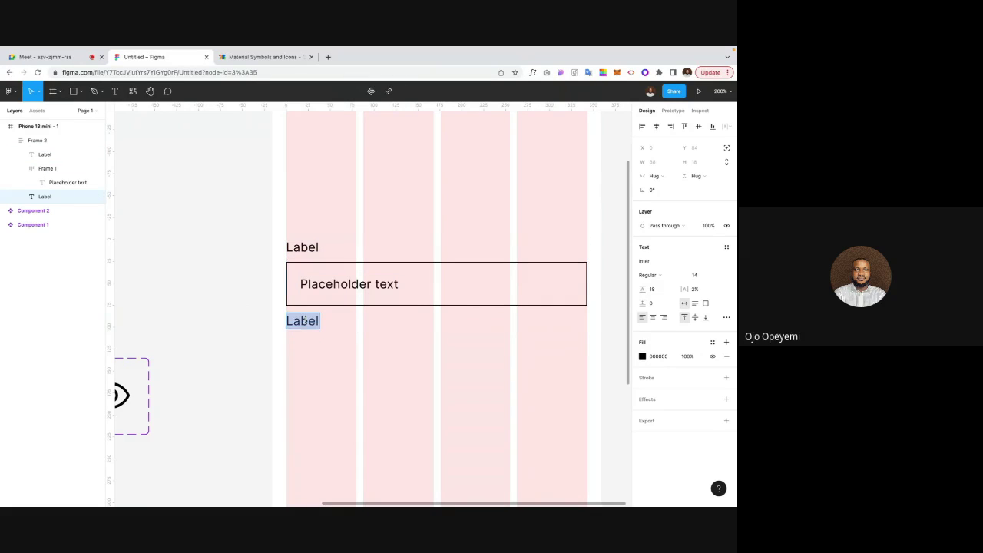
{"action": "type", "text": "Hint"}
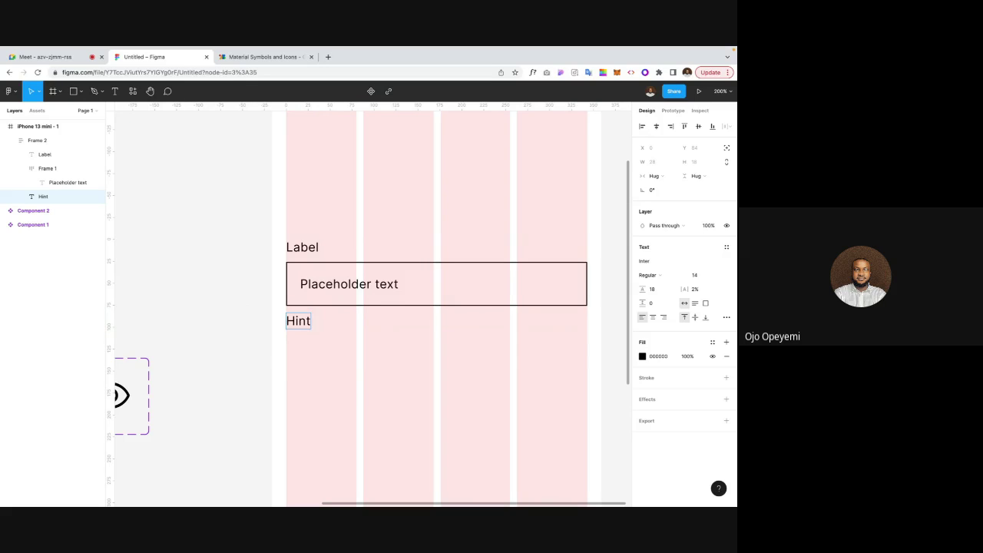
{"action": "key", "text": "Escape"}
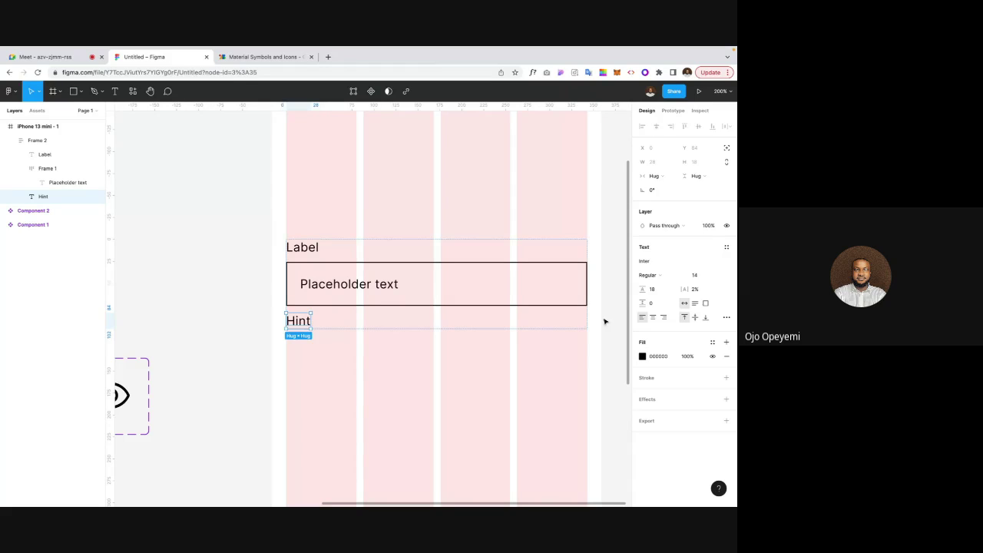
Step: Set the Hint text to font size 12 with 16 line height
{"action": "left_click", "coordinate": [698, 276]}
{"action": "type", "text": "12"}
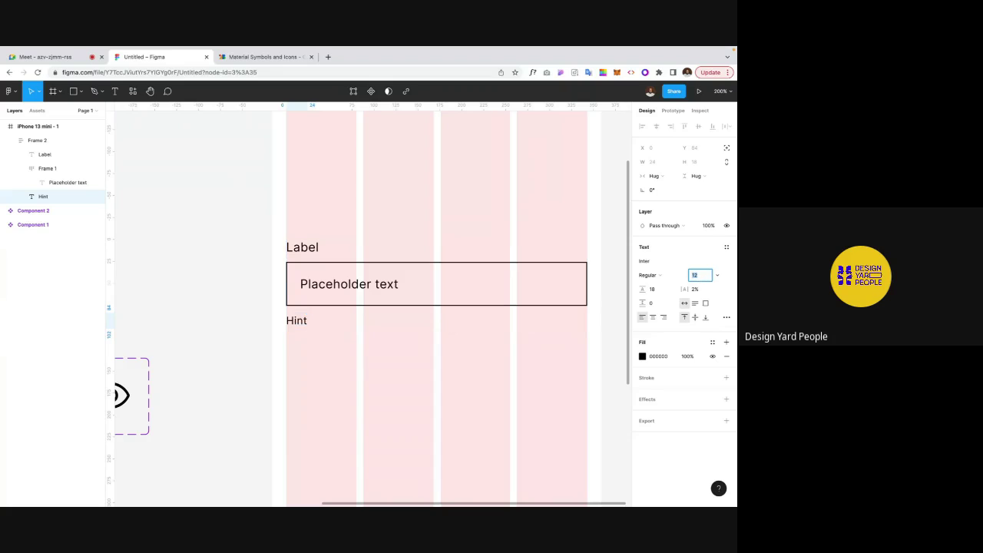
{"action": "key", "text": "Return"}
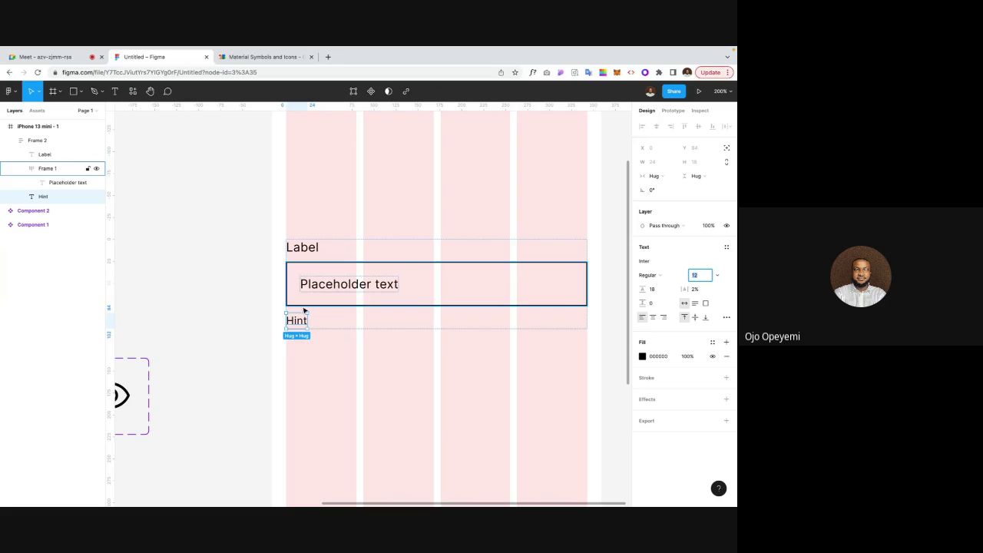
{"action": "left_click", "coordinate": [652, 292]}
{"action": "type", "text": "16"}
{"action": "key", "text": "Return"}
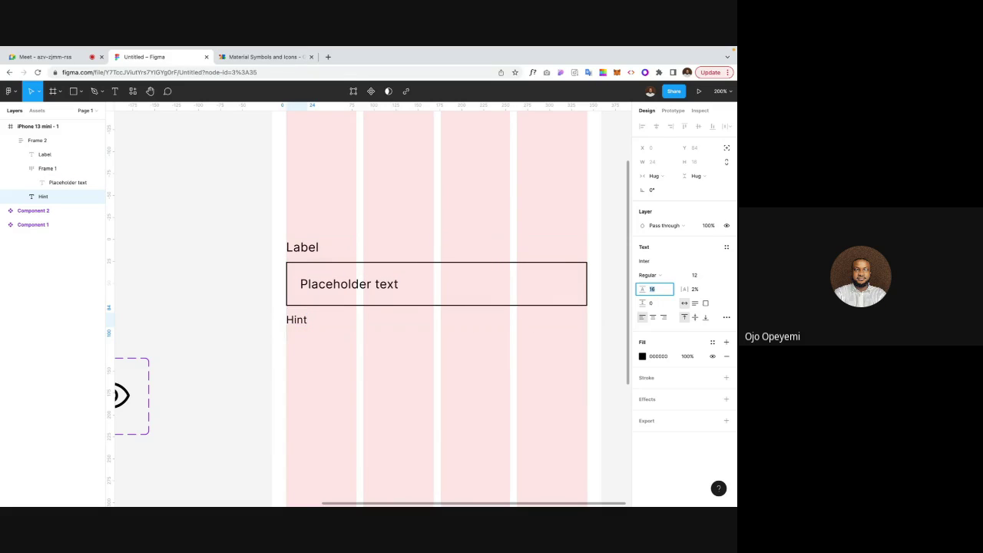
{"action": "left_click", "coordinate": [451, 370]}
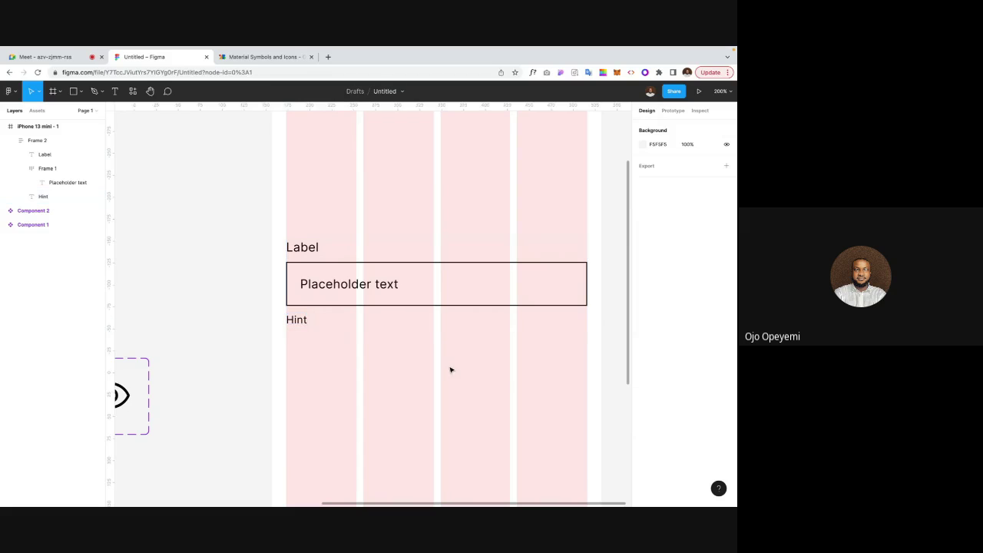
{"action": "scroll", "coordinate": [218, 365], "scroll_direction": "up", "scroll_amount": 2}
{"action": "scroll", "coordinate": [217, 365], "scroll_direction": "left", "scroll_amount": 1}
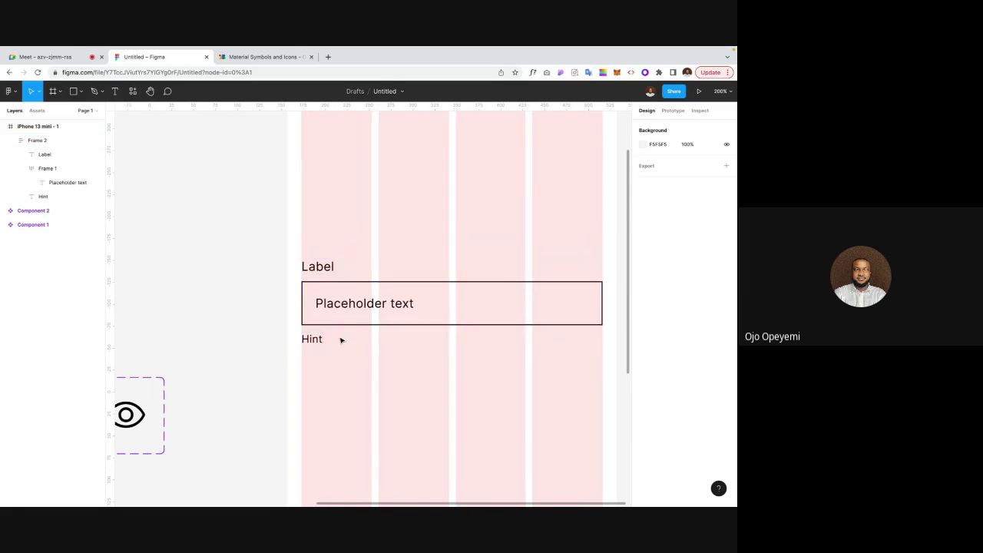
{"action": "scroll", "coordinate": [283, 342], "scroll_direction": "down", "scroll_amount": 1}
{"action": "scroll", "coordinate": [283, 342], "scroll_direction": "left", "scroll_amount": 2}
{"action": "key", "text": "shift+0"}
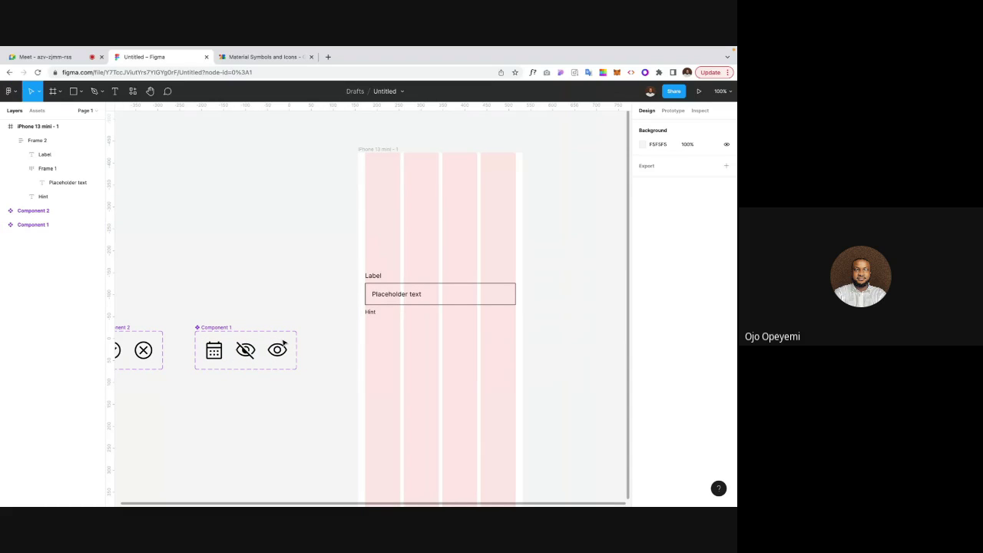
Step: Paste the Visibility on eye icon from Component 1 into the bordered input box
{"action": "scroll", "coordinate": [284, 342], "scroll_direction": "up", "scroll_amount": 1}
{"action": "scroll", "coordinate": [284, 342], "scroll_direction": "left", "scroll_amount": 1}
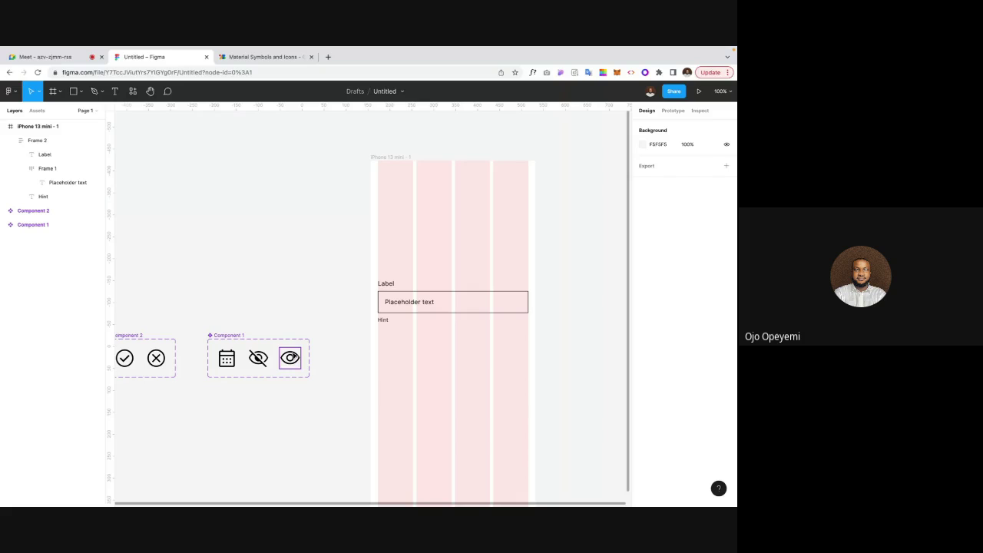
{"action": "left_click", "coordinate": [293, 356]}
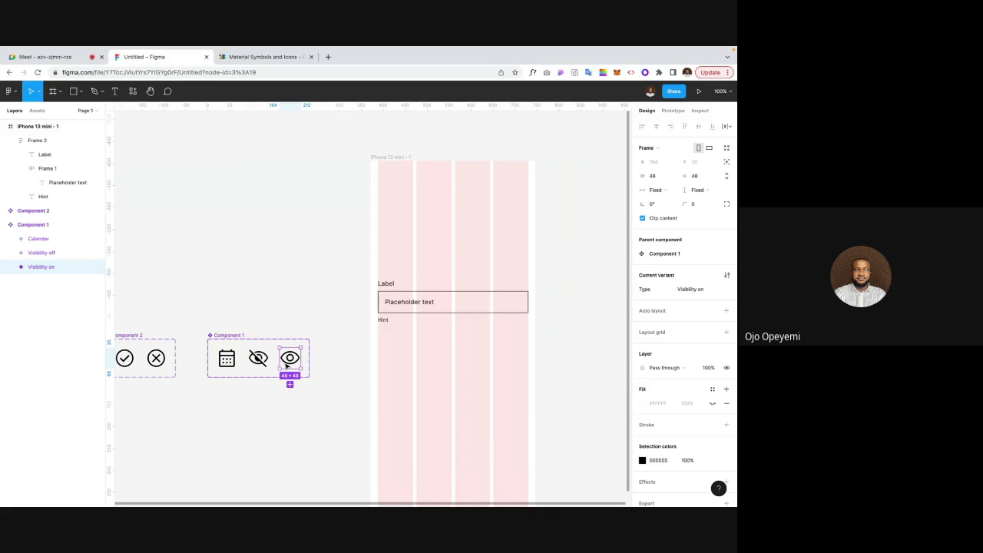
{"action": "left_click", "coordinate": [419, 309]}
{"action": "left_click", "coordinate": [420, 307]}
{"action": "key", "text": "ctrl+plus"}
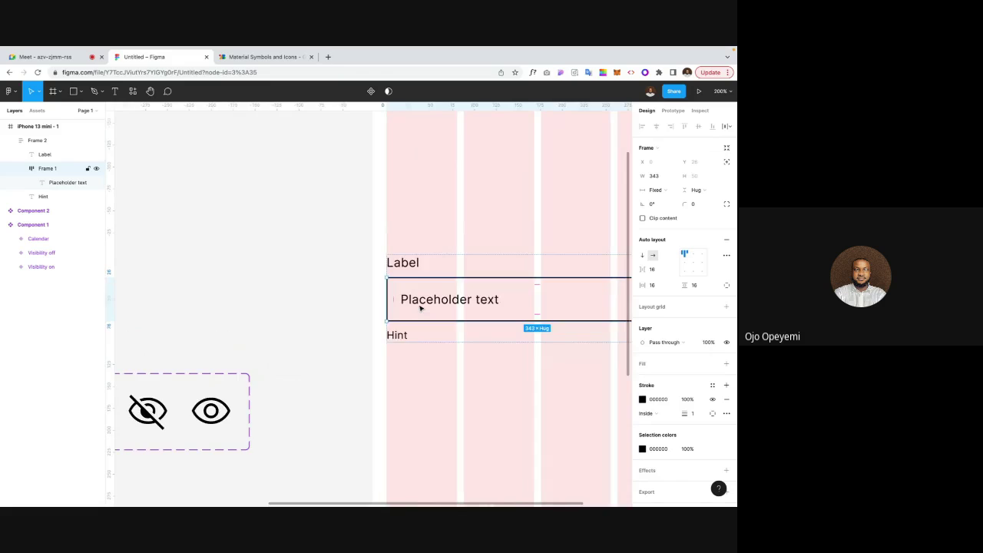
{"action": "scroll", "coordinate": [421, 307], "scroll_direction": "right", "scroll_amount": 3}
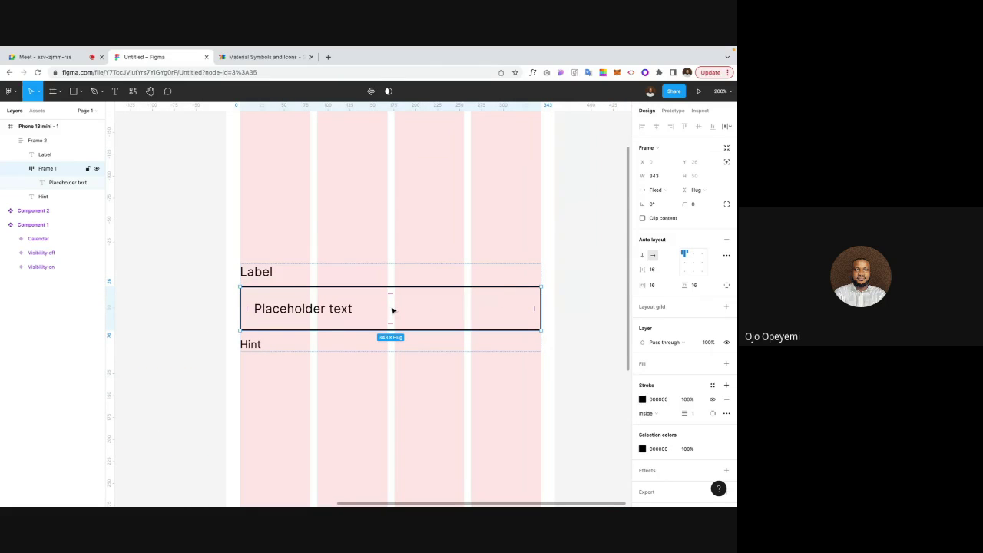
{"action": "key", "text": "ctrl+v"}
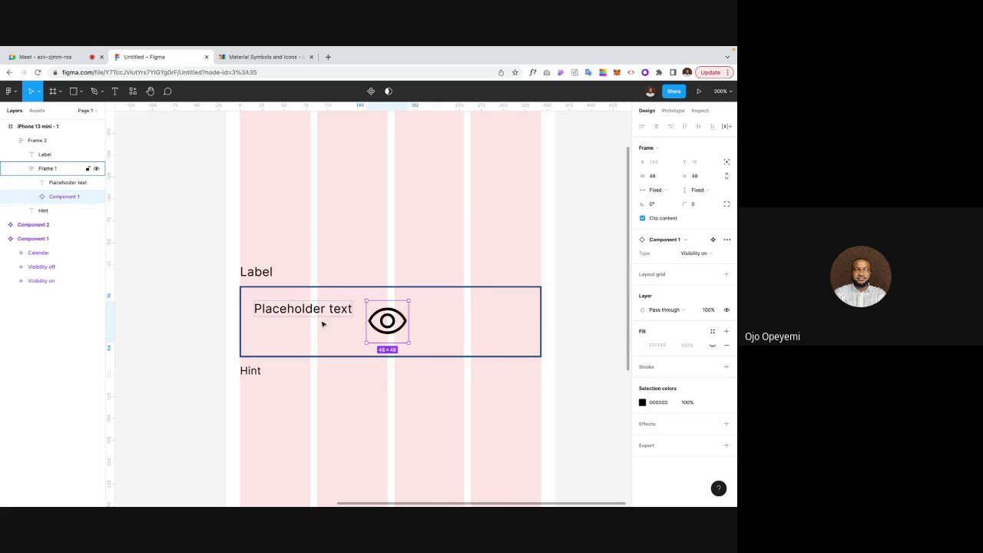
Step: Resize the pasted eye icon to 18×18 beside the Placeholder text
{"action": "left_click", "coordinate": [331, 311]}
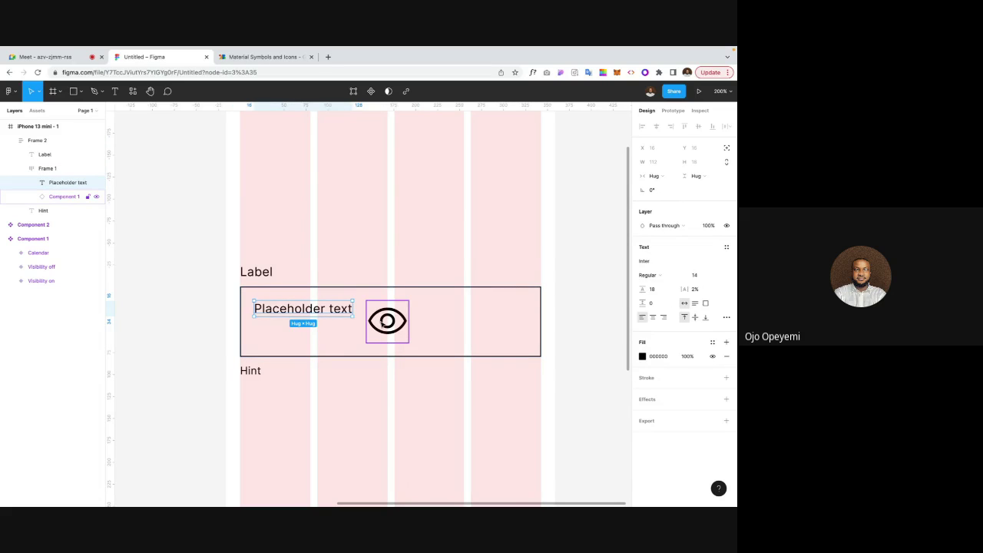
{"action": "left_click", "coordinate": [382, 325]}
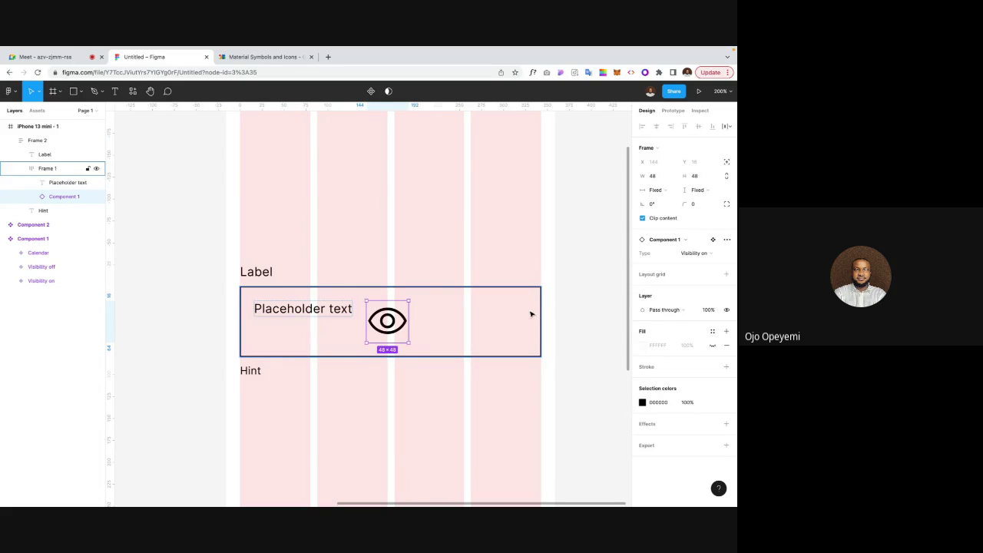
{"action": "left_click", "coordinate": [706, 179]}
{"action": "type", "text": "18"}
{"action": "key", "text": "Return"}
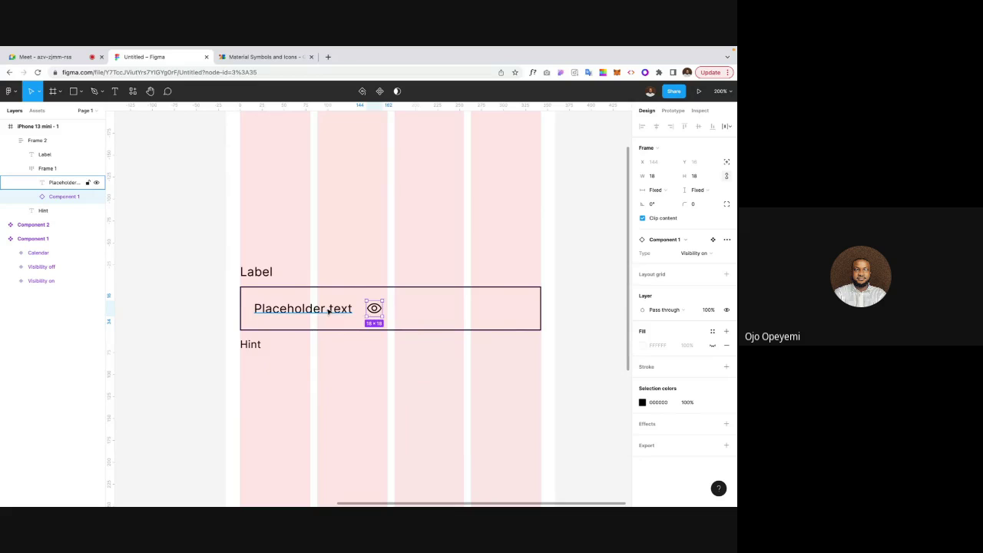
{"action": "left_click", "coordinate": [338, 347]}
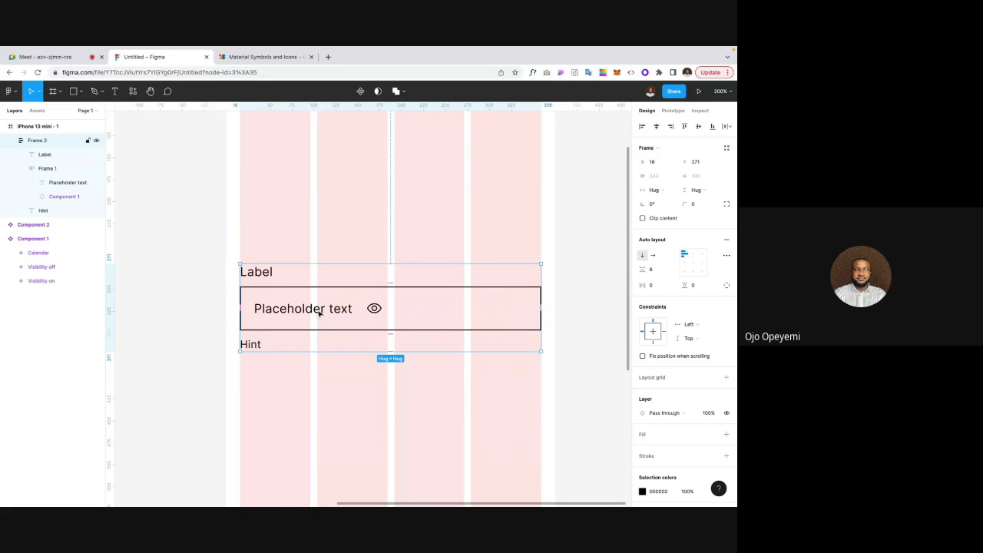
{"action": "left_click", "coordinate": [205, 308]}
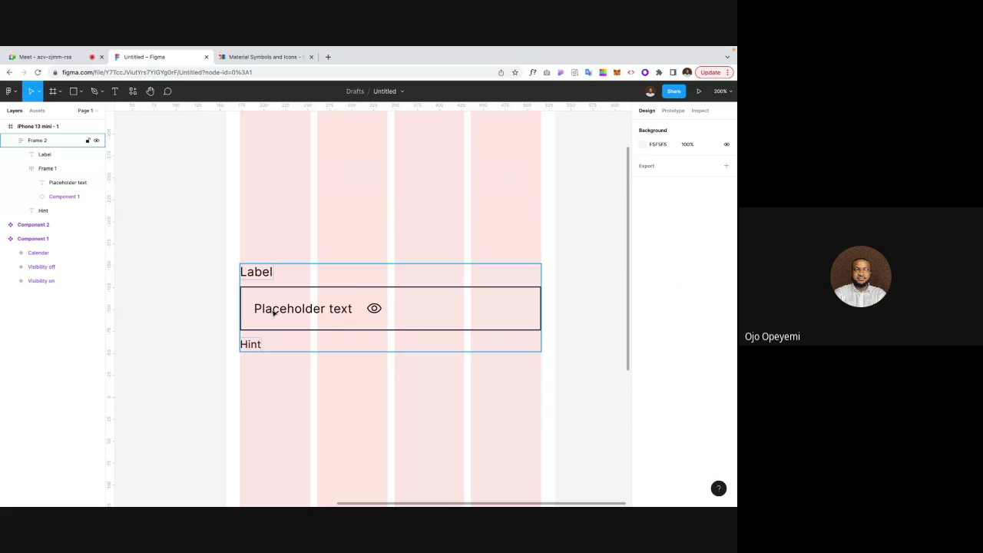
{"action": "left_click", "coordinate": [281, 313]}
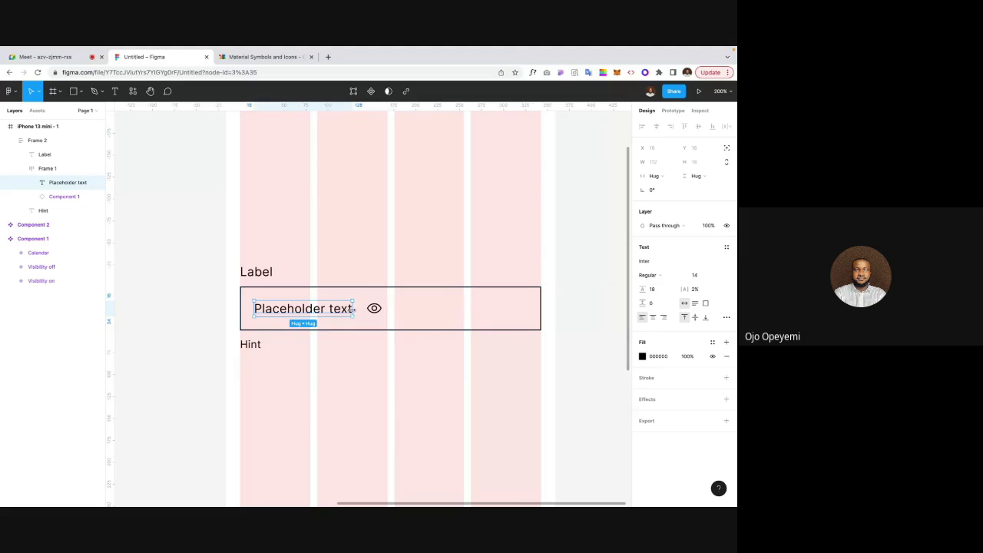
Step: Widen the Placeholder text to 277, pushing the eye icon right
{"action": "left_click_drag", "start_coordinate": [354, 309], "coordinate": [493, 314]}
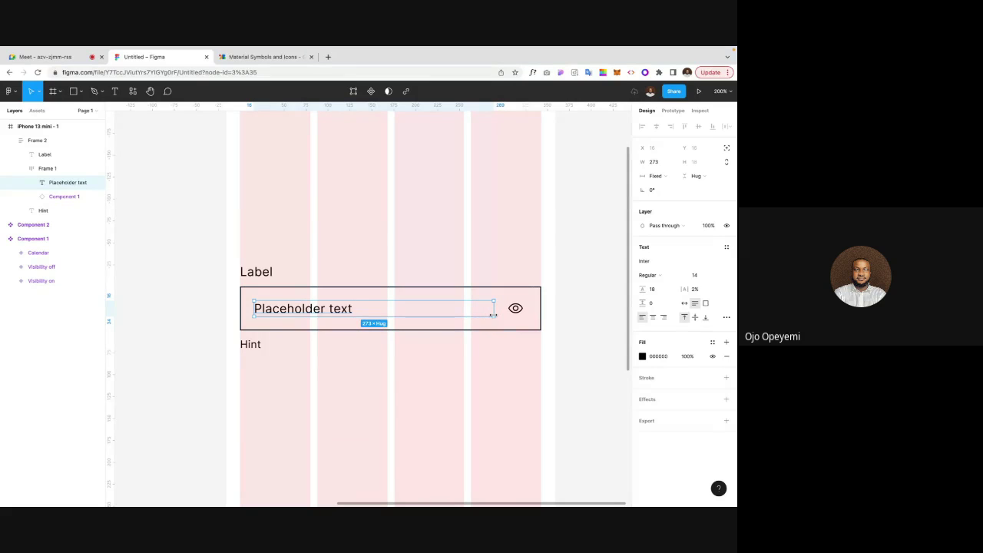
{"action": "key", "text": "alt"}
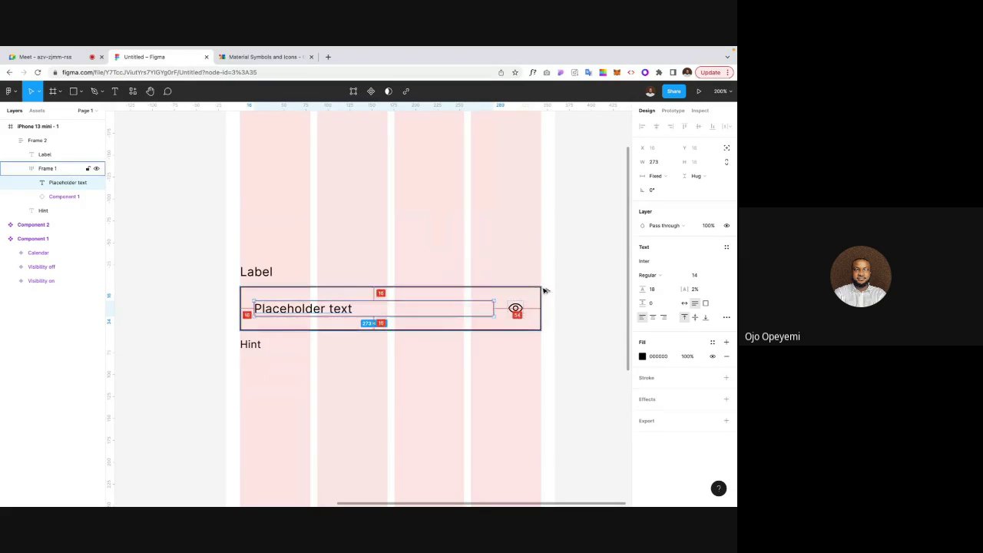
{"action": "key", "text": "Tab"}
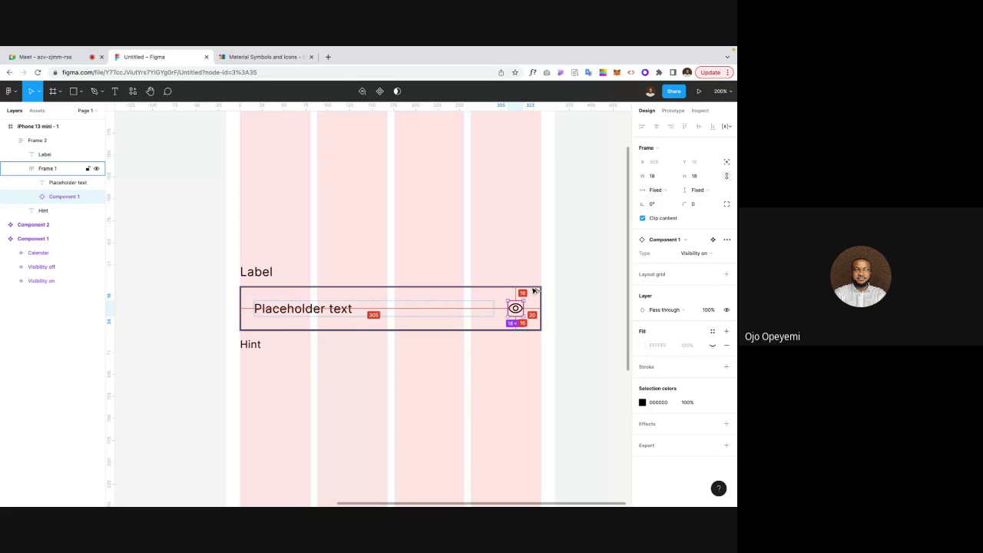
{"action": "key", "text": "Escape"}
{"action": "left_click", "coordinate": [332, 310]}
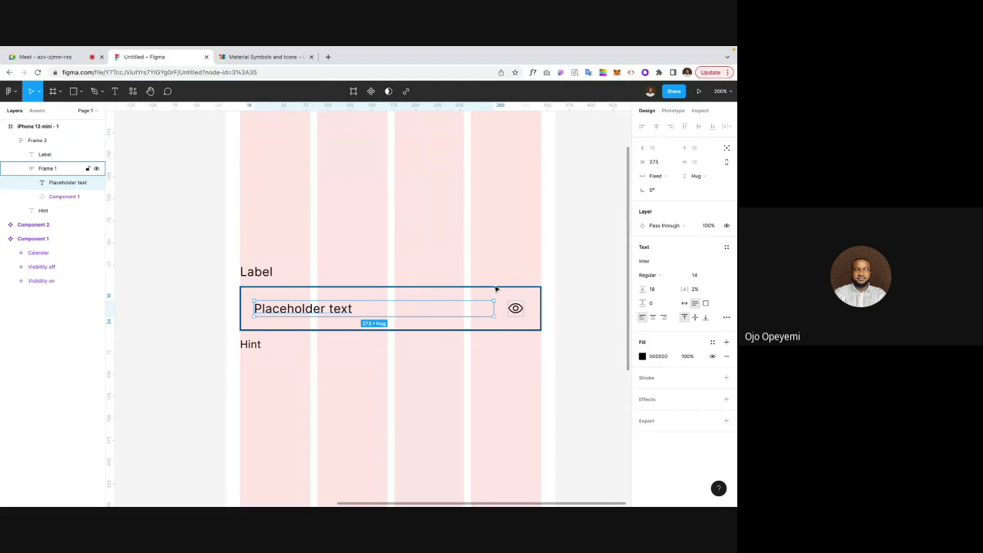
{"action": "left_click", "coordinate": [658, 166]}
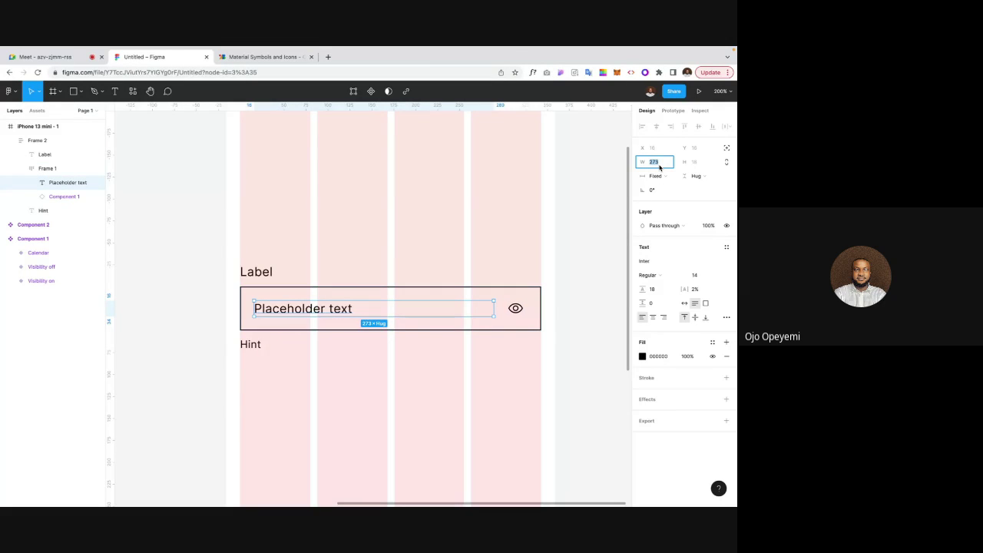
{"action": "key", "text": "Up"}
{"action": "key", "text": "Up"}
{"action": "key", "text": "Up"}
{"action": "key", "text": "Up"}
{"action": "key", "text": "Return"}
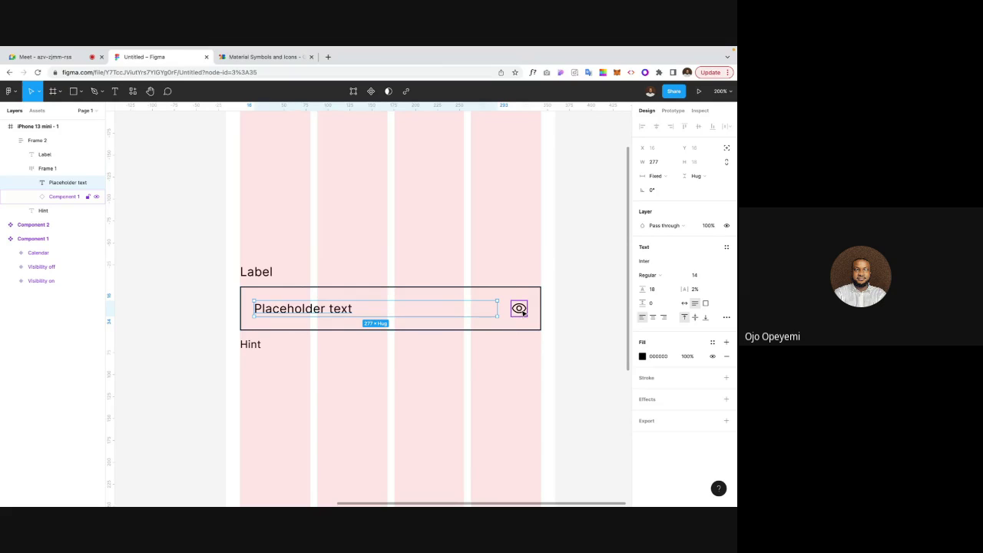
Step: Narrow the Placeholder text to 248 wide and duplicate the eye icon
{"action": "left_click_drag", "start_coordinate": [497, 308], "coordinate": [469, 308]}
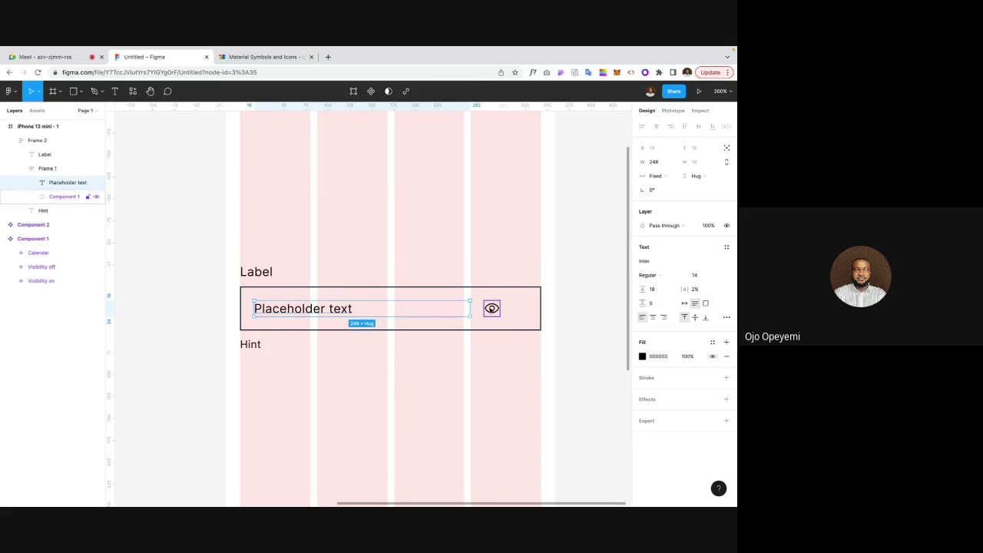
{"action": "left_click", "coordinate": [492, 308]}
{"action": "key", "text": "ctrl+d"}
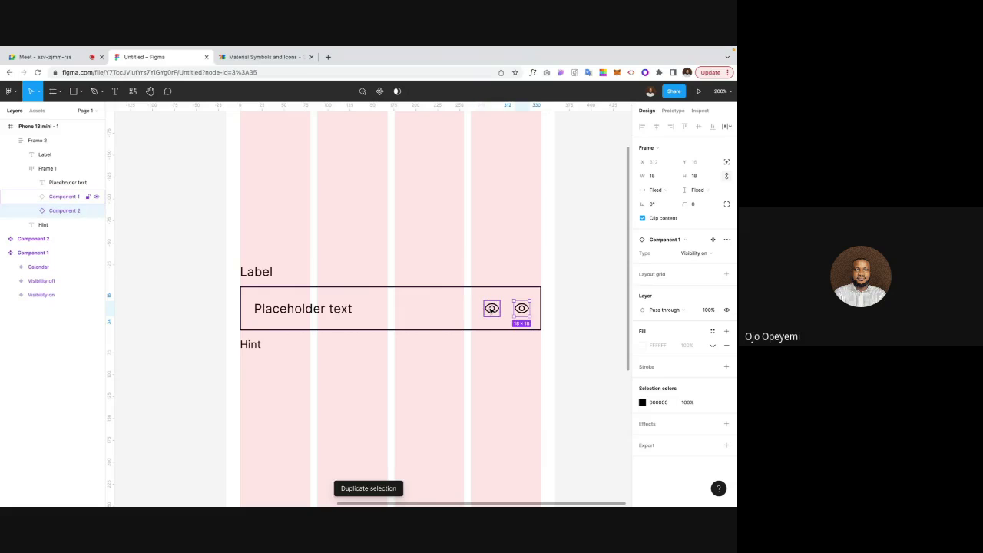
Step: Move the duplicate eye icon before the Placeholder text, then delete it, leaving one eye icon
{"action": "key", "text": "Left"}
{"action": "key", "text": "Left"}
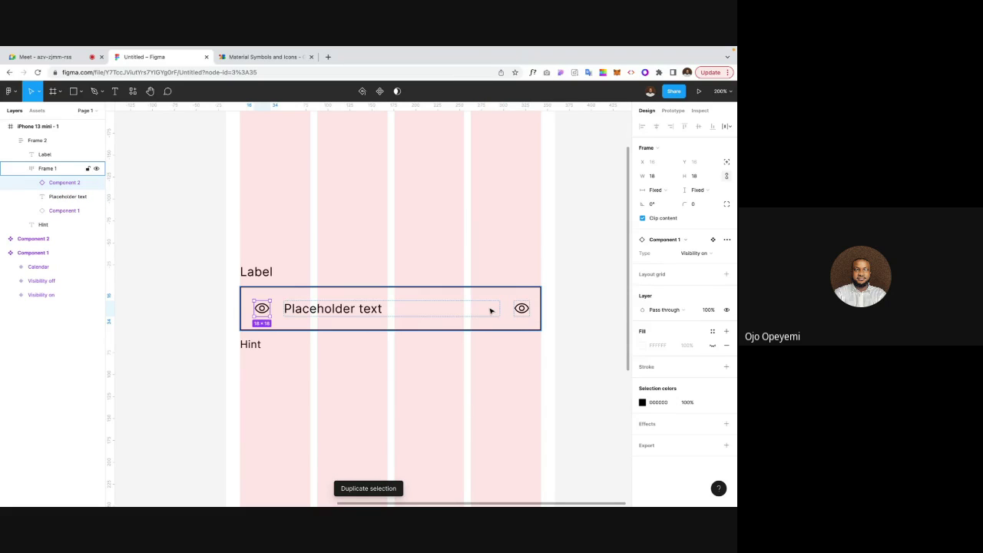
{"action": "left_click", "coordinate": [218, 313]}
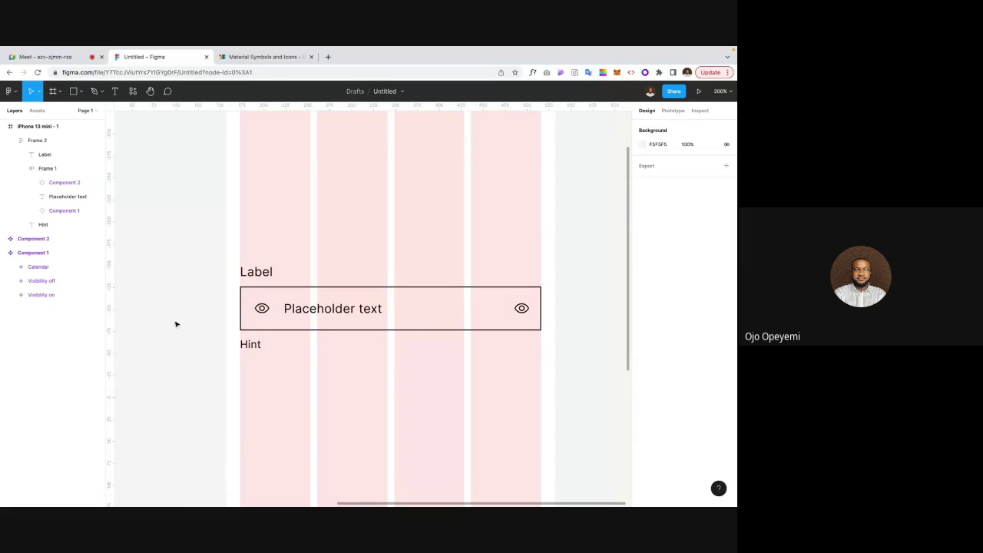
{"action": "left_click", "coordinate": [262, 318]}
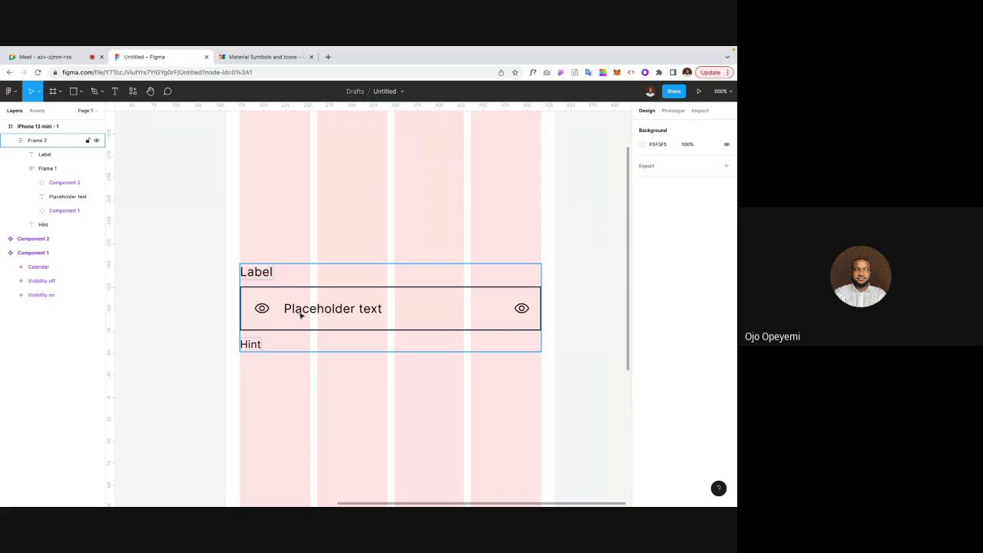
{"action": "double_click", "coordinate": [265, 310]}
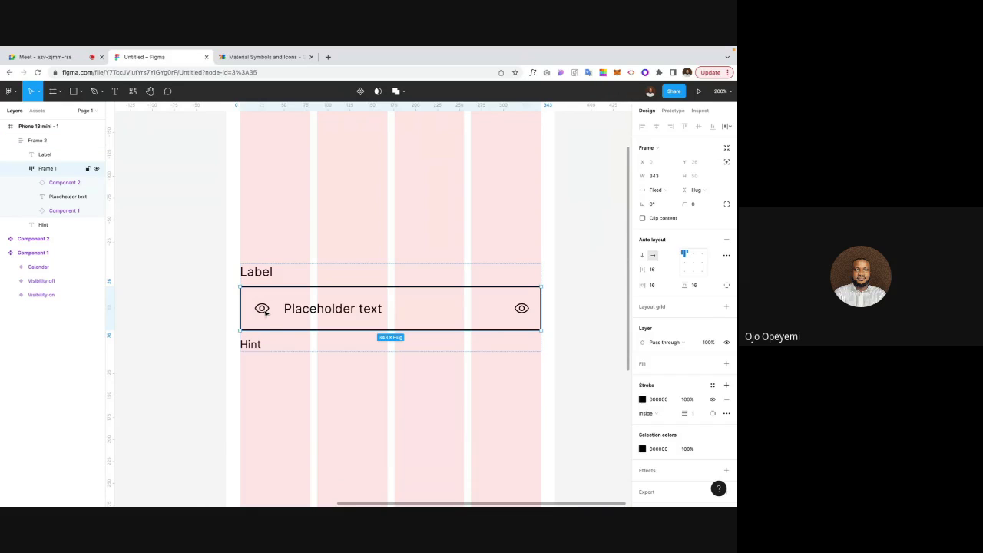
{"action": "left_click", "coordinate": [264, 312]}
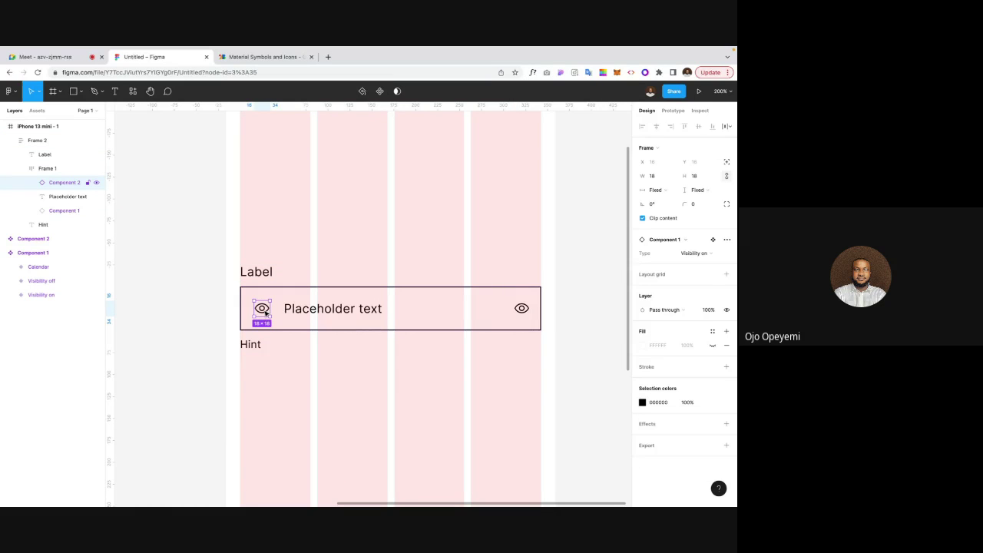
{"action": "left_click", "coordinate": [297, 375]}
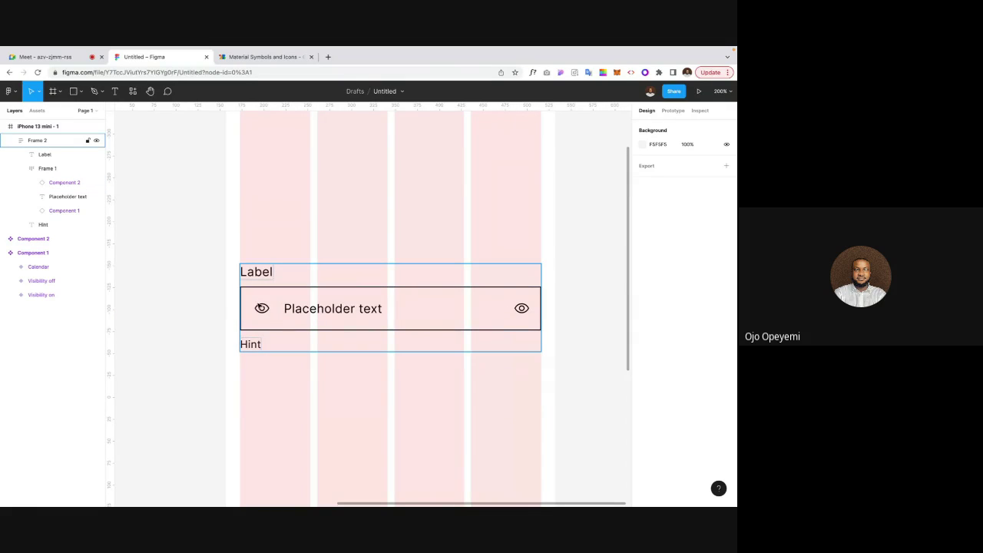
{"action": "double_click", "coordinate": [262, 309]}
{"action": "double_click", "coordinate": [262, 309]}
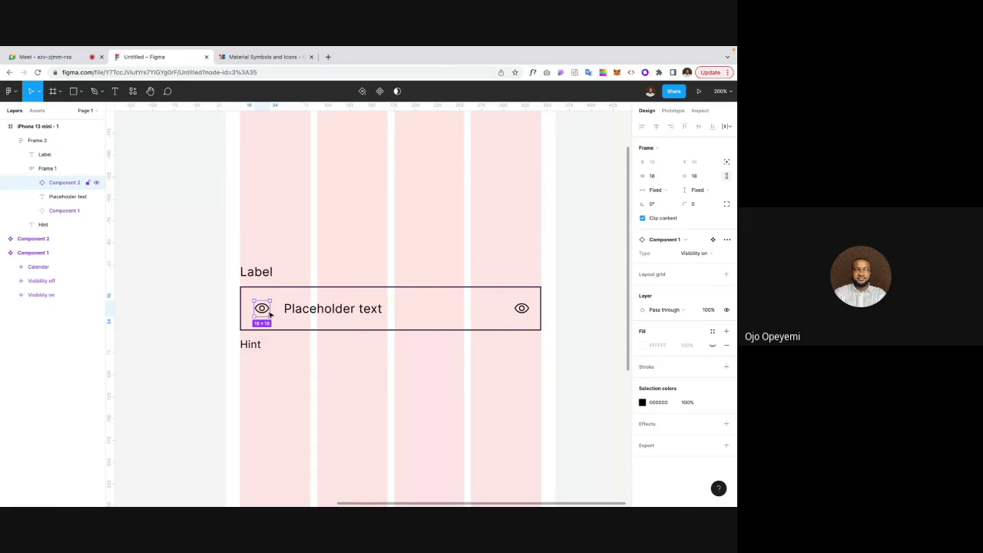
{"action": "key", "text": "Delete"}
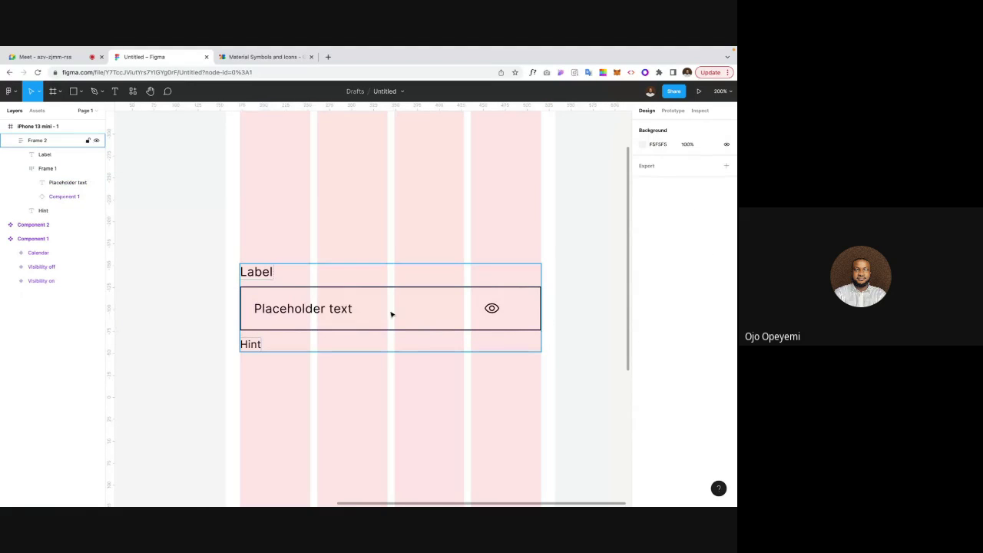
Step: Set the Placeholder text's width to 277
{"action": "double_click", "coordinate": [493, 308]}
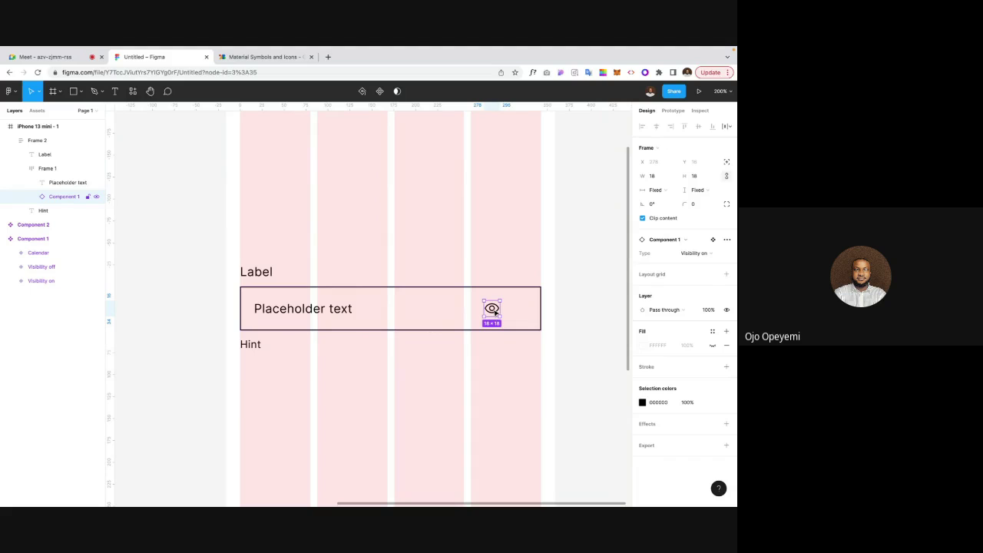
{"action": "left_click", "coordinate": [328, 314]}
{"action": "left_click_drag", "start_coordinate": [470, 308], "coordinate": [497, 308]}
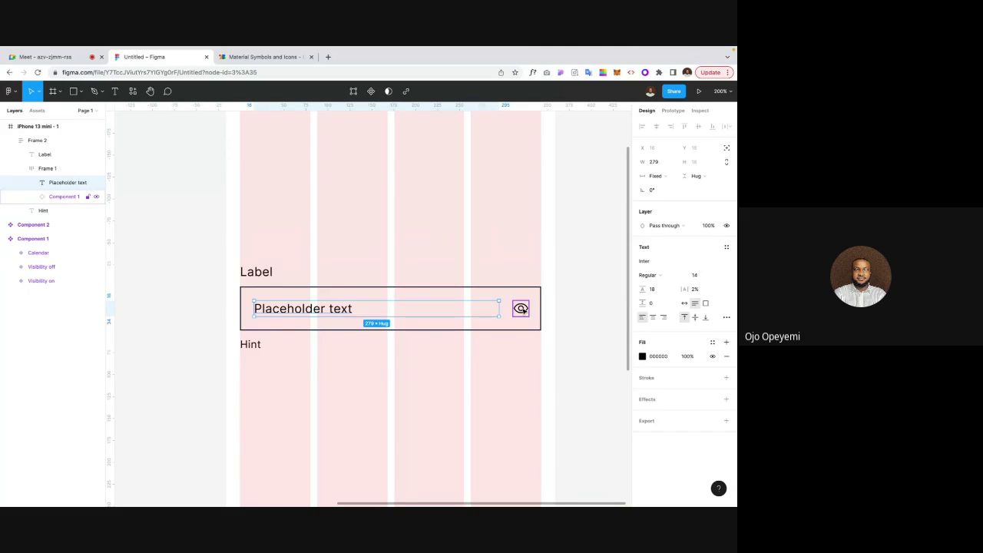
{"action": "left_click", "coordinate": [521, 309]}
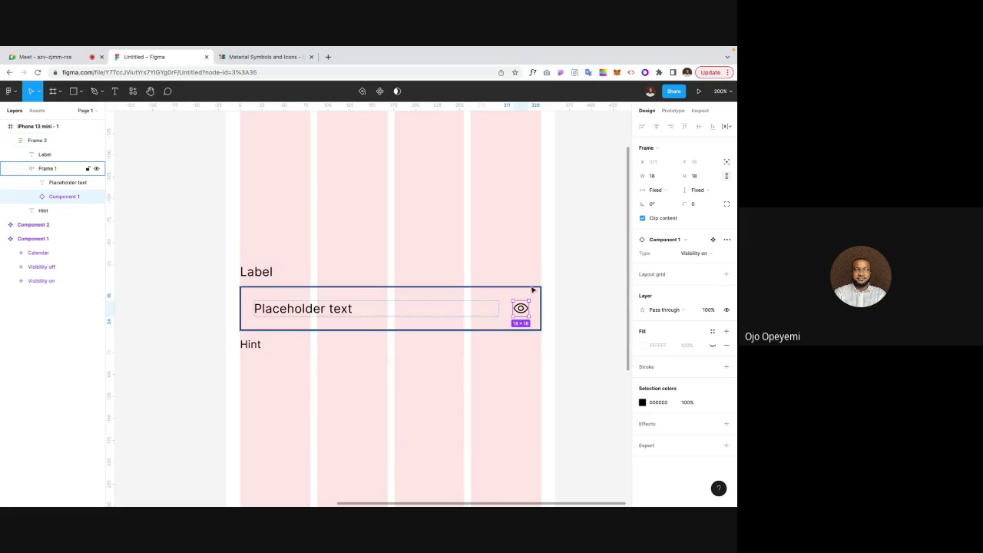
{"action": "left_click", "coordinate": [338, 310]}
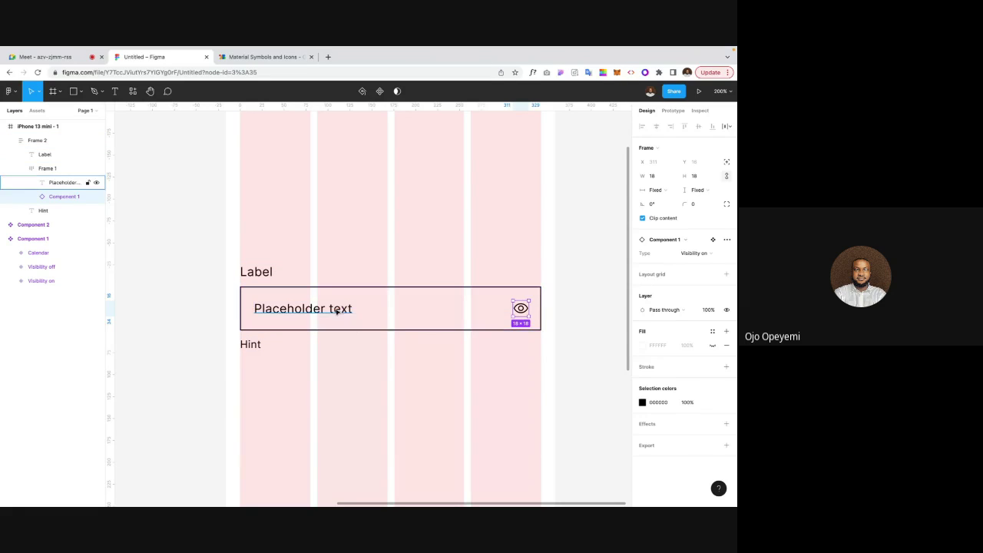
{"action": "left_click", "coordinate": [653, 162]}
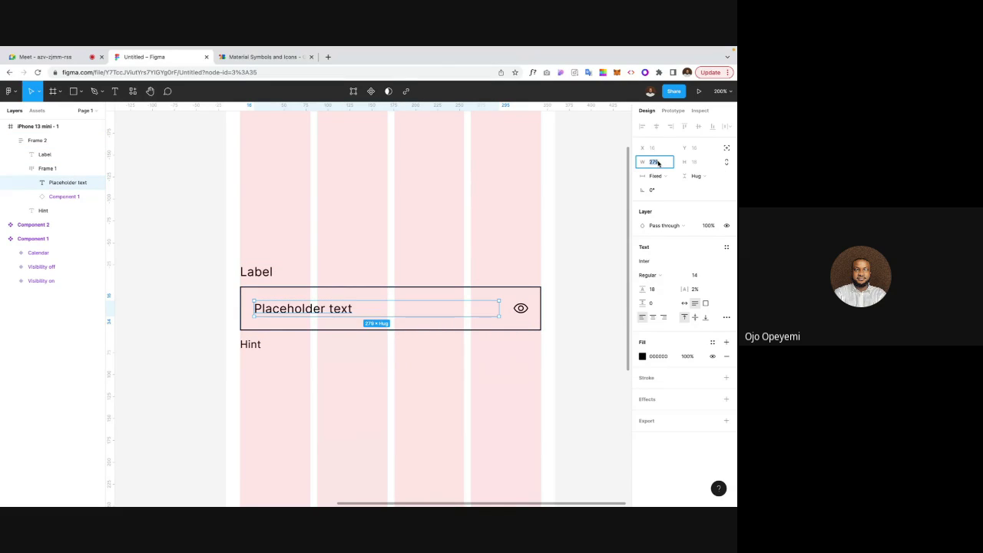
{"action": "type", "text": "277"}
{"action": "key", "text": "Return"}
Step: Set the Placeholder text to Fill container width and remove the remaining eye icon
{"action": "left_click", "coordinate": [569, 257]}
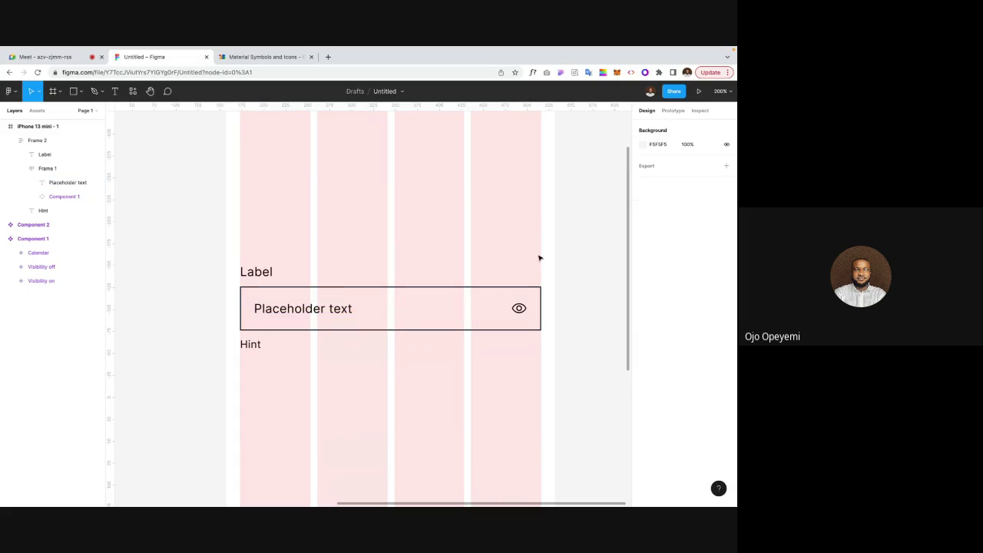
{"action": "left_click", "coordinate": [296, 314]}
{"action": "double_click", "coordinate": [296, 315]}
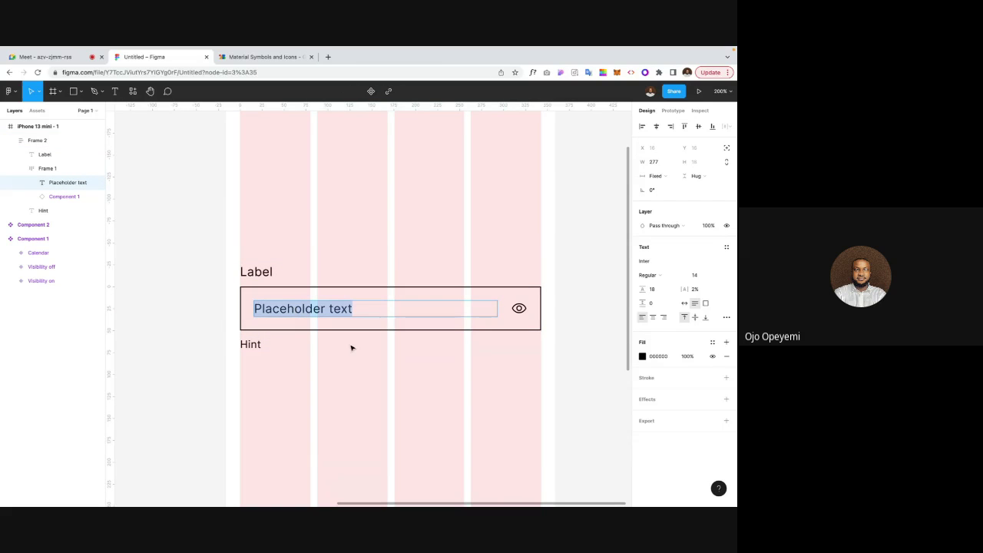
{"action": "key", "text": "Escape"}
{"action": "left_click", "coordinate": [655, 176]}
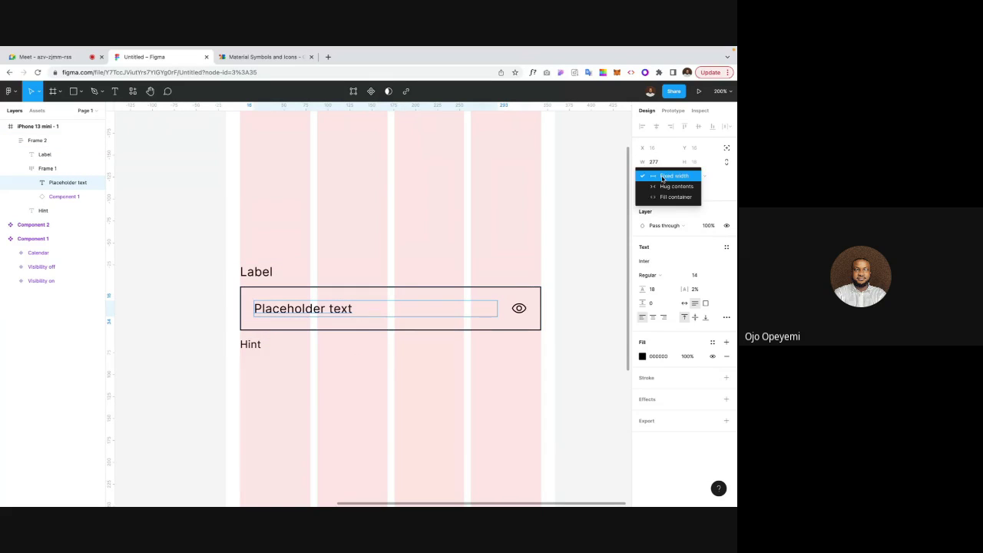
{"action": "left_click", "coordinate": [664, 195]}
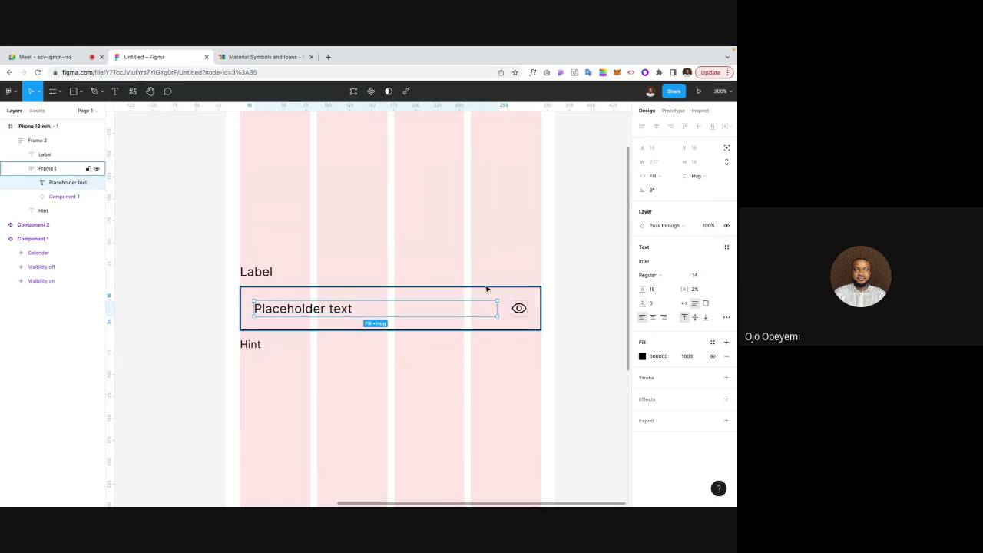
{"action": "left_click", "coordinate": [519, 309]}
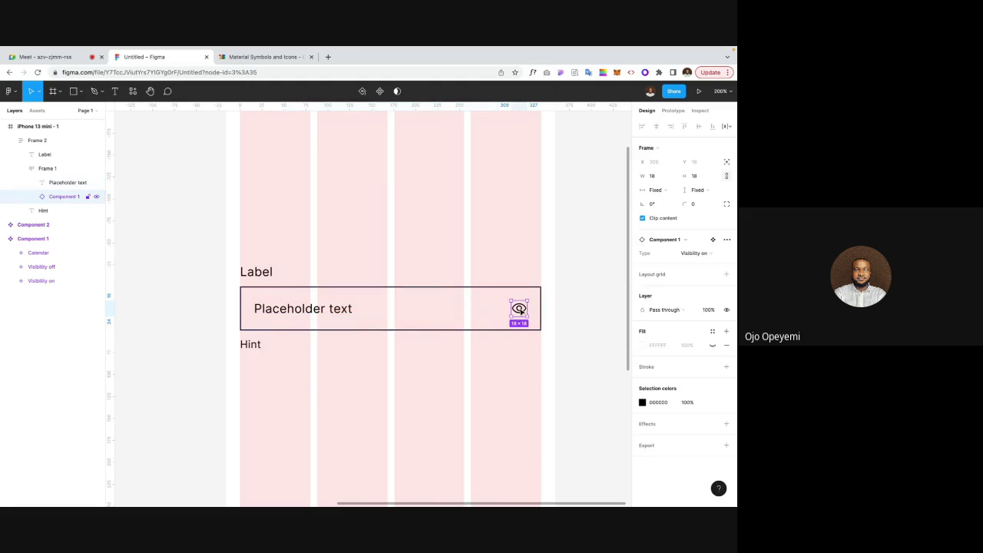
{"action": "key", "text": "Escape"}
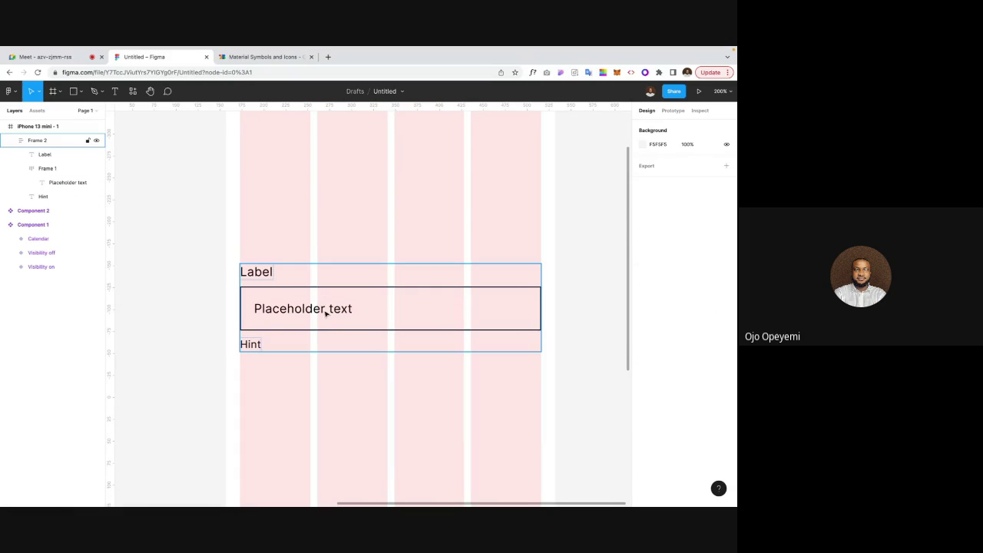
{"action": "left_click", "coordinate": [326, 311]}
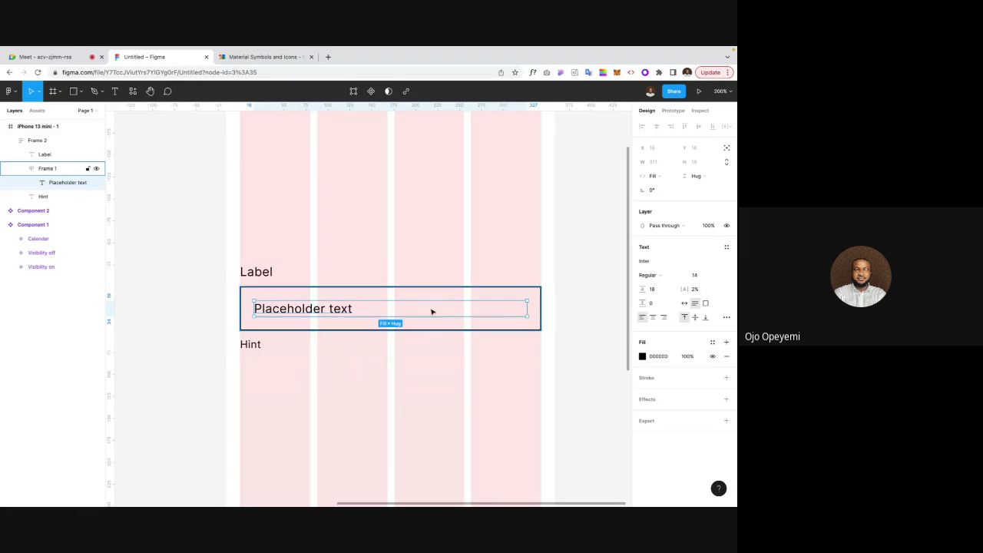
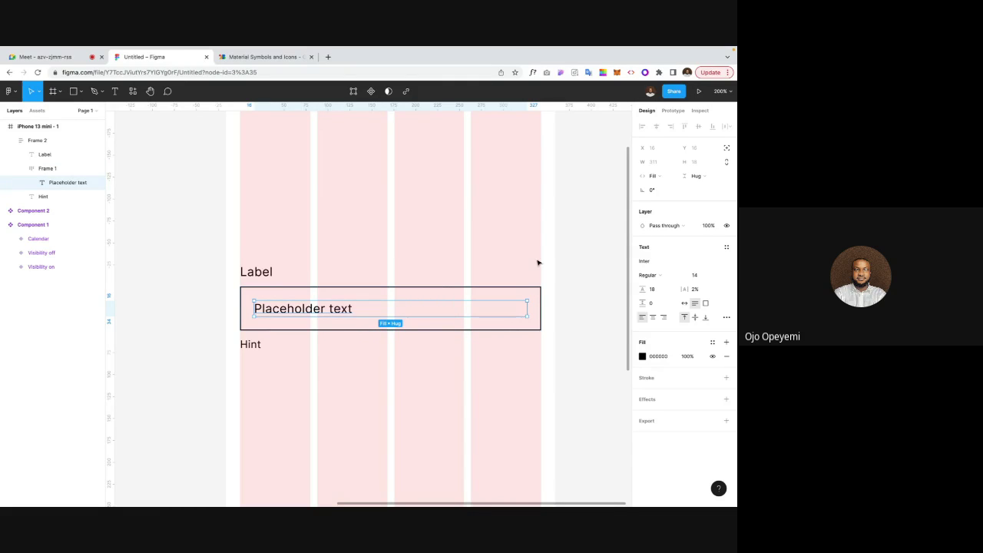
Step: Paste the eye icon instance into the text field's Frame 1, beside the placeholder
{"action": "key", "text": "Escape"}
{"action": "key", "text": "Escape"}
{"action": "key", "text": "Escape"}
{"action": "key", "text": "ctrl+v"}
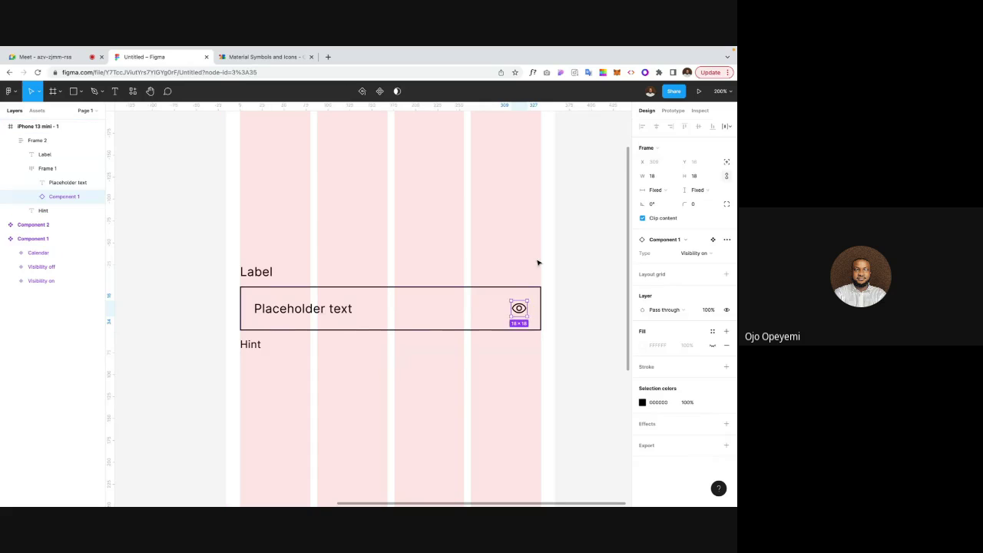
{"action": "left_click", "coordinate": [568, 287]}
Step: Move across the canvas to Component 2 and select its check icon
{"action": "scroll", "coordinate": [568, 288], "scroll_direction": "left", "scroll_amount": 2}
{"action": "scroll", "coordinate": [568, 288], "scroll_direction": "down", "scroll_amount": 1}
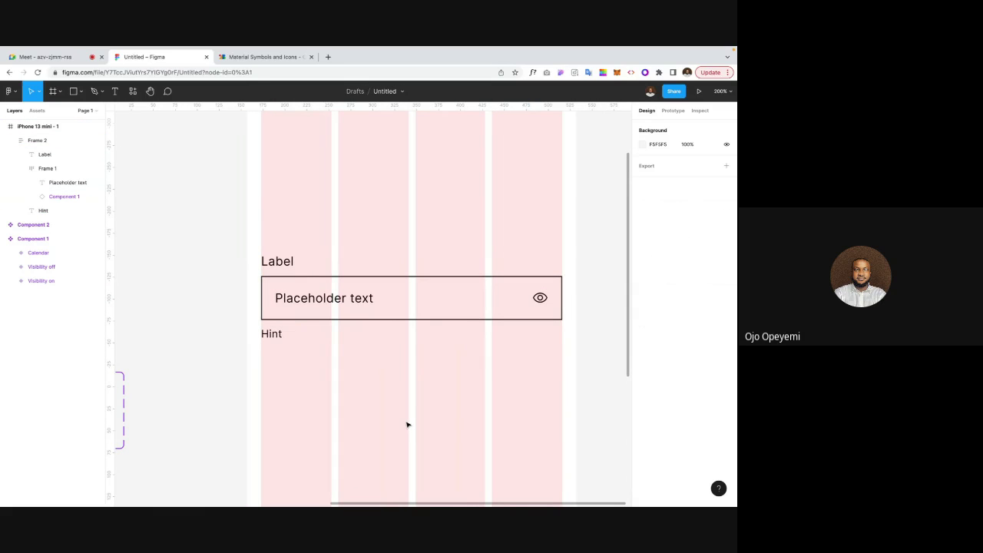
{"action": "scroll", "coordinate": [407, 424], "scroll_direction": "left", "scroll_amount": 5}
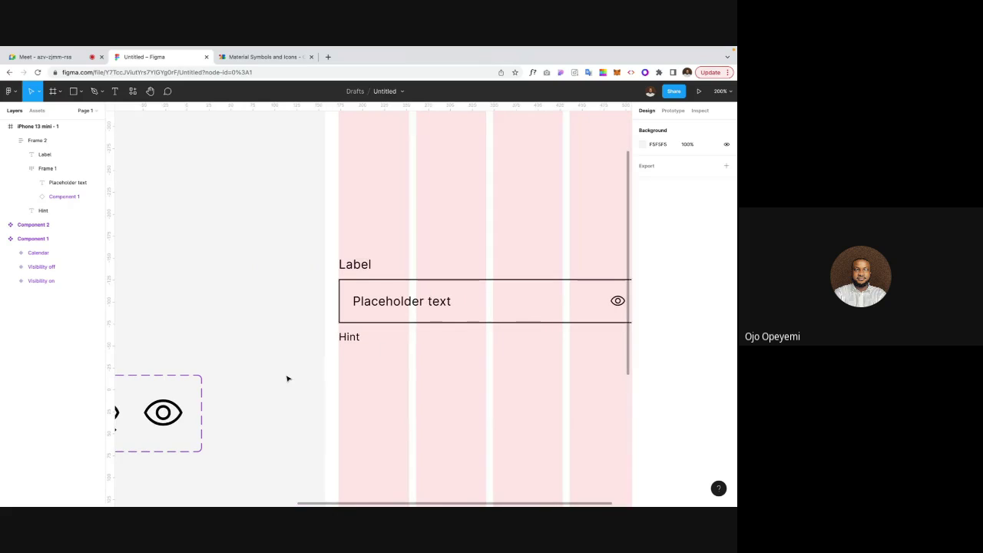
{"action": "key", "text": "ctrl+minus"}
{"action": "scroll", "coordinate": [285, 377], "scroll_direction": "left", "scroll_amount": 2}
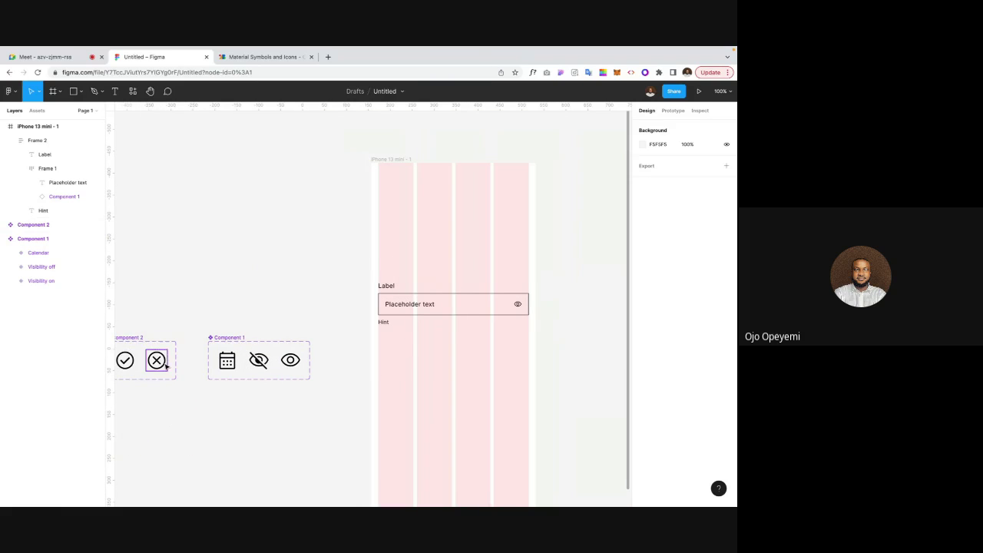
{"action": "key", "text": "ctrl+plus"}
{"action": "scroll", "coordinate": [384, 347], "scroll_direction": "right", "scroll_amount": 8}
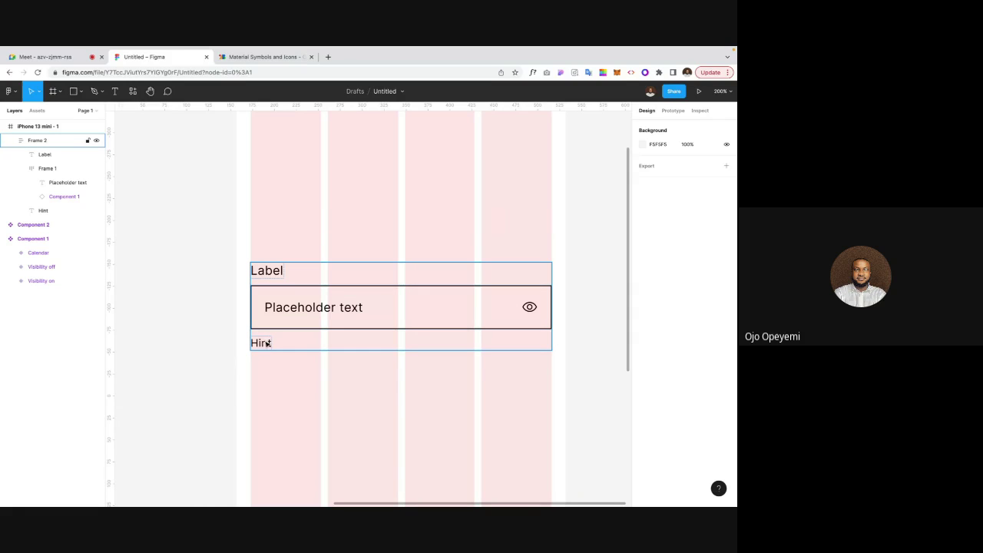
{"action": "scroll", "coordinate": [268, 364], "scroll_direction": "down", "scroll_amount": 5}
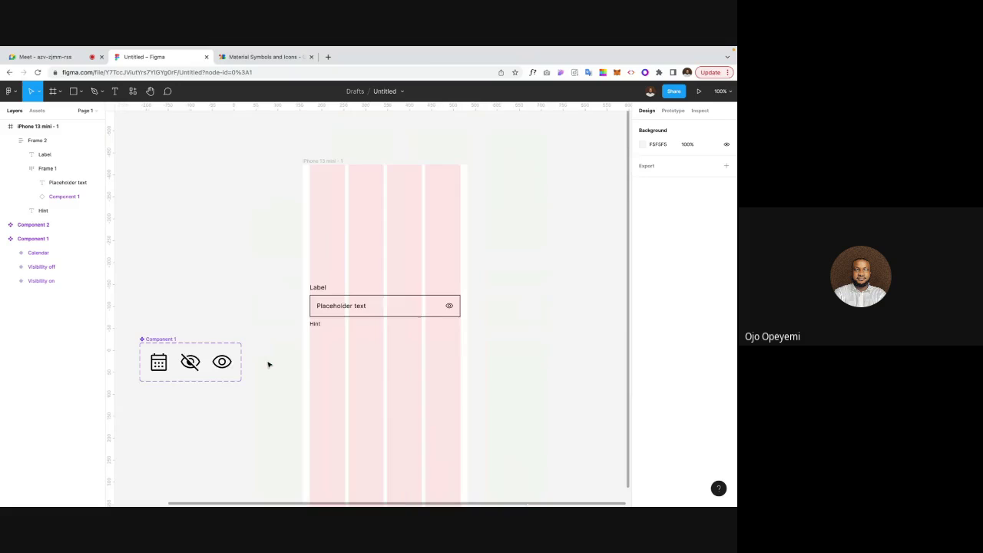
{"action": "scroll", "coordinate": [268, 364], "scroll_direction": "left", "scroll_amount": 3}
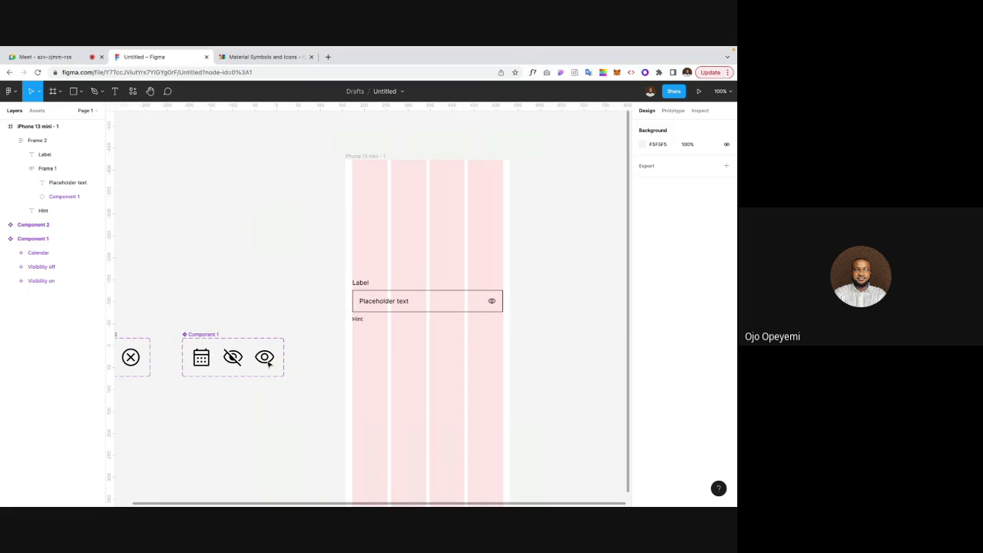
{"action": "scroll", "coordinate": [268, 363], "scroll_direction": "left", "scroll_amount": 2}
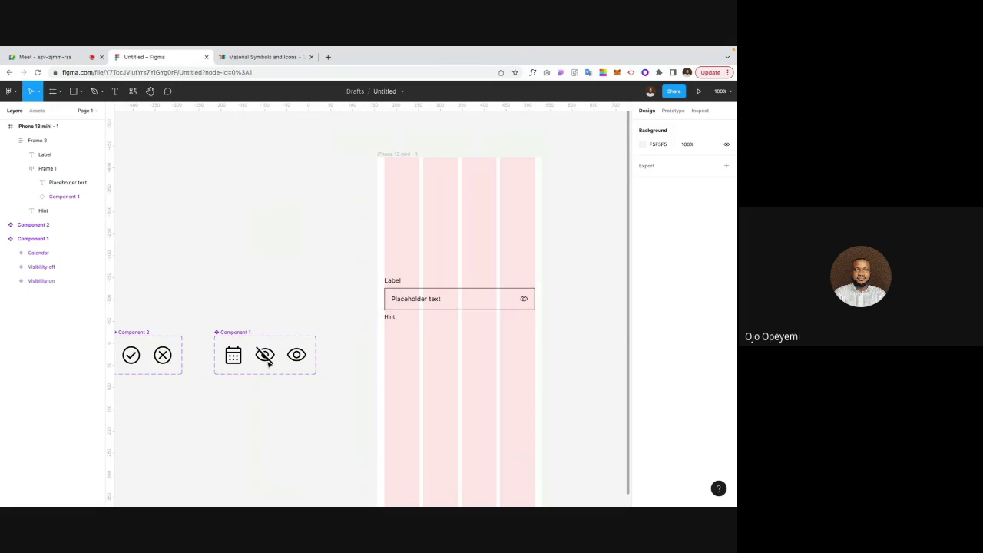
{"action": "left_click", "coordinate": [136, 361]}
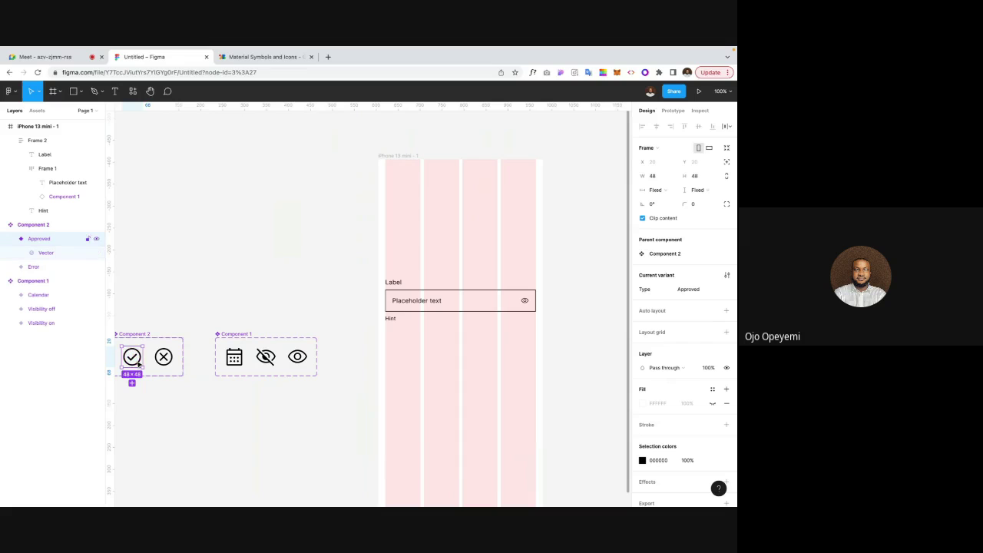
{"action": "left_click", "coordinate": [245, 291]}
{"action": "scroll", "coordinate": [322, 287], "scroll_direction": "left", "scroll_amount": 2}
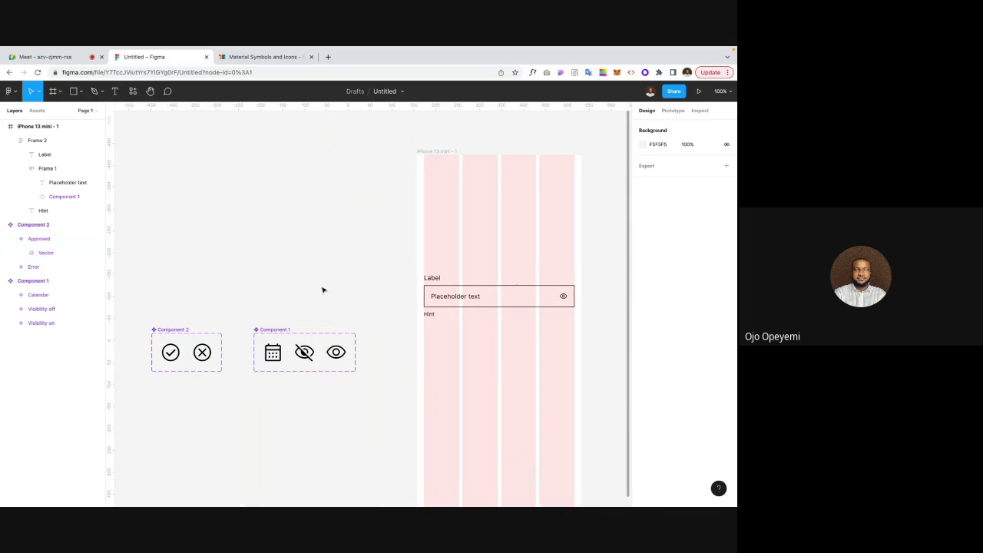
{"action": "scroll", "coordinate": [325, 287], "scroll_direction": "right", "scroll_amount": 4}
{"action": "scroll", "coordinate": [322, 290], "scroll_direction": "up", "scroll_amount": 5}
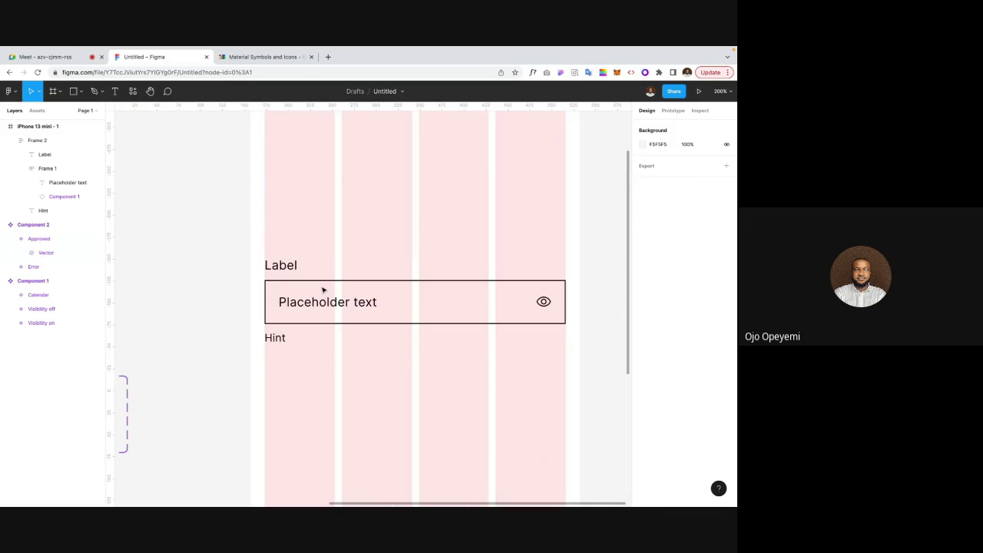
Step: Paste the check icon into Frame 2 and wrap it with Hint in horizontal auto layout
{"action": "left_click", "coordinate": [285, 332]}
{"action": "key", "text": "ctrl+v"}
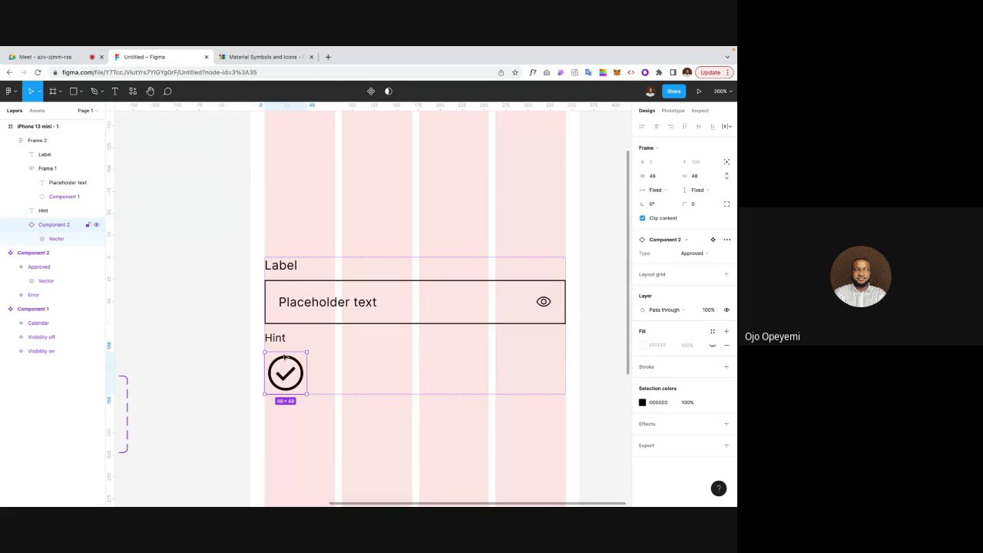
{"action": "left_click", "coordinate": [278, 343], "text": "shift"}
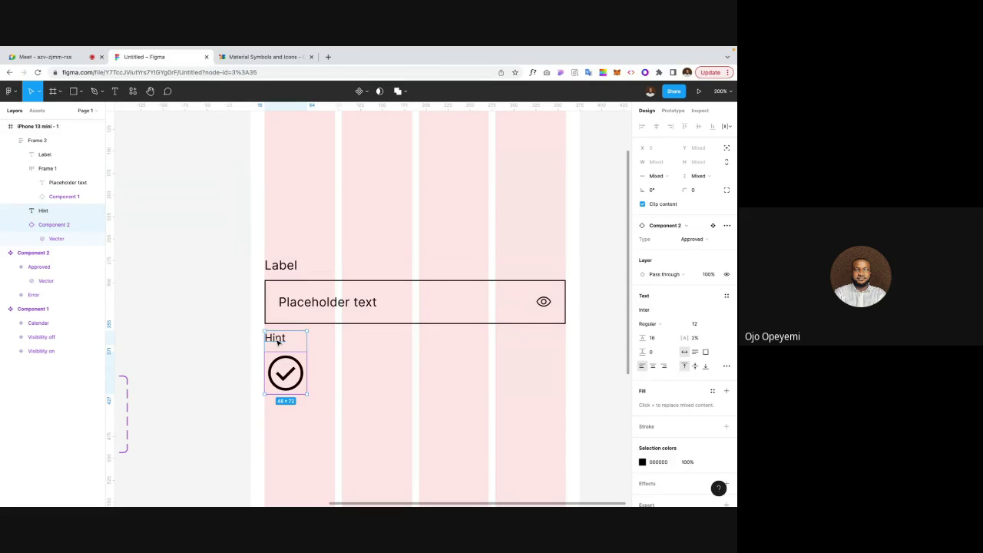
{"action": "key", "text": "shift+a"}
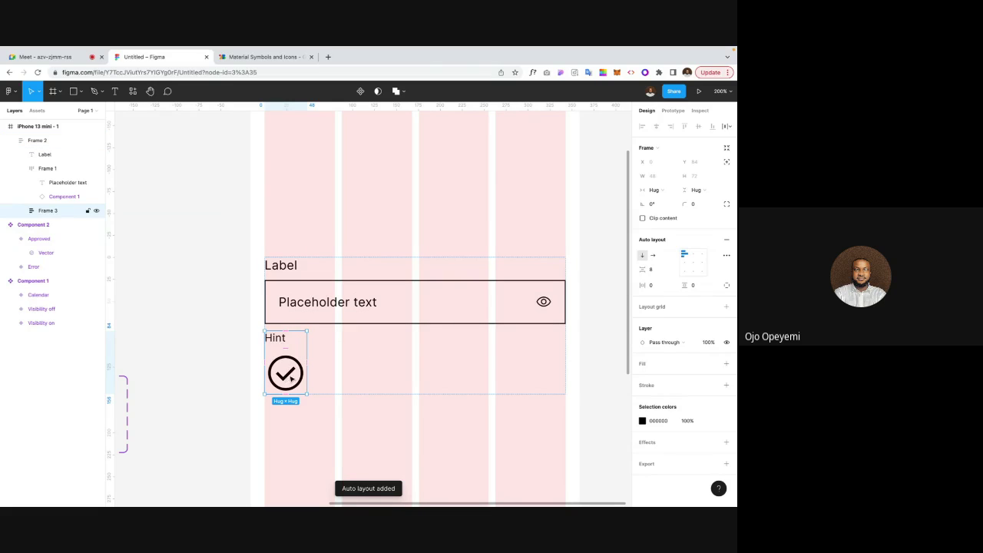
{"action": "left_click", "coordinate": [653, 256]}
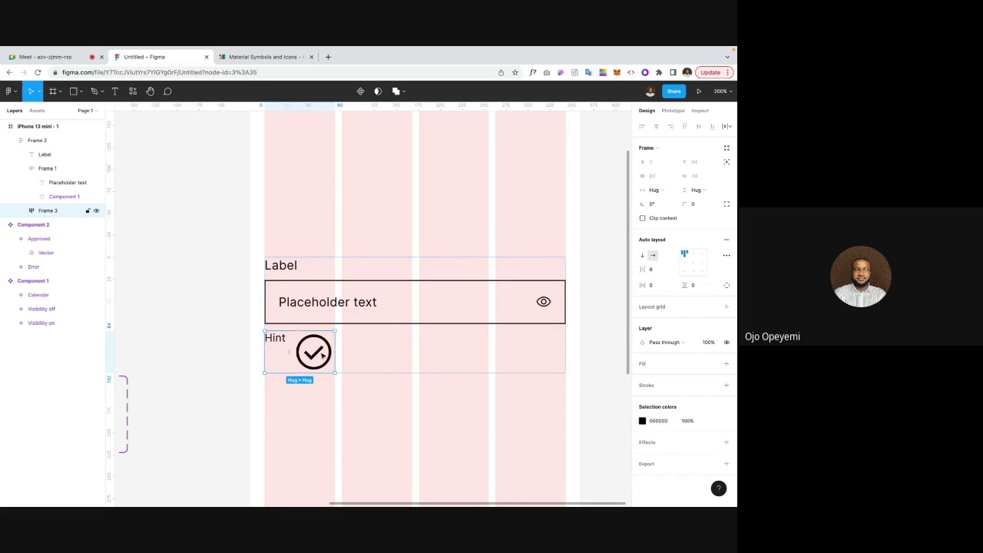
Step: Resize the check icon to a height of 16
{"action": "double_click", "coordinate": [279, 342]}
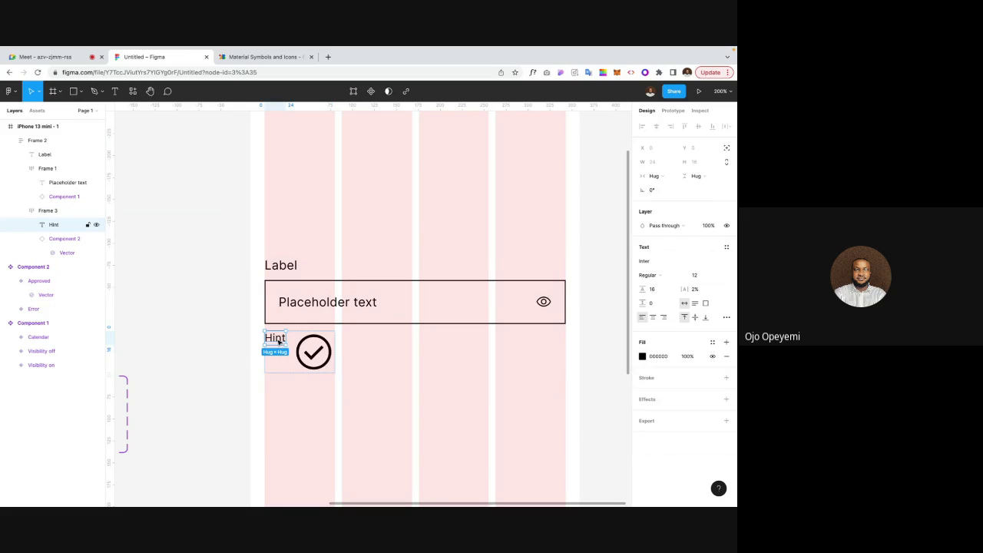
{"action": "left_click", "coordinate": [307, 349]}
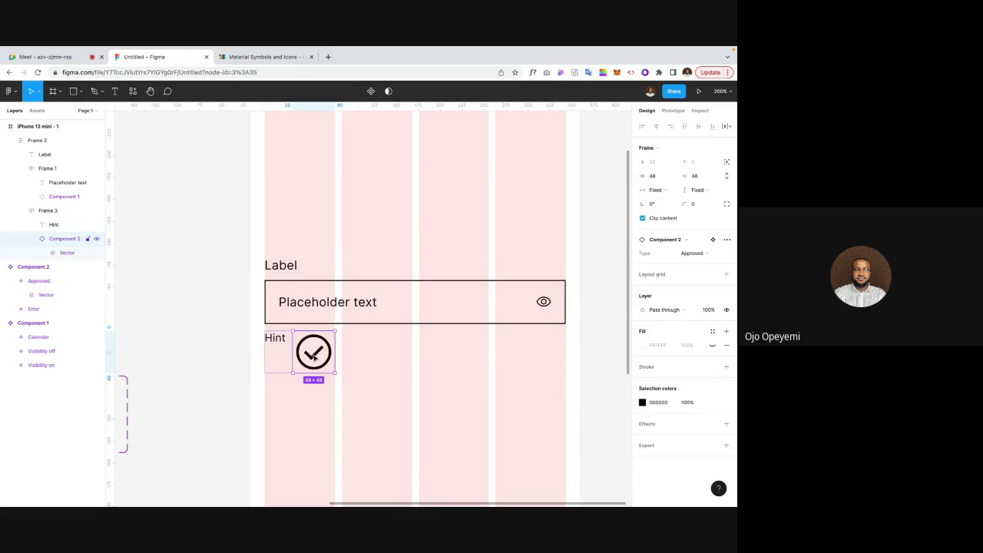
{"action": "left_click", "coordinate": [695, 176]}
{"action": "type", "text": "16"}
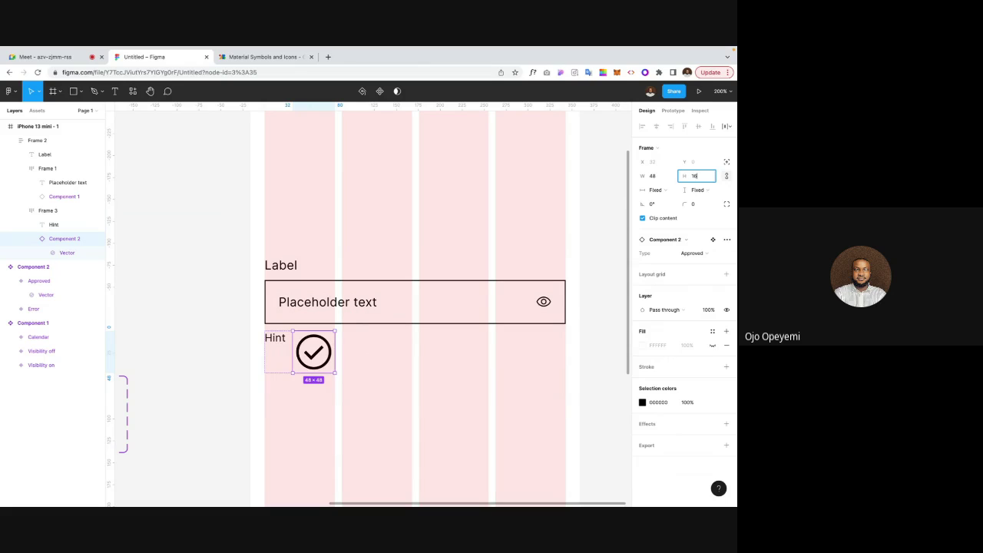
{"action": "key", "text": "Return"}
Step: Drag the check icon to sit left of the Hint text
{"action": "left_click", "coordinate": [611, 230]}
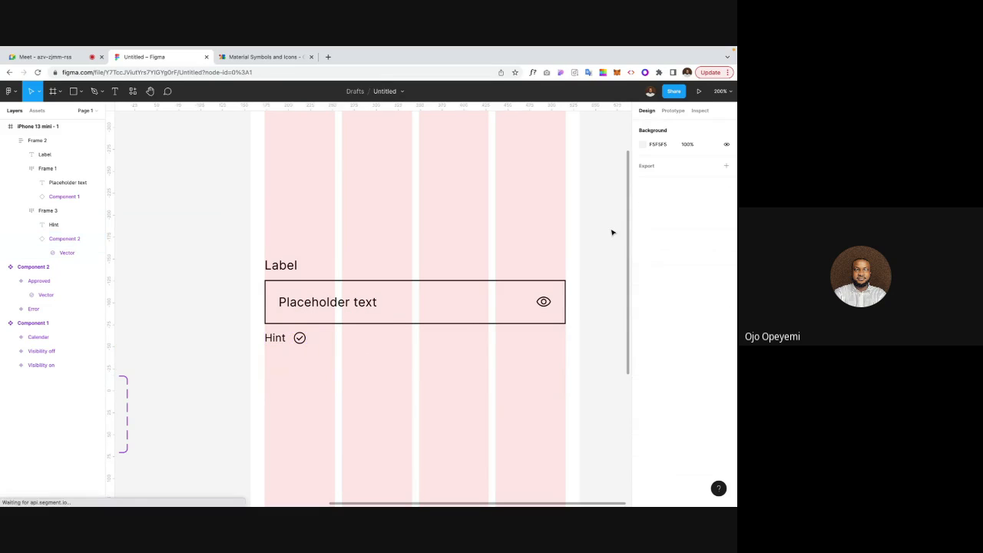
{"action": "left_click", "coordinate": [299, 337]}
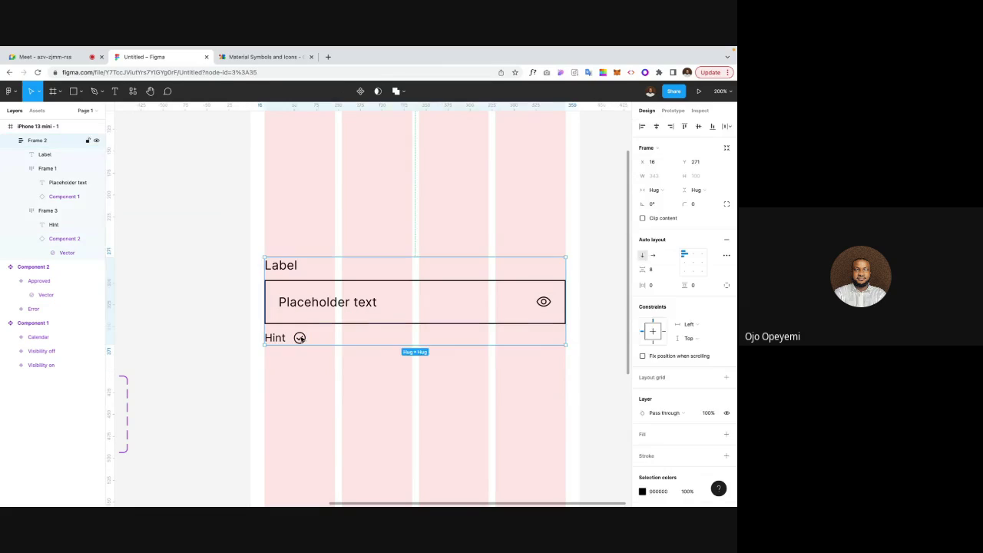
{"action": "left_click", "coordinate": [300, 337]}
{"action": "left_click_drag", "start_coordinate": [299, 337], "coordinate": [270, 337]}
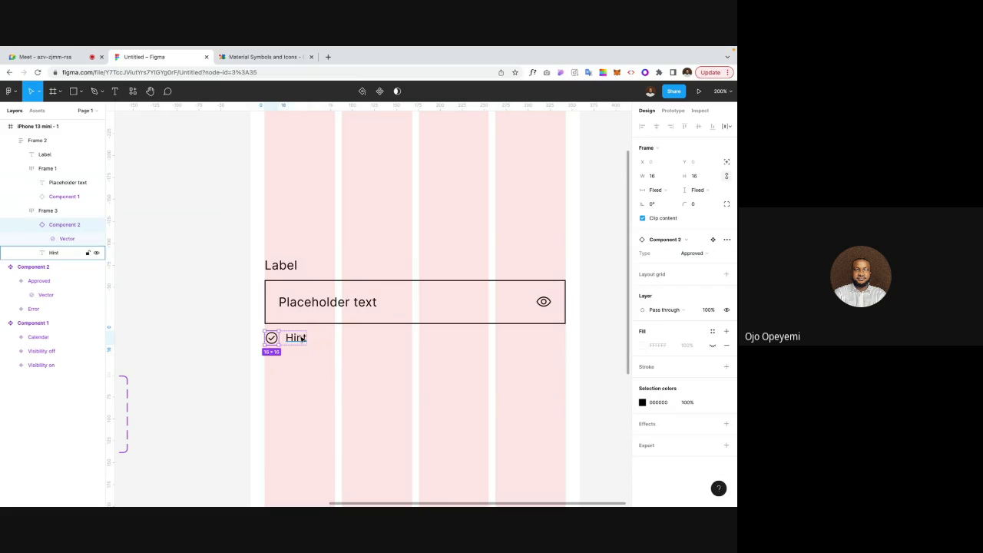
{"action": "left_click", "coordinate": [217, 324]}
{"action": "key", "text": "shift+0"}
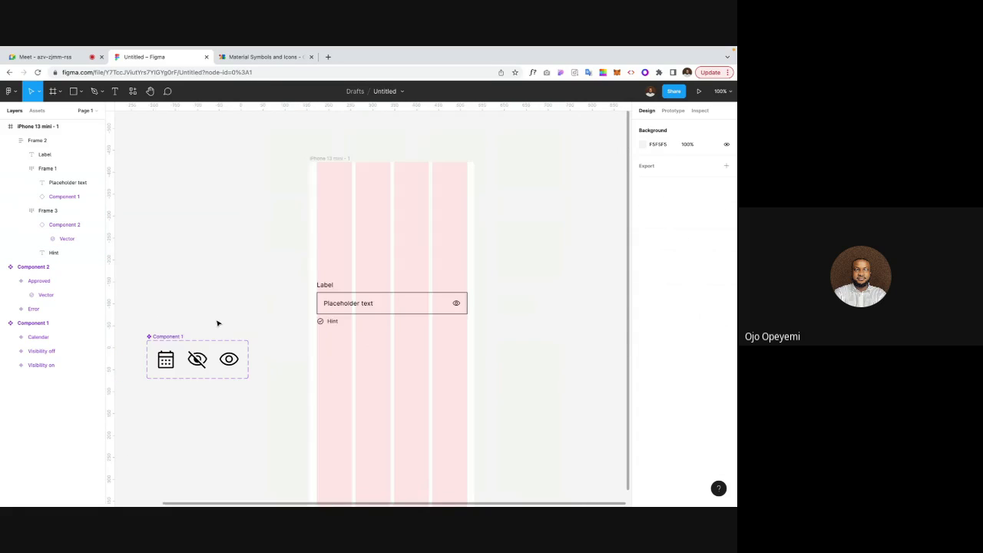
Step: Hide the column layout grid on the iPhone 13 mini frame
{"action": "scroll", "coordinate": [217, 322], "scroll_direction": "left", "scroll_amount": 2}
{"action": "left_click", "coordinate": [382, 318]}
{"action": "left_click", "coordinate": [375, 267]}
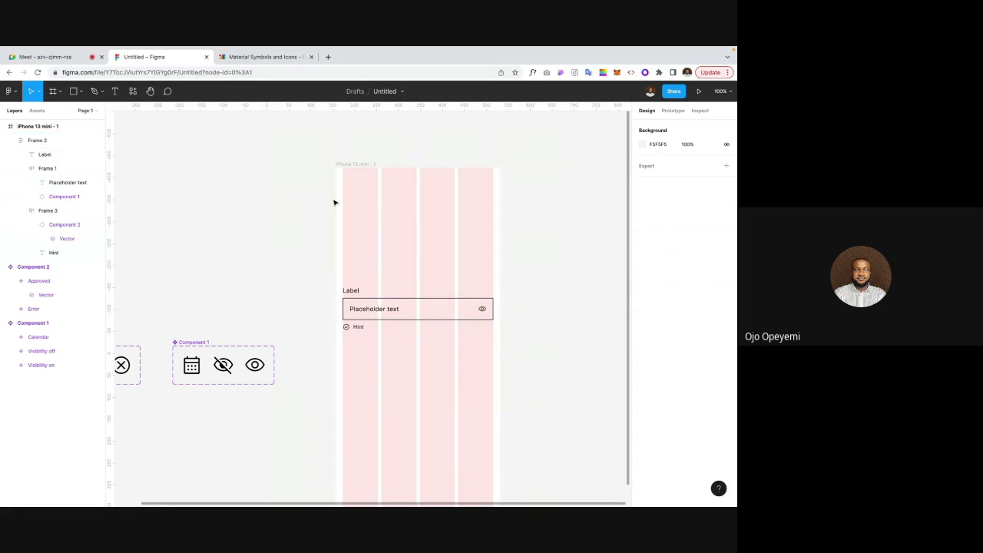
{"action": "left_click", "coordinate": [369, 312]}
{"action": "left_click", "coordinate": [377, 238]}
{"action": "left_click", "coordinate": [354, 165]}
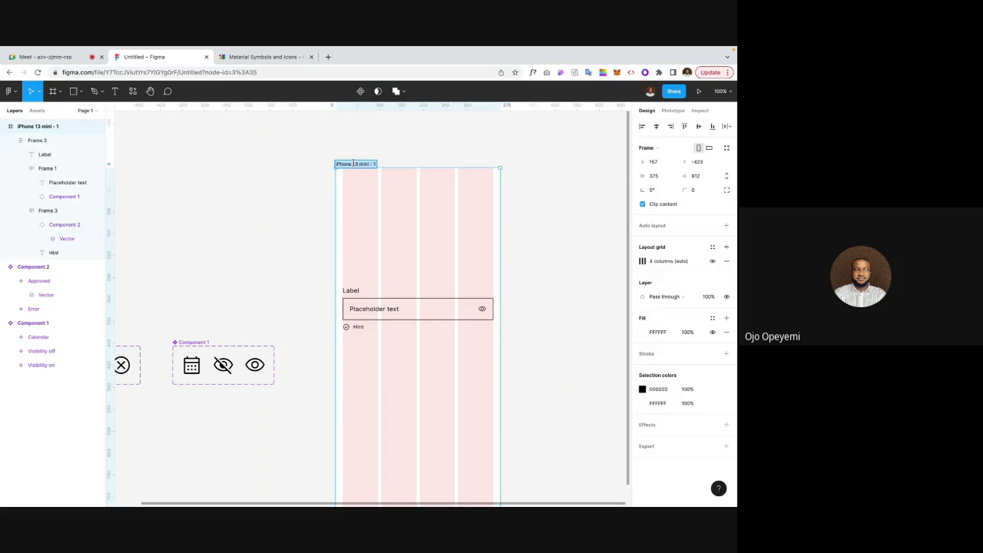
{"action": "left_click", "coordinate": [407, 159]}
{"action": "left_click", "coordinate": [369, 163]}
{"action": "left_click", "coordinate": [390, 318]}
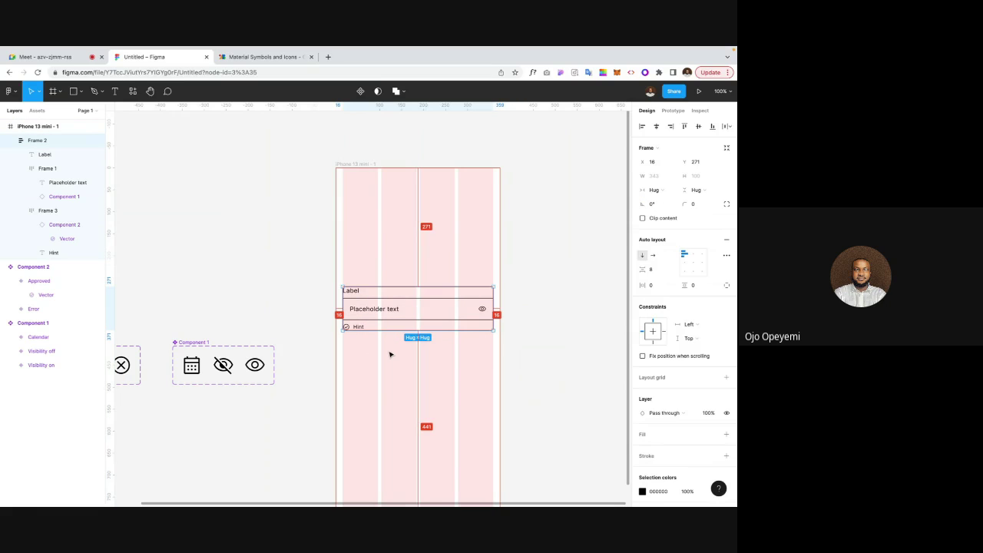
{"action": "left_click", "coordinate": [387, 247]}
{"action": "left_click", "coordinate": [373, 300]}
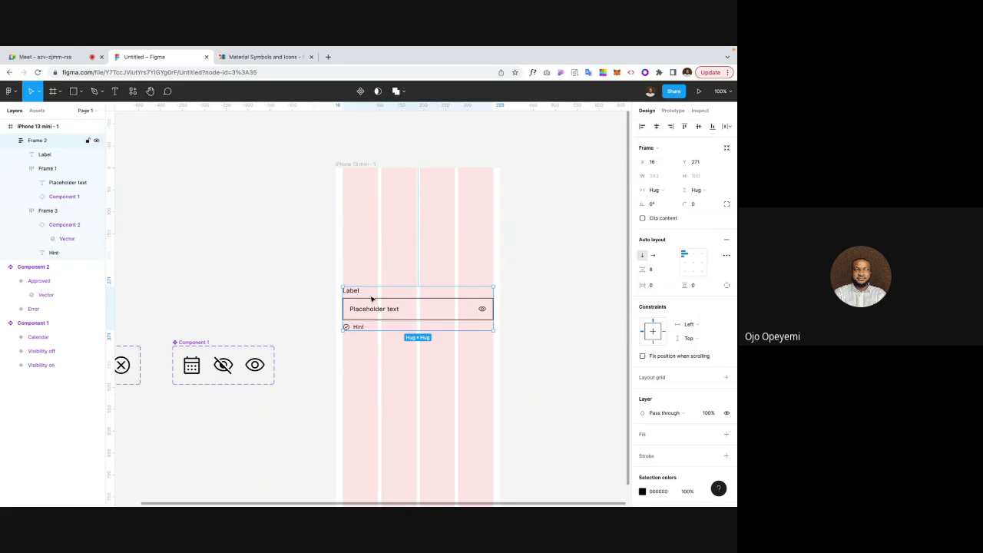
{"action": "left_click", "coordinate": [349, 164]}
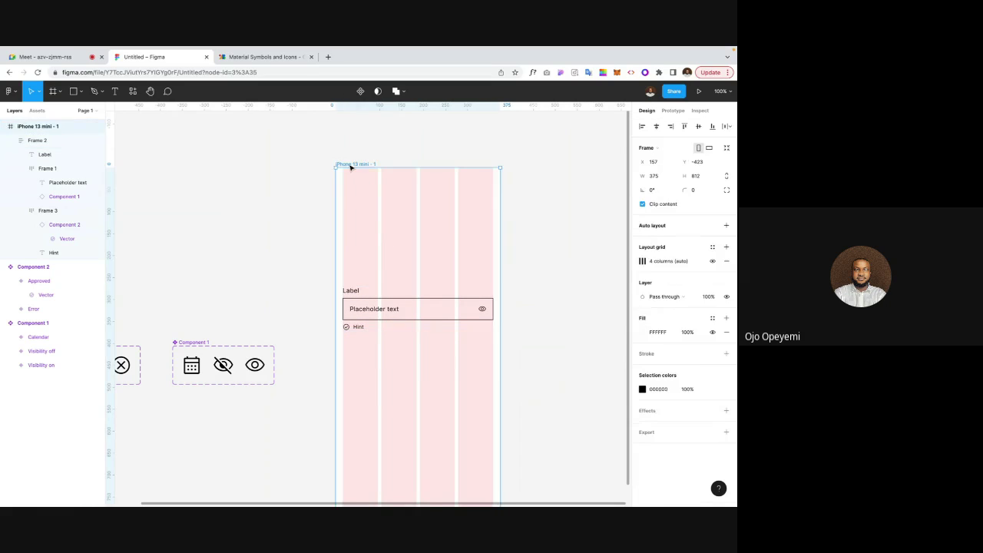
{"action": "left_click", "coordinate": [712, 262]}
{"action": "left_click", "coordinate": [569, 274]}
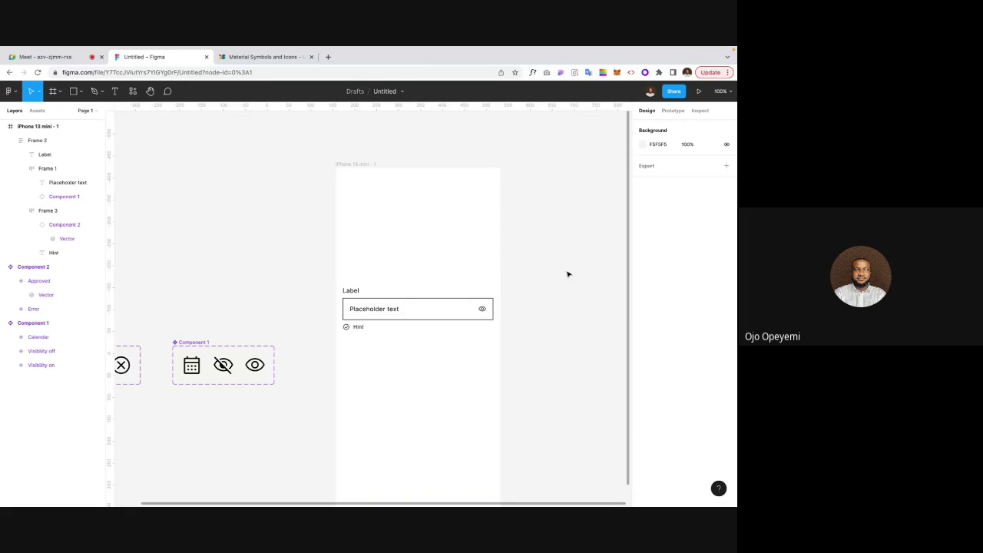
Step: Zoom in on the text input and select the Label text
{"action": "scroll", "coordinate": [568, 274], "scroll_direction": "right", "scroll_amount": 2}
{"action": "left_click", "coordinate": [382, 302]}
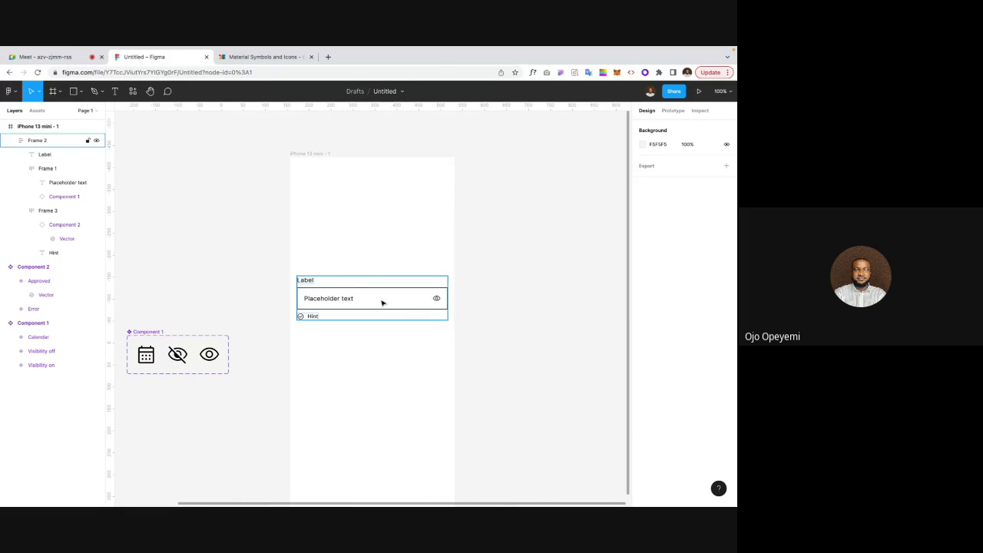
{"action": "left_click", "coordinate": [388, 366]}
{"action": "key", "text": "ctrl+plus"}
{"action": "scroll", "coordinate": [387, 367], "scroll_direction": "right", "scroll_amount": 2}
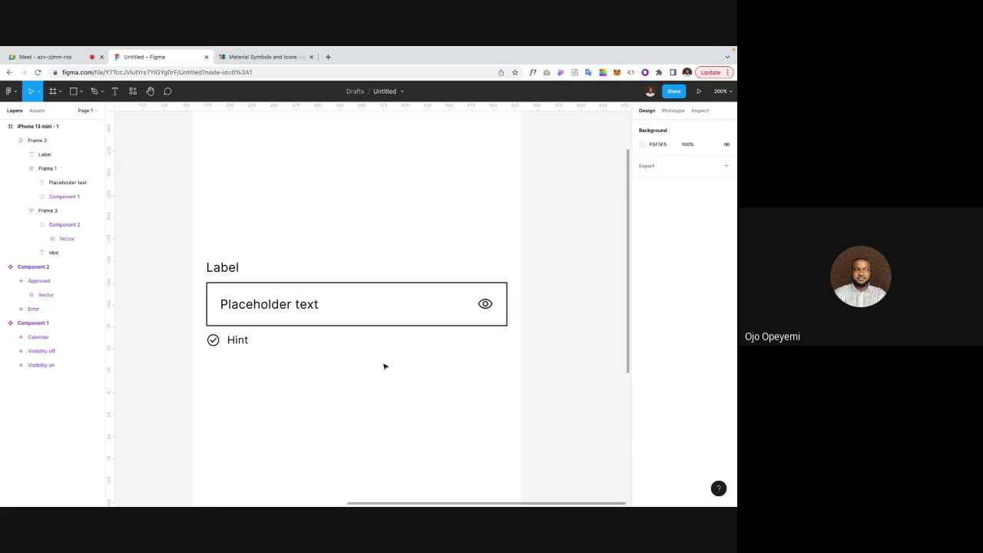
{"action": "scroll", "coordinate": [385, 366], "scroll_direction": "up", "scroll_amount": 2}
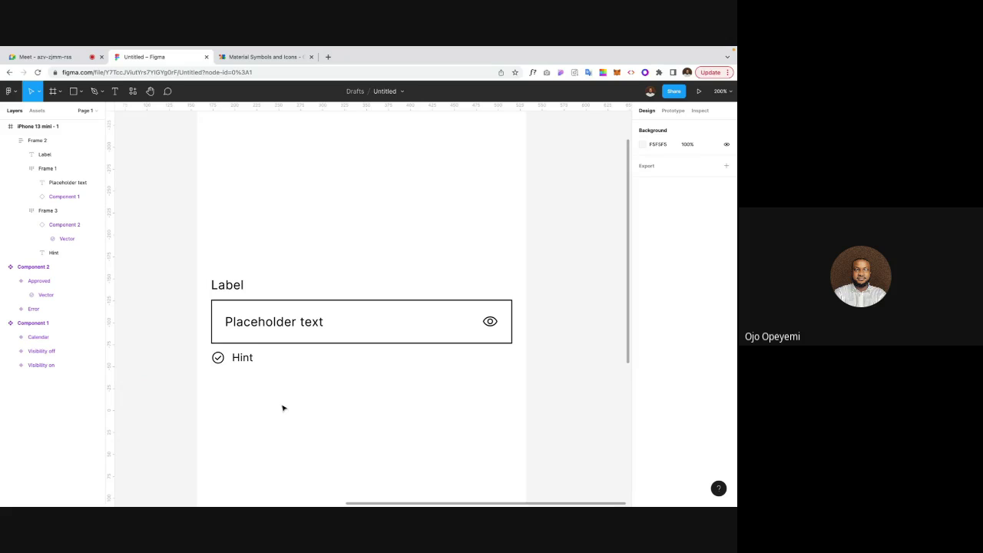
{"action": "scroll", "coordinate": [283, 409], "scroll_direction": "up", "scroll_amount": 2}
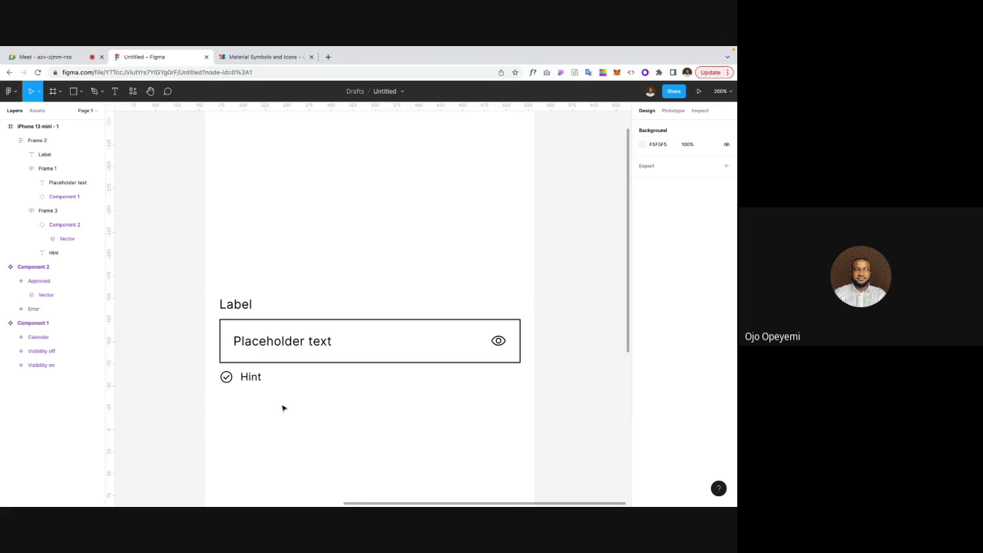
{"action": "double_click", "coordinate": [241, 307]}
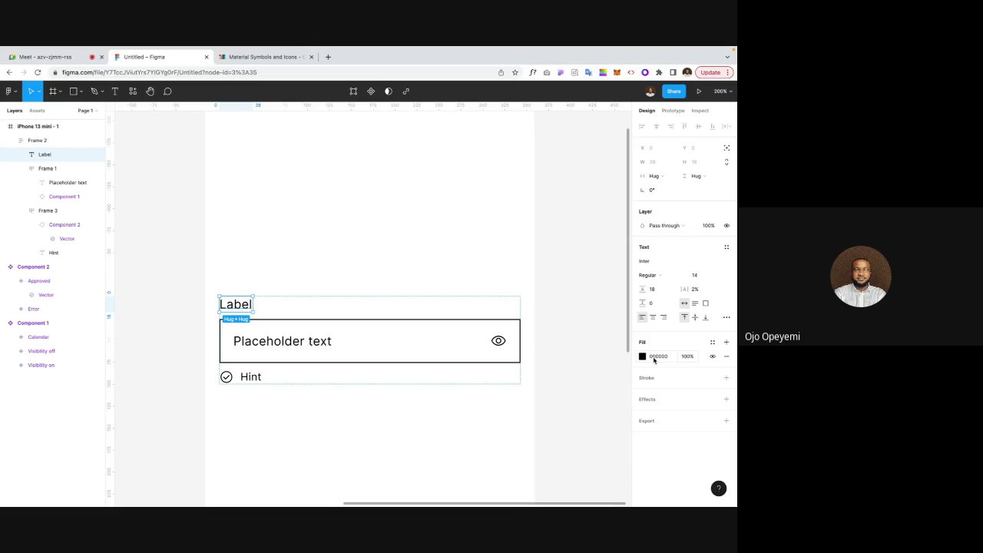
Step: Change the Label text's fill colour value
{"action": "left_click", "coordinate": [653, 358]}
{"action": "type", "text": "212121"}
{"action": "key", "text": "Return"}
Step: Lighten the Placeholder and Hint text fills to grey
{"action": "left_click", "coordinate": [318, 338]}
{"action": "left_click", "coordinate": [296, 346]}
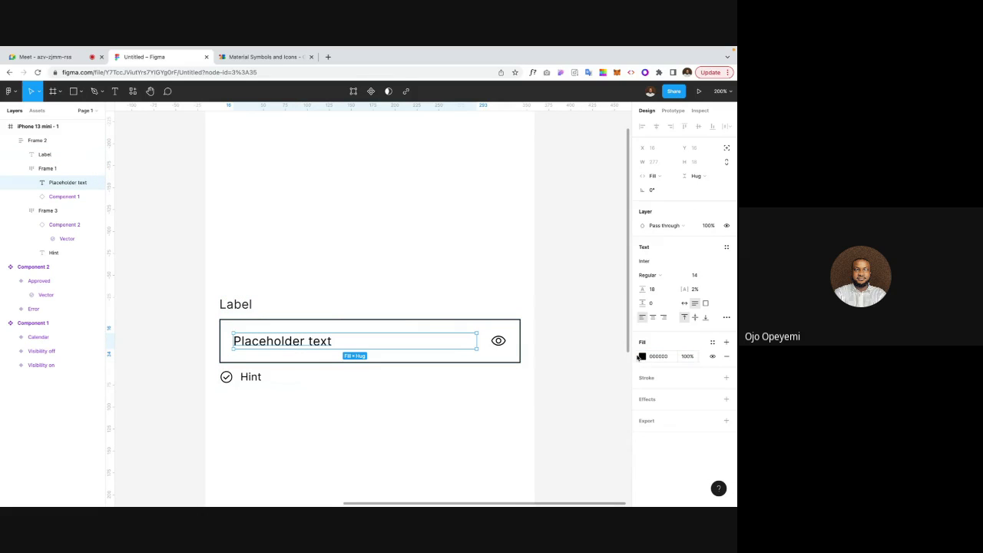
{"action": "left_click", "coordinate": [643, 356]}
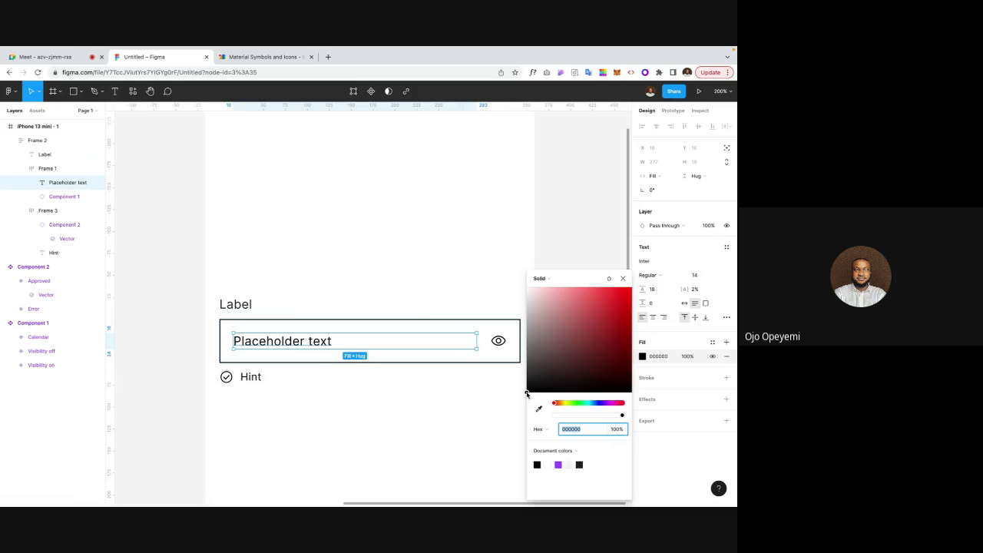
{"action": "left_click_drag", "start_coordinate": [526, 392], "coordinate": [507, 317]}
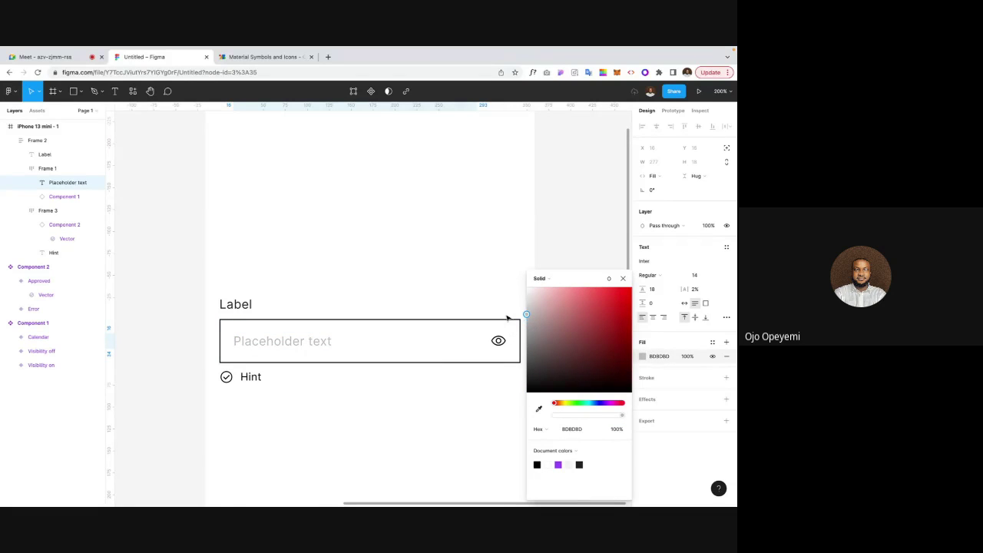
{"action": "double_click", "coordinate": [249, 379]}
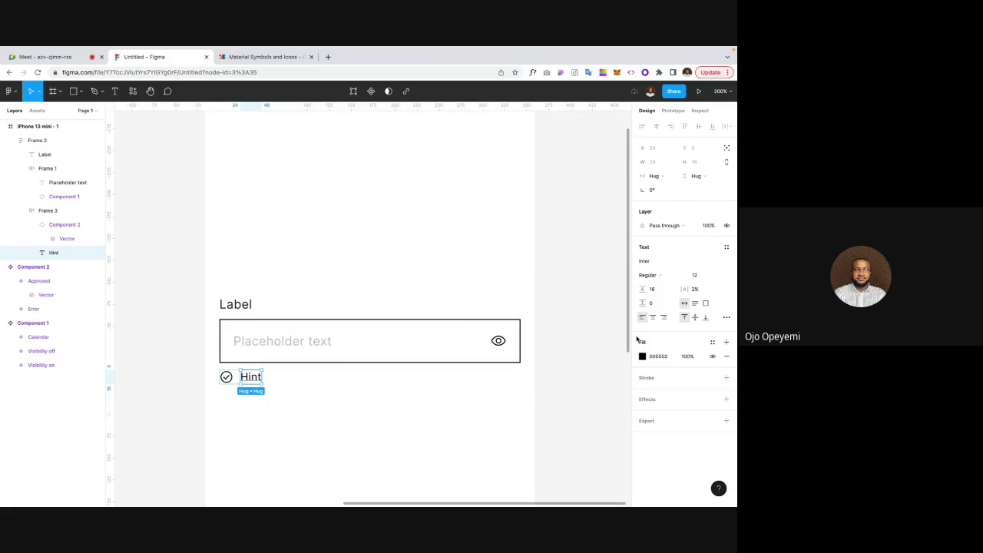
{"action": "left_click", "coordinate": [642, 357]}
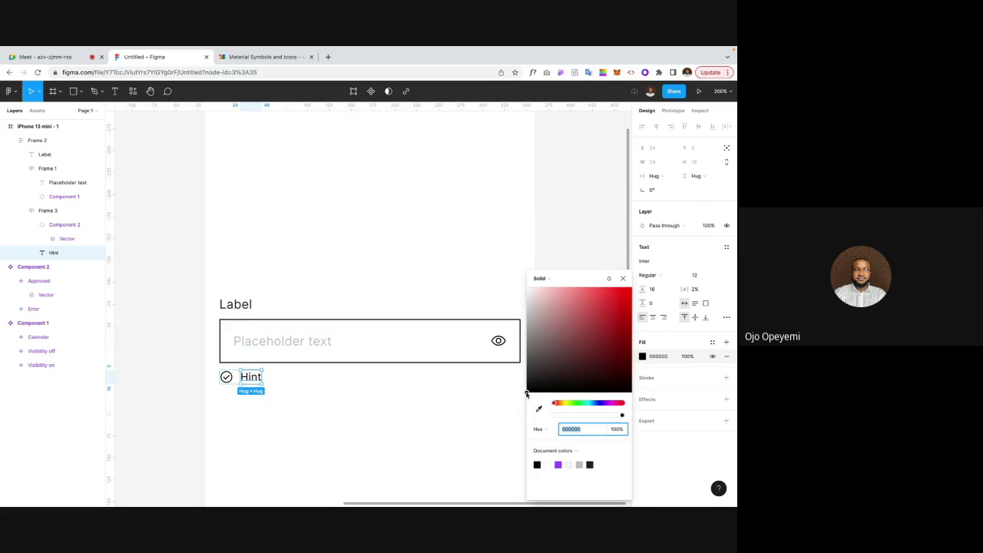
{"action": "left_click_drag", "start_coordinate": [526, 393], "coordinate": [513, 338]}
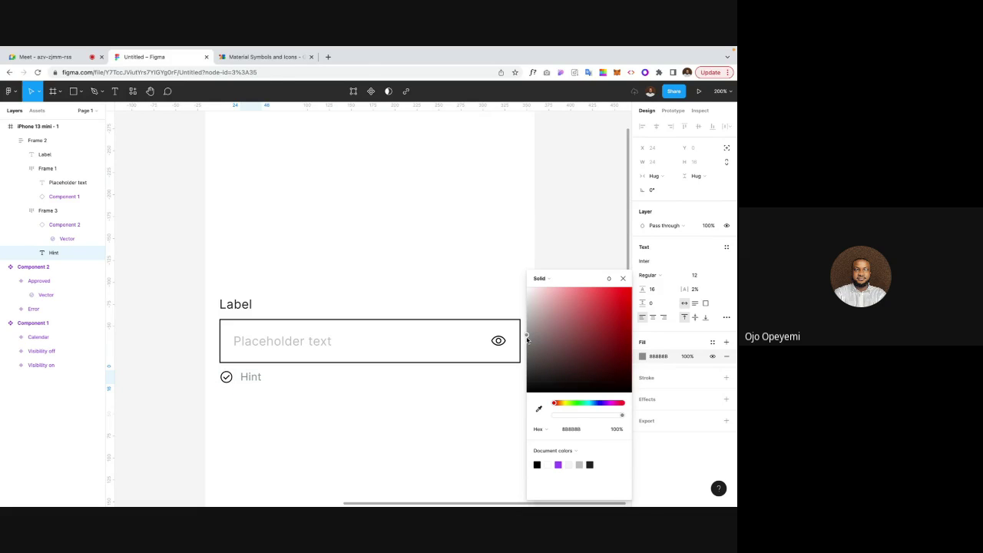
Step: Recolour the eye icon inside the input to a soft grey 6F6F6F
{"action": "left_click", "coordinate": [229, 380]}
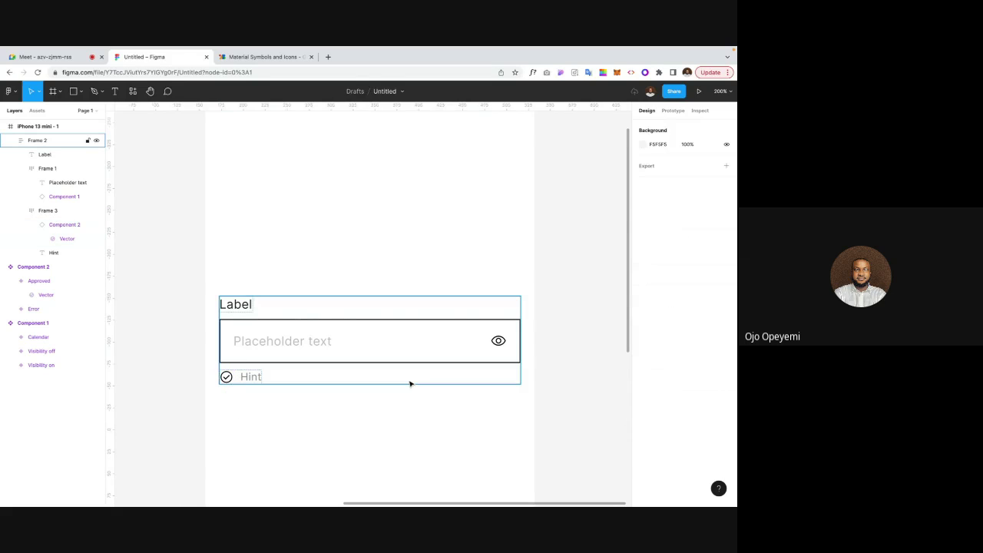
{"action": "left_click", "coordinate": [498, 342]}
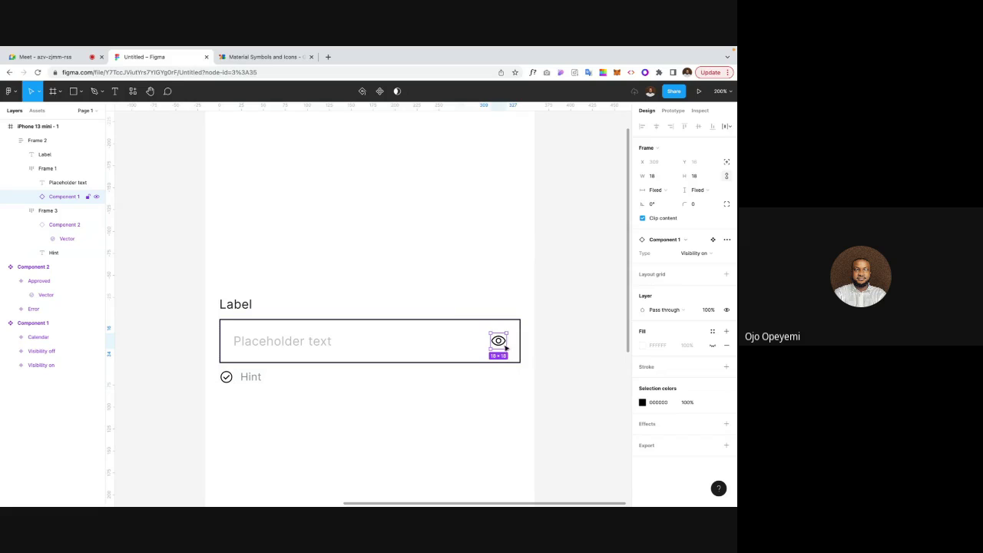
{"action": "left_click", "coordinate": [642, 402]}
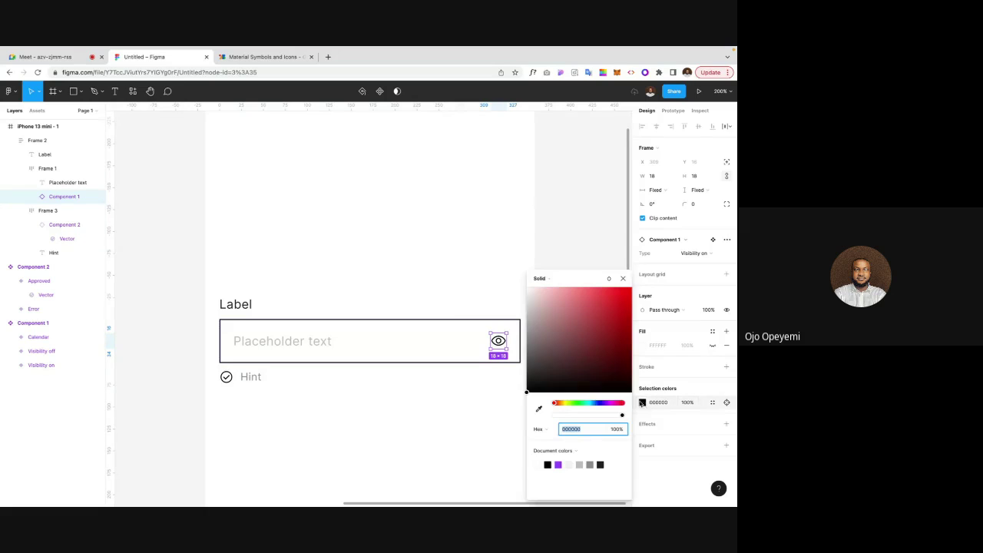
{"action": "left_click_drag", "start_coordinate": [526, 393], "coordinate": [517, 351]}
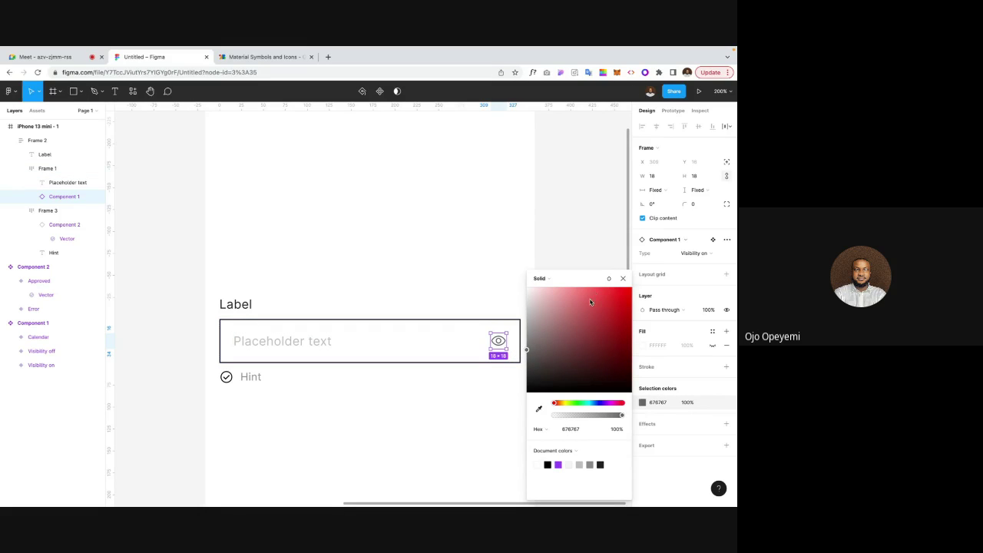
{"action": "left_click", "coordinate": [527, 346]}
Step: Change the input box's border colour to light grey D2D2D2
{"action": "left_click", "coordinate": [624, 280]}
{"action": "left_click", "coordinate": [572, 327]}
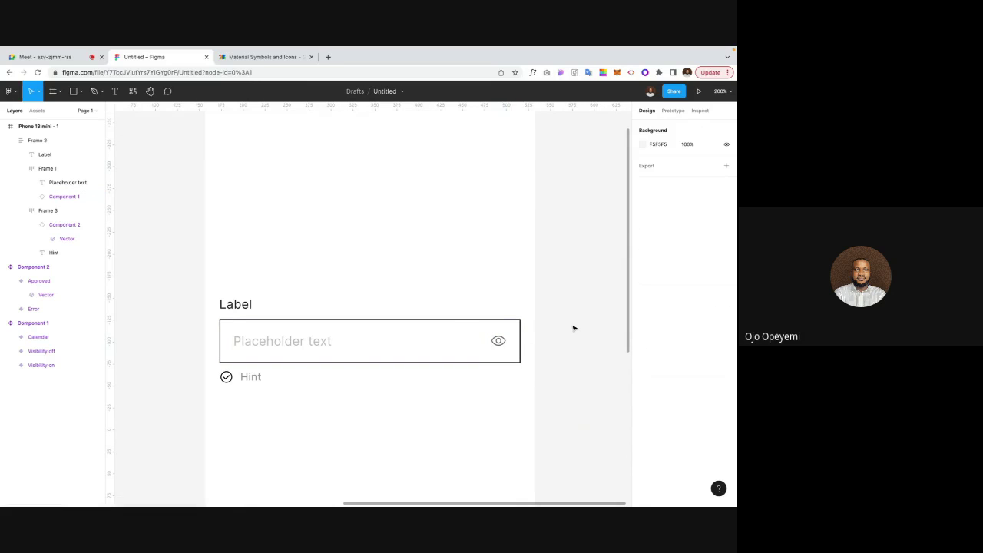
{"action": "double_click", "coordinate": [453, 320]}
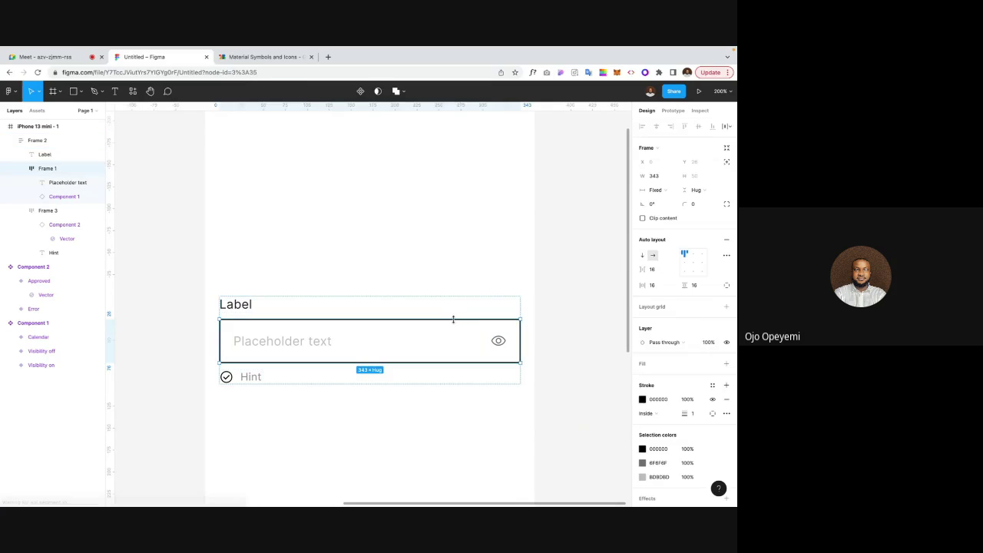
{"action": "left_click", "coordinate": [642, 399]}
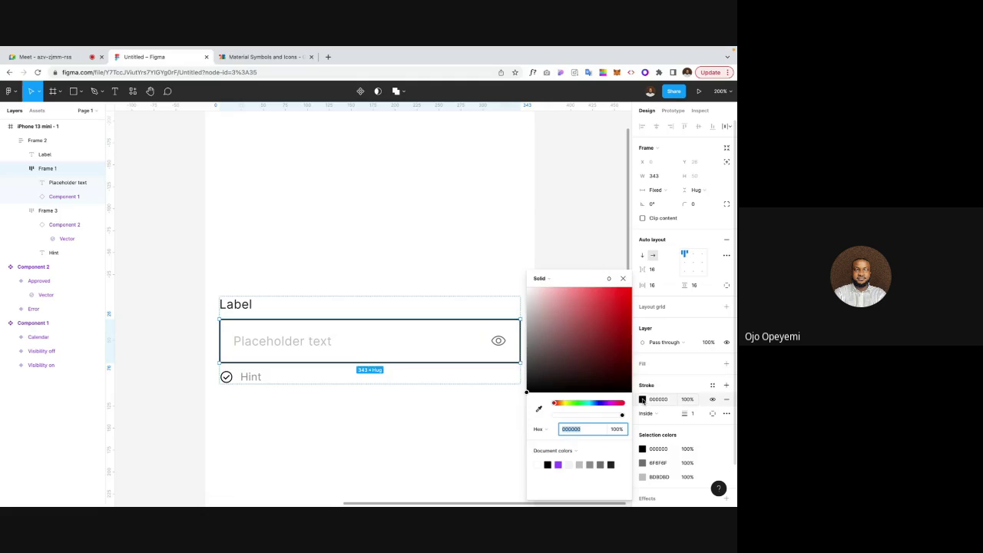
{"action": "left_click_drag", "start_coordinate": [527, 392], "coordinate": [505, 319]}
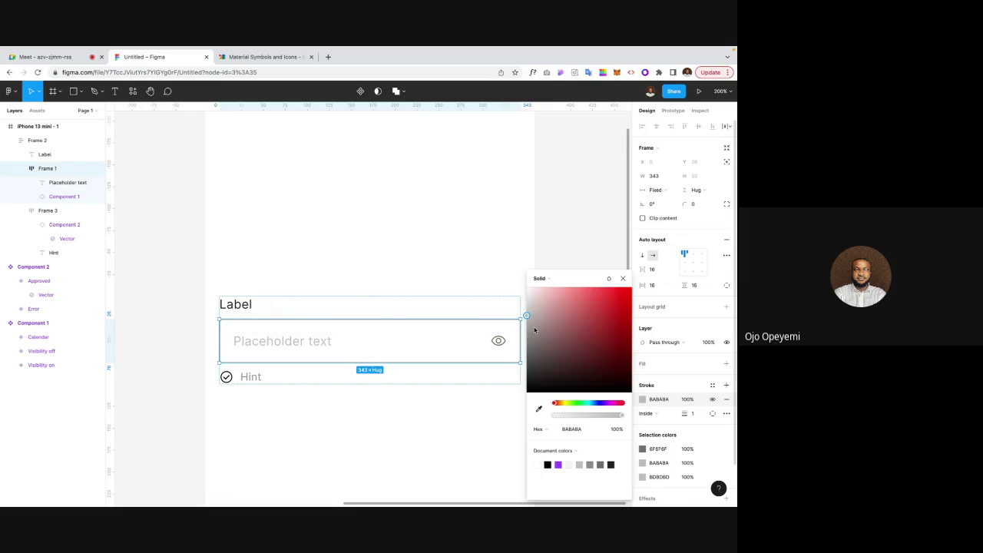
{"action": "left_click_drag", "start_coordinate": [527, 317], "coordinate": [526, 310]}
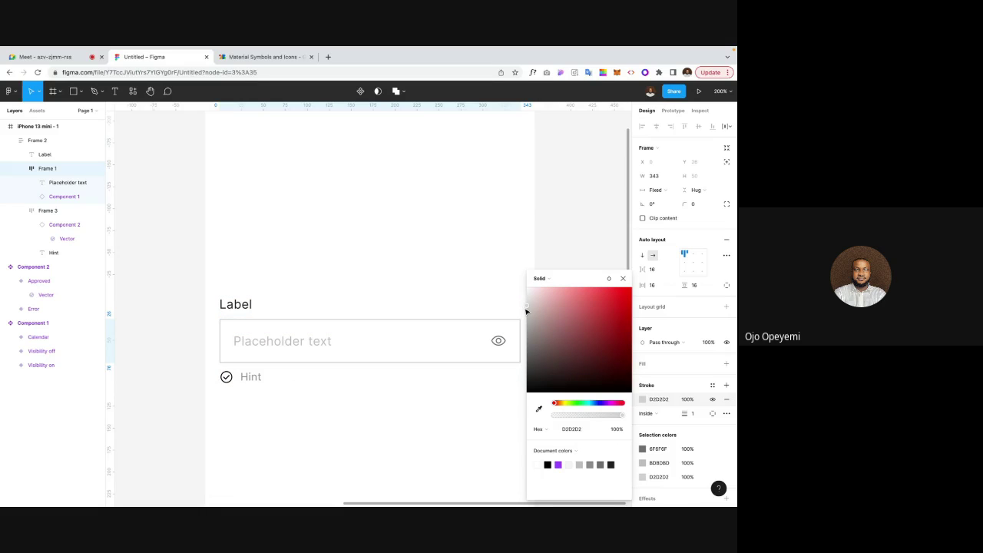
{"action": "left_click", "coordinate": [623, 278]}
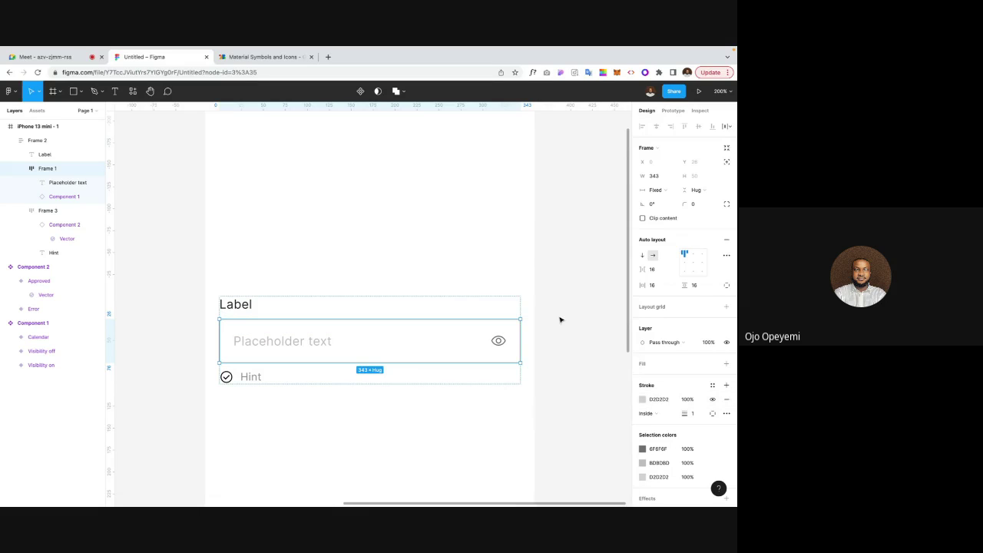
Step: Set the input box's corner radius to 8
{"action": "left_click", "coordinate": [694, 206]}
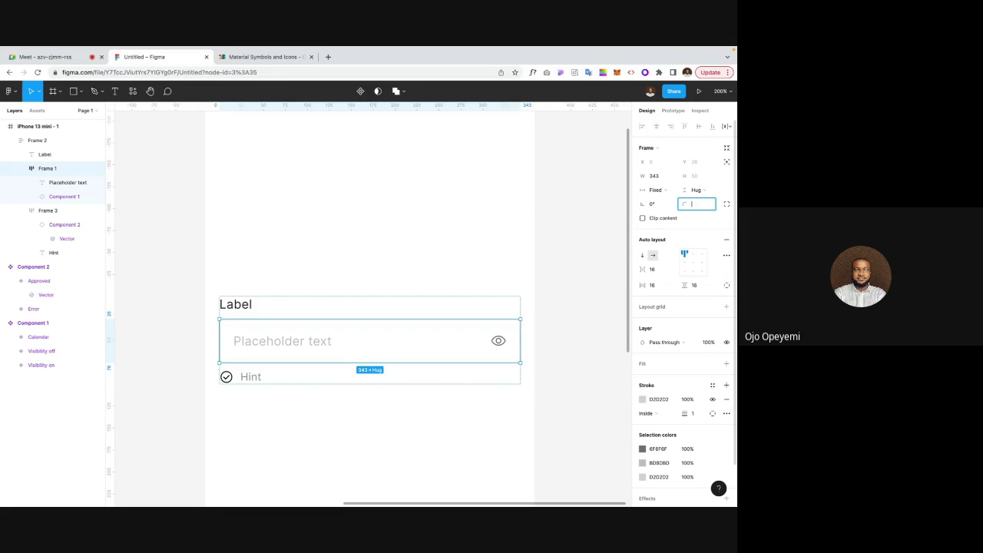
{"action": "type", "text": "8"}
{"action": "key", "text": "Return"}
{"action": "left_click", "coordinate": [696, 208]}
{"action": "key", "text": "Return"}
{"action": "left_click", "coordinate": [601, 242]}
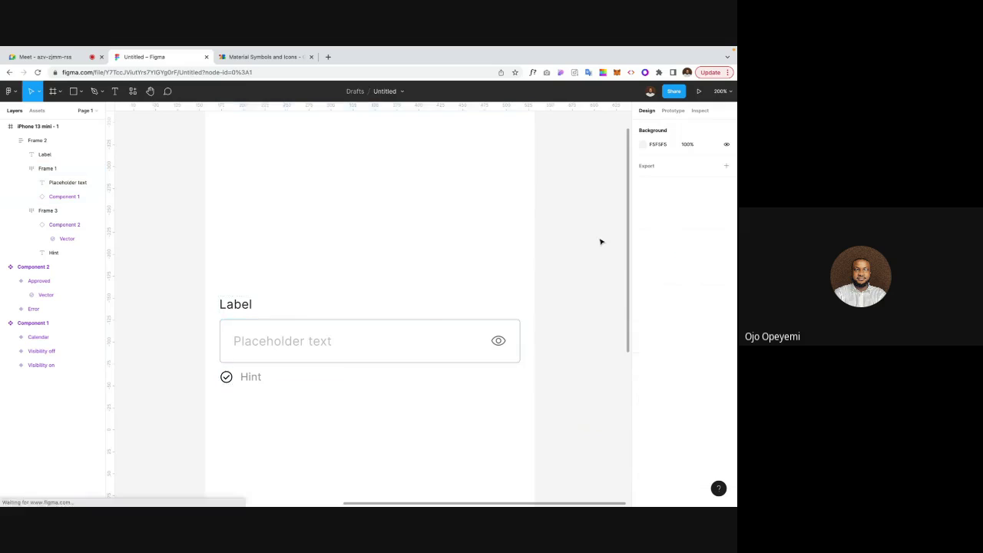
Step: Move the Label/input group slightly higher inside the iPhone frame
{"action": "key", "text": "shift+0"}
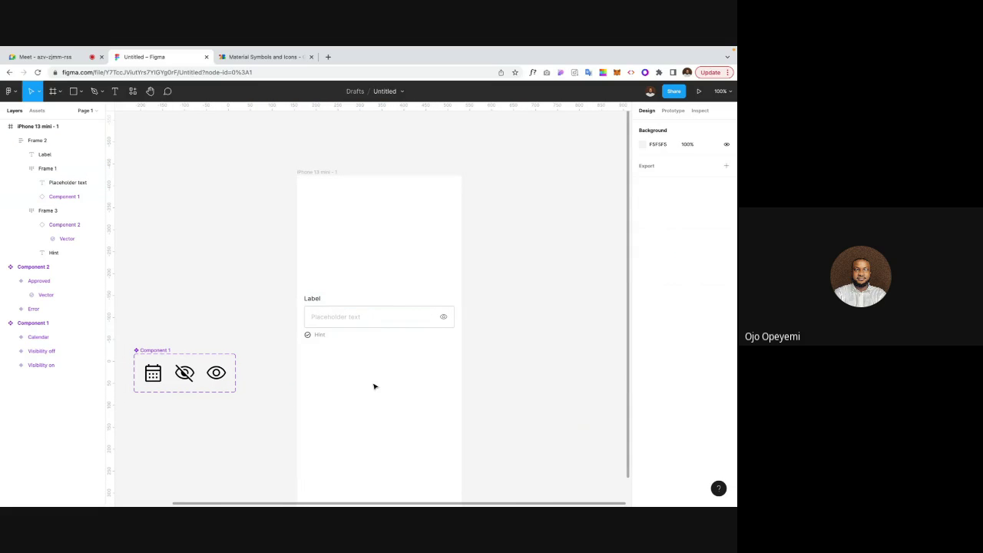
{"action": "key", "text": "ctrl+equal"}
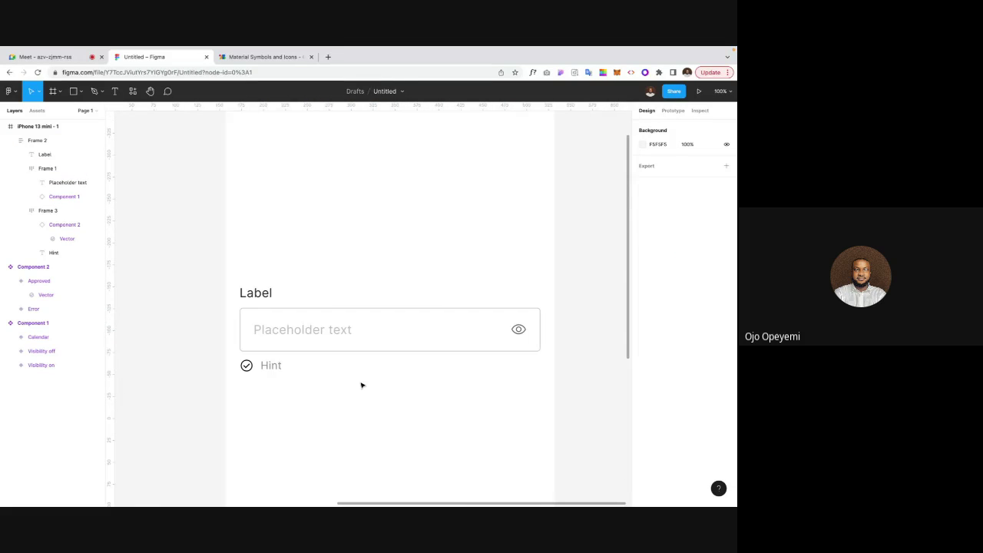
{"action": "key", "text": "ctrl+minus"}
{"action": "scroll", "coordinate": [361, 384], "scroll_direction": "left", "scroll_amount": 3}
{"action": "scroll", "coordinate": [361, 384], "scroll_direction": "down", "scroll_amount": 2}
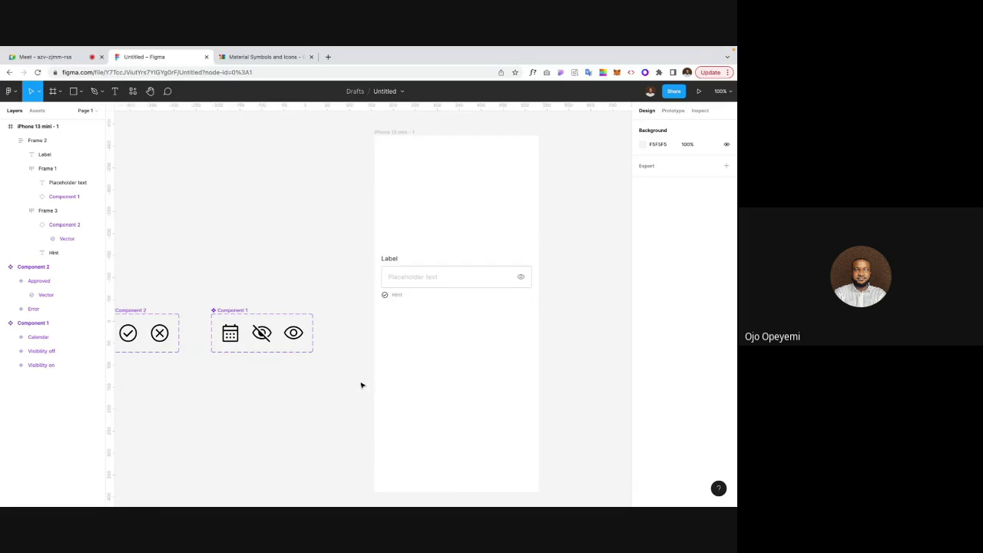
{"action": "left_click", "coordinate": [421, 286]}
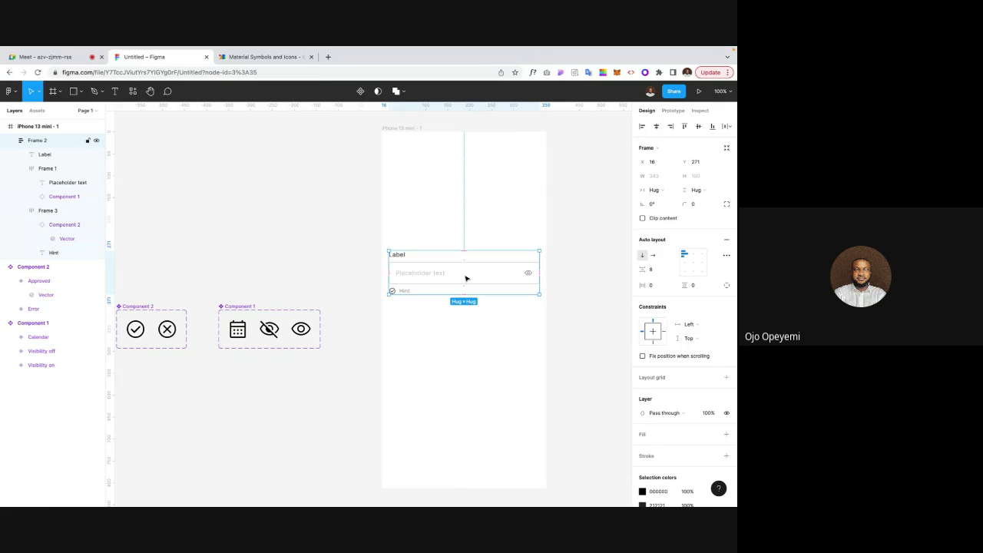
{"action": "left_click", "coordinate": [491, 351]}
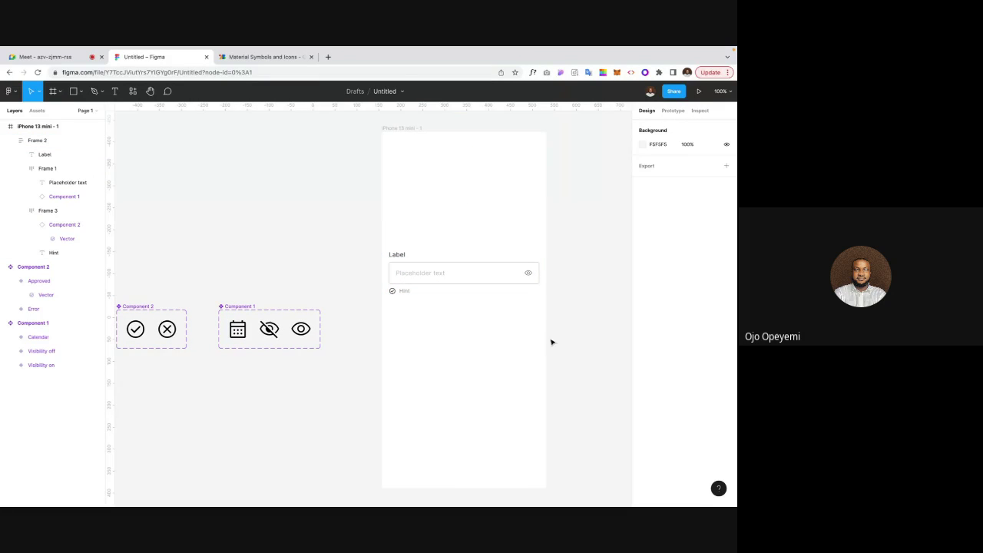
{"action": "scroll", "coordinate": [569, 340], "scroll_direction": "left", "scroll_amount": 3}
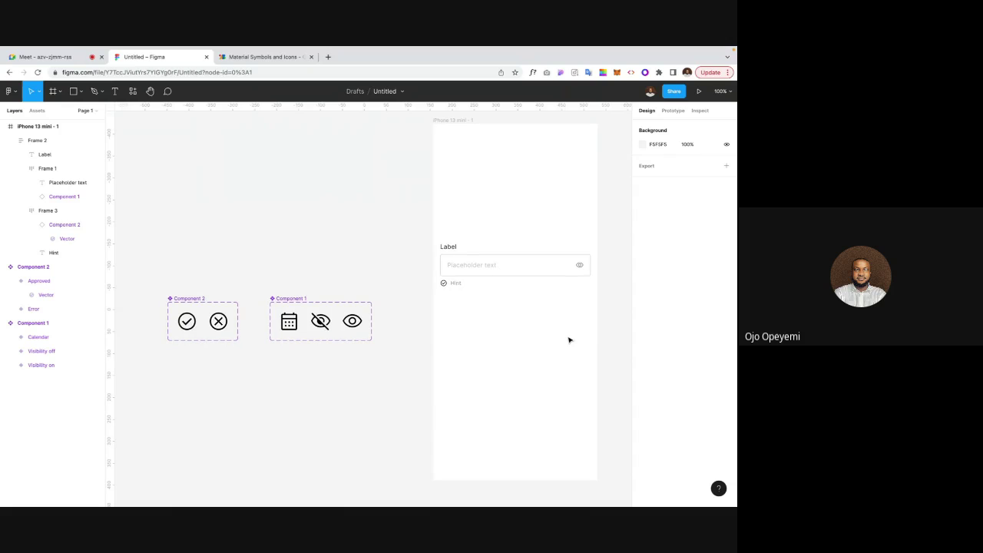
{"action": "scroll", "coordinate": [569, 340], "scroll_direction": "right", "scroll_amount": 5}
{"action": "scroll", "coordinate": [569, 340], "scroll_direction": "up", "scroll_amount": 2}
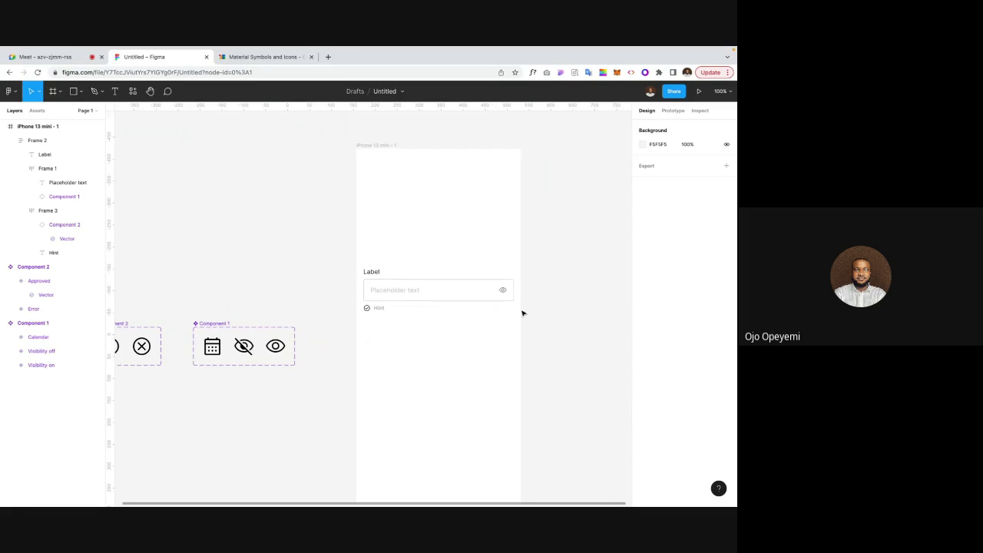
{"action": "scroll", "coordinate": [433, 307], "scroll_direction": "right", "scroll_amount": 2}
{"action": "scroll", "coordinate": [433, 308], "scroll_direction": "down", "scroll_amount": 2}
{"action": "left_click", "coordinate": [409, 284]}
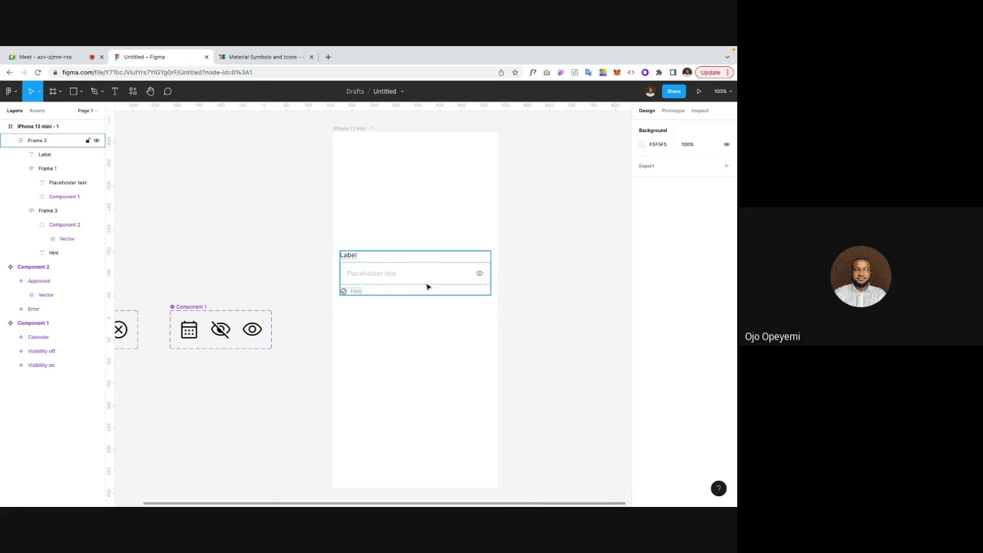
{"action": "left_click_drag", "start_coordinate": [407, 285], "coordinate": [408, 328]}
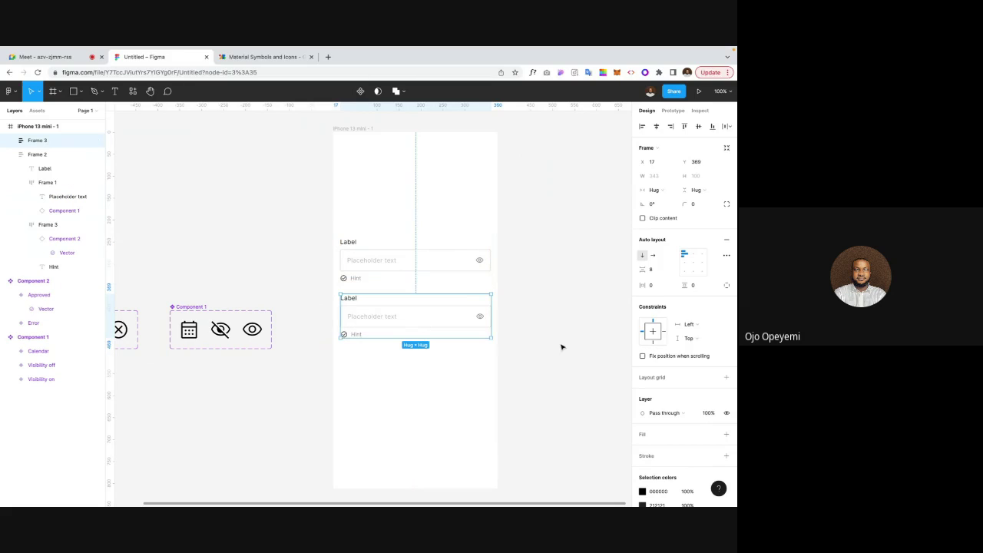
Step: Delete the trial copy of the input group, keeping only the original
{"action": "left_click", "coordinate": [561, 345]}
{"action": "scroll", "coordinate": [561, 344], "scroll_direction": "right", "scroll_amount": 5}
{"action": "scroll", "coordinate": [562, 344], "scroll_direction": "up", "scroll_amount": 1}
{"action": "scroll", "coordinate": [561, 345], "scroll_direction": "right", "scroll_amount": 4}
{"action": "scroll", "coordinate": [476, 342], "scroll_direction": "left", "scroll_amount": 4}
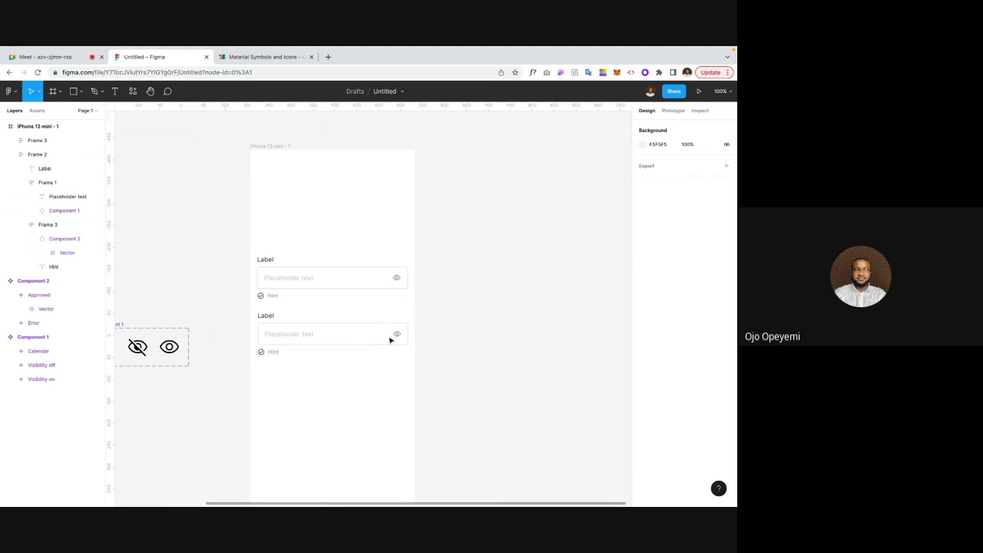
{"action": "left_click", "coordinate": [331, 343]}
{"action": "key", "text": "Delete"}
{"action": "scroll", "coordinate": [329, 322], "scroll_direction": "left", "scroll_amount": 2}
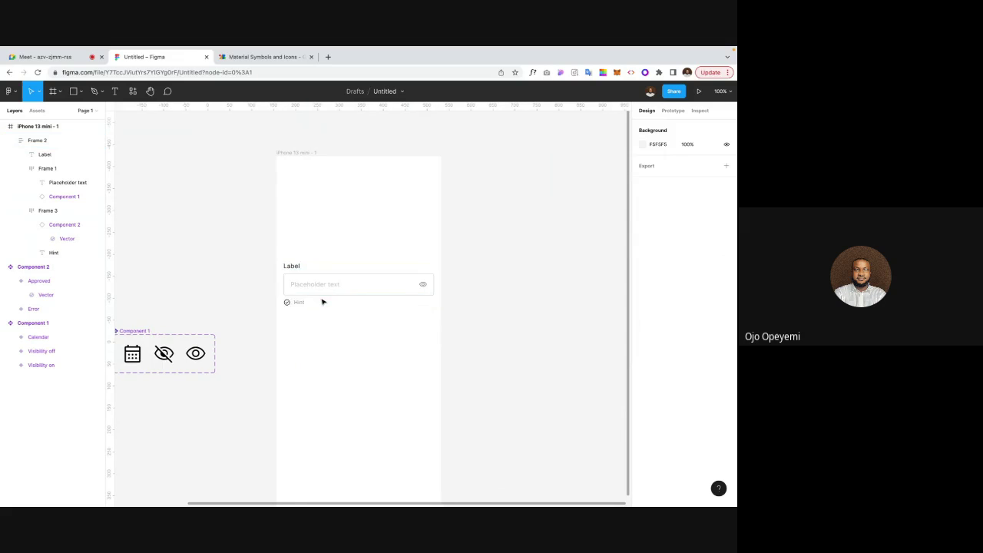
{"action": "scroll", "coordinate": [322, 300], "scroll_direction": "left", "scroll_amount": 2}
{"action": "scroll", "coordinate": [322, 300], "scroll_direction": "down", "scroll_amount": 1}
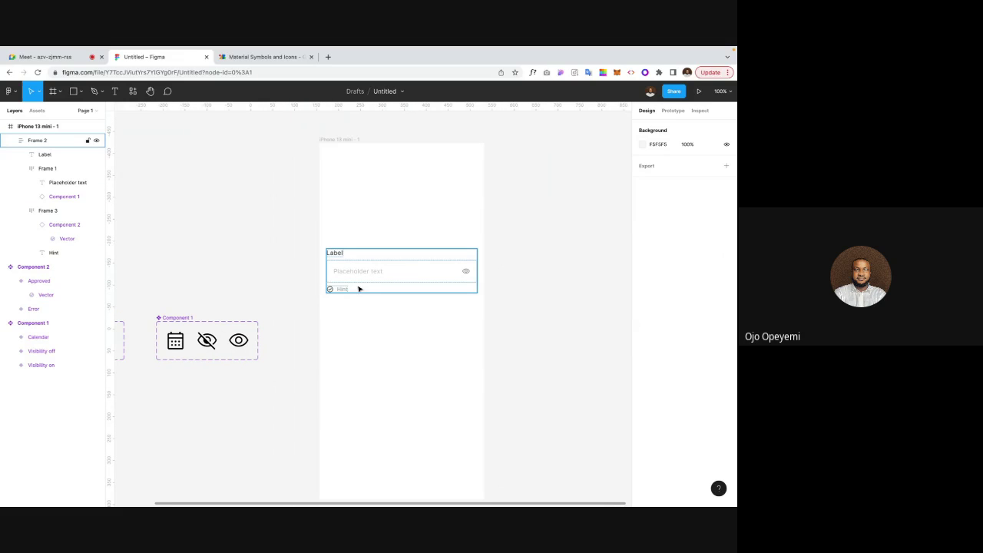
{"action": "left_click", "coordinate": [338, 305]}
{"action": "left_click", "coordinate": [353, 276]}
{"action": "left_click", "coordinate": [413, 351]}
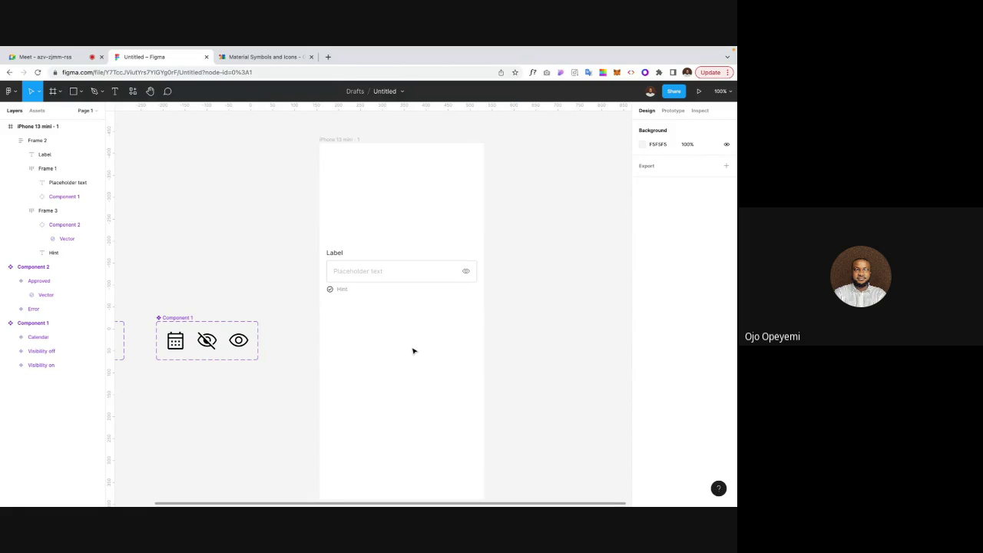
{"action": "scroll", "coordinate": [413, 351], "scroll_direction": "left", "scroll_amount": 3}
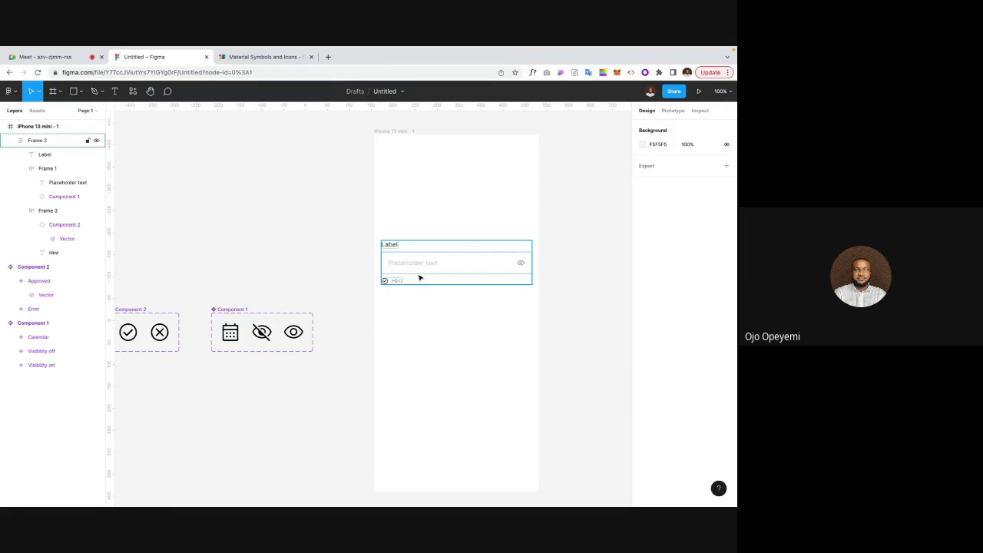
{"action": "scroll", "coordinate": [419, 277], "scroll_direction": "left", "scroll_amount": 2}
{"action": "scroll", "coordinate": [419, 277], "scroll_direction": "left", "scroll_amount": 2}
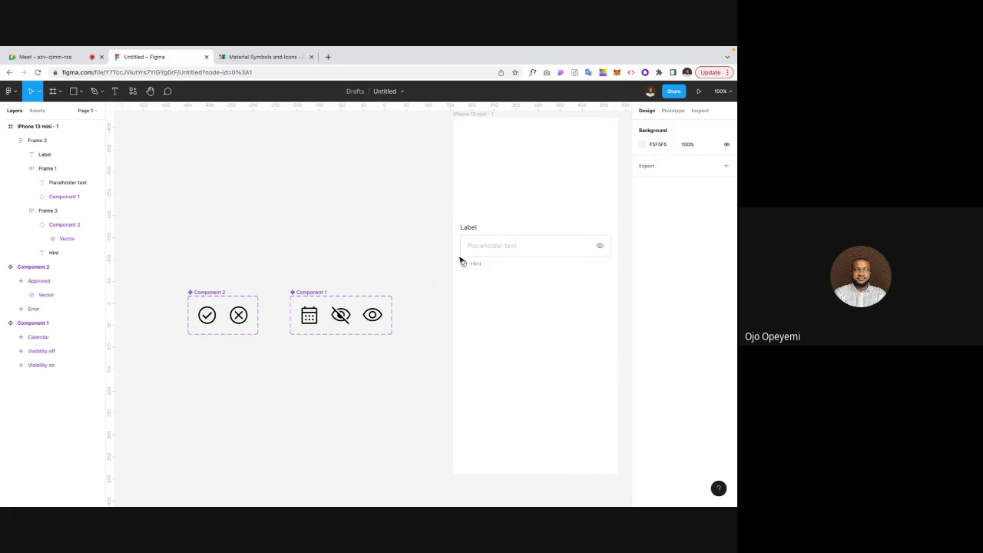
{"action": "left_click", "coordinate": [521, 245]}
Step: Drag Frame 2 out of the iPhone frame to the canvas beneath Component 1 and 2
{"action": "left_click_drag", "start_coordinate": [535, 250], "coordinate": [265, 375]}
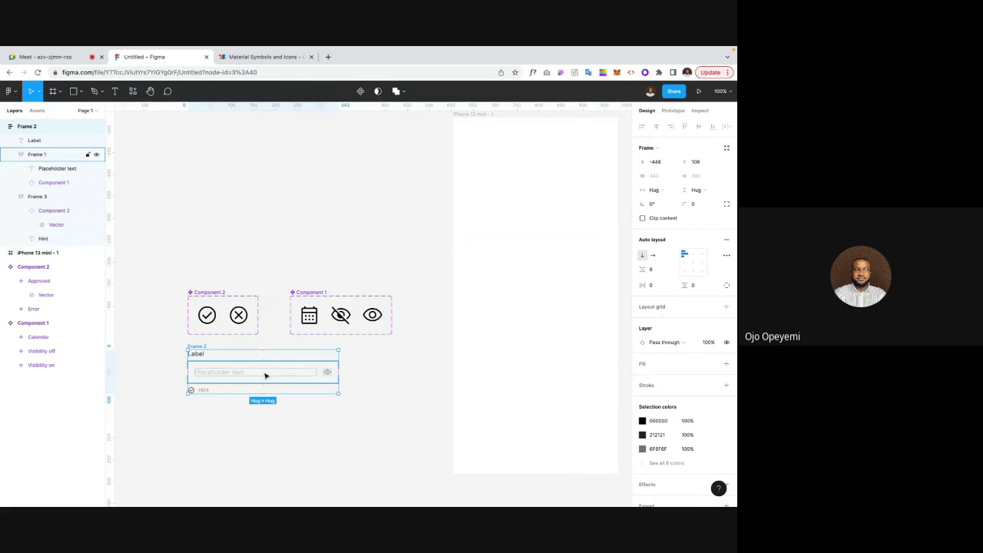
{"action": "scroll", "coordinate": [266, 376], "scroll_direction": "left", "scroll_amount": 2}
{"action": "scroll", "coordinate": [179, 373], "scroll_direction": "left", "scroll_amount": 1}
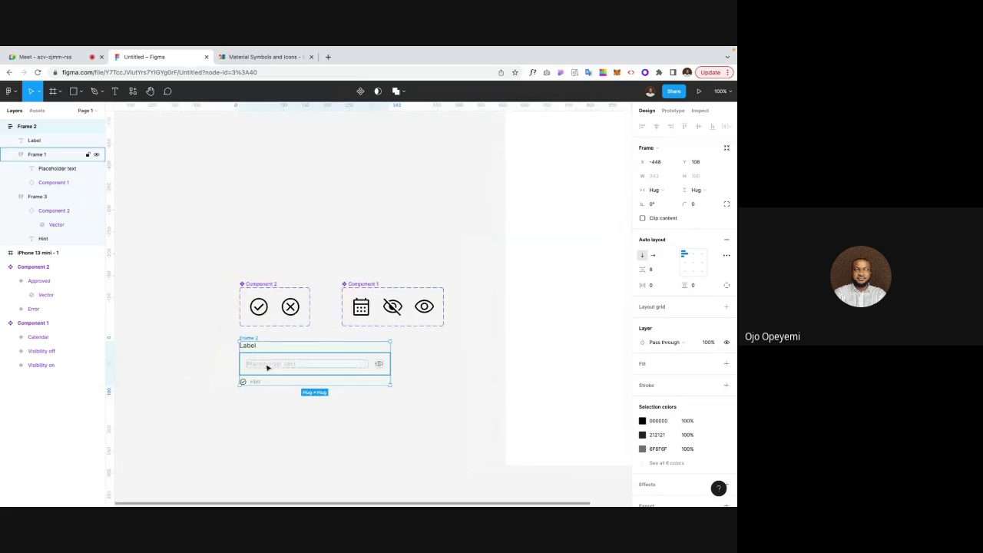
{"action": "left_click_drag", "start_coordinate": [298, 366], "coordinate": [299, 376]}
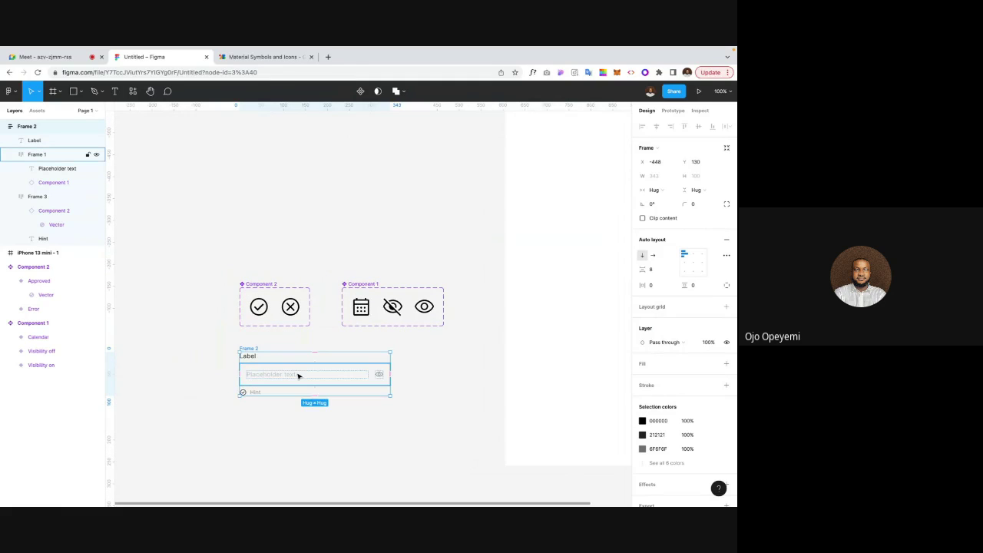
{"action": "left_click", "coordinate": [206, 357]}
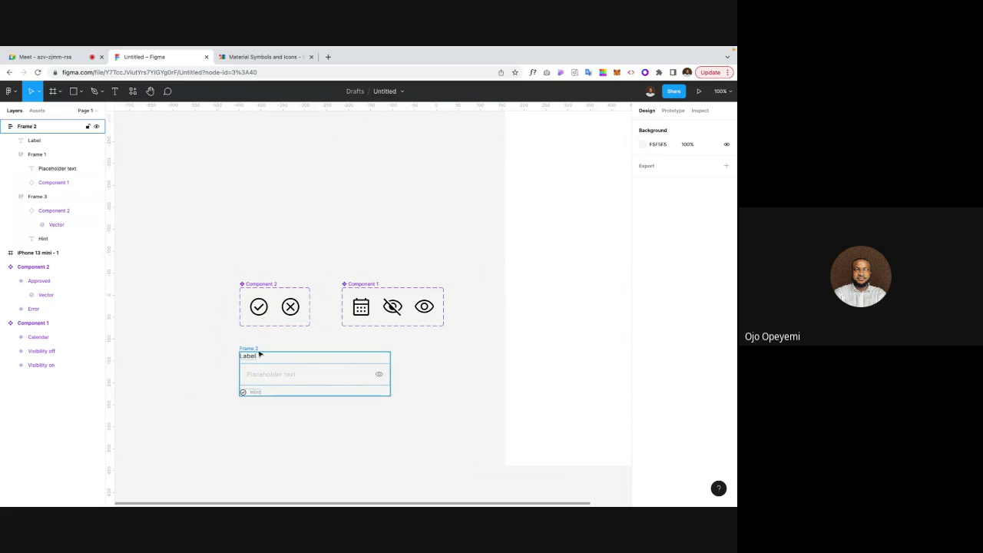
{"action": "left_click", "coordinate": [260, 354]}
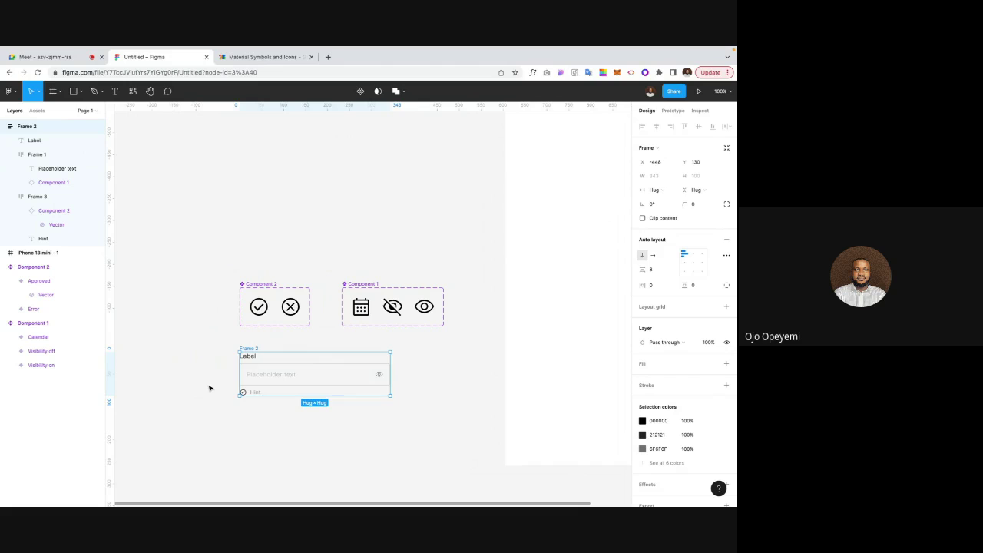
{"action": "left_click", "coordinate": [238, 425]}
{"action": "scroll", "coordinate": [239, 425], "scroll_direction": "up", "scroll_amount": 1}
{"action": "scroll", "coordinate": [239, 424], "scroll_direction": "left", "scroll_amount": 1}
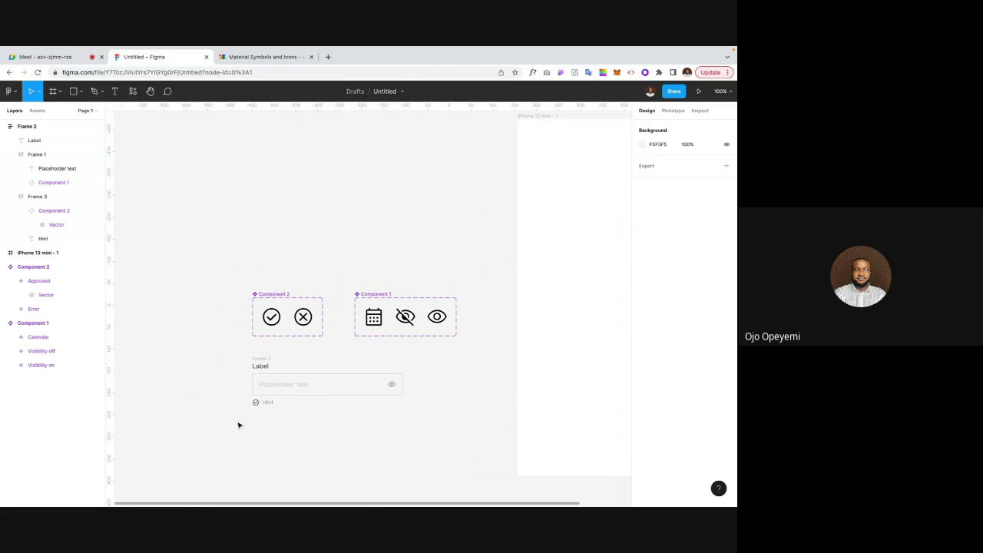
{"action": "left_click", "coordinate": [268, 360]}
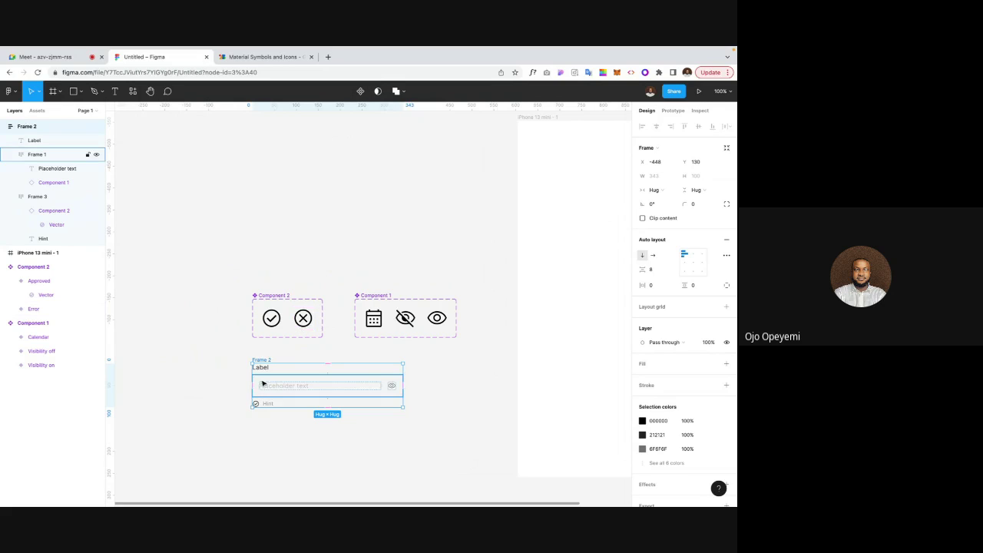
Step: Convert the Frame 2 text-field group into a component
{"action": "left_click", "coordinate": [361, 90]}
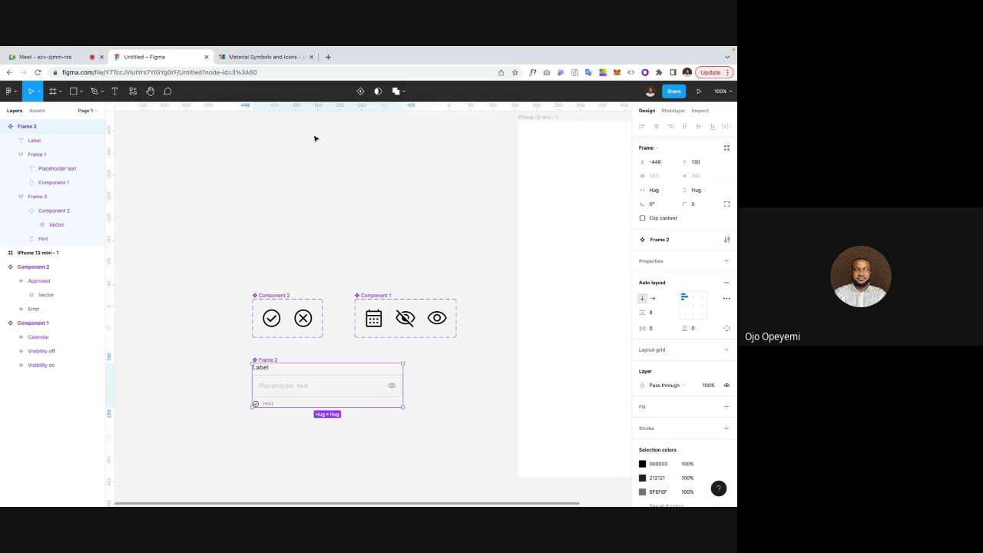
{"action": "key", "text": "ctrl+z"}
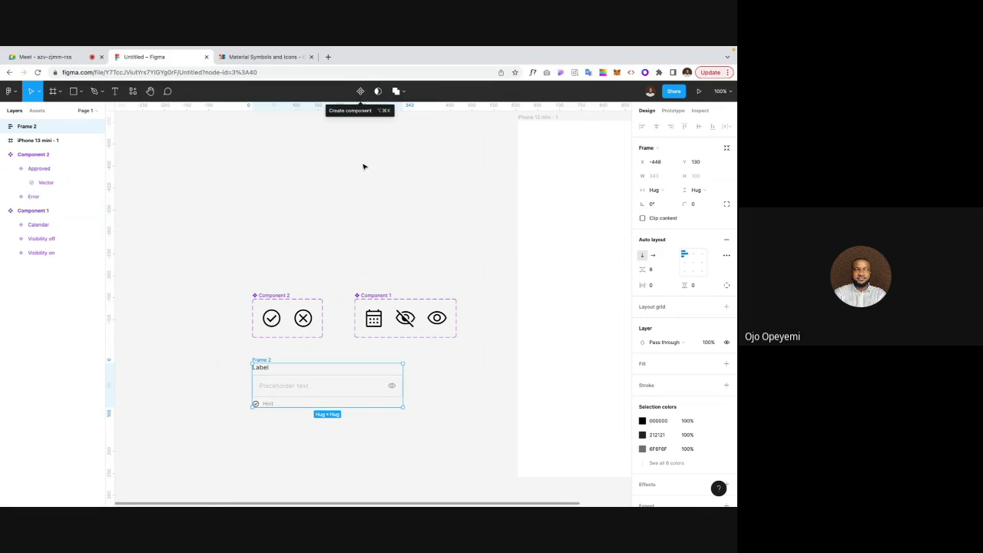
{"action": "left_click", "coordinate": [218, 382]}
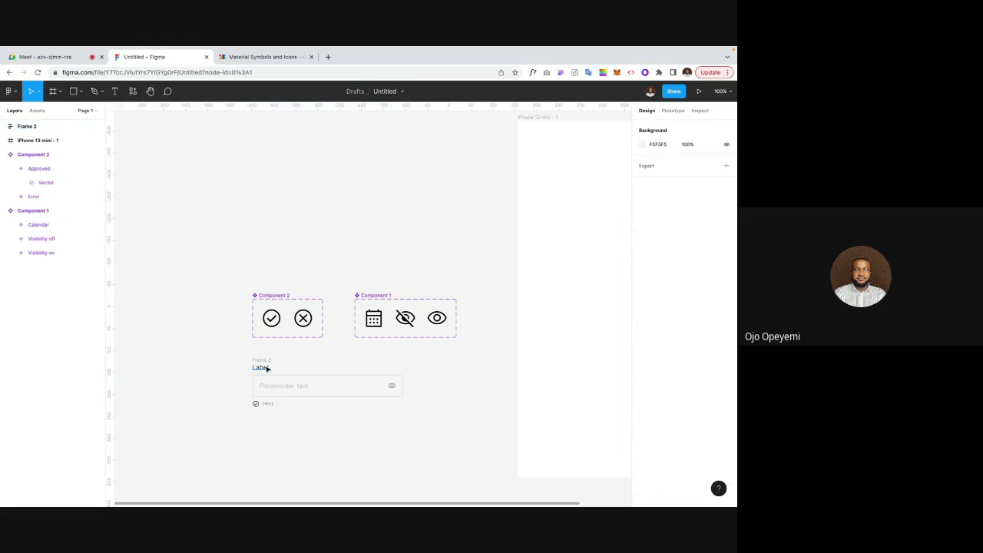
{"action": "left_click", "coordinate": [259, 360]}
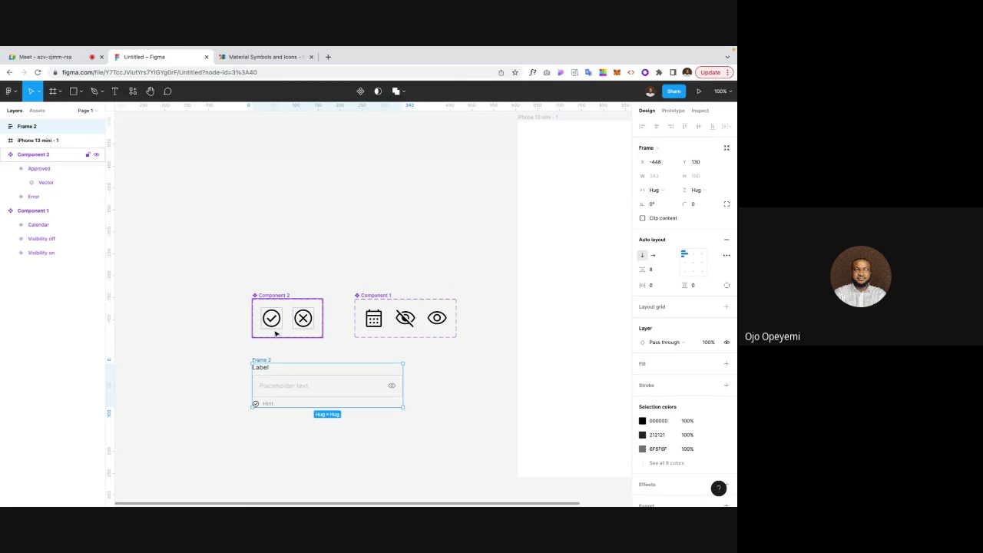
{"action": "left_click", "coordinate": [177, 288]}
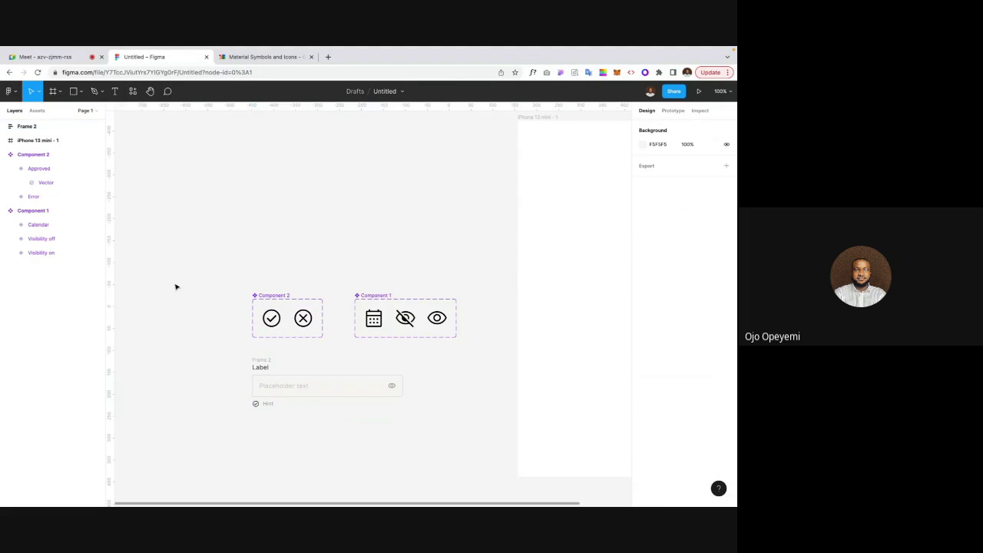
{"action": "left_click", "coordinate": [258, 358]}
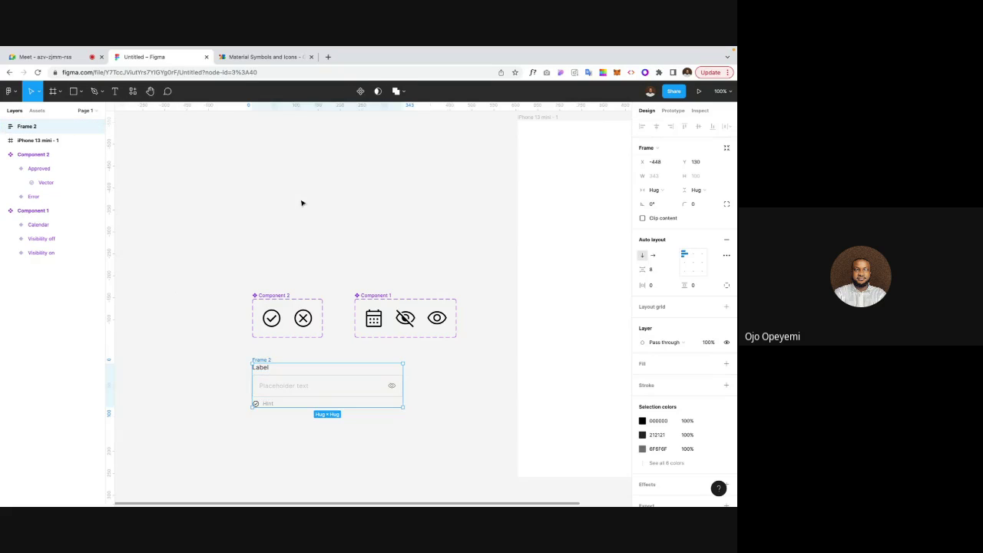
{"action": "left_click", "coordinate": [360, 91]}
Step: Rename the new component to 'Mother component'
{"action": "left_click", "coordinate": [198, 363]}
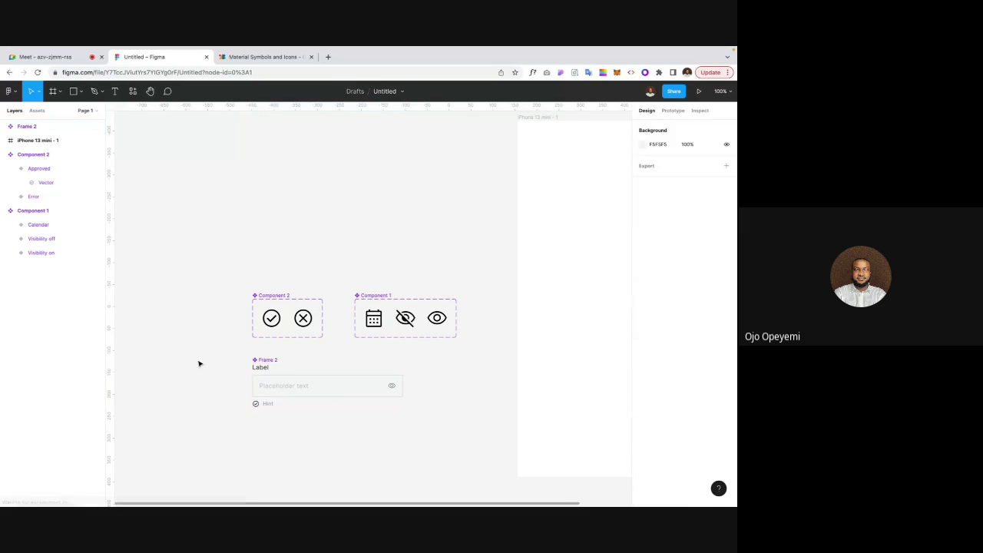
{"action": "scroll", "coordinate": [198, 363], "scroll_direction": "left", "scroll_amount": 2}
{"action": "left_click", "coordinate": [287, 347]}
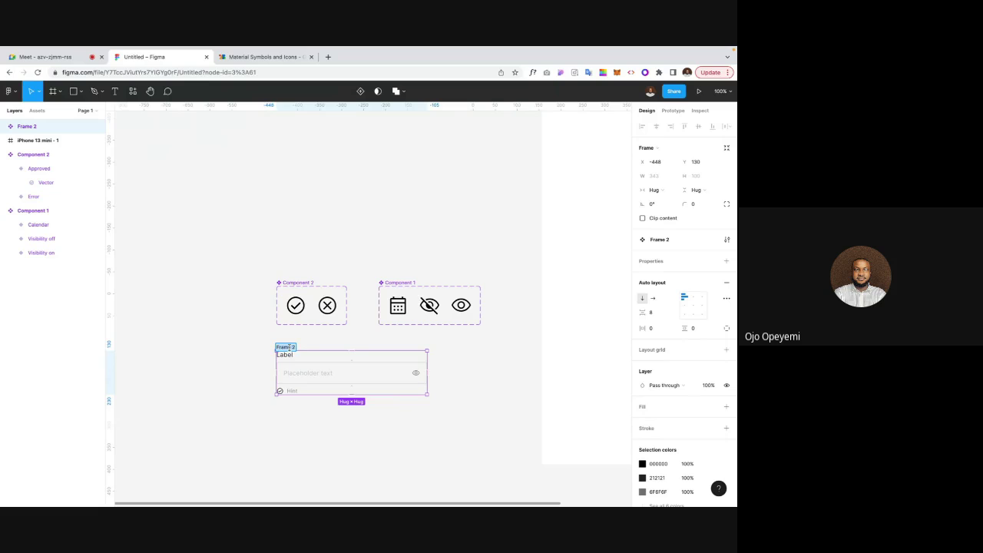
{"action": "type", "text": "Mother component"}
{"action": "key", "text": "Return"}
{"action": "left_click", "coordinate": [250, 352]}
{"action": "scroll", "coordinate": [251, 353], "scroll_direction": "down", "scroll_amount": 2}
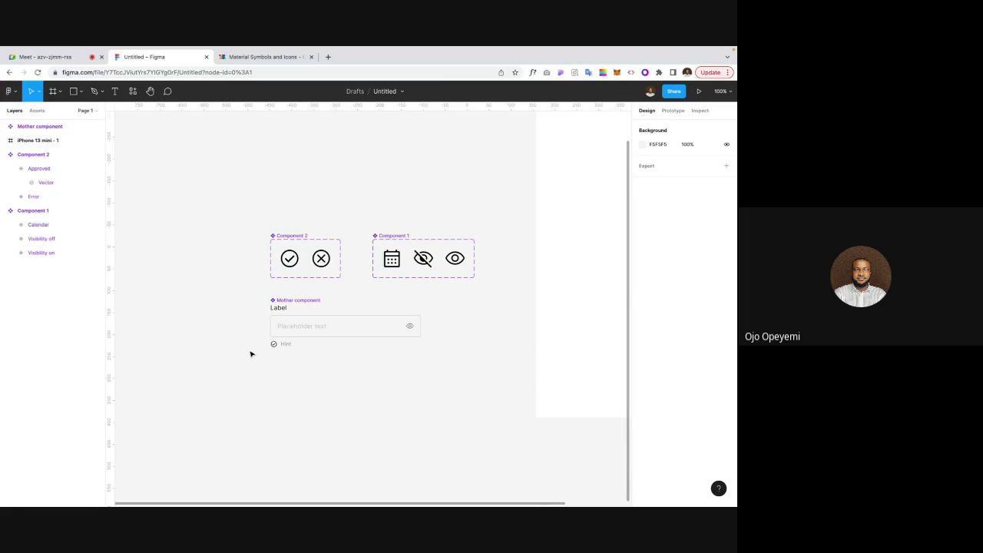
Step: Duplicate the Mother component by dragging a copy just below the original
{"action": "scroll", "coordinate": [284, 337], "scroll_direction": "left", "scroll_amount": 2}
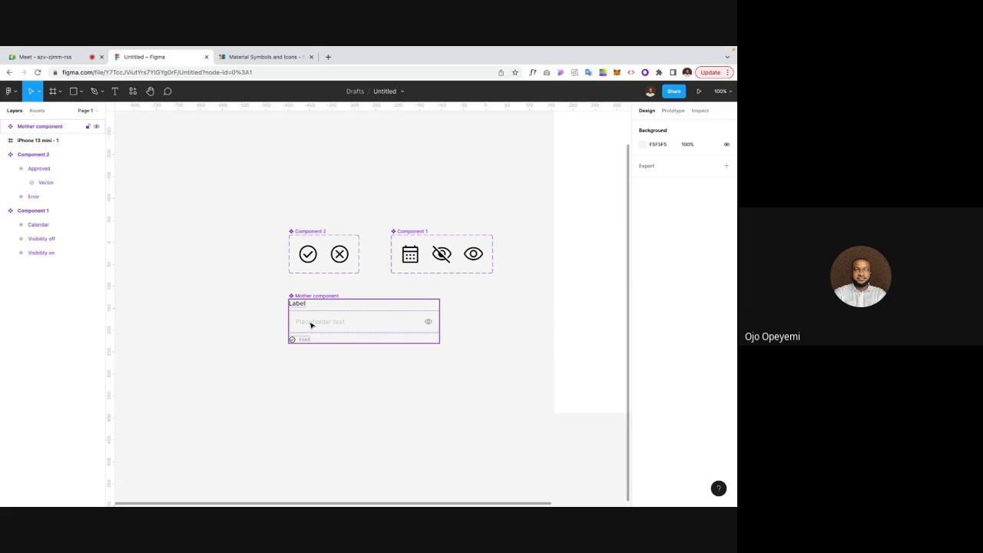
{"action": "left_click", "coordinate": [311, 325]}
{"action": "scroll", "coordinate": [310, 324], "scroll_direction": "down", "scroll_amount": 1}
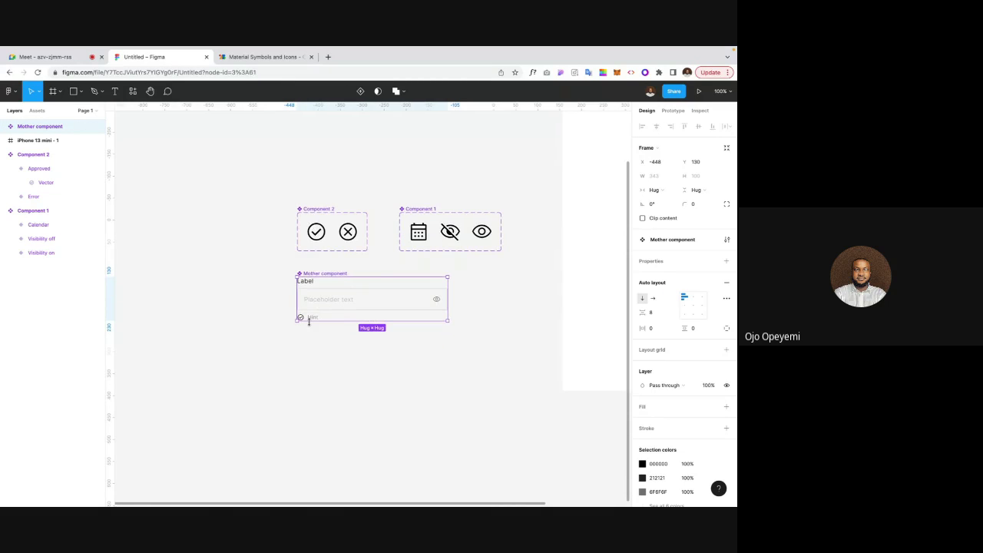
{"action": "left_click_drag", "start_coordinate": [343, 302], "coordinate": [325, 338]}
{"action": "left_click", "coordinate": [272, 326]}
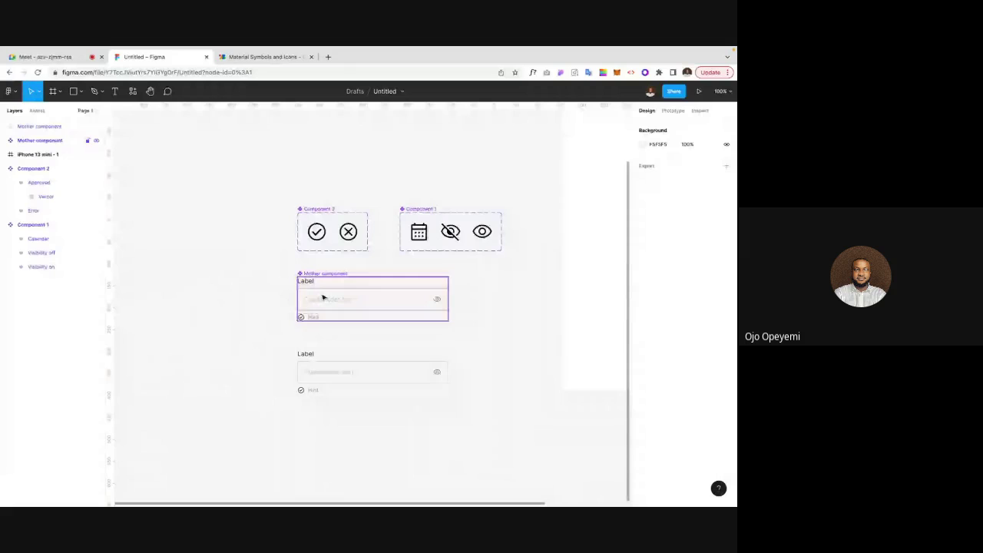
Step: Duplicate the lower text field again below it, nudging the new copy down
{"action": "scroll", "coordinate": [307, 353], "scroll_direction": "down", "scroll_amount": 2}
{"action": "left_click", "coordinate": [352, 347]}
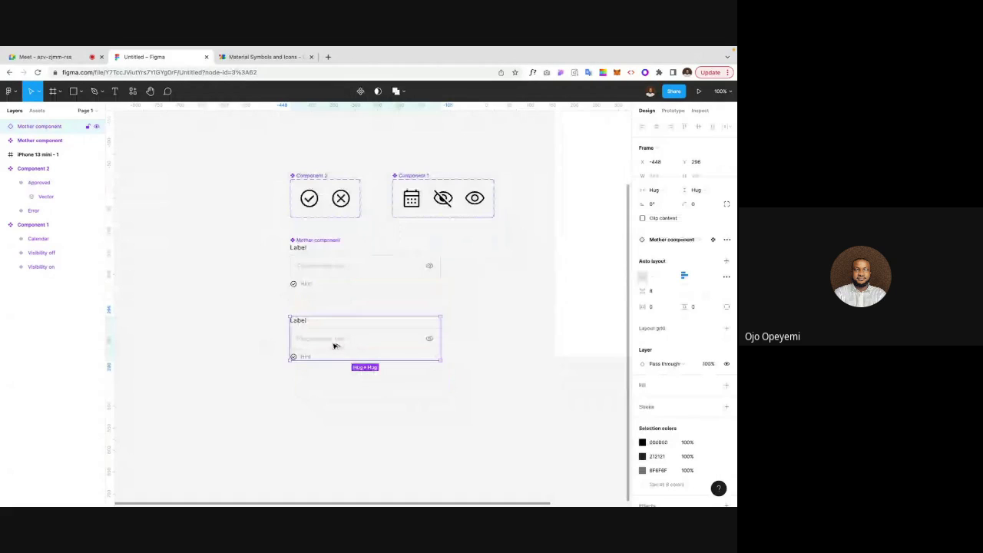
{"action": "left_click_drag", "start_coordinate": [335, 346], "coordinate": [335, 398]}
{"action": "key", "text": "Down"}
{"action": "key", "text": "Down"}
{"action": "key", "text": "Down"}
{"action": "key", "text": "Down"}
{"action": "key", "text": "Down"}
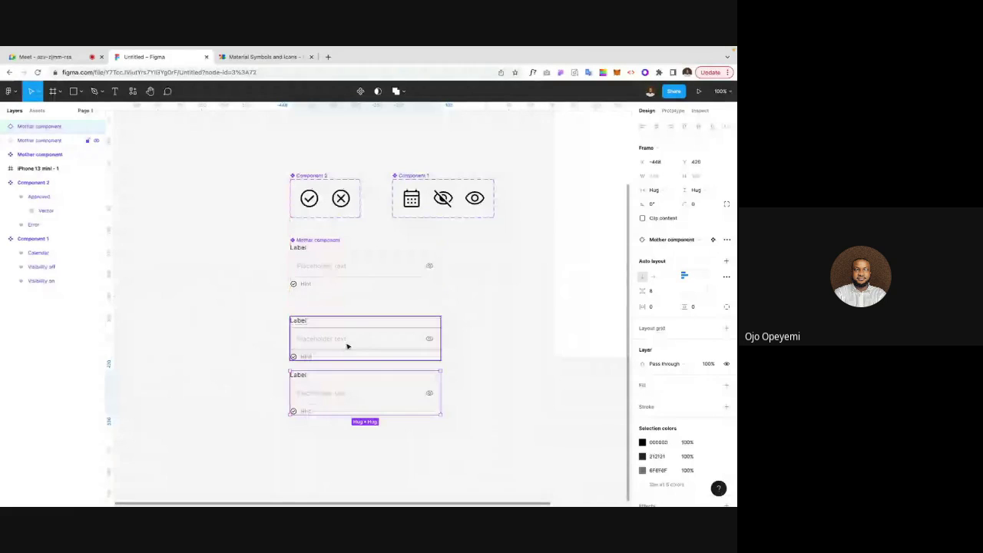
{"action": "left_click", "coordinate": [347, 346], "text": "shift"}
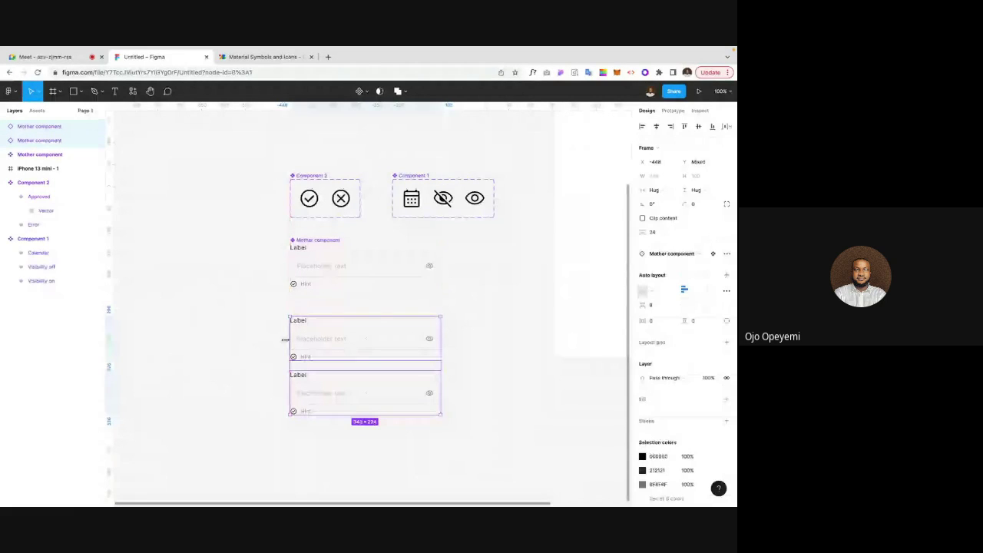
{"action": "left_click", "coordinate": [322, 386]}
Step: Copy the lowest input 24 px below and repeat with Ctrl+D until six copies stack
{"action": "scroll", "coordinate": [330, 383], "scroll_direction": "down", "scroll_amount": 1}
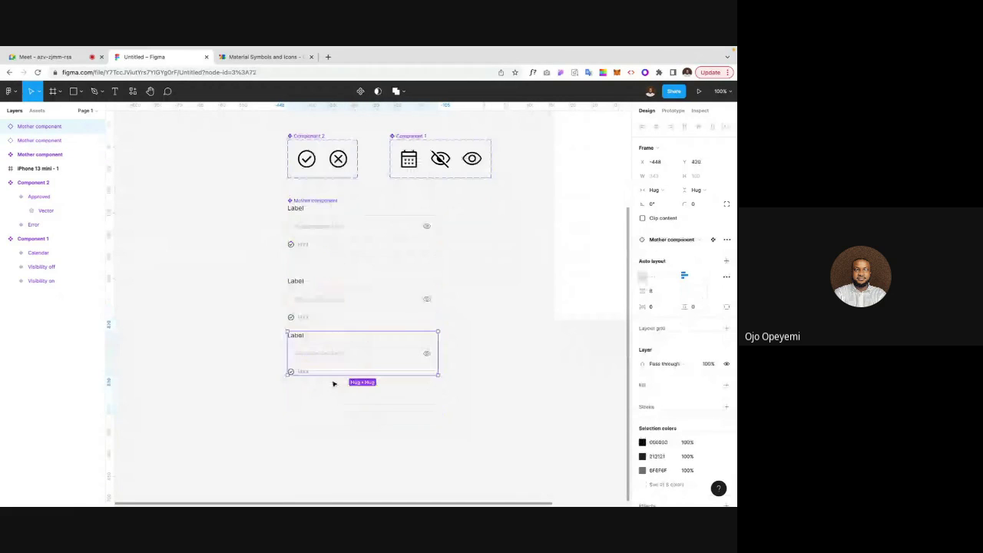
{"action": "left_click_drag", "start_coordinate": [335, 368], "coordinate": [338, 417], "text": "alt"}
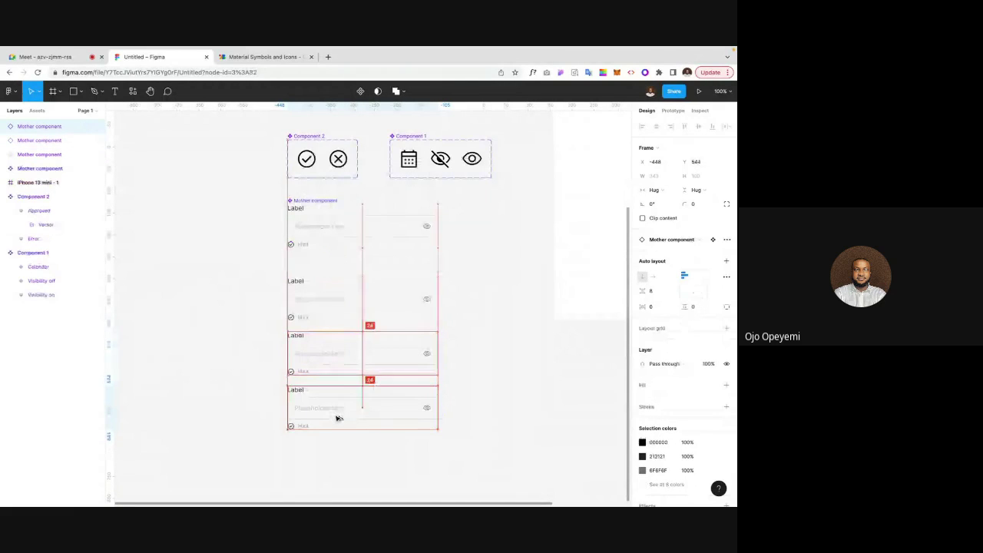
{"action": "key", "text": "ctrl+d"}
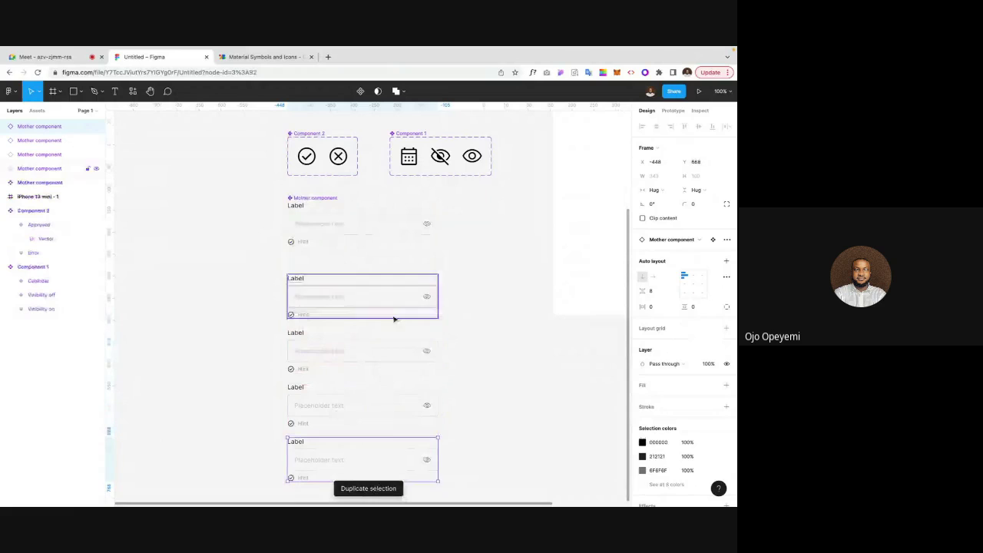
{"action": "scroll", "coordinate": [388, 417], "scroll_direction": "down", "scroll_amount": 3}
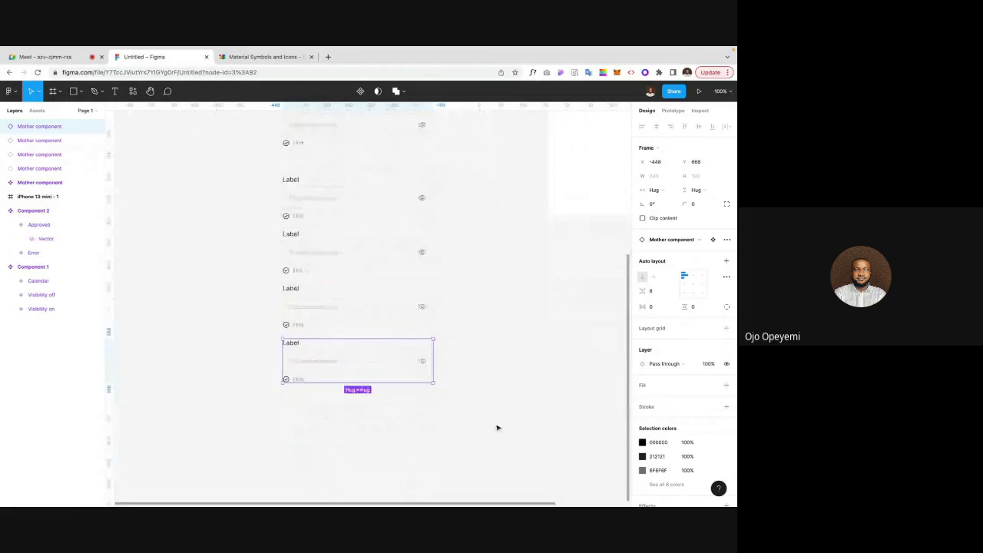
{"action": "key", "text": "ctrl+d"}
{"action": "key", "text": "ctrl+d"}
{"action": "left_click", "coordinate": [507, 362]}
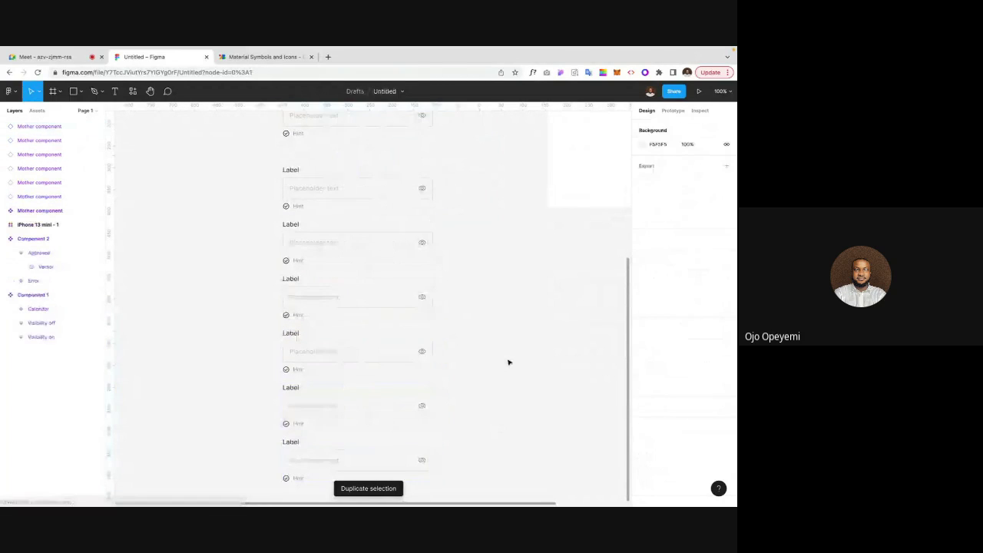
{"action": "scroll", "coordinate": [507, 363], "scroll_direction": "down", "scroll_amount": 1}
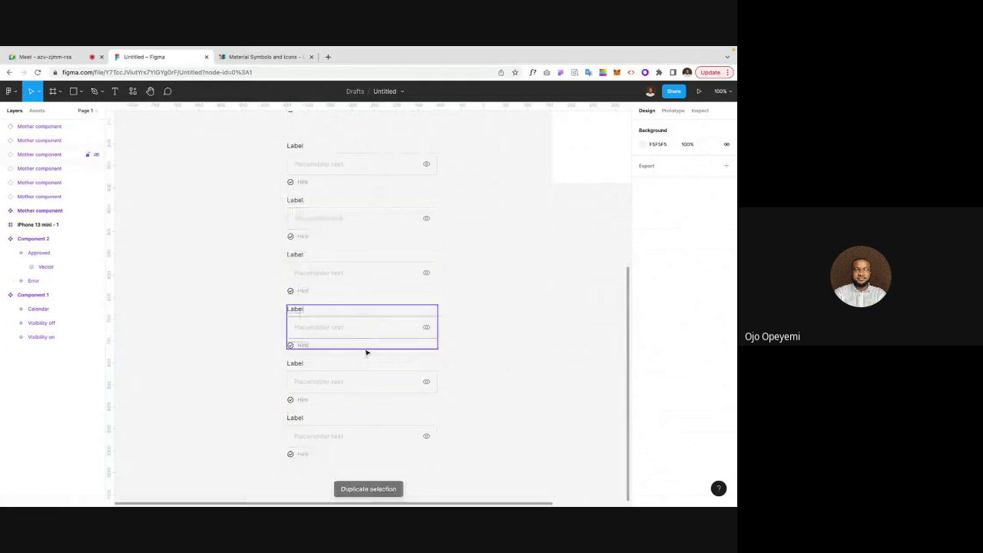
{"action": "scroll", "coordinate": [366, 352], "scroll_direction": "up", "scroll_amount": 3}
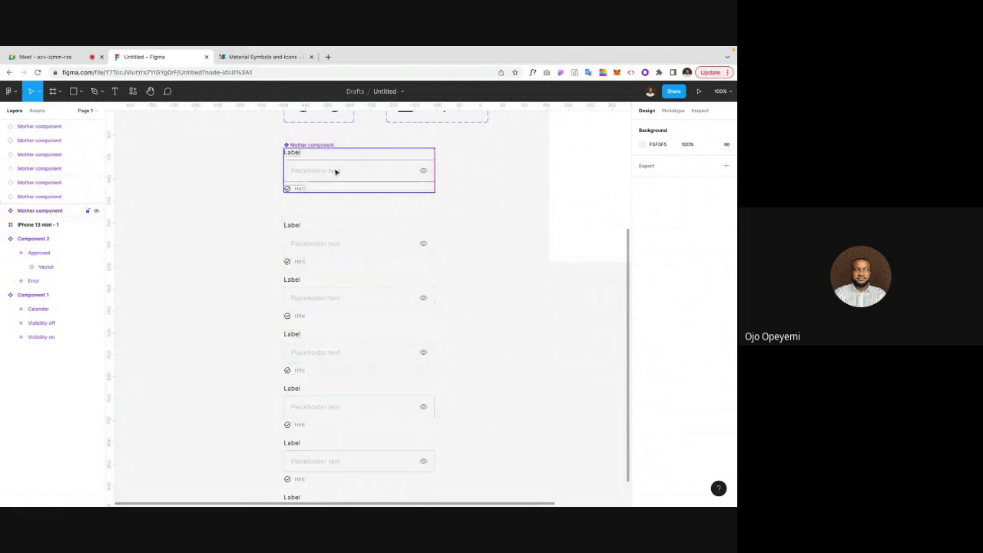
{"action": "scroll", "coordinate": [350, 256], "scroll_direction": "down", "scroll_amount": 5}
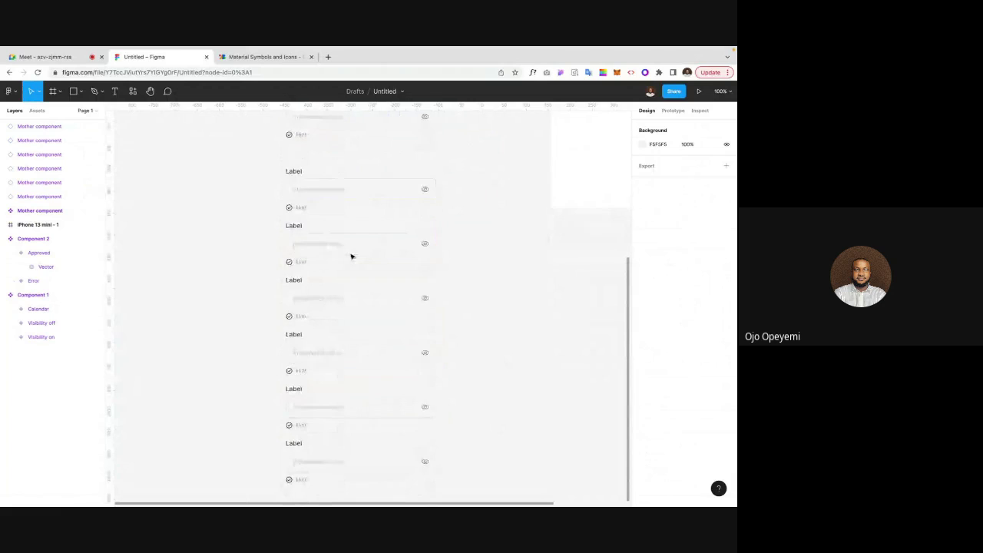
{"action": "scroll", "coordinate": [364, 203], "scroll_direction": "up", "scroll_amount": 3}
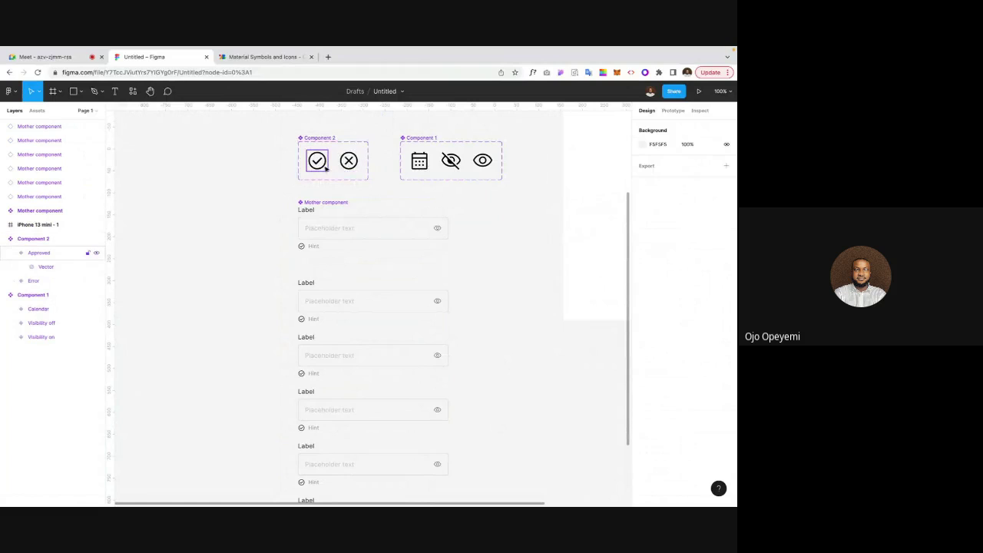
{"action": "scroll", "coordinate": [280, 255], "scroll_direction": "up", "scroll_amount": 1}
{"action": "scroll", "coordinate": [279, 257], "scroll_direction": "down", "scroll_amount": 3}
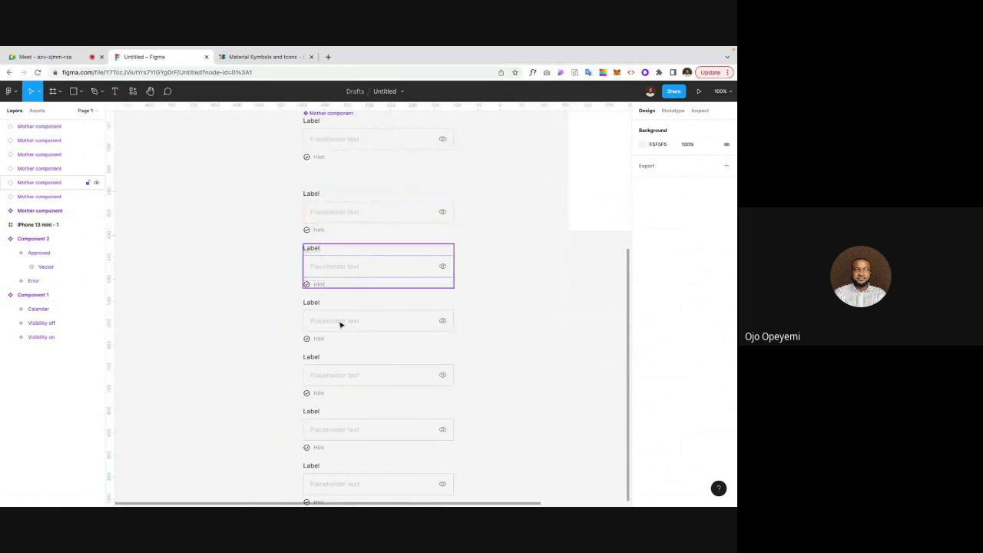
{"action": "scroll", "coordinate": [351, 373], "scroll_direction": "down", "scroll_amount": 2}
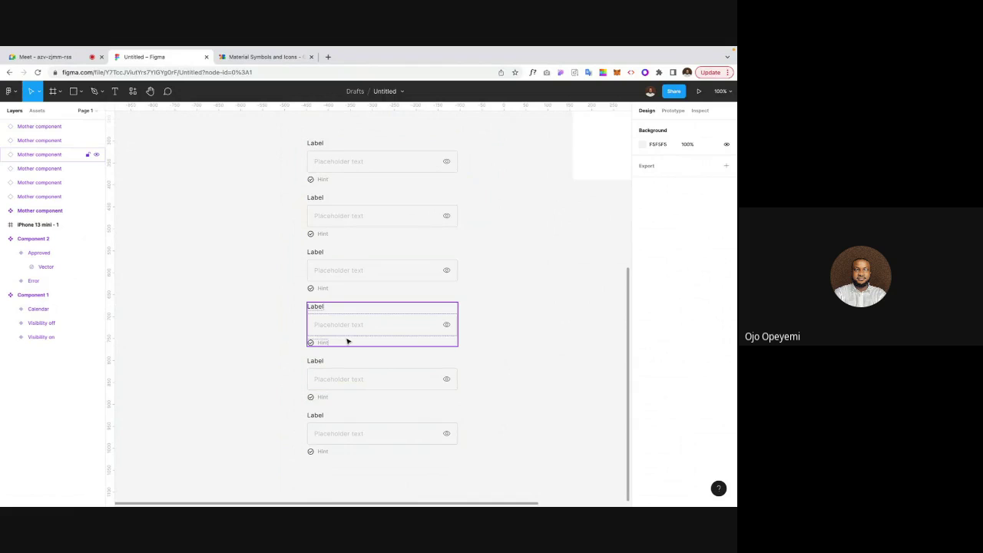
{"action": "scroll", "coordinate": [347, 341], "scroll_direction": "up", "scroll_amount": 1}
Step: Combine the six selected text inputs as variants and add auto layout to the set
{"action": "left_click_drag", "start_coordinate": [281, 140], "coordinate": [483, 484]}
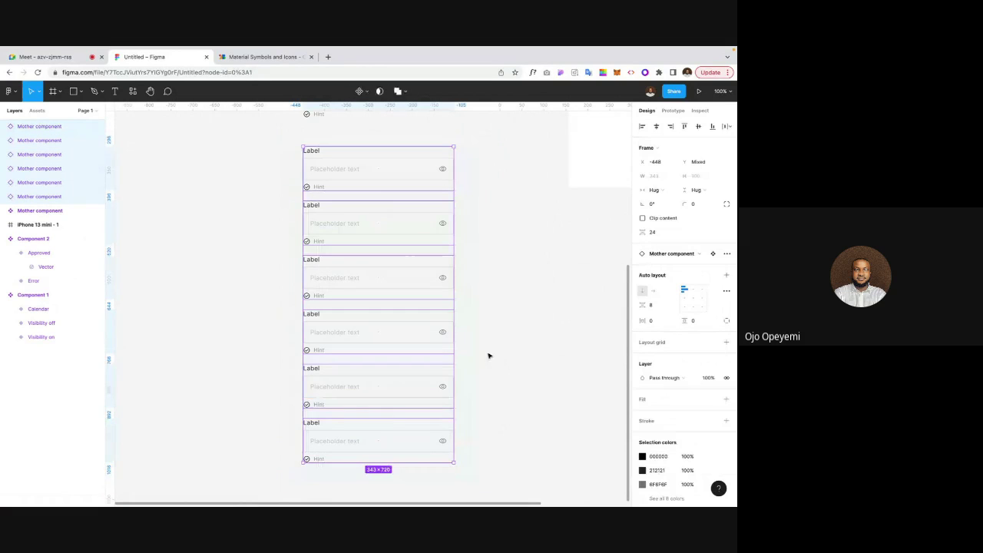
{"action": "left_click", "coordinate": [366, 94]}
{"action": "left_click", "coordinate": [364, 132]}
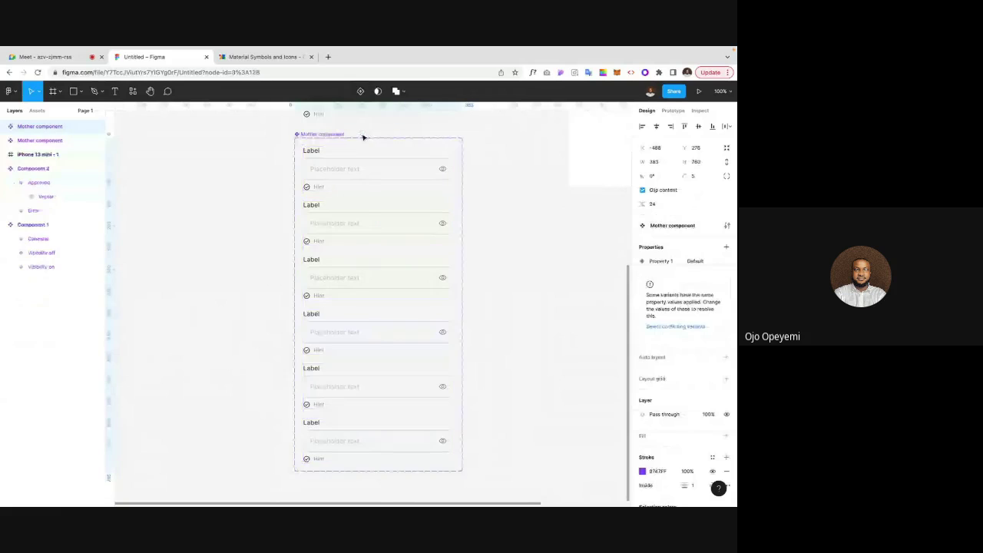
{"action": "key", "text": "shift+a"}
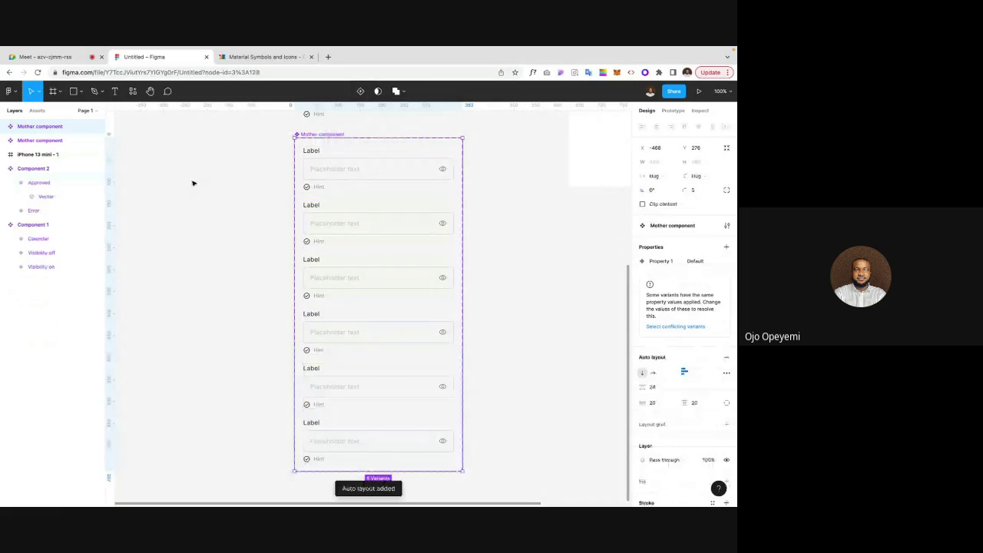
Step: Delete the last variant and add a new Variant6 to the set
{"action": "left_click", "coordinate": [355, 179]}
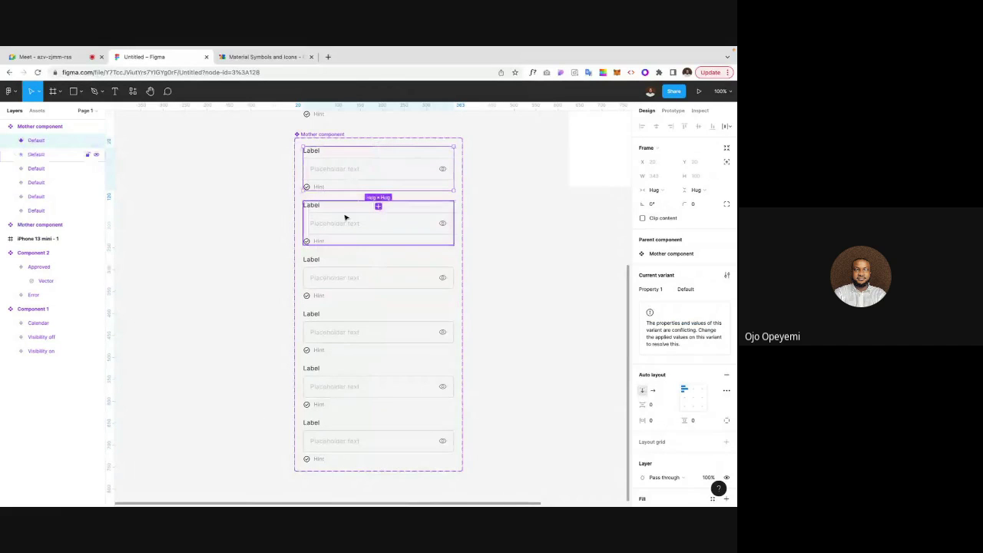
{"action": "left_click", "coordinate": [356, 440]}
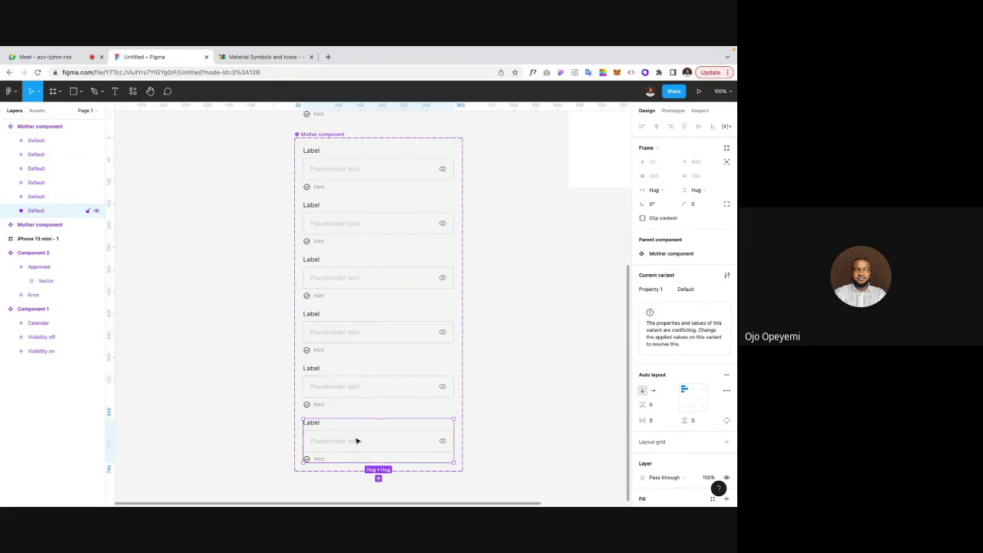
{"action": "key", "text": "Delete"}
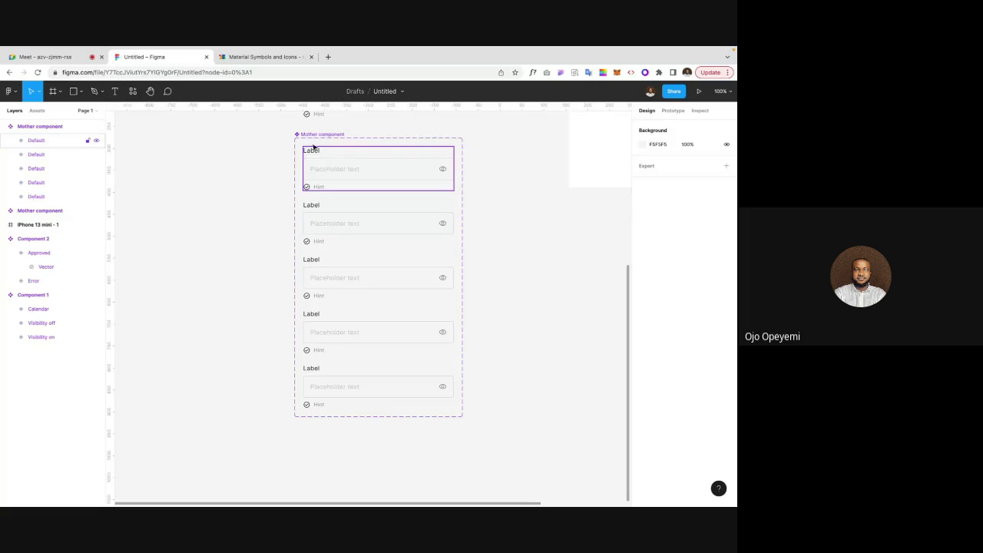
{"action": "left_click", "coordinate": [332, 394]}
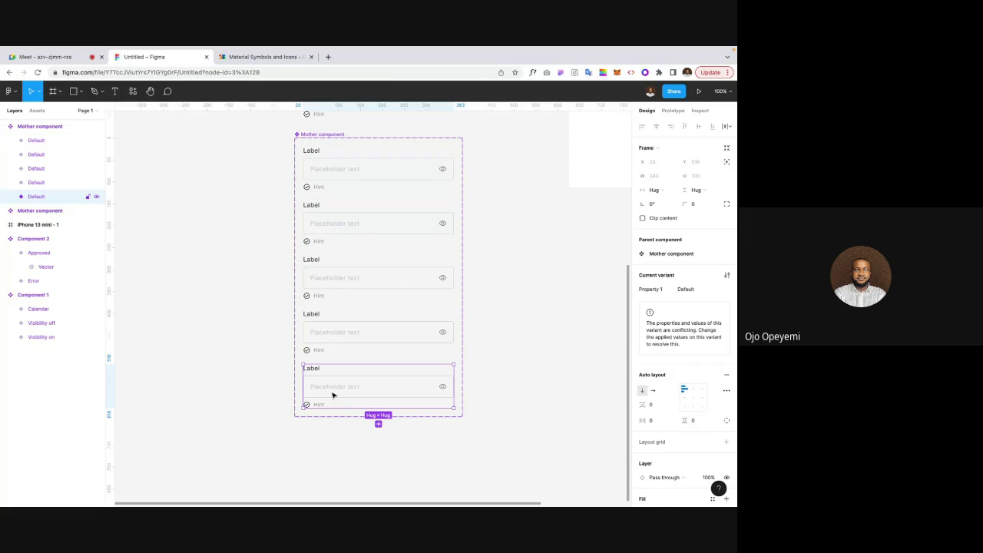
{"action": "key", "text": "ctrl+d"}
{"action": "left_click", "coordinate": [255, 399]}
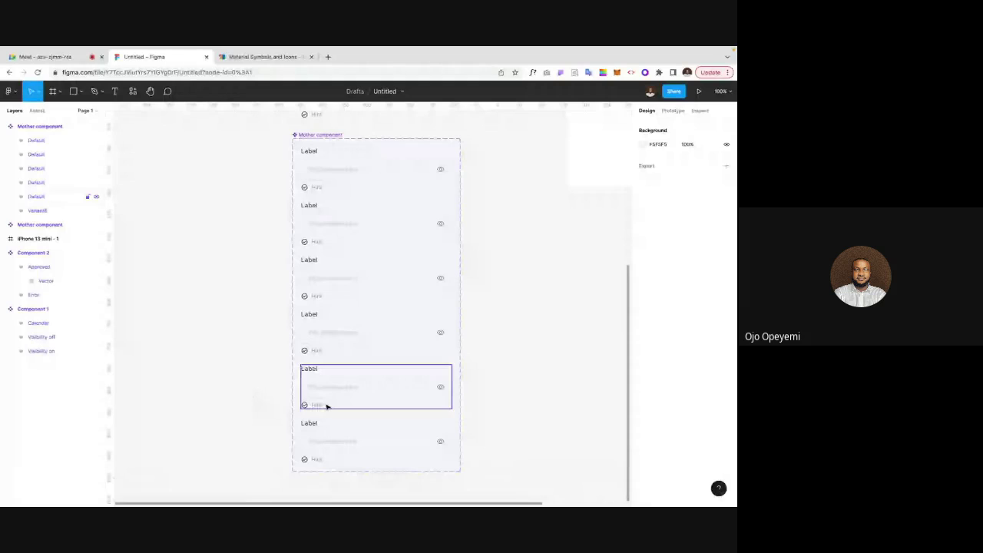
{"action": "scroll", "coordinate": [495, 205], "scroll_direction": "up", "scroll_amount": 3}
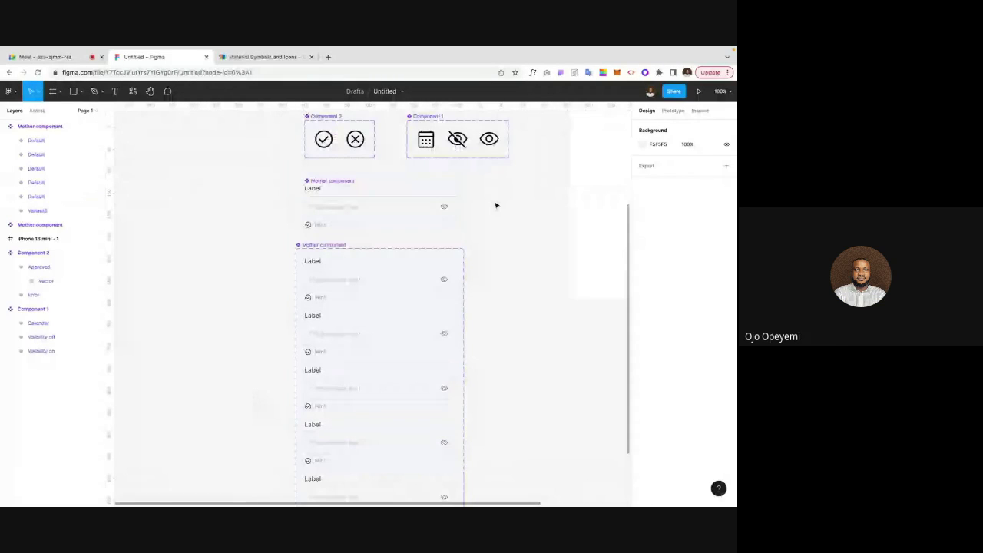
{"action": "scroll", "coordinate": [495, 205], "scroll_direction": "up", "scroll_amount": 1}
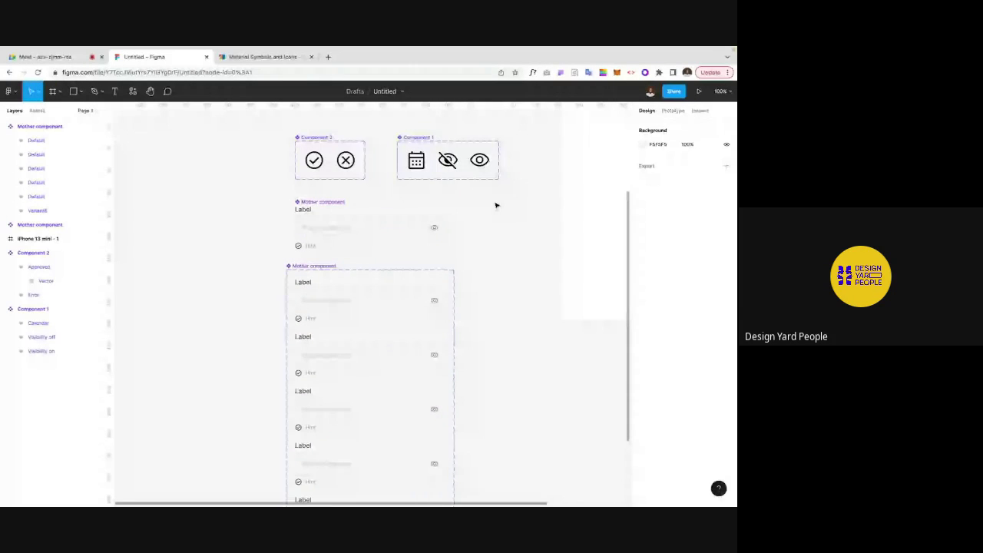
{"action": "scroll", "coordinate": [495, 205], "scroll_direction": "down", "scroll_amount": 1}
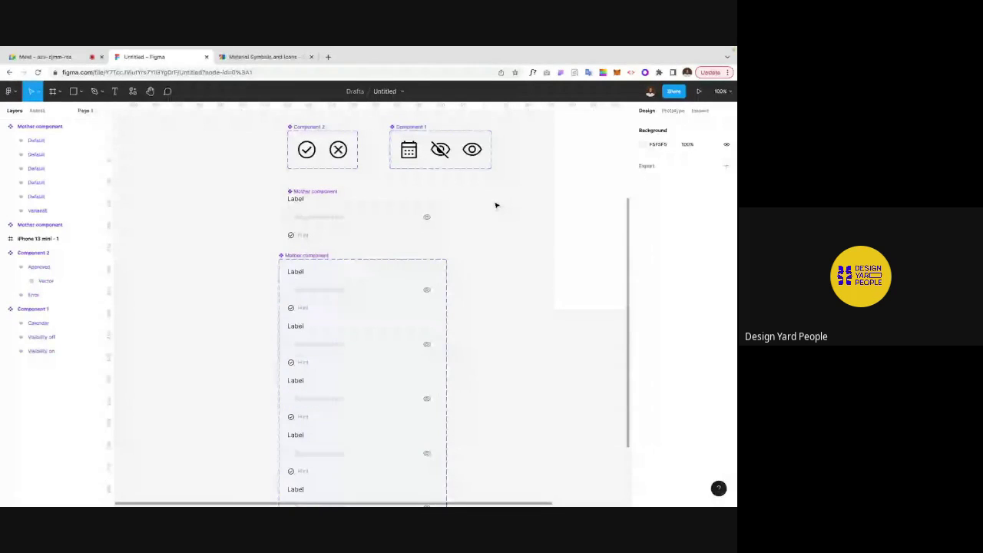
Step: Move the variant set slightly right and down, selecting it with the original Mother component
{"action": "left_click", "coordinate": [331, 256]}
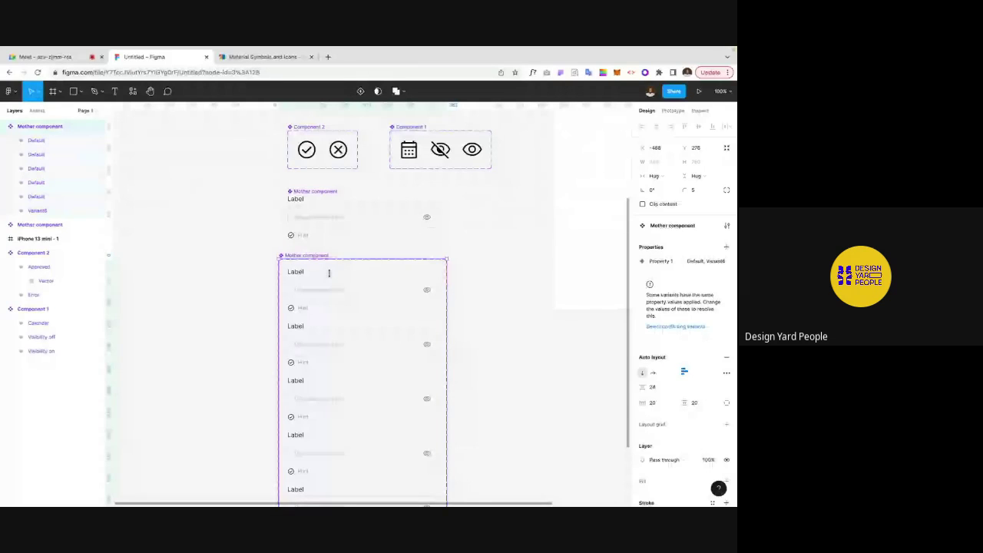
{"action": "left_click_drag", "start_coordinate": [329, 273], "coordinate": [349, 300]}
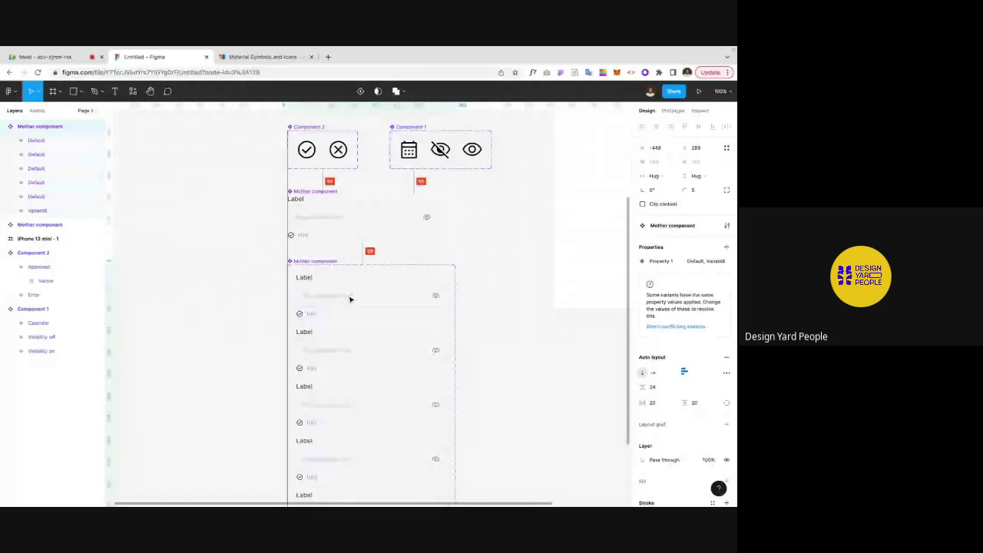
{"action": "left_click", "coordinate": [293, 199], "text": "shift"}
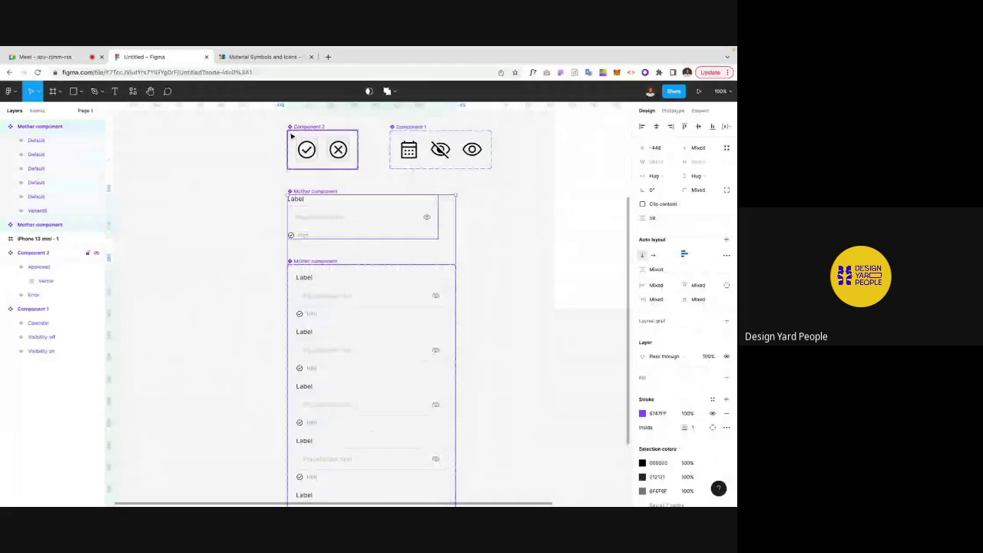
Step: Set the auto layout spacing between the stacked frames to 64, then clear the selection
{"action": "left_click", "coordinate": [652, 220]}
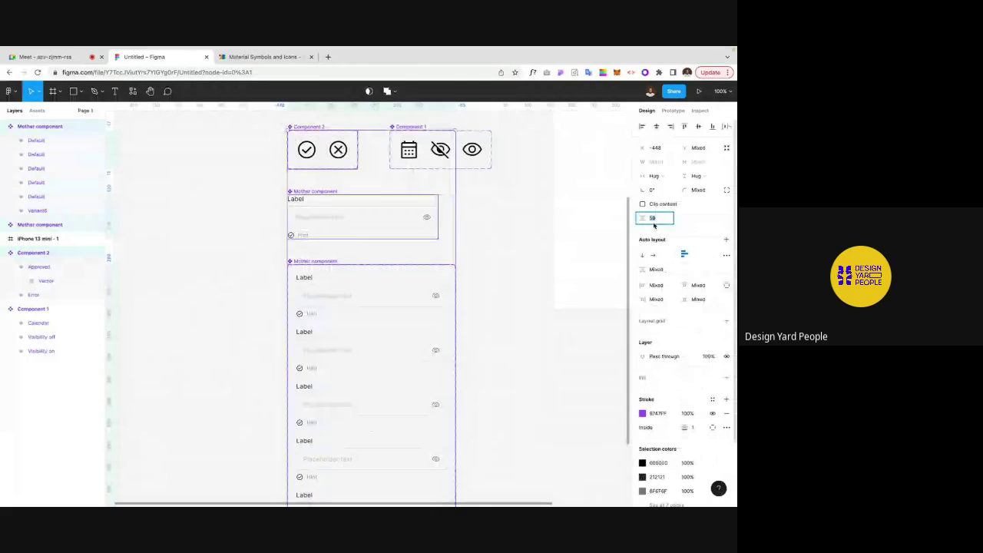
{"action": "type", "text": "64"}
{"action": "key", "text": "Return"}
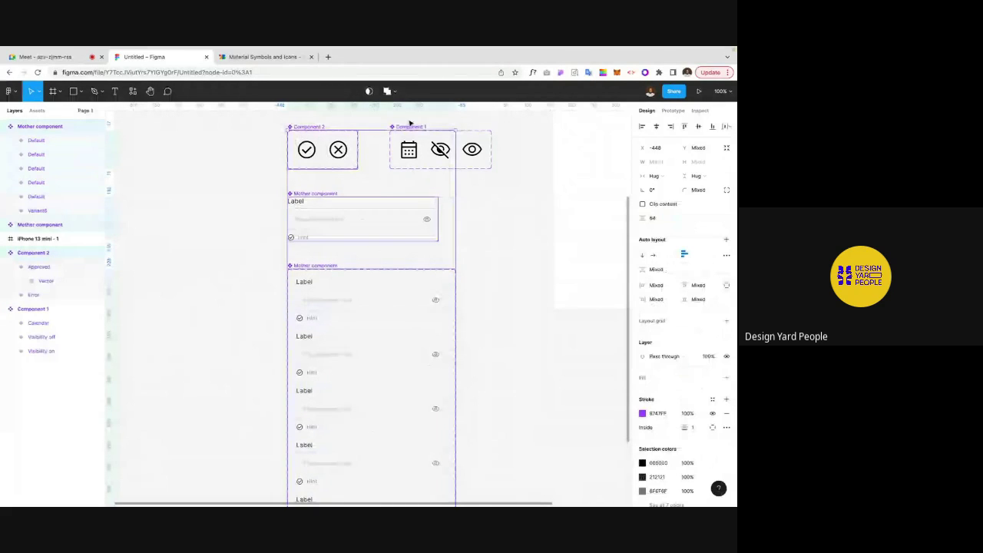
{"action": "left_click", "coordinate": [421, 147]}
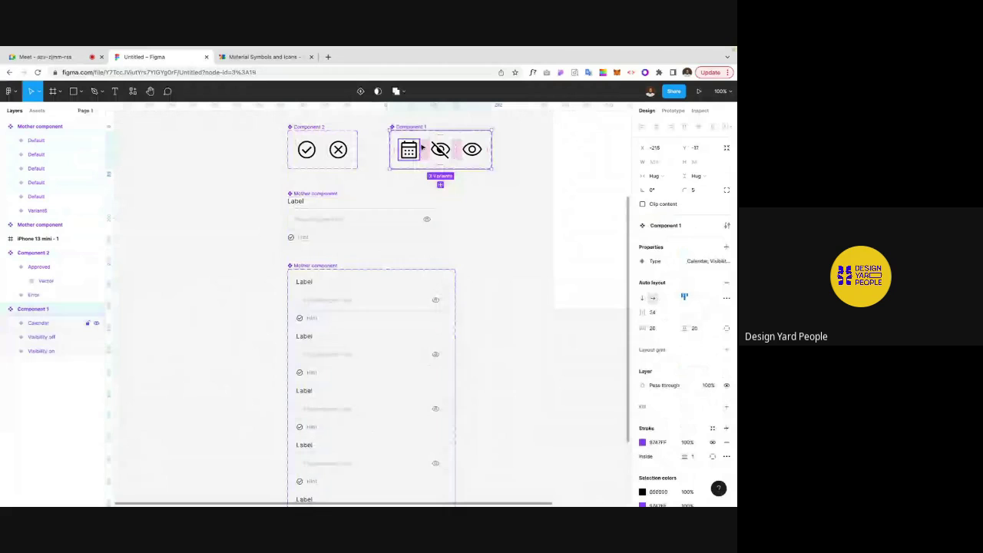
{"action": "left_click", "coordinate": [514, 226]}
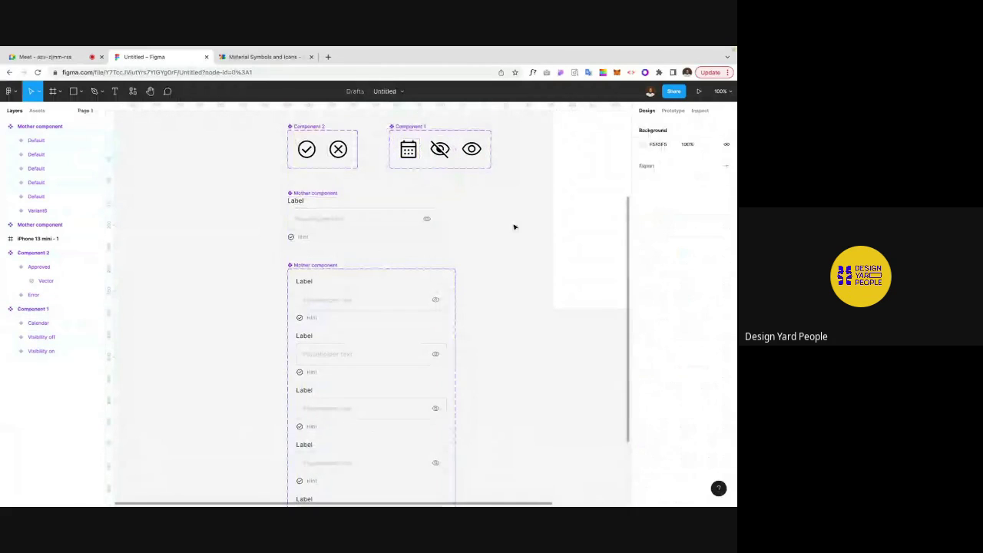
{"action": "scroll", "coordinate": [515, 226], "scroll_direction": "down", "scroll_amount": 3}
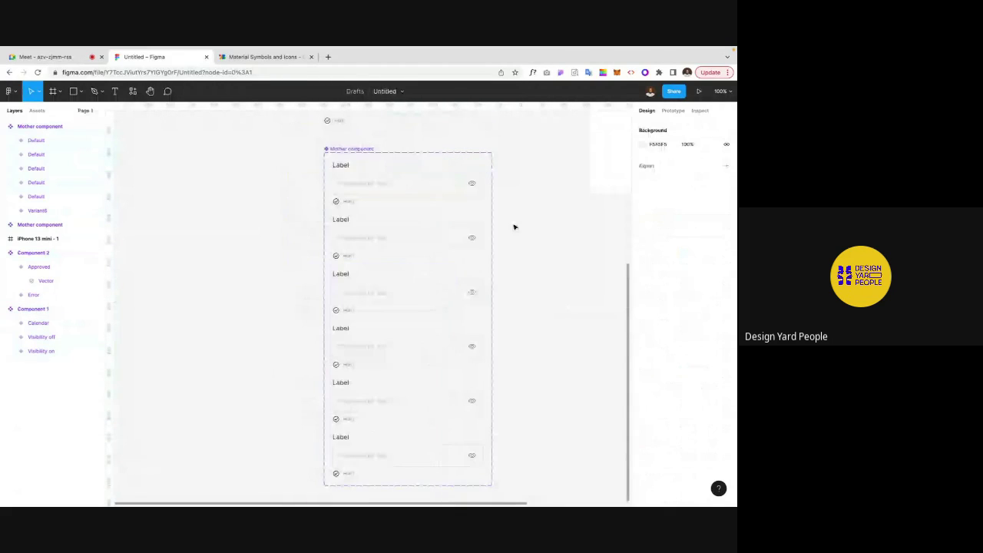
{"action": "scroll", "coordinate": [515, 226], "scroll_direction": "right", "scroll_amount": 1}
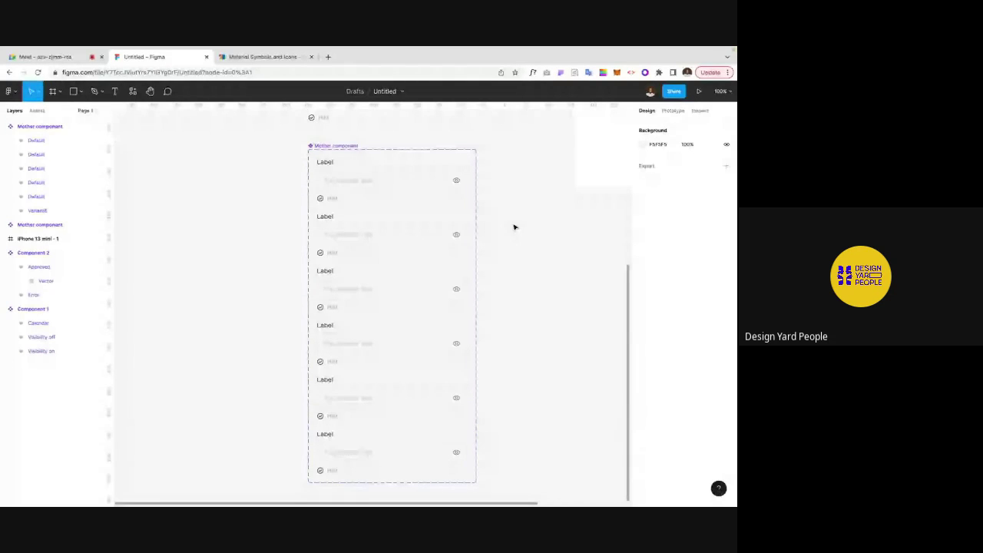
{"action": "scroll", "coordinate": [514, 226], "scroll_direction": "up", "scroll_amount": 3}
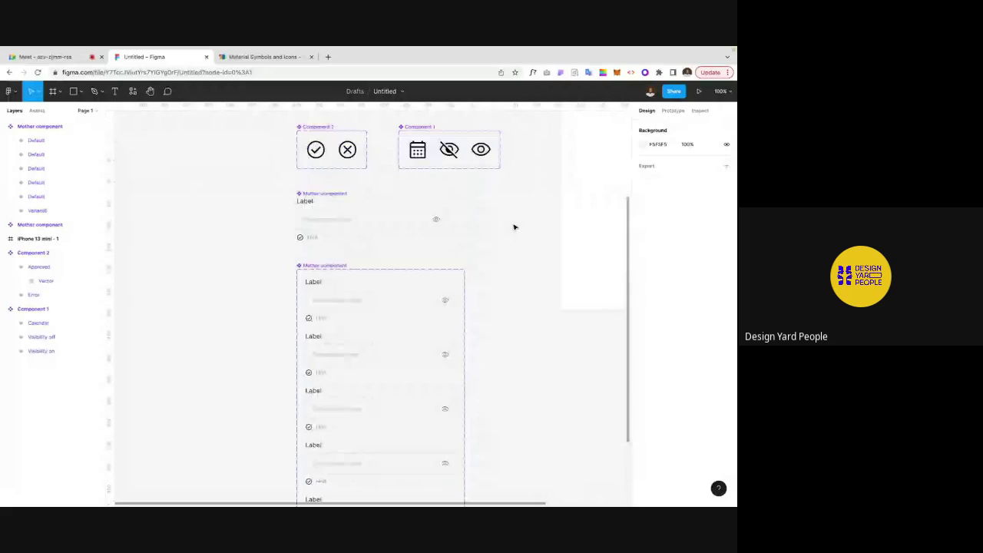
{"action": "scroll", "coordinate": [514, 226], "scroll_direction": "down", "scroll_amount": 2}
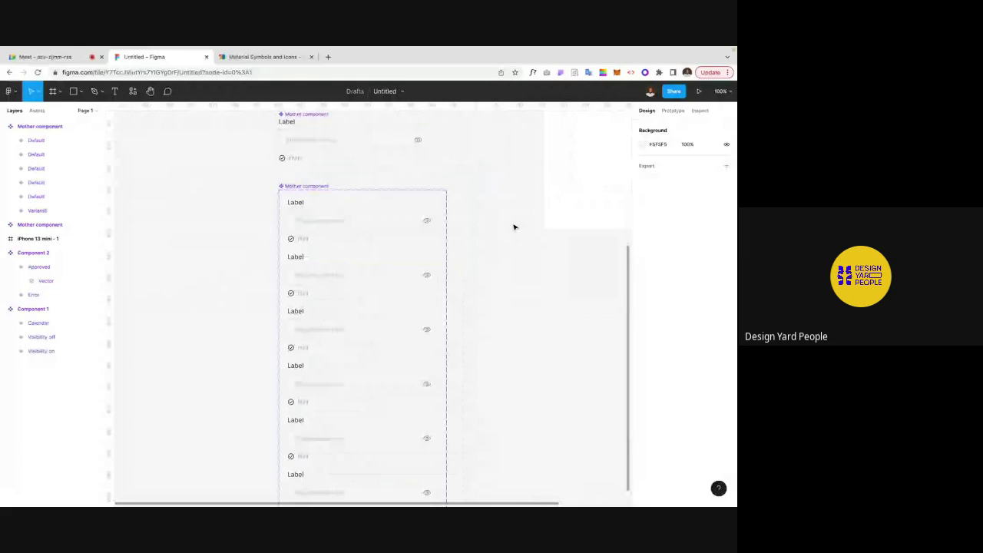
{"action": "scroll", "coordinate": [515, 226], "scroll_direction": "down", "scroll_amount": 1}
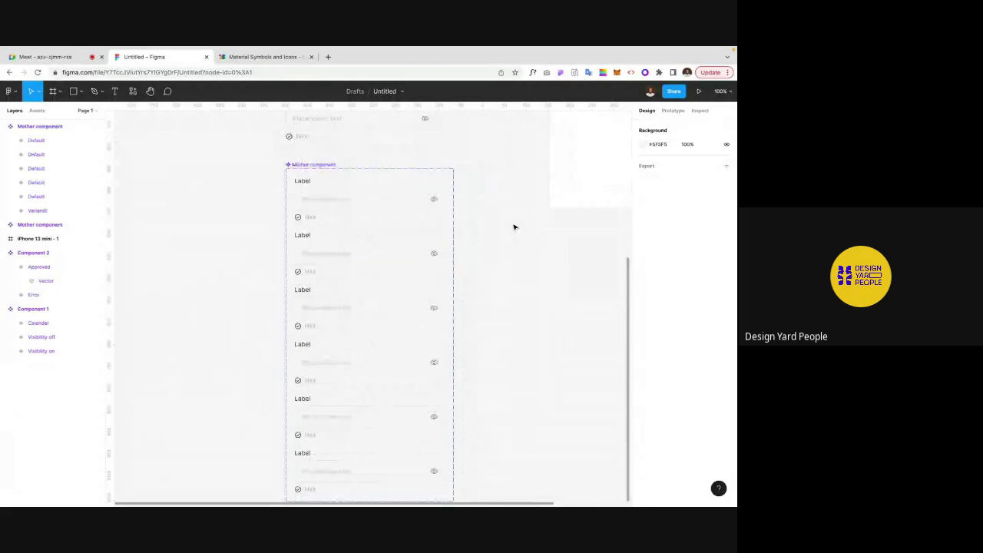
{"action": "scroll", "coordinate": [514, 226], "scroll_direction": "up", "scroll_amount": 1}
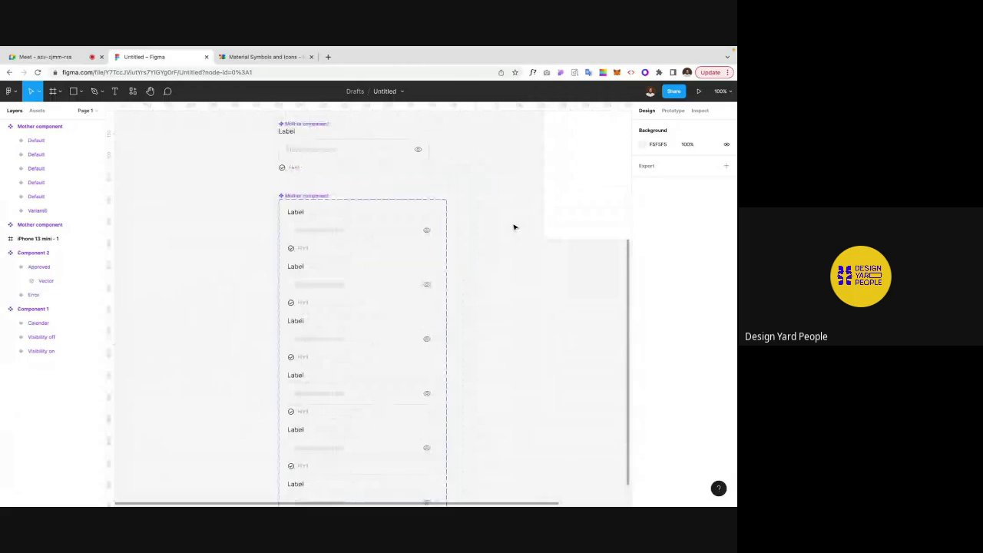
{"action": "scroll", "coordinate": [515, 227], "scroll_direction": "up", "scroll_amount": 1}
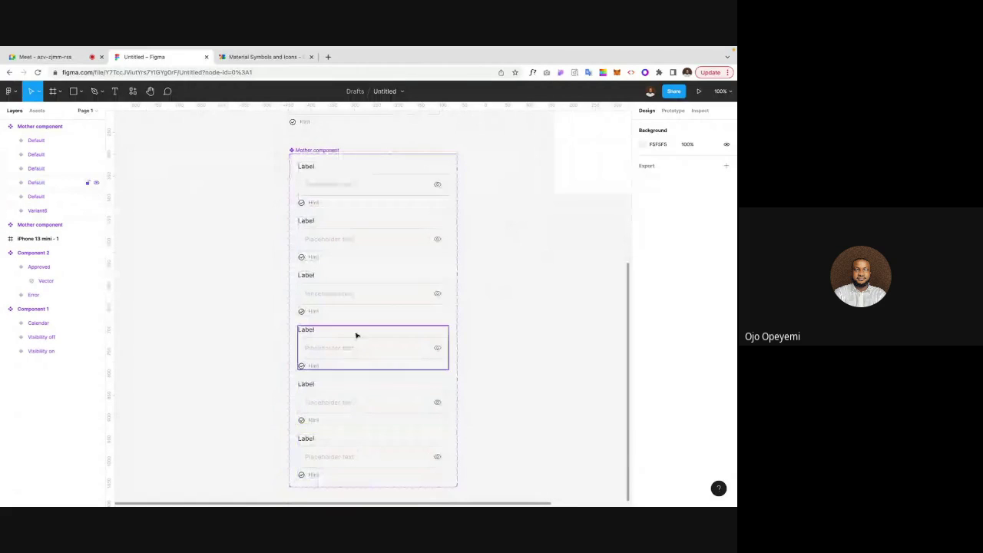
{"action": "scroll", "coordinate": [365, 261], "scroll_direction": "up", "scroll_amount": 2}
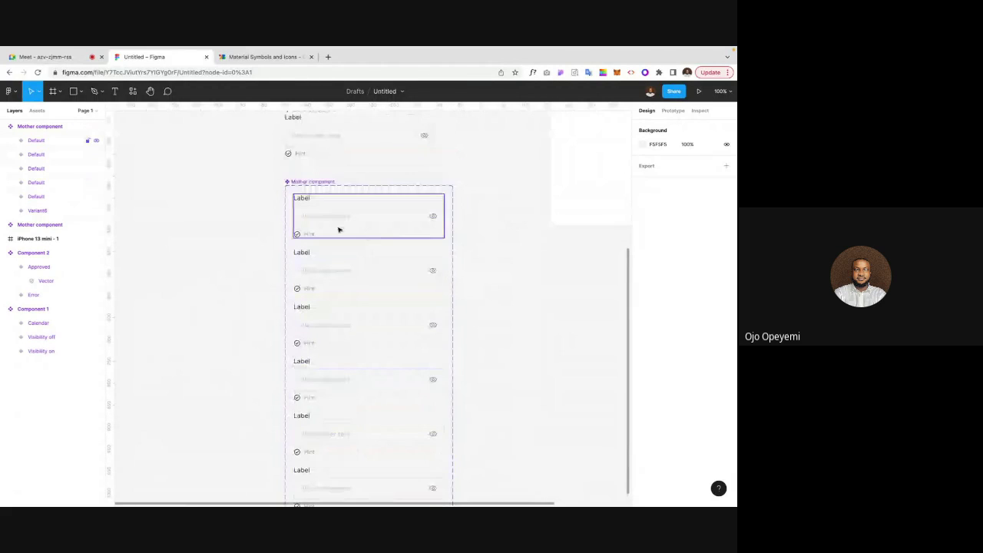
Step: Rename the variant property Property 1 to State and set the first variant to Idle
{"action": "left_click", "coordinate": [336, 230]}
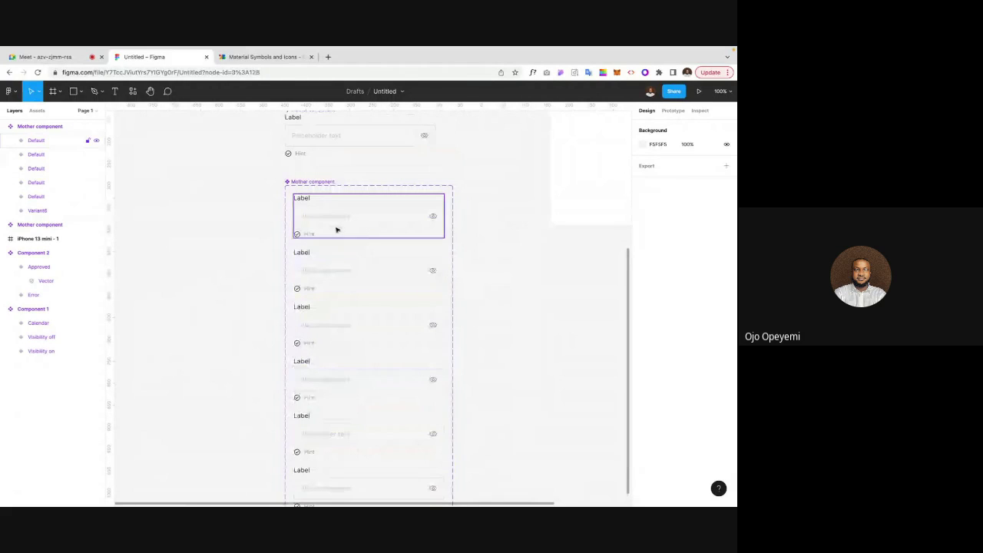
{"action": "left_click", "coordinate": [271, 238]}
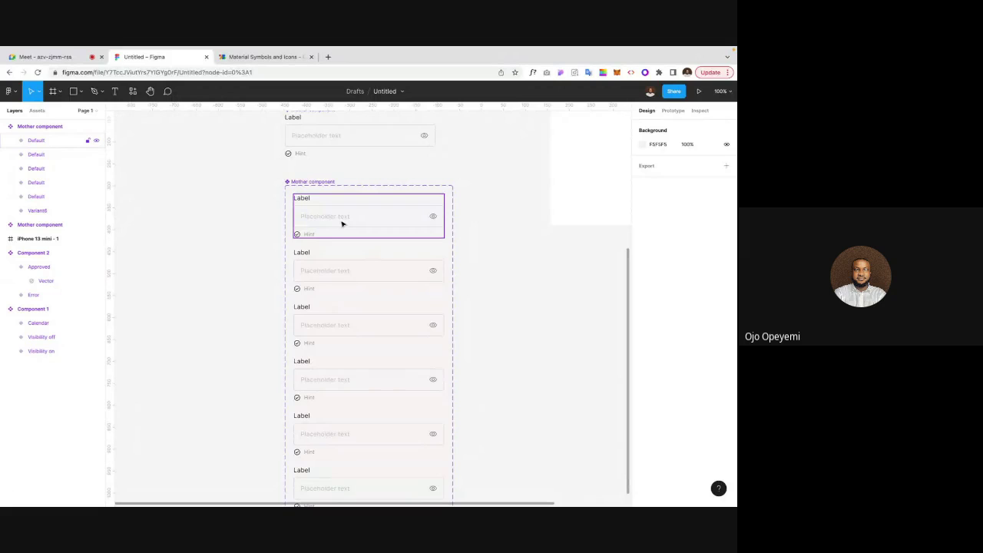
{"action": "scroll", "coordinate": [241, 266], "scroll_direction": "up", "scroll_amount": 2}
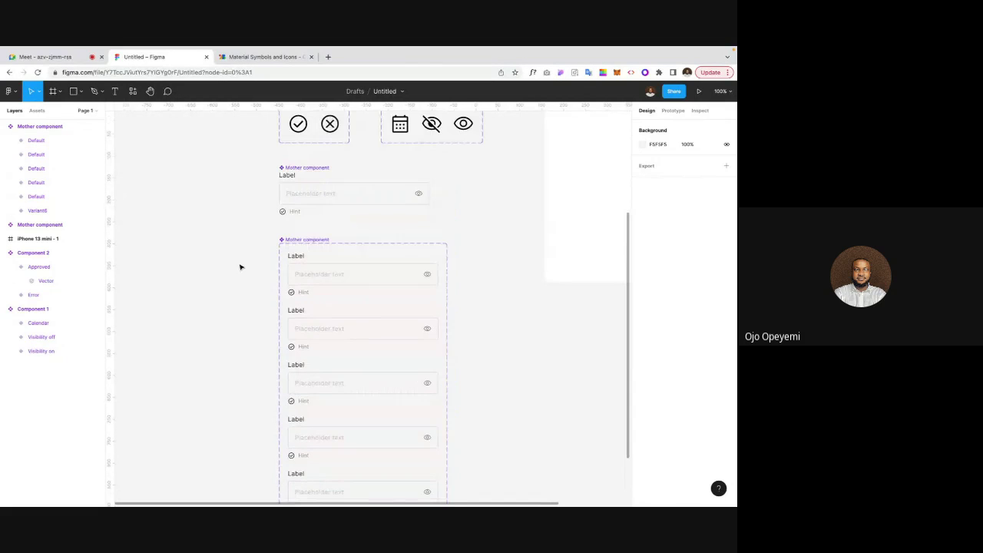
{"action": "left_click", "coordinate": [305, 277]}
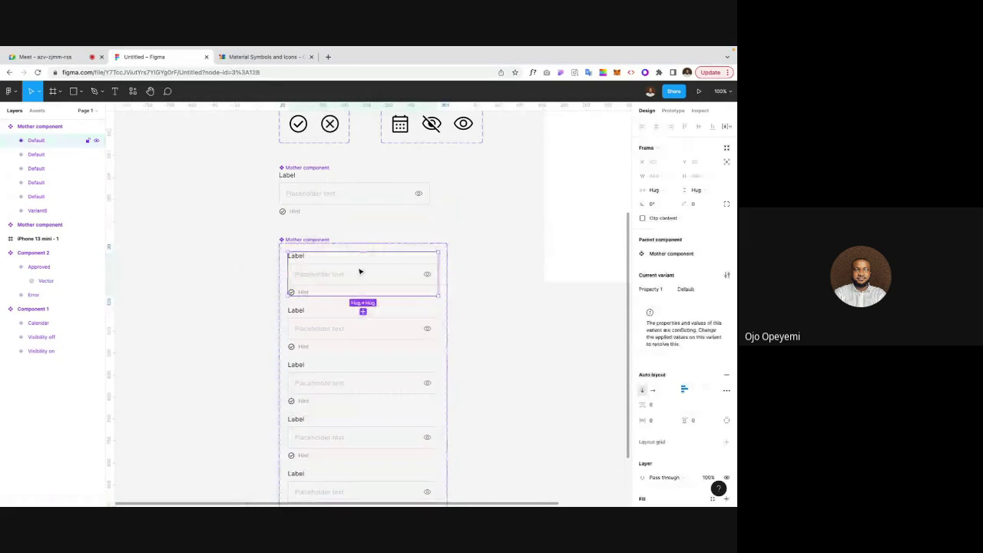
{"action": "scroll", "coordinate": [333, 275], "scroll_direction": "up", "scroll_amount": 1}
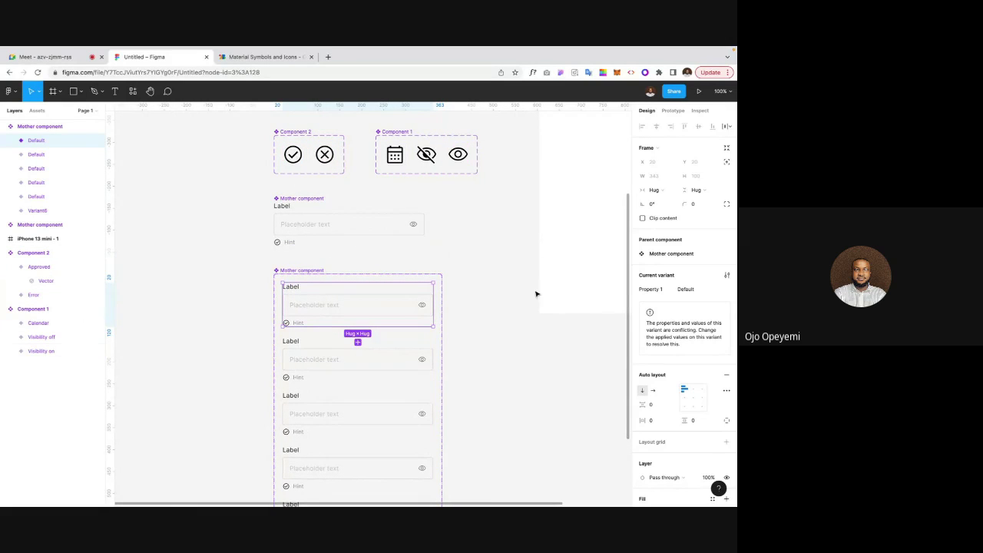
{"action": "double_click", "coordinate": [651, 290]}
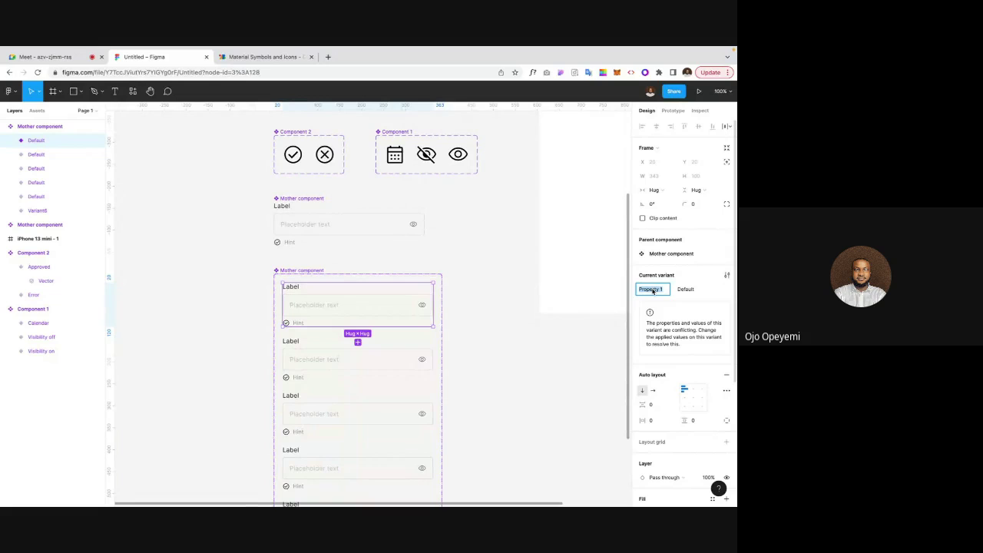
{"action": "type", "text": "State"}
{"action": "key", "text": "Return"}
{"action": "left_click", "coordinate": [688, 292]}
{"action": "type", "text": "Idle"}
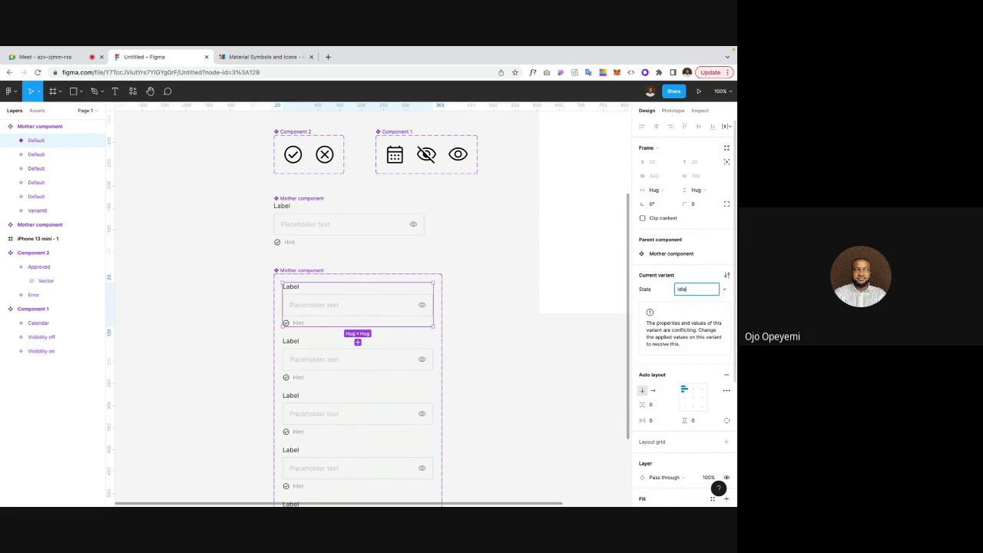
{"action": "key", "text": "Return"}
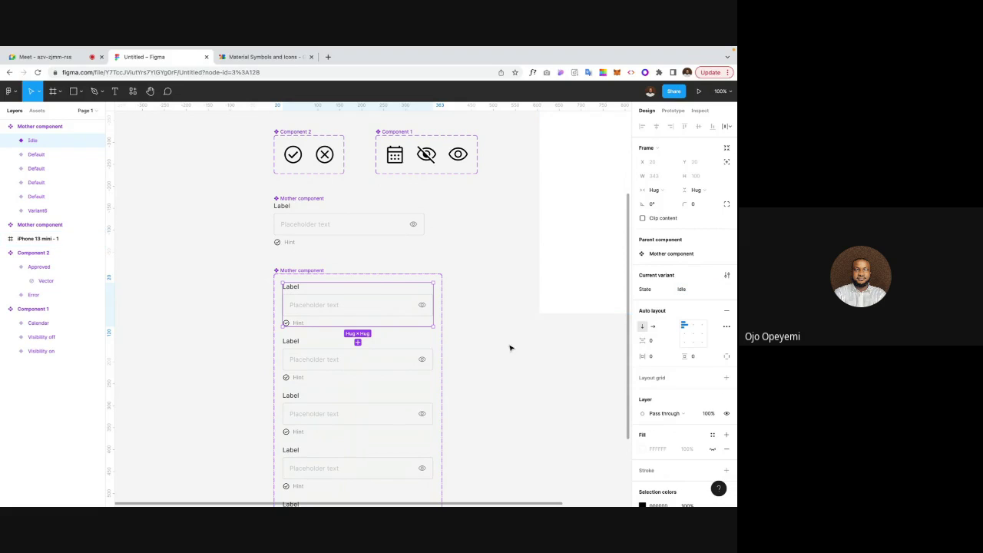
Step: Set the second and third variants' State values to Hover and Active
{"action": "left_click", "coordinate": [377, 356]}
{"action": "scroll", "coordinate": [377, 355], "scroll_direction": "down", "scroll_amount": 1}
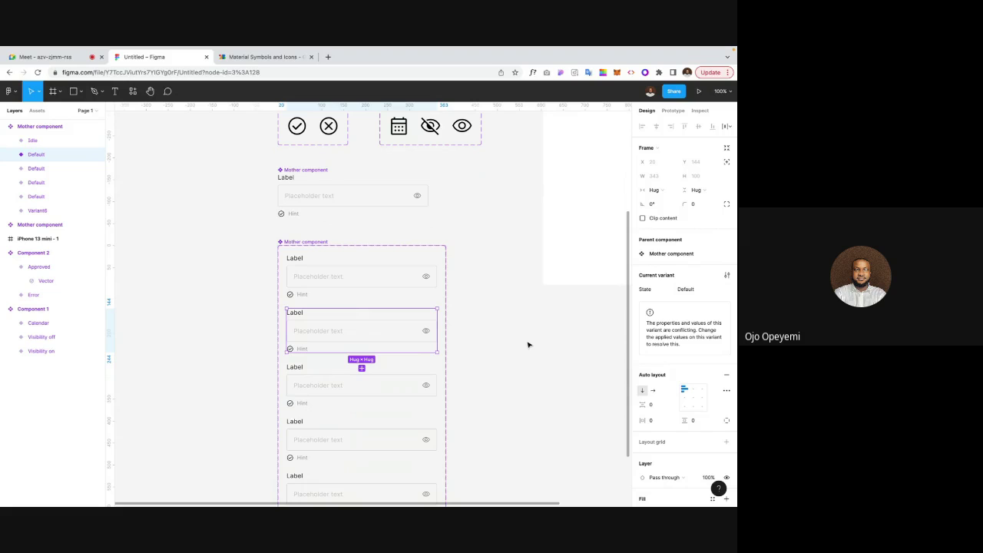
{"action": "left_click", "coordinate": [685, 292]}
{"action": "type", "text": "Hove"}
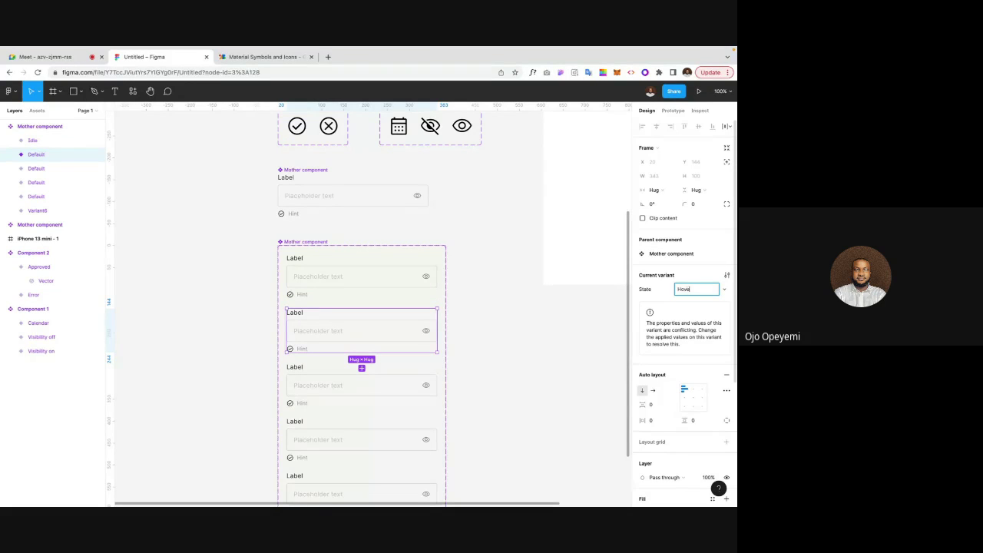
{"action": "type", "text": "r"}
{"action": "key", "text": "Return"}
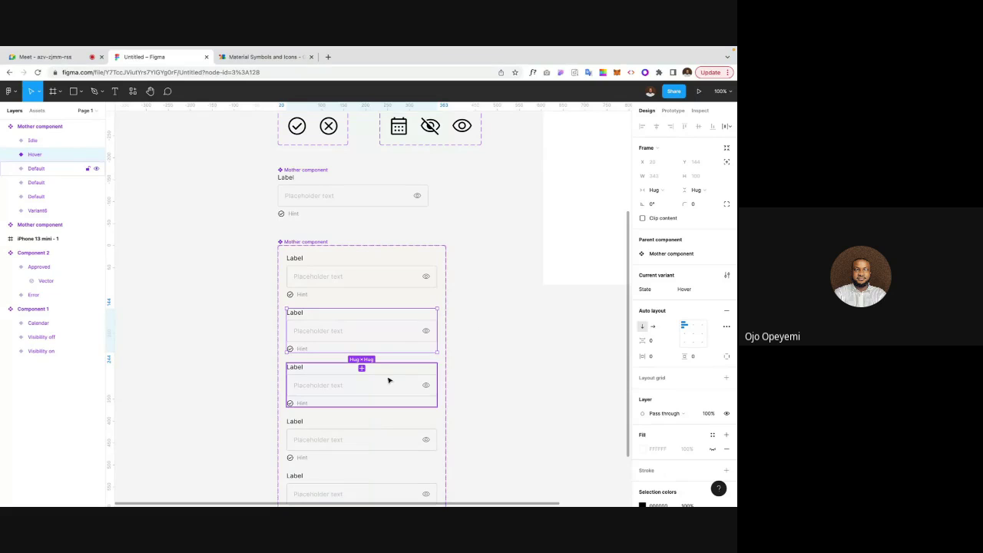
{"action": "left_click", "coordinate": [375, 389]}
{"action": "scroll", "coordinate": [374, 389], "scroll_direction": "down", "scroll_amount": 1}
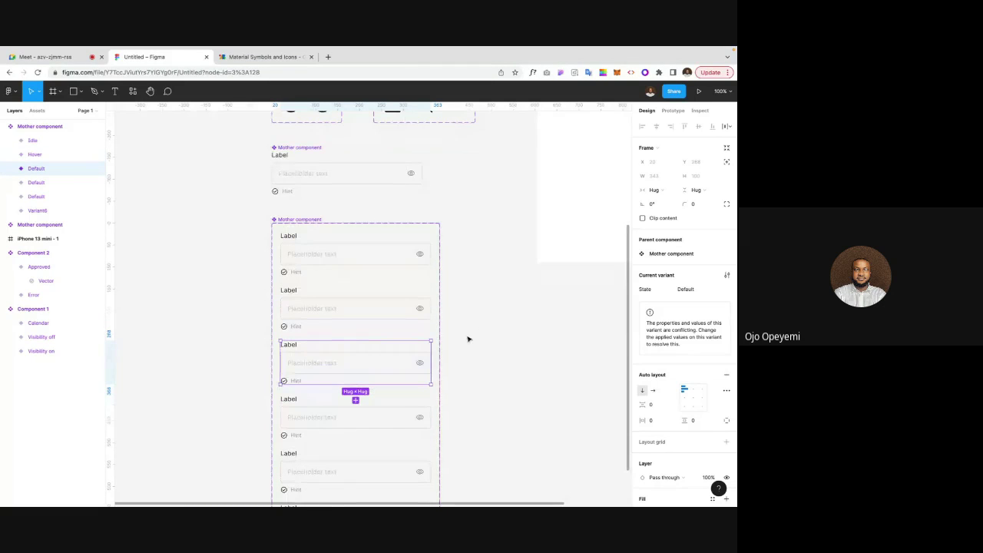
{"action": "left_click", "coordinate": [681, 290]}
{"action": "type", "text": "Active"}
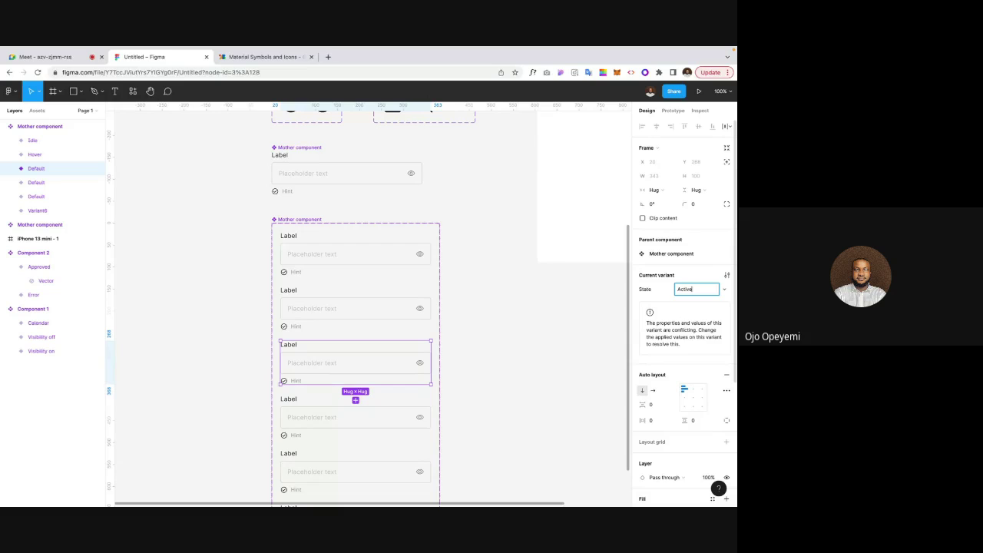
{"action": "key", "text": "Return"}
Step: Set the fourth and fifth variants' State values to Success and Error
{"action": "left_click", "coordinate": [395, 412]}
{"action": "scroll", "coordinate": [443, 385], "scroll_direction": "down", "scroll_amount": 2}
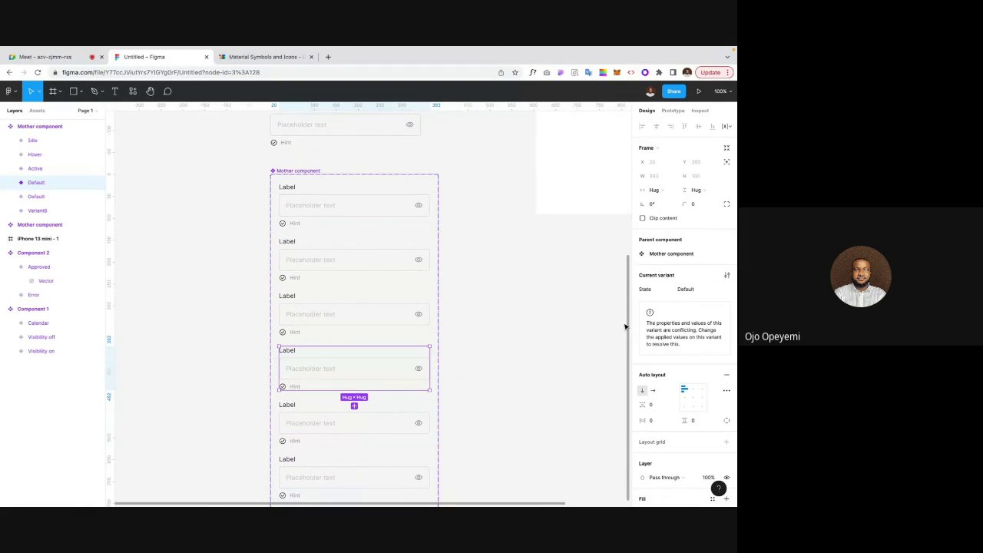
{"action": "left_click", "coordinate": [684, 289]}
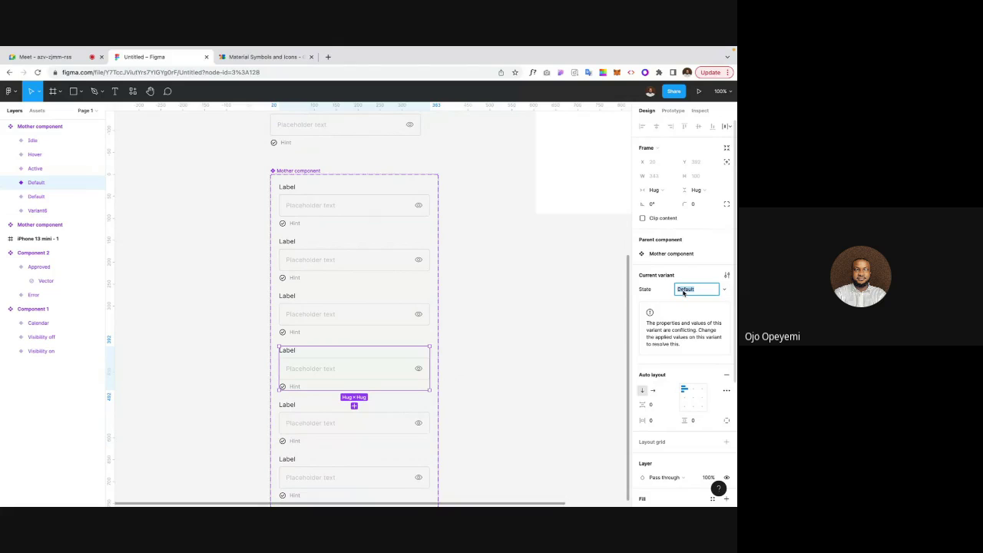
{"action": "type", "text": "Success"}
{"action": "key", "text": "Return"}
{"action": "left_click", "coordinate": [382, 428]}
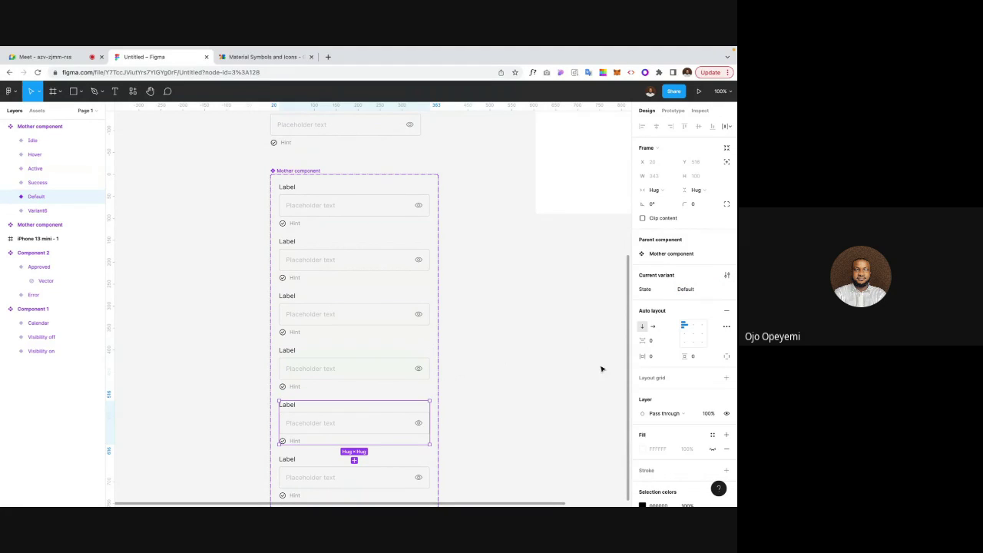
{"action": "left_click", "coordinate": [691, 290]}
{"action": "type", "text": "Error"}
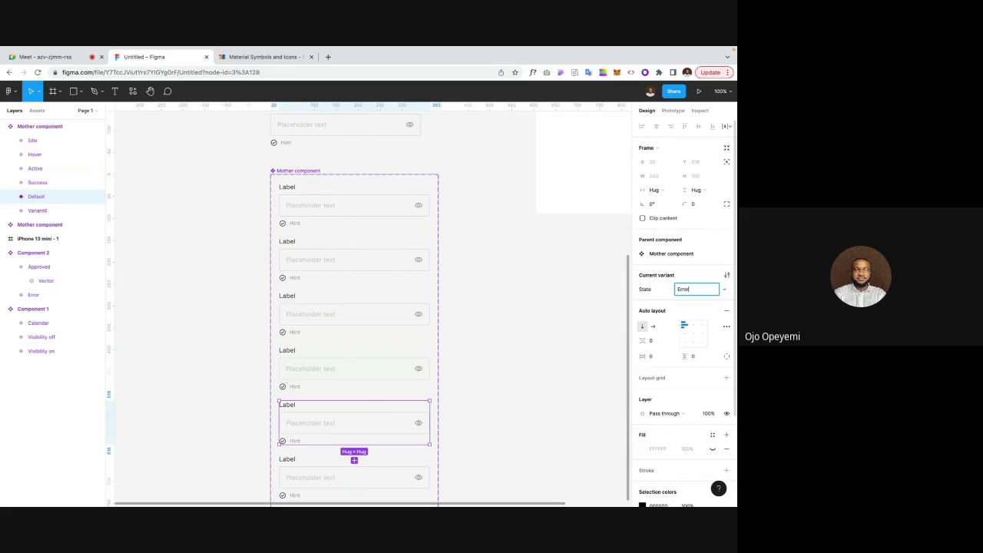
{"action": "key", "text": "Return"}
Step: Set Variant6's State value to Disabled and deselect it
{"action": "scroll", "coordinate": [529, 338], "scroll_direction": "down", "scroll_amount": 1}
{"action": "left_click", "coordinate": [353, 443]}
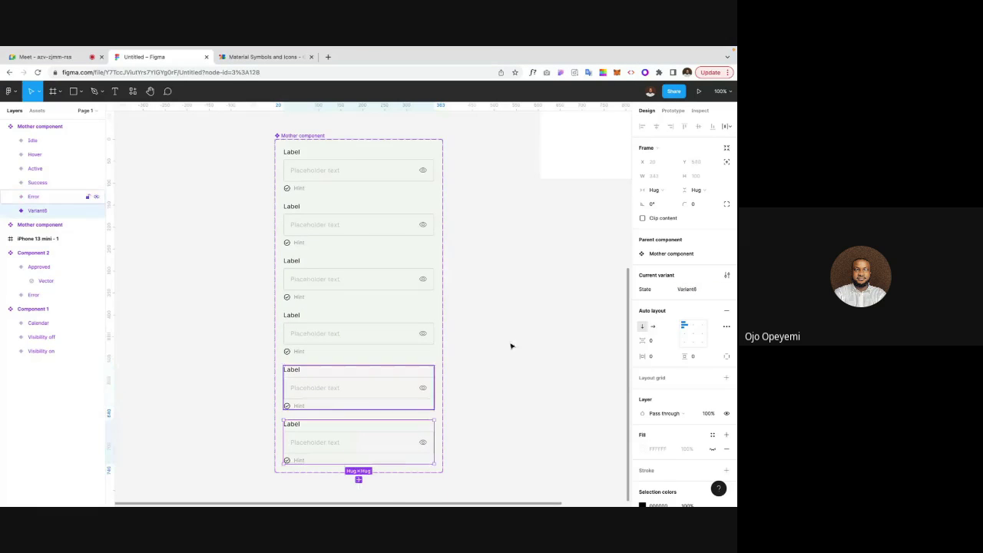
{"action": "left_click", "coordinate": [689, 289]}
{"action": "type", "text": "Disabled"}
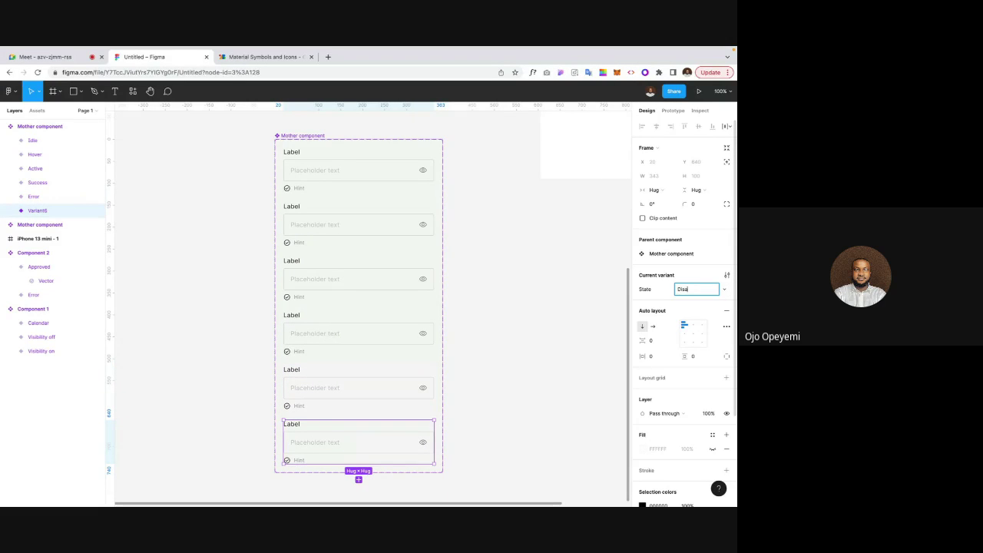
{"action": "key", "text": "Return"}
{"action": "left_click", "coordinate": [588, 258]}
{"action": "scroll", "coordinate": [589, 258], "scroll_direction": "up", "scroll_amount": 3}
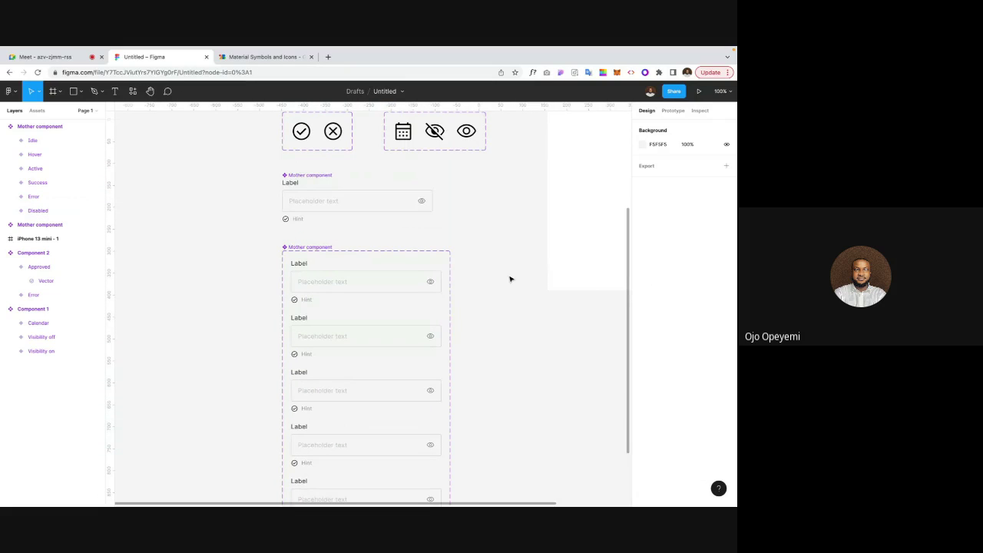
Step: At 200% zoom, darken the Hover variant's Frame 1 stroke to 474747 grey
{"action": "key", "text": "plus"}
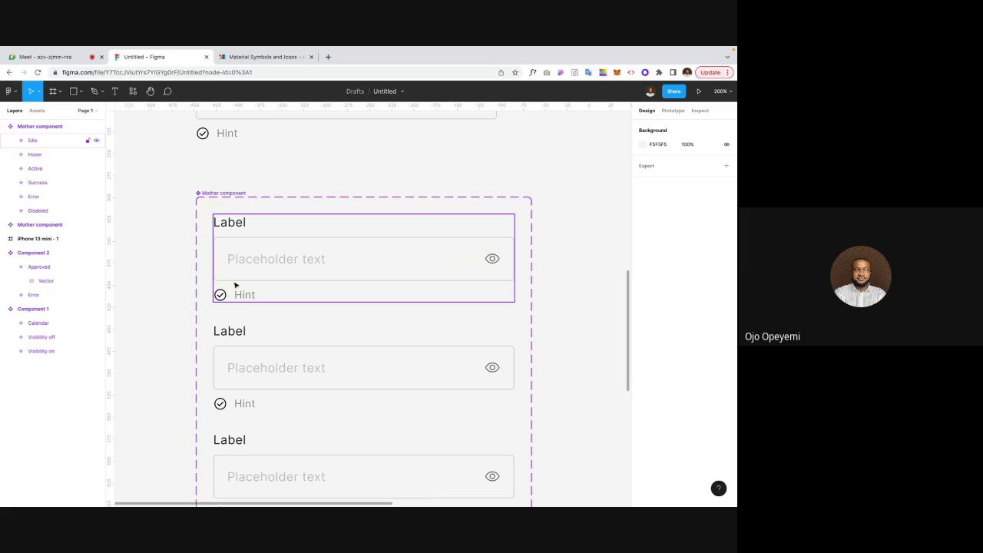
{"action": "scroll", "coordinate": [159, 281], "scroll_direction": "down", "scroll_amount": 3}
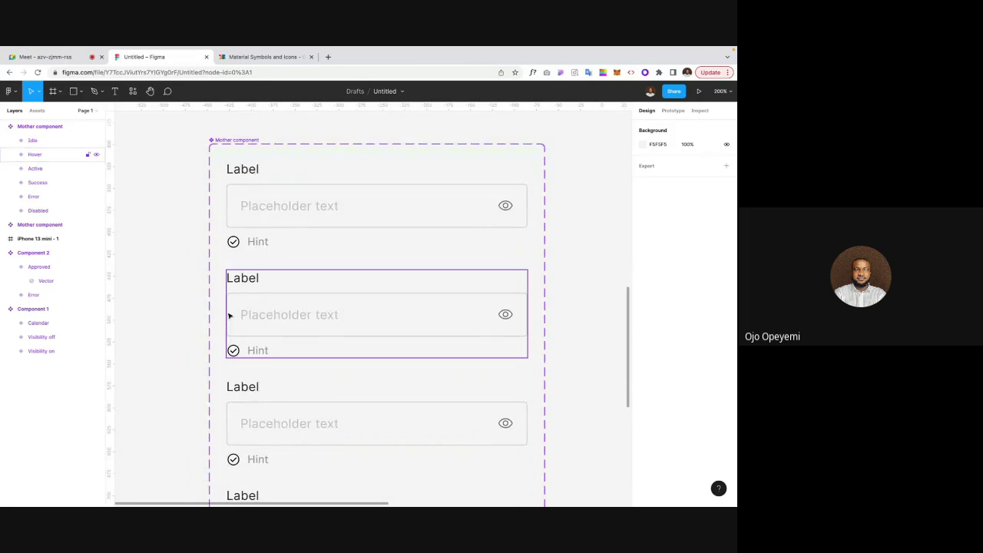
{"action": "left_click", "coordinate": [252, 315]}
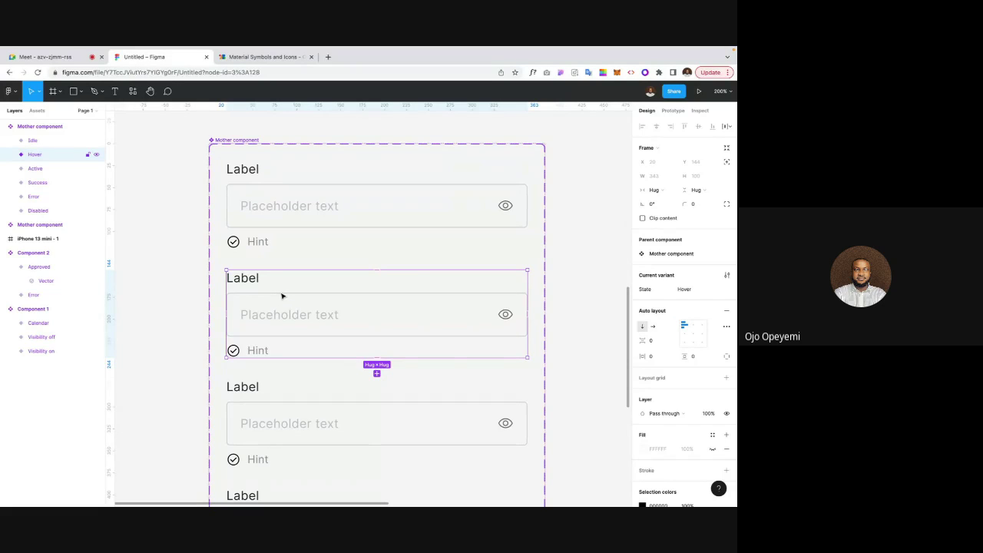
{"action": "double_click", "coordinate": [281, 298]}
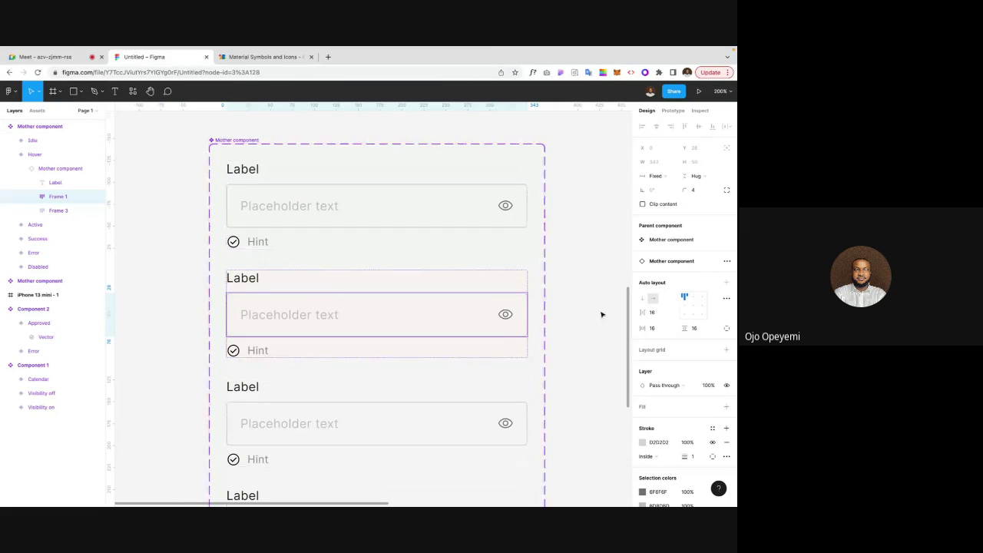
{"action": "left_click", "coordinate": [643, 443]}
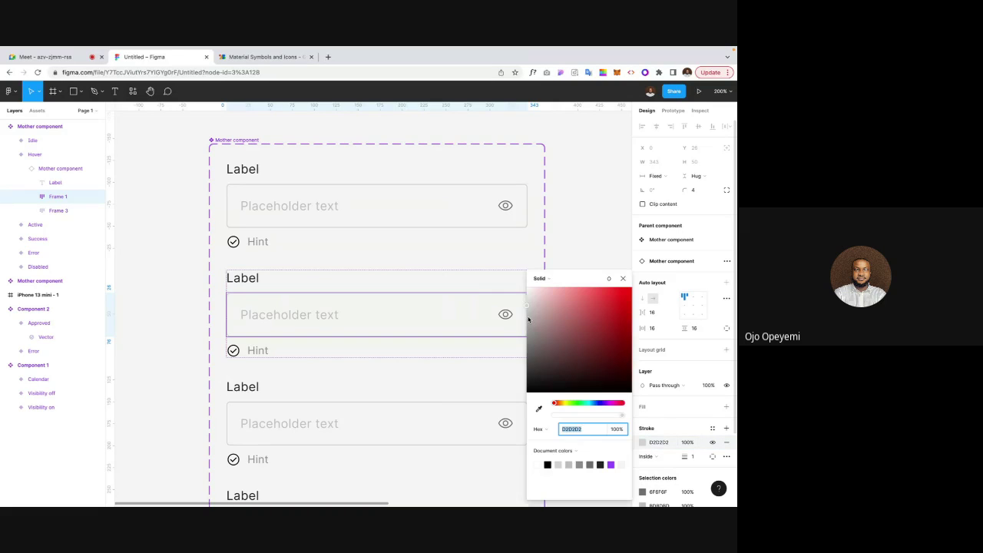
{"action": "mouse_move", "coordinate": [530, 299]}
{"action": "left_mouse_down"}
{"action": "mouse_move", "coordinate": [516, 360]}
{"action": "mouse_move", "coordinate": [526, 351]}
{"action": "mouse_move", "coordinate": [527, 366]}
{"action": "left_mouse_up"}
{"action": "left_click", "coordinate": [622, 278]}
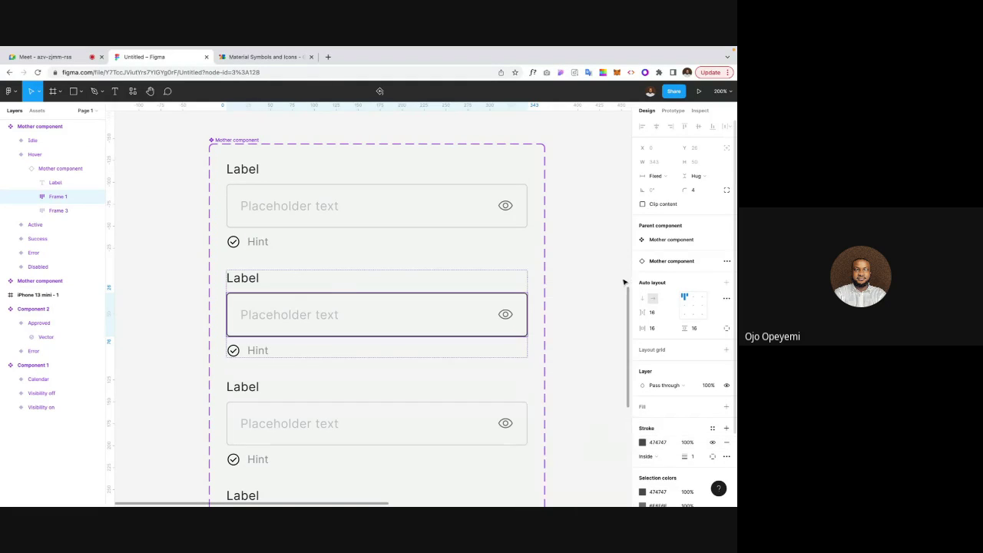
{"action": "left_click", "coordinate": [561, 356]}
Step: Zoom back out to 100% and select the single Mother component
{"action": "scroll", "coordinate": [561, 356], "scroll_direction": "right", "scroll_amount": 1}
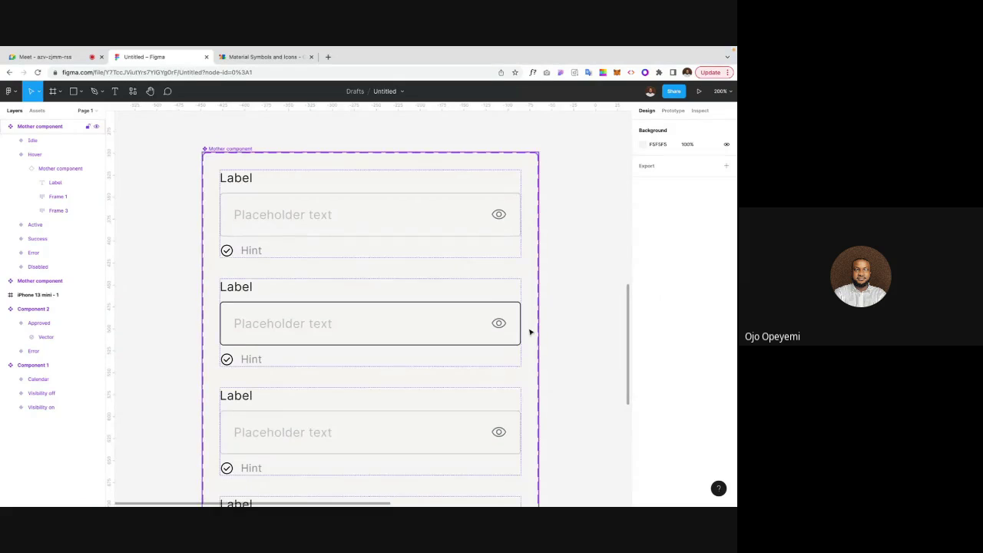
{"action": "scroll", "coordinate": [545, 300], "scroll_direction": "up", "scroll_amount": 1}
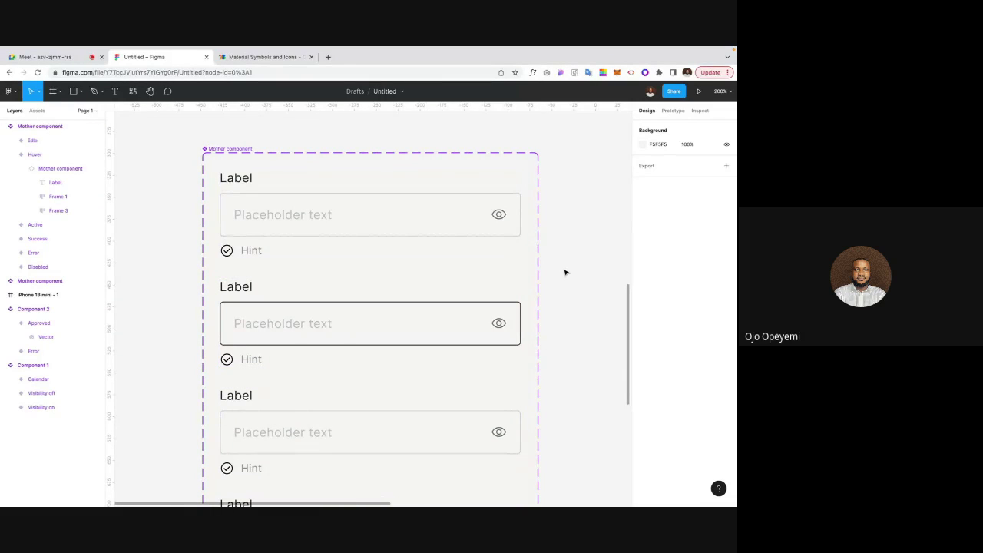
{"action": "key", "text": "minus"}
{"action": "key", "text": "minus"}
{"action": "key", "text": "shift+0"}
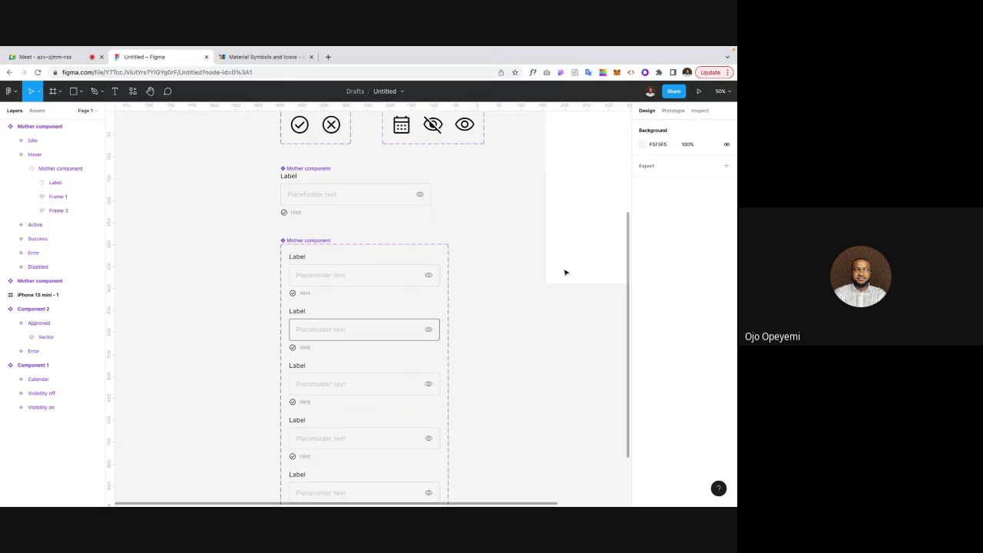
{"action": "scroll", "coordinate": [461, 230], "scroll_direction": "up", "scroll_amount": 1}
{"action": "left_click", "coordinate": [326, 191]}
{"action": "left_click", "coordinate": [223, 217]}
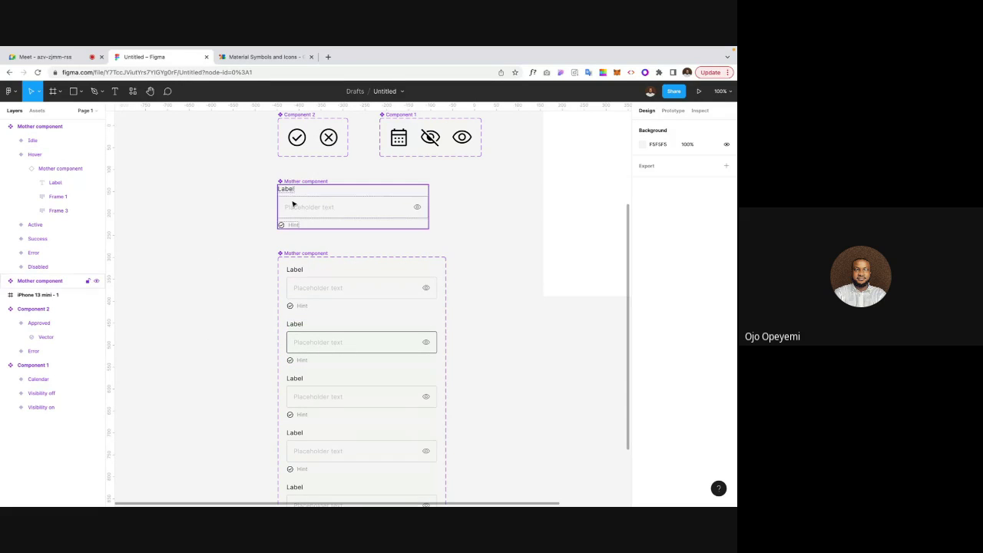
{"action": "scroll", "coordinate": [241, 212], "scroll_direction": "up", "scroll_amount": 1}
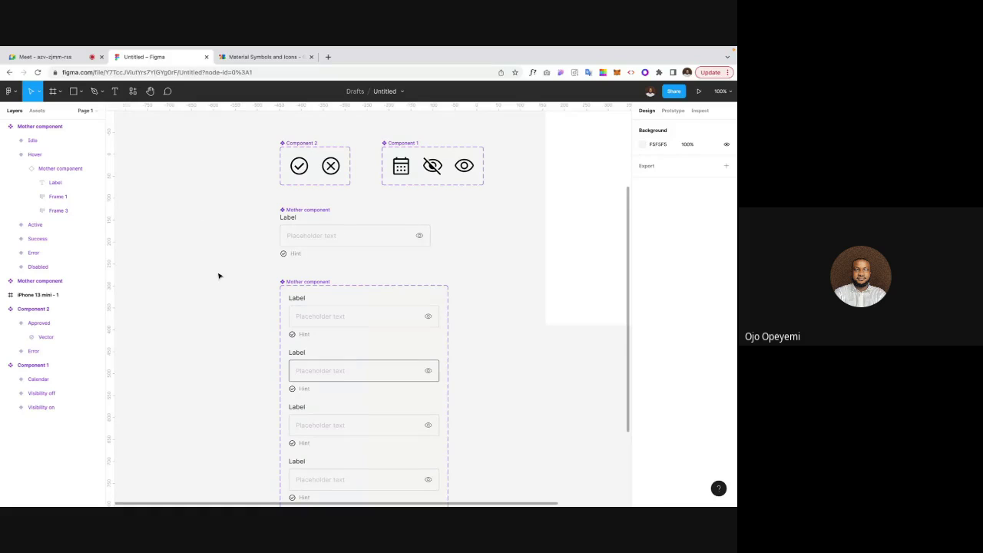
{"action": "scroll", "coordinate": [218, 276], "scroll_direction": "down", "scroll_amount": 1}
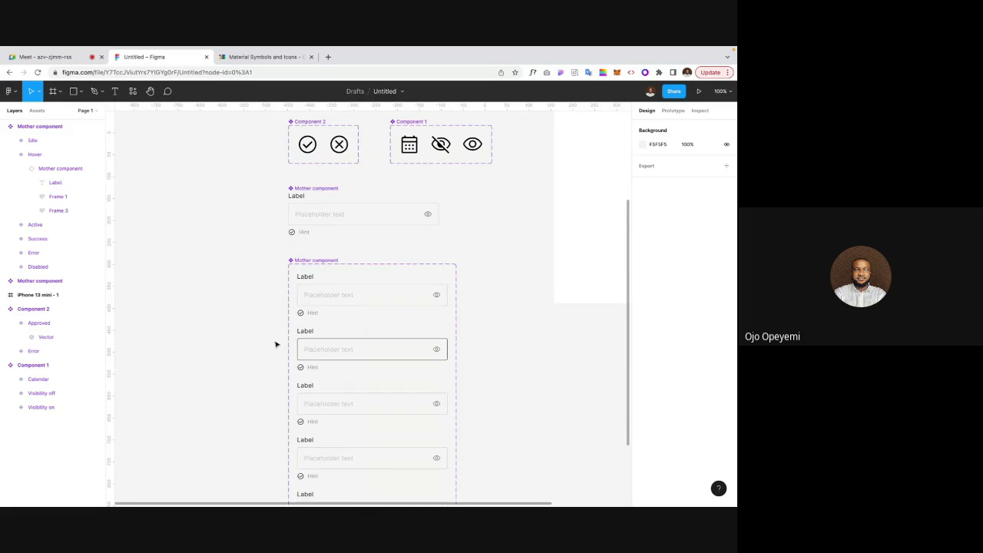
{"action": "scroll", "coordinate": [275, 344], "scroll_direction": "down", "scroll_amount": 1}
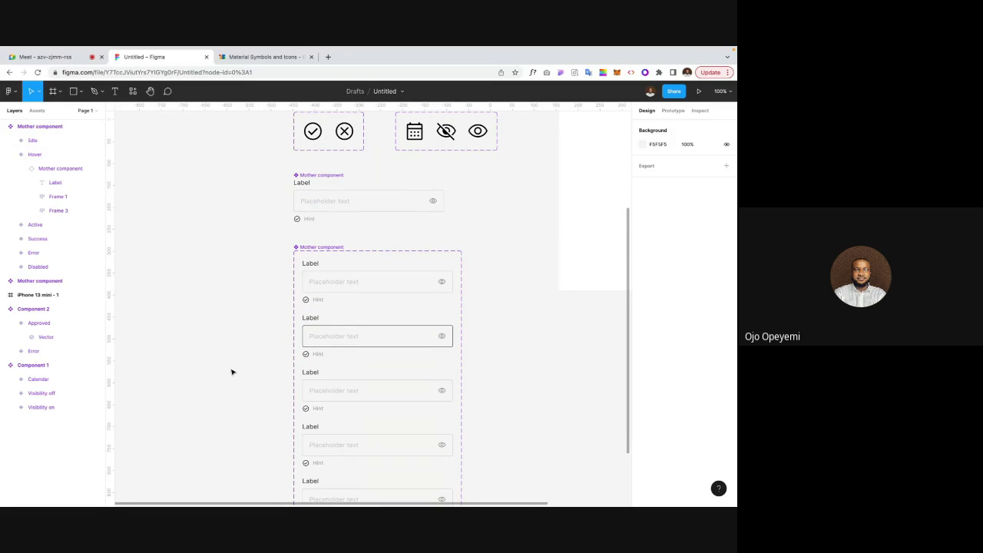
{"action": "scroll", "coordinate": [233, 371], "scroll_direction": "down", "scroll_amount": 1}
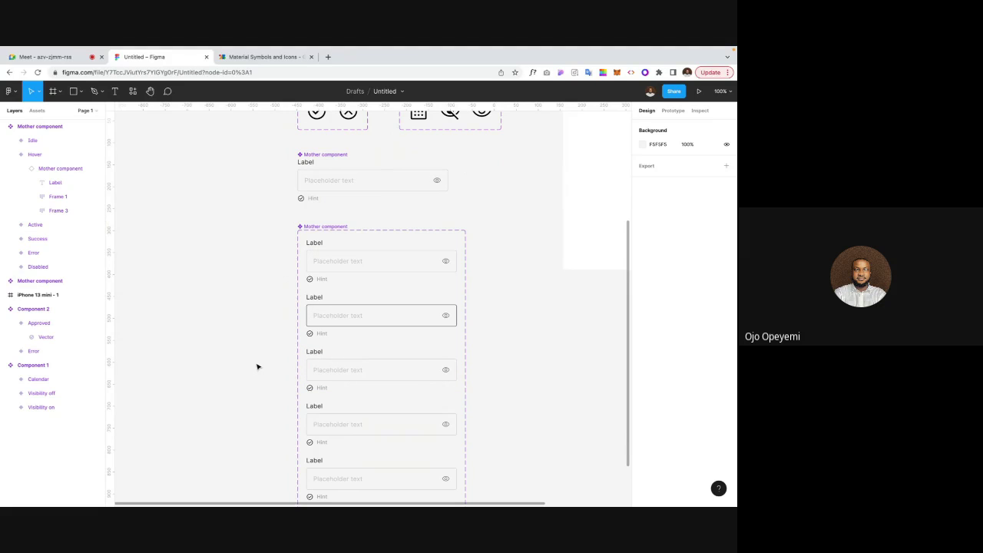
{"action": "scroll", "coordinate": [257, 367], "scroll_direction": "down", "scroll_amount": 1}
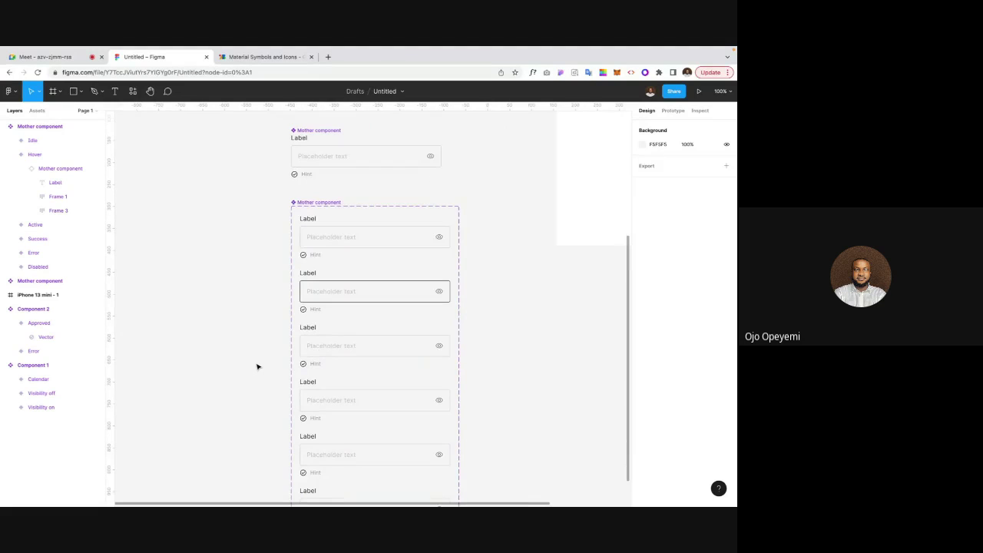
{"action": "key", "text": "super+plus"}
{"action": "scroll", "coordinate": [331, 359], "scroll_direction": "down", "scroll_amount": 1}
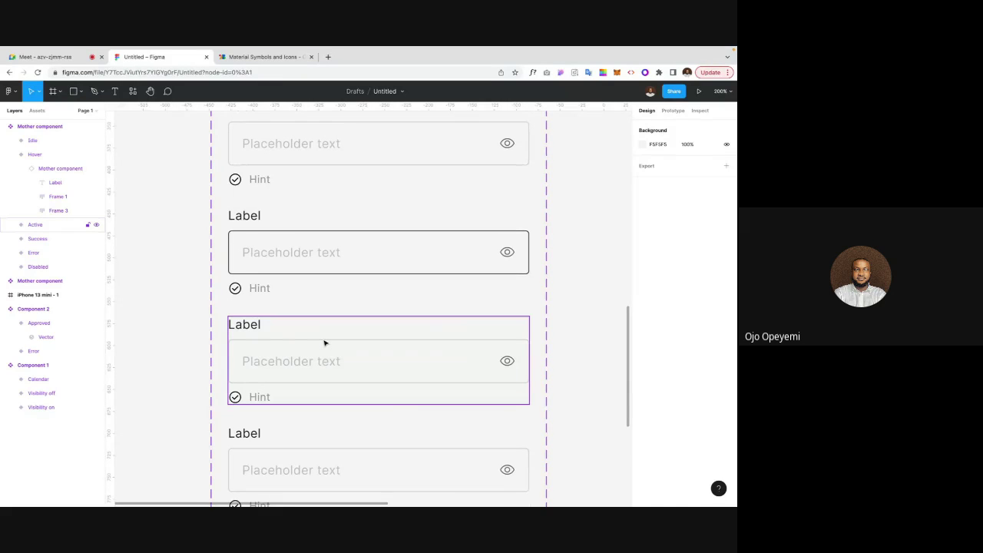
{"action": "left_click", "coordinate": [324, 343]}
{"action": "left_click", "coordinate": [324, 344]}
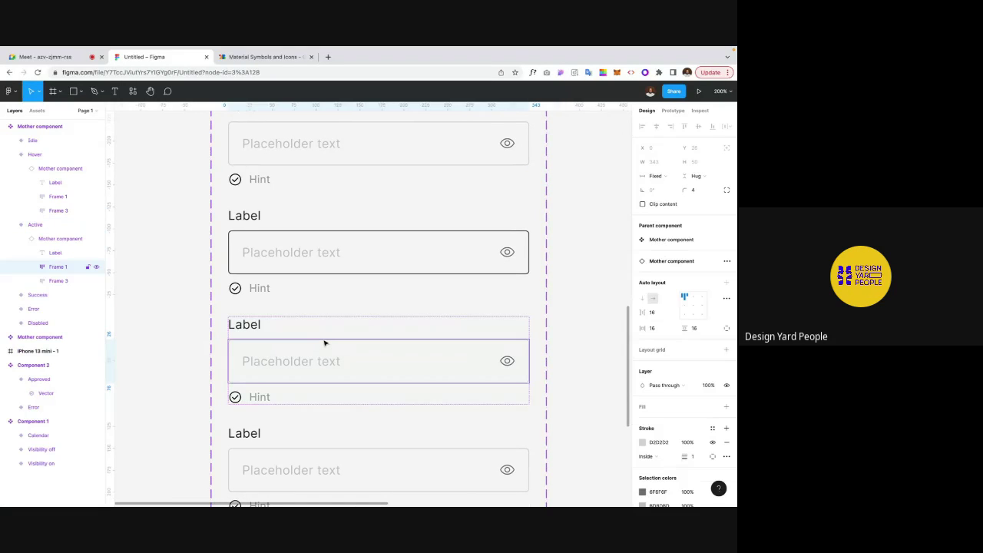
{"action": "left_click", "coordinate": [175, 303]}
{"action": "key", "text": "shift+0"}
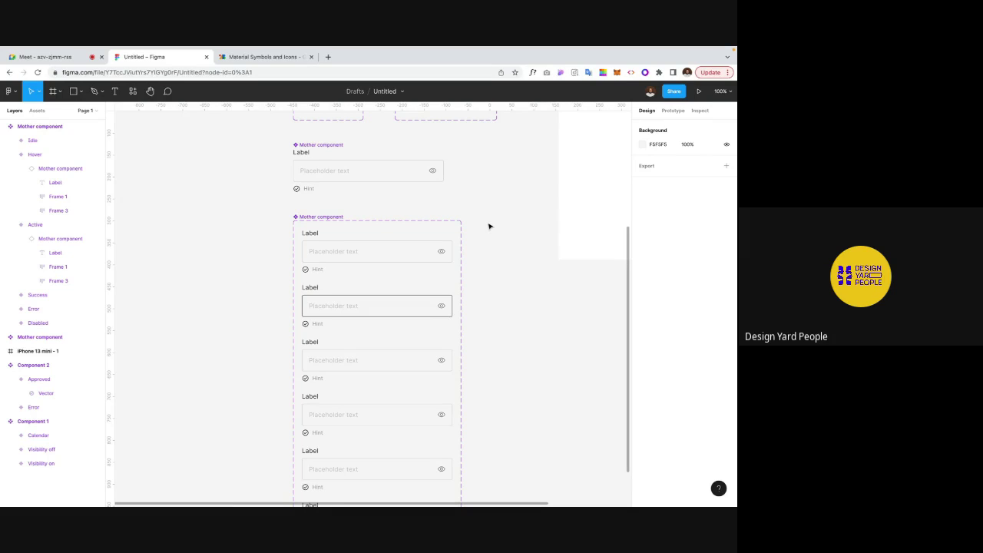
Step: On the Material Symbols tab, replace the web address with instagram.com
{"action": "left_click", "coordinate": [287, 57]}
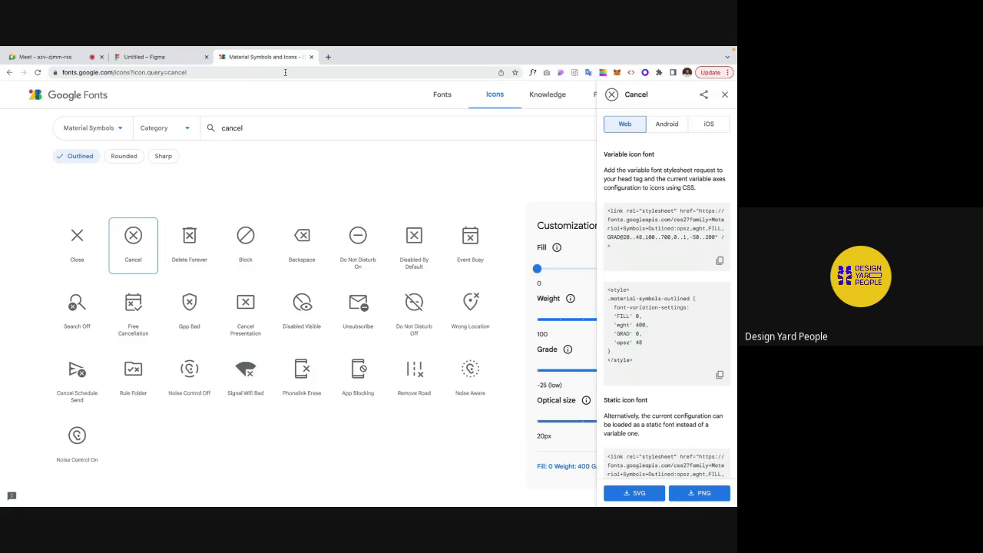
{"action": "left_click", "coordinate": [284, 73]}
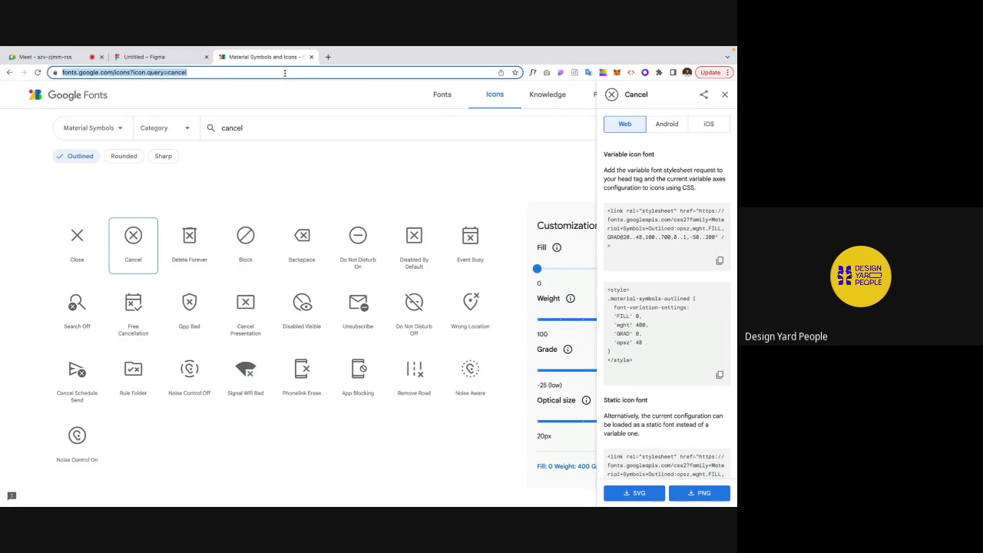
{"action": "type", "text": "g"}
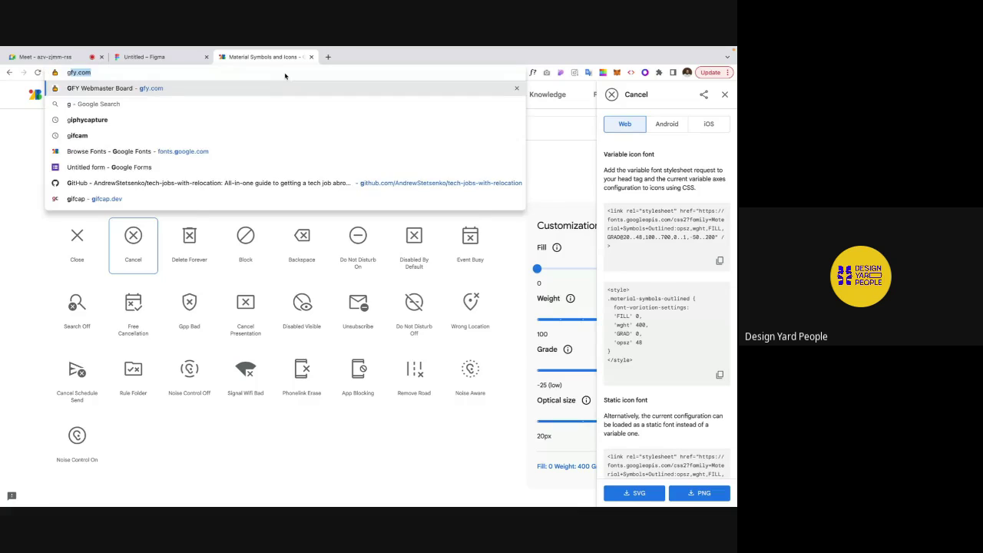
{"action": "type", "text": "o"}
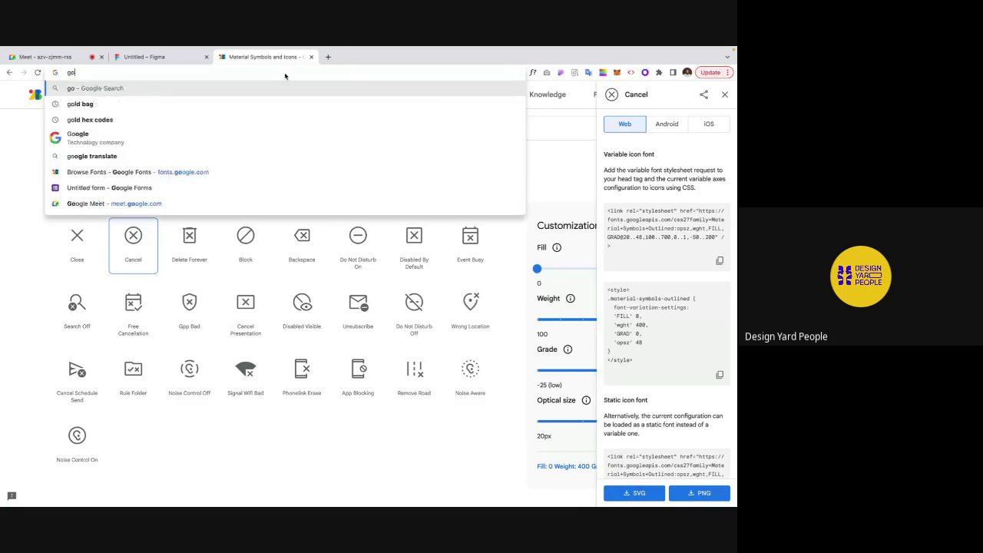
{"action": "key", "text": "BackSpace"}
{"action": "key", "text": "BackSpace"}
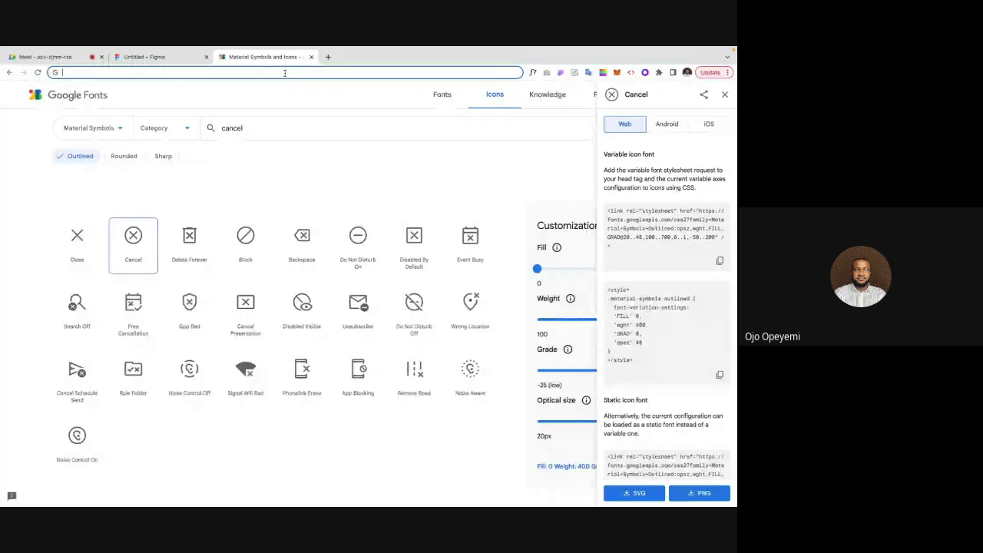
{"action": "type", "text": "i"}
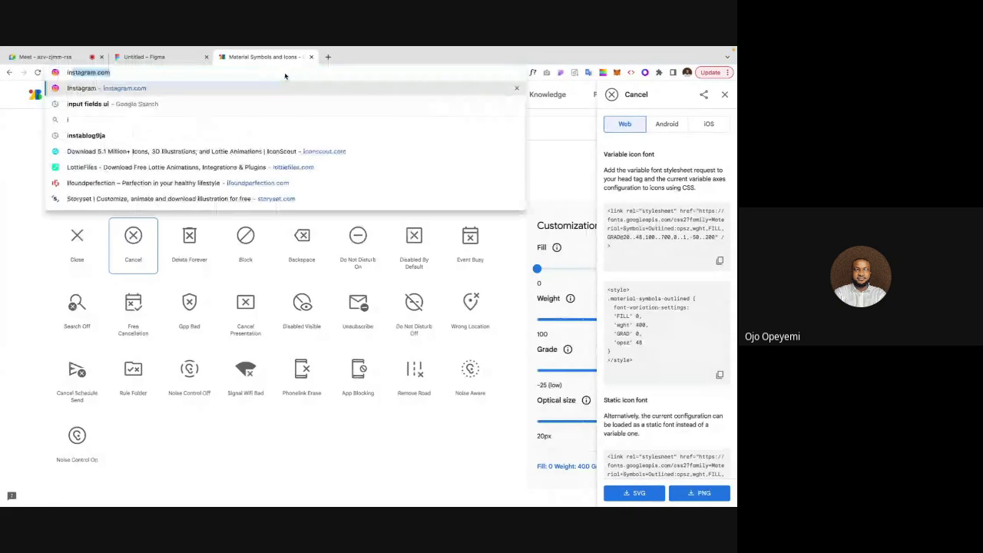
{"action": "key", "text": "BackSpace"}
{"action": "key", "text": "BackSpace"}
{"action": "type", "text": "i"}
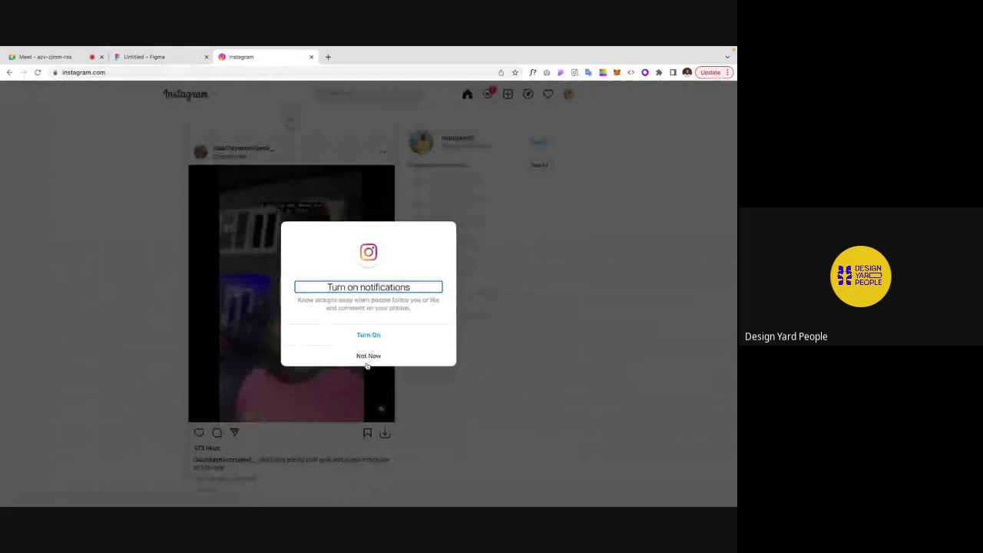
Step: Dismiss the notifications prompt and log out of Instagram from the profile menu
{"action": "left_click", "coordinate": [368, 356]}
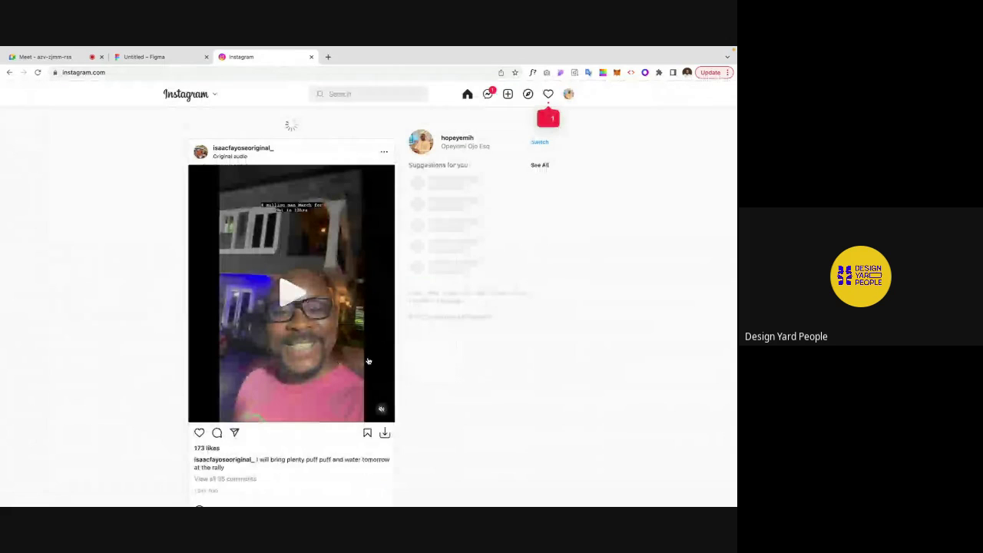
{"action": "left_click", "coordinate": [568, 94]}
{"action": "left_click", "coordinate": [503, 201]}
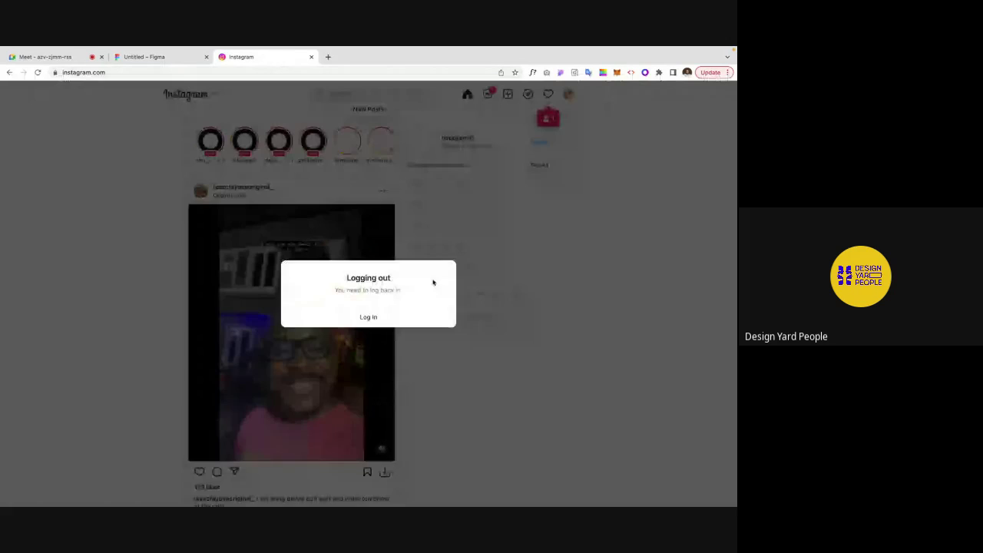
{"action": "left_click", "coordinate": [372, 317]}
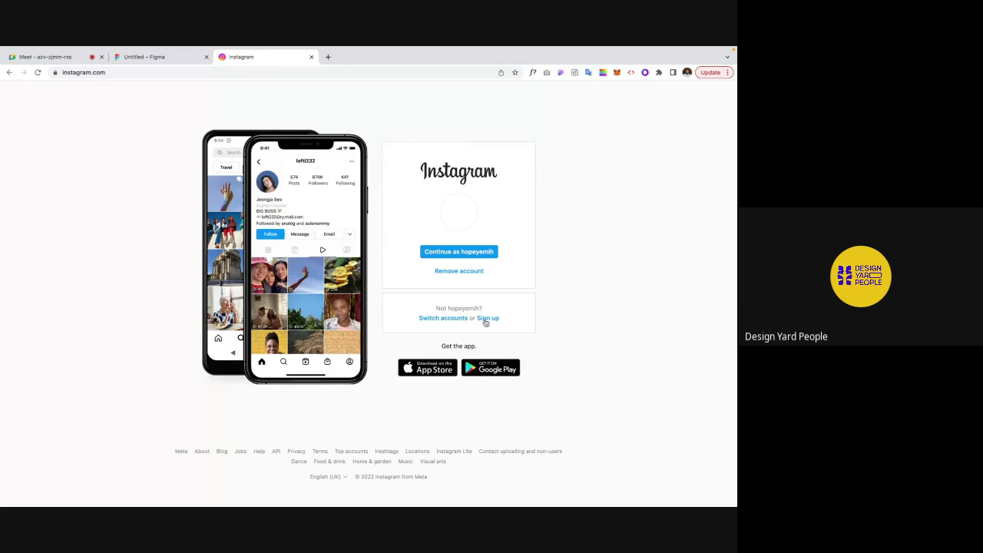
Step: Open the sign-up form, step through its mobile/email, full name, username and password fields, then clear the address bar
{"action": "left_click", "coordinate": [488, 318]}
{"action": "left_click", "coordinate": [448, 219]}
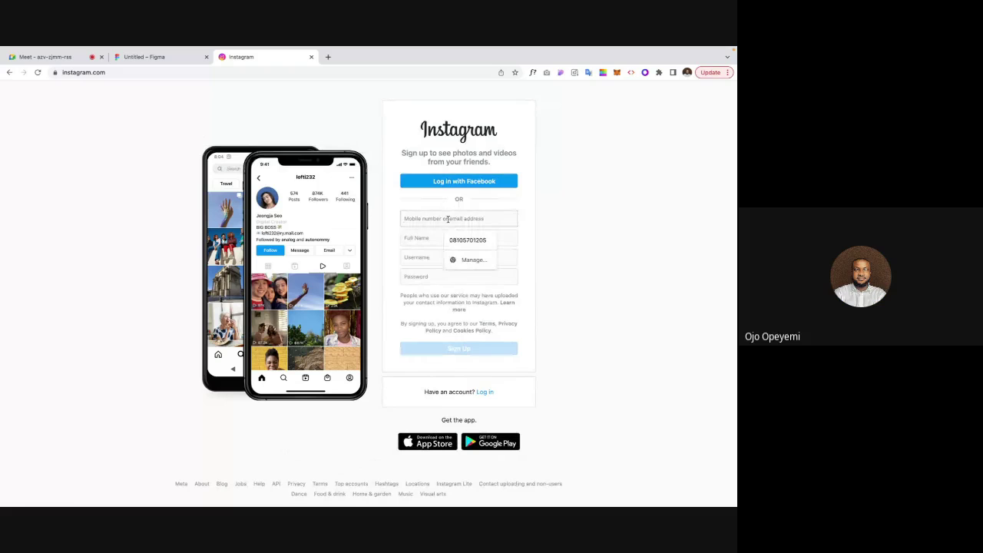
{"action": "left_click", "coordinate": [430, 244]}
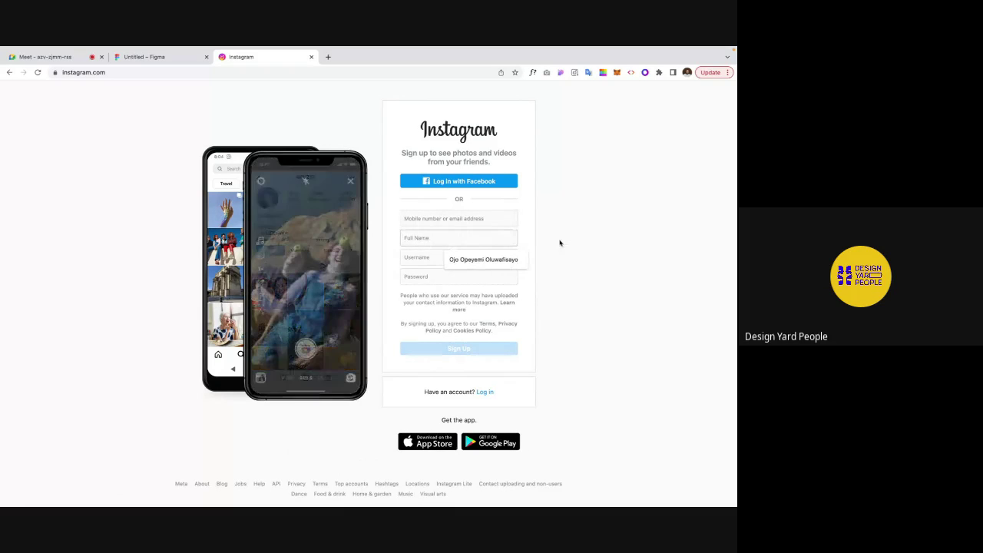
{"action": "left_click", "coordinate": [411, 257]}
{"action": "left_click", "coordinate": [411, 275]}
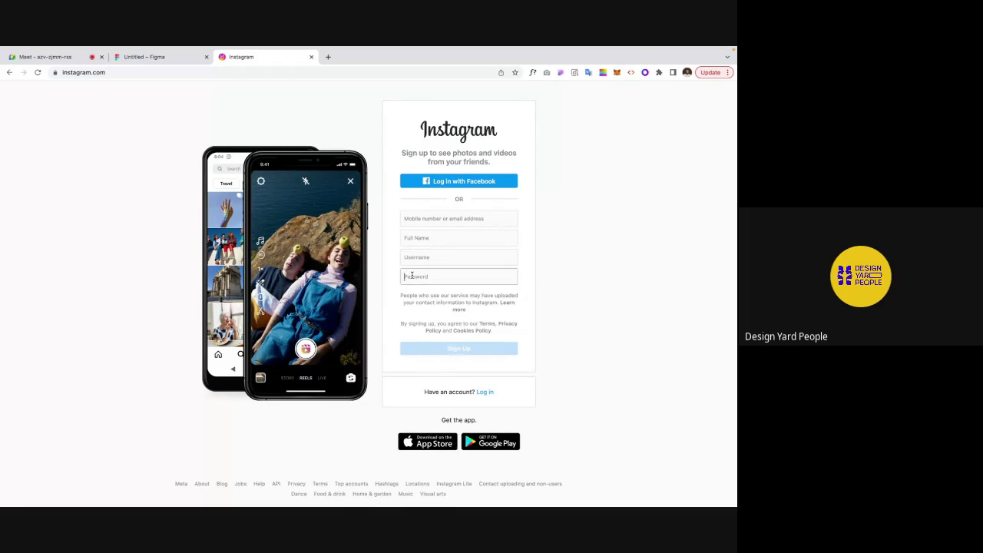
{"action": "left_click", "coordinate": [227, 73]}
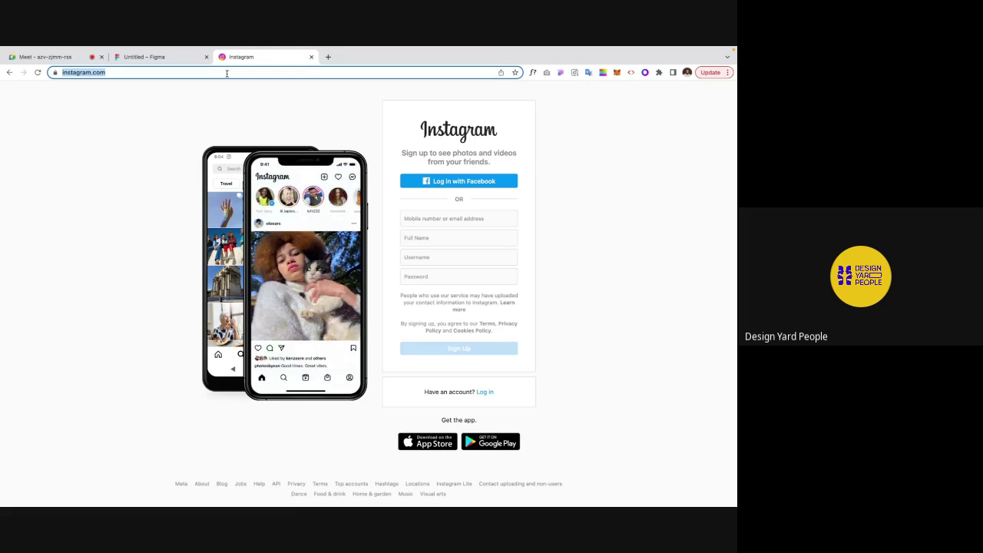
{"action": "type", "text": "tw"}
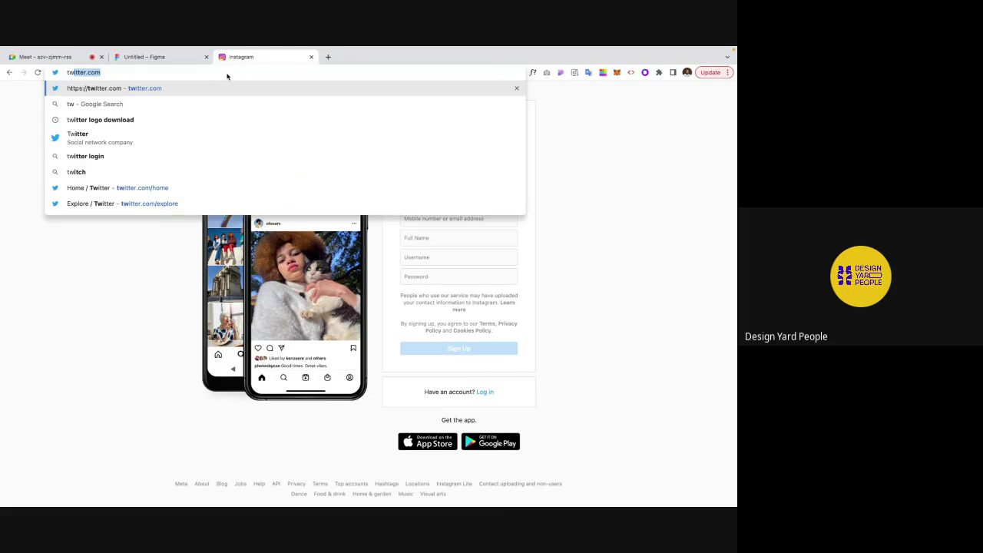
{"action": "key", "text": "BackSpace"}
{"action": "key", "text": "BackSpace"}
{"action": "key", "text": "BackSpace"}
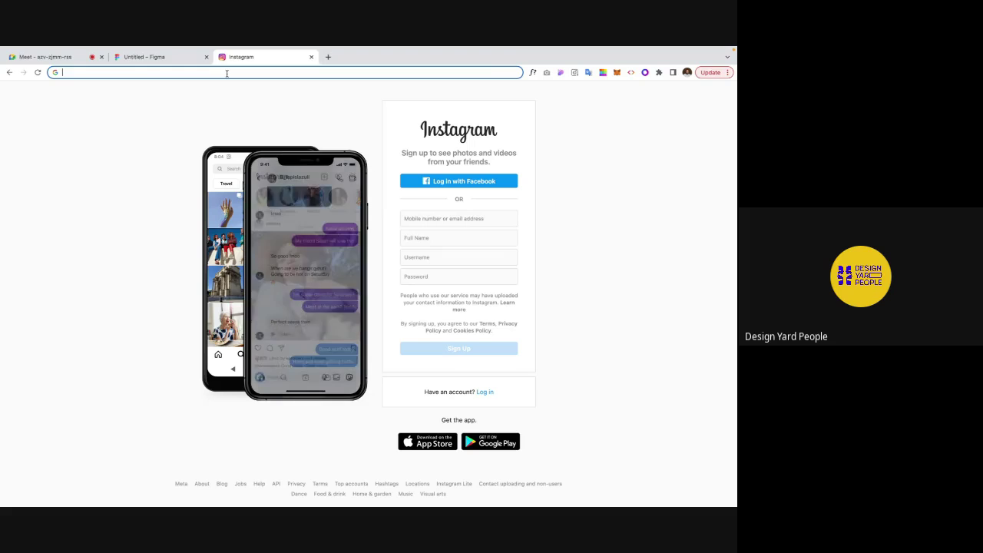
Step: Close the Instagram tab and scroll the Figma canvas back to the text input variant set
{"action": "left_click", "coordinate": [311, 57]}
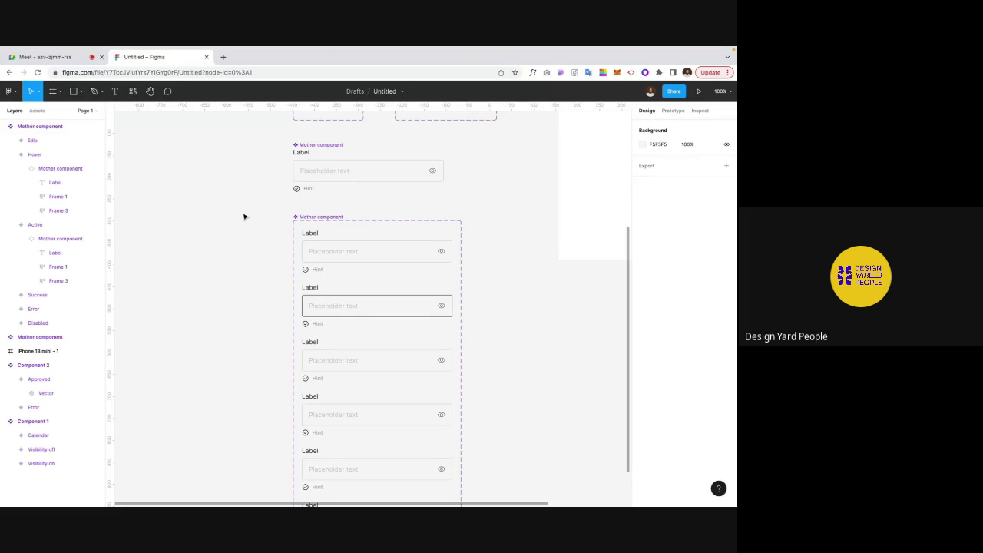
{"action": "scroll", "coordinate": [243, 220], "scroll_direction": "up", "scroll_amount": 2}
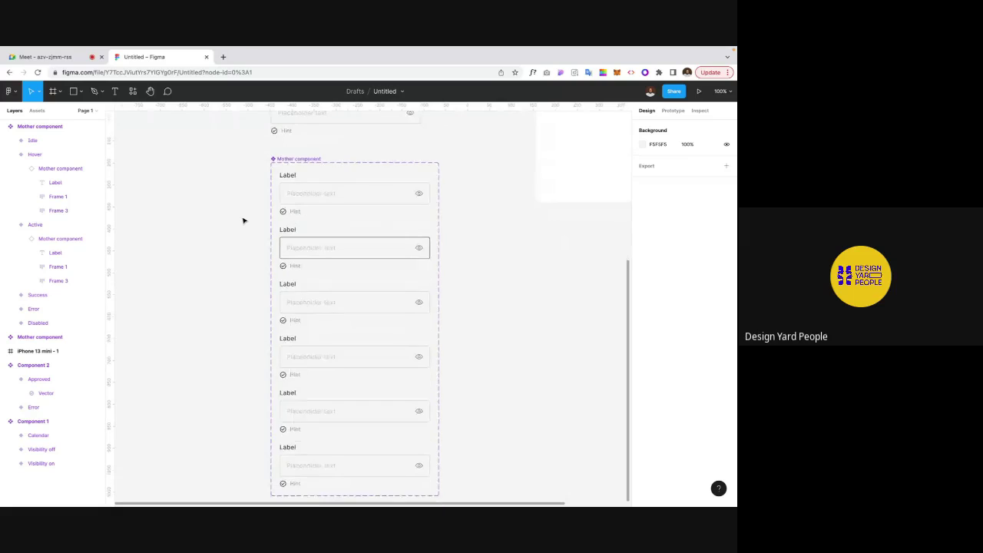
{"action": "scroll", "coordinate": [239, 244], "scroll_direction": "up", "scroll_amount": 1}
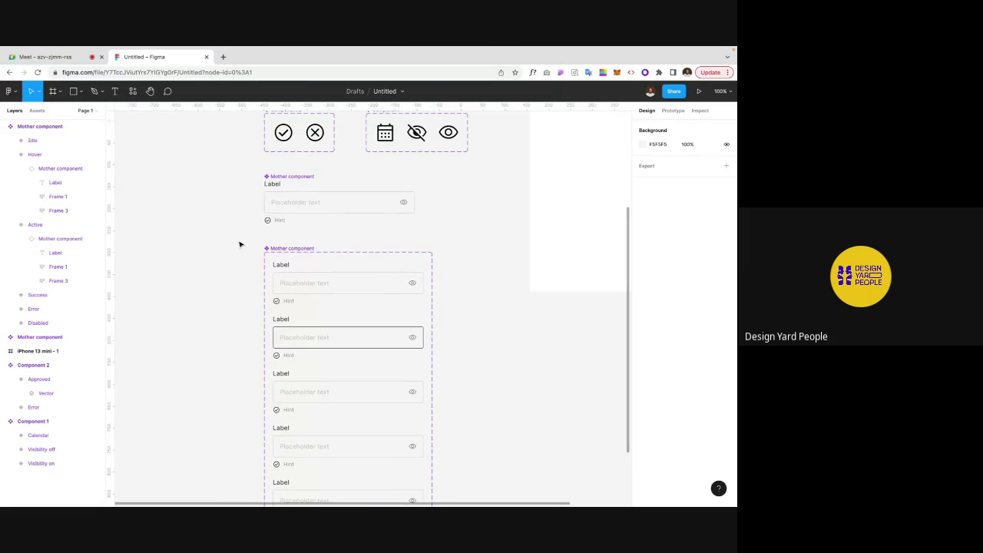
{"action": "scroll", "coordinate": [239, 244], "scroll_direction": "up", "scroll_amount": 1}
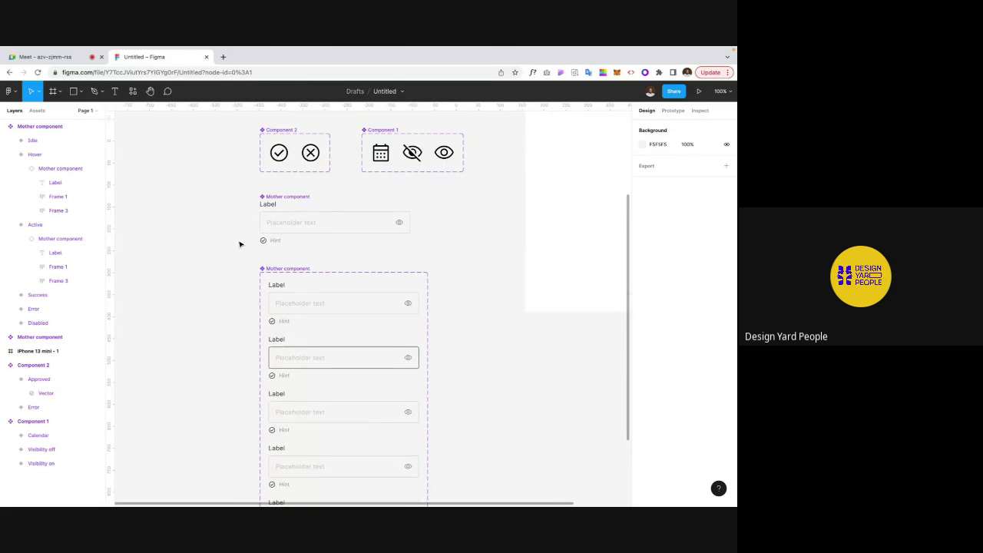
{"action": "scroll", "coordinate": [240, 244], "scroll_direction": "up", "scroll_amount": 1}
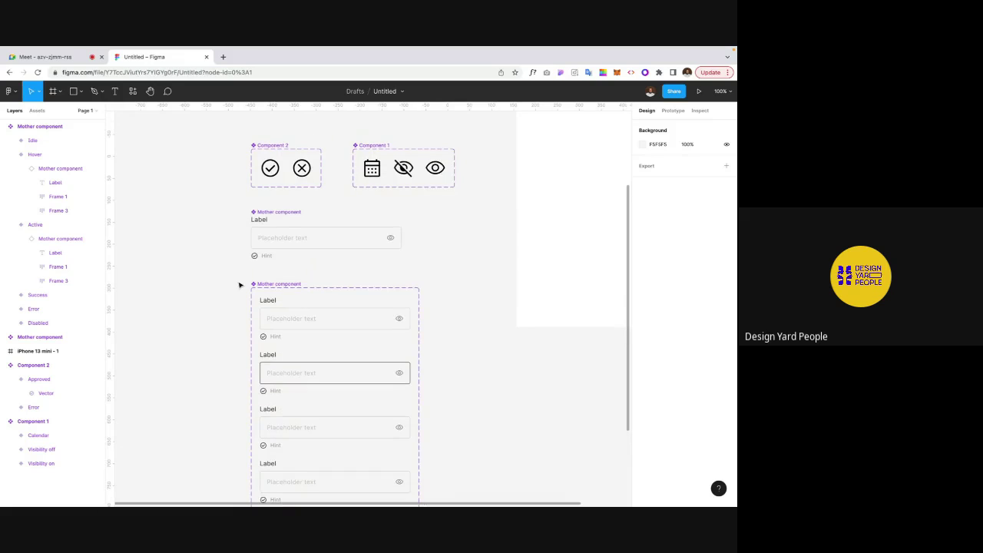
{"action": "scroll", "coordinate": [239, 284], "scroll_direction": "down", "scroll_amount": 1}
{"action": "scroll", "coordinate": [239, 285], "scroll_direction": "right", "scroll_amount": 1}
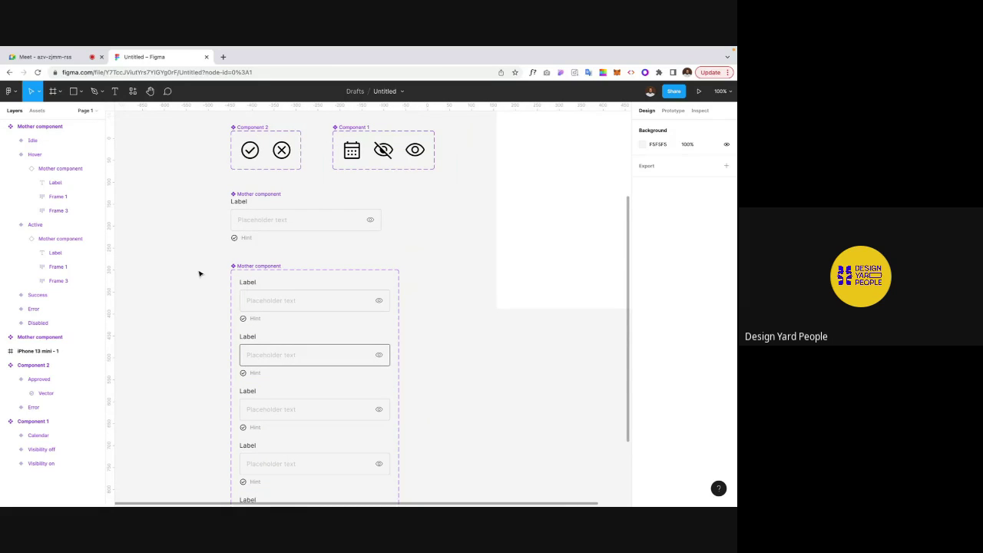
{"action": "scroll", "coordinate": [199, 273], "scroll_direction": "down", "scroll_amount": 1}
{"action": "scroll", "coordinate": [199, 274], "scroll_direction": "left", "scroll_amount": 1}
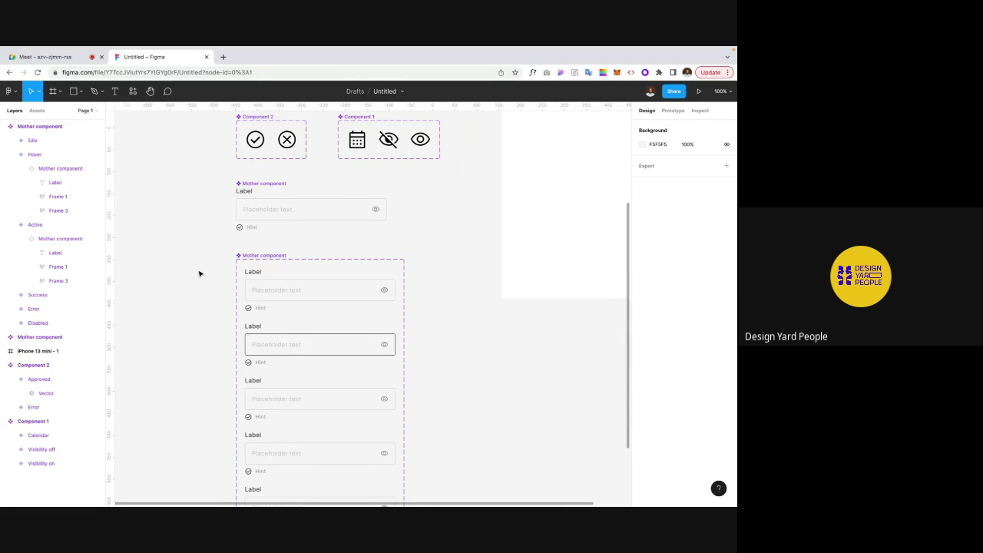
{"action": "scroll", "coordinate": [199, 274], "scroll_direction": "down", "scroll_amount": 2}
{"action": "scroll", "coordinate": [199, 273], "scroll_direction": "left", "scroll_amount": 1}
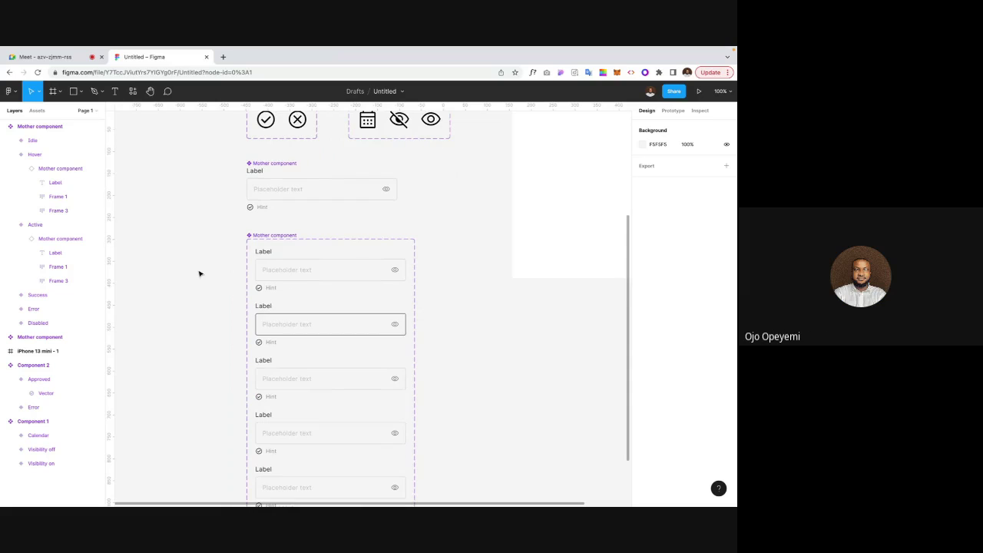
Step: Zoom to 200% on the variants and select the Hover variant
{"action": "key", "text": "ctrl+plus"}
{"action": "scroll", "coordinate": [199, 273], "scroll_direction": "down", "scroll_amount": 3}
{"action": "scroll", "coordinate": [199, 274], "scroll_direction": "left", "scroll_amount": 3}
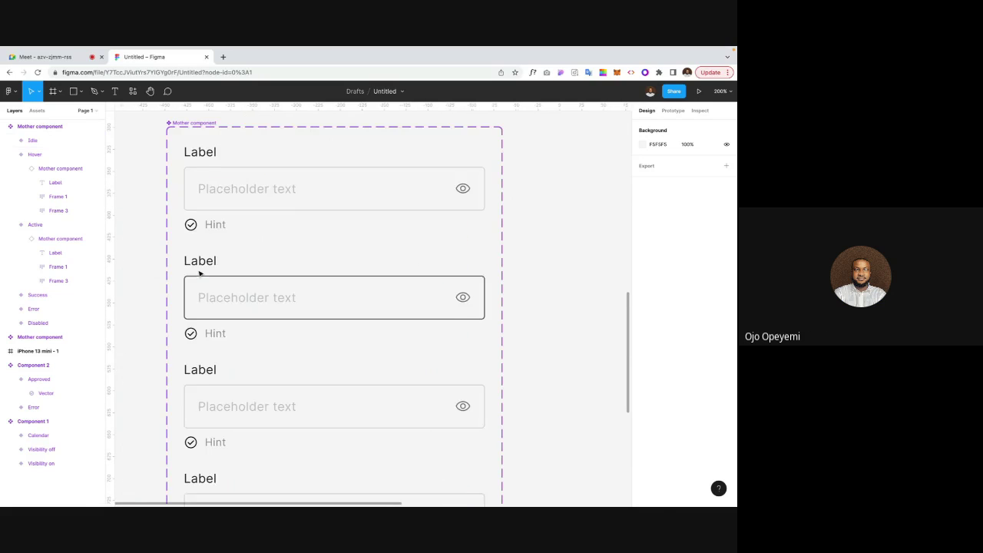
{"action": "left_click", "coordinate": [218, 301]}
{"action": "scroll", "coordinate": [218, 300], "scroll_direction": "down", "scroll_amount": 3}
{"action": "scroll", "coordinate": [218, 301], "scroll_direction": "left", "scroll_amount": 2}
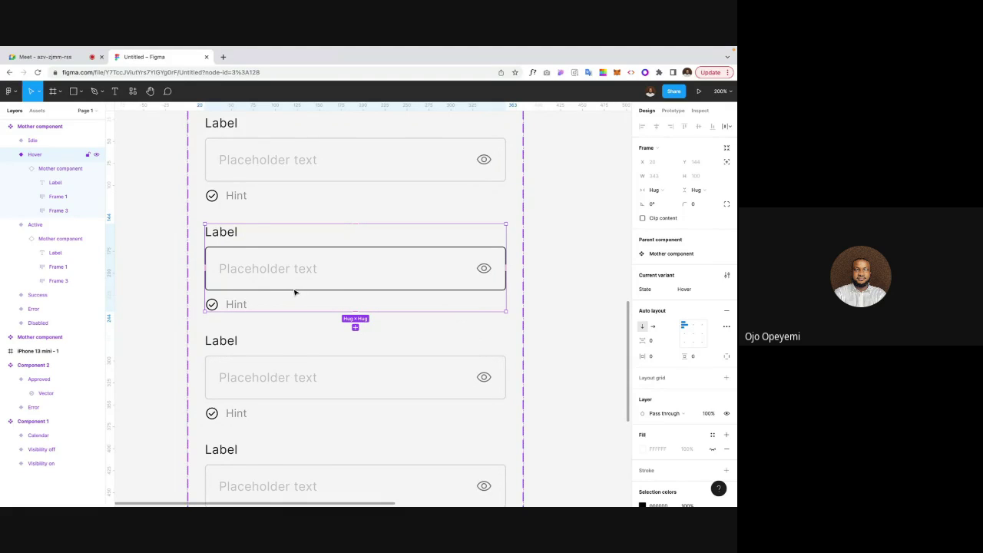
{"action": "scroll", "coordinate": [293, 289], "scroll_direction": "down", "scroll_amount": 2}
{"action": "scroll", "coordinate": [293, 289], "scroll_direction": "left", "scroll_amount": 1}
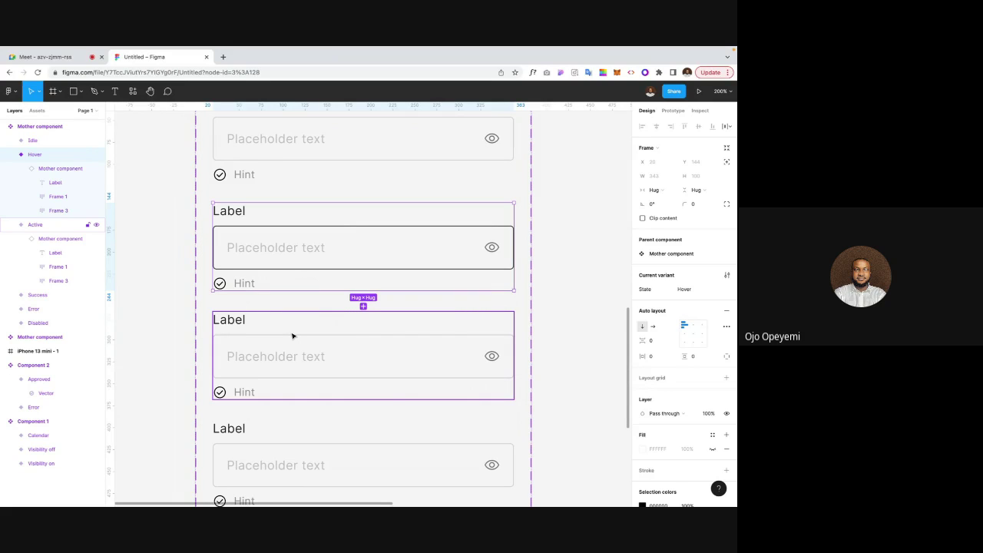
Step: Recolour the stroke of the input box inside Active > Frame 1 to blue 0021CC
{"action": "left_click", "coordinate": [282, 337]}
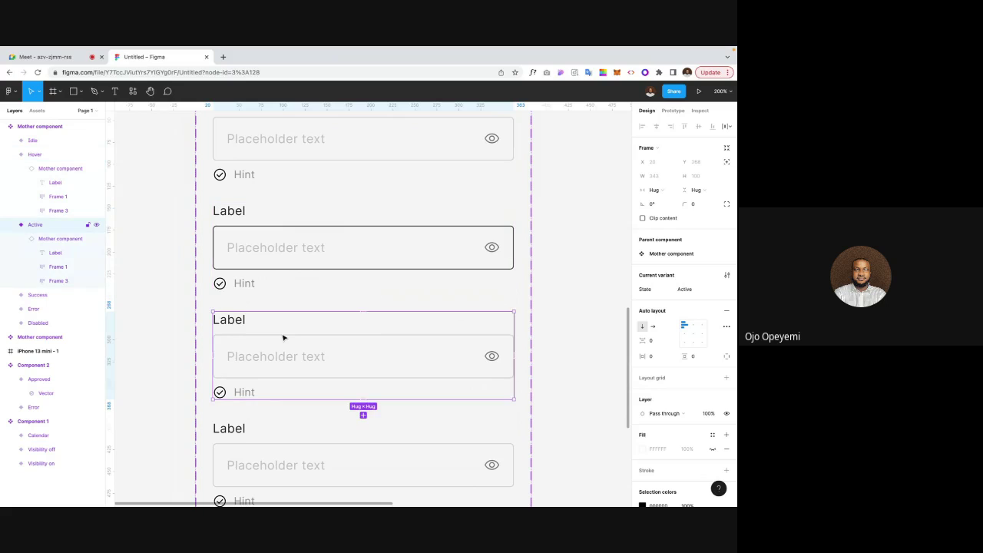
{"action": "double_click", "coordinate": [282, 337]}
{"action": "double_click", "coordinate": [282, 337]}
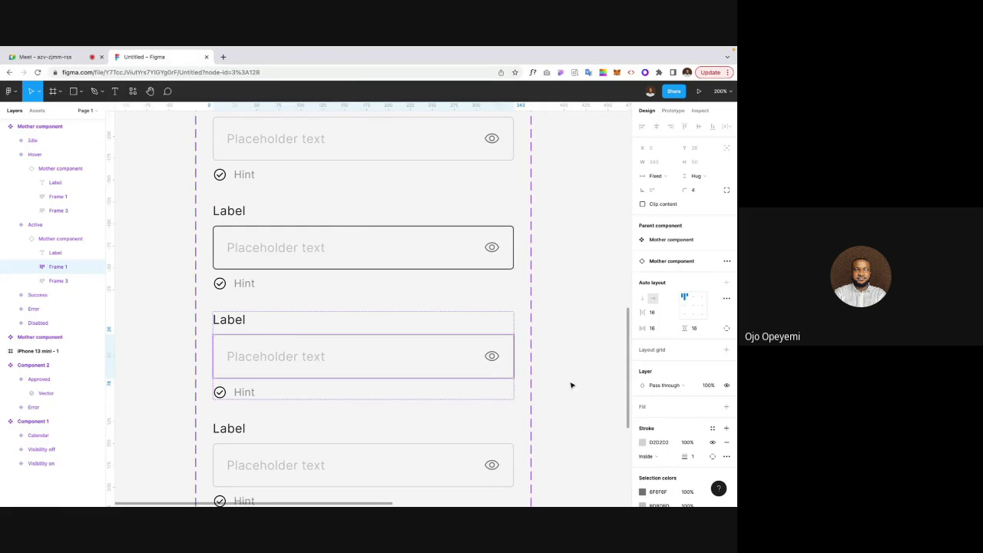
{"action": "left_click", "coordinate": [642, 443]}
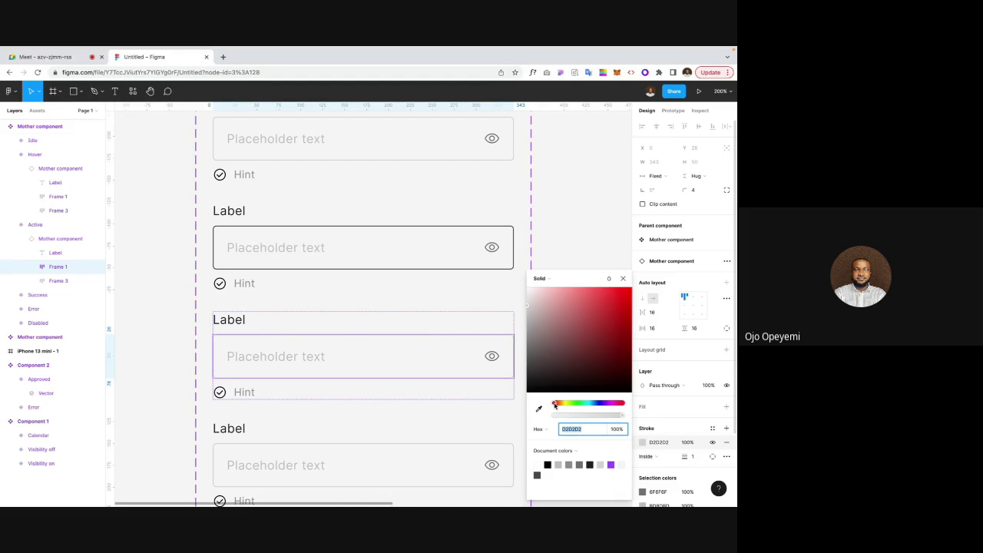
{"action": "left_click_drag", "start_coordinate": [554, 403], "coordinate": [598, 409]}
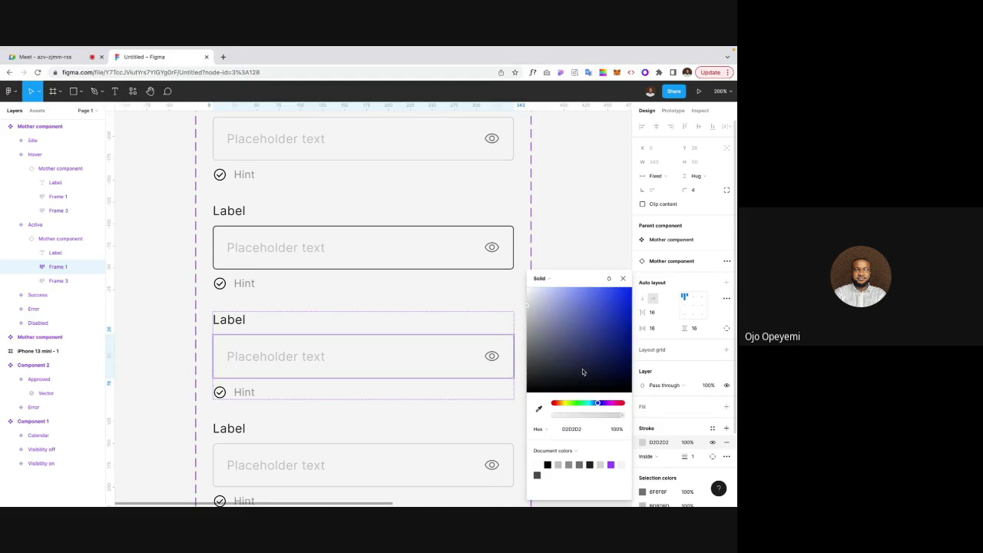
{"action": "mouse_move", "coordinate": [595, 330]}
{"action": "left_mouse_down"}
{"action": "mouse_move", "coordinate": [606, 311]}
{"action": "mouse_move", "coordinate": [635, 311]}
{"action": "left_mouse_up"}
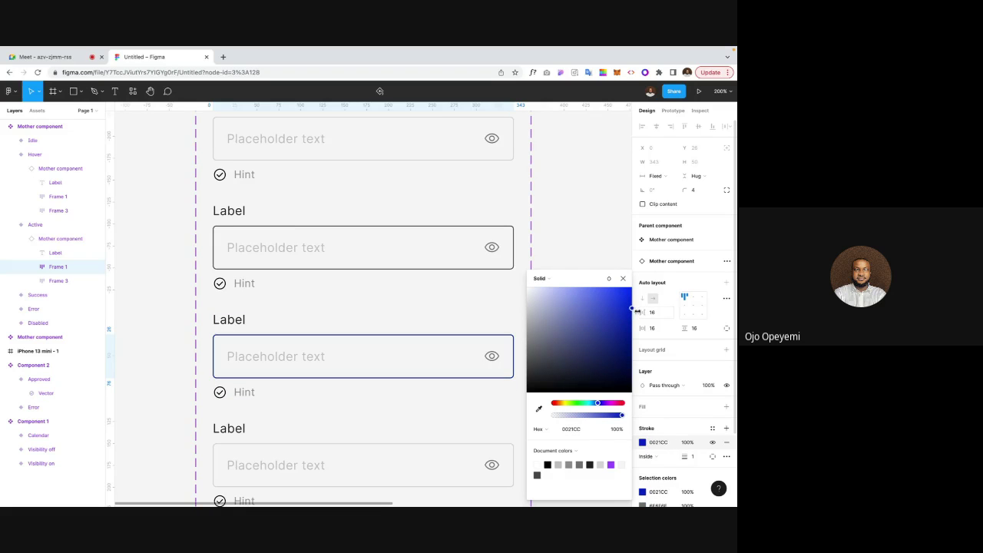
{"action": "left_click", "coordinate": [628, 236]}
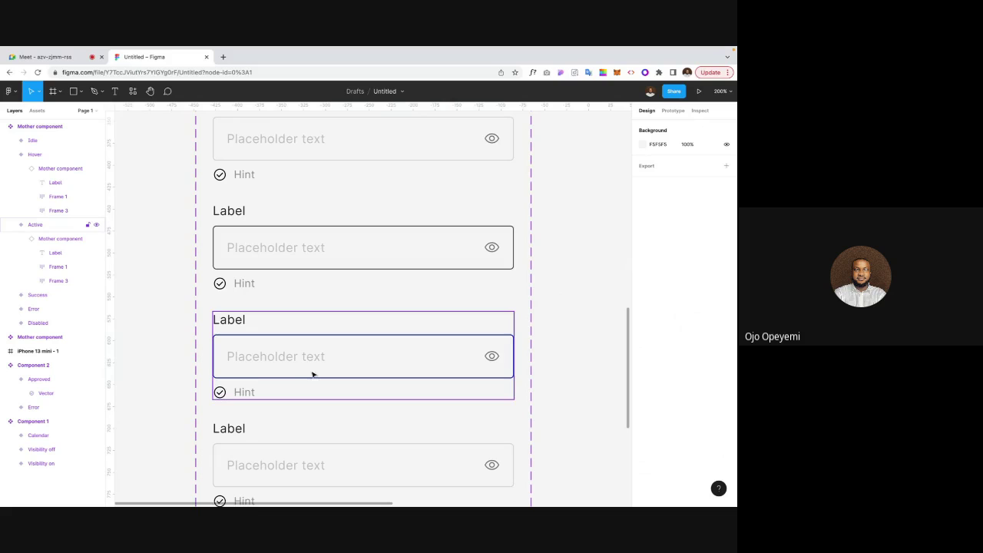
{"action": "left_click", "coordinate": [287, 358]}
{"action": "left_click", "coordinate": [288, 361]}
{"action": "left_click", "coordinate": [288, 362]}
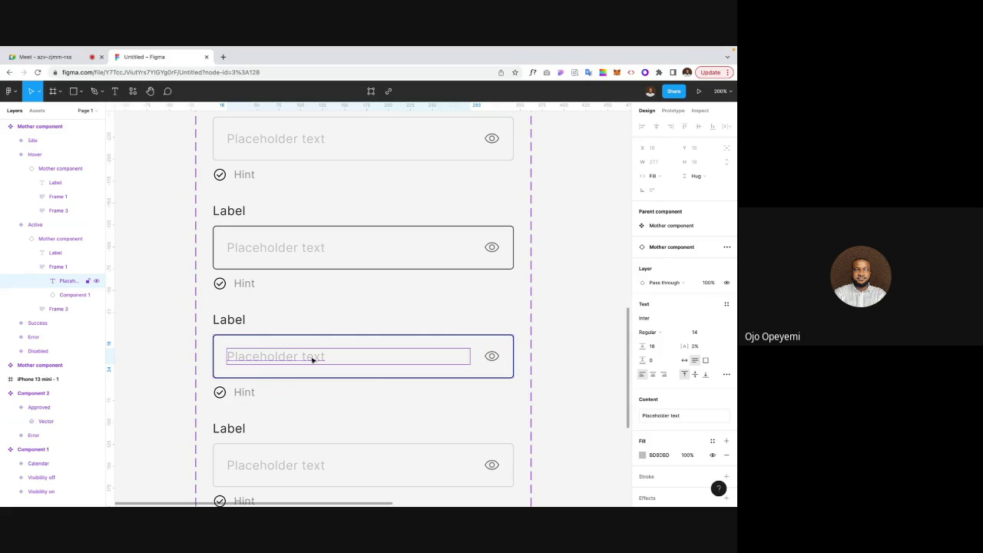
{"action": "key", "text": "ctrl+shift+h"}
{"action": "left_click", "coordinate": [245, 357]}
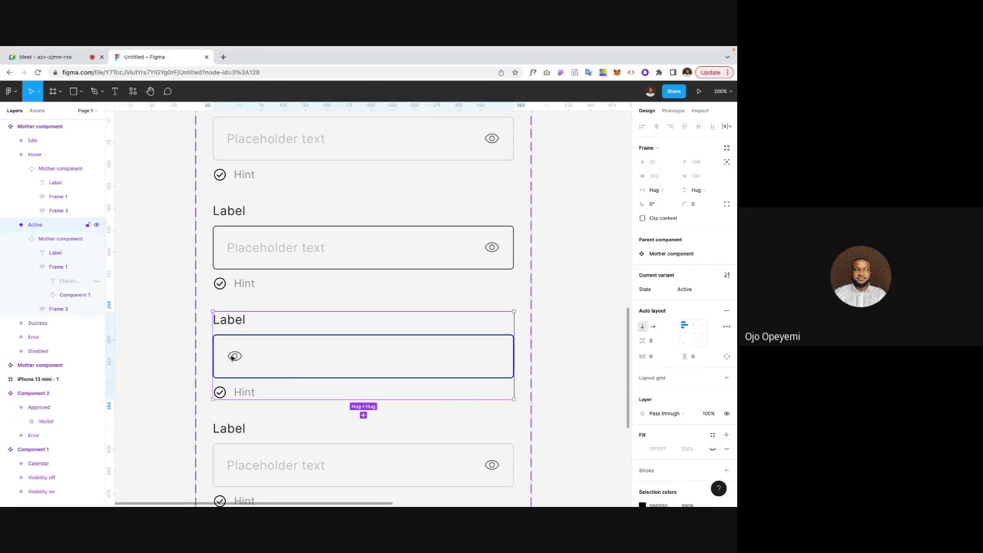
{"action": "double_click", "coordinate": [231, 357]}
{"action": "double_click", "coordinate": [232, 357]}
{"action": "double_click", "coordinate": [233, 357]}
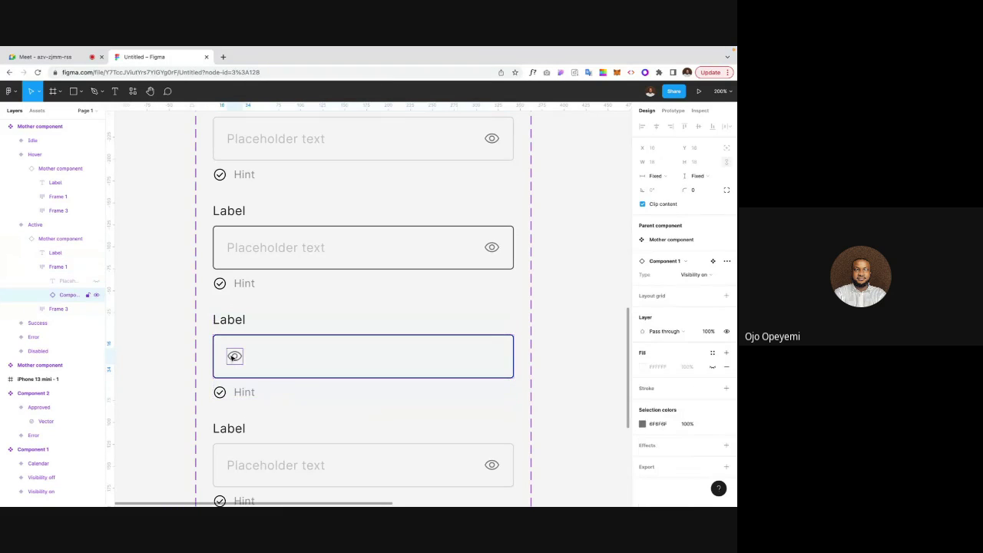
{"action": "key", "text": "ctrl+shift+h"}
{"action": "key", "text": "ctrl+z"}
{"action": "key", "text": "ctrl+z"}
{"action": "key", "text": "ctrl+z"}
{"action": "key", "text": "ctrl+z"}
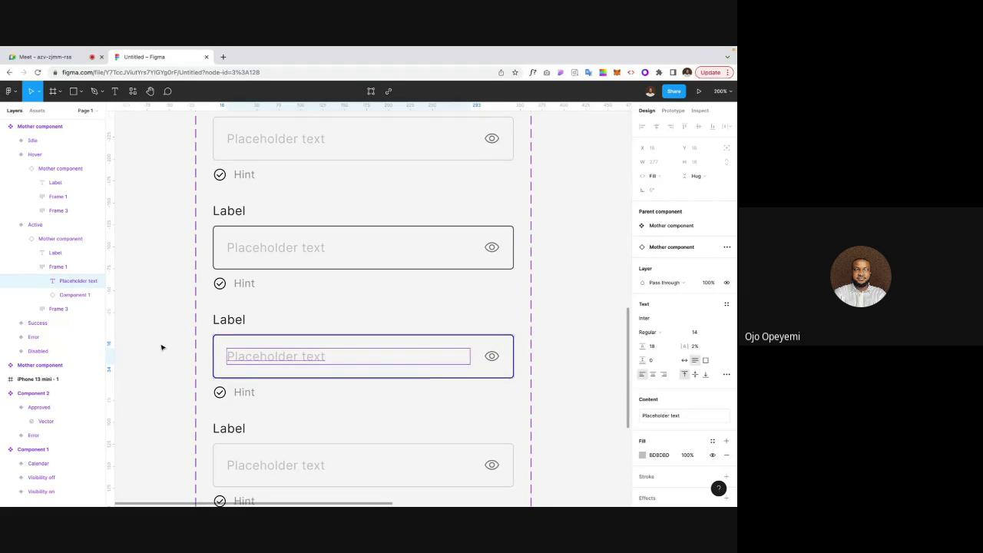
{"action": "left_click", "coordinate": [160, 345]}
{"action": "key", "text": "shift+0"}
{"action": "key", "text": "plus"}
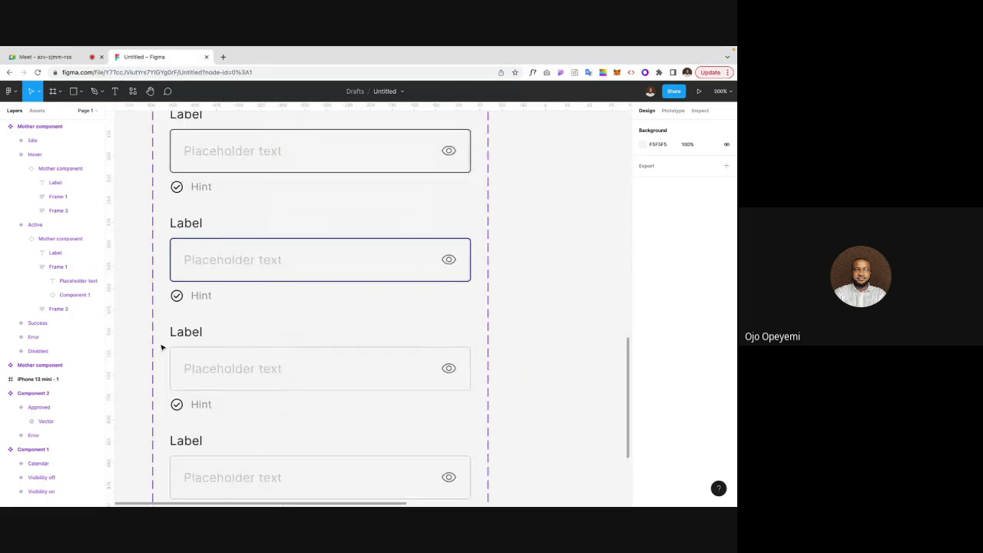
{"action": "scroll", "coordinate": [161, 345], "scroll_direction": "down", "scroll_amount": 2}
Step: Set the Success variant's Placeholder text fill to dark 212121
{"action": "double_click", "coordinate": [243, 344]}
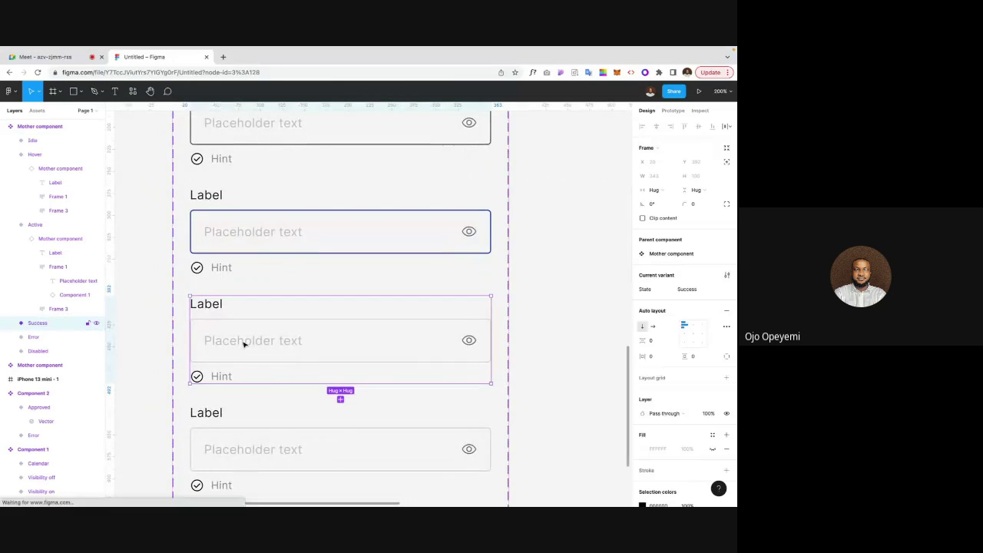
{"action": "scroll", "coordinate": [235, 332], "scroll_direction": "up", "scroll_amount": 1}
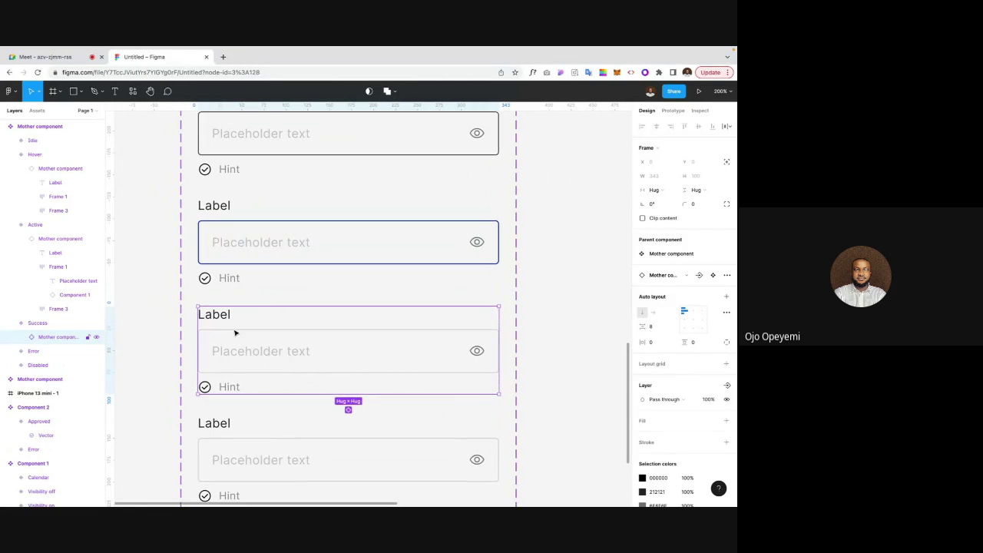
{"action": "double_click", "coordinate": [235, 332]}
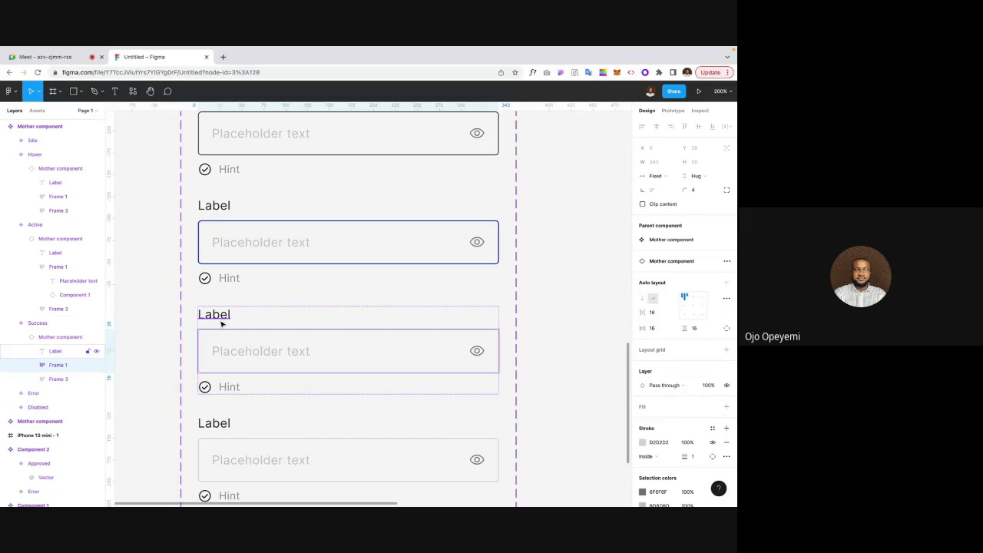
{"action": "left_click", "coordinate": [238, 319]}
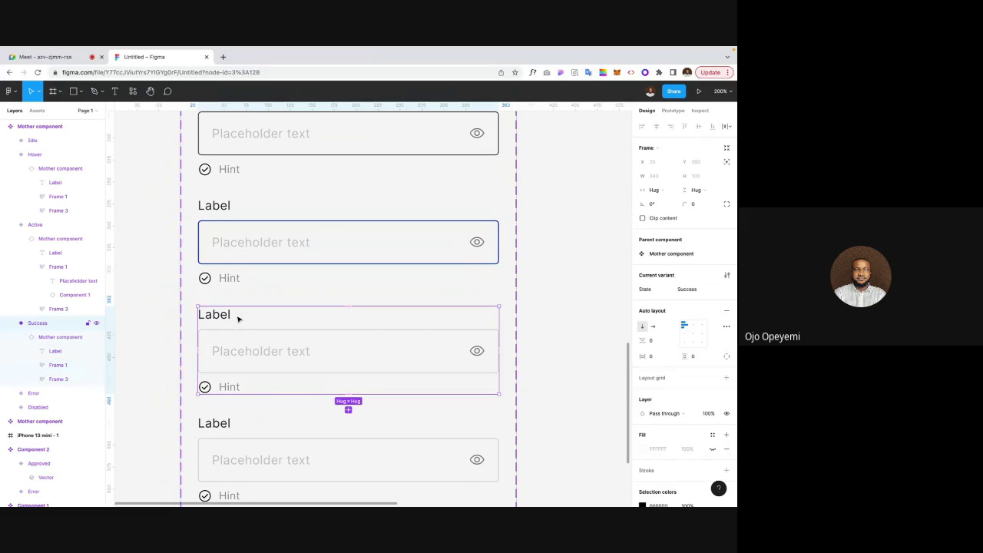
{"action": "double_click", "coordinate": [244, 332]}
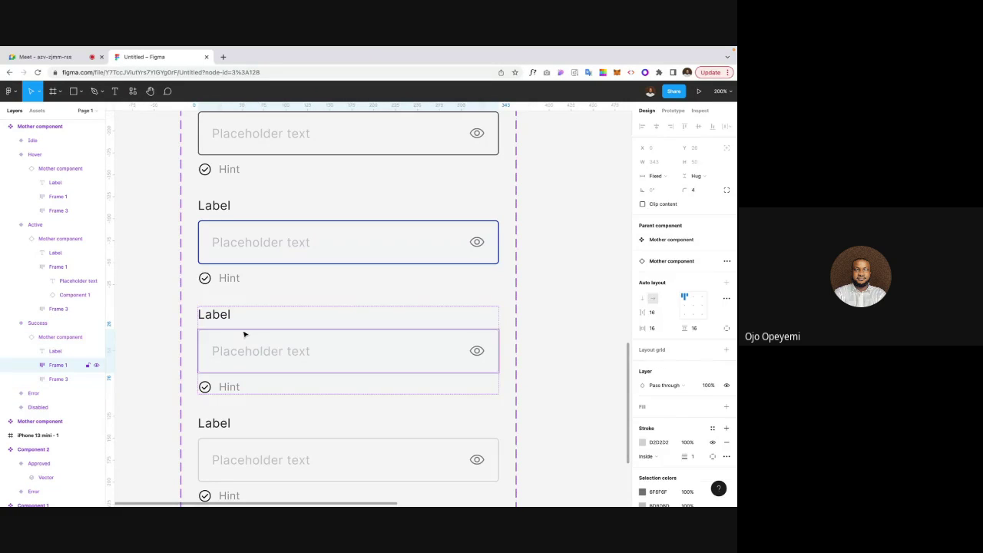
{"action": "double_click", "coordinate": [255, 354]}
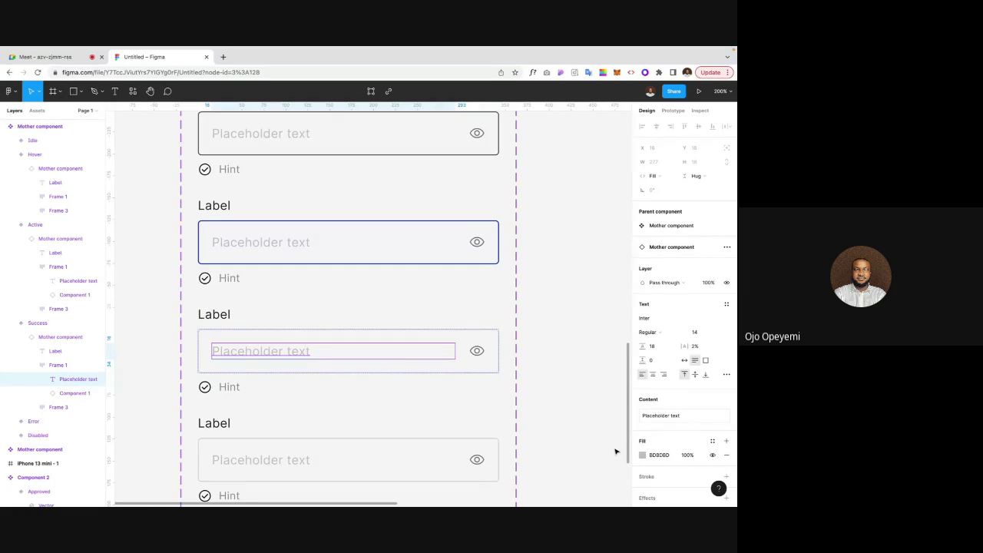
{"action": "left_click", "coordinate": [654, 457]}
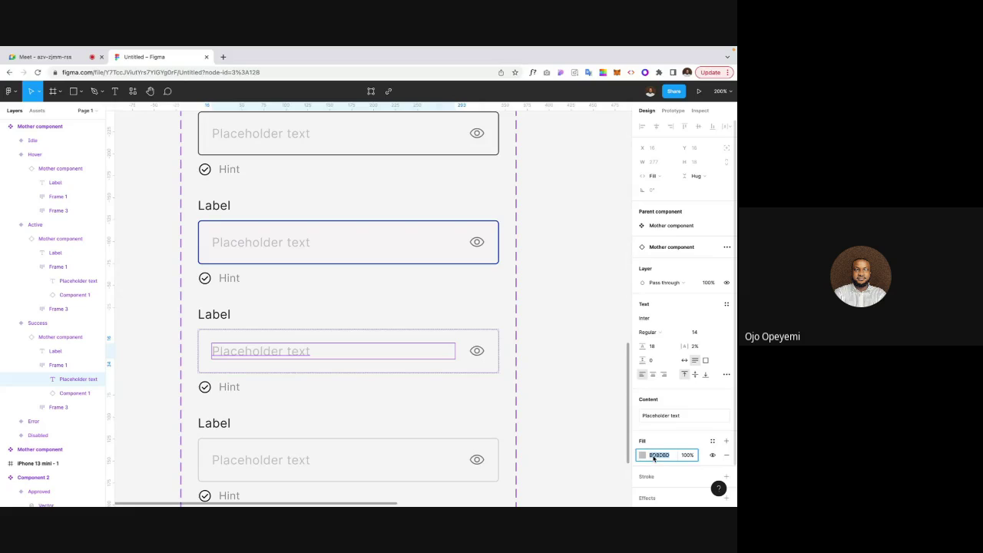
{"action": "type", "text": "212121"}
{"action": "key", "text": "Return"}
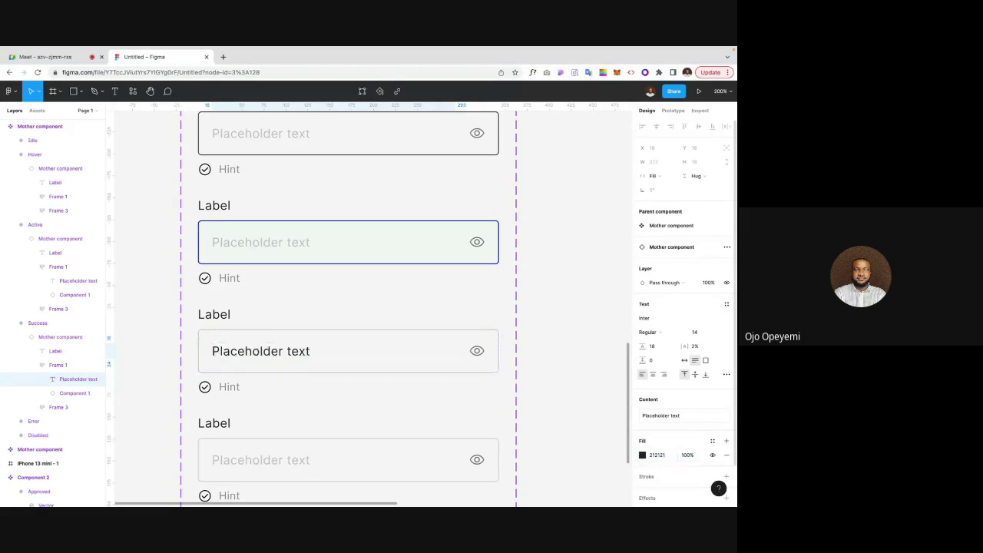
{"action": "left_click", "coordinate": [581, 389]}
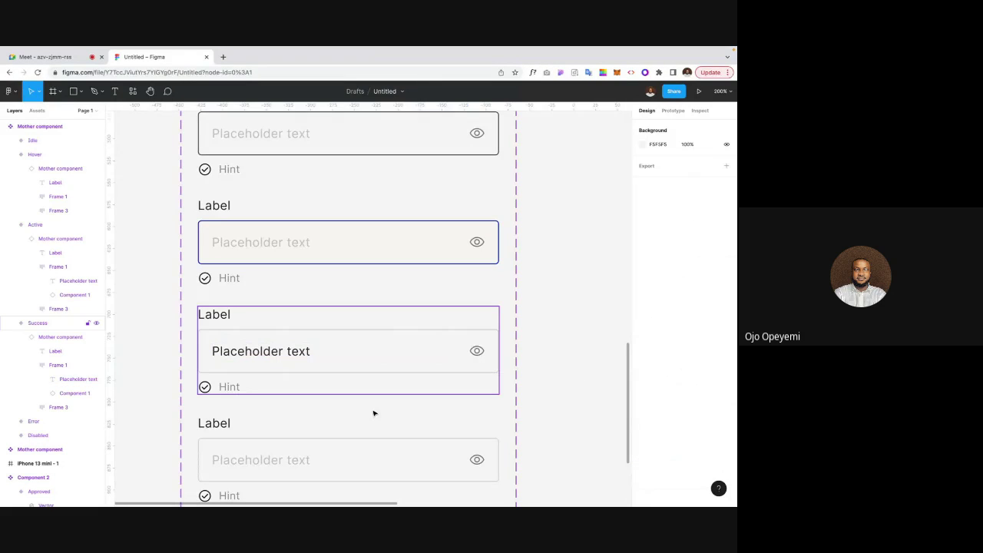
Step: Select the check icon in the Success variant's hint row, then clear the selection
{"action": "left_click", "coordinate": [228, 393]}
{"action": "left_click", "coordinate": [227, 392]}
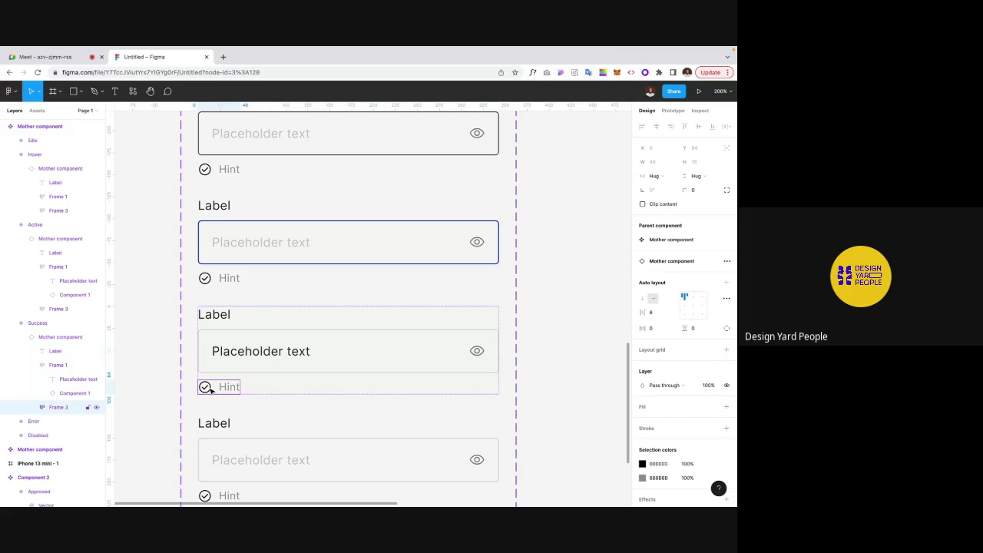
{"action": "left_click", "coordinate": [209, 389]}
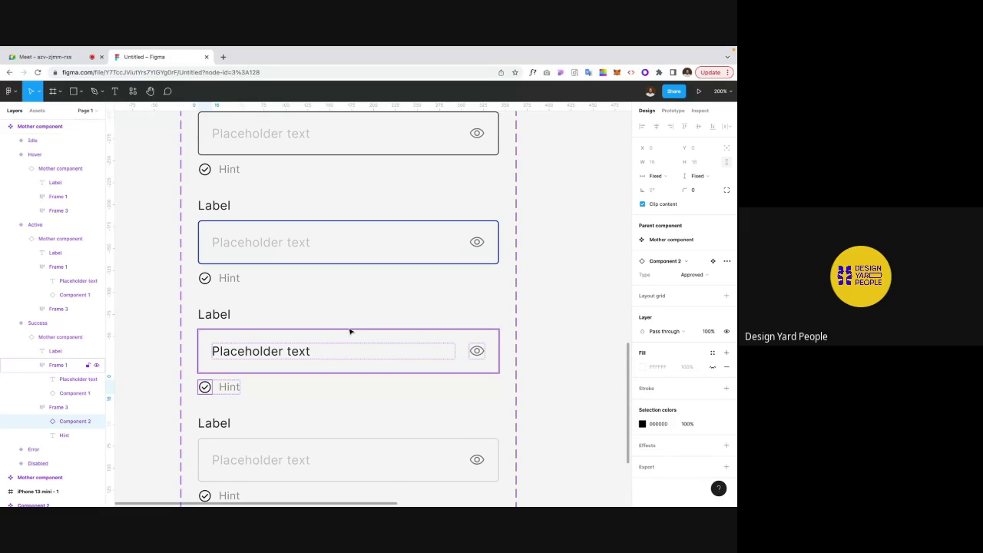
{"action": "left_click", "coordinate": [149, 299]}
{"action": "key", "text": "shift+0"}
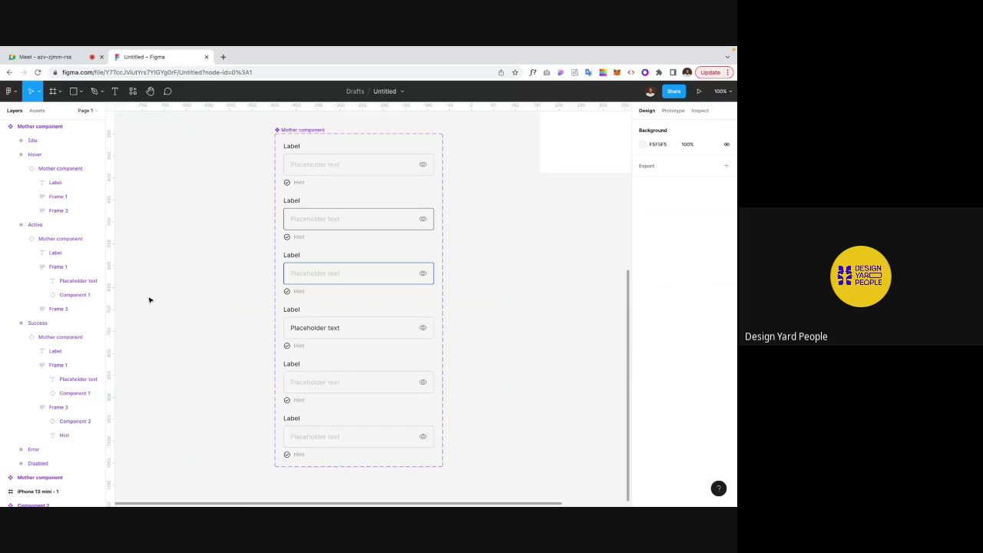
{"action": "scroll", "coordinate": [237, 291], "scroll_direction": "up", "scroll_amount": 1}
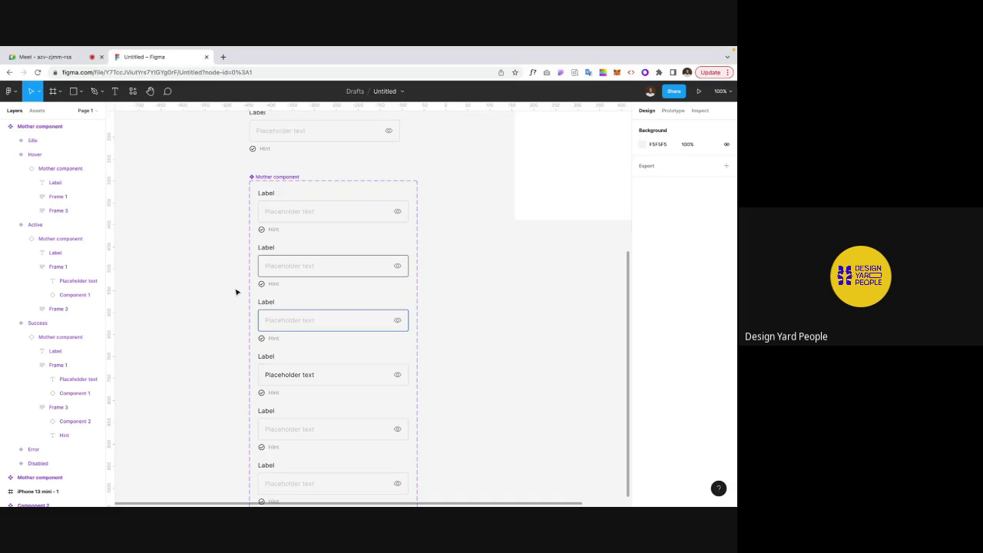
{"action": "scroll", "coordinate": [237, 292], "scroll_direction": "down", "scroll_amount": 1}
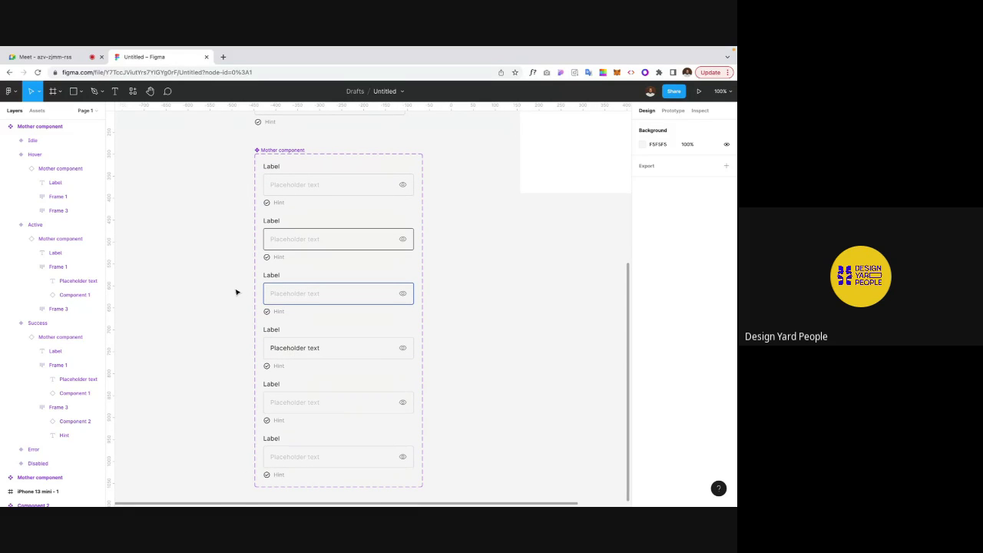
{"action": "scroll", "coordinate": [236, 292], "scroll_direction": "down", "scroll_amount": 1}
{"action": "key", "text": "shift+equal"}
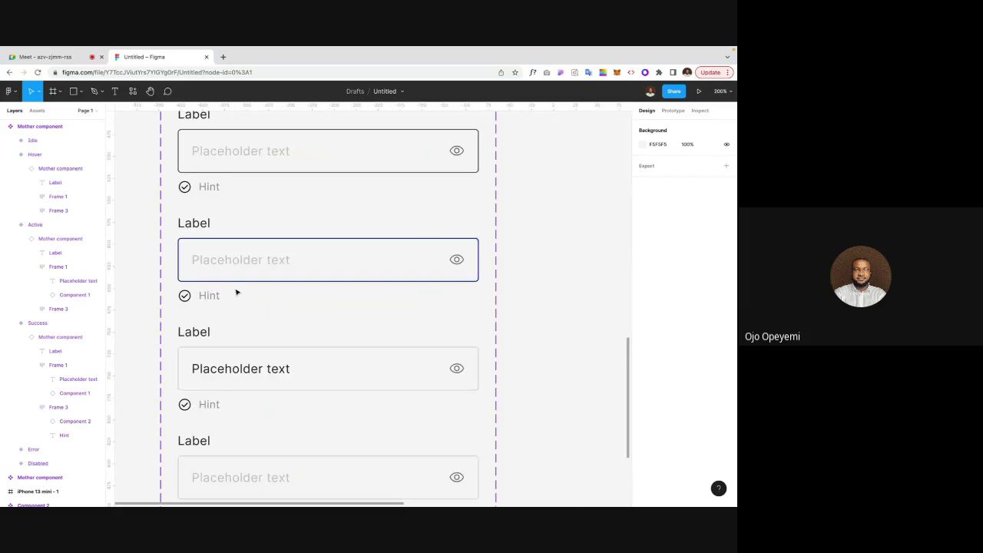
{"action": "scroll", "coordinate": [236, 291], "scroll_direction": "down", "scroll_amount": 2}
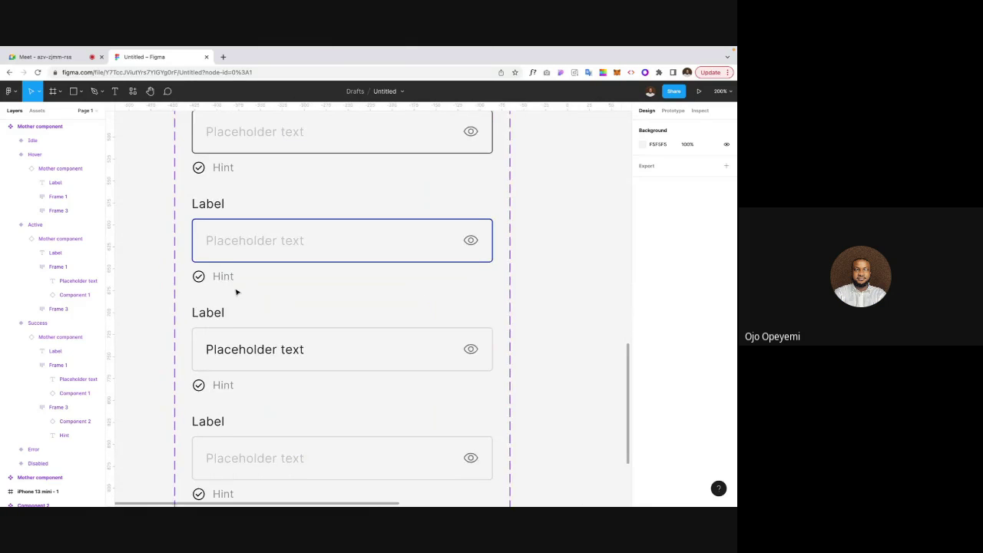
{"action": "left_click", "coordinate": [226, 343]}
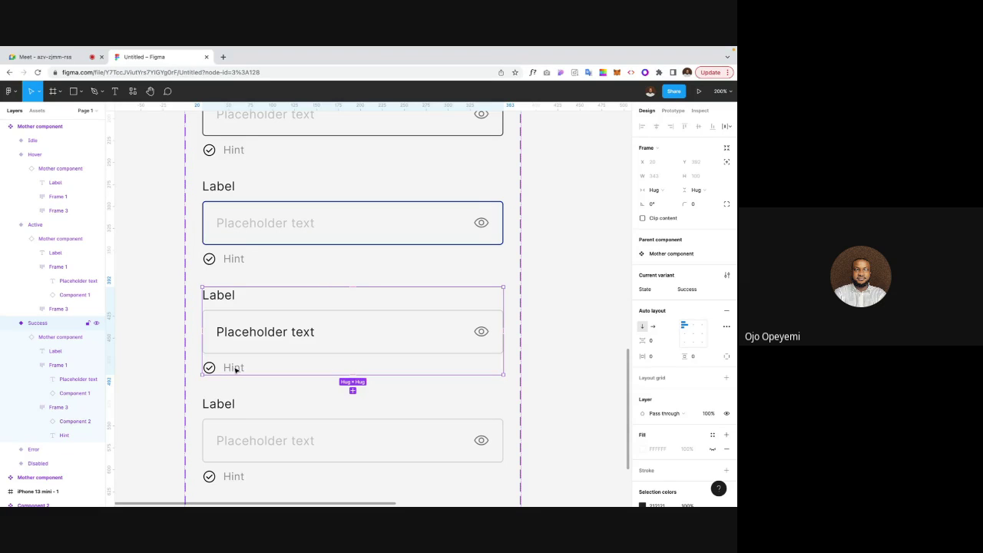
Step: Recolour the Success hint row's check icon to green 007C32 via Selection colors
{"action": "double_click", "coordinate": [236, 369]}
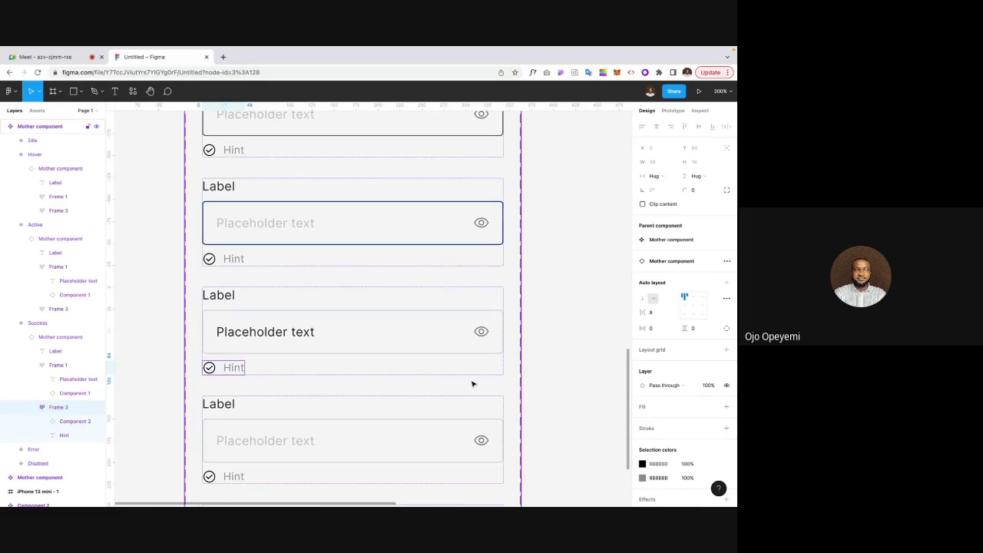
{"action": "left_click", "coordinate": [641, 463]}
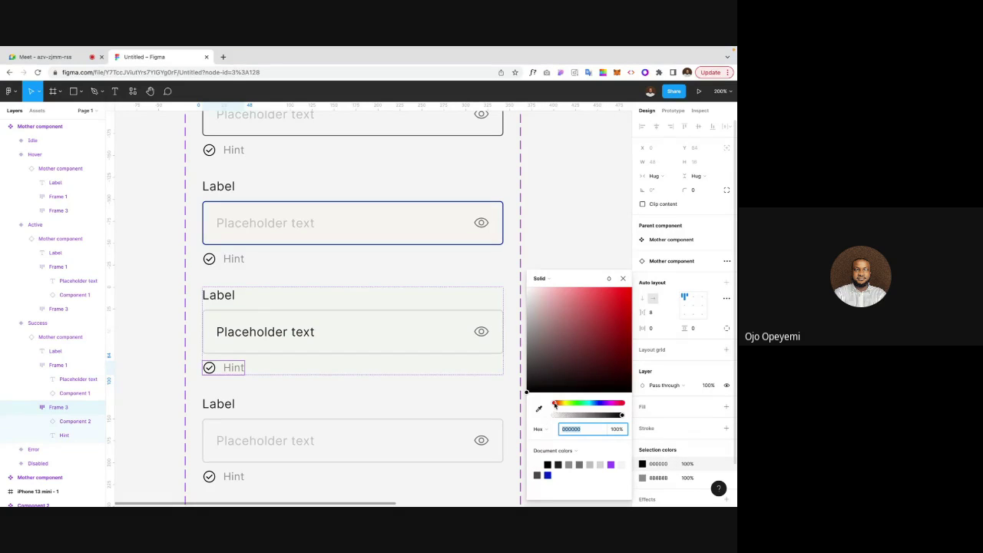
{"action": "left_click_drag", "start_coordinate": [554, 403], "coordinate": [581, 408]}
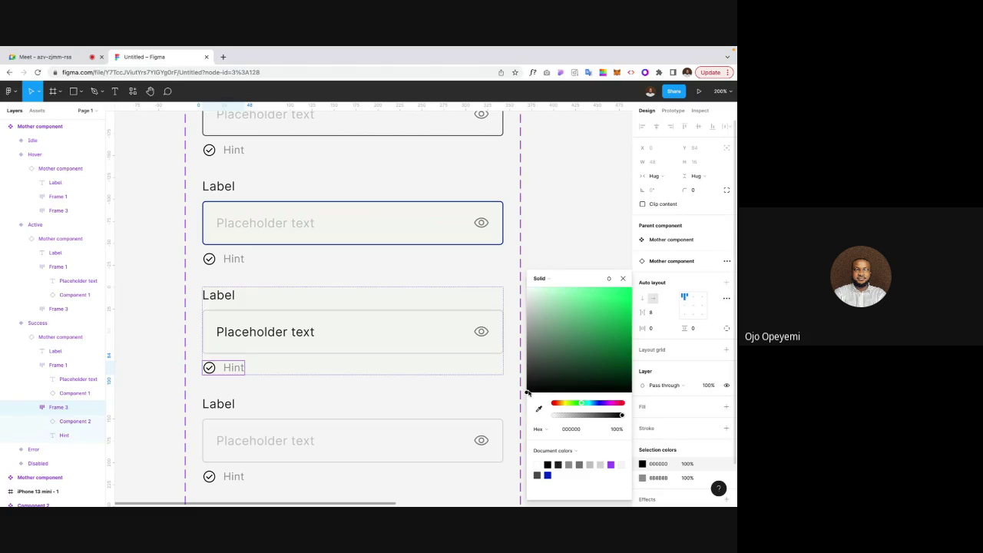
{"action": "left_click_drag", "start_coordinate": [527, 391], "coordinate": [638, 344]}
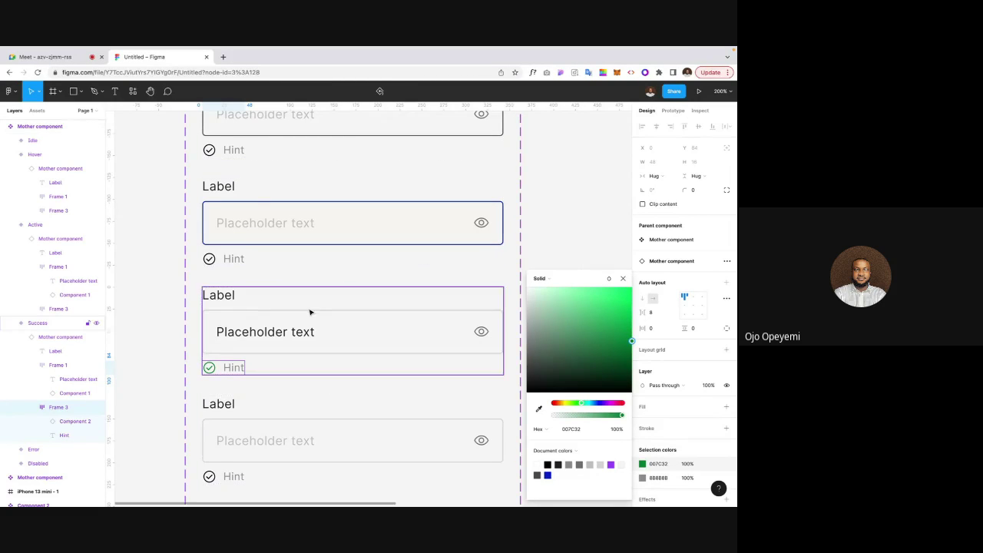
Step: Copy the icon's green 007C32 and apply it to the Hint text fill
{"action": "double_click", "coordinate": [232, 369]}
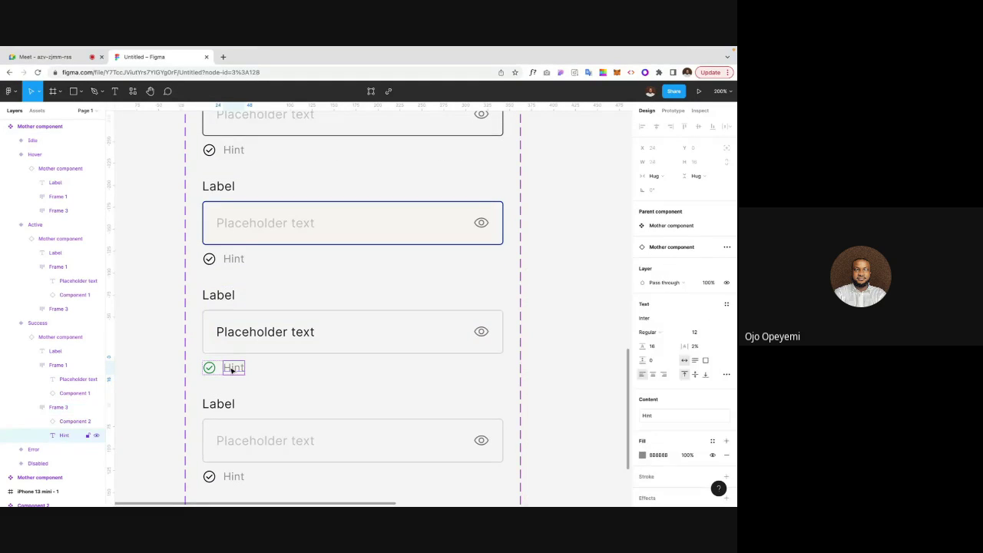
{"action": "left_click", "coordinate": [209, 368]}
{"action": "left_click", "coordinate": [669, 426]}
{"action": "key", "text": "ctrl+c"}
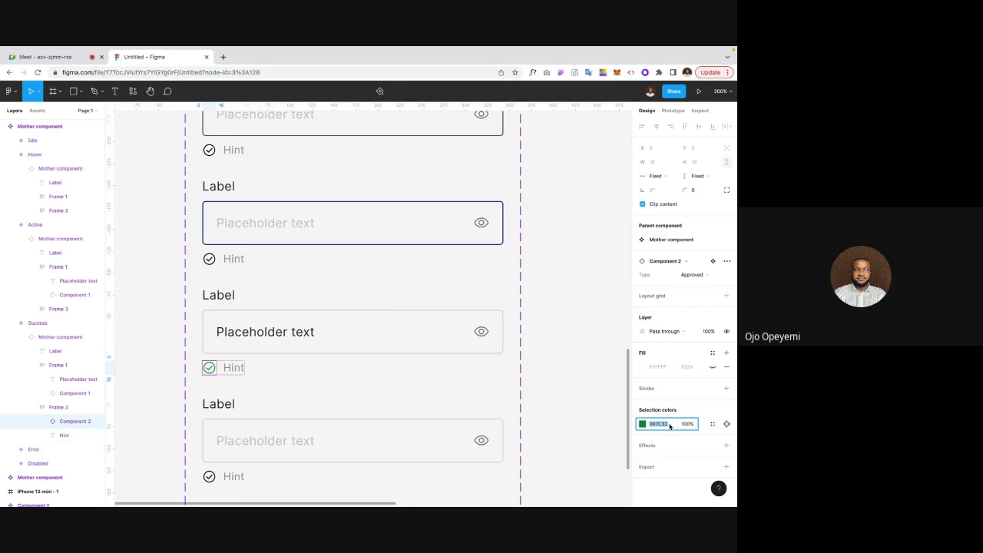
{"action": "left_click", "coordinate": [233, 369]}
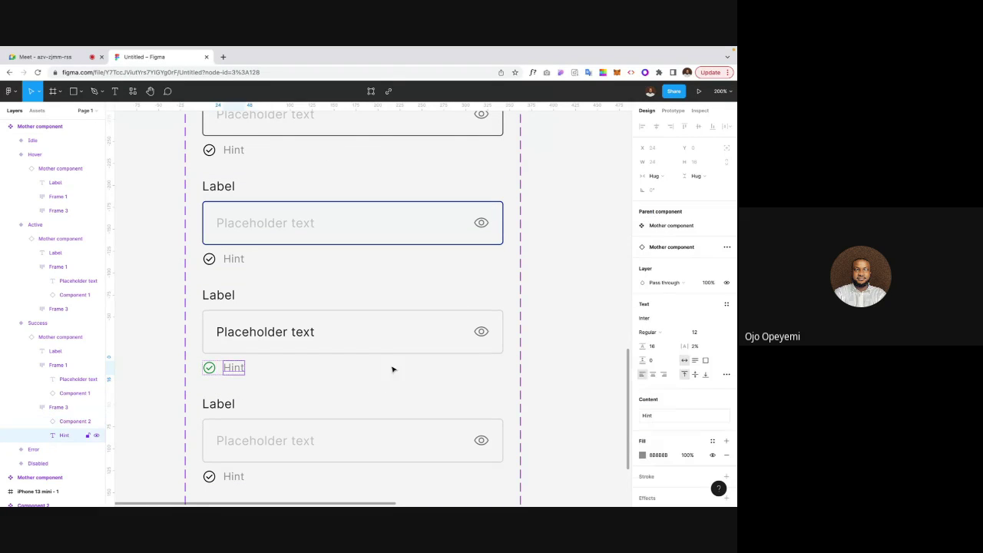
{"action": "left_click", "coordinate": [653, 454]}
{"action": "key", "text": "ctrl+v"}
{"action": "left_click", "coordinate": [559, 426]}
{"action": "scroll", "coordinate": [559, 425], "scroll_direction": "down", "scroll_amount": 3}
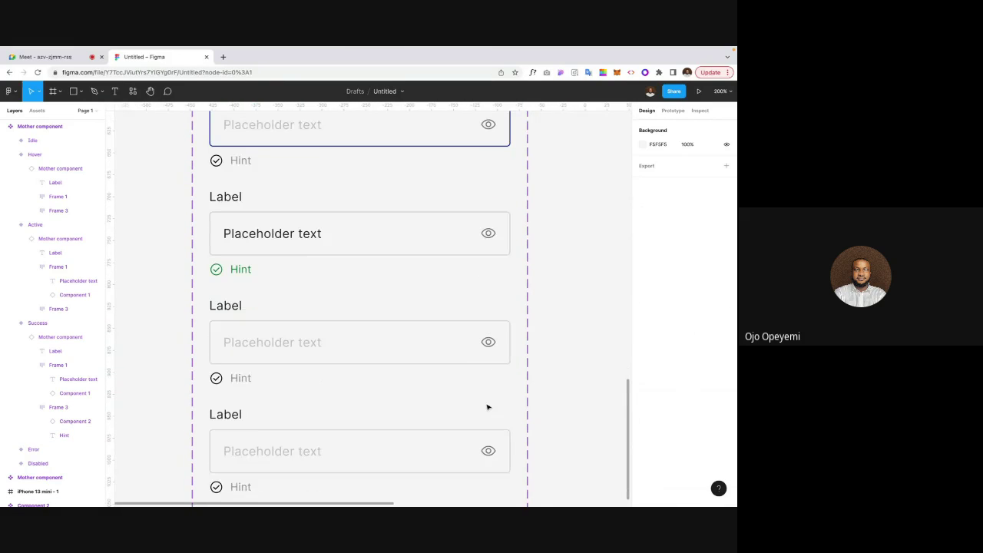
{"action": "left_click", "coordinate": [261, 350]}
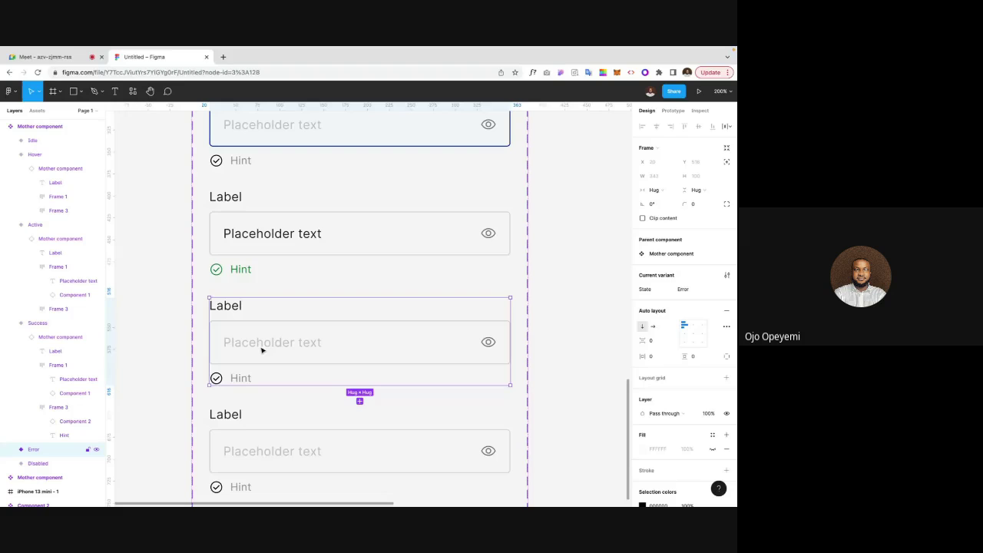
Step: Give the Error variant's input box a red D80000 stroke
{"action": "double_click", "coordinate": [261, 350]}
{"action": "left_click", "coordinate": [642, 443]}
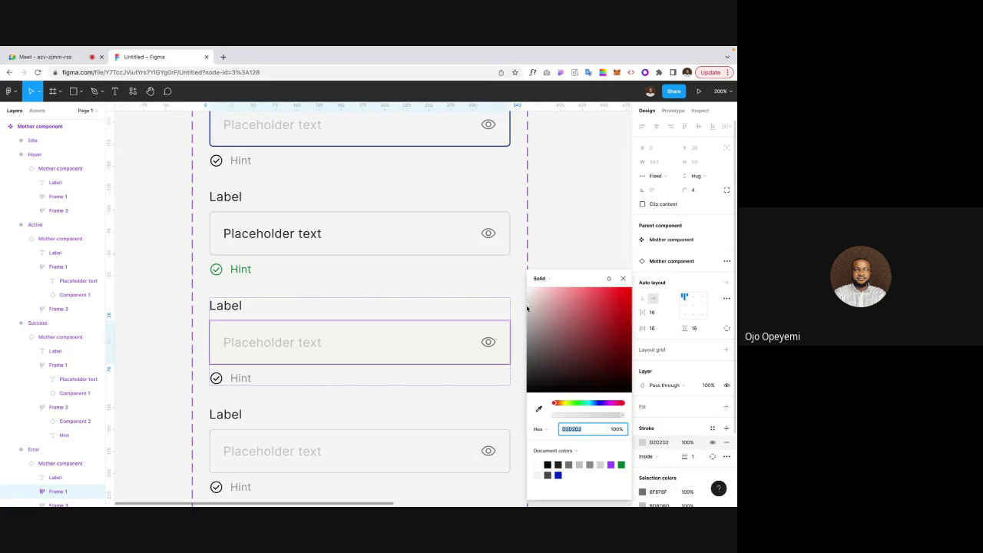
{"action": "left_click_drag", "start_coordinate": [526, 308], "coordinate": [639, 307]}
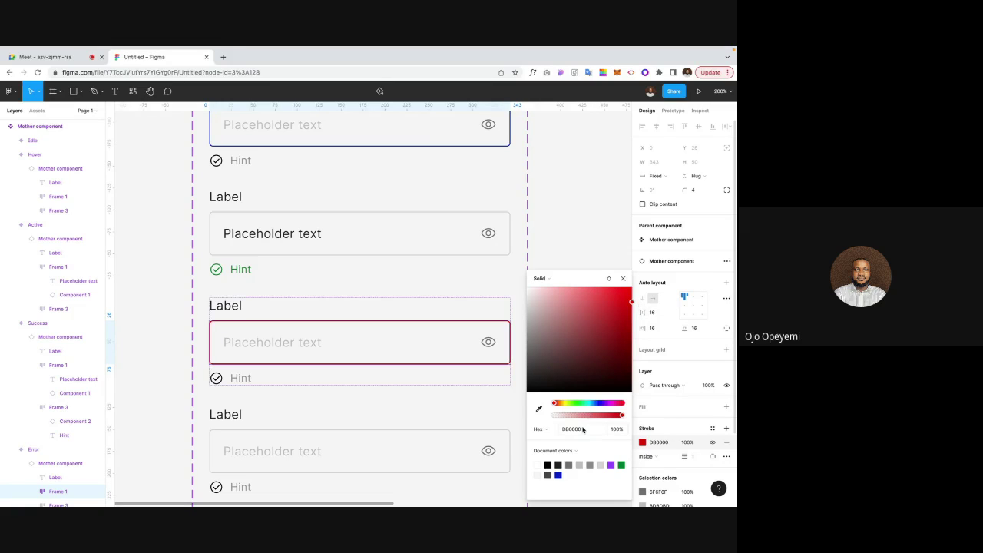
{"action": "left_click", "coordinate": [583, 430]}
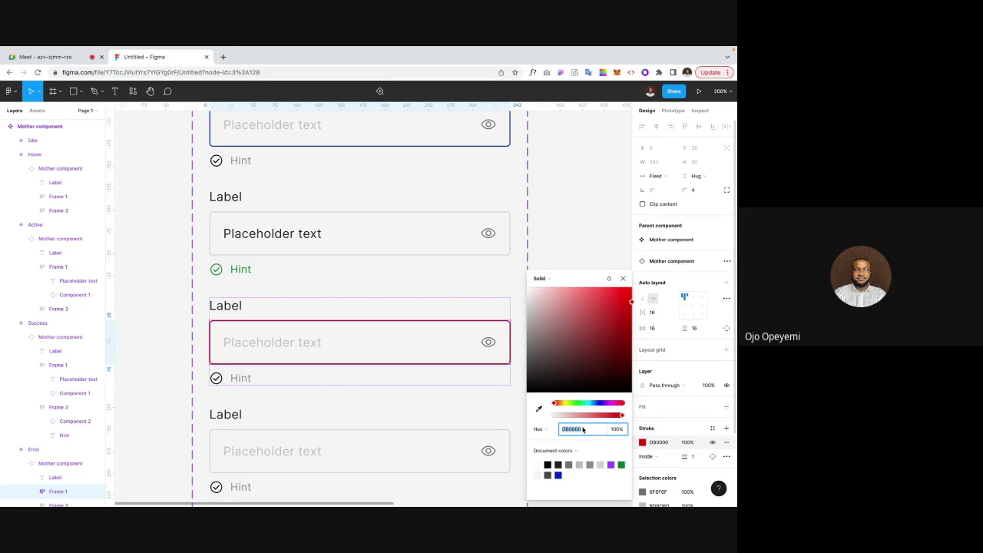
{"action": "left_click", "coordinate": [231, 380]}
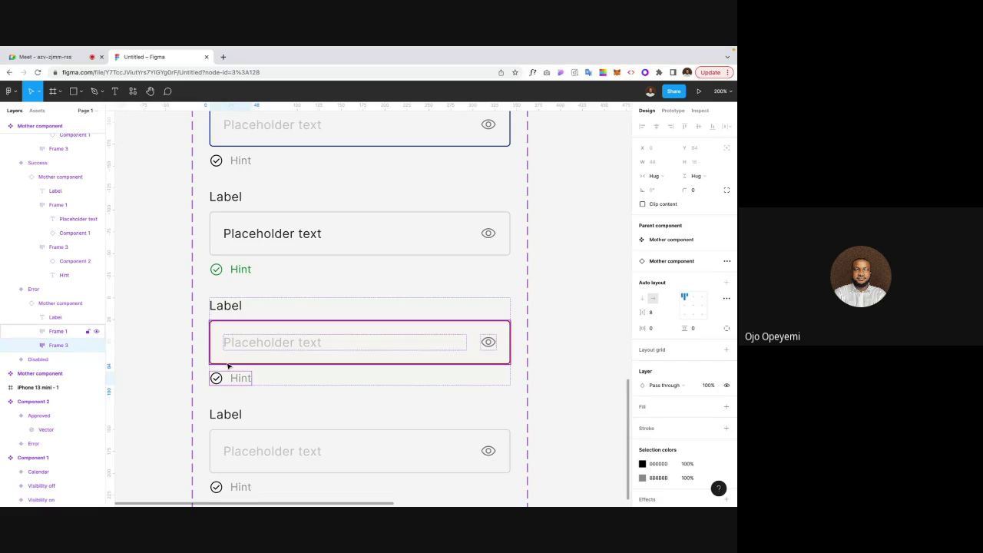
{"action": "left_click", "coordinate": [227, 359]}
{"action": "left_click", "coordinate": [660, 442]}
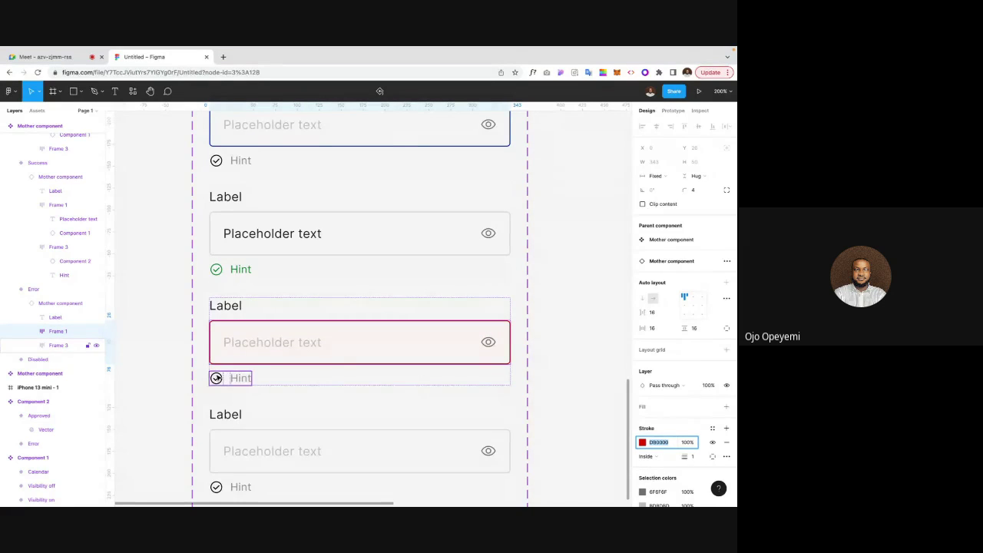
Step: Recolour the Error hint row's check icon to D80000
{"action": "left_click", "coordinate": [216, 377]}
{"action": "left_click", "coordinate": [217, 378]}
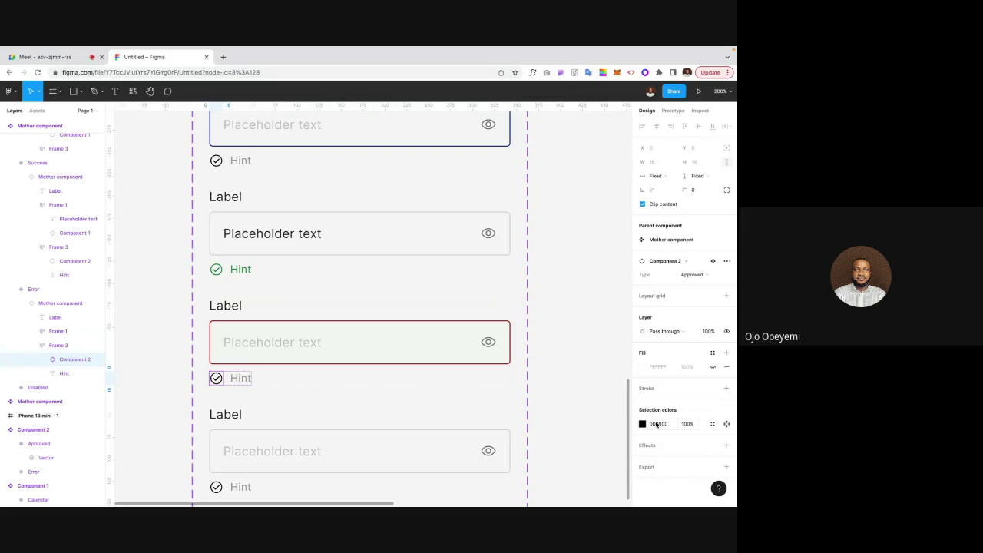
{"action": "left_click", "coordinate": [656, 424]}
{"action": "type", "text": "D80000"}
{"action": "key", "text": "Return"}
{"action": "scroll", "coordinate": [166, 347], "scroll_direction": "up", "scroll_amount": 10}
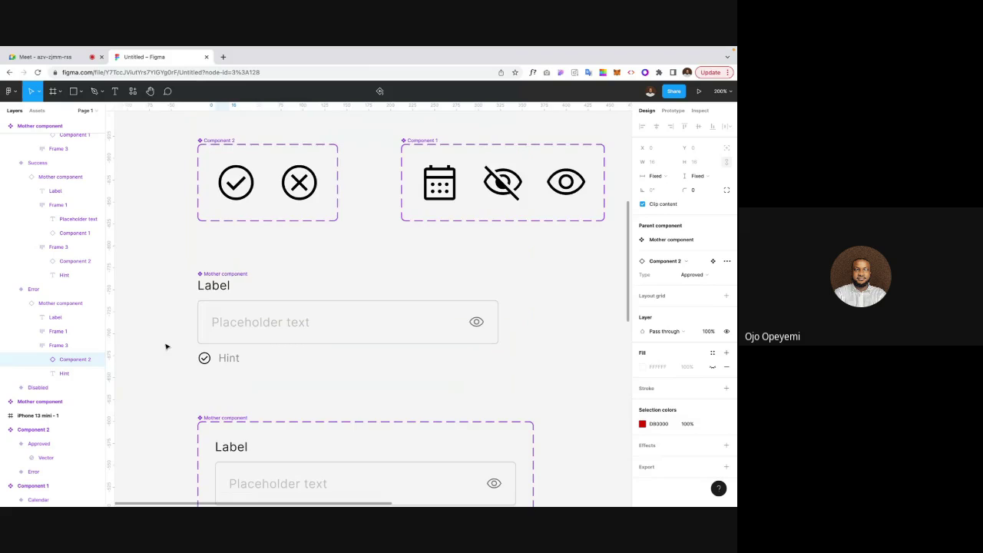
{"action": "left_click", "coordinate": [269, 304]}
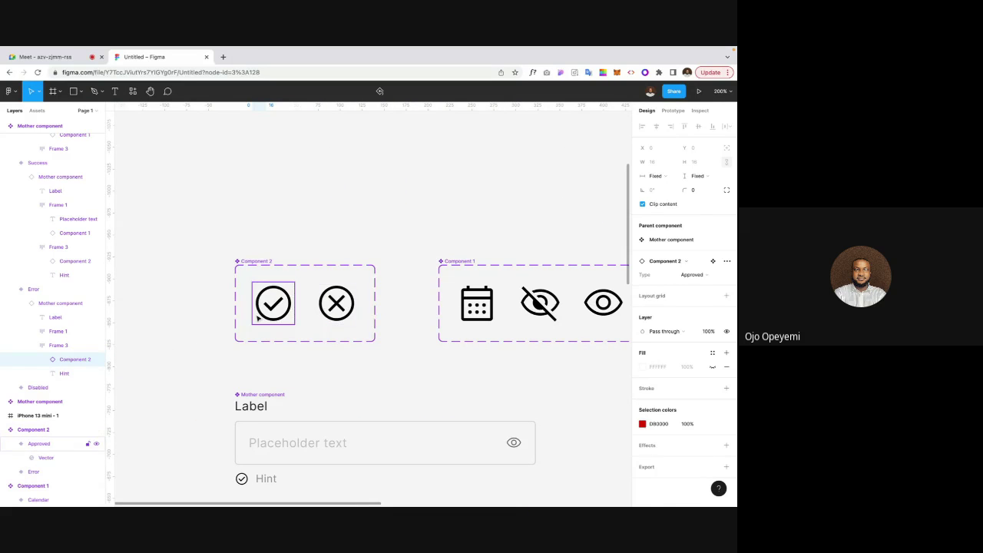
{"action": "left_click", "coordinate": [175, 350]}
{"action": "key", "text": "shift+1"}
{"action": "scroll", "coordinate": [175, 350], "scroll_direction": "down", "scroll_amount": 3}
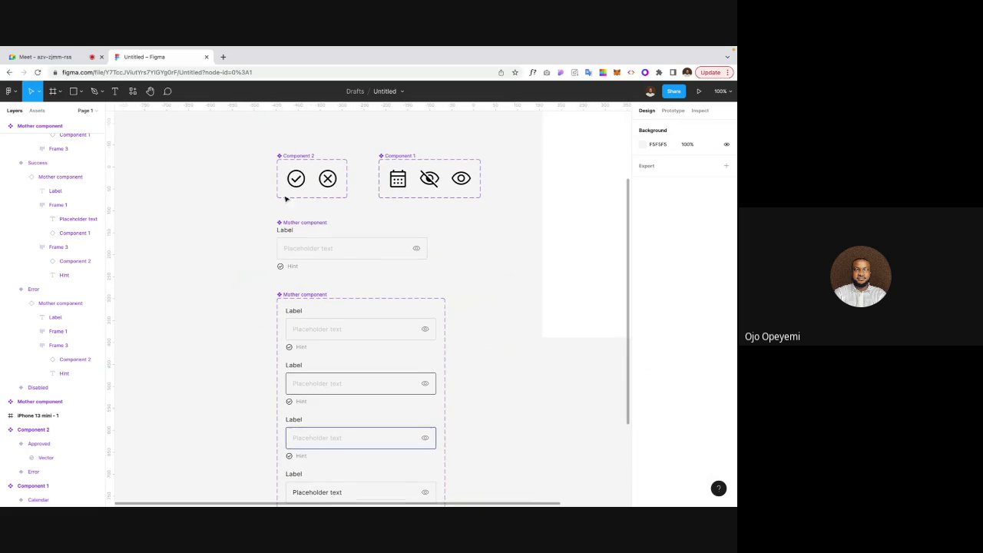
{"action": "scroll", "coordinate": [219, 381], "scroll_direction": "down", "scroll_amount": 3}
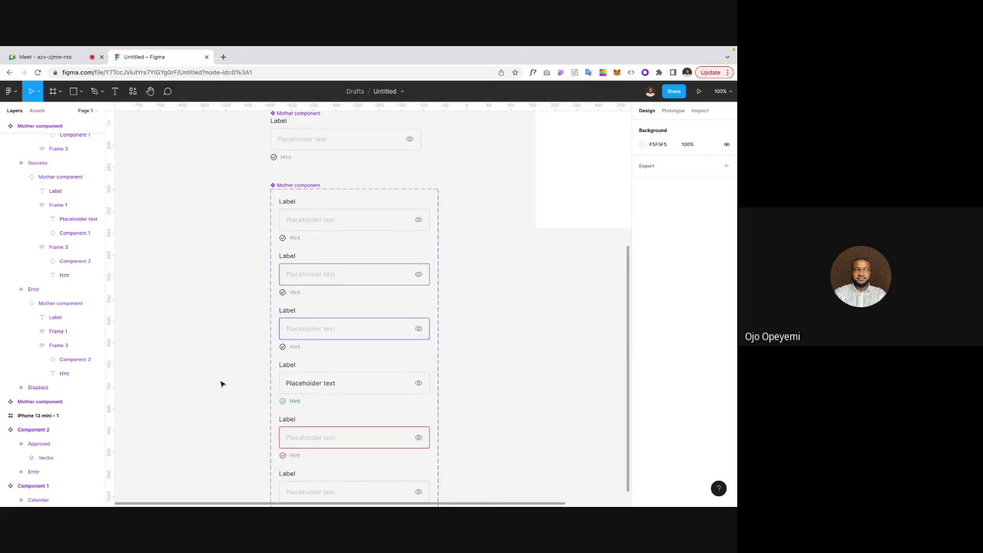
{"action": "scroll", "coordinate": [219, 384], "scroll_direction": "down", "scroll_amount": 2}
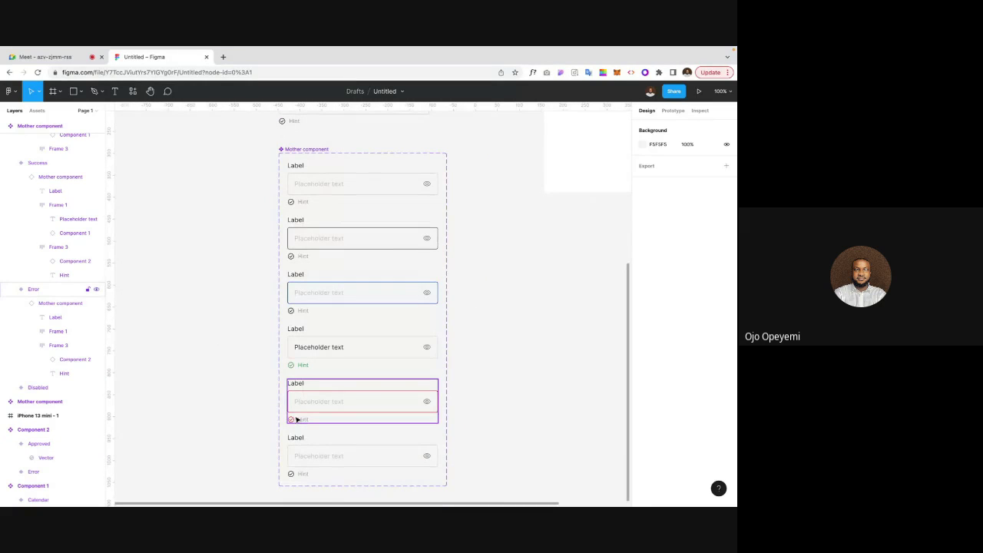
{"action": "scroll", "coordinate": [302, 202], "scroll_direction": "up", "scroll_amount": 2}
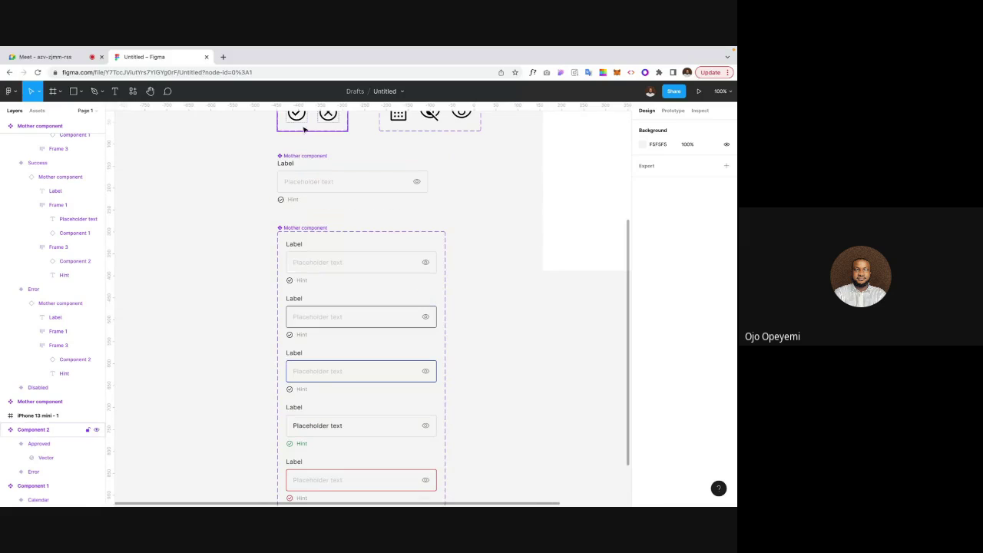
{"action": "left_click", "coordinate": [304, 120]}
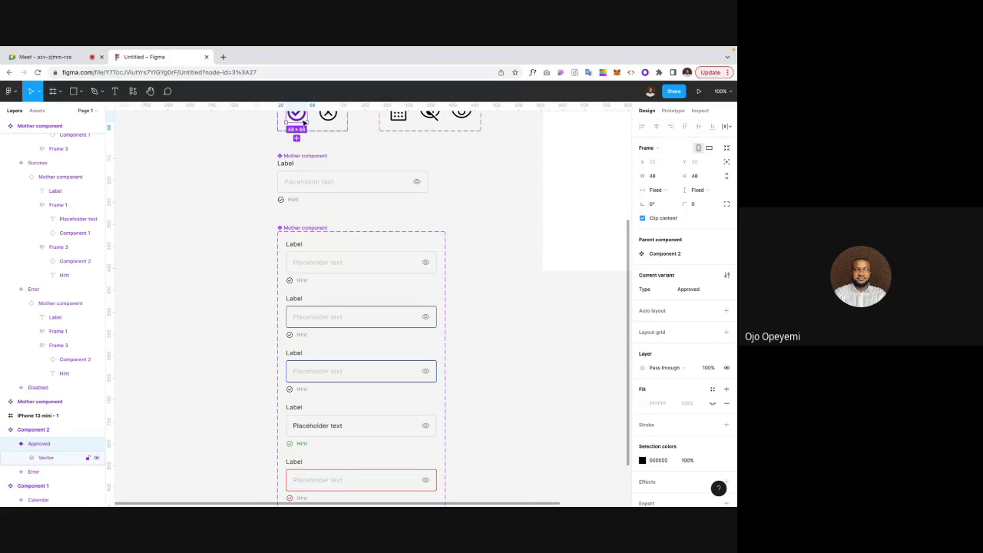
{"action": "scroll", "coordinate": [318, 484], "scroll_direction": "down", "scroll_amount": 2}
{"action": "left_click", "coordinate": [331, 399]}
{"action": "key", "text": "ctrl+v"}
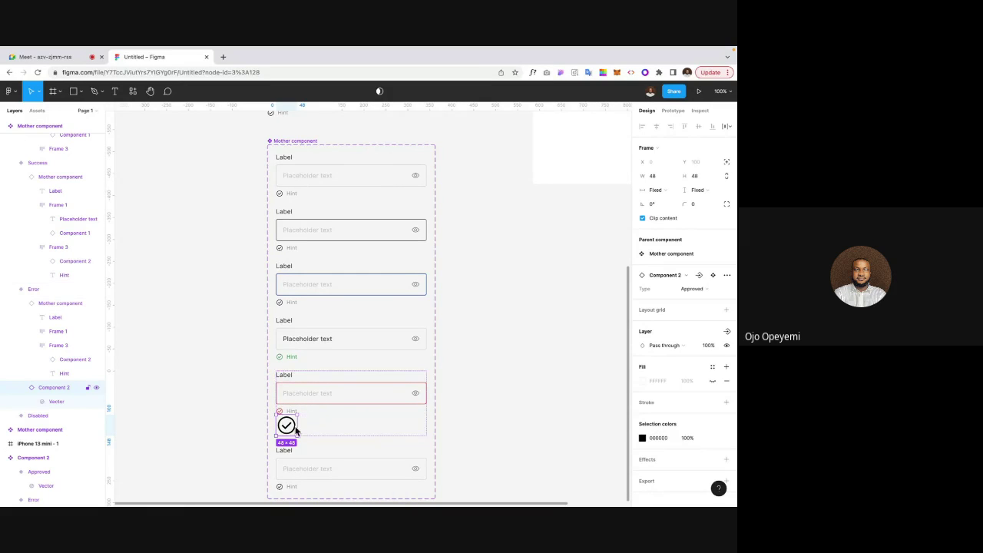
{"action": "key", "text": "Delete"}
{"action": "scroll", "coordinate": [294, 422], "scroll_direction": "up", "scroll_amount": 5}
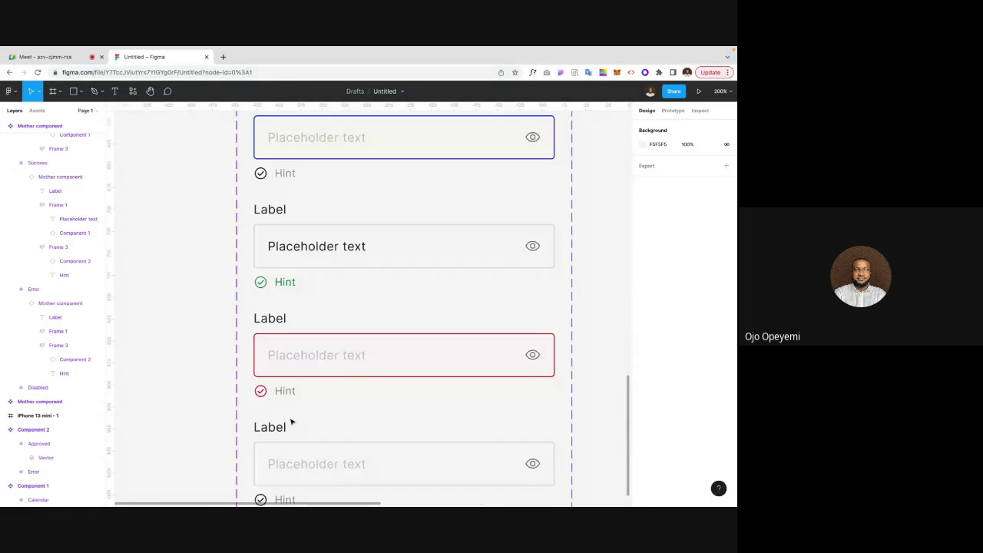
{"action": "left_click", "coordinate": [261, 390]}
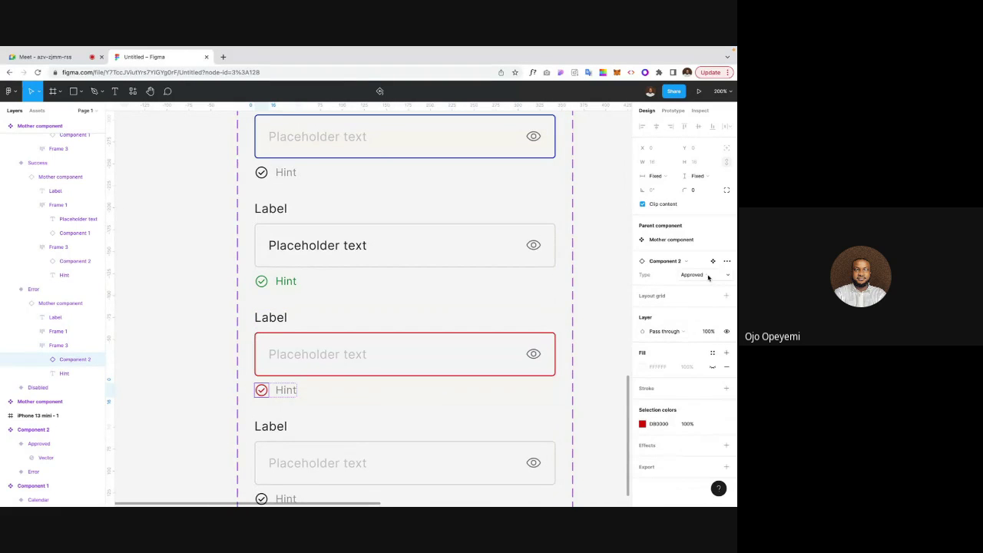
Step: Switch the Error variant's hint icon to the Error (cross) type
{"action": "left_click", "coordinate": [704, 274]}
{"action": "left_click", "coordinate": [698, 264]}
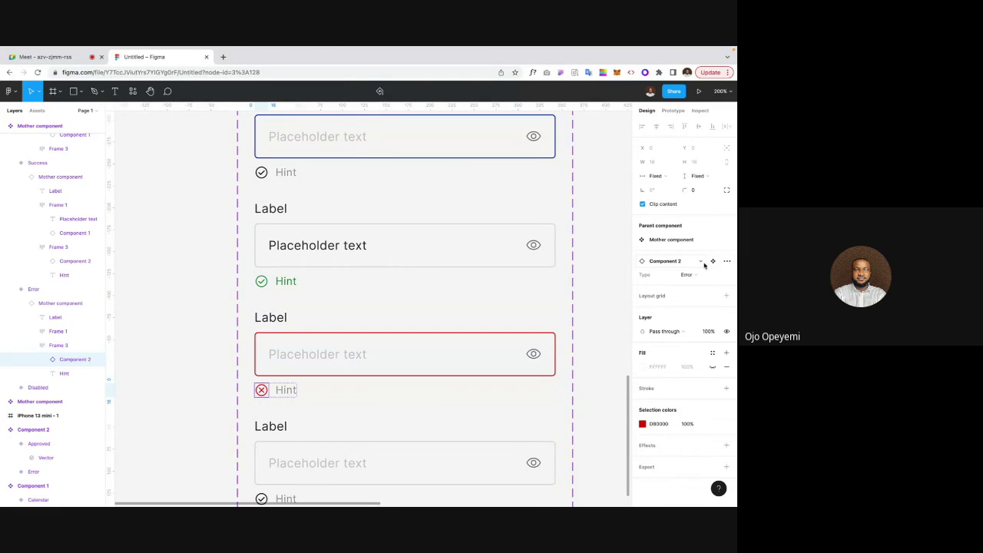
{"action": "left_click", "coordinate": [608, 322]}
Step: Apply the border's red D80000 to the Error variant's Hint text fill
{"action": "left_click", "coordinate": [285, 393]}
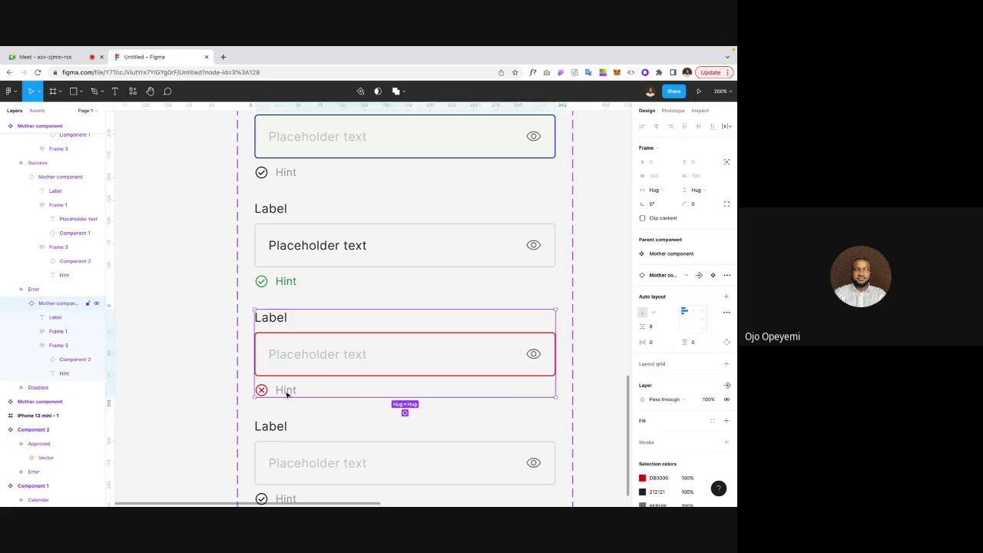
{"action": "left_click", "coordinate": [285, 393]}
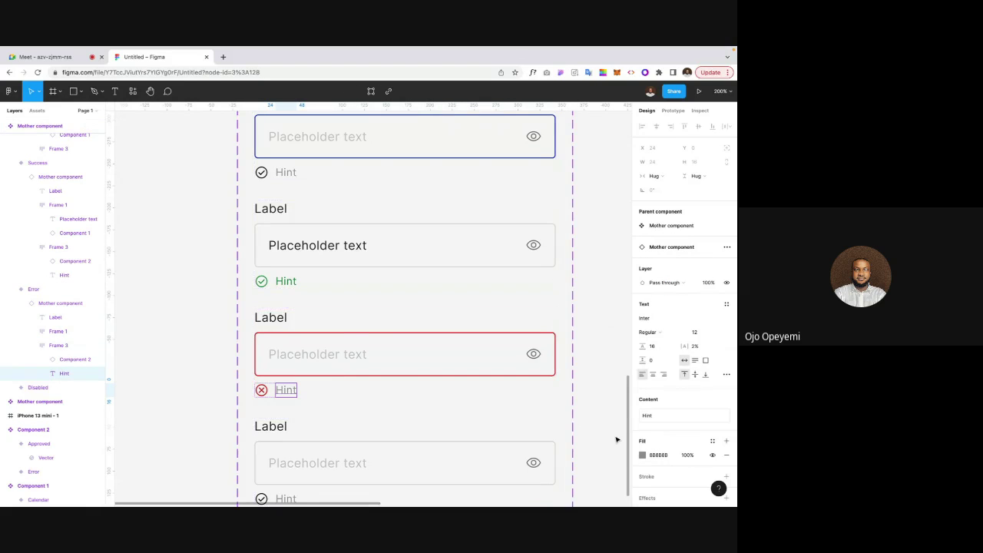
{"action": "left_click", "coordinate": [343, 336]}
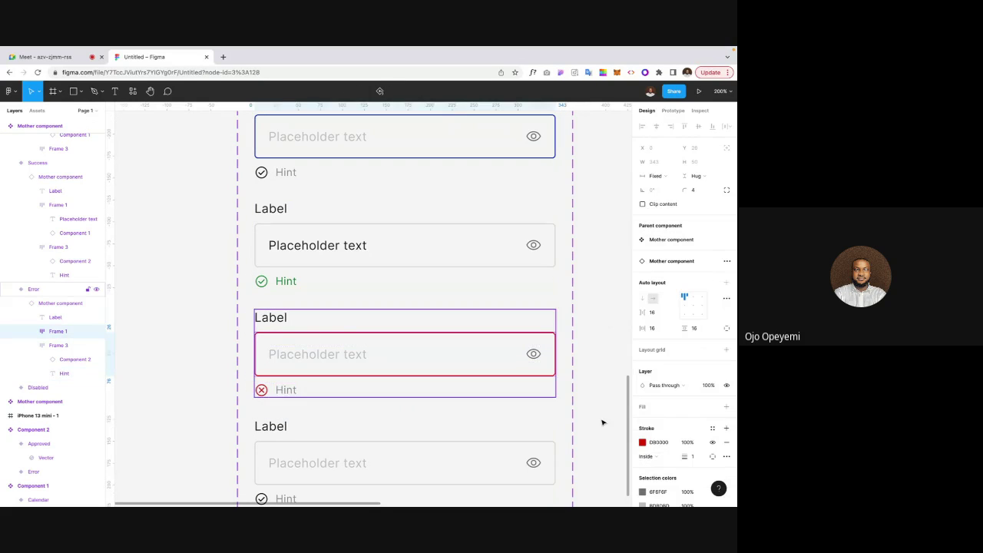
{"action": "left_click", "coordinate": [658, 440]}
{"action": "key", "text": "ctrl+c"}
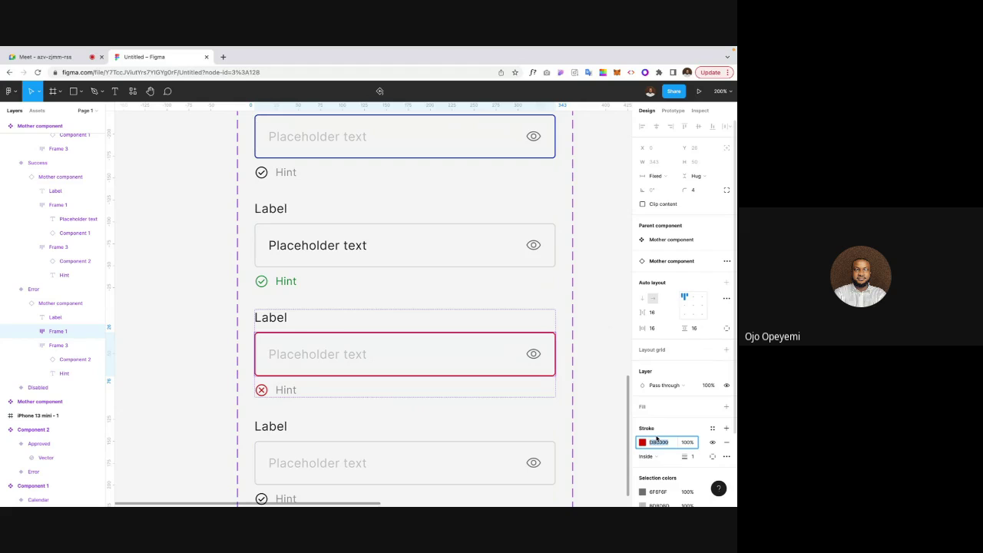
{"action": "left_click", "coordinate": [287, 391]}
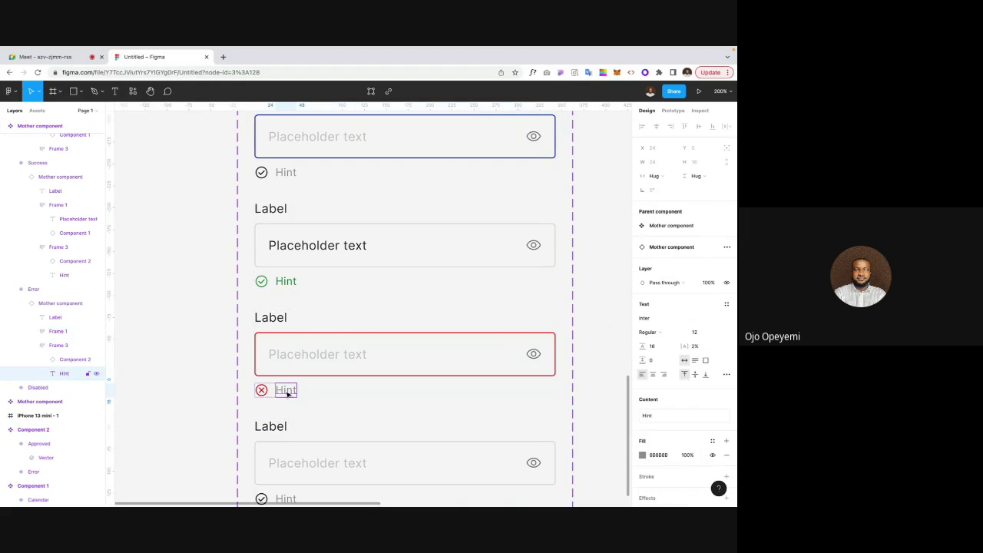
{"action": "left_click", "coordinate": [660, 455]}
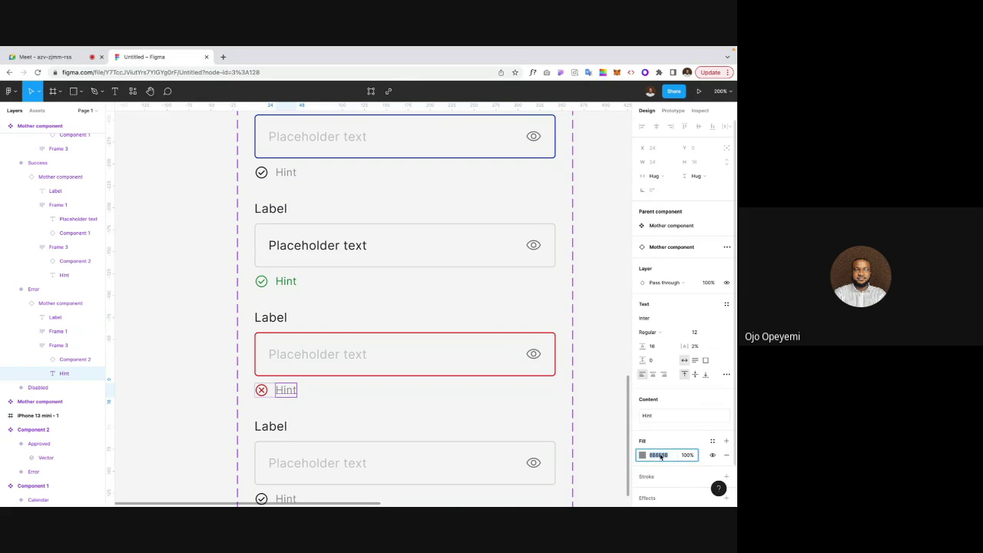
{"action": "key", "text": "ctrl+v"}
{"action": "key", "text": "Return"}
{"action": "left_click", "coordinate": [595, 412]}
Step: Darken the Error variant's placeholder text fill to 212121
{"action": "key", "text": "shift+0"}
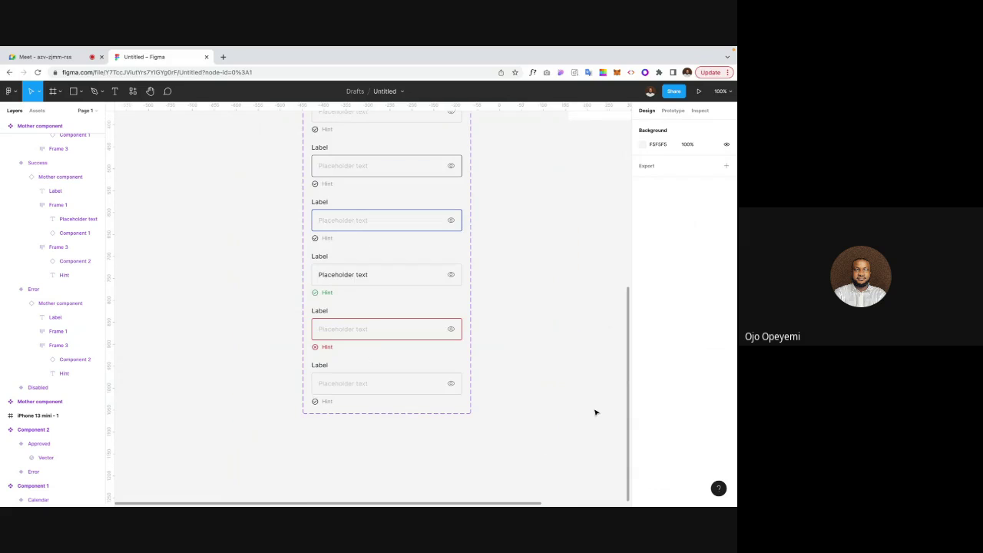
{"action": "key", "text": "ctrl+plus"}
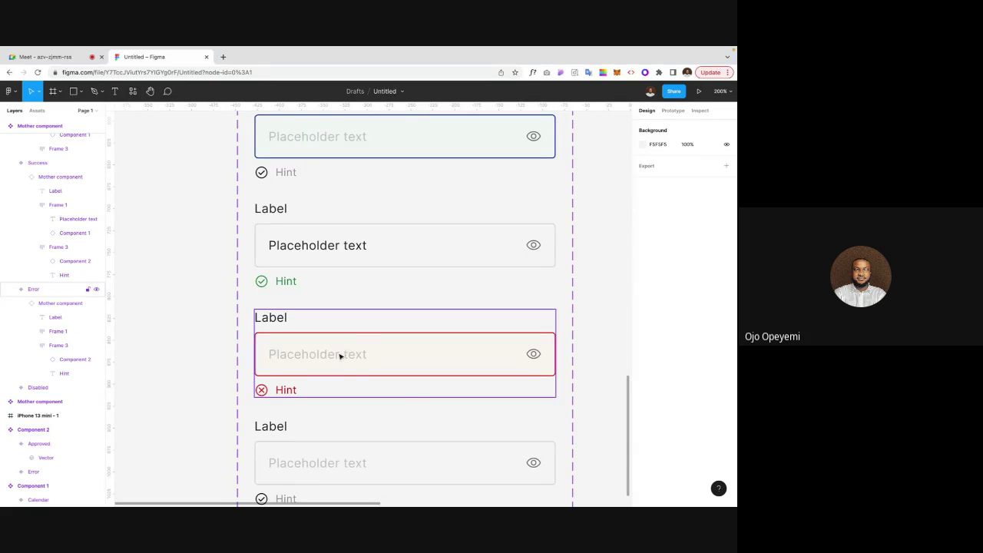
{"action": "left_click", "coordinate": [341, 354]}
{"action": "double_click", "coordinate": [339, 355]}
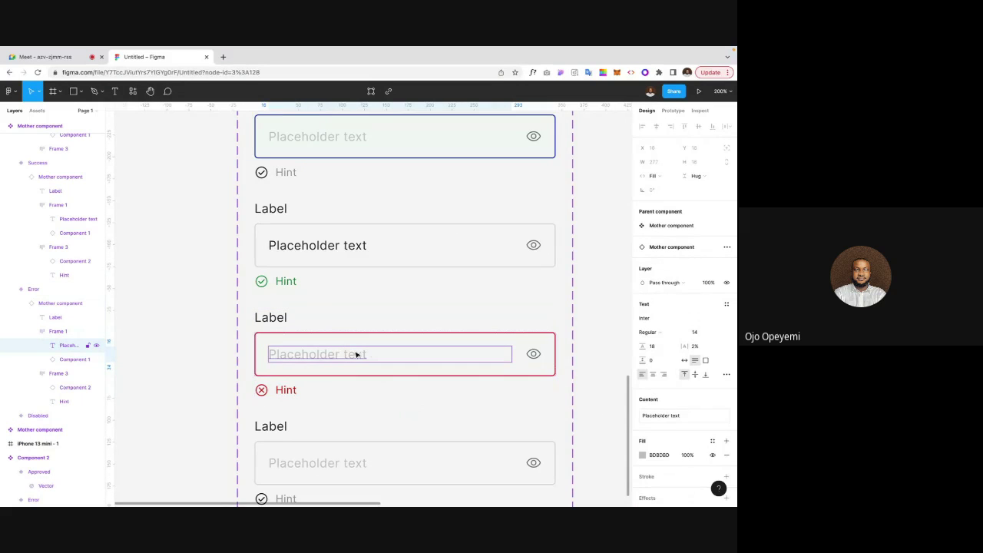
{"action": "scroll", "coordinate": [355, 353], "scroll_direction": "right", "scroll_amount": 2}
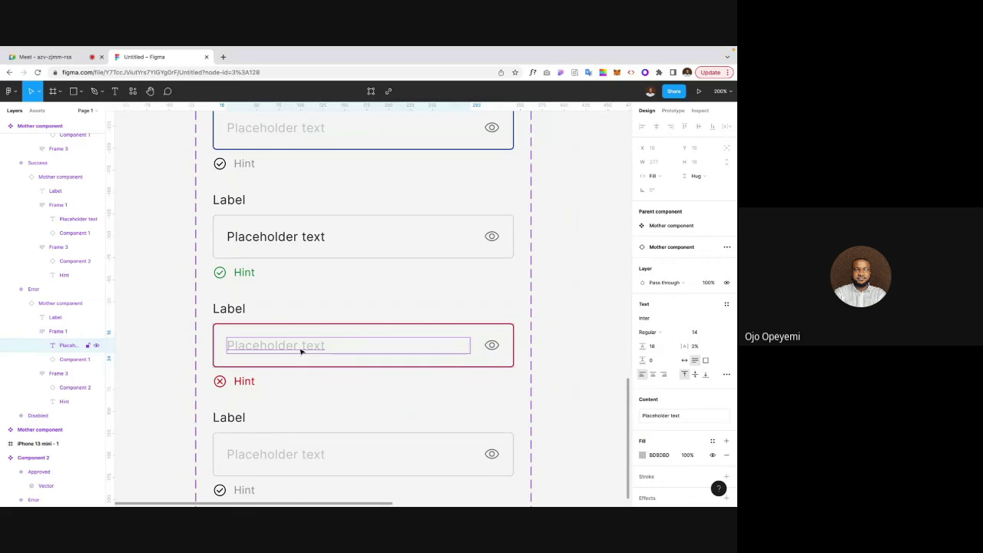
{"action": "left_click", "coordinate": [655, 455]}
{"action": "type", "text": "212121"}
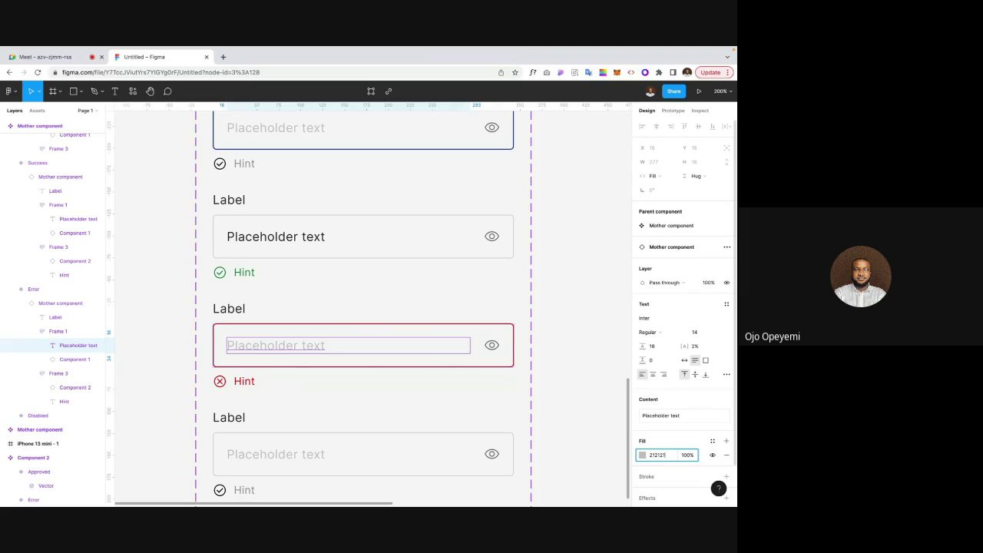
{"action": "scroll", "coordinate": [228, 363], "scroll_direction": "down", "scroll_amount": 2}
{"action": "left_click", "coordinate": [227, 363]}
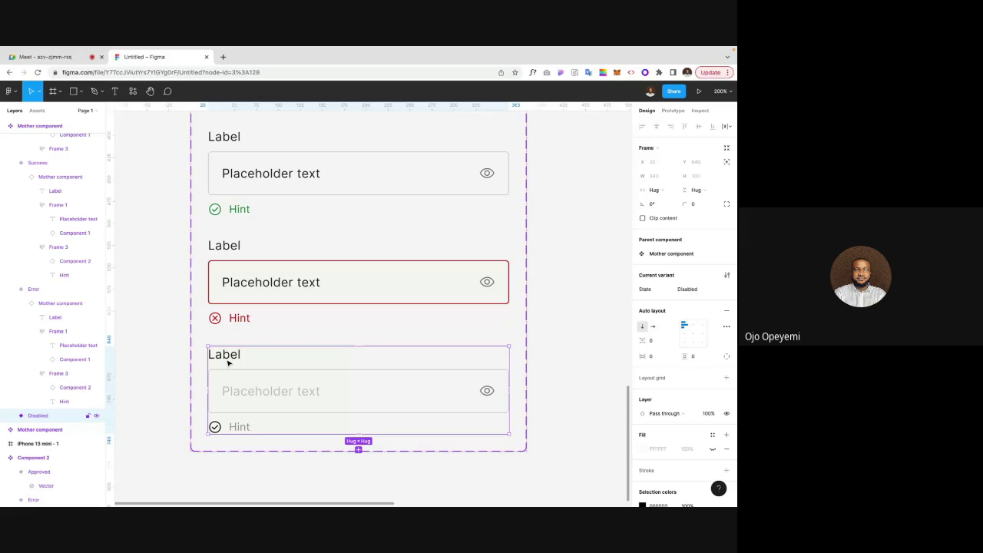
Step: Turn the Disabled variant's Label text light grey BDBDBD
{"action": "double_click", "coordinate": [227, 363]}
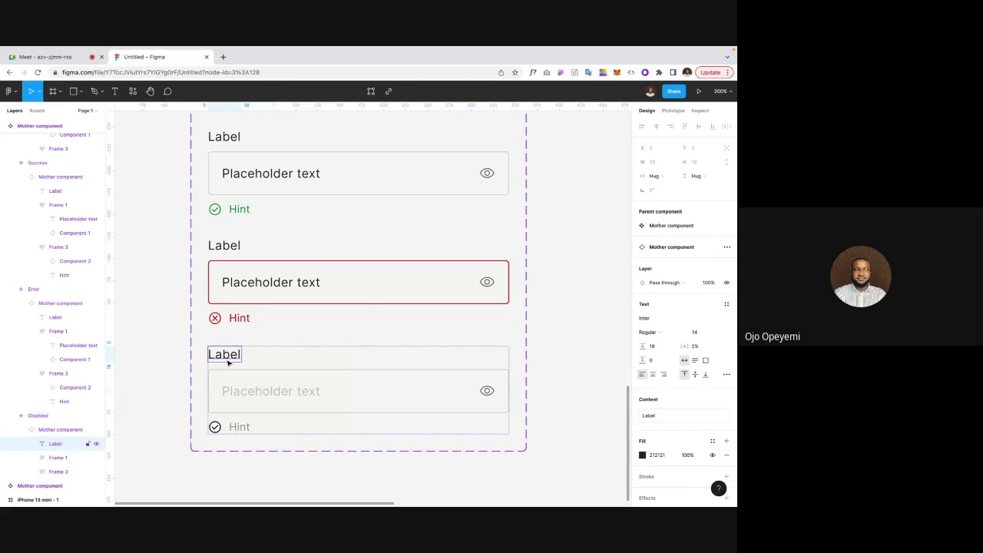
{"action": "left_click", "coordinate": [642, 455]}
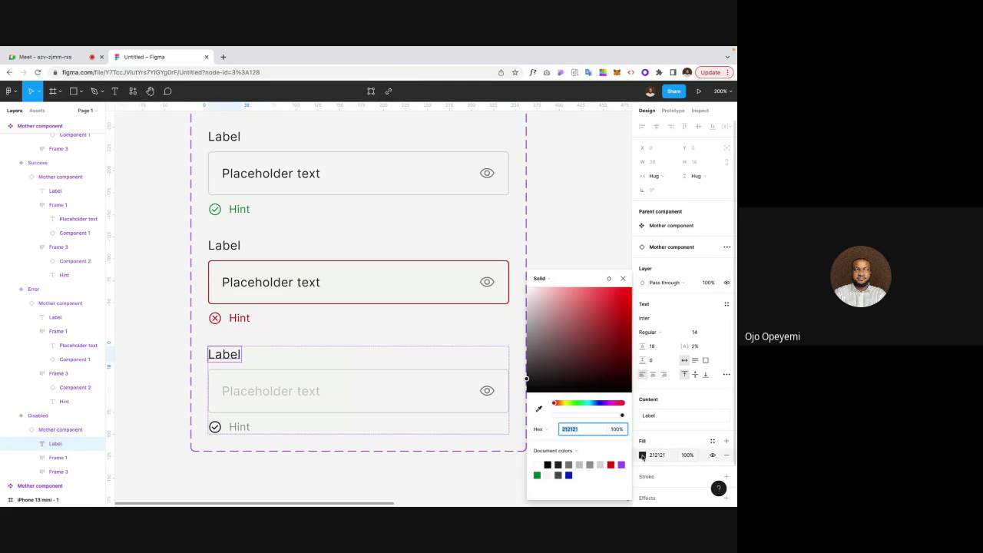
{"action": "left_click", "coordinate": [307, 399]}
{"action": "double_click", "coordinate": [311, 399]}
{"action": "left_click", "coordinate": [659, 456]}
{"action": "key", "text": "ctrl+c"}
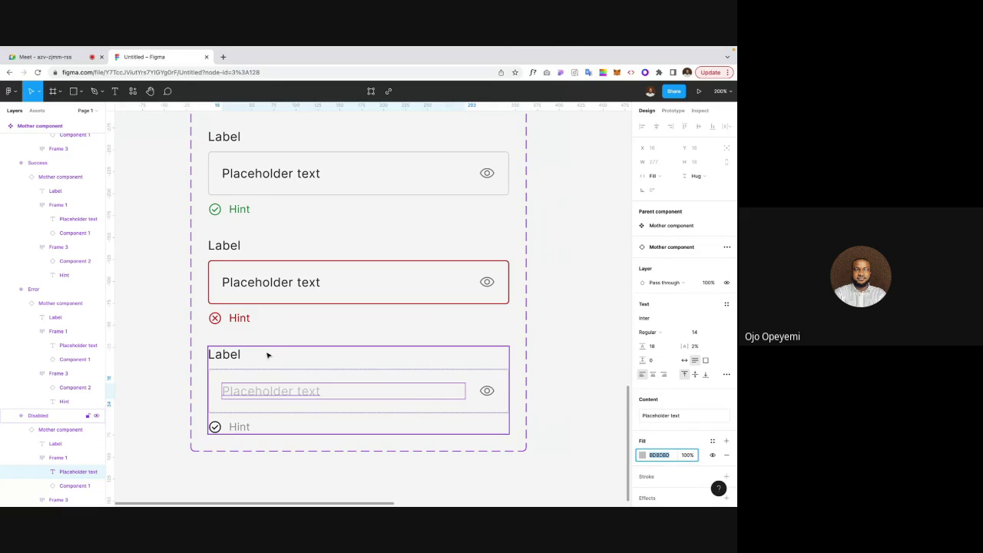
{"action": "left_click", "coordinate": [232, 357]}
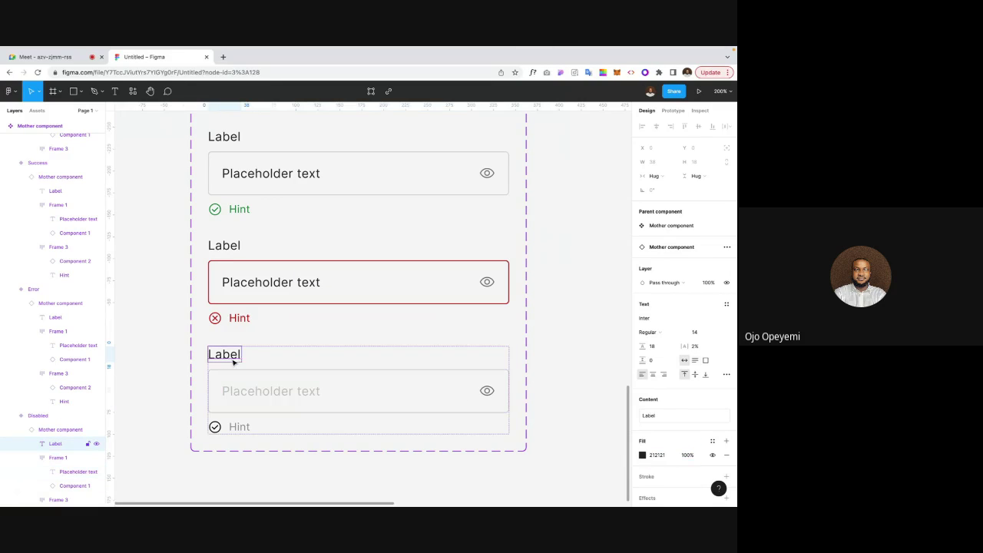
{"action": "left_click", "coordinate": [651, 457]}
{"action": "key", "text": "ctrl+v"}
{"action": "key", "text": "Return"}
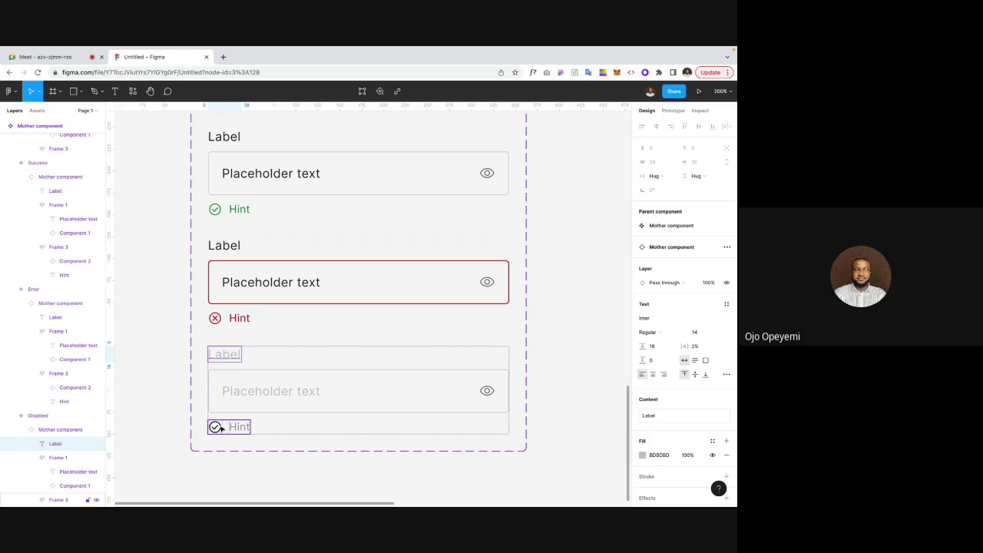
Step: Grey out the Disabled check icon, Hint text and eye icon with BDBDBD
{"action": "left_click", "coordinate": [215, 426]}
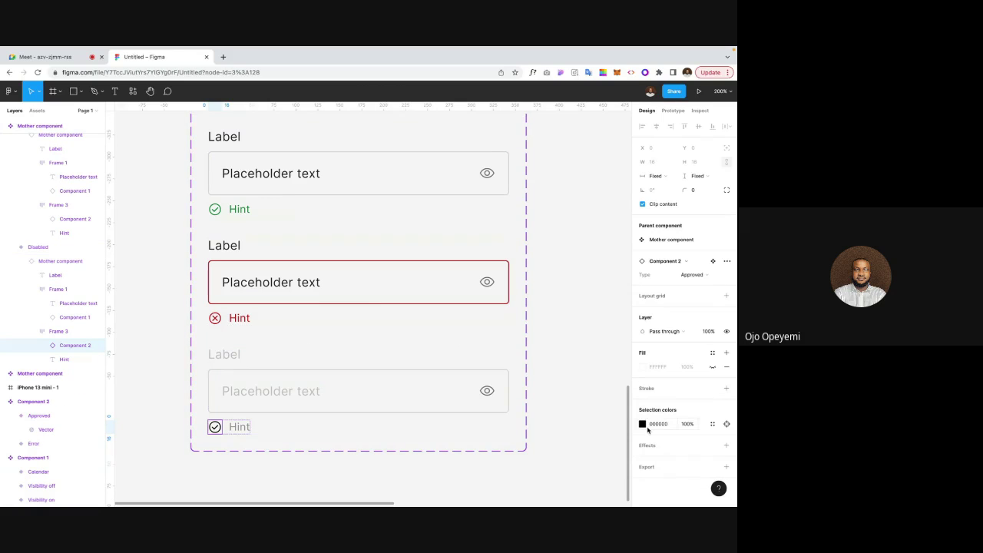
{"action": "left_click", "coordinate": [658, 424]}
{"action": "type", "text": "BDBDBD"}
{"action": "key", "text": "Return"}
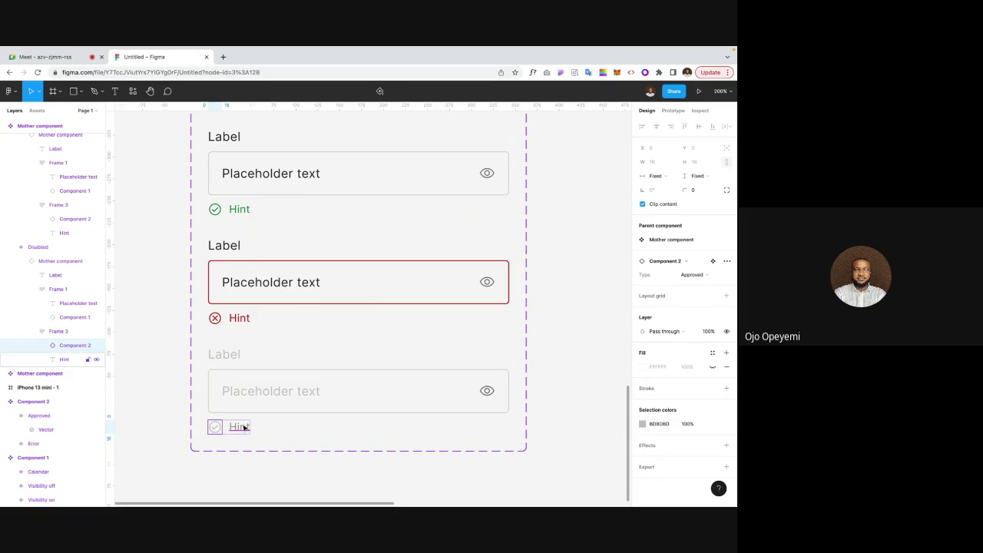
{"action": "left_click", "coordinate": [241, 427]}
{"action": "left_click", "coordinate": [659, 454]}
{"action": "type", "text": "BDBDBD"}
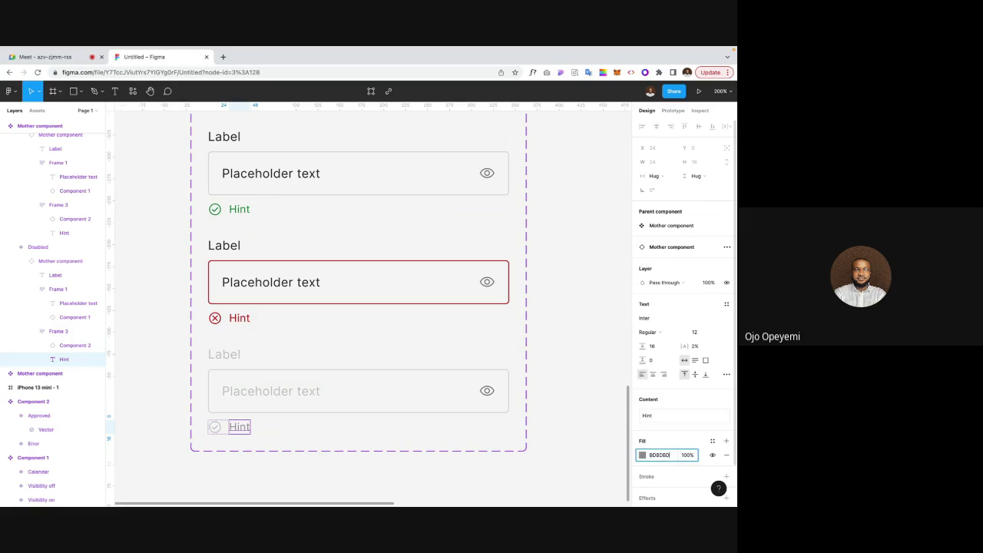
{"action": "key", "text": "Return"}
{"action": "double_click", "coordinate": [486, 392]}
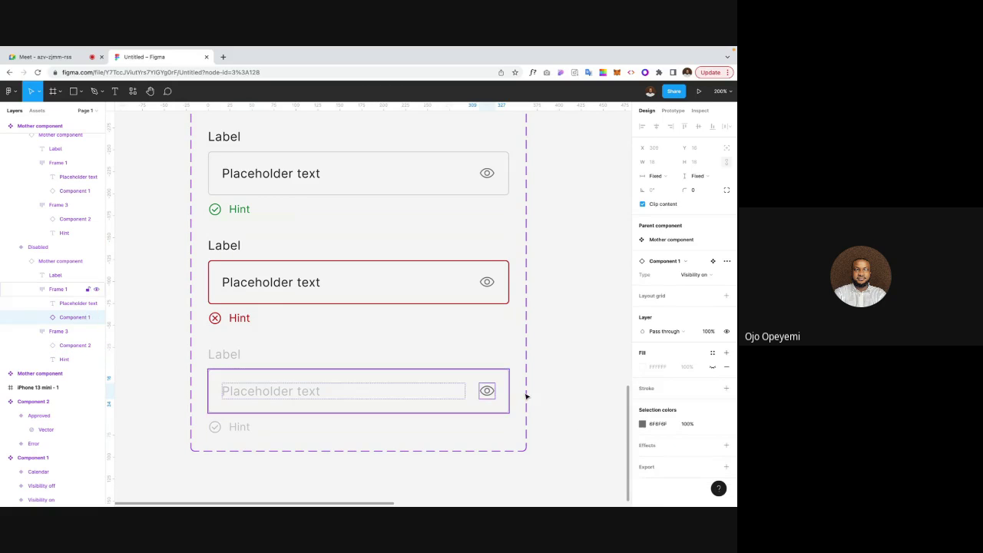
{"action": "left_click", "coordinate": [655, 425]}
{"action": "type", "text": "BDBDBD"}
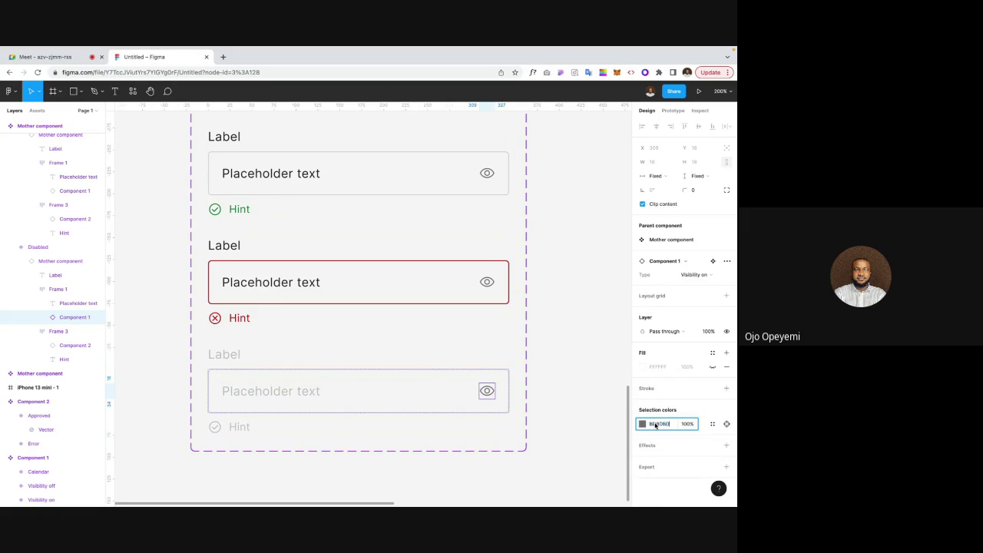
{"action": "left_click", "coordinate": [599, 358]}
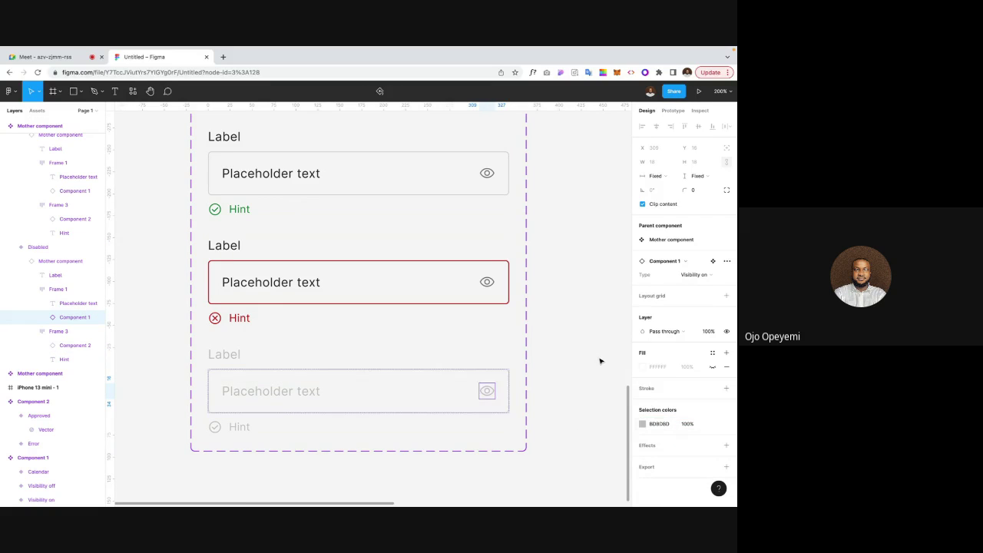
Step: Add a pale grey EBECEF fill to the Disabled field's input box
{"action": "left_click", "coordinate": [321, 374]}
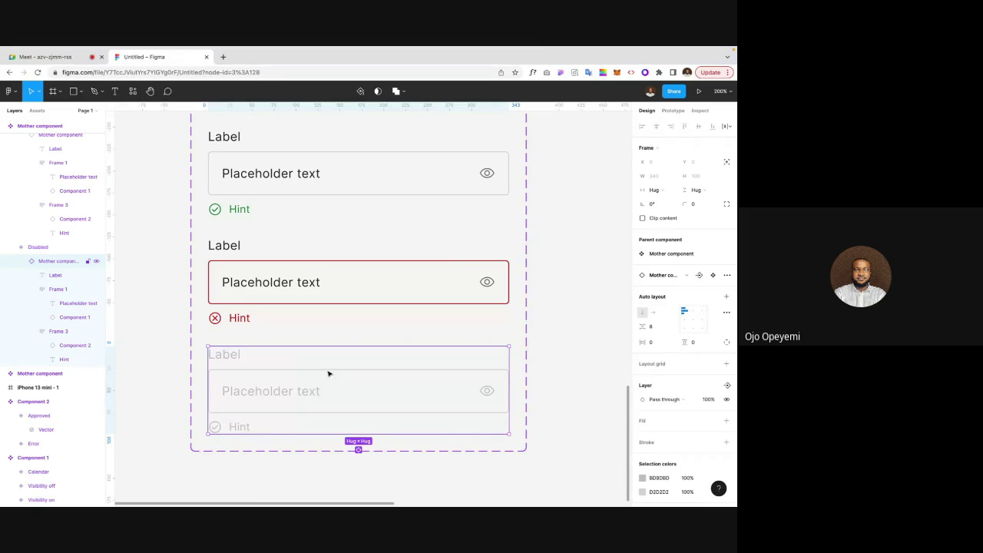
{"action": "double_click", "coordinate": [309, 388]}
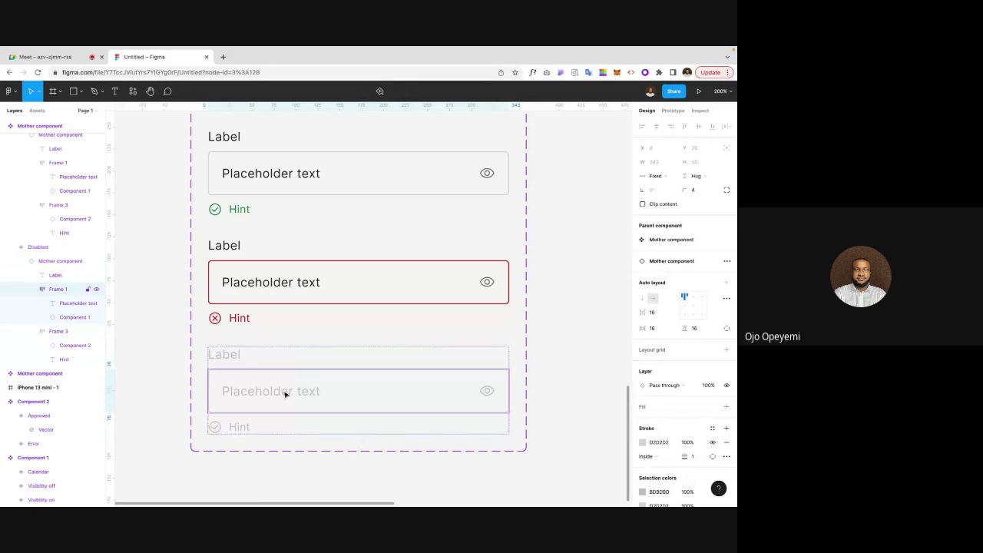
{"action": "left_click", "coordinate": [174, 368]}
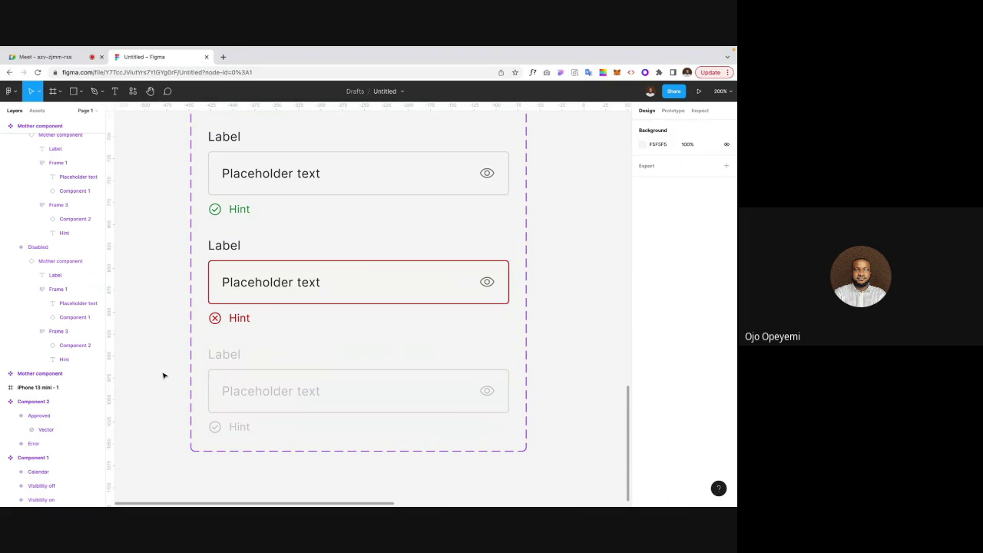
{"action": "left_click", "coordinate": [220, 374]}
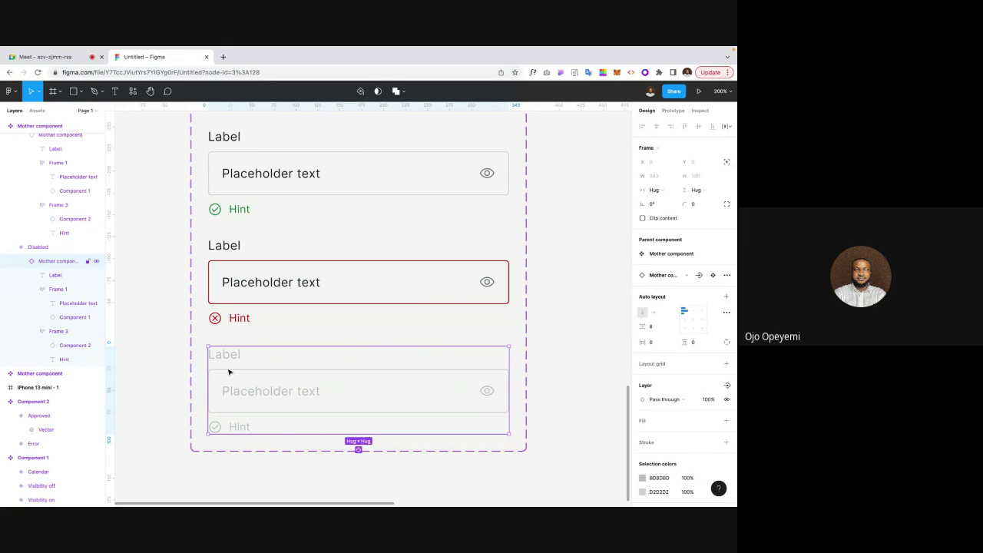
{"action": "left_click", "coordinate": [228, 372]}
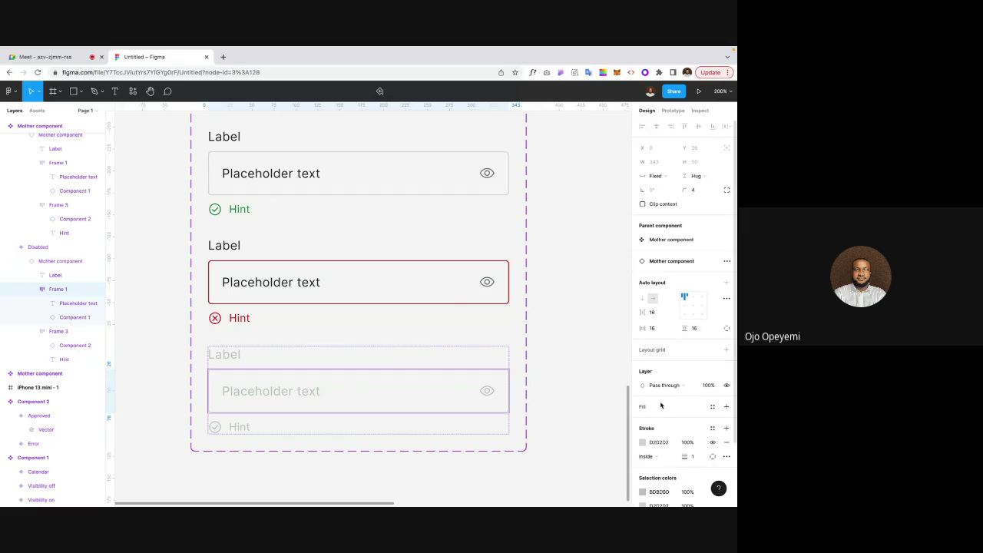
{"action": "left_click", "coordinate": [727, 407]}
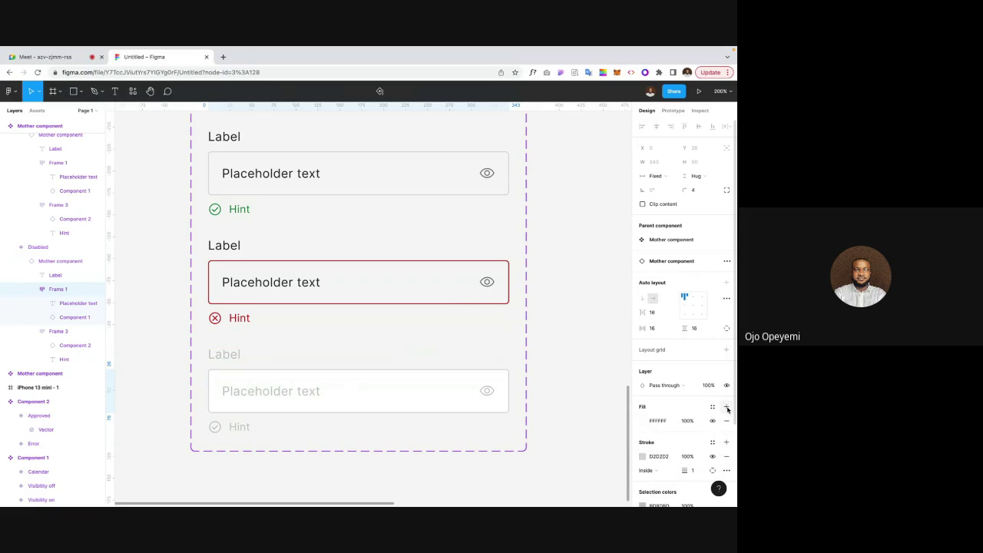
{"action": "left_click", "coordinate": [643, 420]}
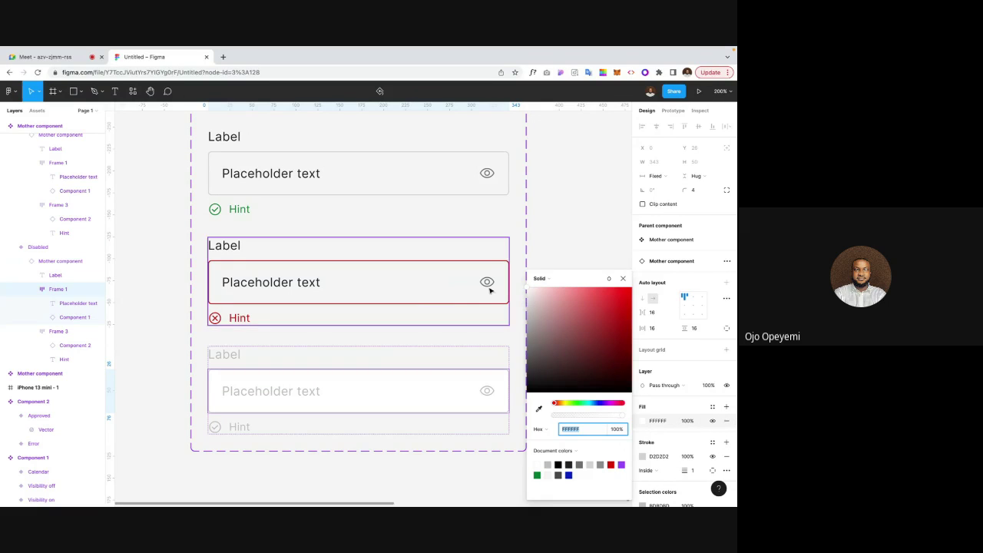
{"action": "left_click", "coordinate": [568, 473]}
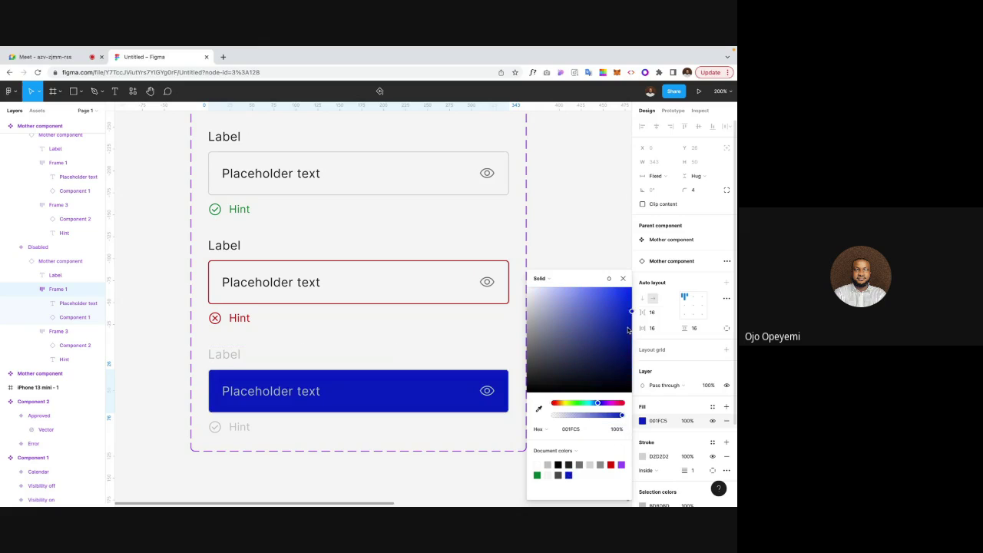
{"action": "left_click_drag", "start_coordinate": [630, 313], "coordinate": [528, 295]}
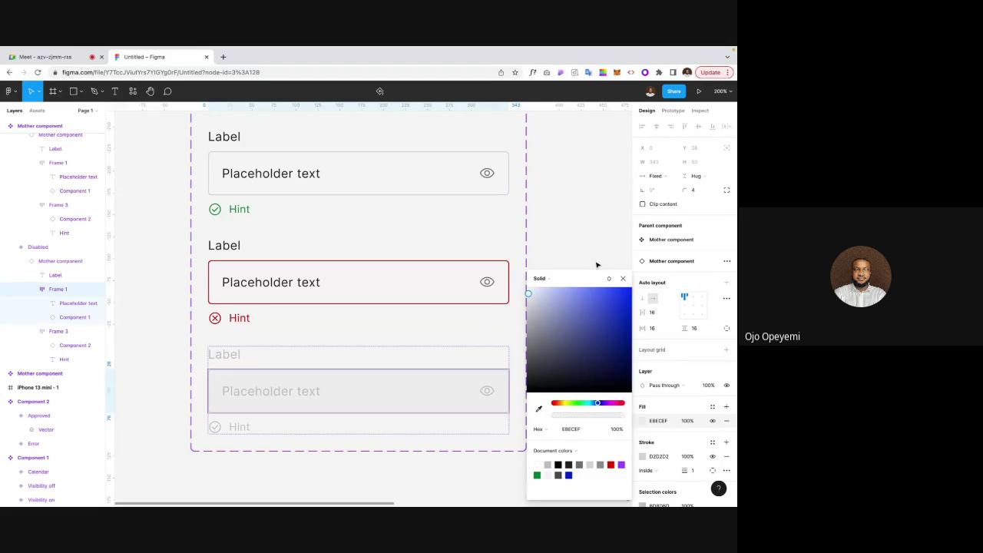
{"action": "left_click", "coordinate": [623, 278]}
{"action": "key", "text": "shift+0"}
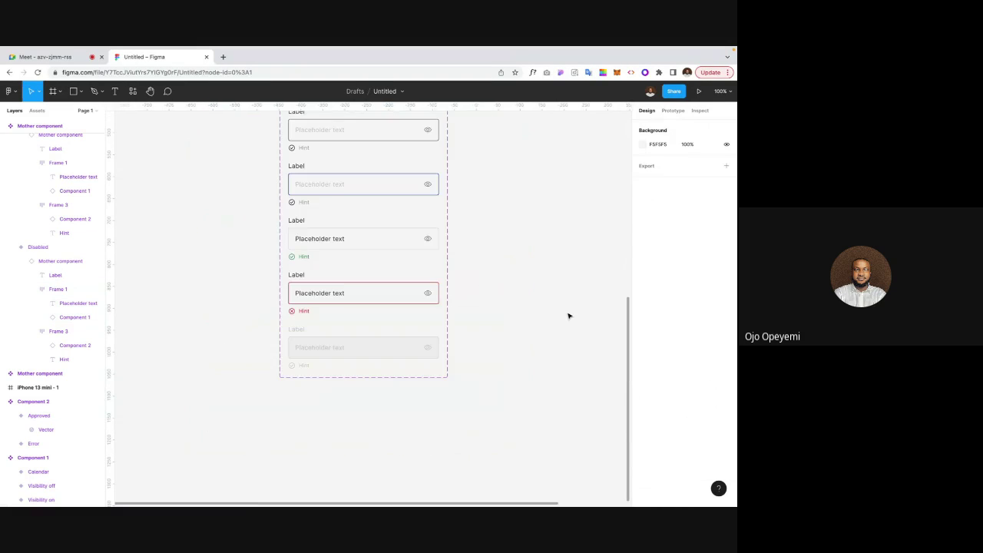
Step: Drag an Idle instance of the text-field component into the iPhone 13 mini - 1 frame
{"action": "scroll", "coordinate": [568, 316], "scroll_direction": "up", "scroll_amount": 5}
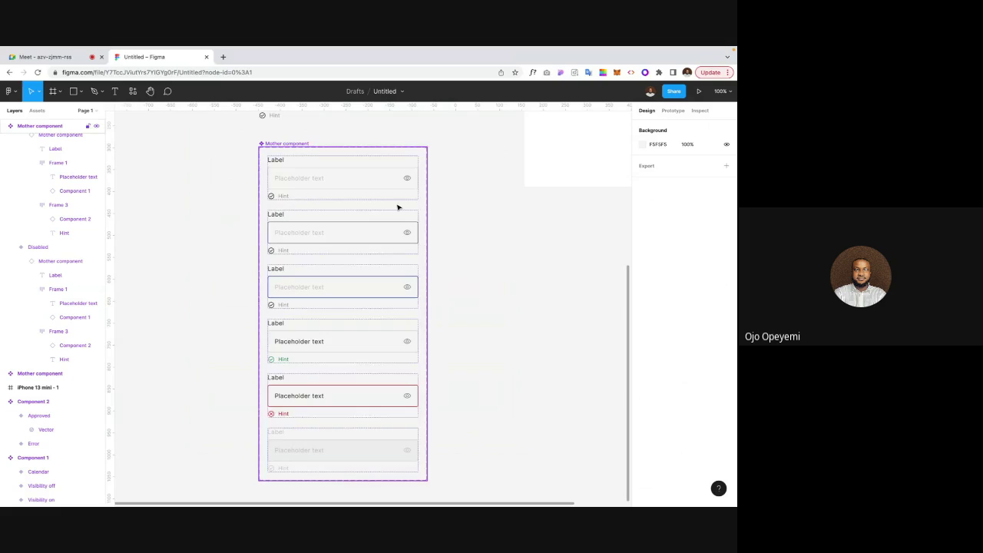
{"action": "scroll", "coordinate": [313, 316], "scroll_direction": "up", "scroll_amount": 1}
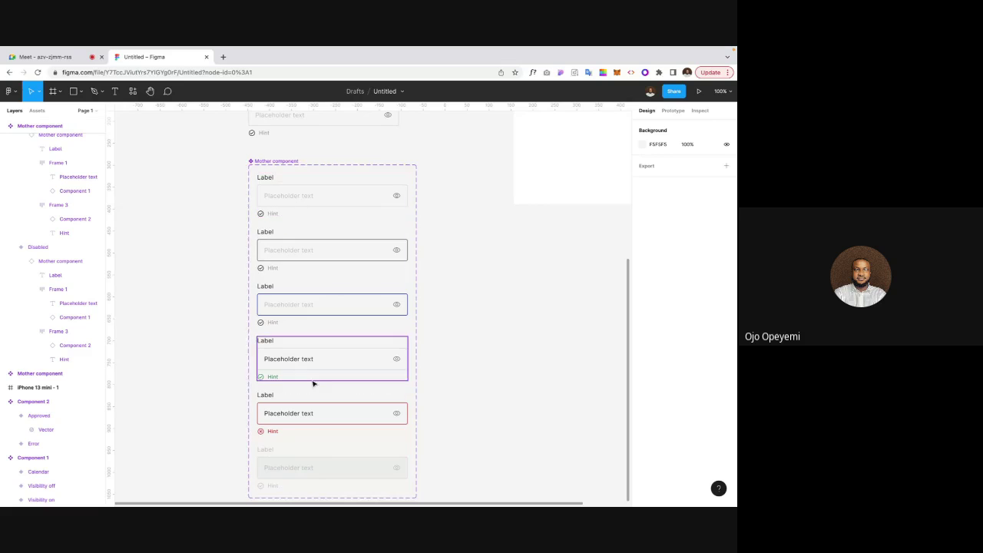
{"action": "scroll", "coordinate": [540, 292], "scroll_direction": "up", "scroll_amount": 5}
{"action": "key", "text": "minus"}
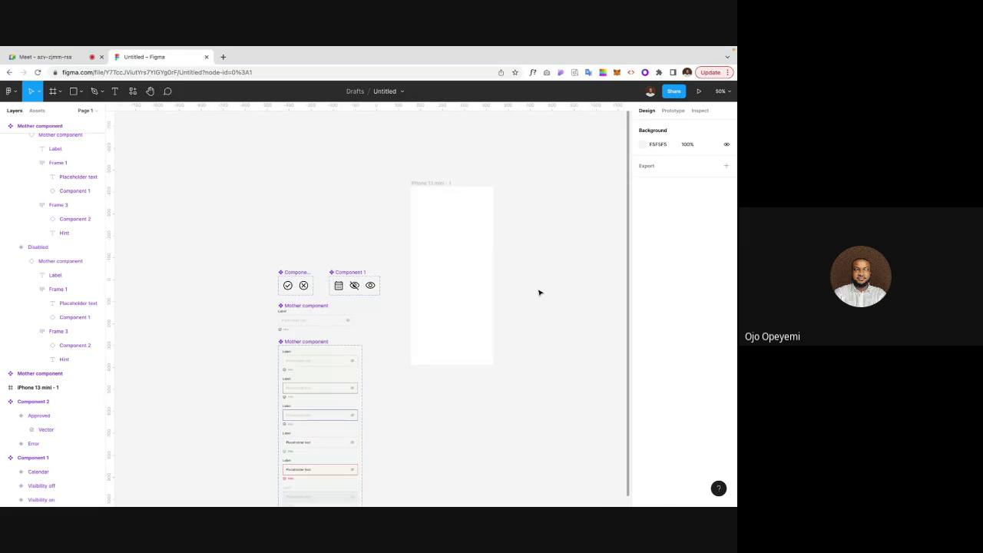
{"action": "left_click", "coordinate": [332, 362]}
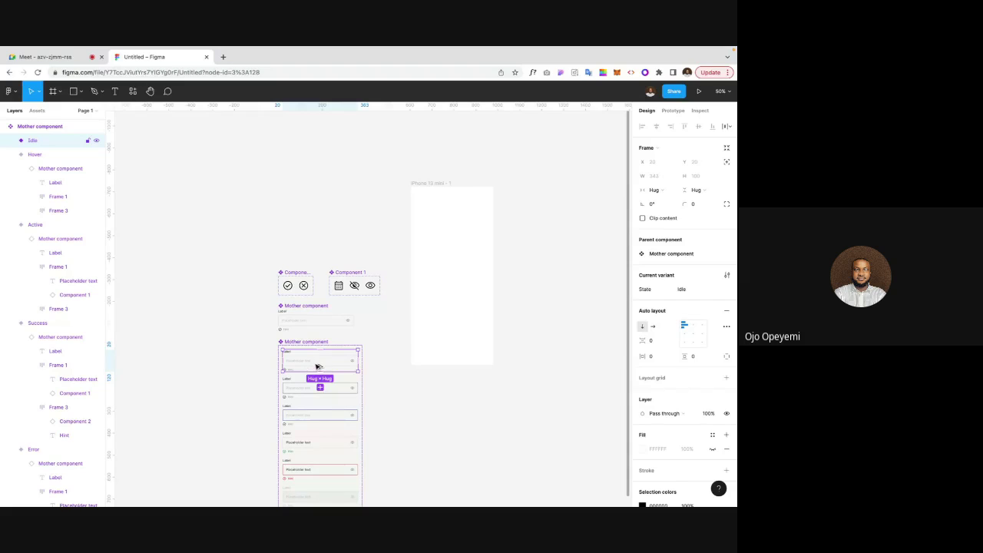
{"action": "left_click_drag", "start_coordinate": [316, 366], "coordinate": [449, 252]}
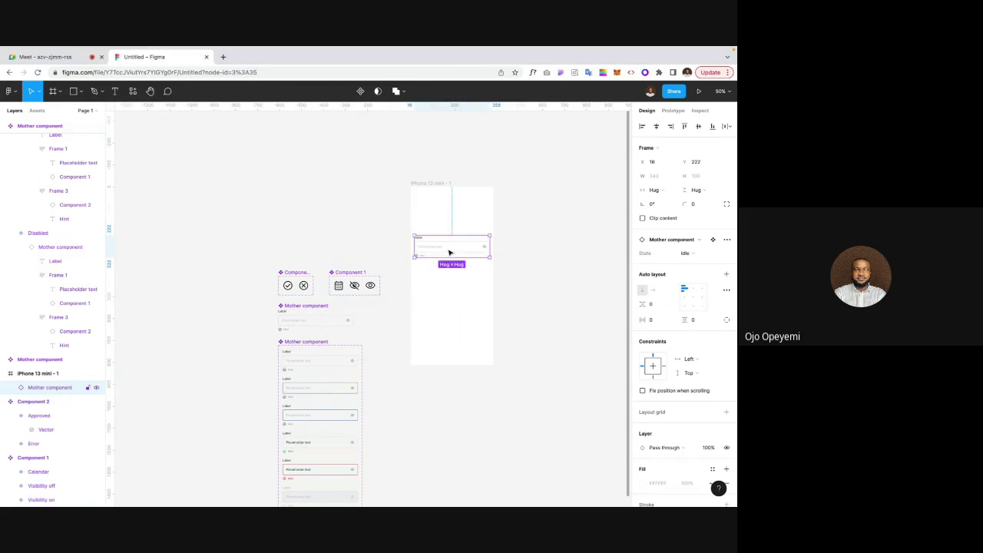
{"action": "left_click", "coordinate": [531, 239]}
{"action": "scroll", "coordinate": [532, 239], "scroll_direction": "right", "scroll_amount": 2}
{"action": "scroll", "coordinate": [532, 239], "scroll_direction": "up", "scroll_amount": 2}
{"action": "key", "text": "shift+0"}
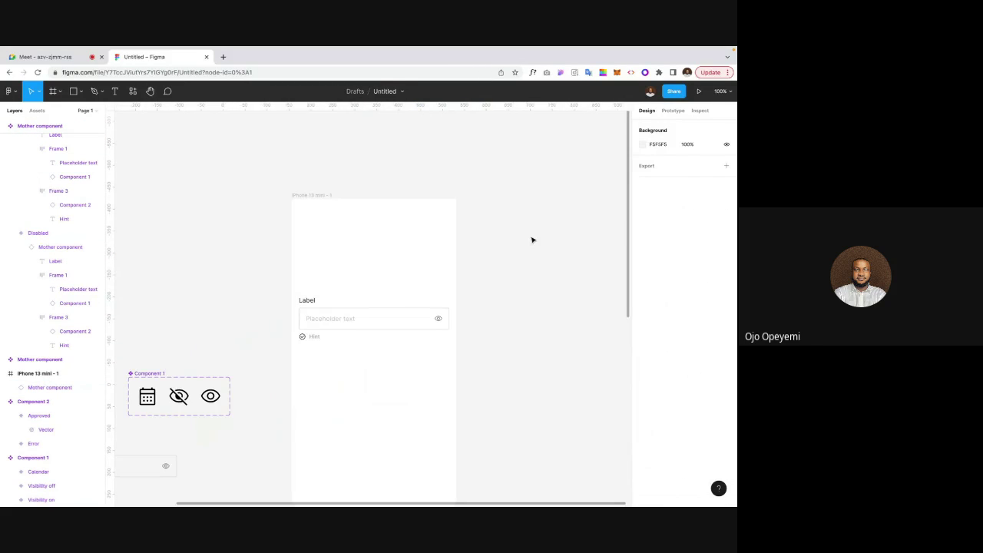
{"action": "left_click", "coordinate": [322, 198]}
{"action": "left_click", "coordinate": [322, 199]}
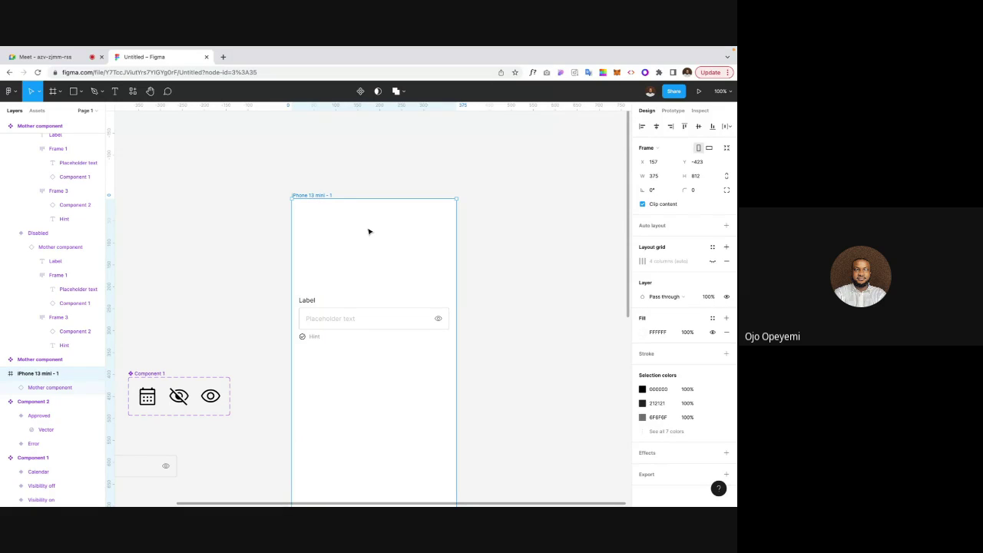
Step: Add a 'Register' heading at the top of the iPhone frame at size 16
{"action": "key", "text": "t"}
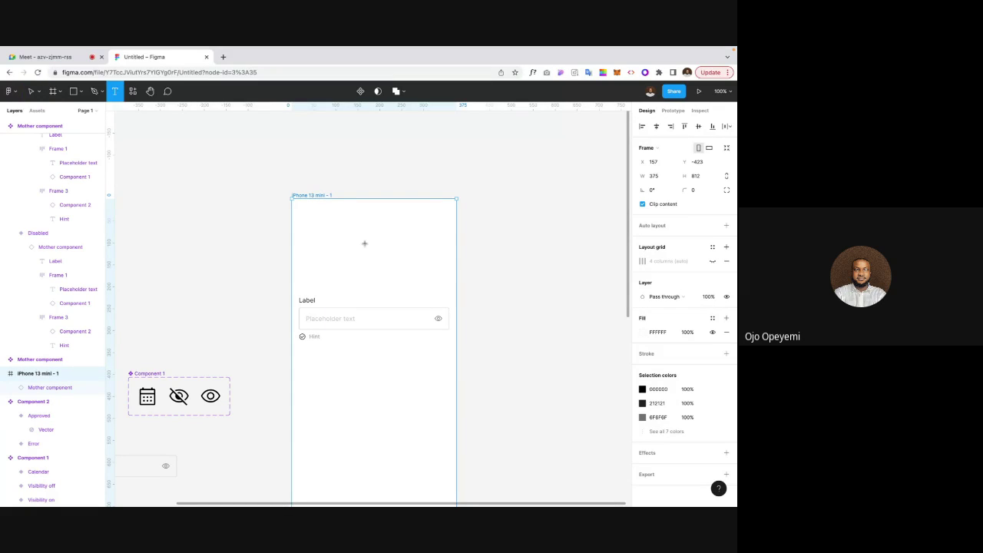
{"action": "left_click", "coordinate": [365, 243]}
{"action": "type", "text": "Regist"}
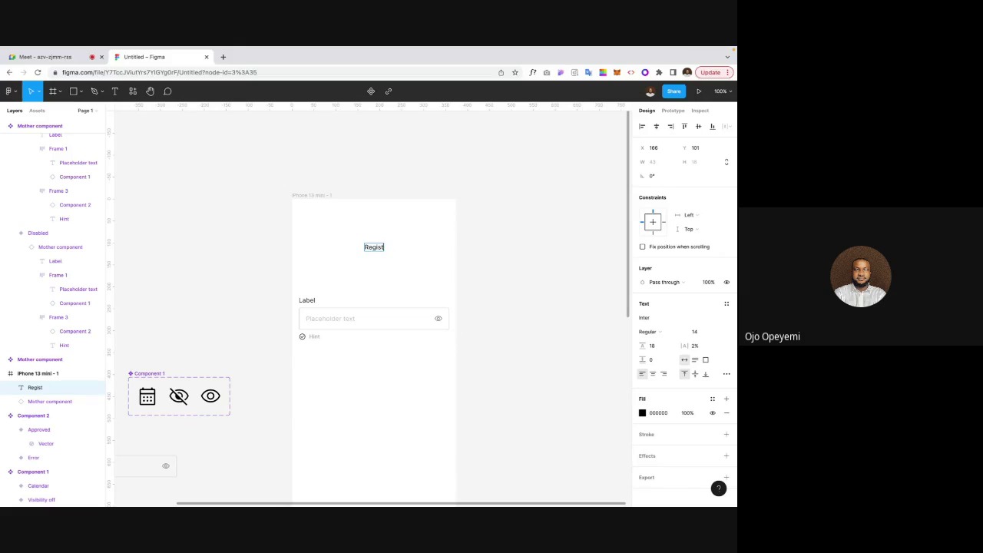
{"action": "type", "text": "er"}
{"action": "key", "text": "Escape"}
{"action": "left_click", "coordinate": [700, 333]}
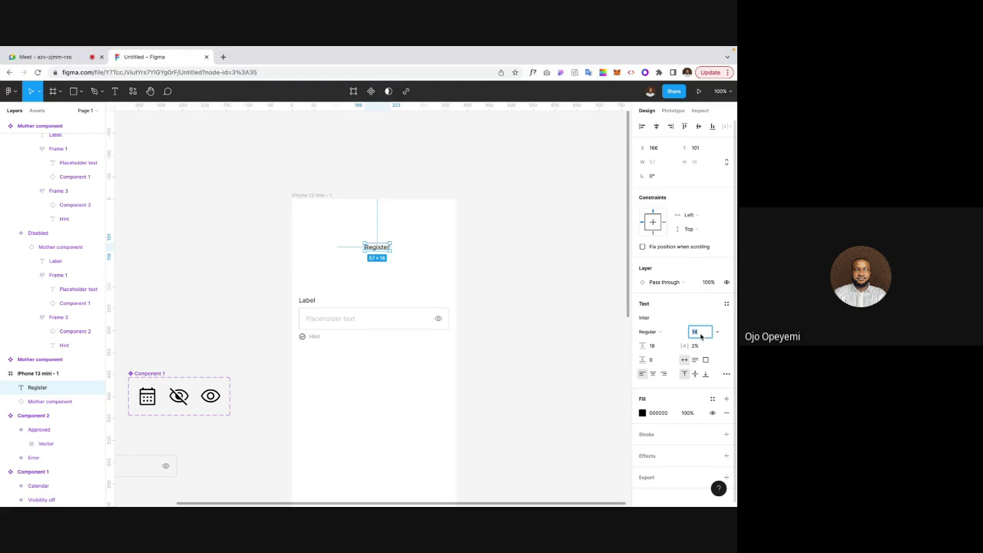
{"action": "type", "text": "17"}
{"action": "key", "text": "Return"}
{"action": "key", "text": "Down"}
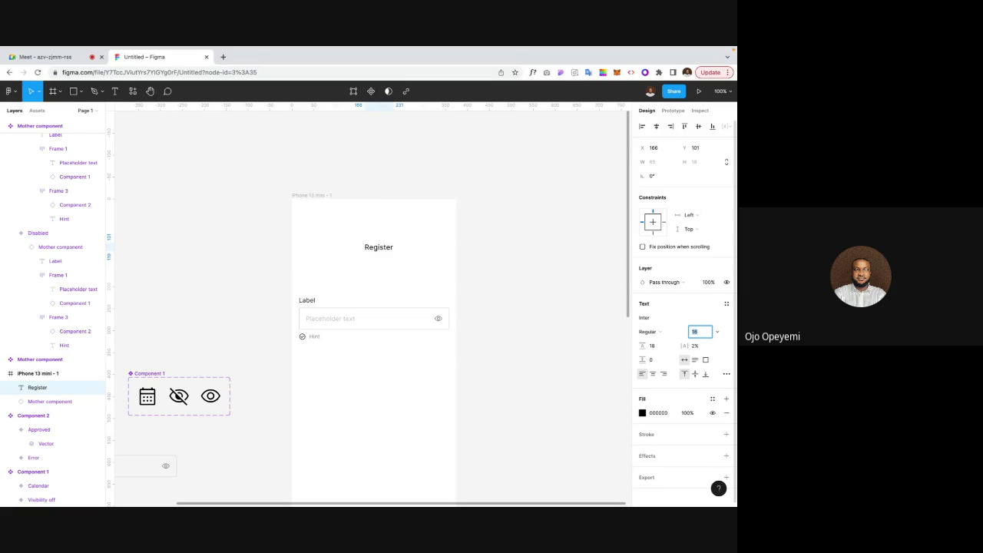
Step: Style the Register heading with 22 line height, Semi Bold and 212121 colour, and move it up
{"action": "left_click", "coordinate": [652, 345]}
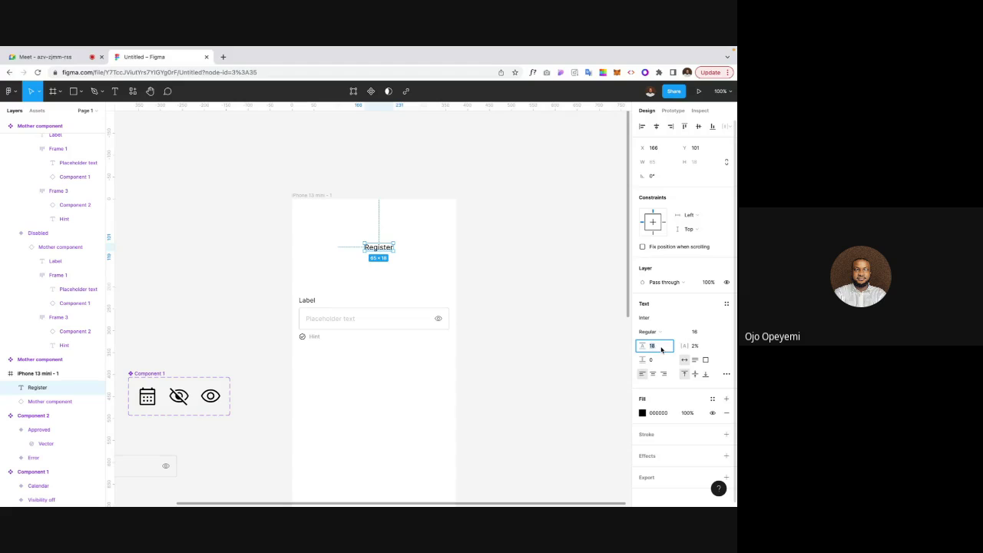
{"action": "type", "text": "20"}
{"action": "key", "text": "Return"}
{"action": "key", "text": "Up"}
{"action": "key", "text": "Up"}
{"action": "key", "text": "Return"}
{"action": "left_click", "coordinate": [653, 331]}
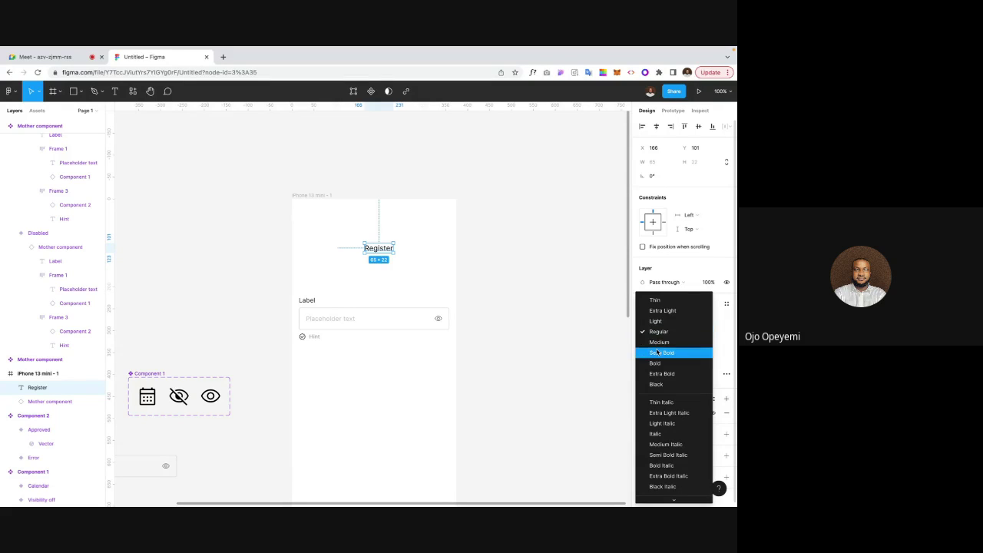
{"action": "left_click", "coordinate": [658, 352]}
{"action": "left_click", "coordinate": [660, 413]}
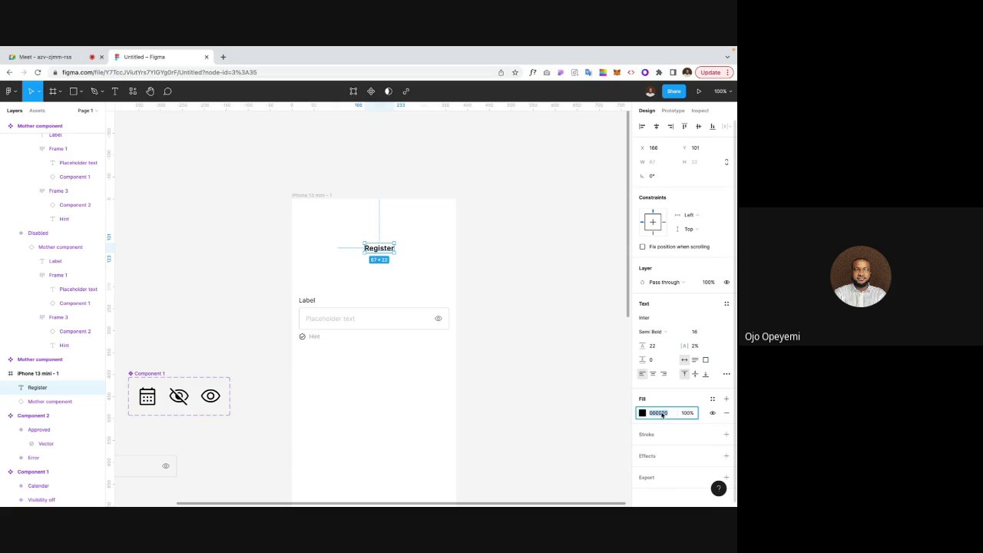
{"action": "type", "text": "212121"}
{"action": "key", "text": "Return"}
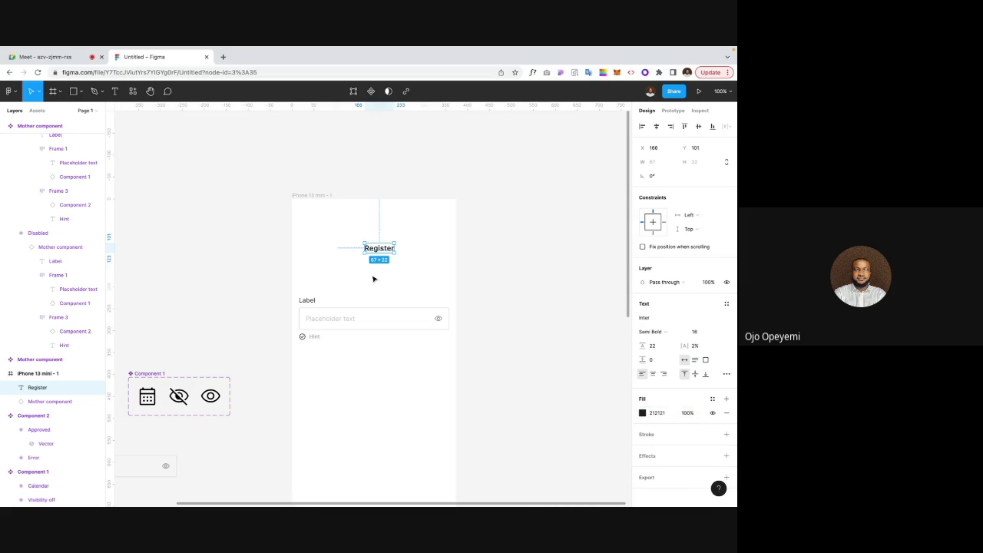
{"action": "left_click_drag", "start_coordinate": [384, 245], "coordinate": [375, 230]}
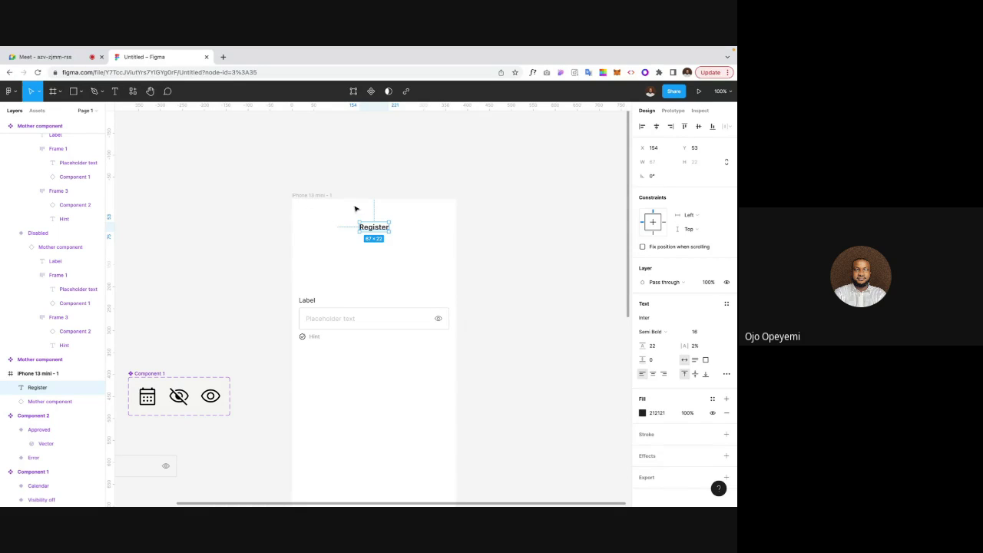
Step: Nudge the Register title up 2 px and move the input field up to Y 109
{"action": "left_click", "coordinate": [314, 212]}
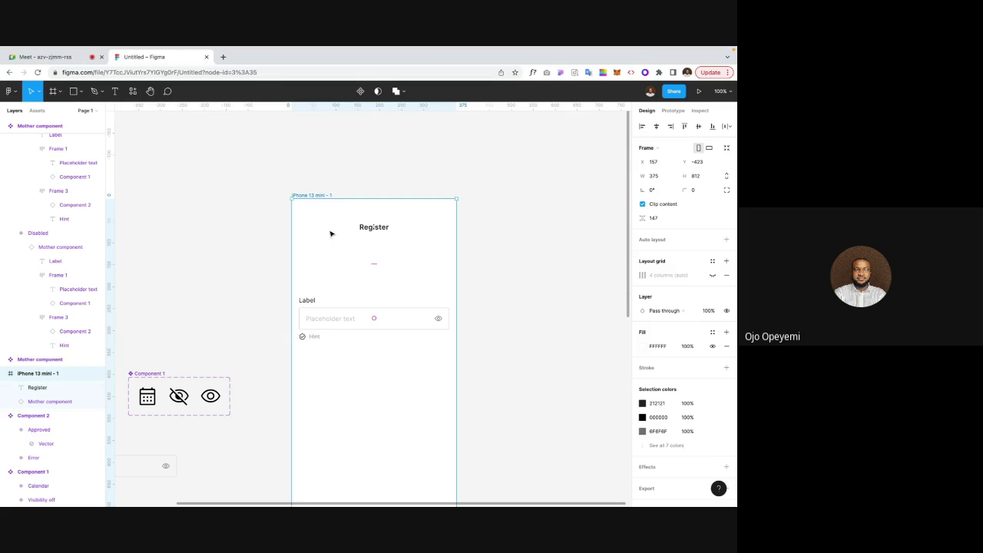
{"action": "scroll", "coordinate": [330, 234], "scroll_direction": "up", "scroll_amount": 1}
{"action": "scroll", "coordinate": [330, 234], "scroll_direction": "right", "scroll_amount": 1}
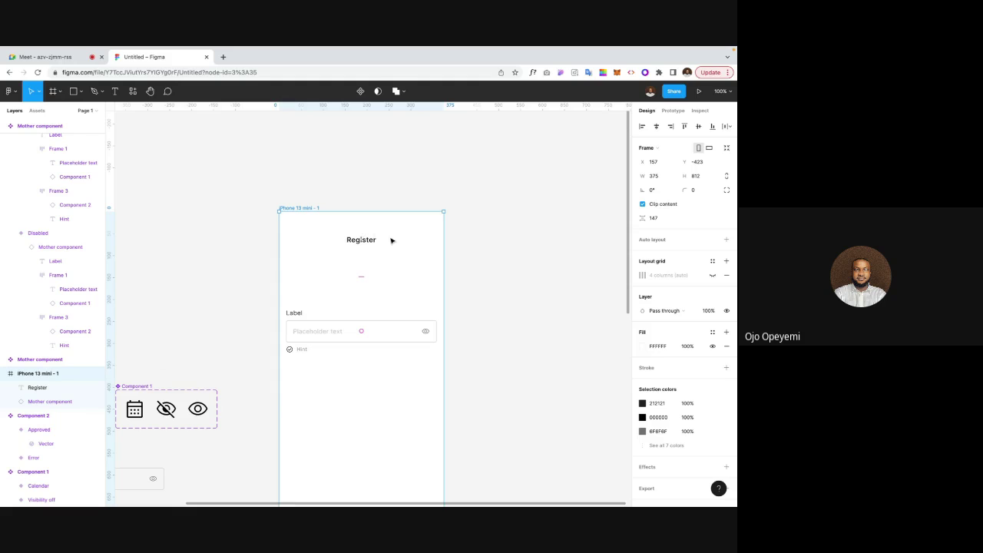
{"action": "scroll", "coordinate": [391, 253], "scroll_direction": "down", "scroll_amount": 2}
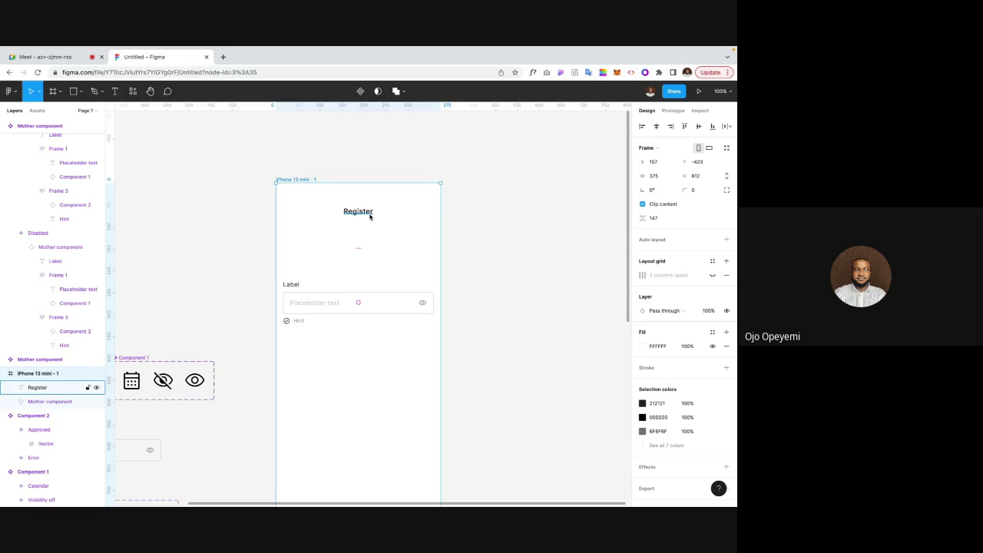
{"action": "left_click", "coordinate": [353, 214]}
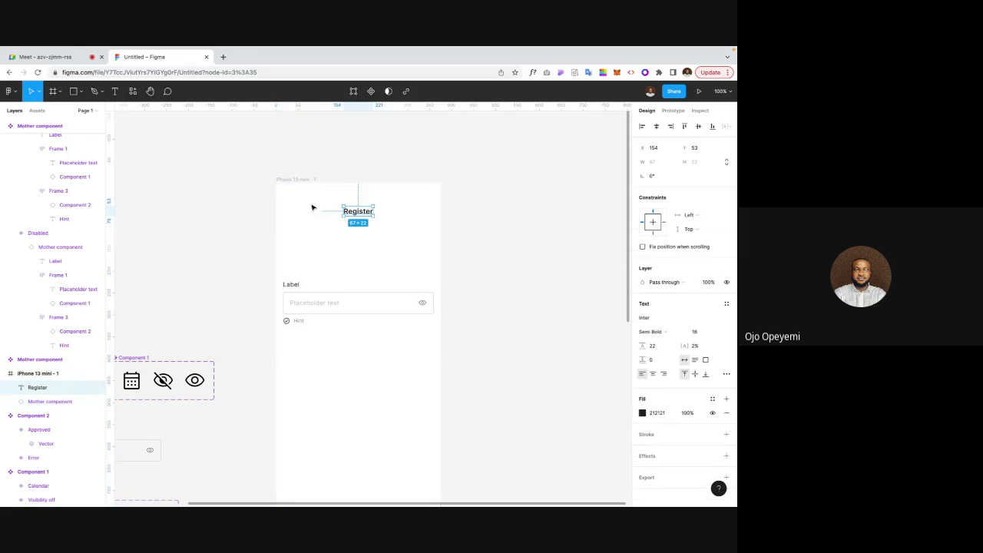
{"action": "key", "text": "alt"}
{"action": "key", "text": "alt"}
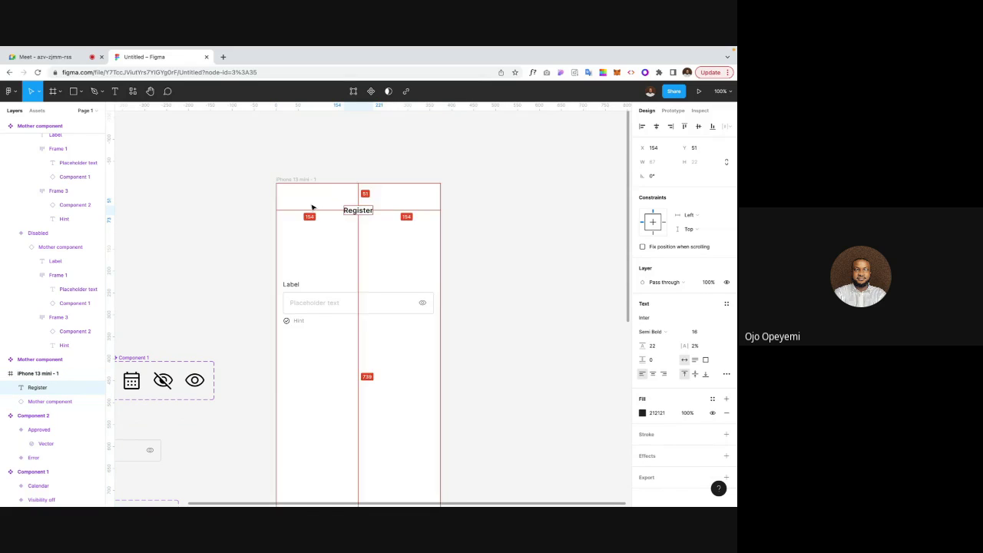
{"action": "left_click_drag", "start_coordinate": [364, 219], "coordinate": [364, 217]}
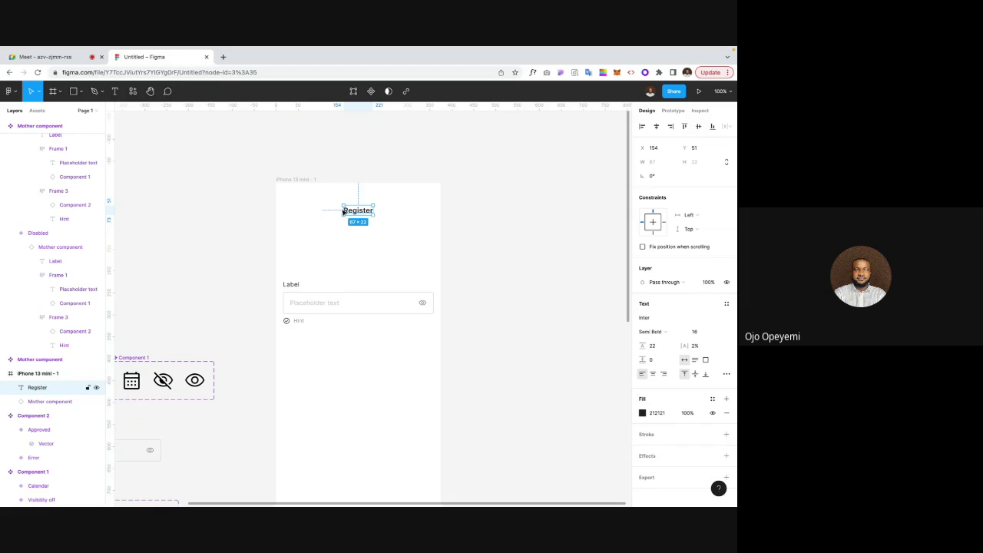
{"action": "left_click", "coordinate": [386, 239]}
{"action": "left_click", "coordinate": [318, 295]}
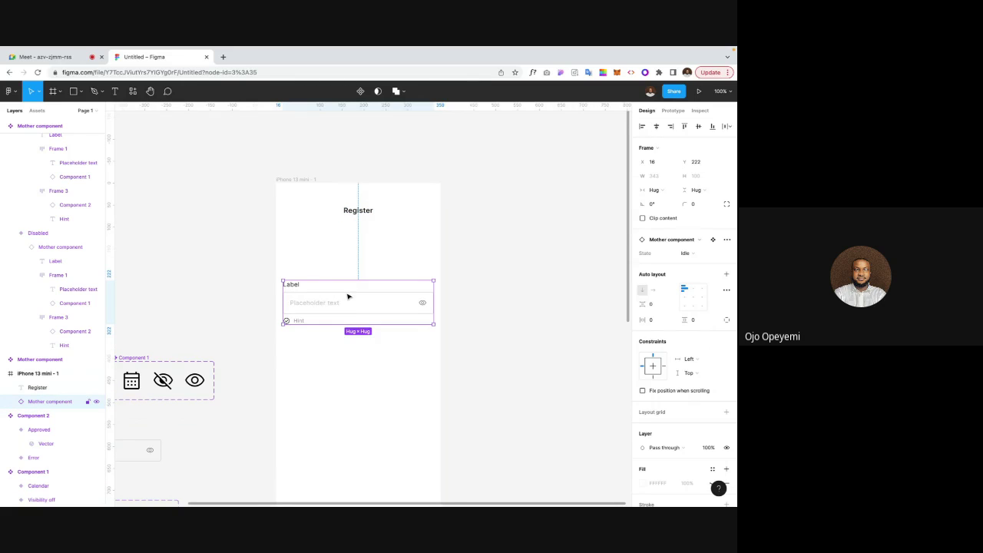
{"action": "left_click_drag", "start_coordinate": [346, 294], "coordinate": [347, 245]}
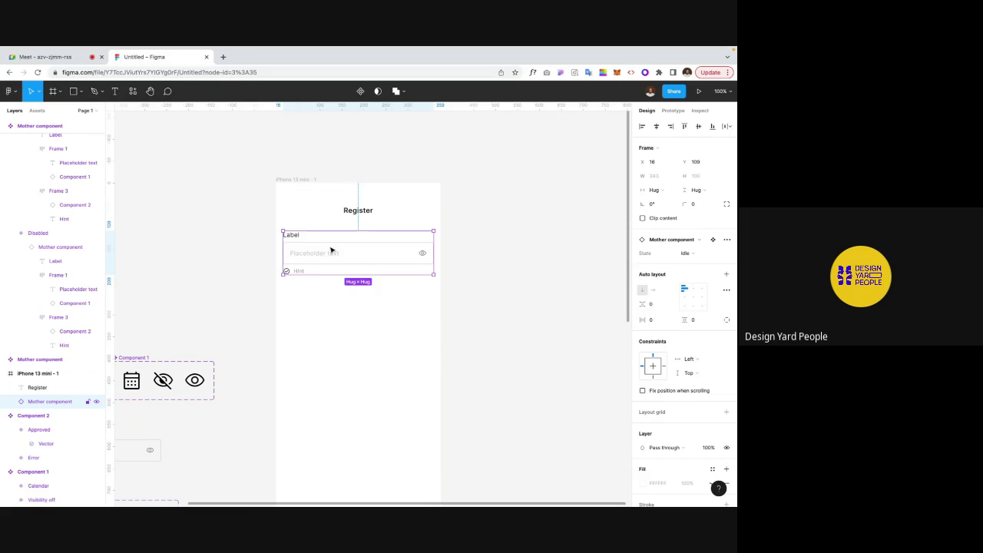
Step: Deselect and scroll the canvas to the Mother component's stacked input variants, Default through Disabled
{"action": "left_click", "coordinate": [226, 292]}
{"action": "scroll", "coordinate": [226, 294], "scroll_direction": "down", "scroll_amount": 3}
{"action": "scroll", "coordinate": [226, 294], "scroll_direction": "left", "scroll_amount": 2}
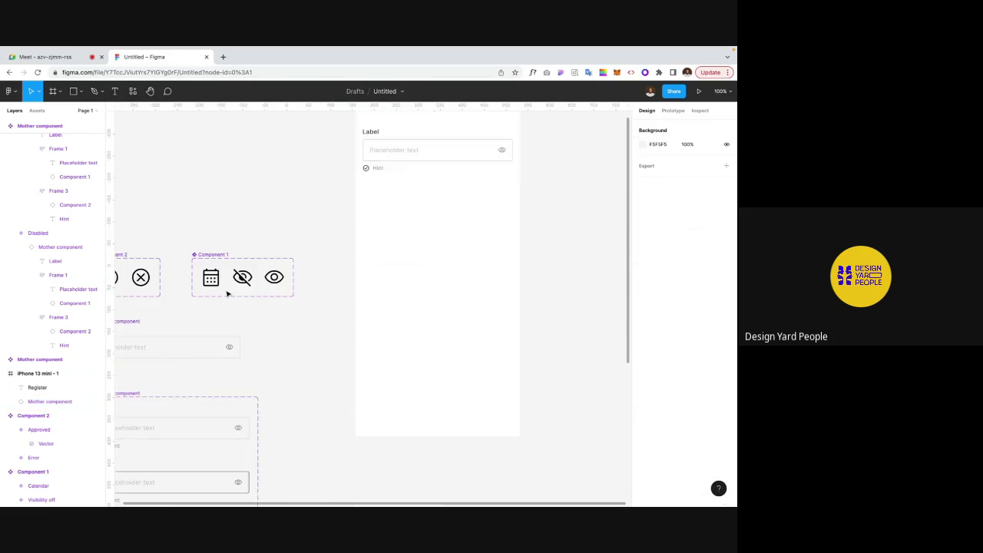
{"action": "scroll", "coordinate": [226, 293], "scroll_direction": "down", "scroll_amount": 3}
{"action": "scroll", "coordinate": [227, 293], "scroll_direction": "left", "scroll_amount": 2}
{"action": "scroll", "coordinate": [227, 294], "scroll_direction": "down", "scroll_amount": 3}
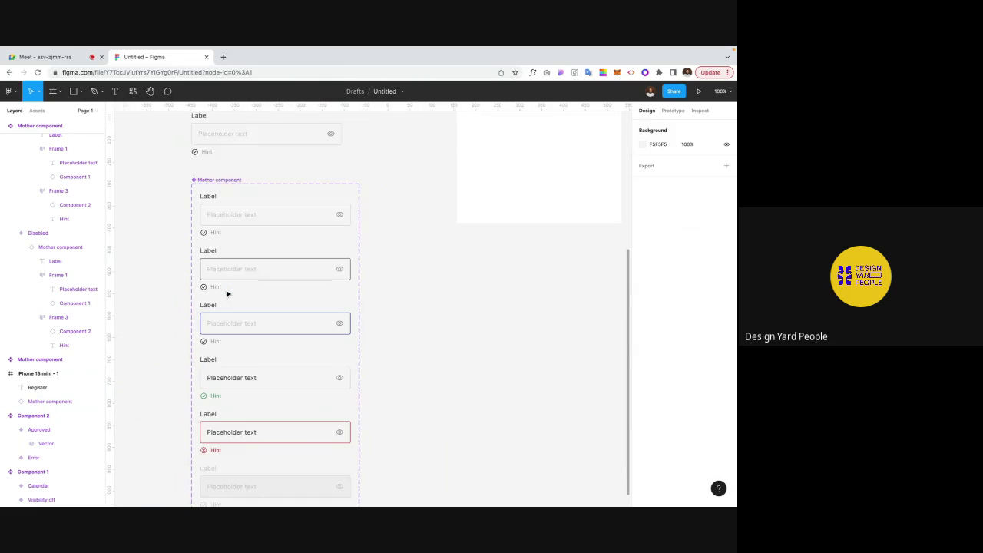
{"action": "scroll", "coordinate": [226, 293], "scroll_direction": "down", "scroll_amount": 3}
{"action": "scroll", "coordinate": [226, 294], "scroll_direction": "left", "scroll_amount": 1}
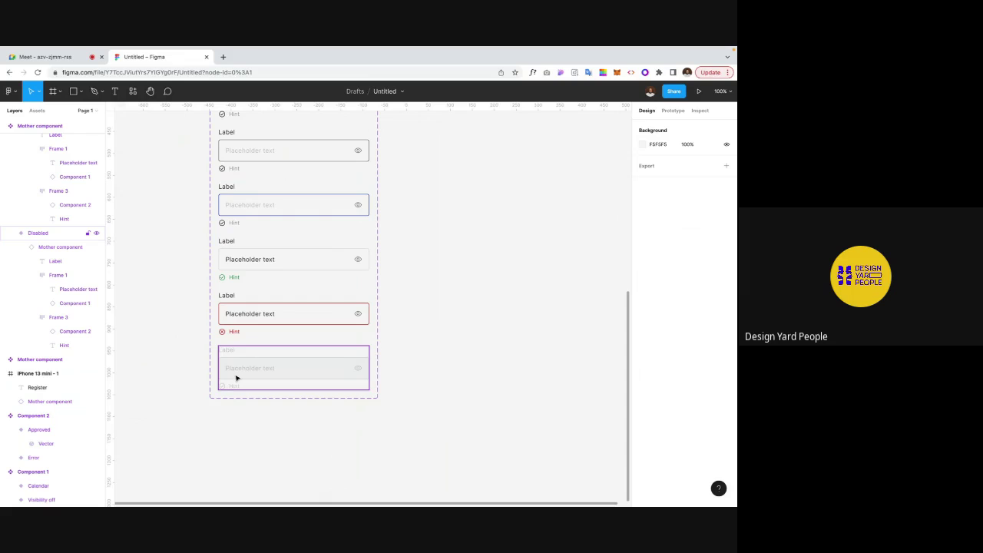
{"action": "scroll", "coordinate": [158, 347], "scroll_direction": "up", "scroll_amount": 2}
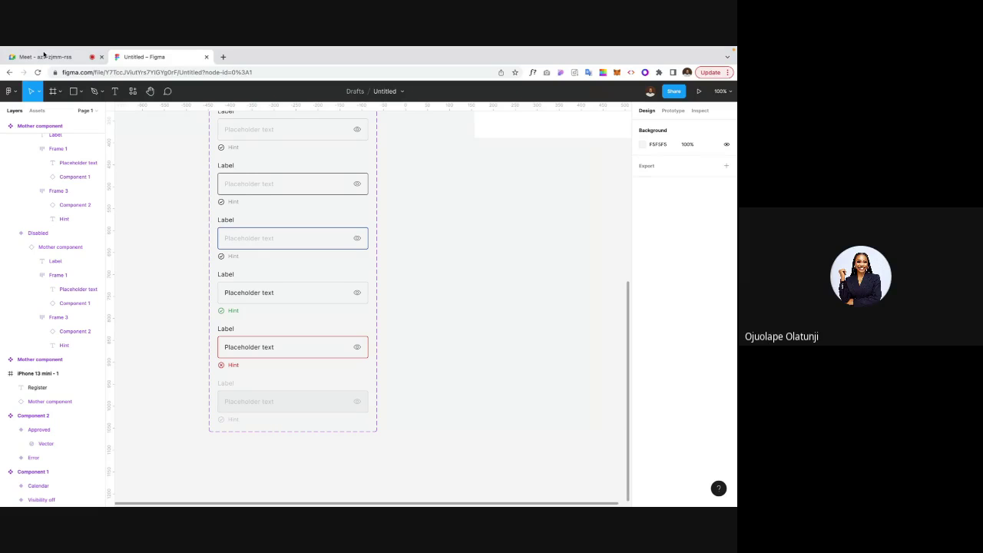
{"action": "scroll", "coordinate": [135, 251], "scroll_direction": "up", "scroll_amount": 2}
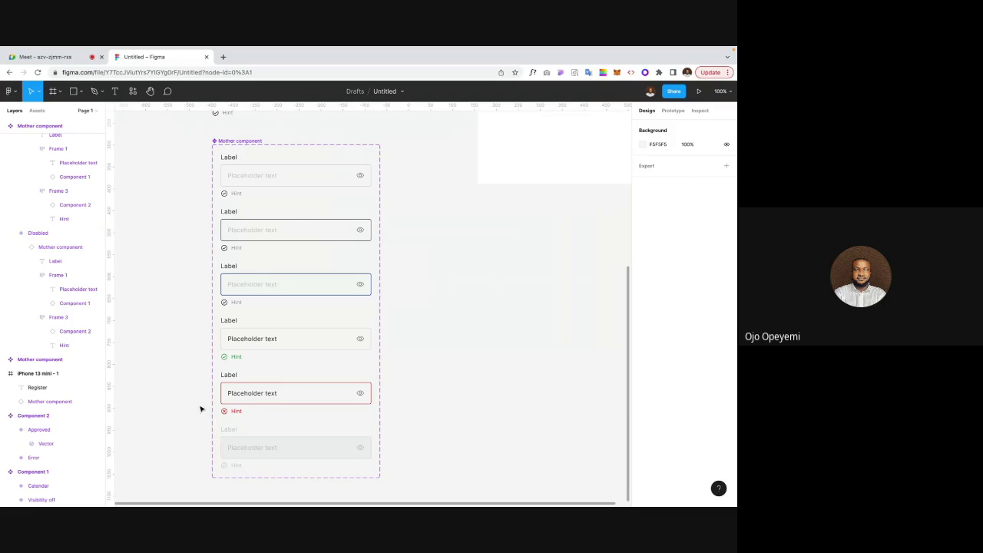
{"action": "scroll", "coordinate": [190, 412], "scroll_direction": "left", "scroll_amount": 2}
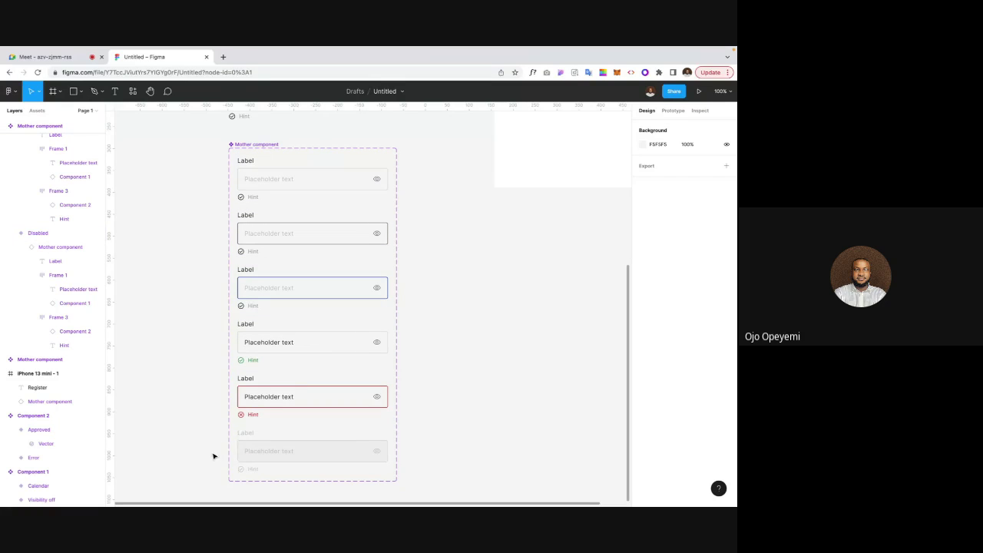
{"action": "scroll", "coordinate": [207, 455], "scroll_direction": "left", "scroll_amount": 1}
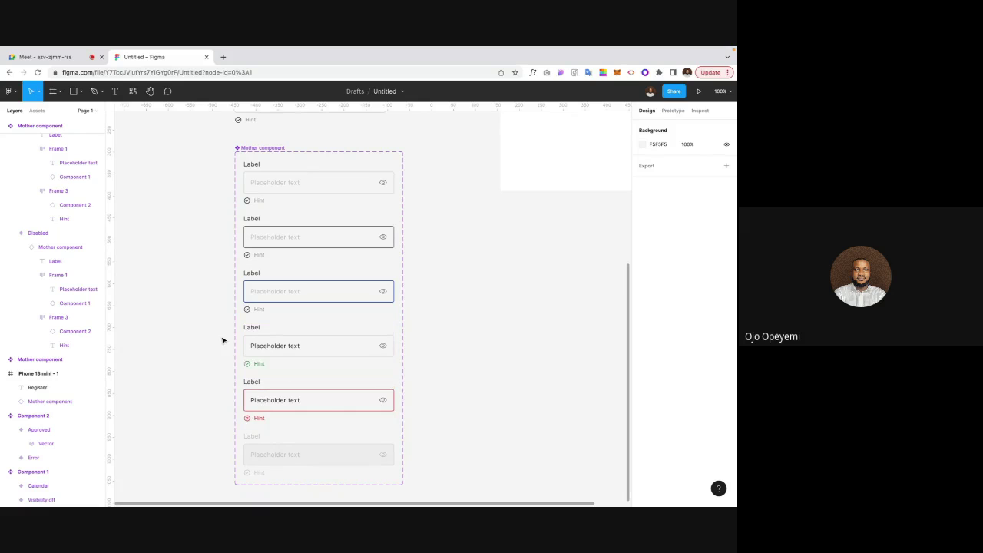
{"action": "scroll", "coordinate": [220, 340], "scroll_direction": "down", "scroll_amount": 1}
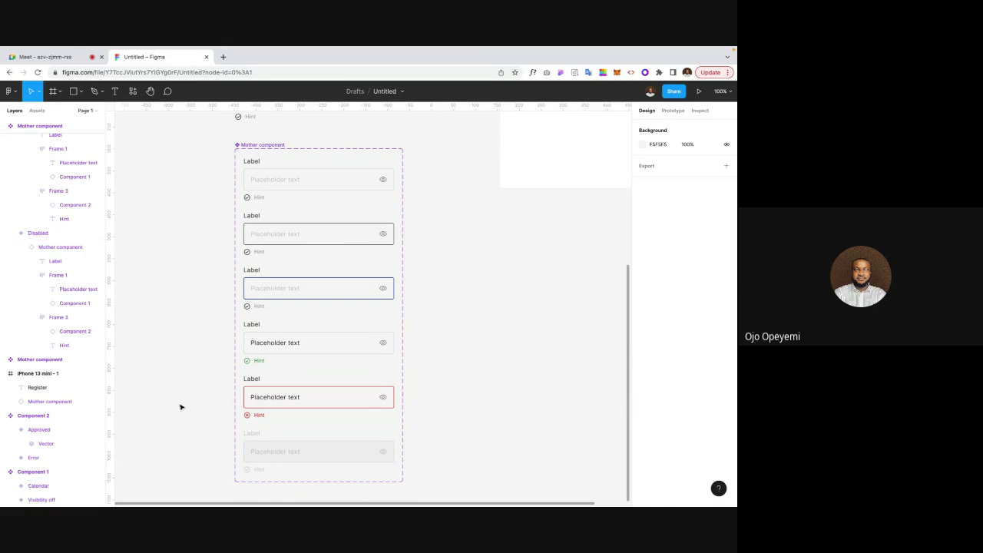
{"action": "scroll", "coordinate": [181, 407], "scroll_direction": "up", "scroll_amount": 2}
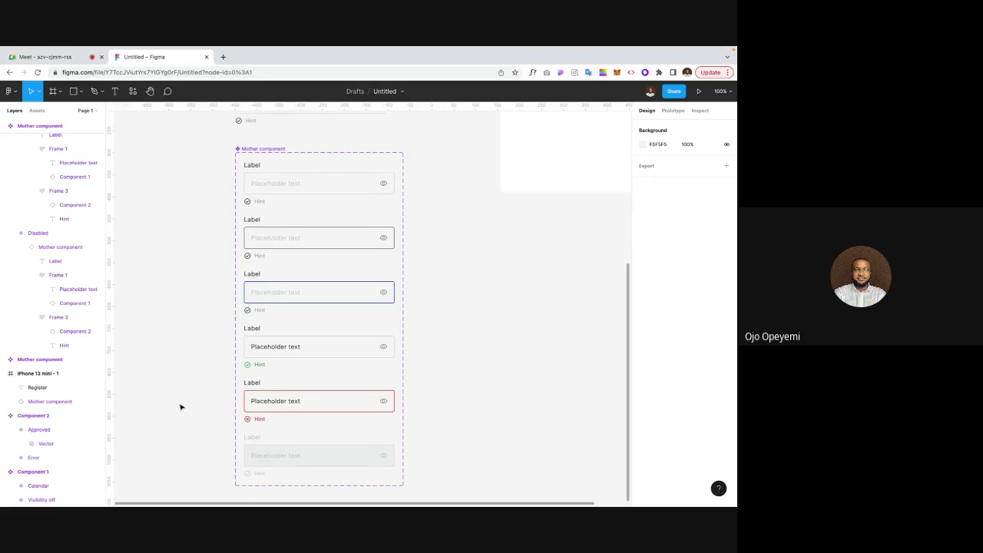
{"action": "scroll", "coordinate": [181, 407], "scroll_direction": "down", "scroll_amount": 2}
{"action": "scroll", "coordinate": [180, 407], "scroll_direction": "left", "scroll_amount": 2}
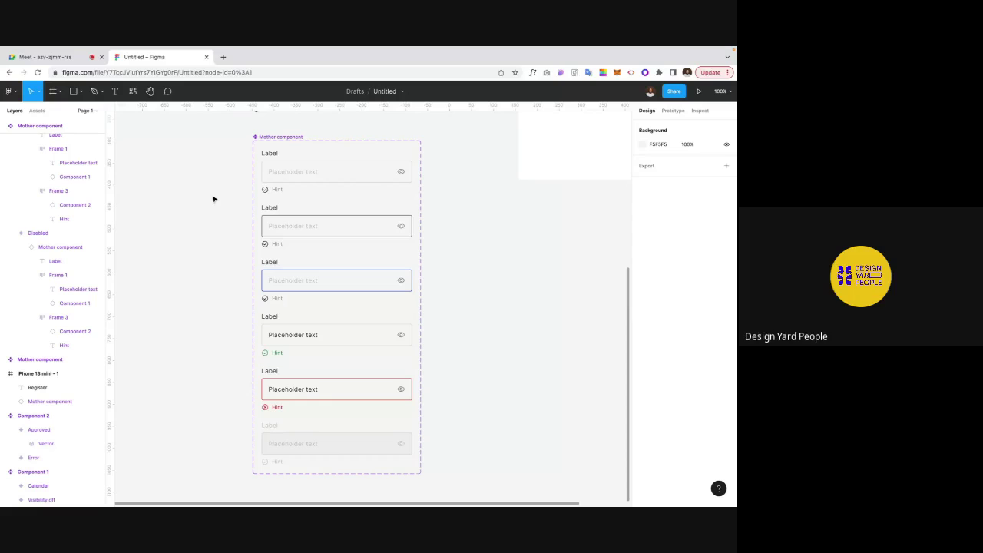
{"action": "left_click", "coordinate": [45, 57]}
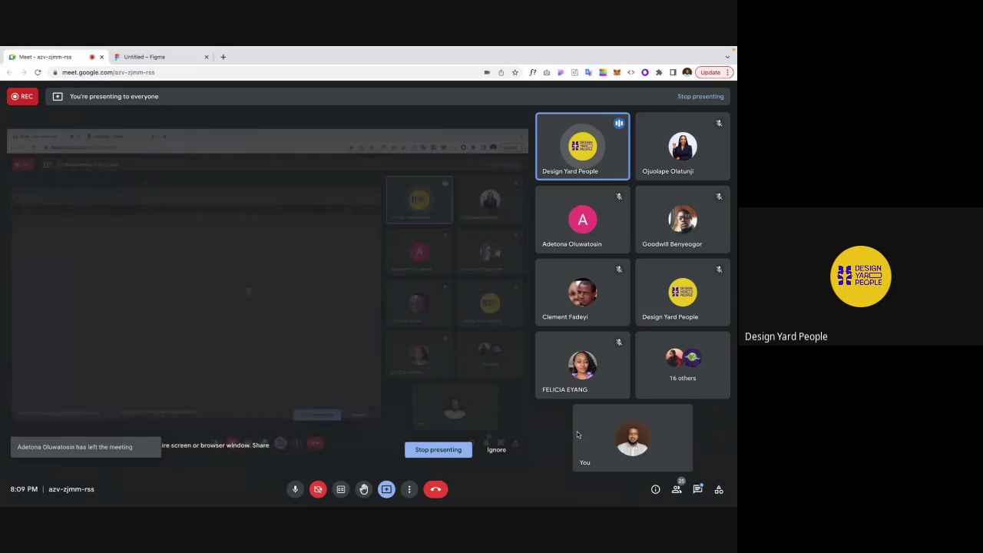
Step: Open the Meet in-call chat and follow the interaction-design.org/login link into a new tab
{"action": "left_click", "coordinate": [697, 489]}
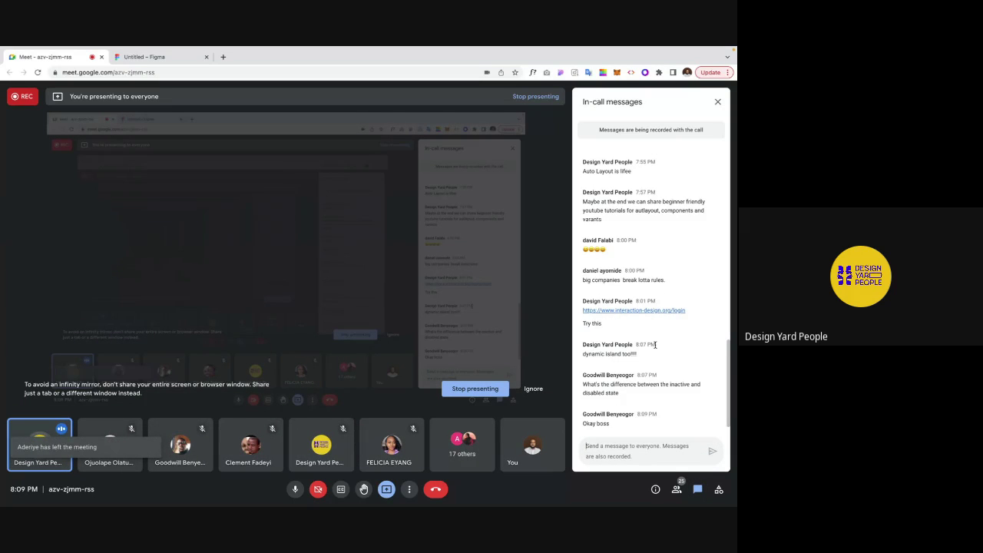
{"action": "scroll", "coordinate": [653, 342], "scroll_direction": "down", "scroll_amount": 1}
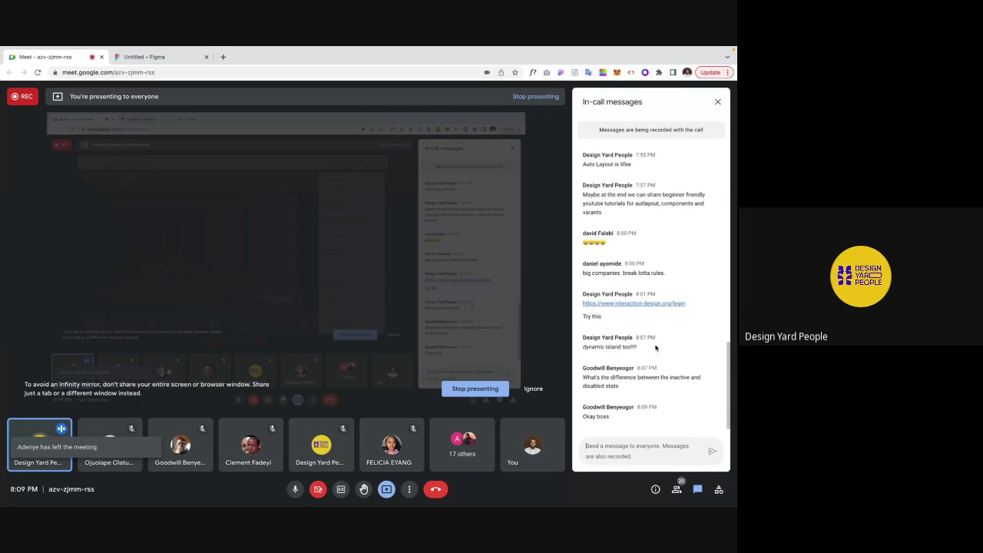
{"action": "left_click", "coordinate": [648, 304]}
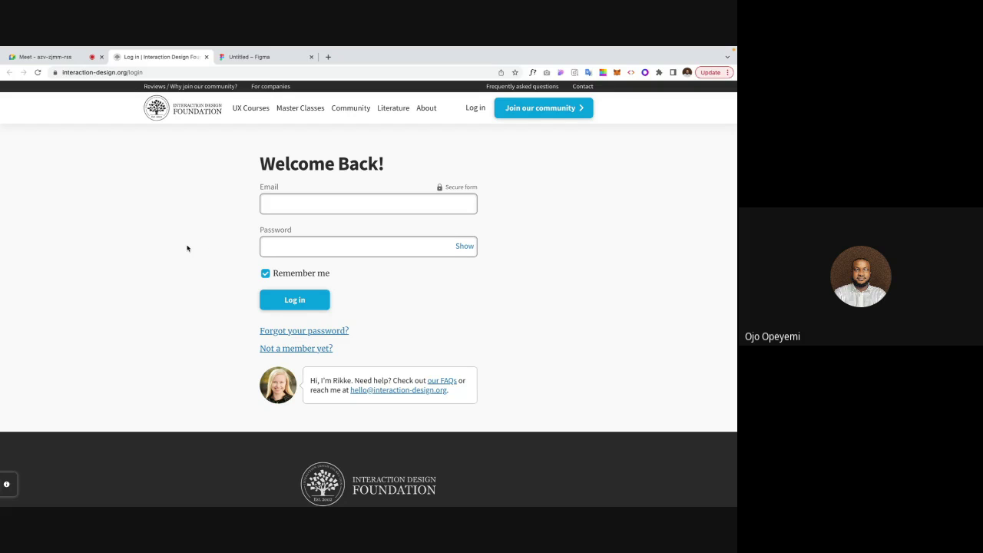
Step: Test the login Email field with invalid text 'fgfdcudvduv', then refill it with the saved address
{"action": "left_click", "coordinate": [284, 202]}
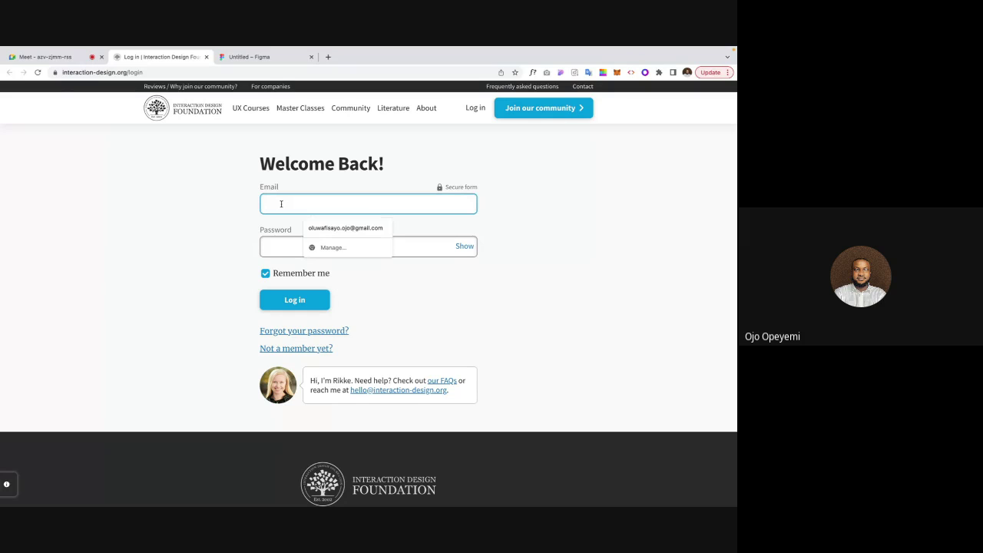
{"action": "left_click", "coordinate": [237, 208]}
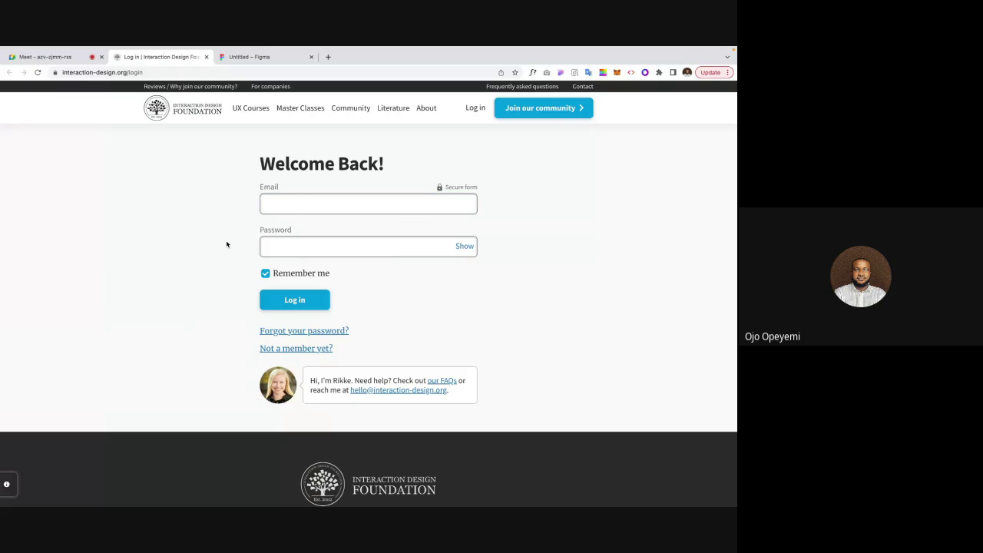
{"action": "left_click", "coordinate": [268, 203]}
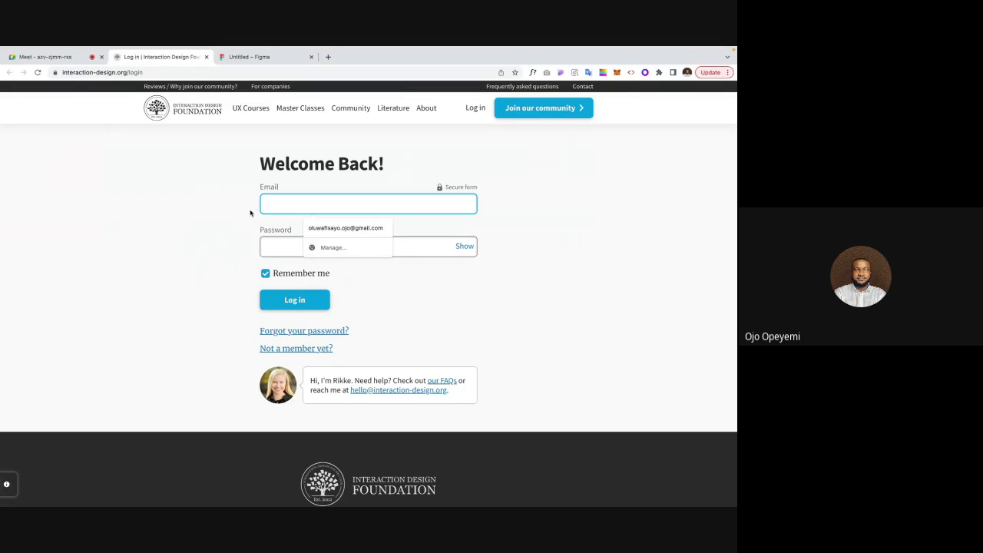
{"action": "type", "text": "fgfdcudvduv"}
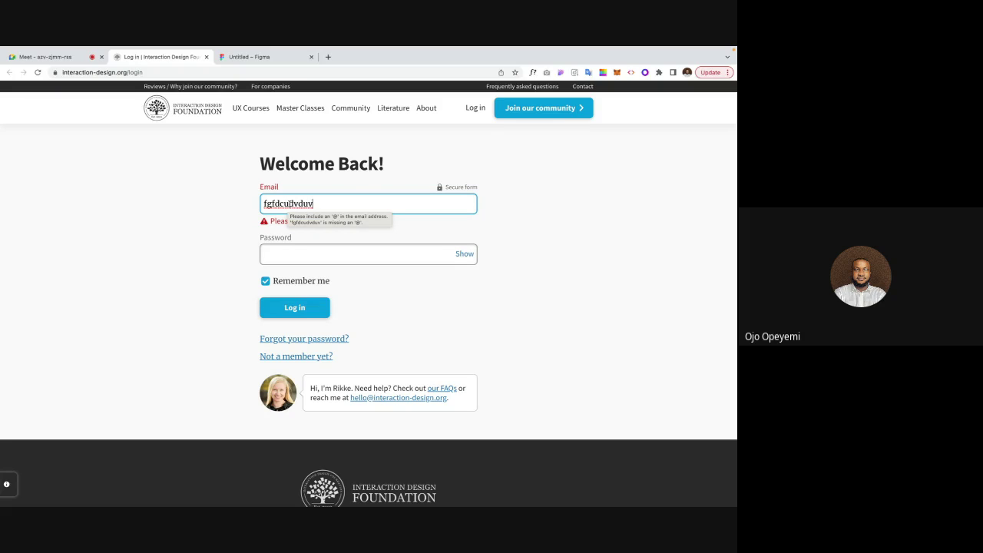
{"action": "left_click", "coordinate": [214, 244]}
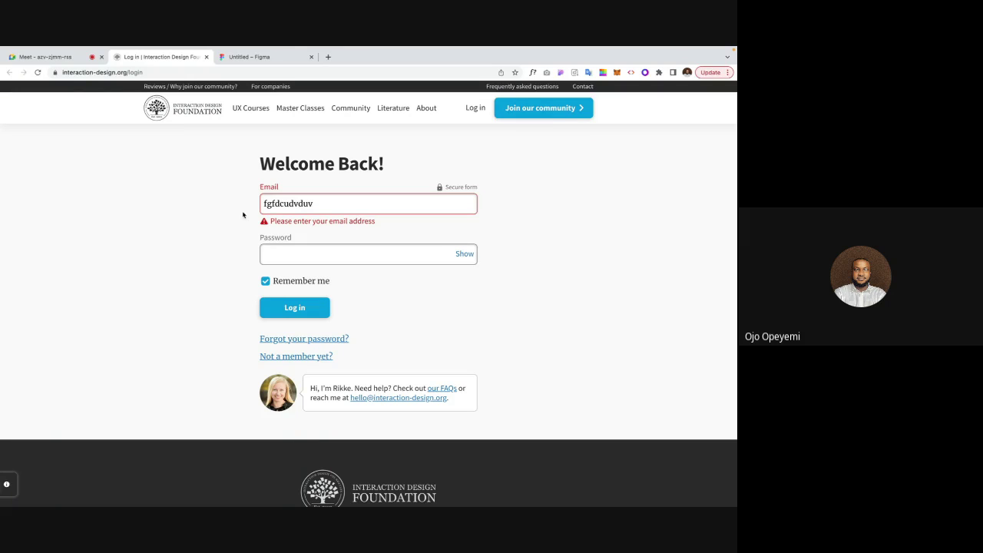
{"action": "left_click", "coordinate": [315, 204]}
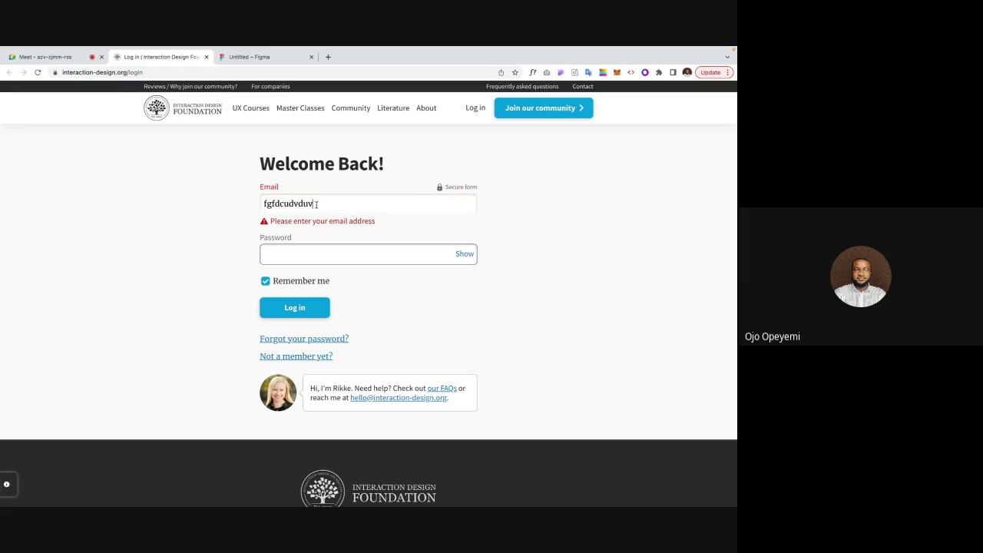
{"action": "left_click_drag", "start_coordinate": [316, 205], "coordinate": [254, 204]}
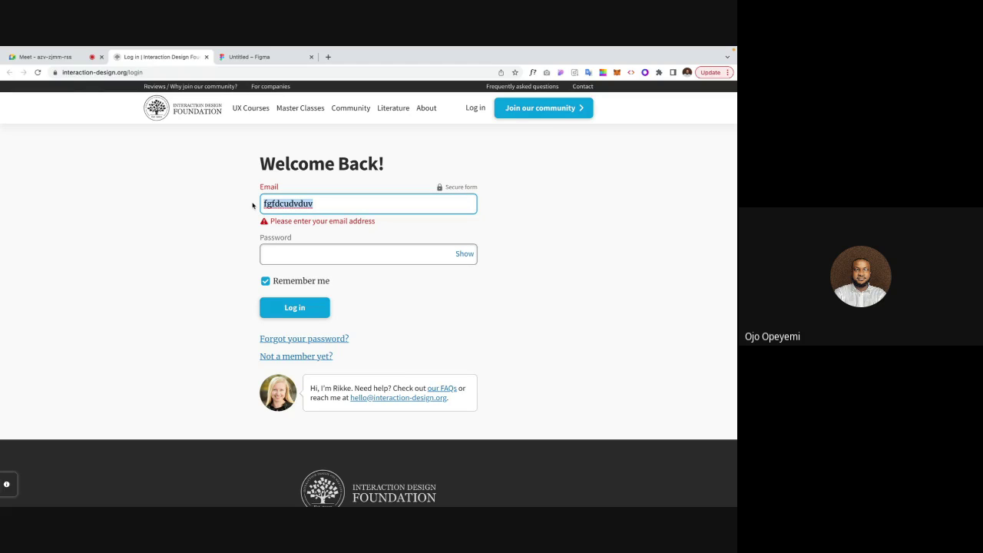
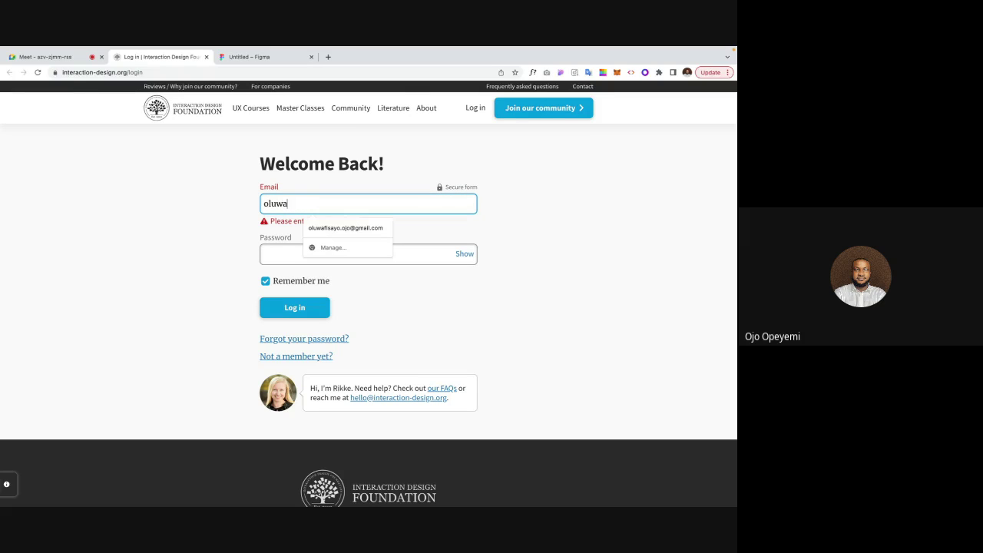
{"action": "left_click", "coordinate": [328, 231]}
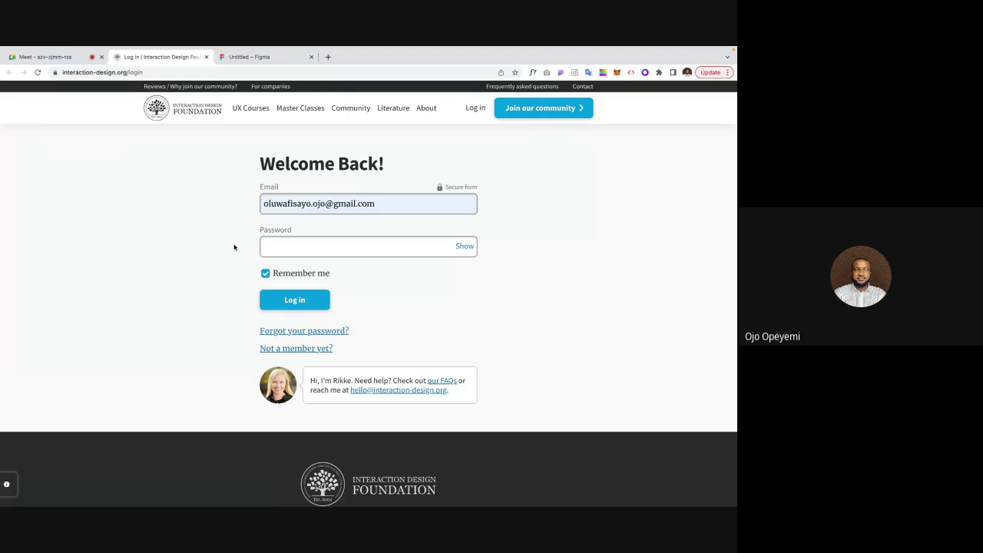
Step: Delete the saved email so the 'Please enter your email address' error shows
{"action": "left_click", "coordinate": [381, 205]}
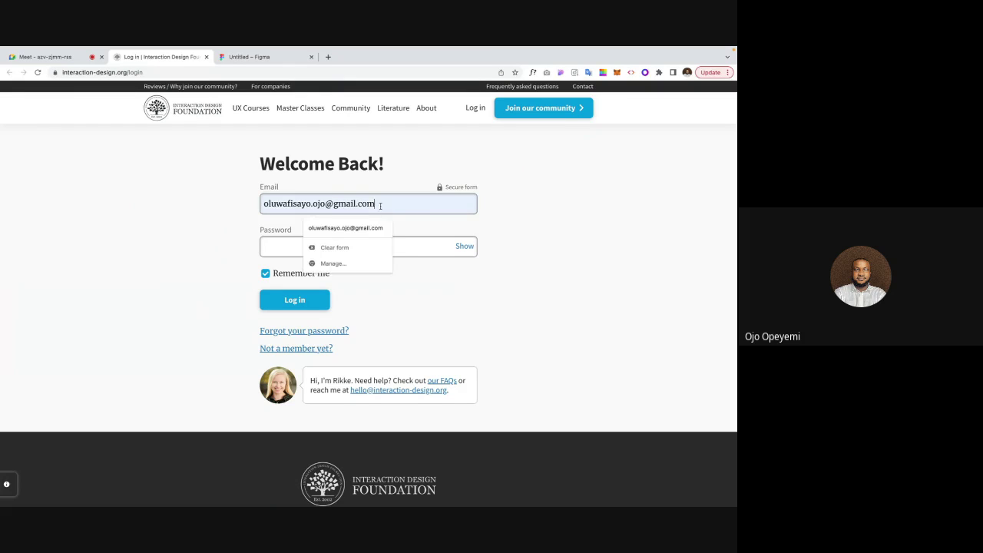
{"action": "left_click_drag", "start_coordinate": [381, 206], "coordinate": [261, 205]}
{"action": "key", "text": "BackSpace"}
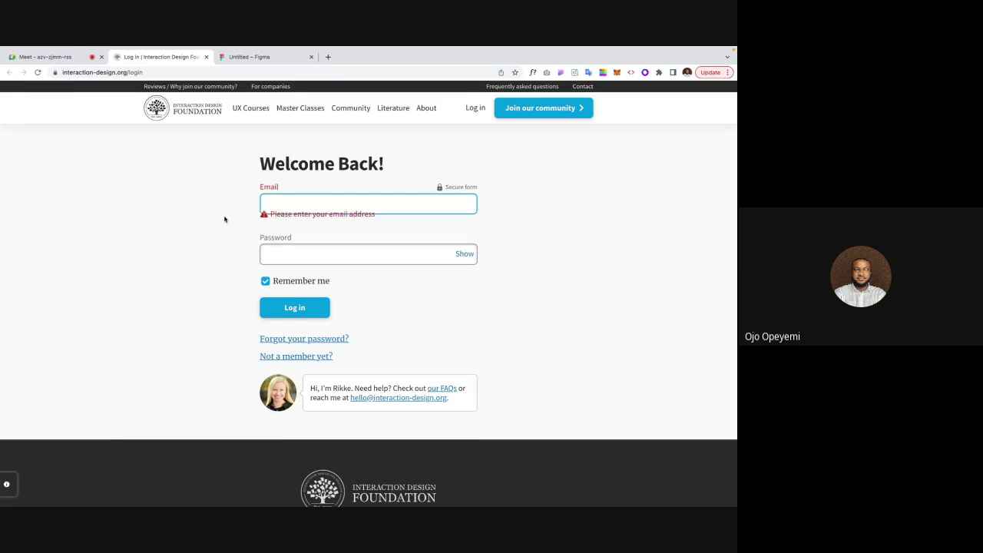
{"action": "left_click", "coordinate": [224, 220]}
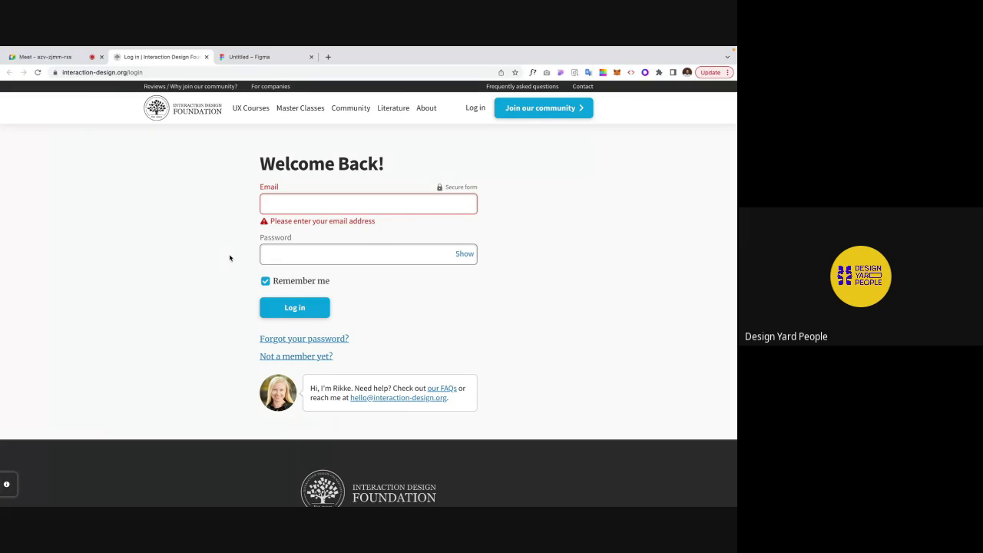
{"action": "left_click", "coordinate": [252, 58]}
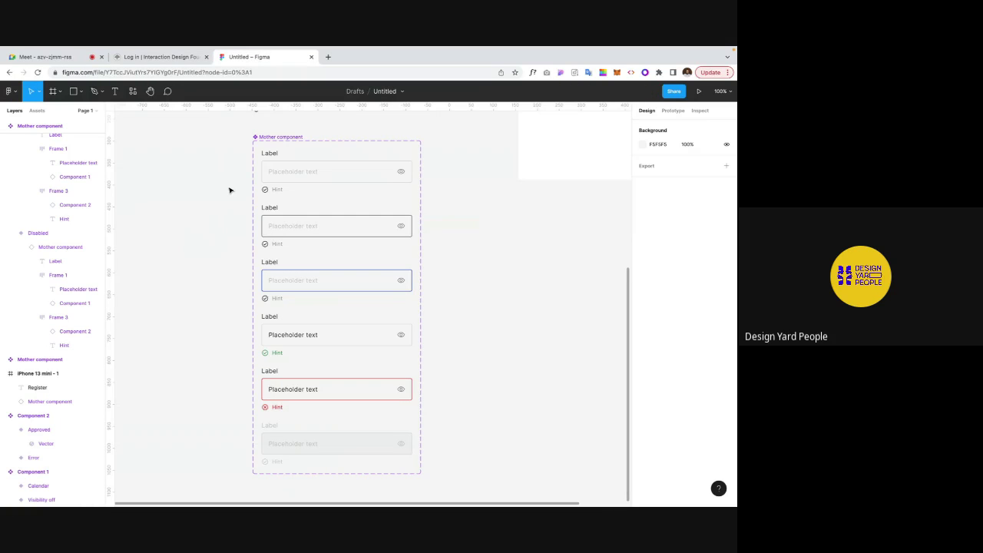
Step: Nudge the input field further below the Register title and place a copy beneath it
{"action": "scroll", "coordinate": [229, 189], "scroll_direction": "up", "scroll_amount": 1}
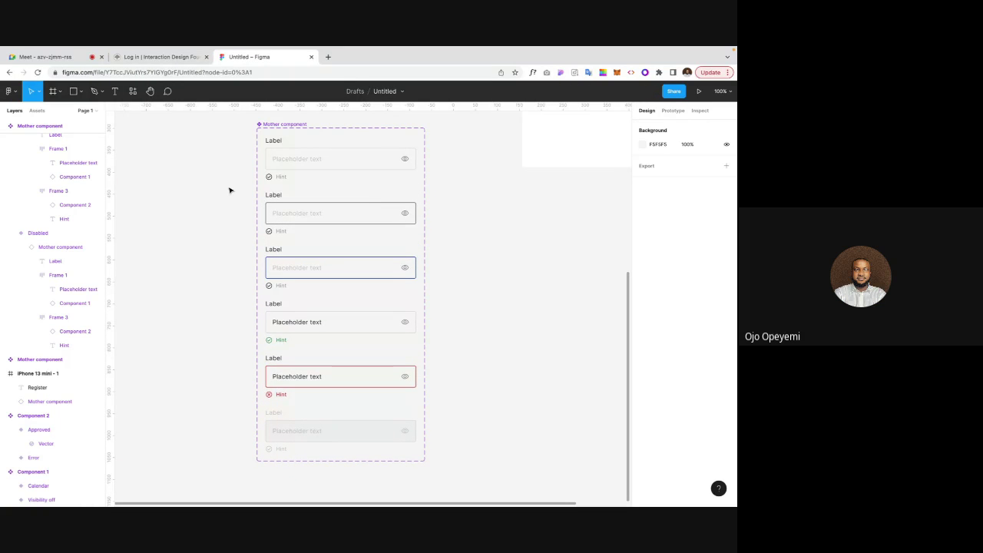
{"action": "scroll", "coordinate": [229, 190], "scroll_direction": "right", "scroll_amount": 10}
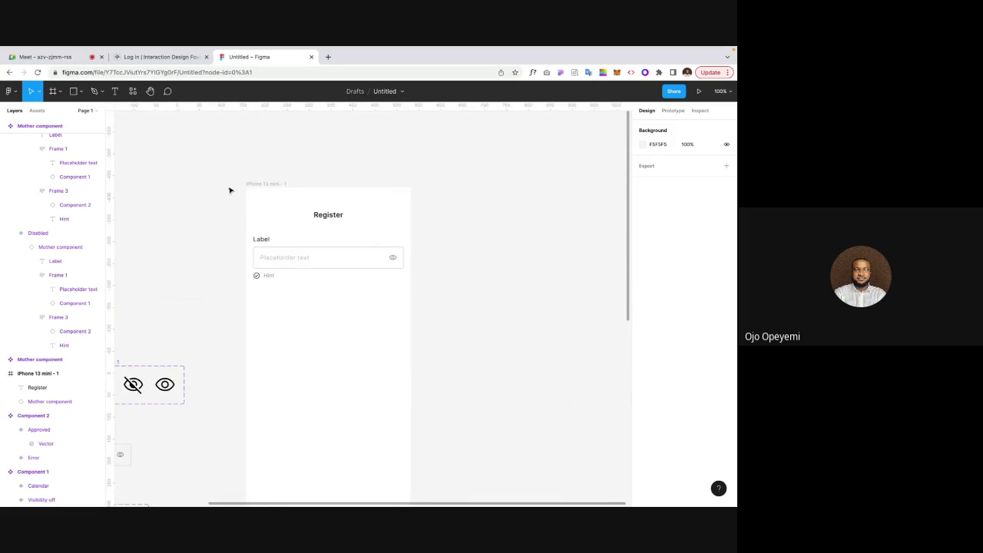
{"action": "scroll", "coordinate": [234, 193], "scroll_direction": "down", "scroll_amount": 2}
{"action": "left_click", "coordinate": [293, 244]}
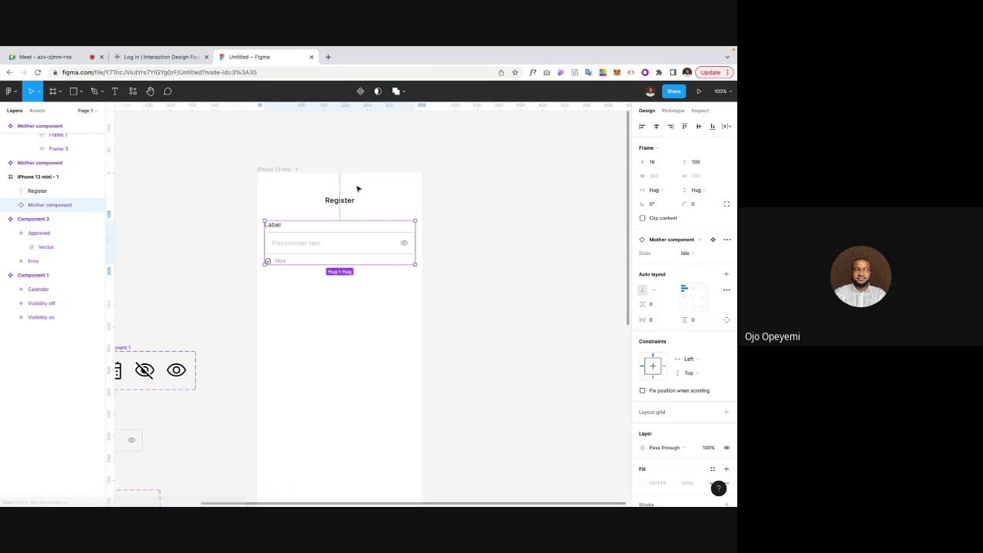
{"action": "key", "text": "alt"}
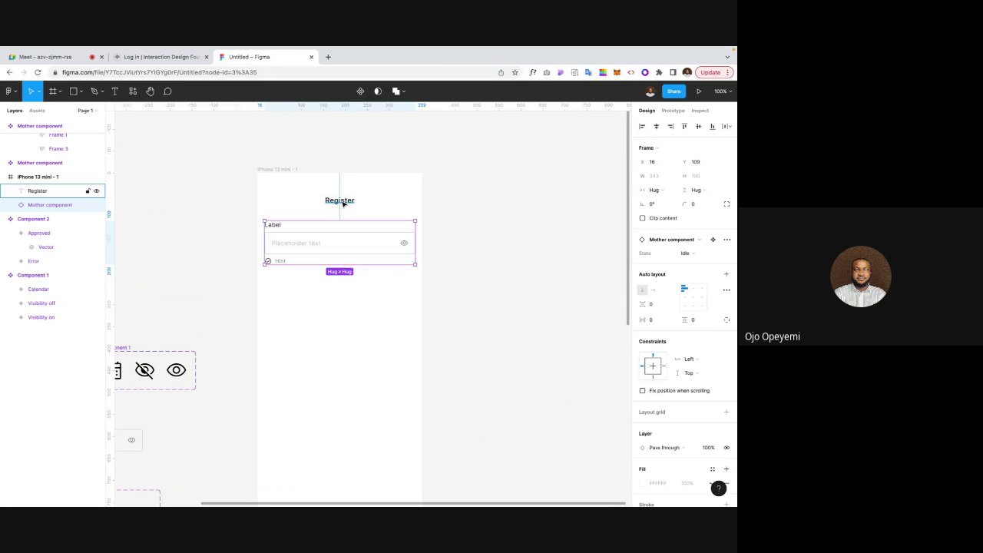
{"action": "key", "text": "Down"}
{"action": "key", "text": "Down"}
{"action": "key", "text": "Down"}
{"action": "key", "text": "Down"}
{"action": "key", "text": "Down"}
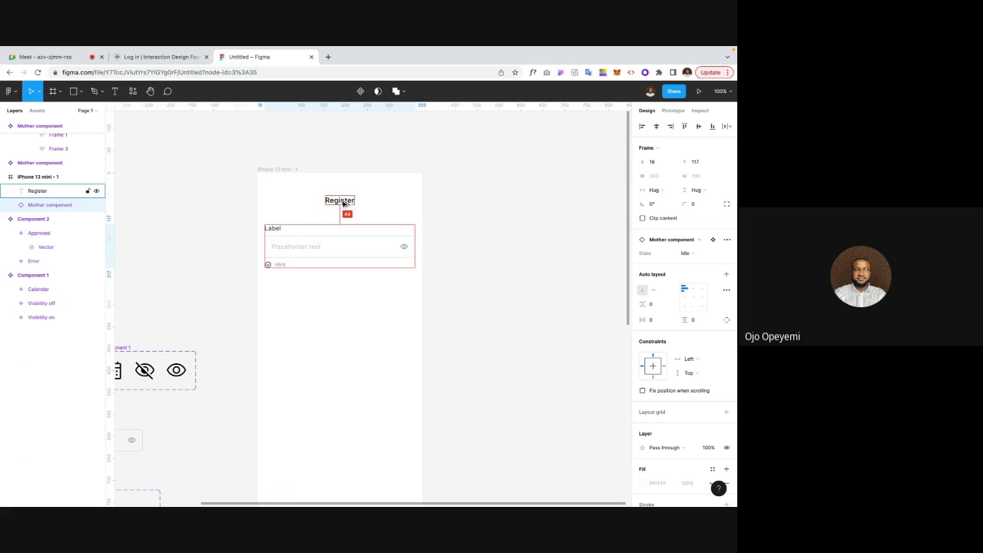
{"action": "key", "text": "Down"}
{"action": "key", "text": "Down"}
{"action": "key", "text": "Down"}
{"action": "key", "text": "Down"}
{"action": "key", "text": "Down"}
{"action": "key", "text": "Down"}
{"action": "key", "text": "Down"}
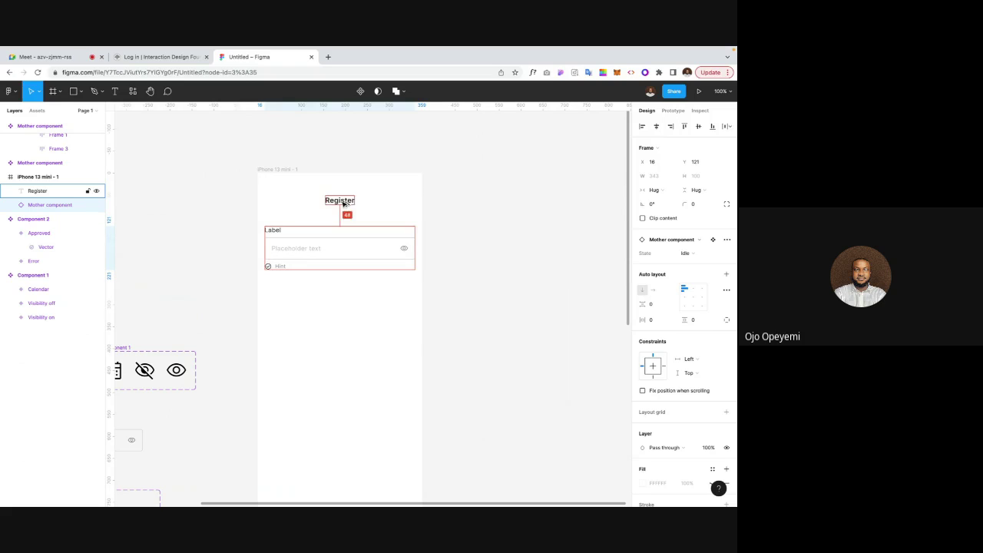
{"action": "left_click", "coordinate": [292, 215]}
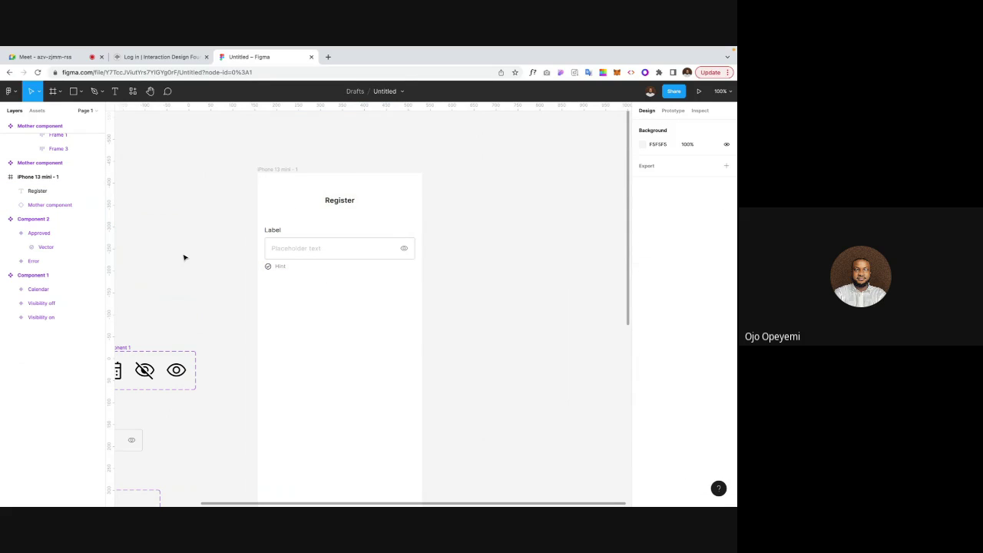
{"action": "left_click", "coordinate": [318, 265]}
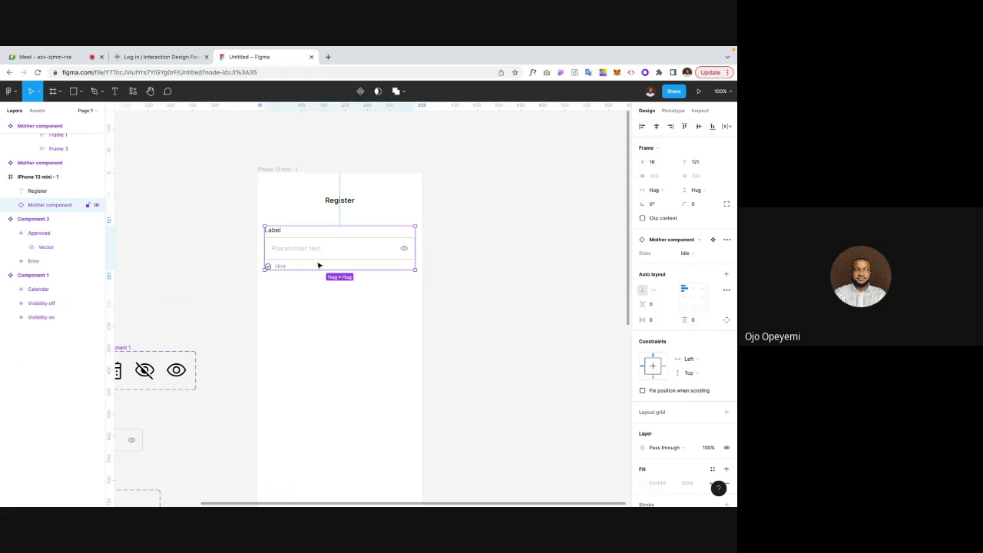
{"action": "left_click_drag", "start_coordinate": [318, 265], "coordinate": [319, 317]}
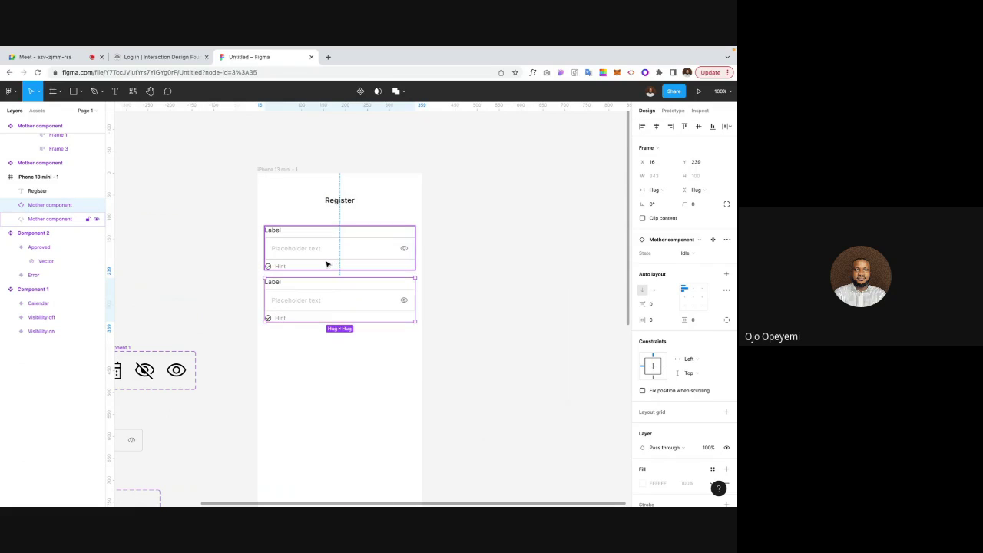
Step: Wrap both fields in an auto-layout frame with 24 px spacing and duplicate a third field
{"action": "left_click", "coordinate": [326, 264], "text": "shift"}
{"action": "key", "text": "shift+a"}
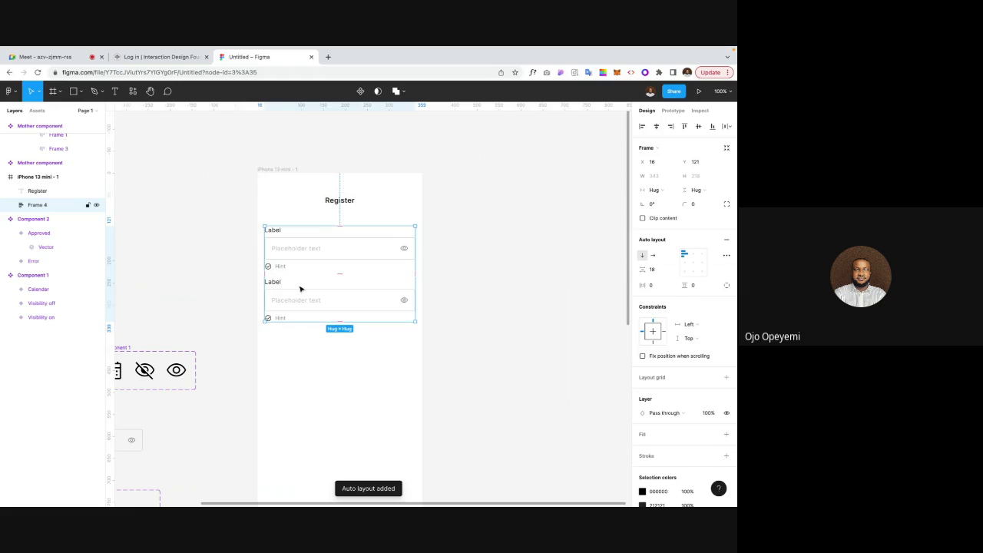
{"action": "left_click", "coordinate": [663, 275]}
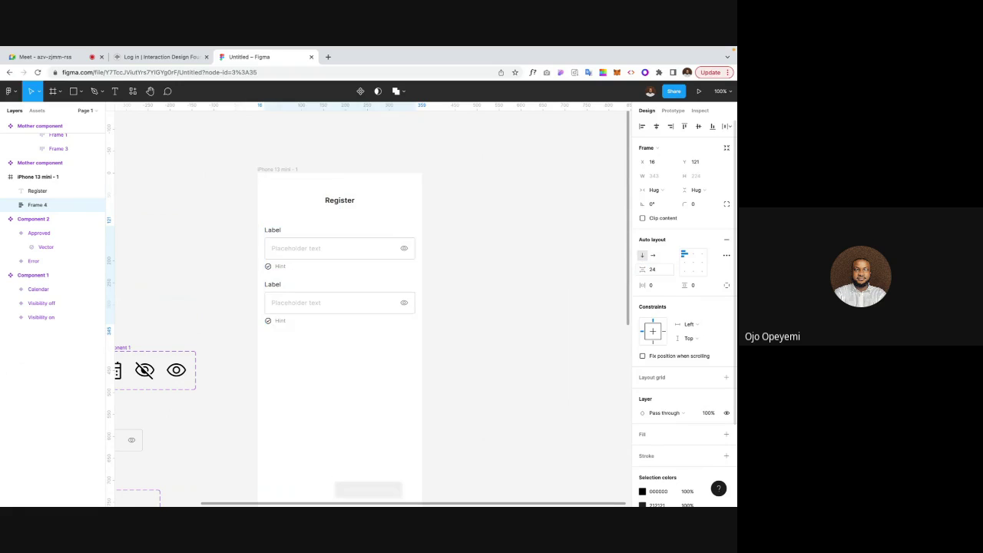
{"action": "double_click", "coordinate": [272, 304]}
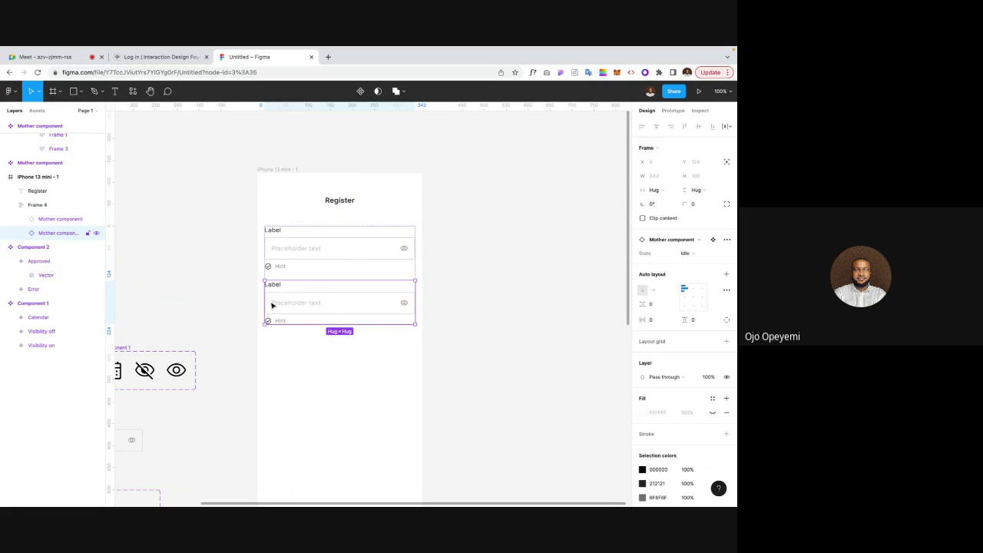
{"action": "key", "text": "ctrl+d"}
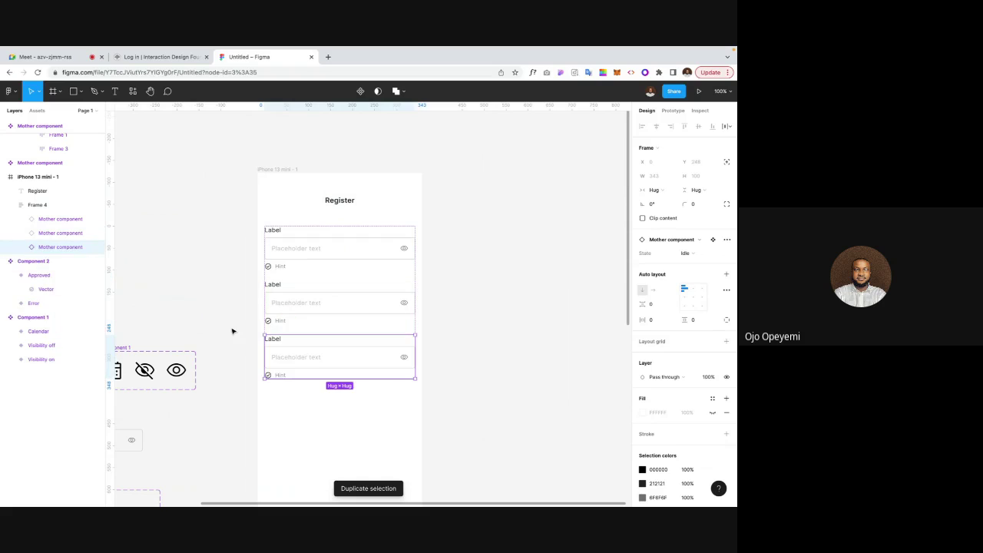
{"action": "left_click", "coordinate": [233, 331]}
{"action": "scroll", "coordinate": [232, 331], "scroll_direction": "left", "scroll_amount": 2}
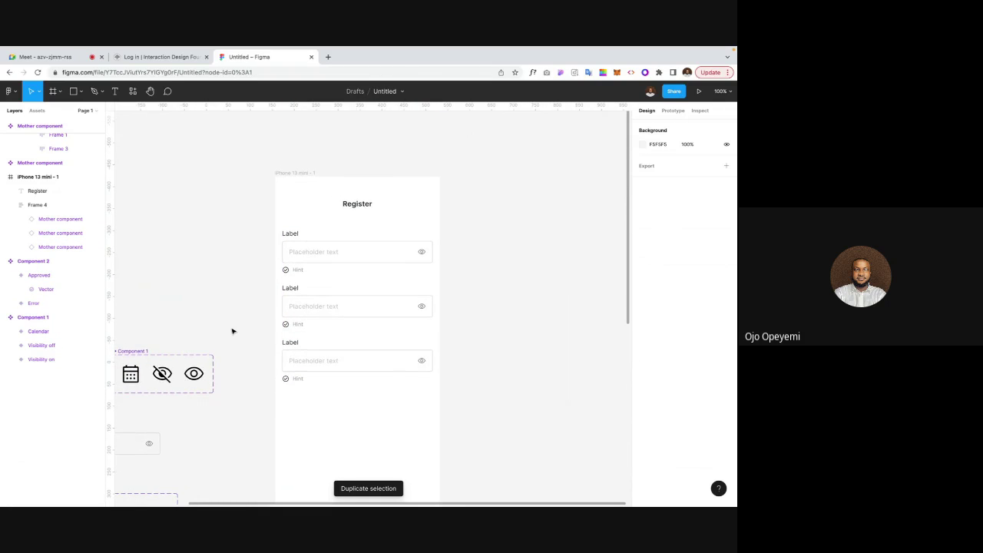
{"action": "key", "text": "plus"}
{"action": "key", "text": "minus"}
{"action": "left_click", "coordinate": [298, 288]}
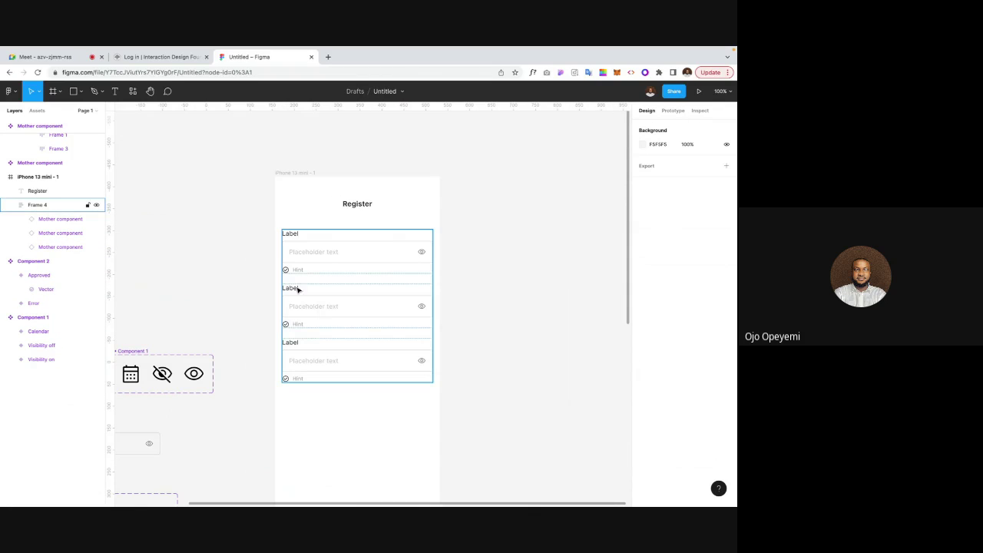
Step: Rename the first field's label to Email
{"action": "left_click", "coordinate": [261, 269]}
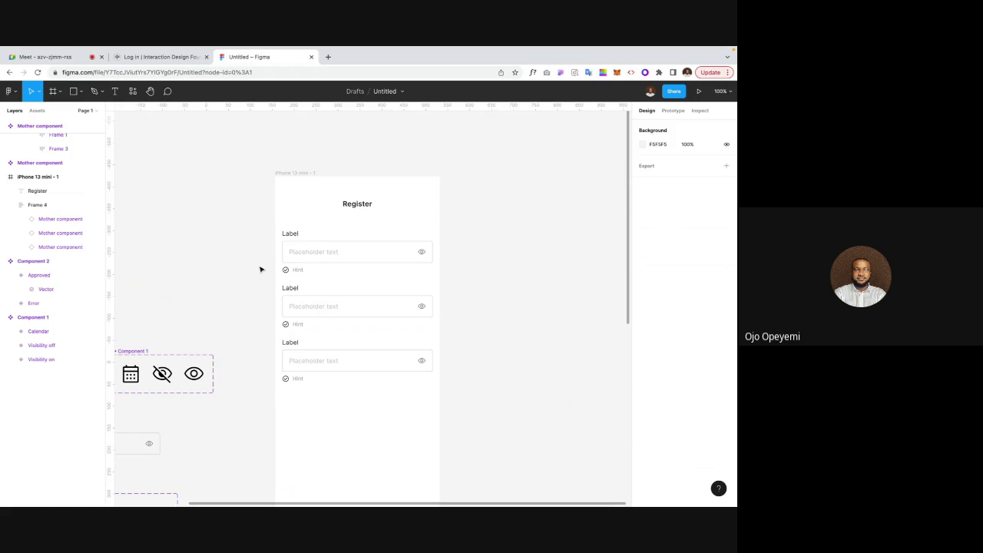
{"action": "left_click", "coordinate": [311, 255]}
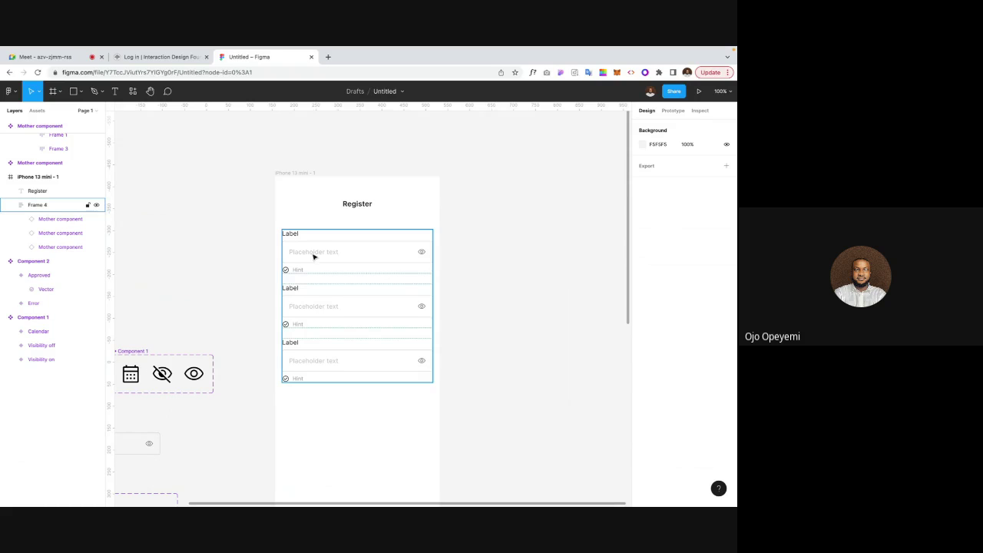
{"action": "double_click", "coordinate": [294, 239]}
{"action": "double_click", "coordinate": [294, 234]}
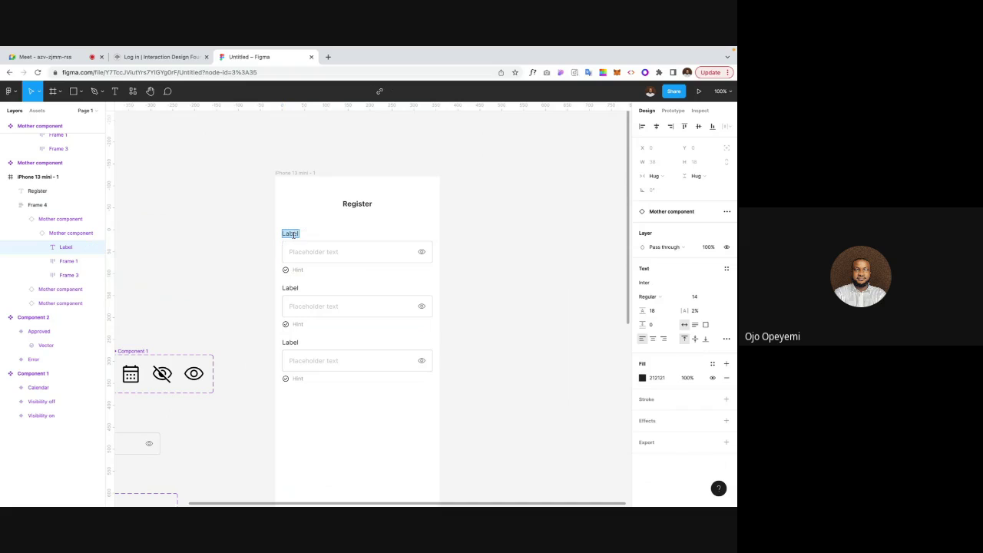
{"action": "type", "text": "Email"}
{"action": "key", "text": "Escape"}
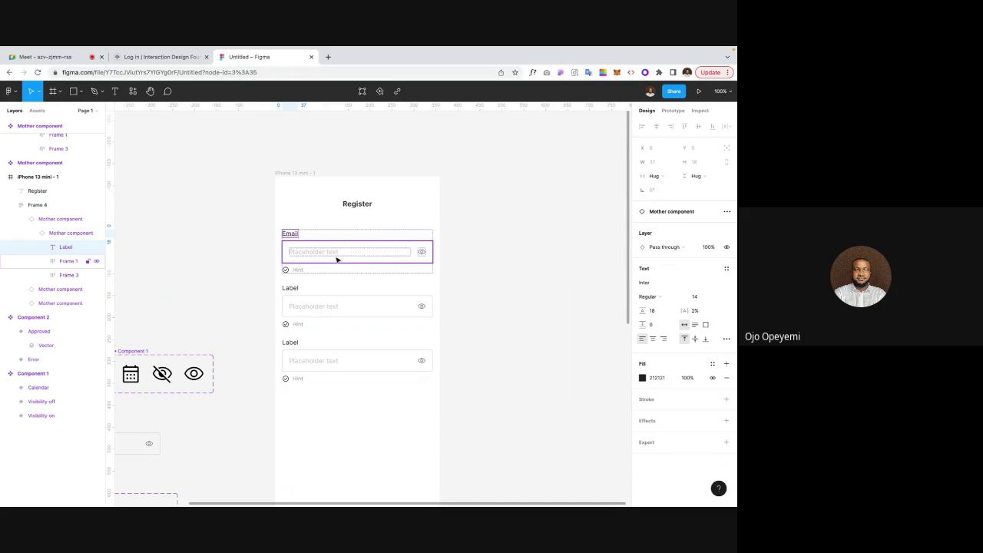
Step: Change the first field's placeholder text to 'Enter email'
{"action": "left_click", "coordinate": [330, 257]}
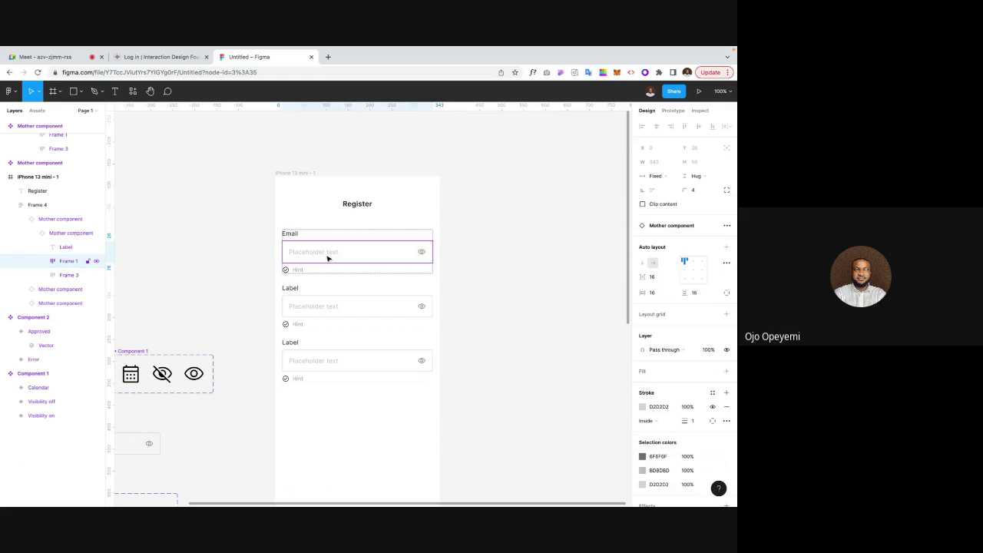
{"action": "double_click", "coordinate": [330, 255]}
{"action": "double_click", "coordinate": [329, 252]}
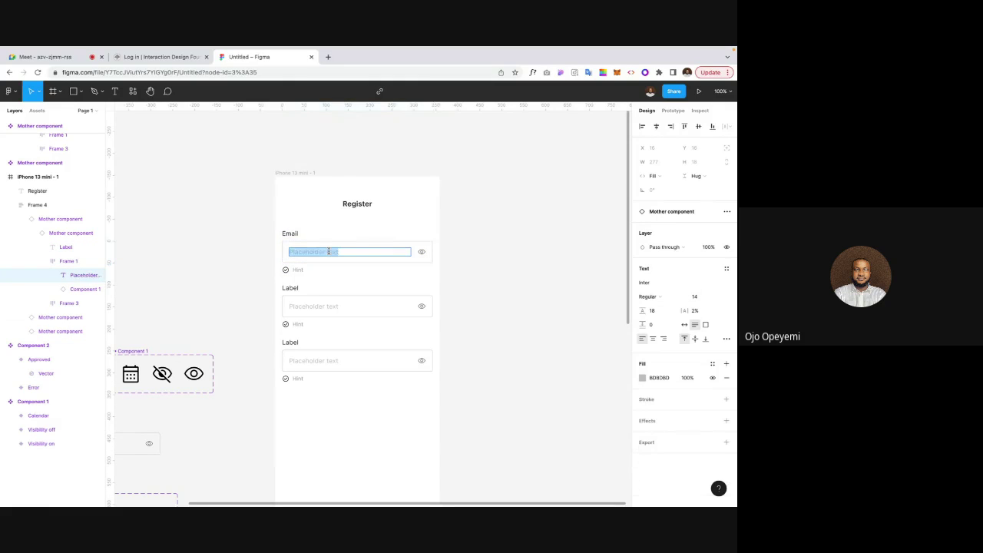
{"action": "type", "text": "Enter email"}
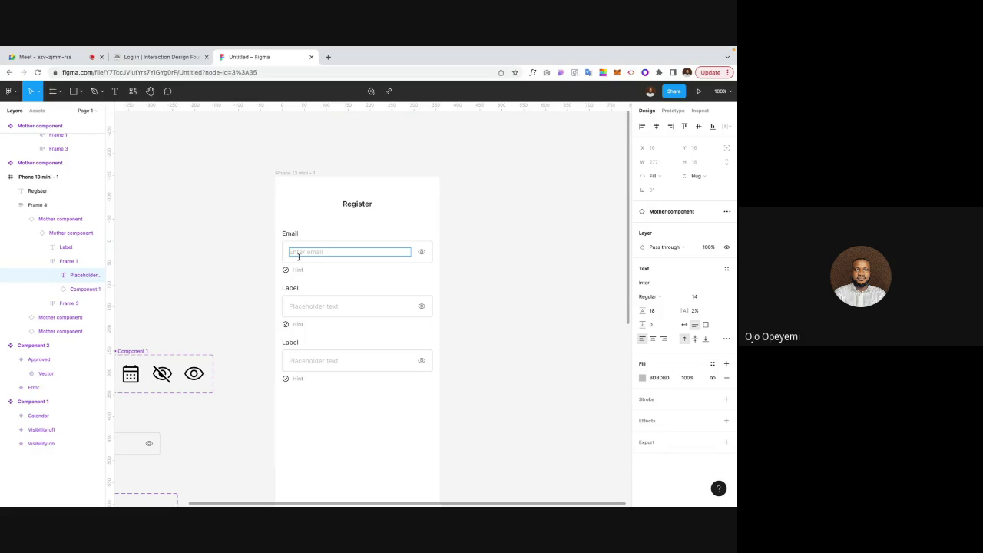
{"action": "left_click", "coordinate": [274, 261]}
Step: Hide the eye icon inside the Email field
{"action": "left_click", "coordinate": [375, 252]}
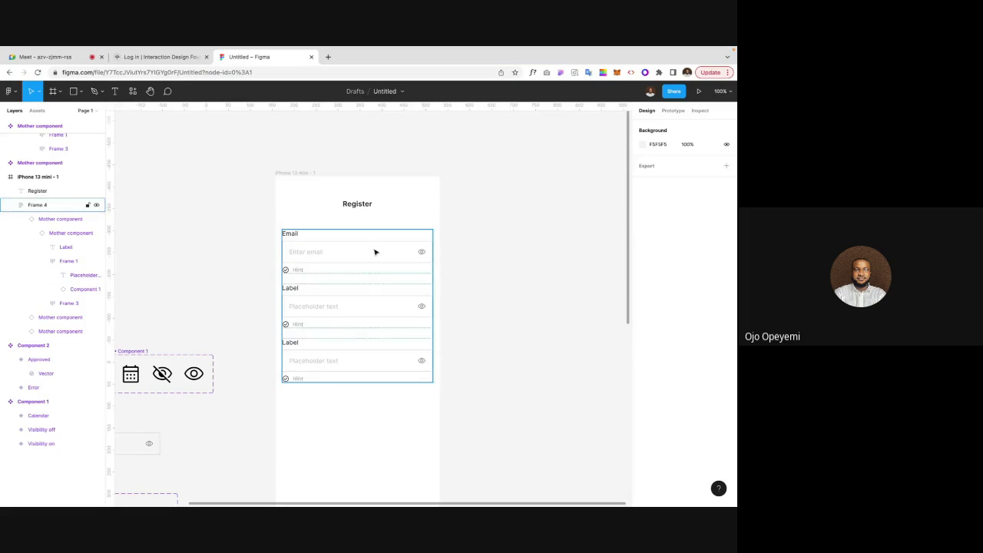
{"action": "double_click", "coordinate": [375, 252]}
{"action": "double_click", "coordinate": [375, 252]}
{"action": "double_click", "coordinate": [375, 252]}
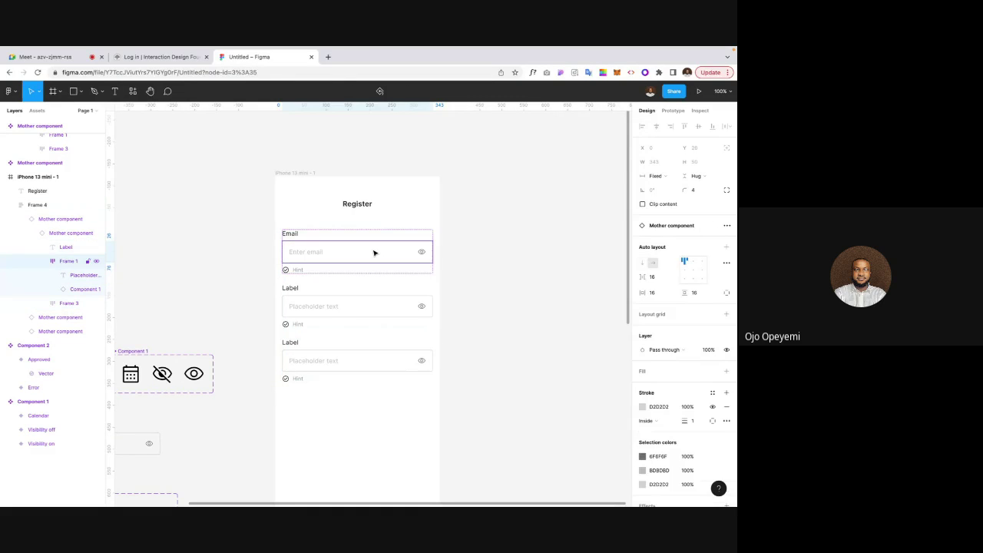
{"action": "double_click", "coordinate": [422, 252]}
{"action": "key", "text": "ctrl+shift+h"}
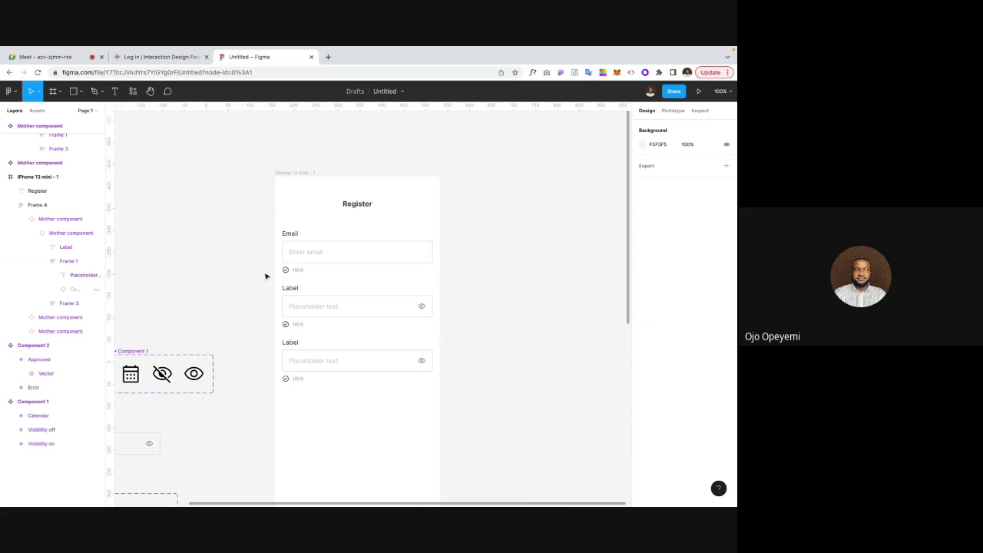
Step: Hide the hint row under the Email field and zoom in on the fields
{"action": "double_click", "coordinate": [296, 270]}
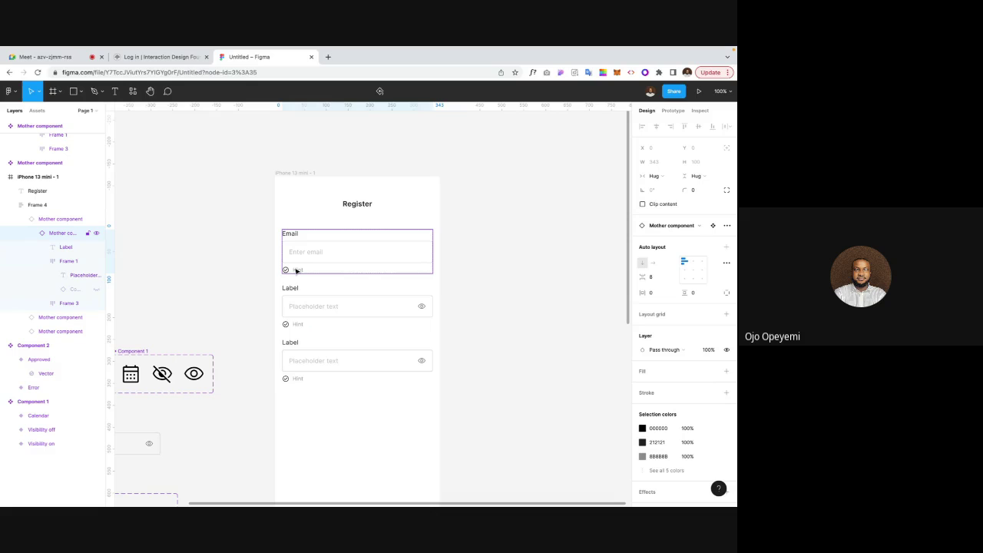
{"action": "double_click", "coordinate": [295, 270]}
{"action": "left_click", "coordinate": [334, 279]}
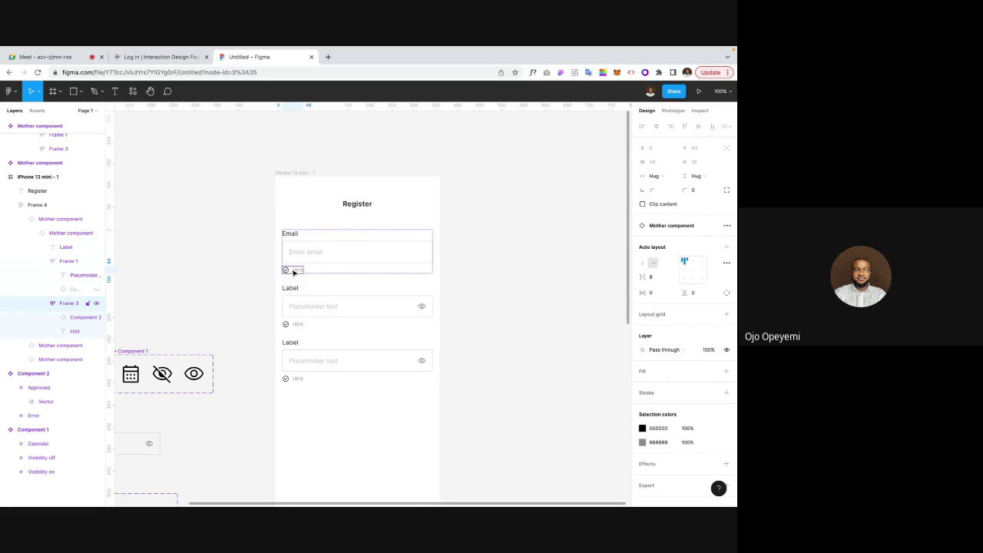
{"action": "key", "text": "ctrl+shift+h"}
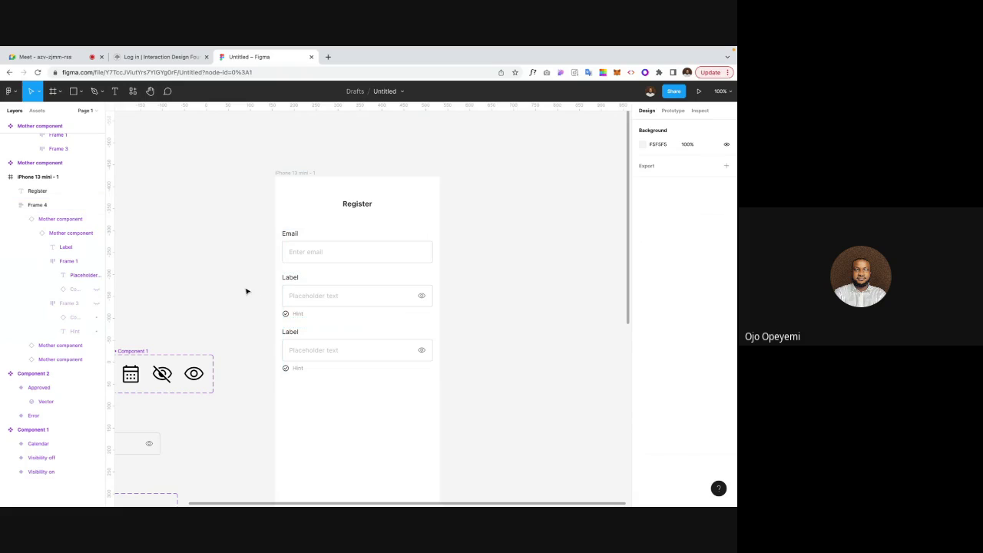
{"action": "key", "text": "ctrl+plus"}
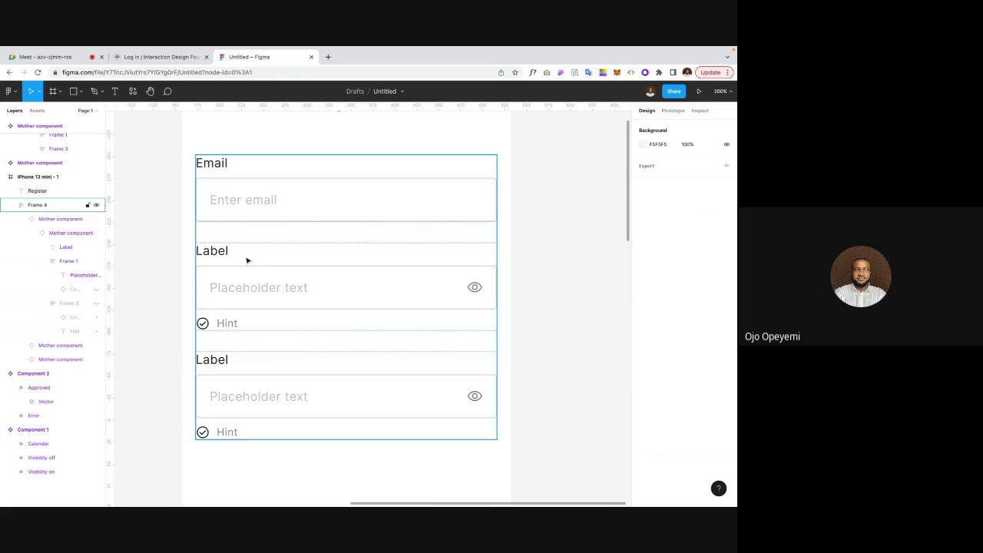
Step: Rename the second field's label to Password
{"action": "double_click", "coordinate": [221, 253]}
{"action": "double_click", "coordinate": [221, 252]}
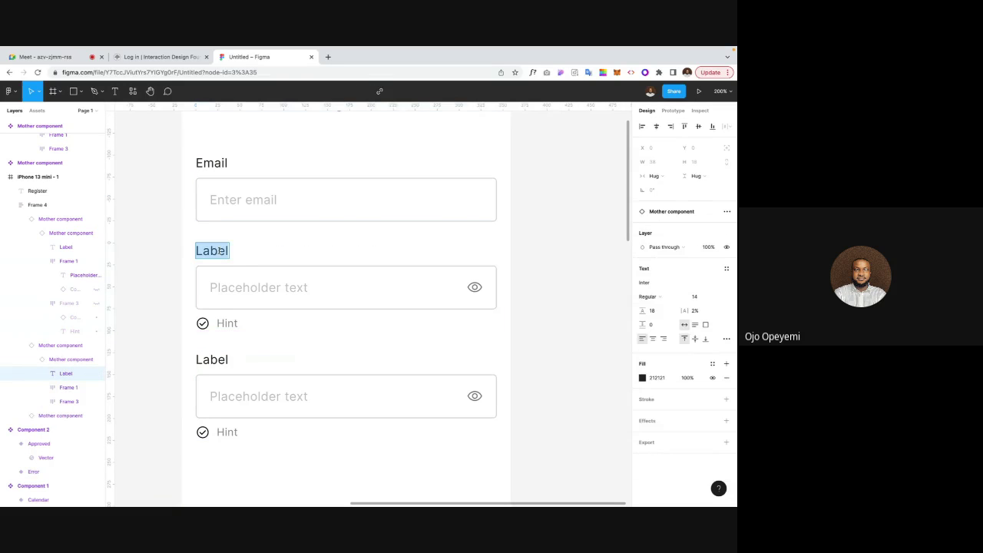
{"action": "type", "text": "Password"}
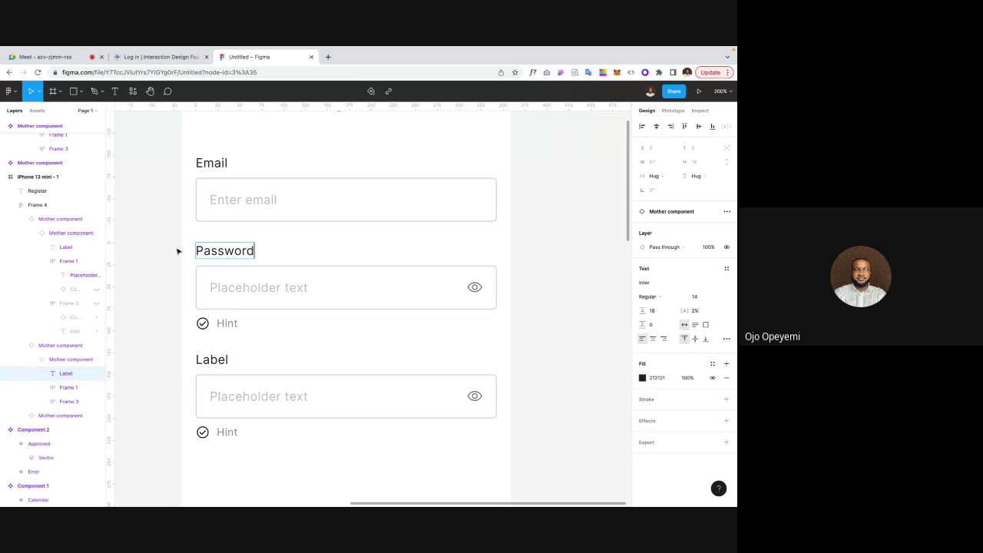
{"action": "key", "text": "Escape"}
Step: Change the second field's placeholder to 'Enter password'
{"action": "double_click", "coordinate": [253, 287]}
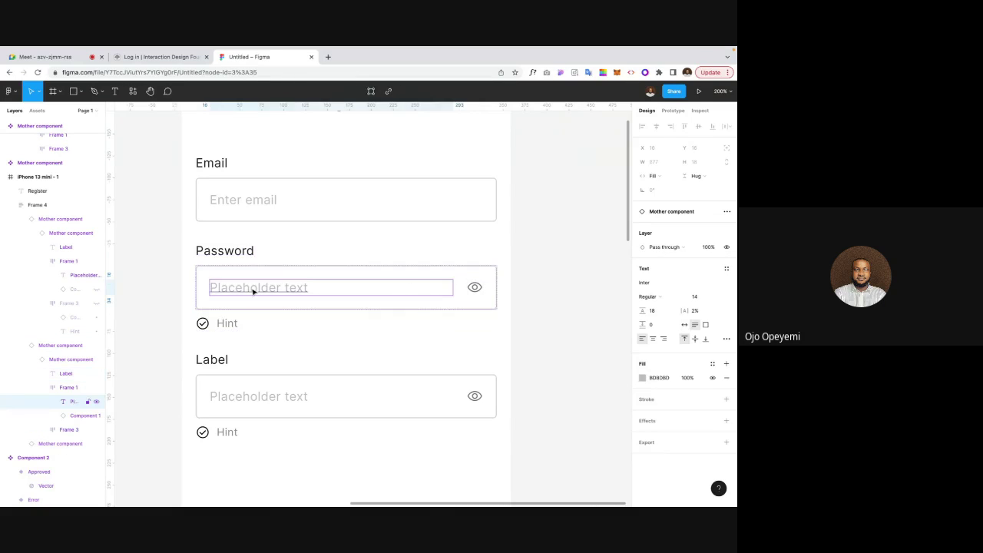
{"action": "left_click", "coordinate": [253, 287]}
{"action": "key", "text": "Escape"}
{"action": "double_click", "coordinate": [273, 286]}
{"action": "type", "text": "Enter "}
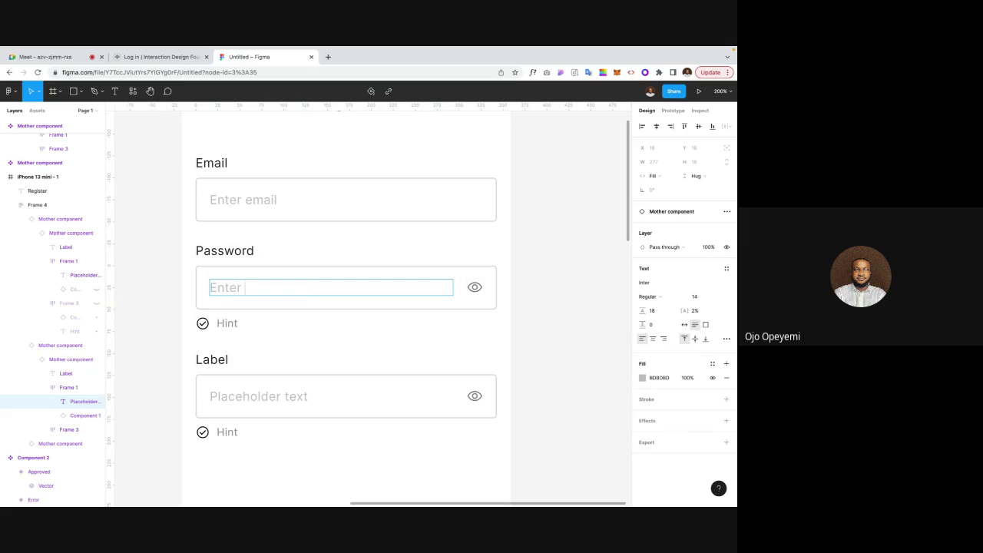
{"action": "type", "text": "password"}
{"action": "key", "text": "Escape"}
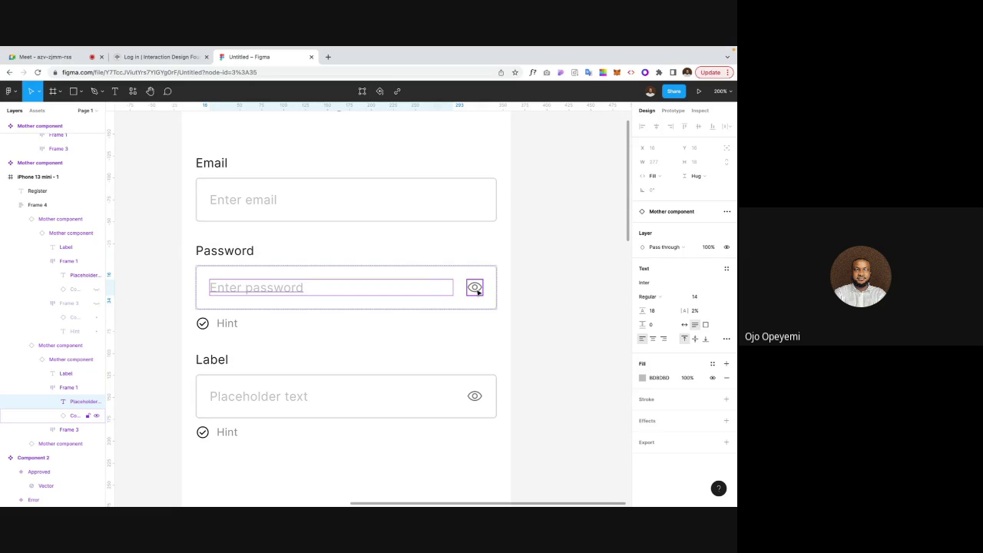
Step: Try the crossed-out eye variant on the Password icon, then revert to the open eye
{"action": "left_click", "coordinate": [476, 289]}
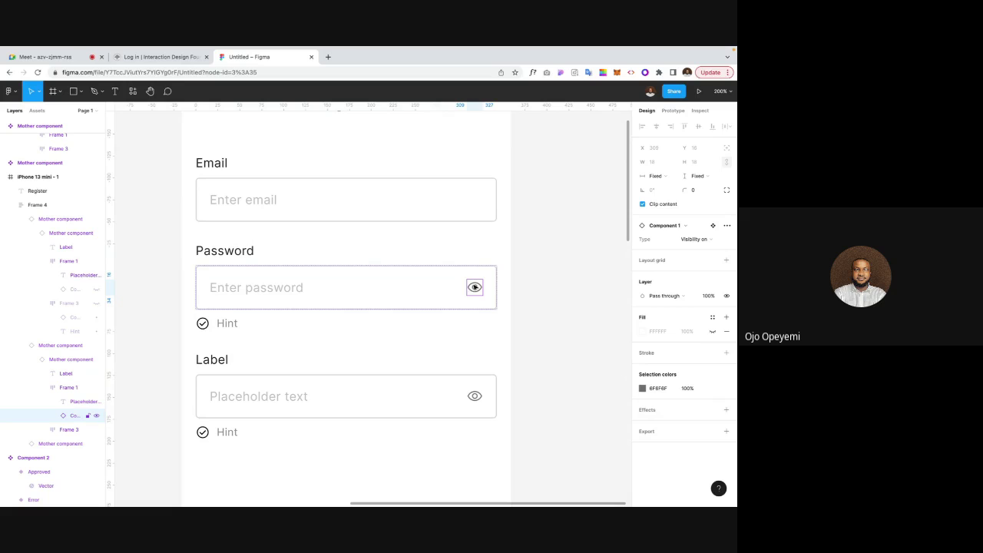
{"action": "scroll", "coordinate": [497, 293], "scroll_direction": "up", "scroll_amount": 2}
{"action": "scroll", "coordinate": [497, 293], "scroll_direction": "up", "scroll_amount": 1}
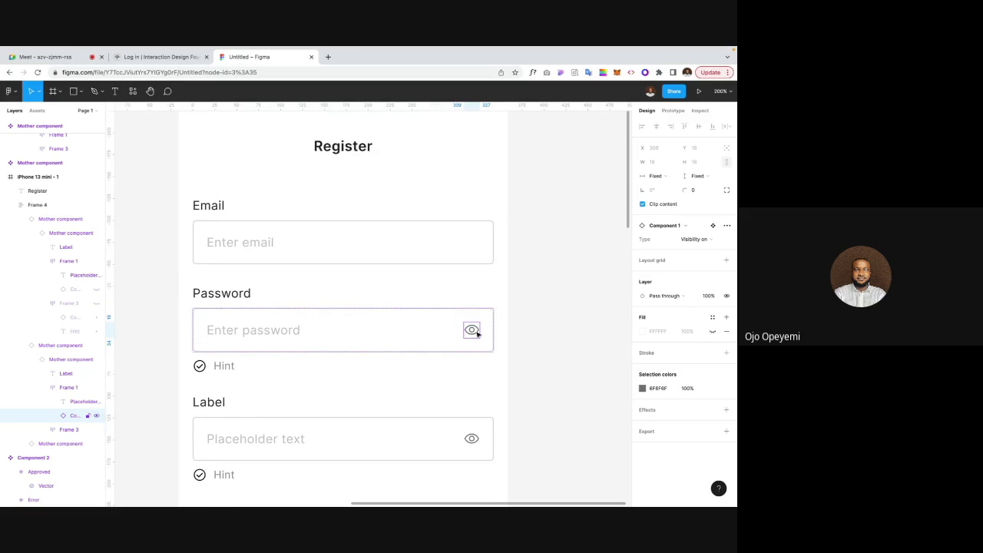
{"action": "left_click", "coordinate": [695, 239]}
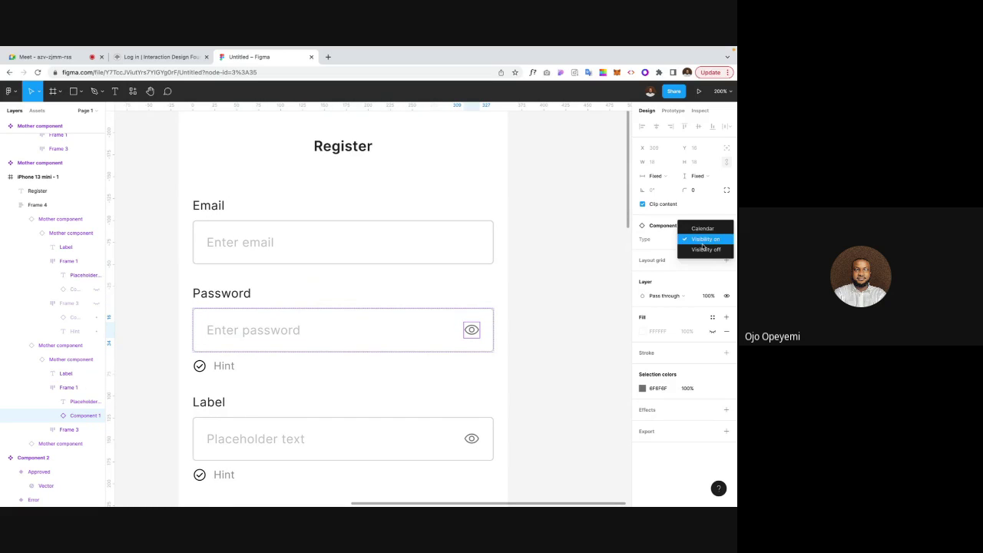
{"action": "left_click", "coordinate": [693, 253]}
{"action": "left_click", "coordinate": [612, 287]}
{"action": "key", "text": "ctrl+z"}
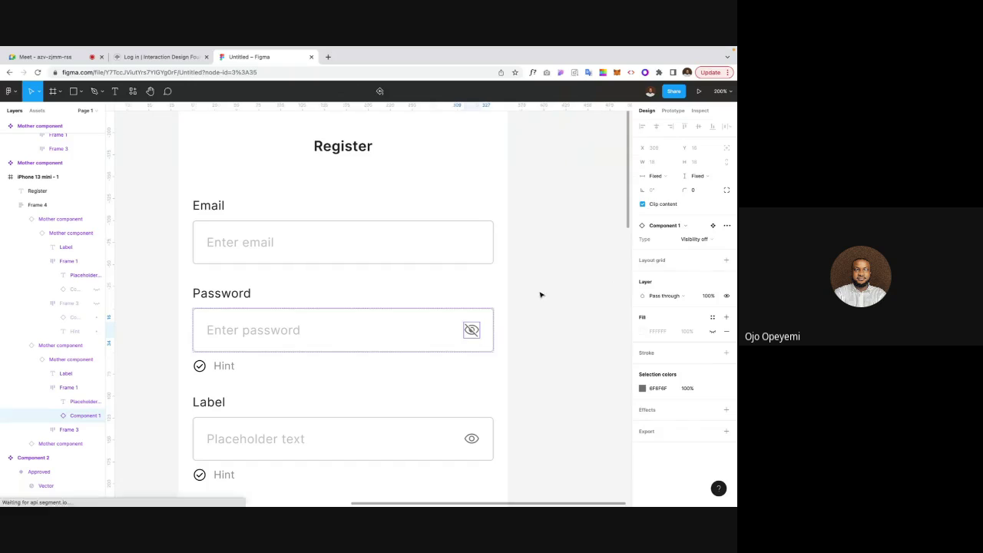
{"action": "left_click", "coordinate": [540, 294]}
Step: Select the whole form frame
{"action": "scroll", "coordinate": [540, 294], "scroll_direction": "down", "scroll_amount": 3}
{"action": "left_click", "coordinate": [358, 309]}
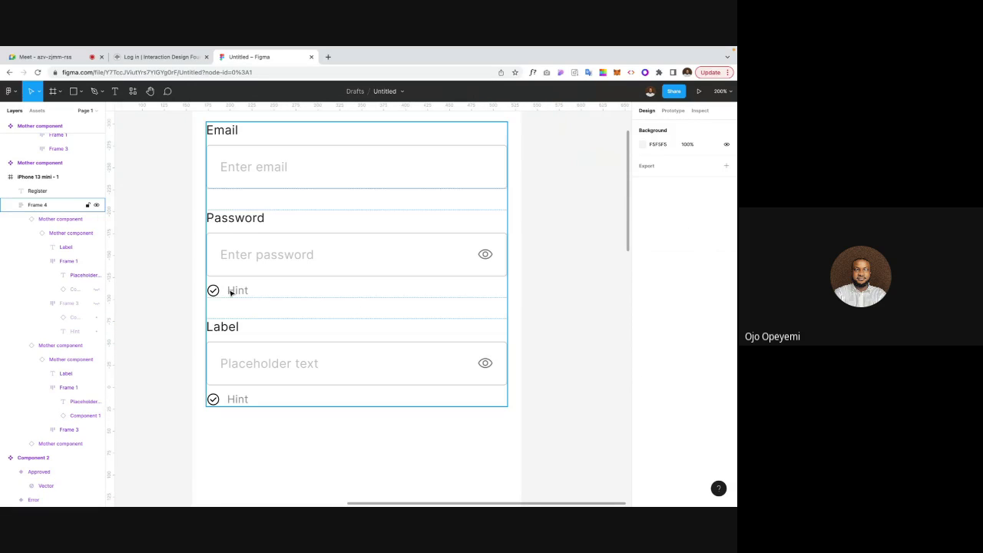
{"action": "left_click", "coordinate": [176, 291]}
{"action": "scroll", "coordinate": [177, 292], "scroll_direction": "up", "scroll_amount": 1}
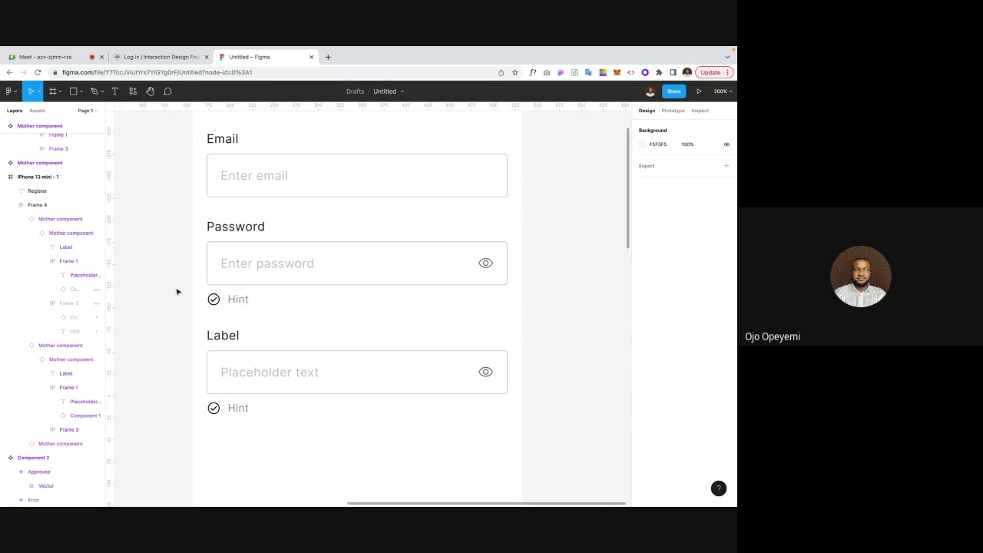
{"action": "left_click", "coordinate": [240, 300]}
{"action": "scroll", "coordinate": [242, 301], "scroll_direction": "up", "scroll_amount": 2}
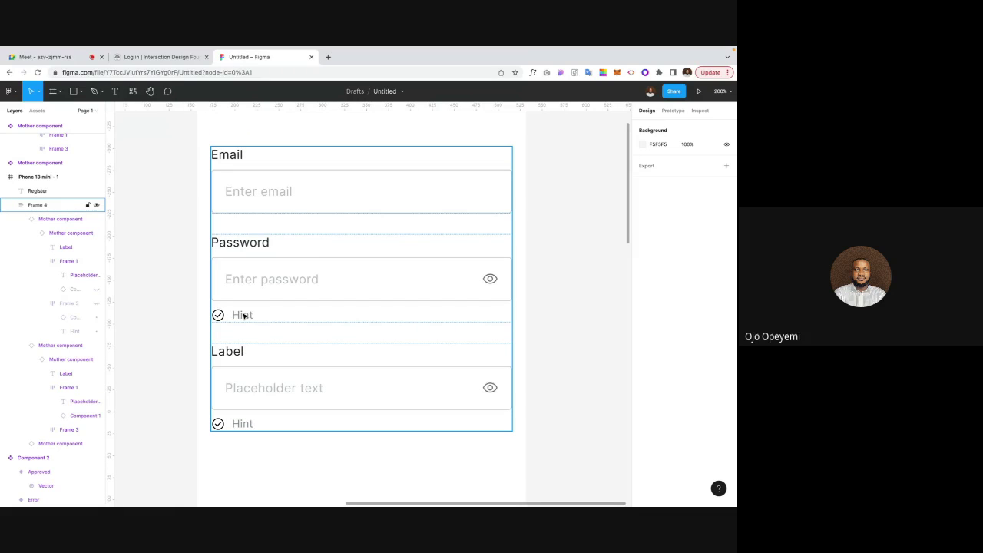
Step: Change the Password hint text to 'Password should have a number and a symbol'
{"action": "double_click", "coordinate": [242, 315]}
{"action": "double_click", "coordinate": [243, 315]}
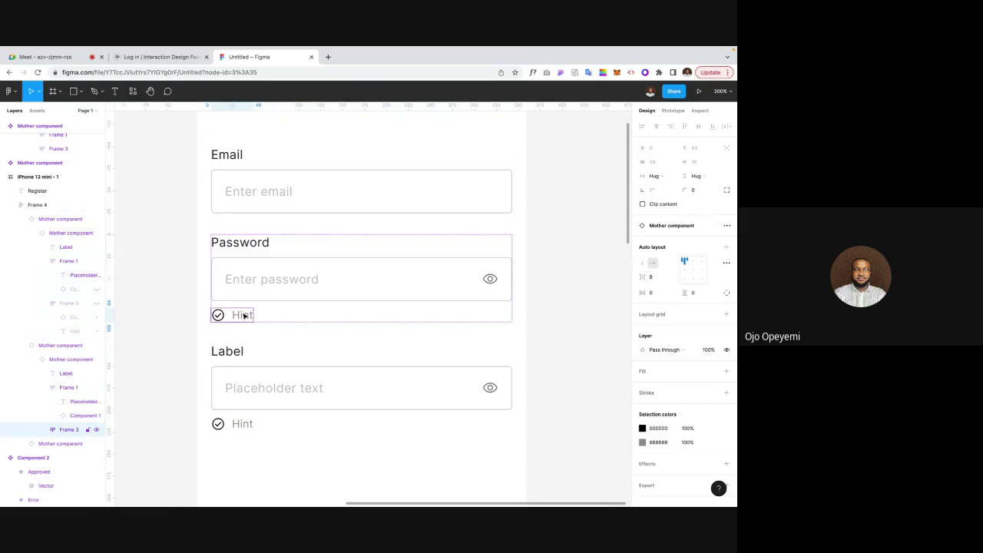
{"action": "double_click", "coordinate": [243, 315]}
{"action": "double_click", "coordinate": [242, 315]}
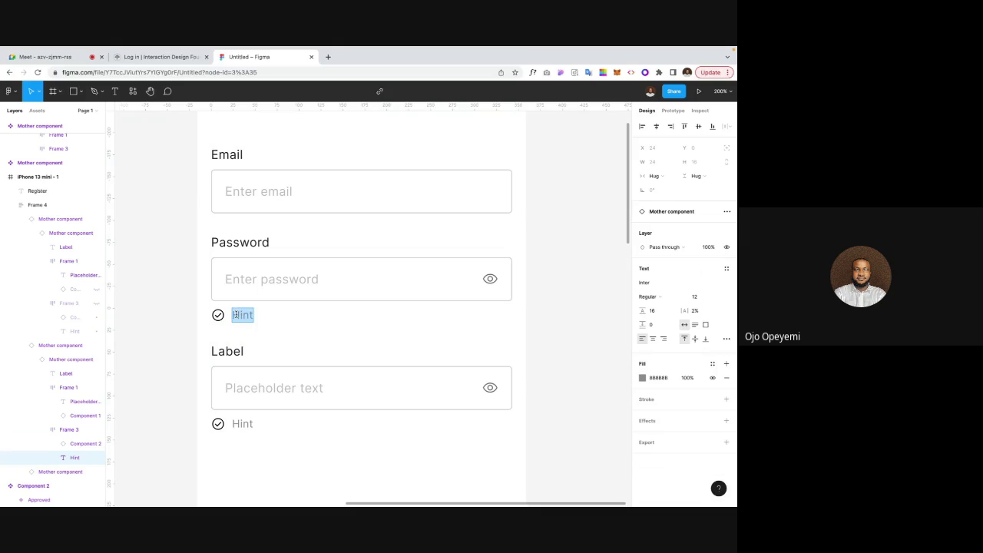
{"action": "type", "text": "Passwords"}
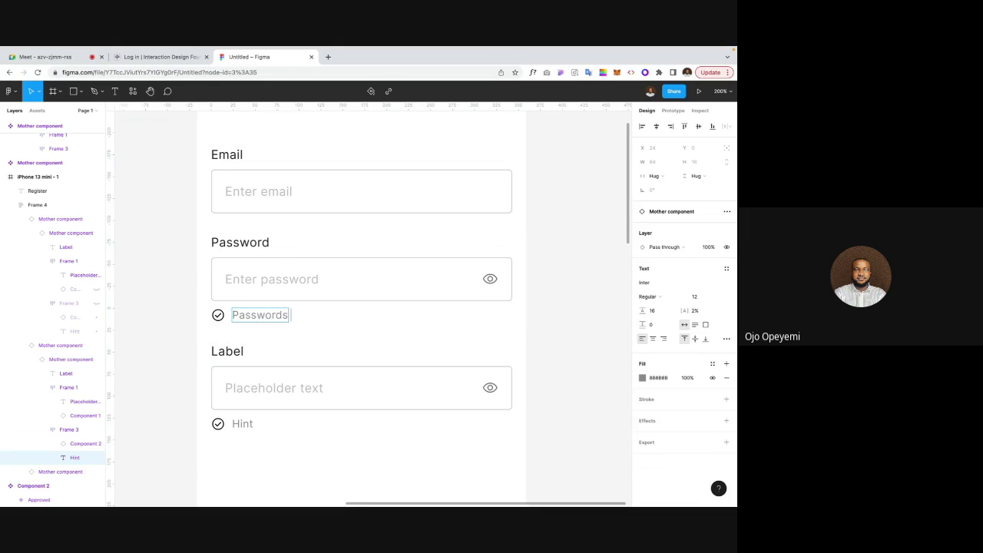
{"action": "key", "text": "BackSpace"}
{"action": "type", "text": "should"}
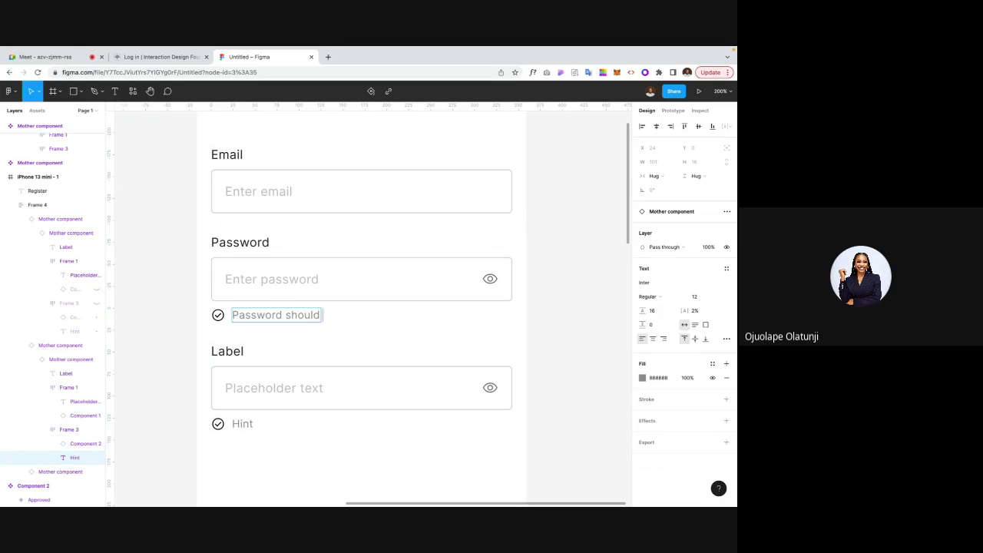
{"action": "type", "text": " have an"}
{"action": "key", "text": "BackSpace"}
{"action": "type", "text": "number"}
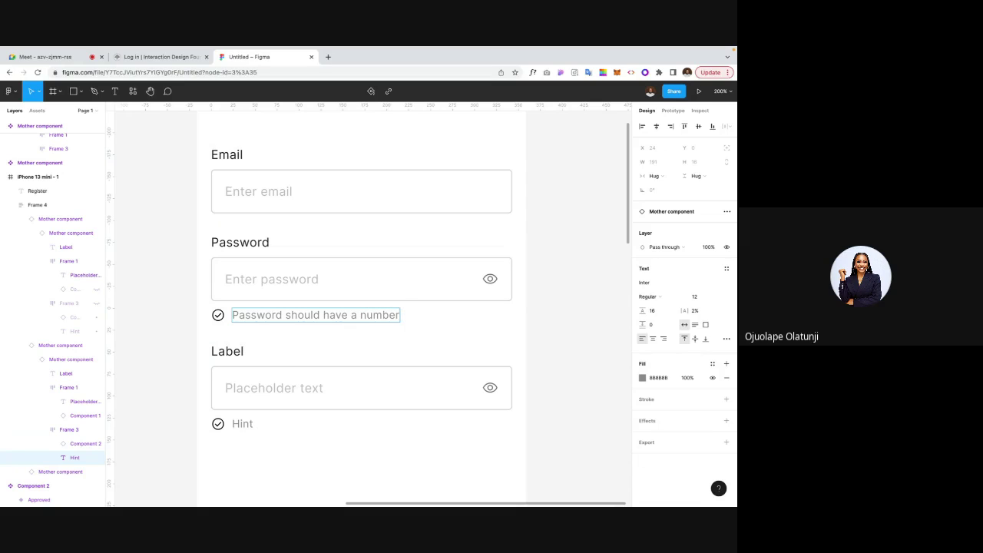
{"action": "type", "text": " and a symbol"}
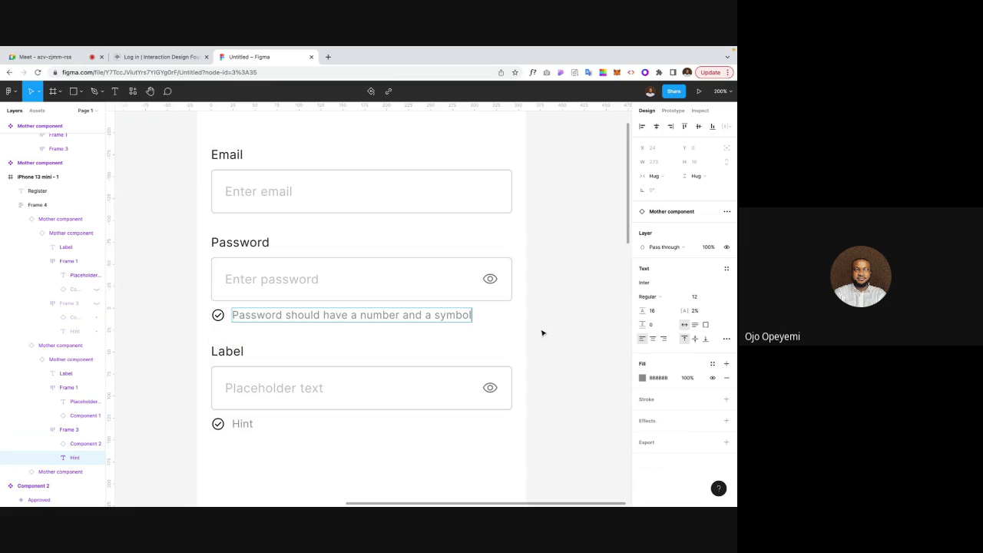
{"action": "key", "text": "Escape"}
Step: Delete the check icon beside the password hint and select the third field
{"action": "left_click", "coordinate": [219, 315]}
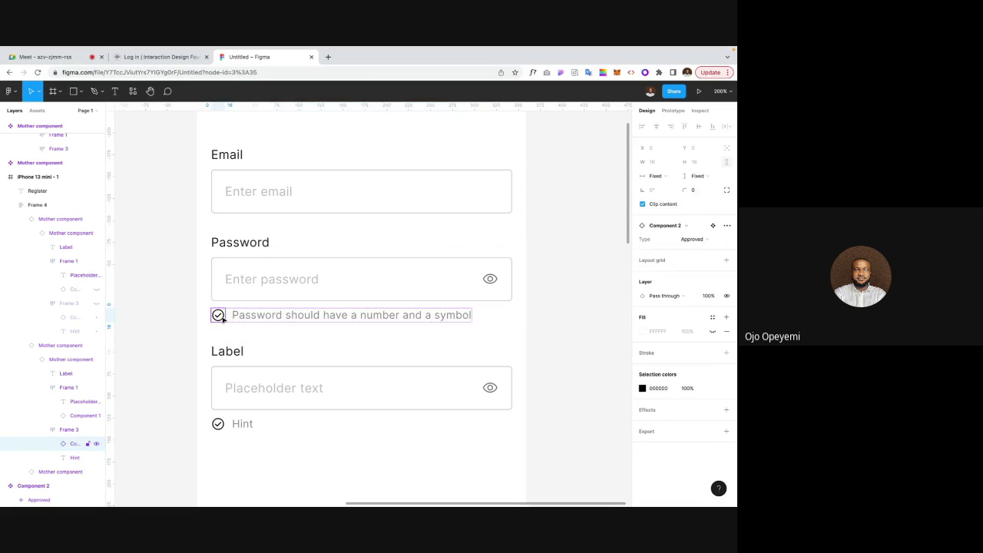
{"action": "key", "text": "Delete"}
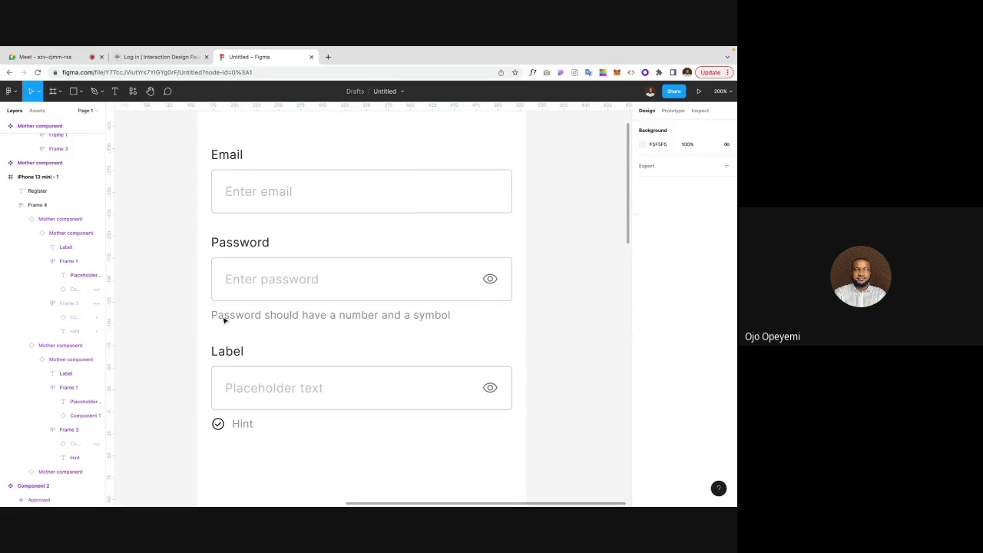
{"action": "scroll", "coordinate": [257, 368], "scroll_direction": "down", "scroll_amount": 1}
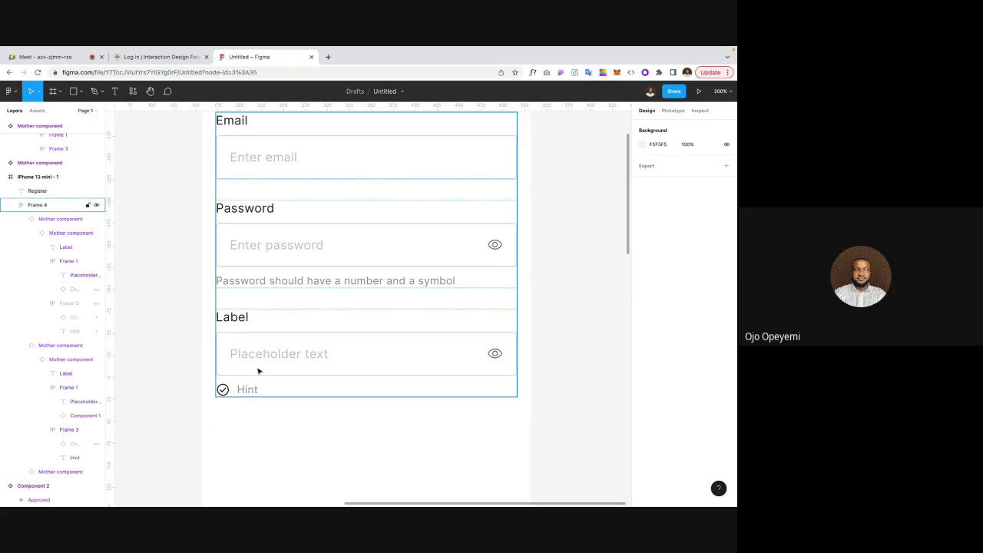
{"action": "left_click", "coordinate": [258, 370]}
{"action": "left_click", "coordinate": [258, 370]}
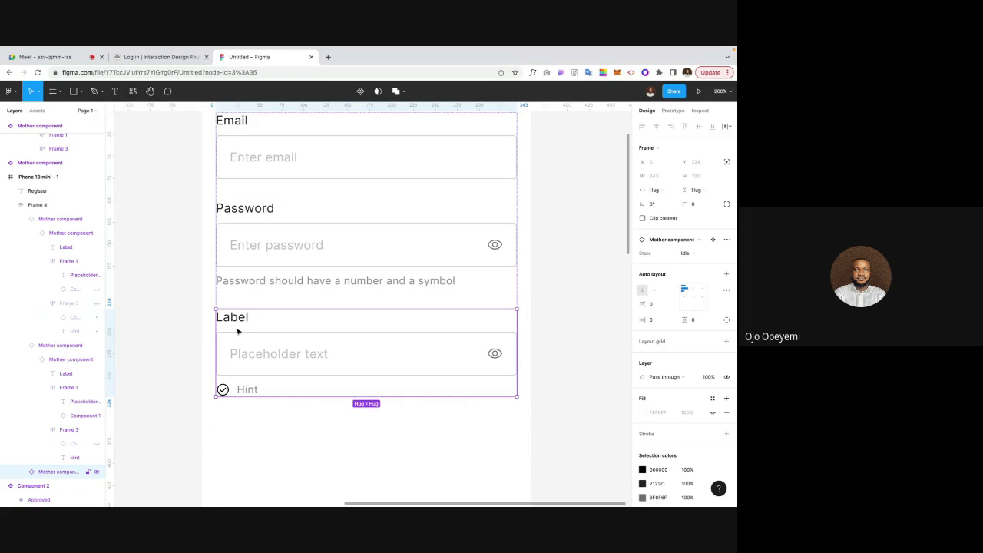
Step: Label the third field 'Date of birth' and set its placeholder to DD/MM/YYY
{"action": "double_click", "coordinate": [239, 318]}
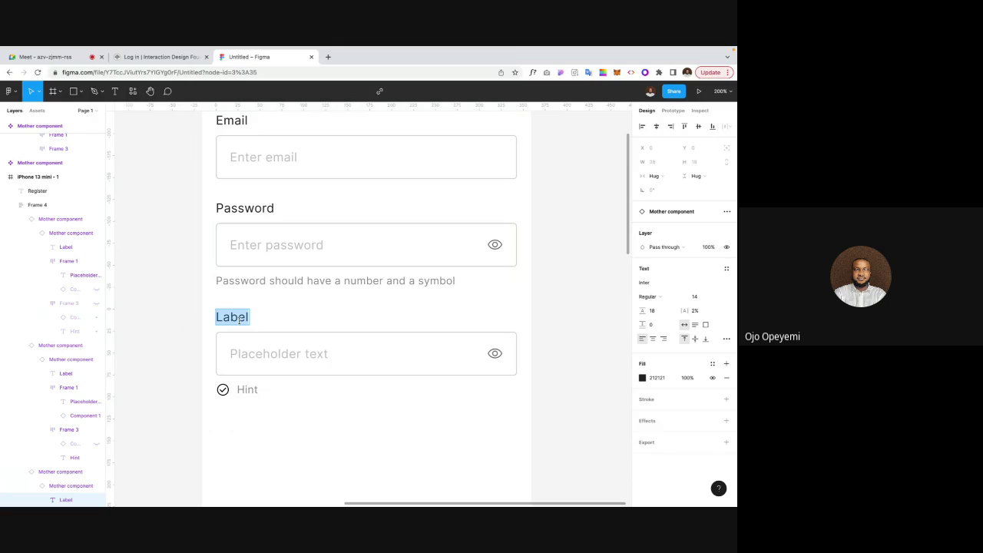
{"action": "scroll", "coordinate": [206, 325], "scroll_direction": "up", "scroll_amount": 1}
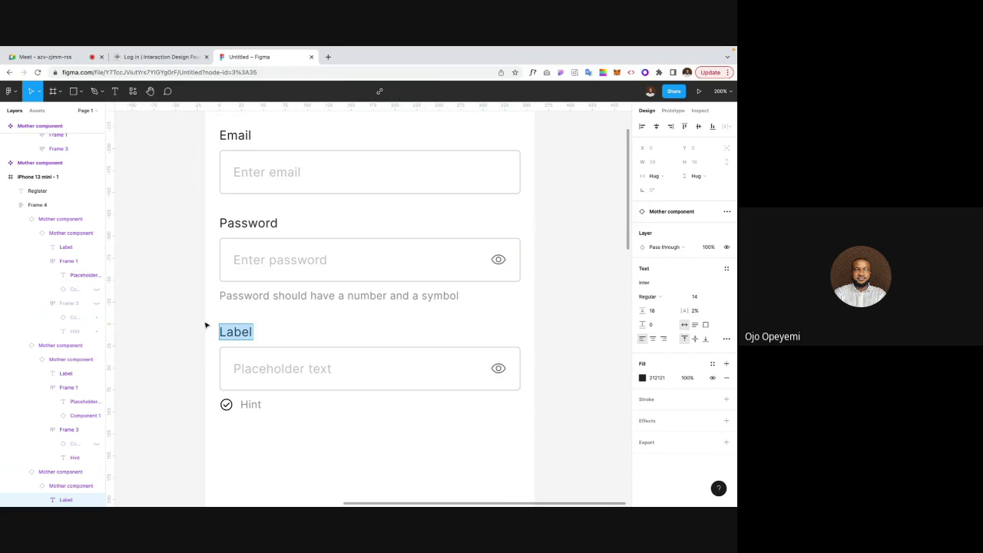
{"action": "type", "text": "Date of"}
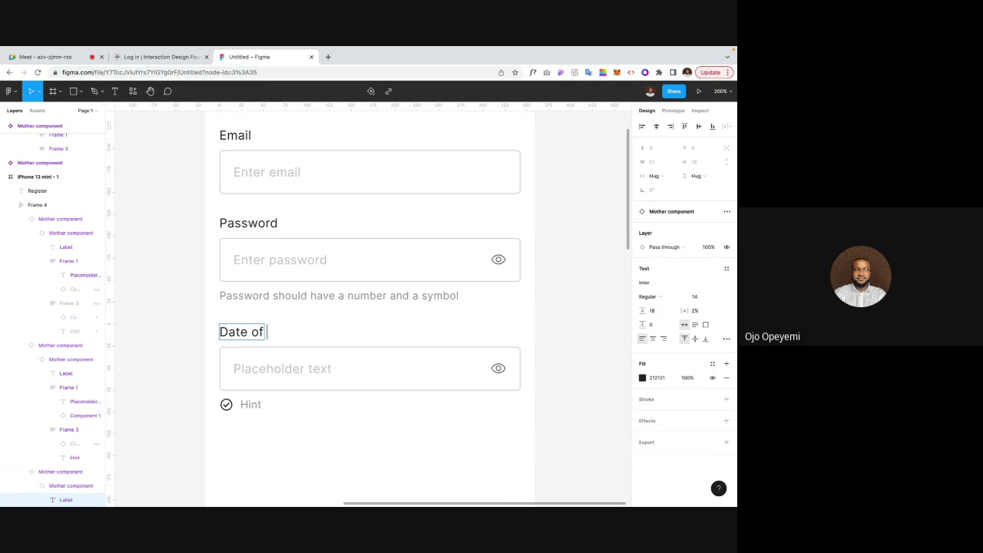
{"action": "type", "text": " birth"}
{"action": "left_click", "coordinate": [304, 370]}
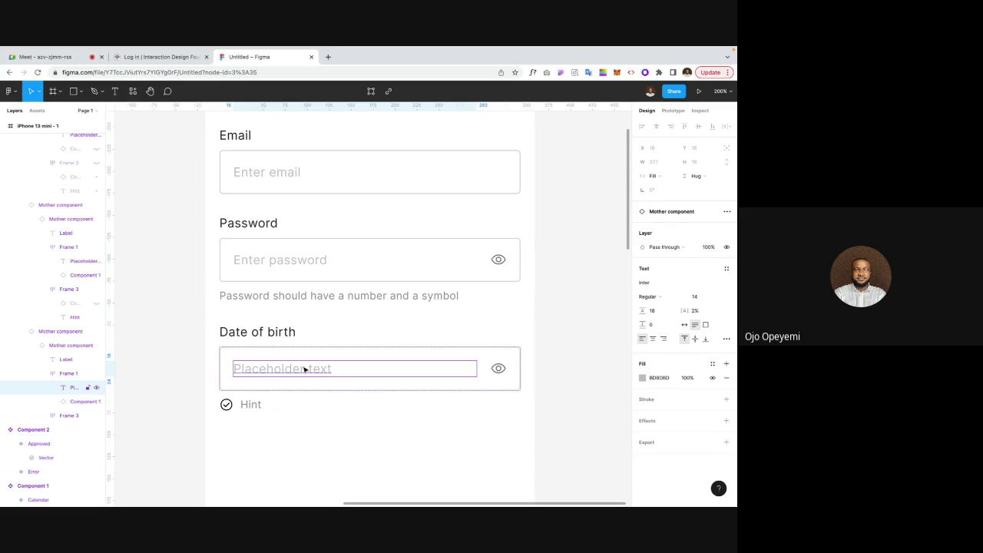
{"action": "left_click", "coordinate": [320, 342]}
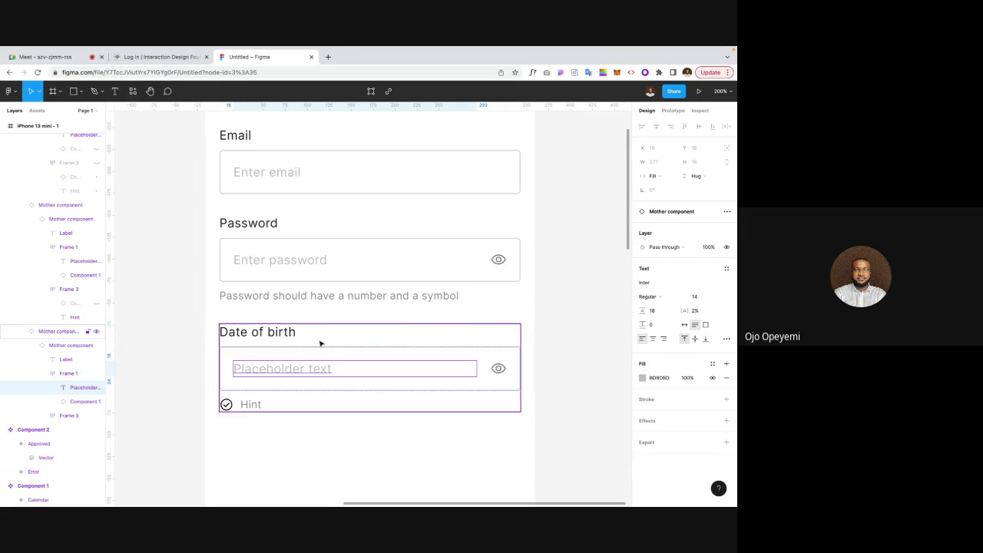
{"action": "left_click", "coordinate": [297, 371]}
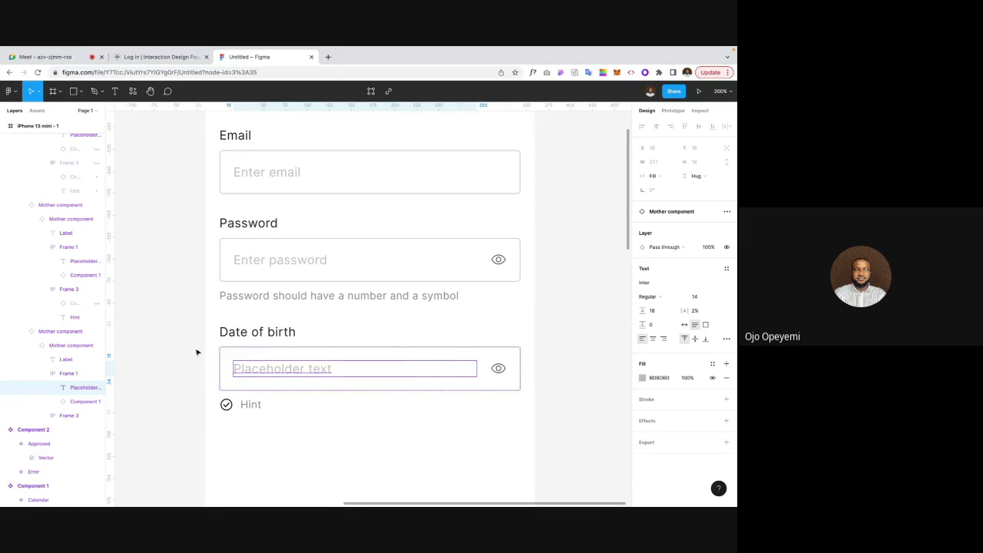
{"action": "double_click", "coordinate": [276, 372]}
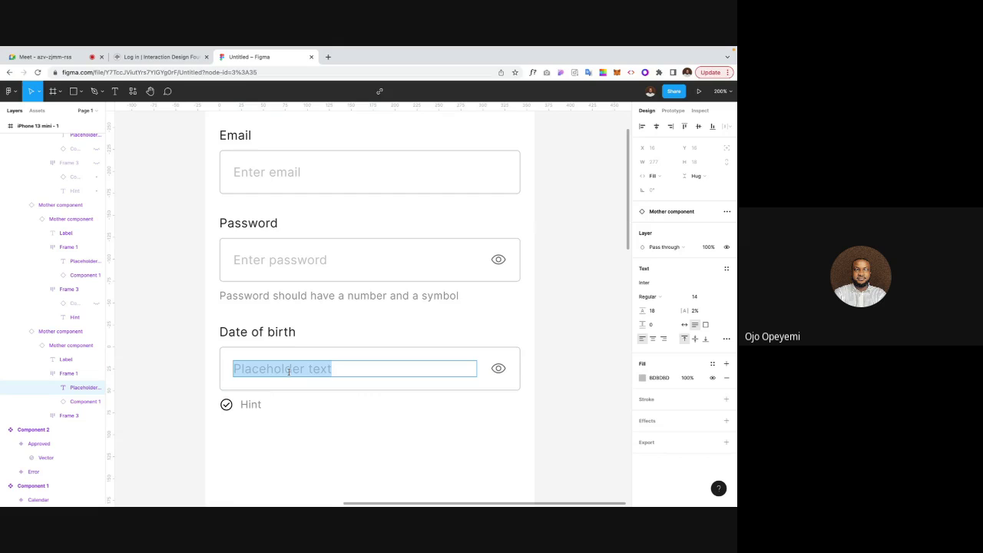
{"action": "type", "text": "DD/"}
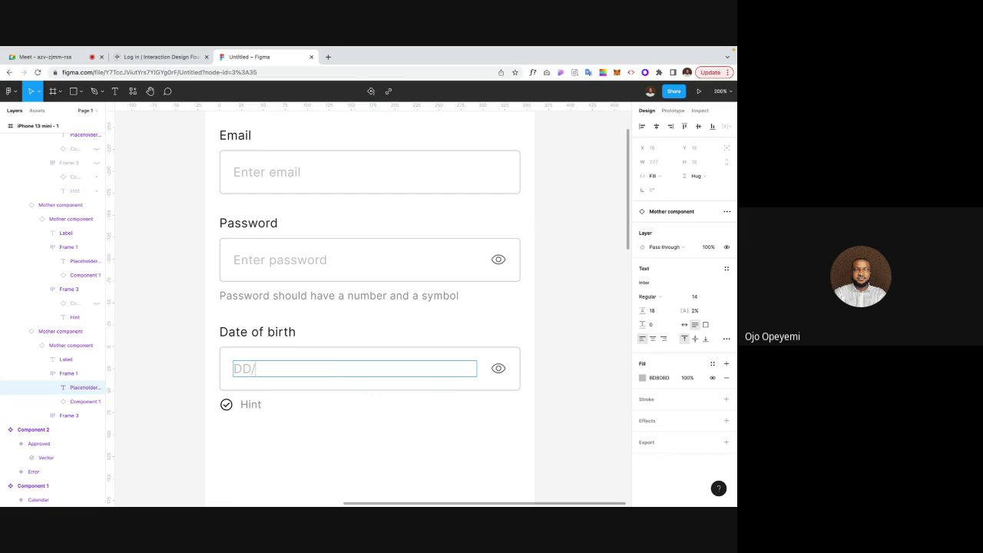
{"action": "type", "text": "MM/YYY"}
{"action": "key", "text": "Escape"}
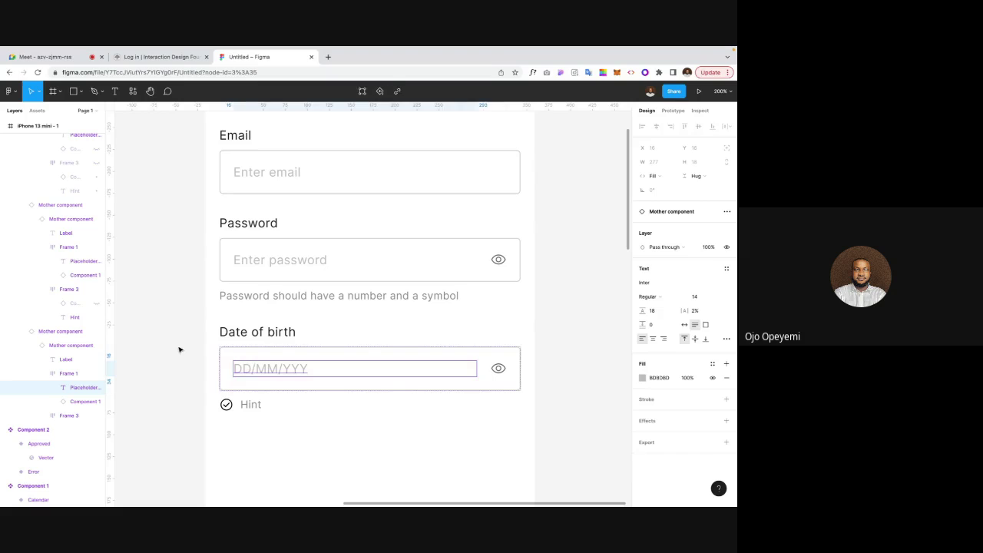
Step: Correct the date placeholder to DD/MM/YYYY by adding the missing Y
{"action": "left_click", "coordinate": [180, 350]}
{"action": "left_click", "coordinate": [282, 376]}
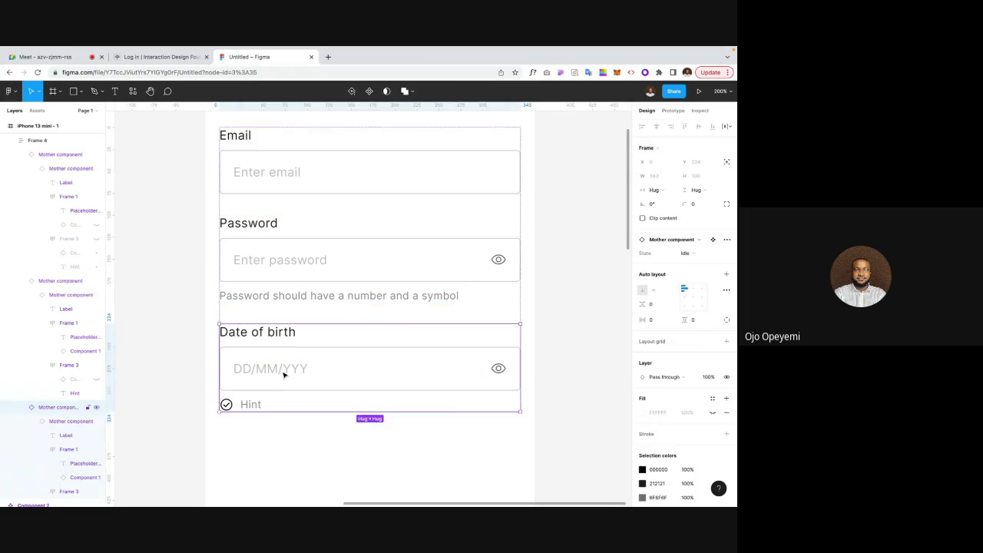
{"action": "double_click", "coordinate": [283, 375]}
{"action": "double_click", "coordinate": [325, 369]}
{"action": "left_click", "coordinate": [325, 368]}
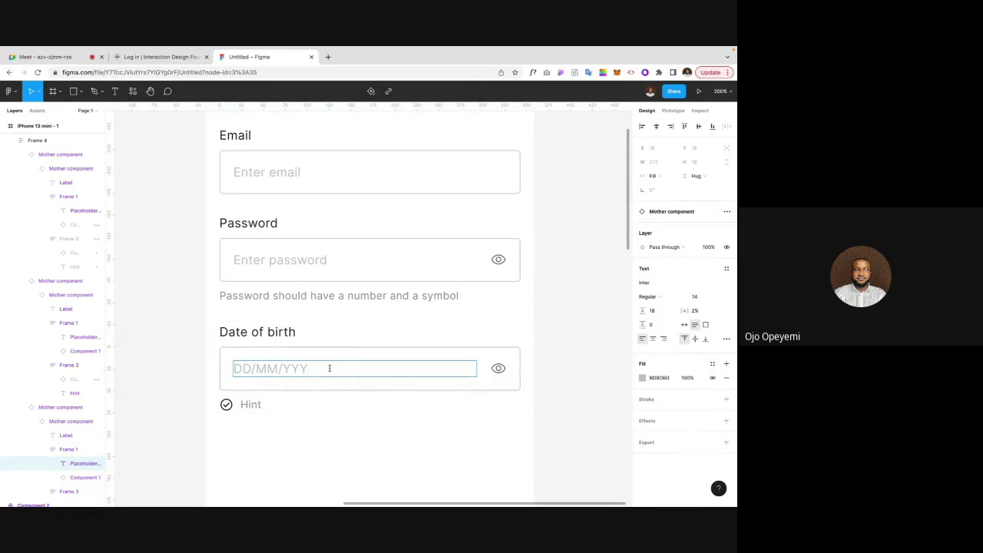
{"action": "type", "text": "Y"}
{"action": "key", "text": "Escape"}
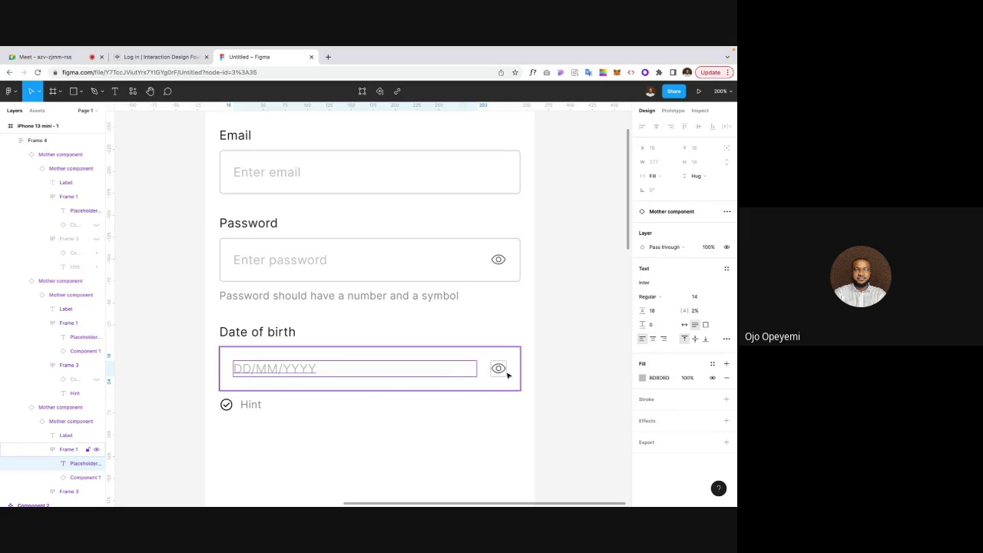
Step: Swap the date field's eye icon for the Calendar icon type
{"action": "left_click", "coordinate": [499, 371]}
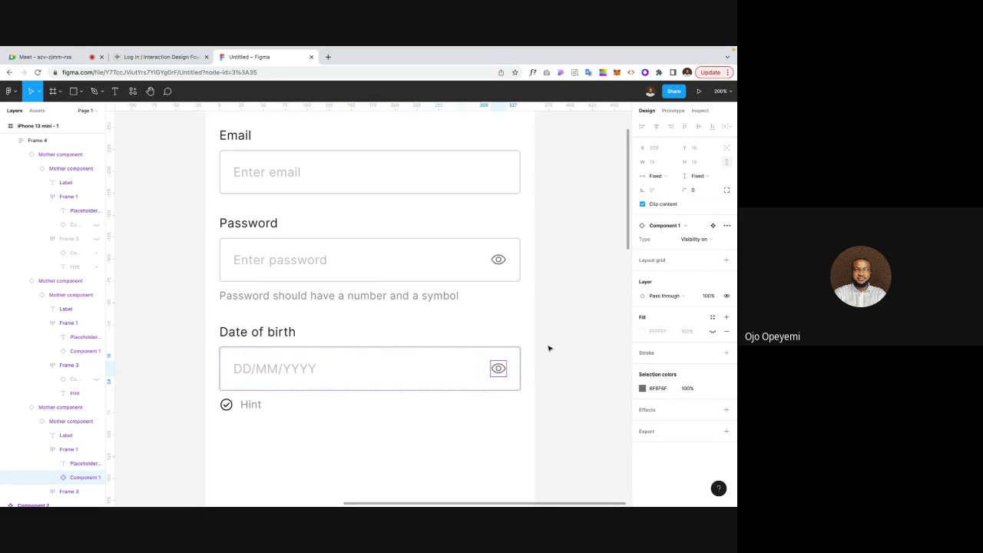
{"action": "left_click", "coordinate": [700, 241]}
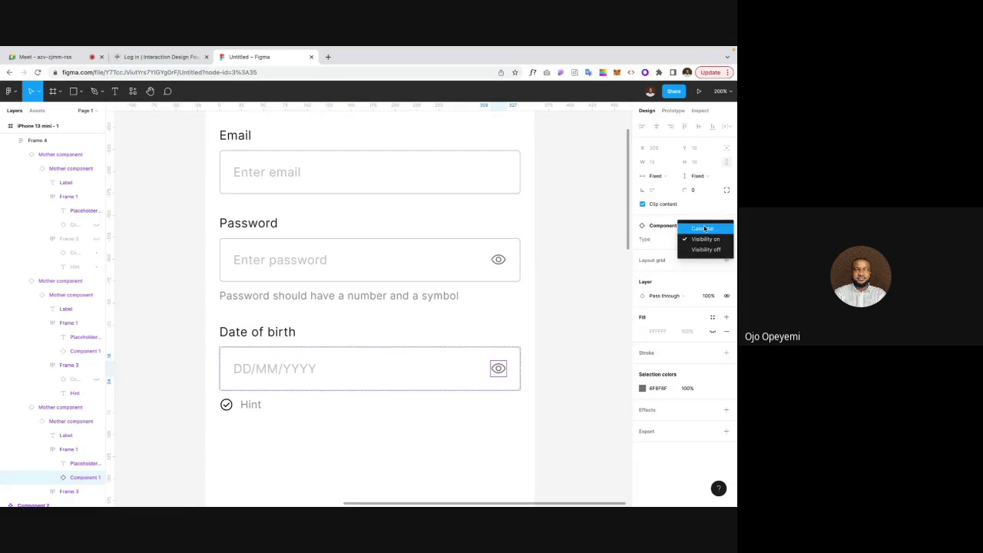
{"action": "left_click", "coordinate": [699, 227]}
{"action": "left_click", "coordinate": [499, 369]}
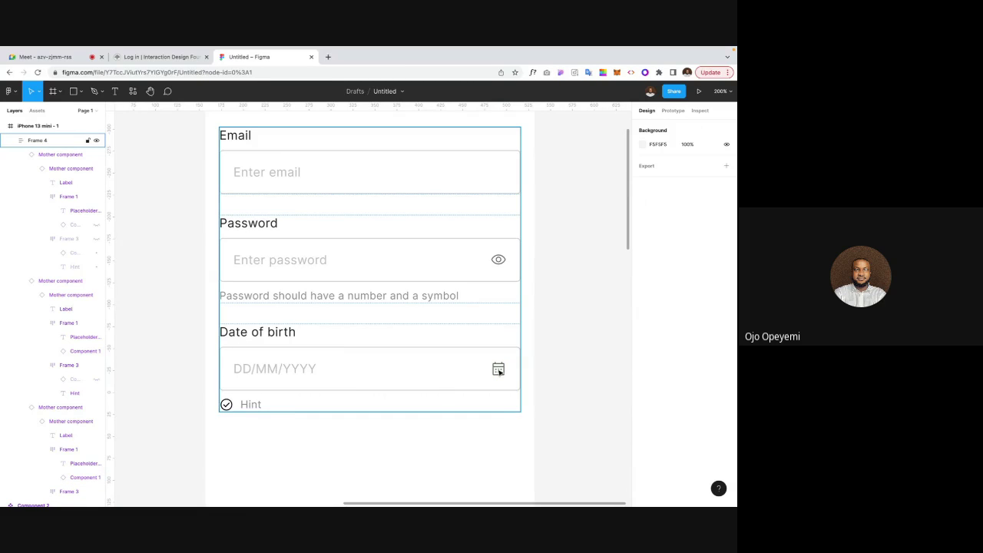
{"action": "left_click", "coordinate": [561, 374]}
Step: Remove the hint line under the date field and review the Register screen
{"action": "scroll", "coordinate": [558, 373], "scroll_direction": "down", "scroll_amount": 2}
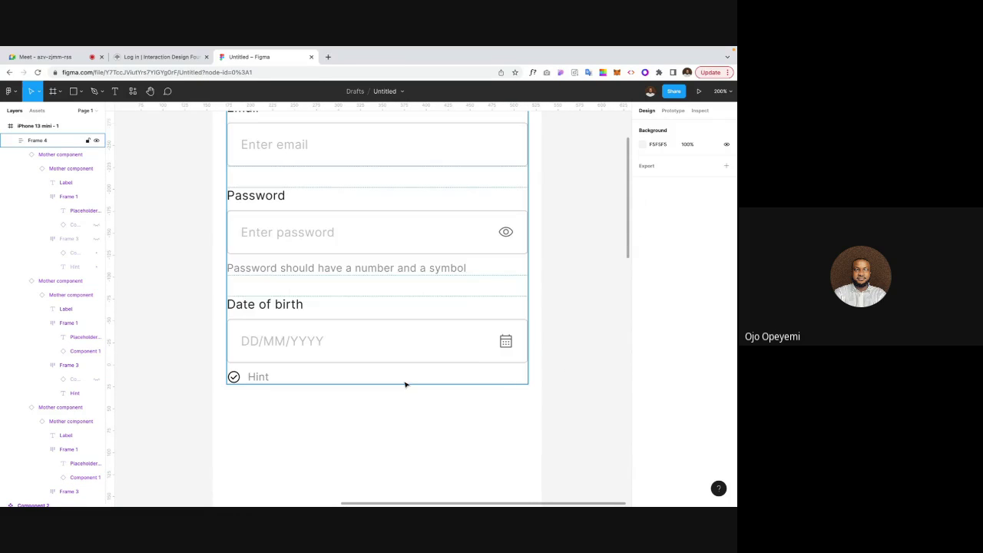
{"action": "left_click", "coordinate": [258, 378]}
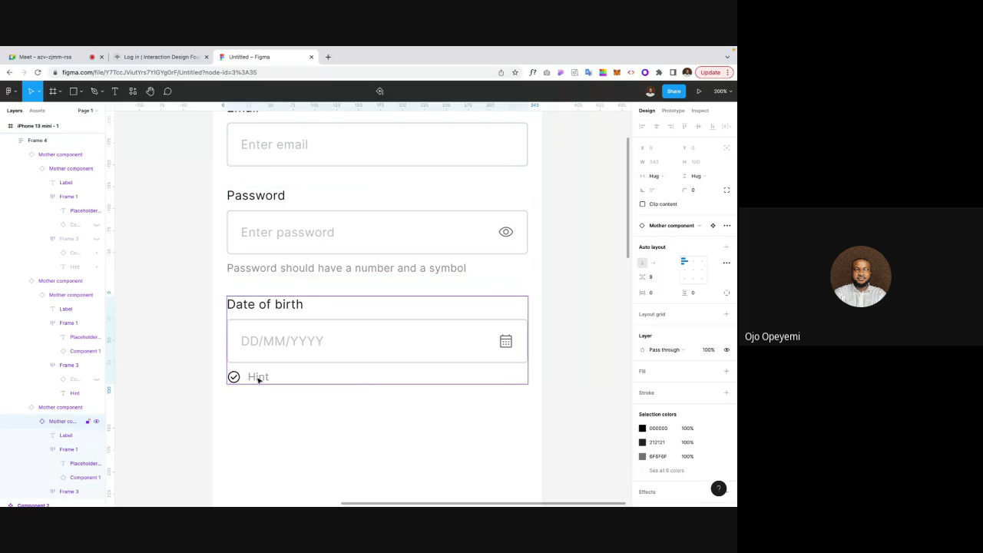
{"action": "left_click", "coordinate": [257, 377]}
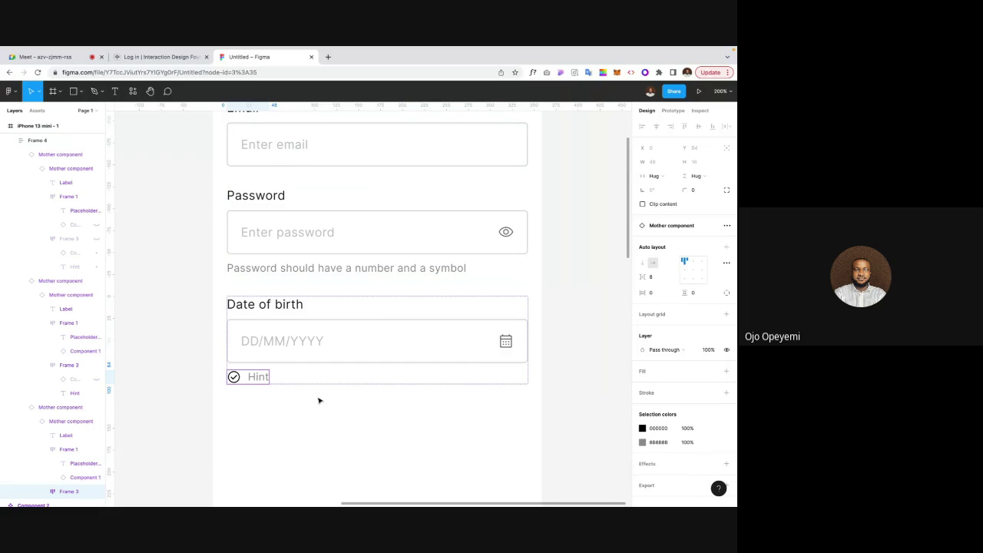
{"action": "left_click", "coordinate": [249, 416]}
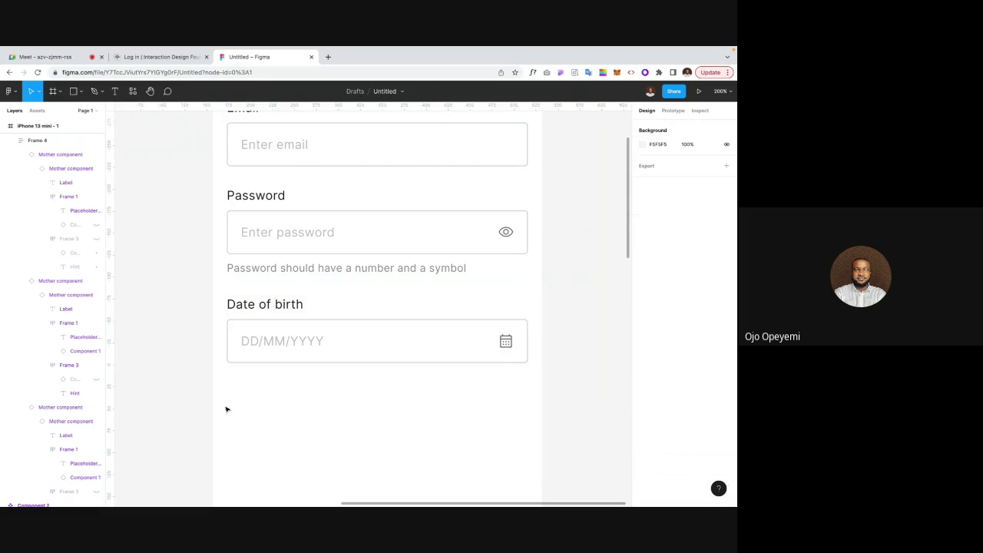
{"action": "key", "text": "ctrl+minus"}
{"action": "scroll", "coordinate": [192, 388], "scroll_direction": "up", "scroll_amount": 1}
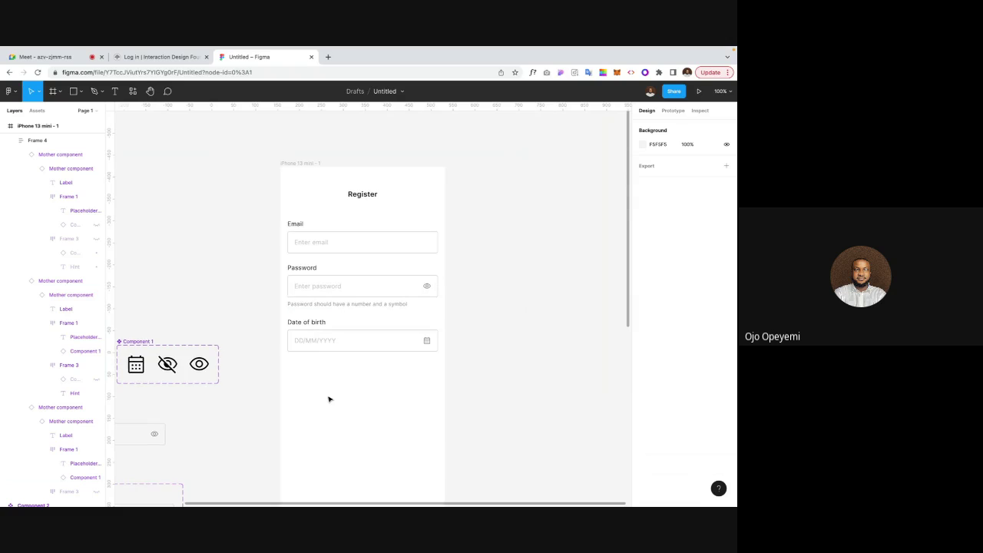
{"action": "key", "text": "ctrl+plus"}
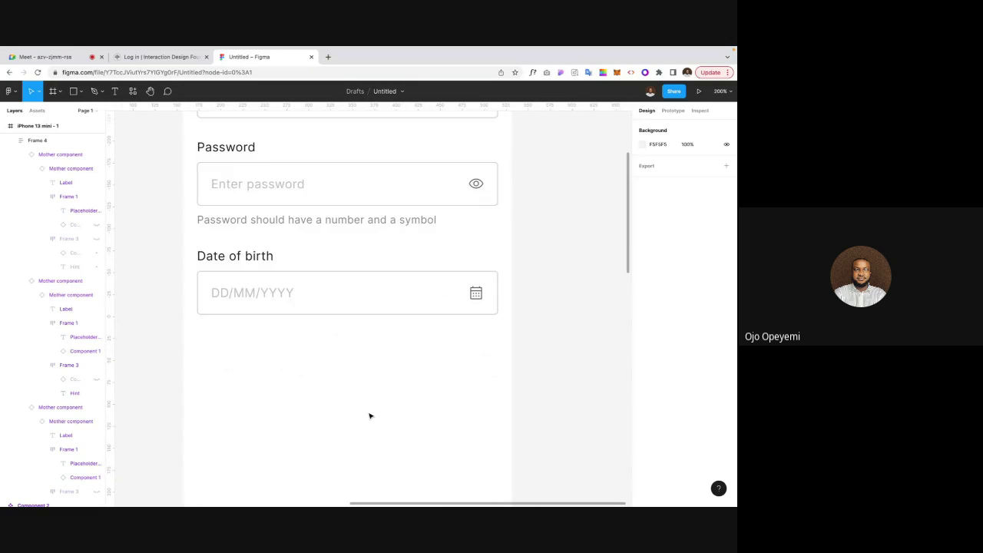
Step: Add the text 'Register me now' centred below the form
{"action": "key", "text": "t"}
{"action": "left_click", "coordinate": [333, 392]}
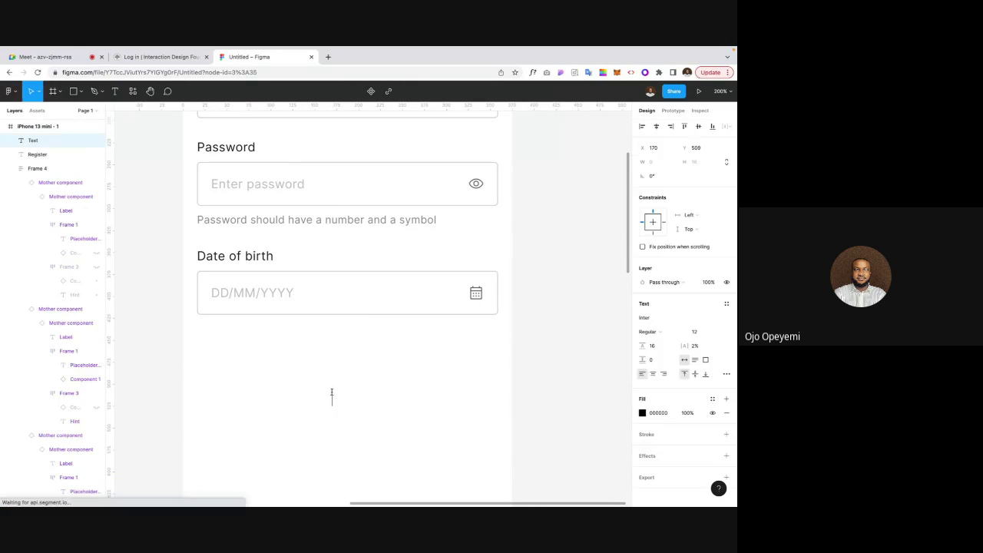
{"action": "type", "text": "Reg"}
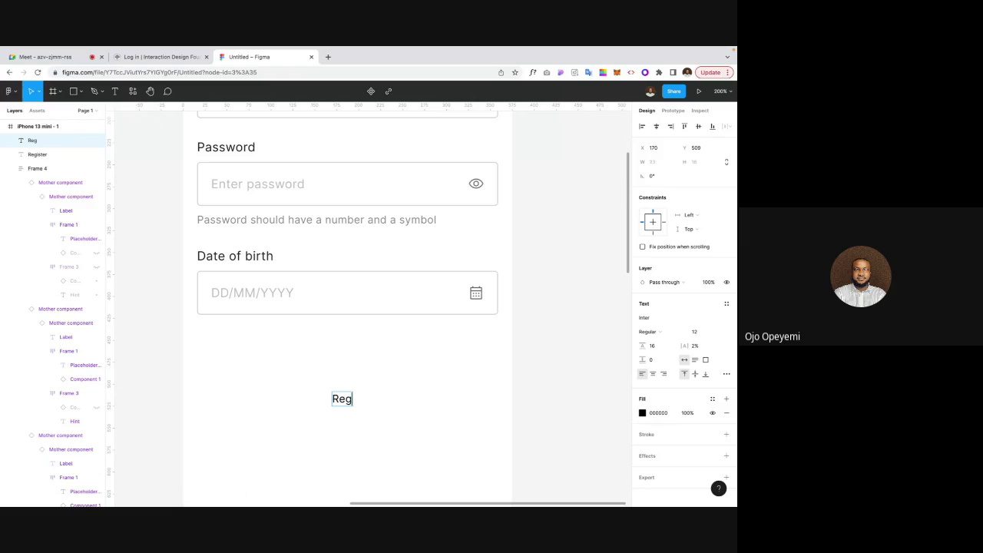
{"action": "type", "text": "ister me now"}
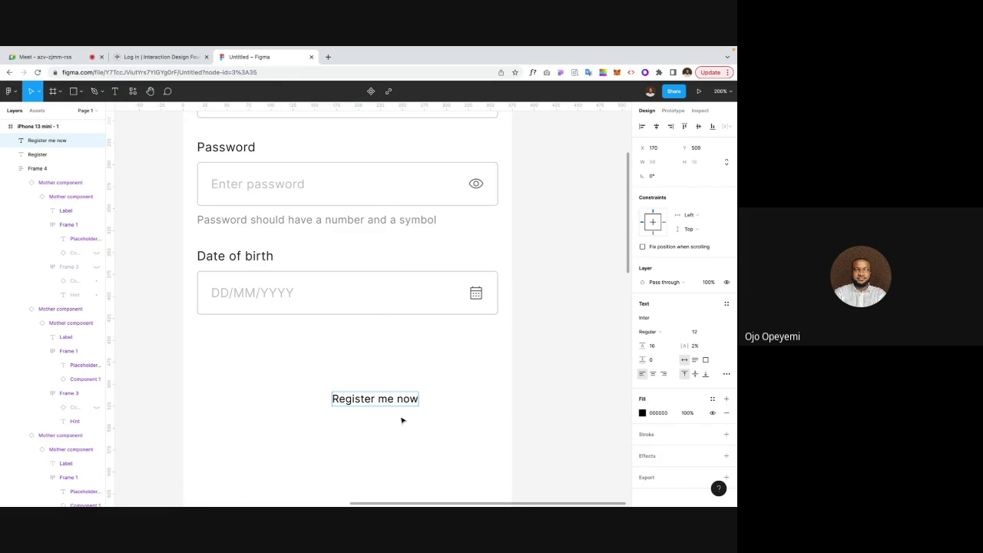
{"action": "key", "text": "Escape"}
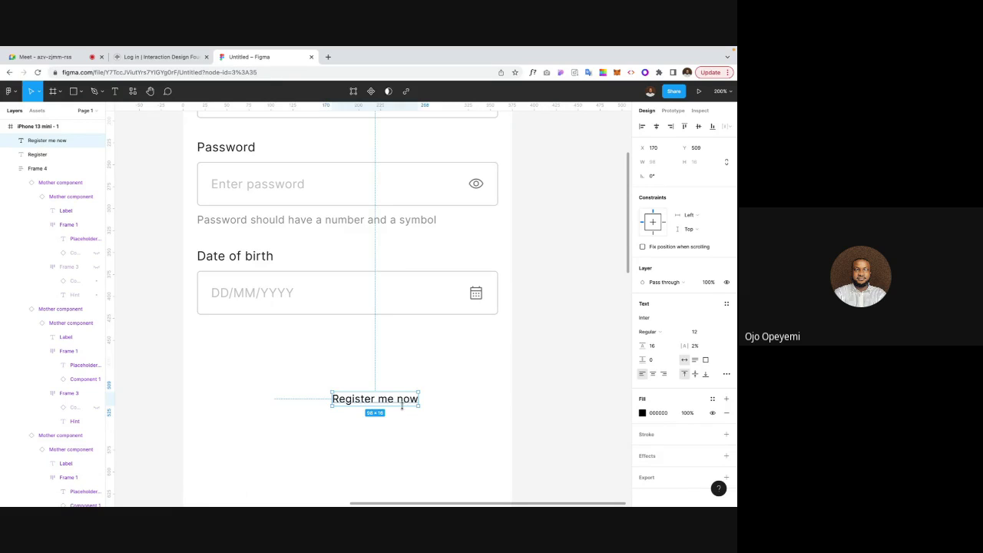
{"action": "left_click_drag", "start_coordinate": [388, 402], "coordinate": [362, 399]}
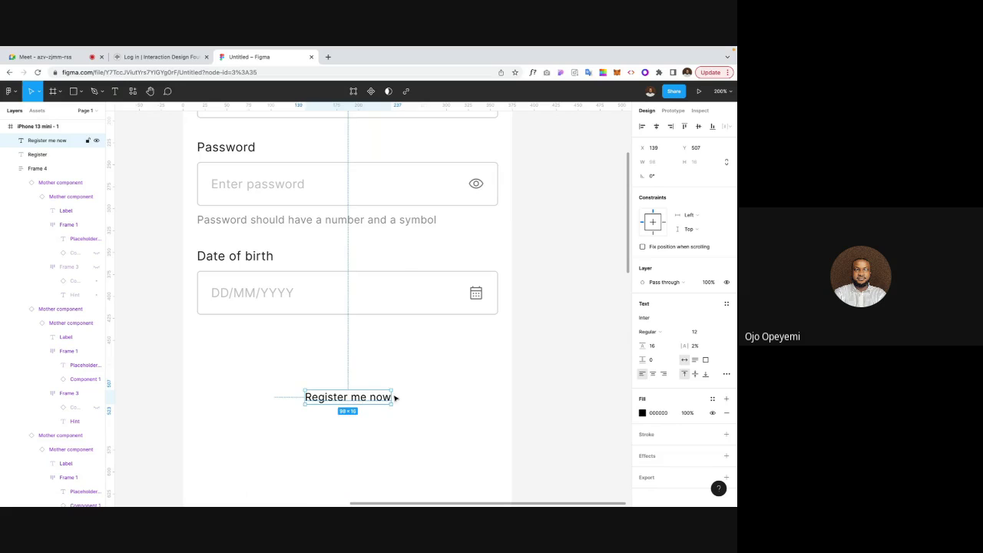
Step: Set the text to size 14, Medium weight, and wrap it in auto layout
{"action": "left_click", "coordinate": [701, 333]}
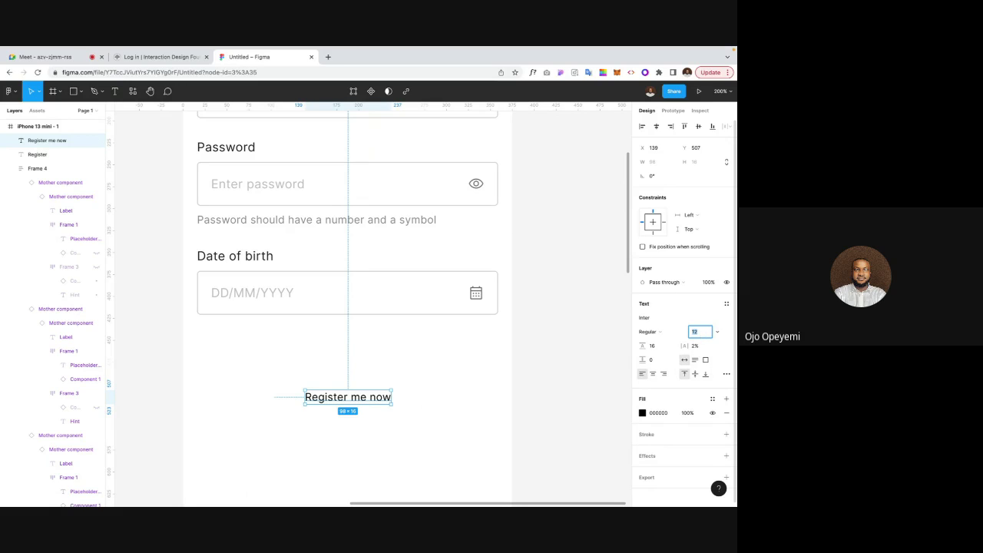
{"action": "type", "text": "14"}
{"action": "key", "text": "Return"}
{"action": "left_click", "coordinate": [652, 331]}
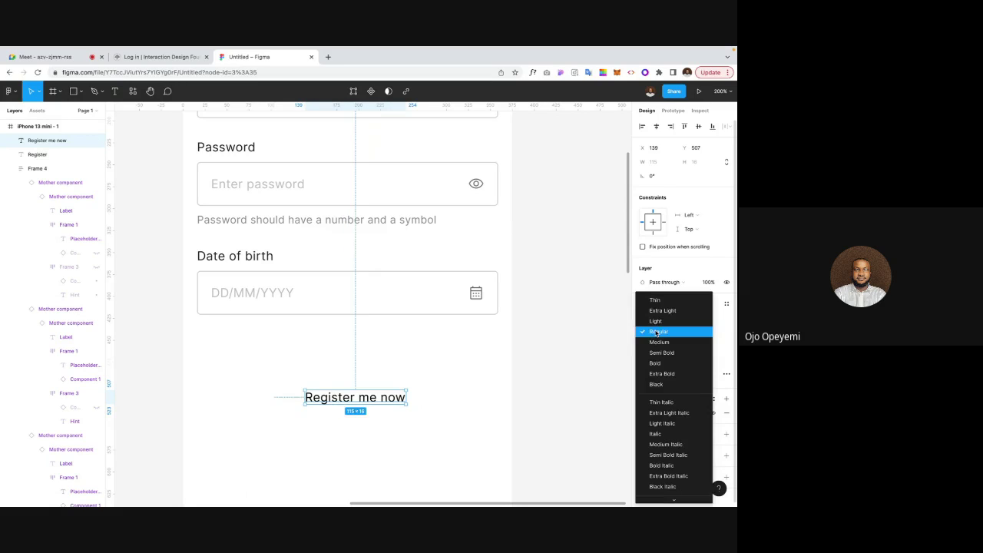
{"action": "left_click", "coordinate": [658, 342]}
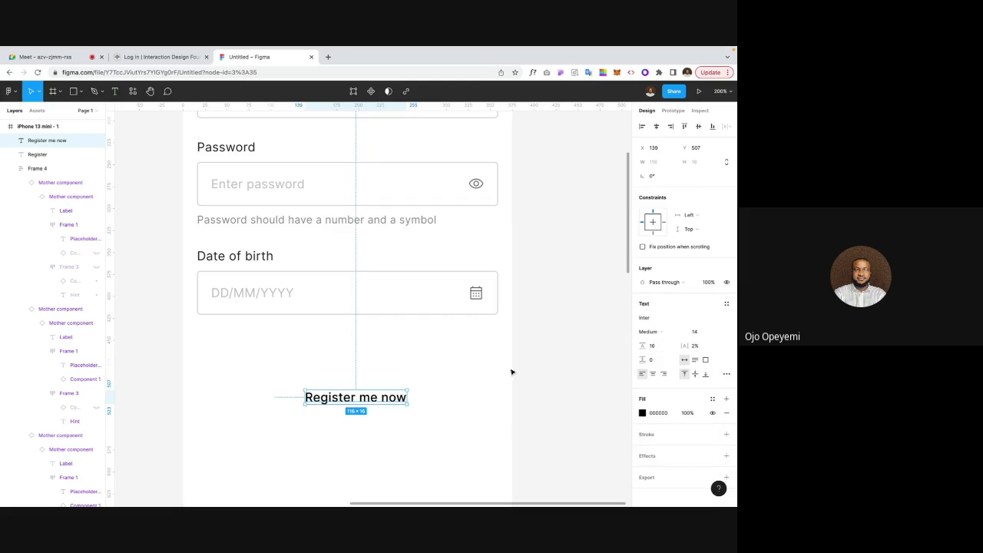
{"action": "key", "text": "shift+a"}
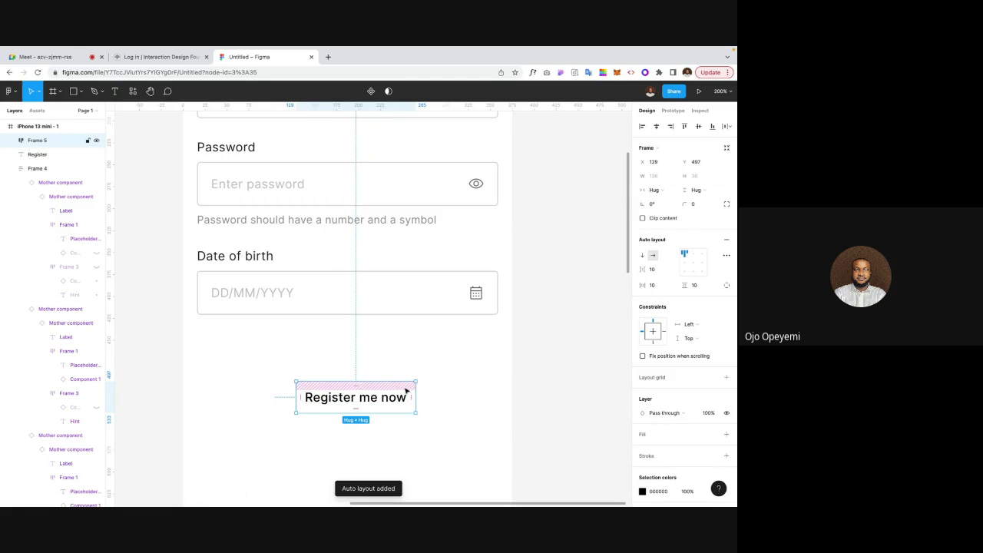
Step: Give the button frame 16 horizontal and vertical padding
{"action": "left_click", "coordinate": [657, 269]}
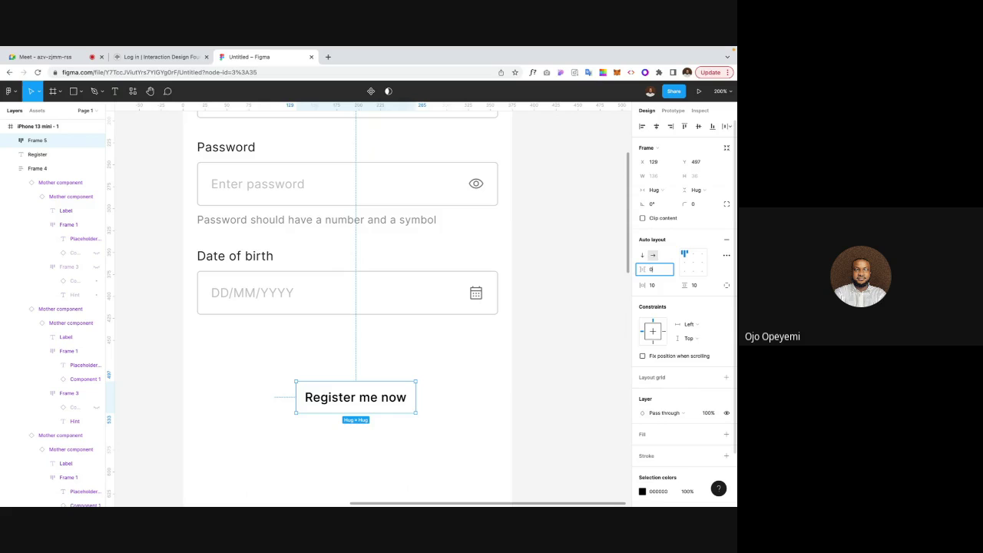
{"action": "left_click", "coordinate": [661, 288]}
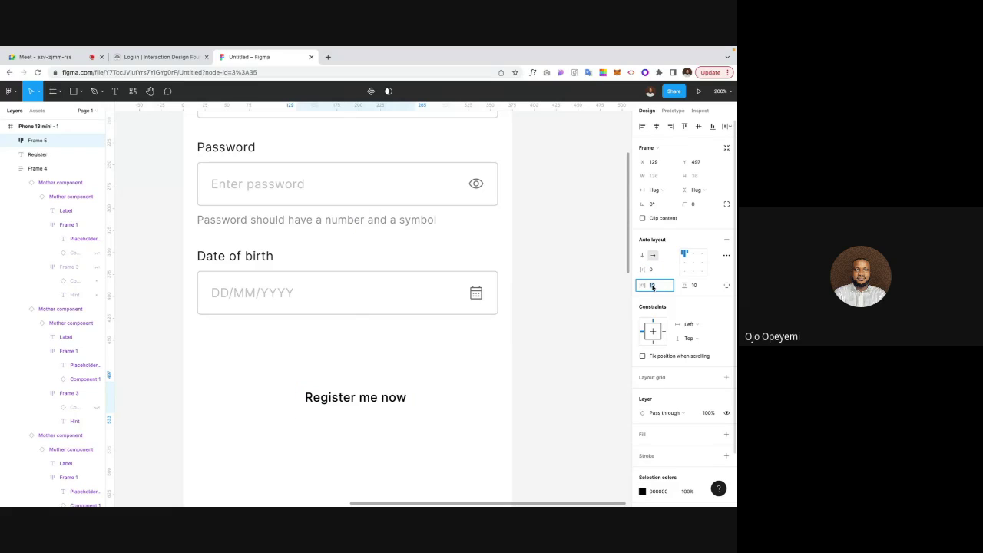
{"action": "type", "text": "16"}
{"action": "key", "text": "Tab"}
{"action": "type", "text": "1"}
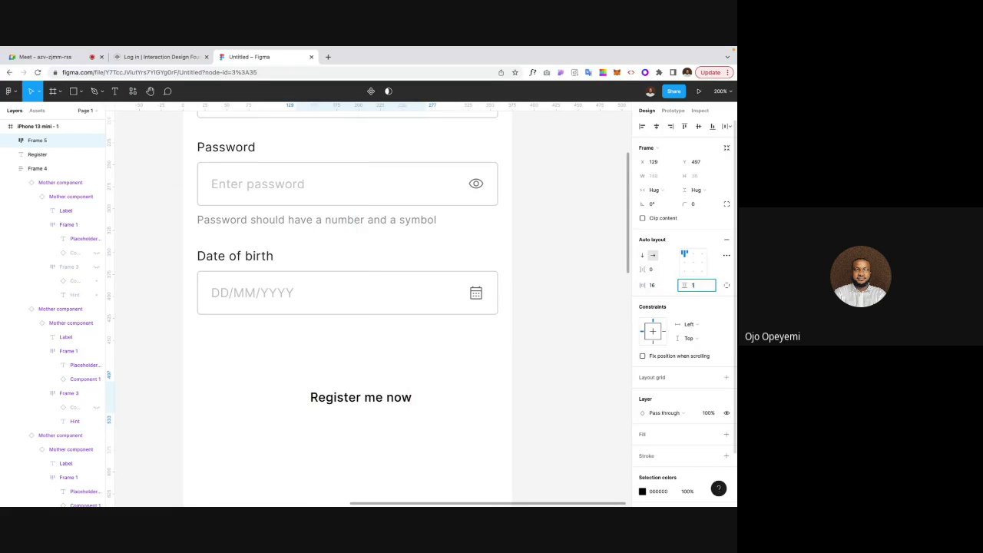
{"action": "key", "text": "Return"}
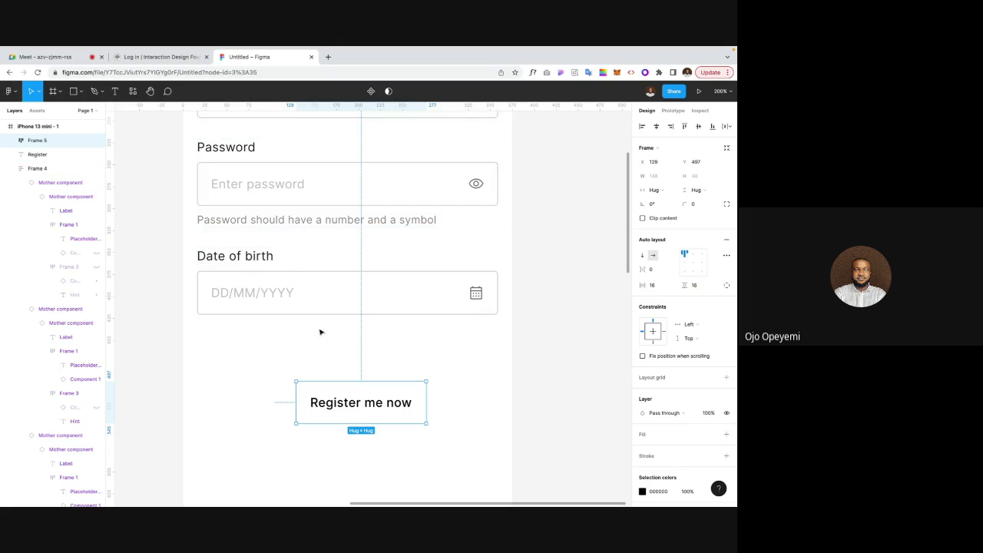
Step: Set the button label's line height to 18
{"action": "double_click", "coordinate": [357, 408]}
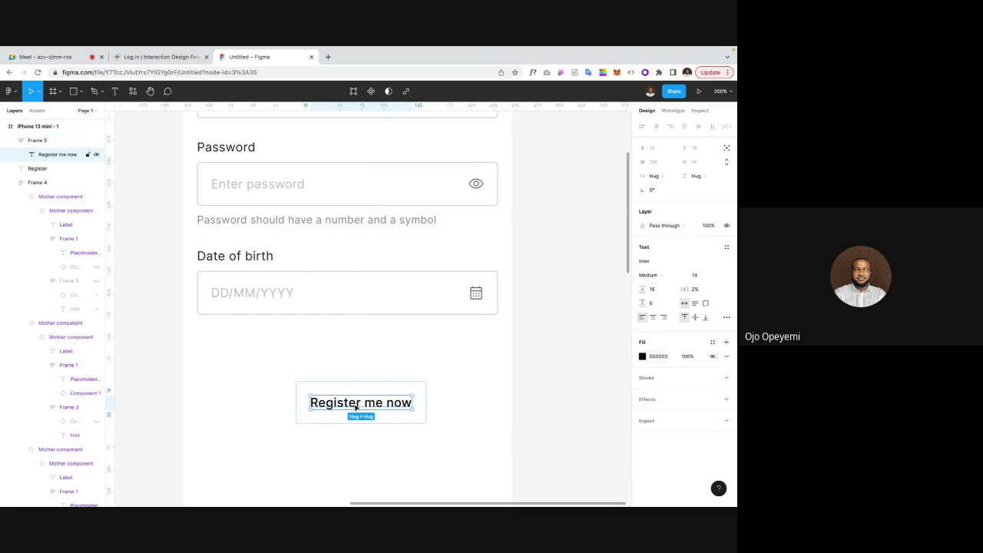
{"action": "left_click", "coordinate": [660, 290]}
{"action": "key", "text": "Up"}
{"action": "key", "text": "Up"}
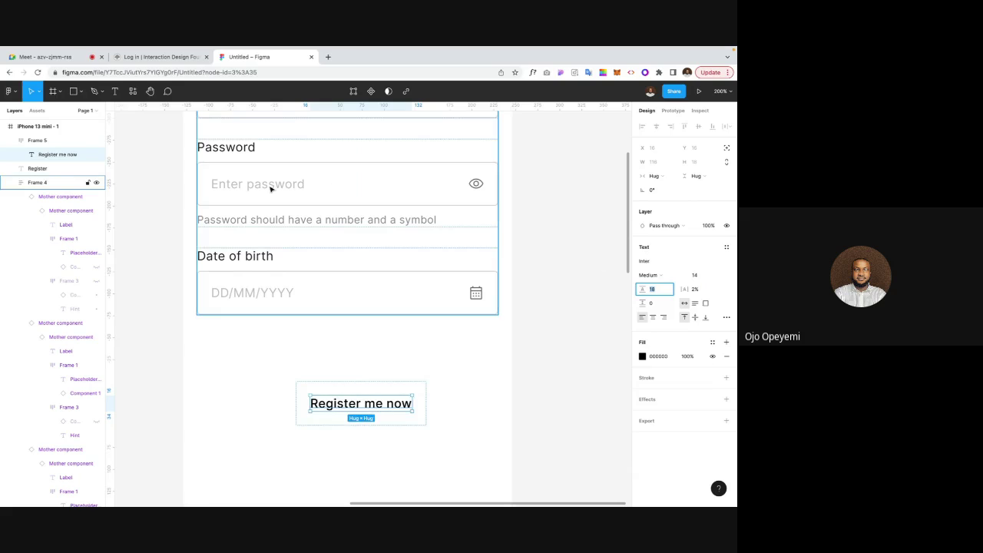
{"action": "scroll", "coordinate": [270, 189], "scroll_direction": "up", "scroll_amount": 3}
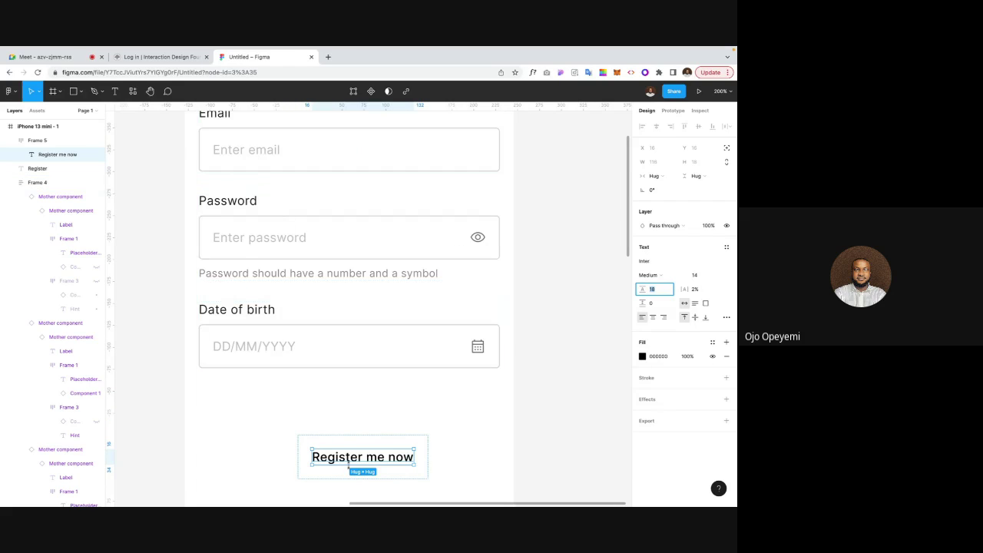
{"action": "scroll", "coordinate": [361, 455], "scroll_direction": "down", "scroll_amount": 4}
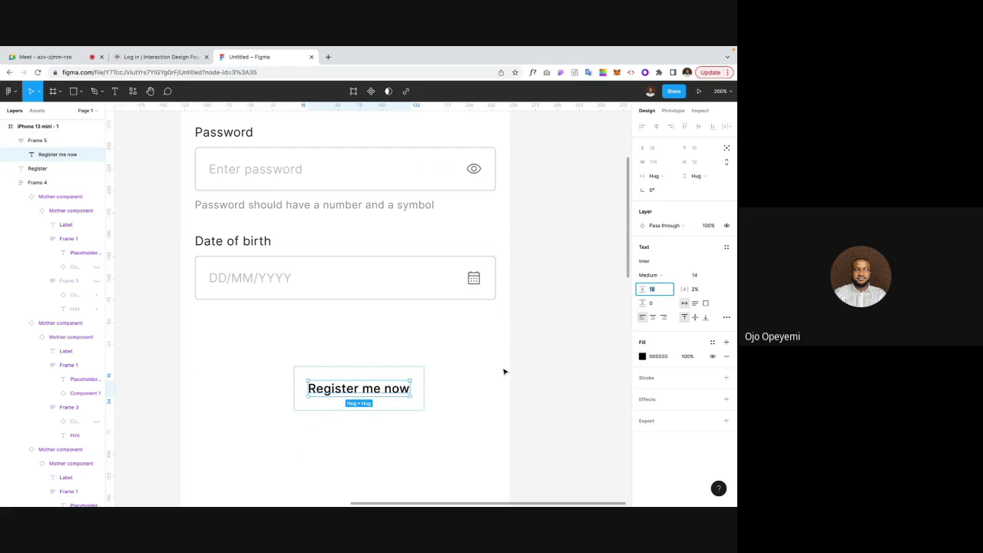
{"action": "key", "text": "Escape"}
Step: Try a blue document colour on the button fill, then undo it
{"action": "left_click", "coordinate": [334, 372]}
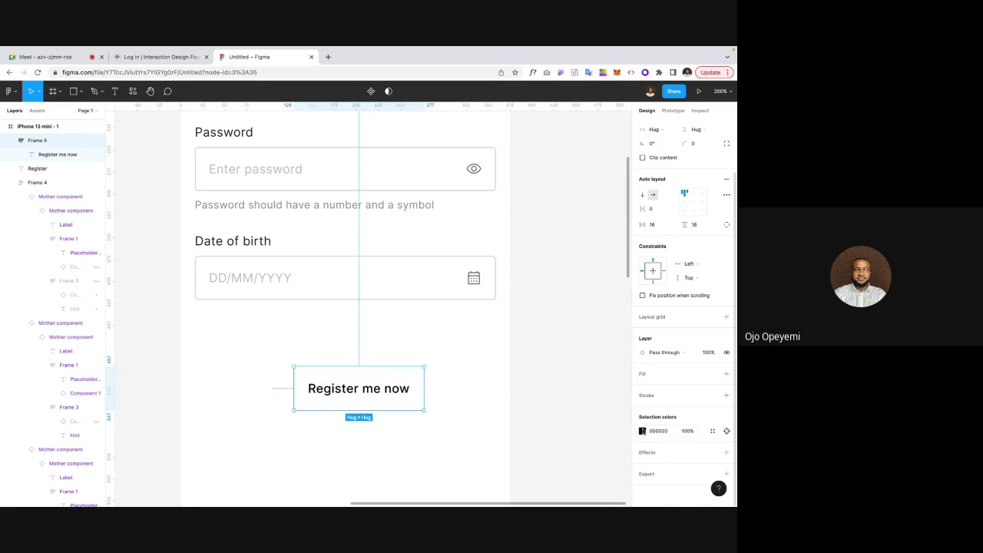
{"action": "left_click", "coordinate": [641, 431]}
{"action": "left_click", "coordinate": [579, 475]}
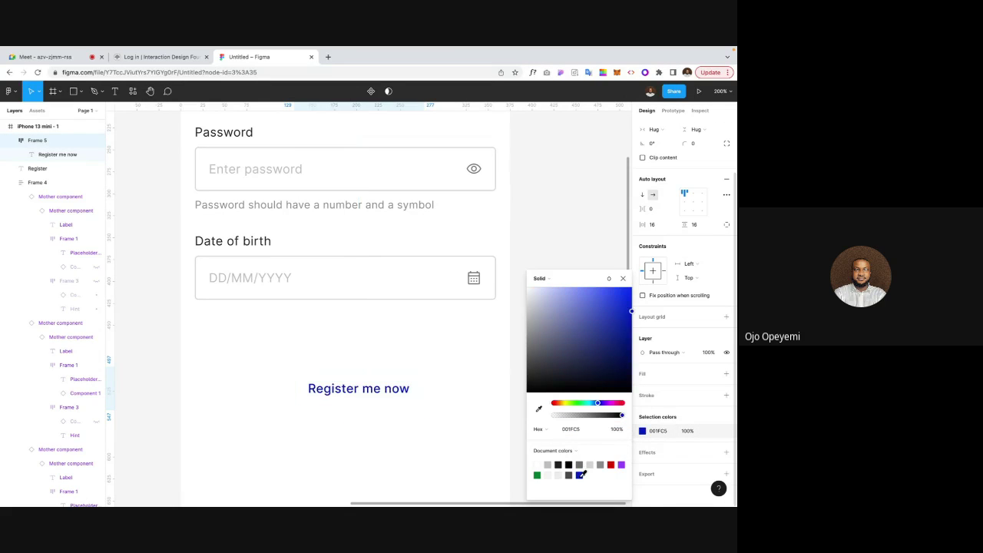
{"action": "key", "text": "ctrl+z"}
{"action": "key", "text": "ctrl+z"}
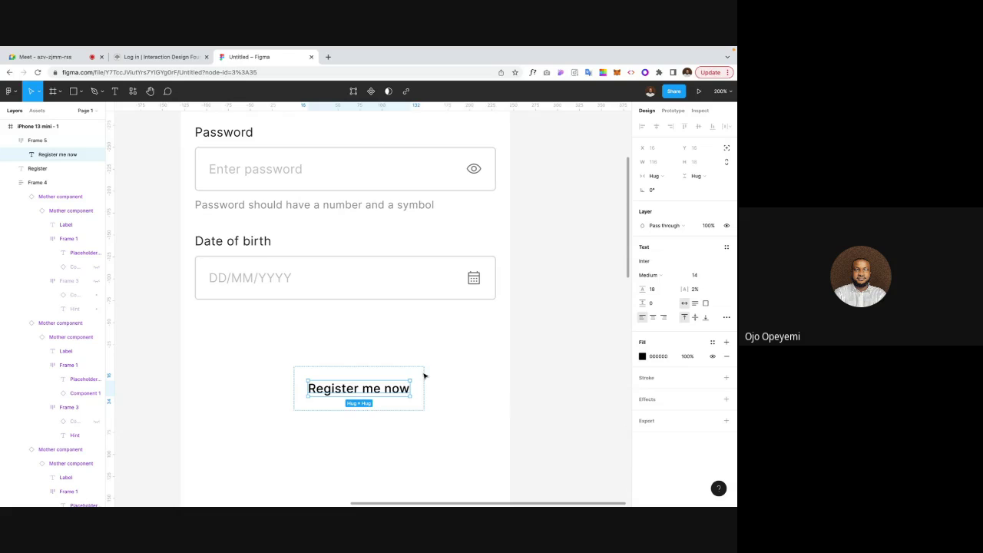
{"action": "left_click", "coordinate": [418, 375]}
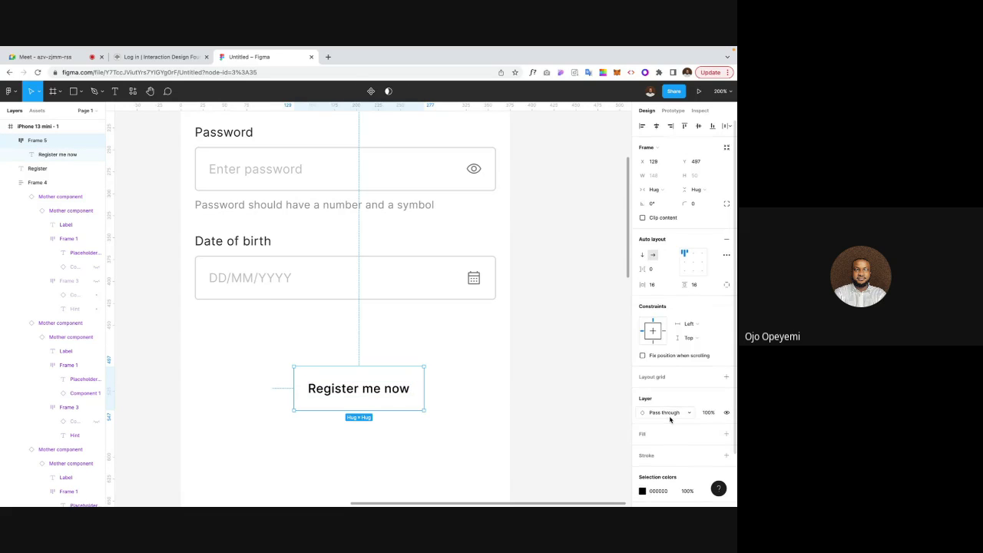
{"action": "scroll", "coordinate": [668, 415], "scroll_direction": "down", "scroll_amount": 1}
Step: Give the button a blue 001FC5 fill and make its label text white FFFFFF
{"action": "left_click", "coordinate": [726, 396]}
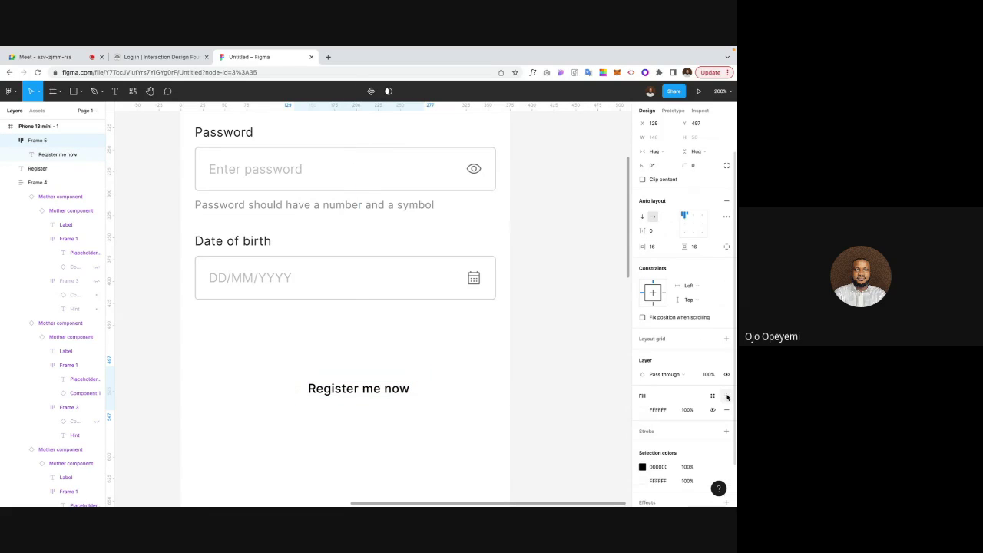
{"action": "left_click", "coordinate": [643, 410]}
{"action": "left_click", "coordinate": [580, 474]}
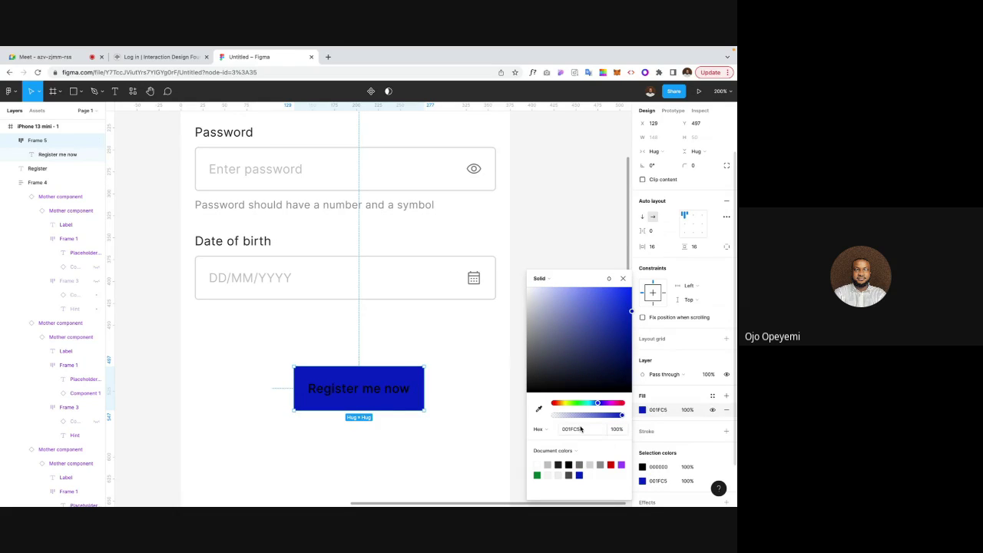
{"action": "left_click", "coordinate": [658, 466]}
{"action": "type", "text": "ffffff"}
{"action": "key", "text": "Return"}
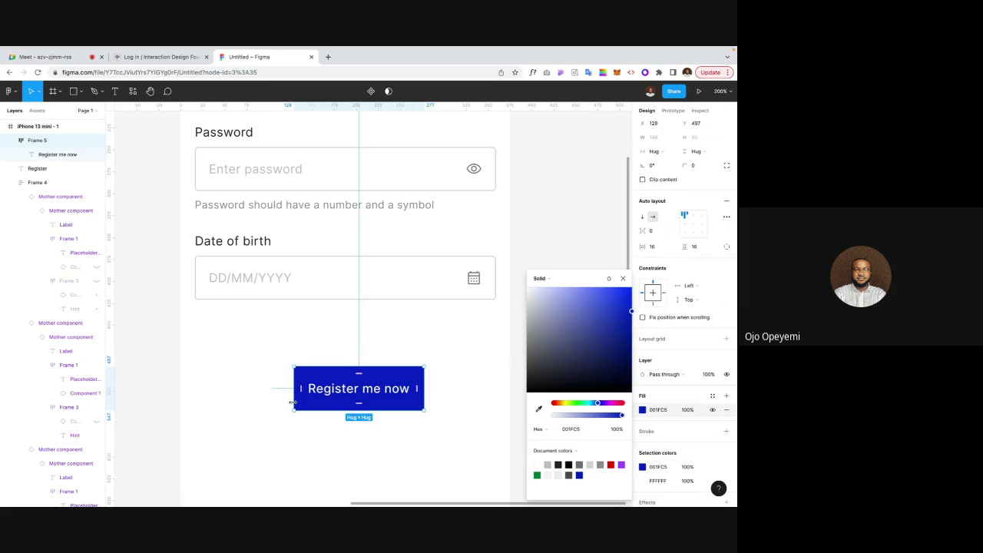
Step: Stretch the button to 343 wide, centre its label, and round its corners to 4
{"action": "left_click_drag", "start_coordinate": [291, 402], "coordinate": [197, 382]}
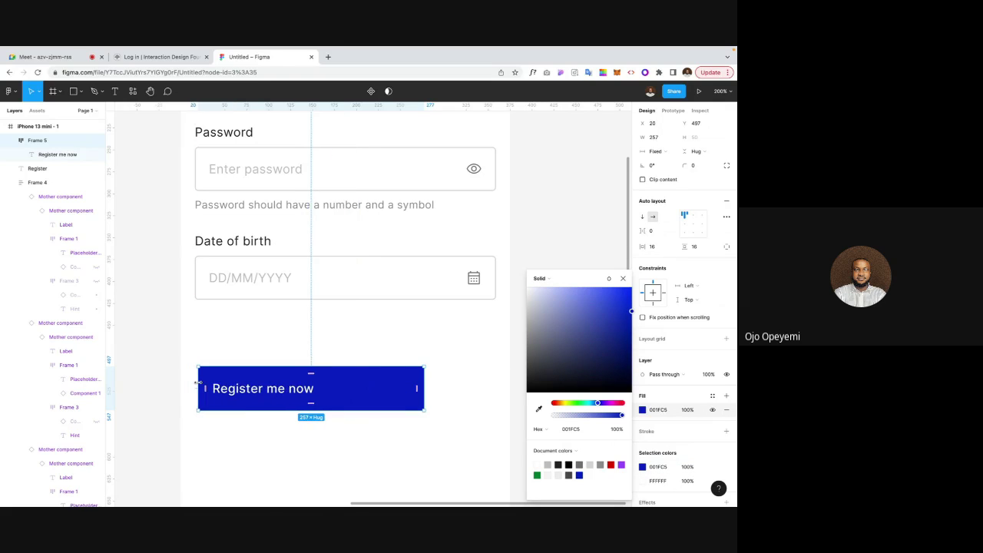
{"action": "double_click", "coordinate": [197, 382]}
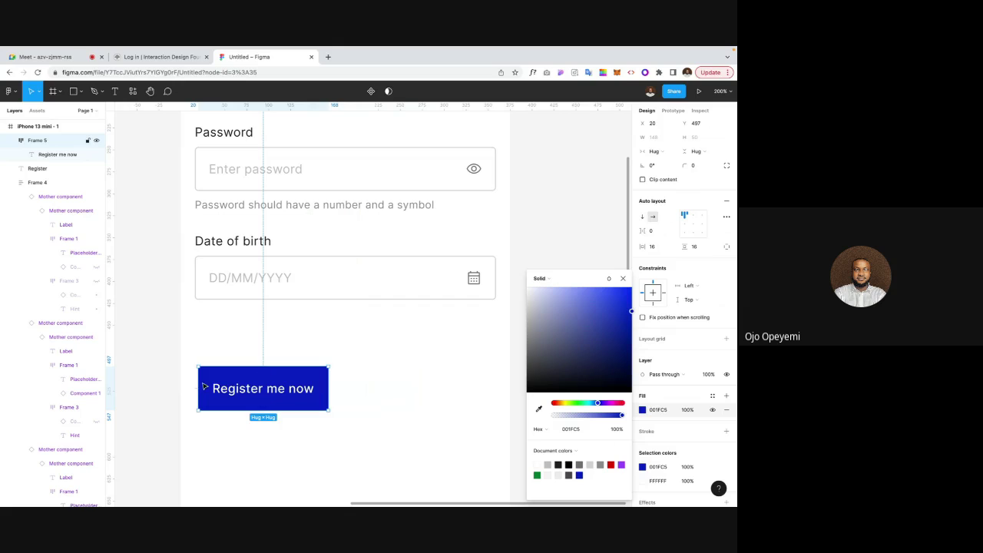
{"action": "left_click_drag", "start_coordinate": [197, 380], "coordinate": [193, 381]}
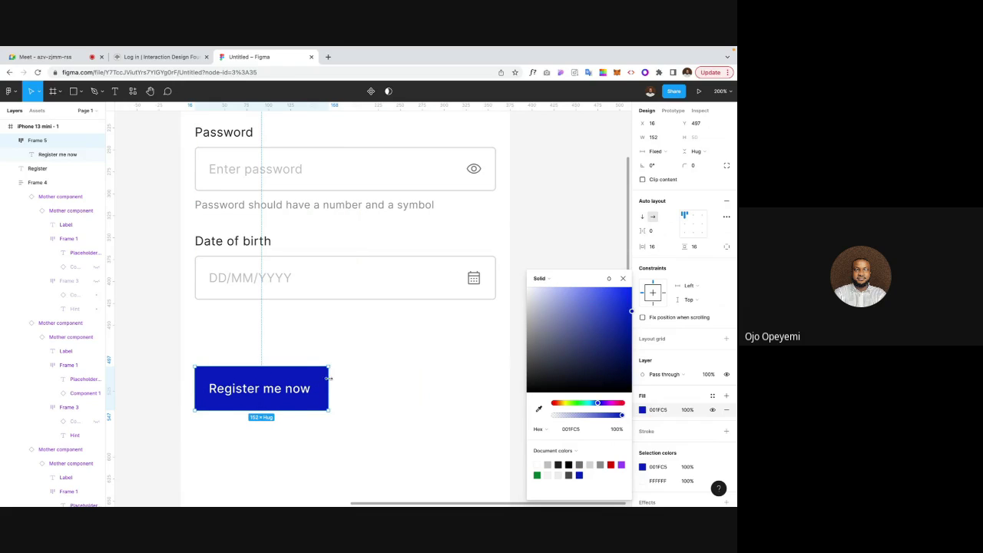
{"action": "left_click_drag", "start_coordinate": [329, 383], "coordinate": [493, 383]}
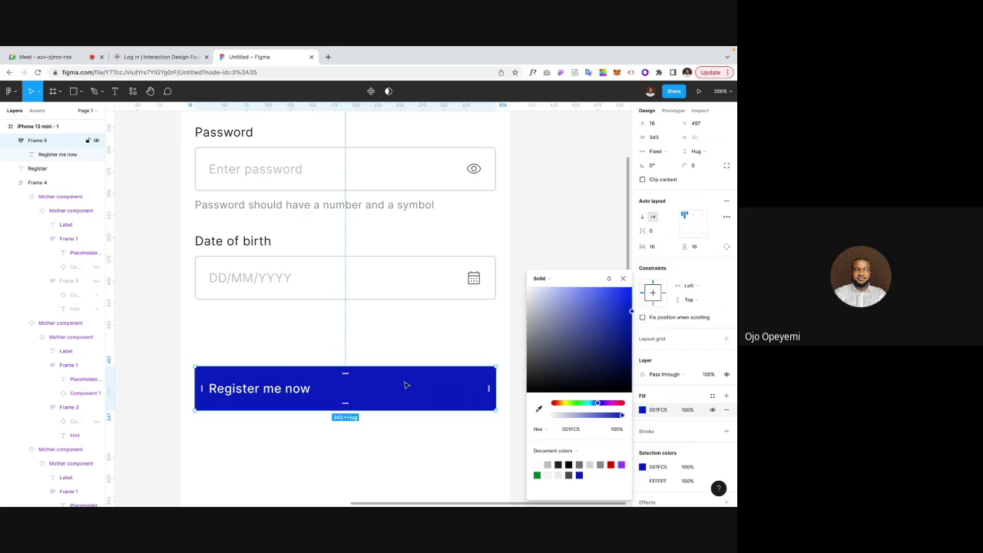
{"action": "left_click", "coordinate": [692, 225]}
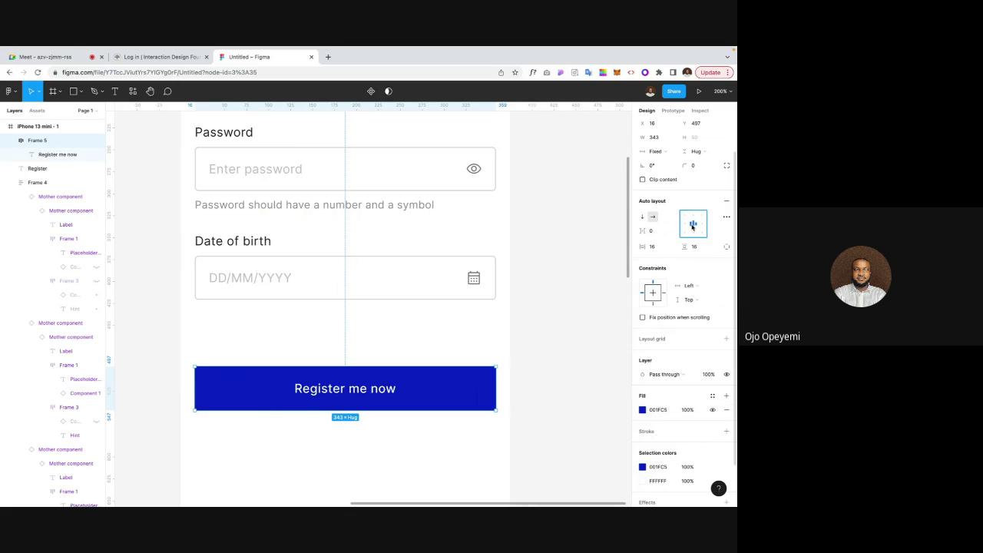
{"action": "left_click", "coordinate": [695, 167]}
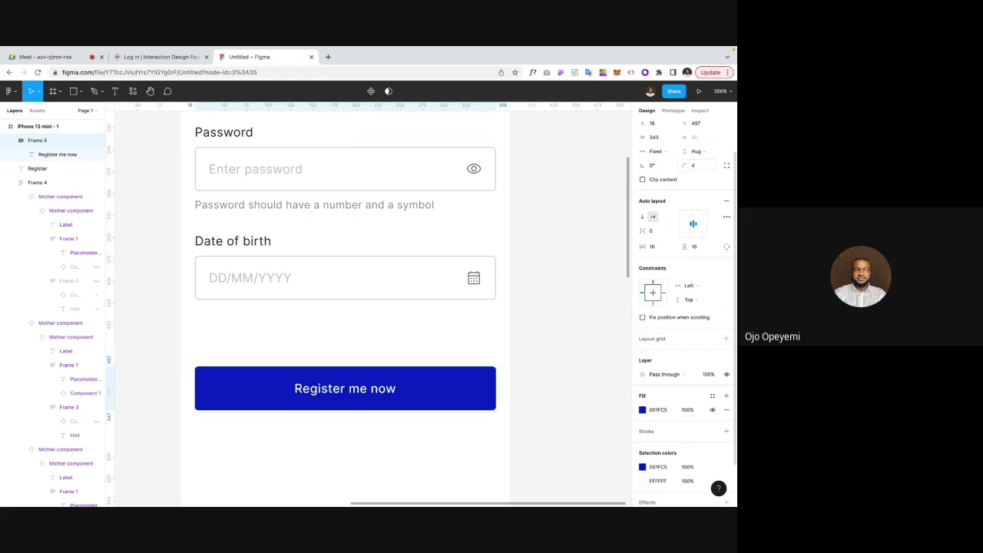
{"action": "left_click", "coordinate": [575, 292]}
{"action": "key", "text": "shift+0"}
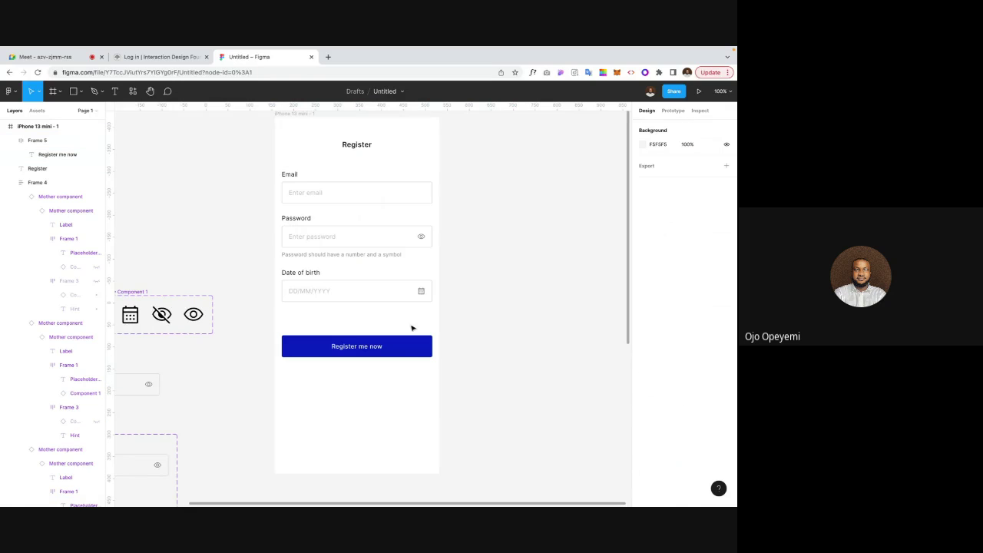
Step: Wrap the form fields and button in auto layout with 40 spacing
{"action": "left_click", "coordinate": [371, 351]}
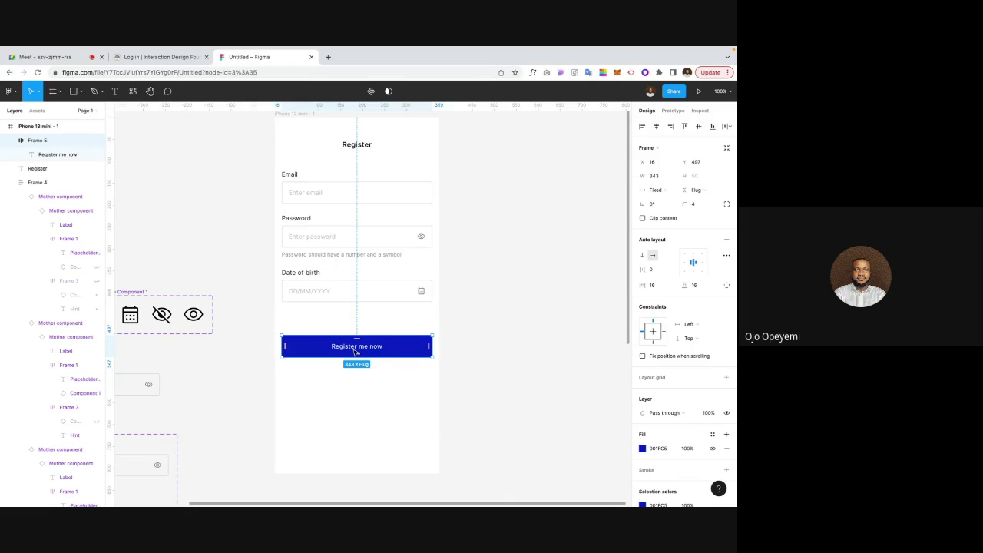
{"action": "left_click_drag", "start_coordinate": [356, 352], "coordinate": [355, 341]}
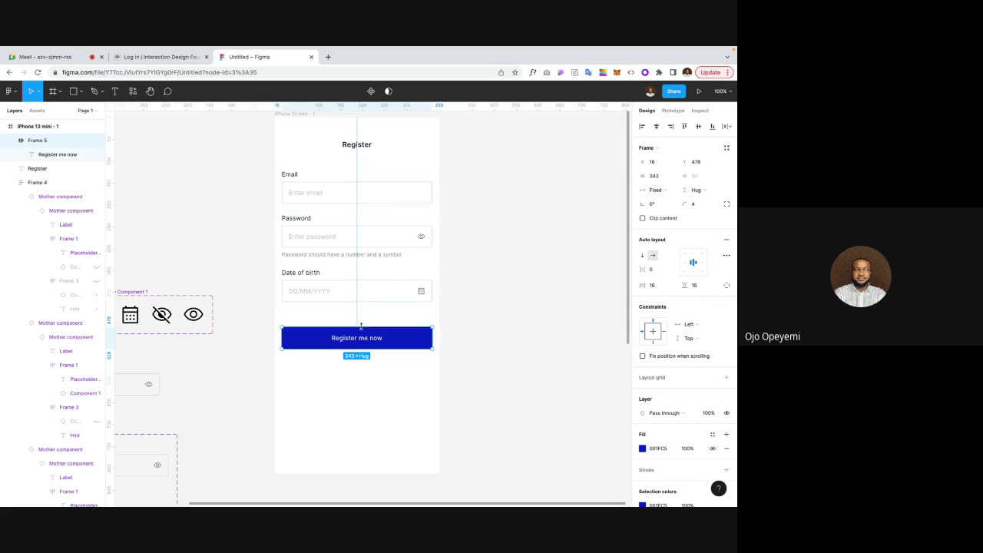
{"action": "left_click", "coordinate": [368, 289], "text": "shift"}
{"action": "key", "text": "shift+a"}
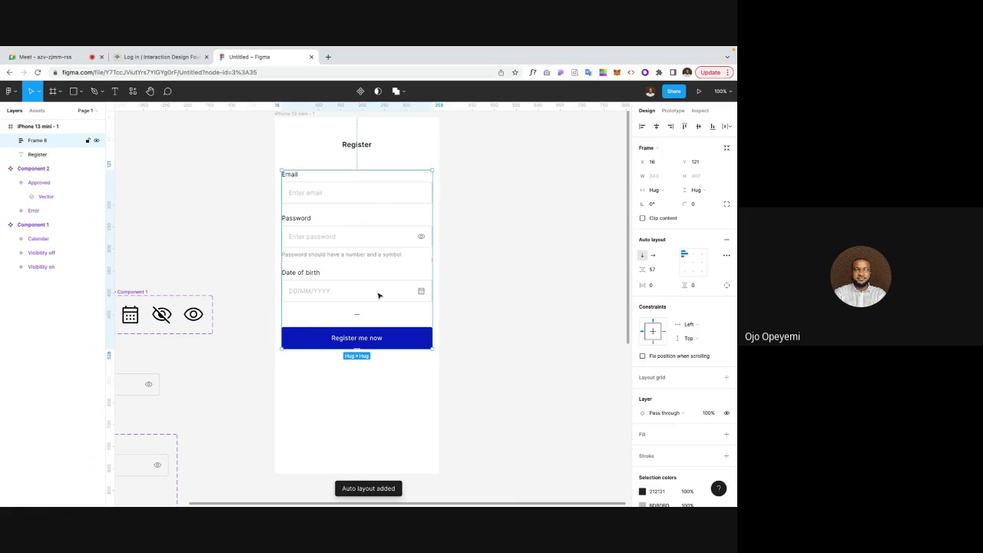
{"action": "left_click", "coordinate": [657, 269]}
{"action": "type", "text": "40"}
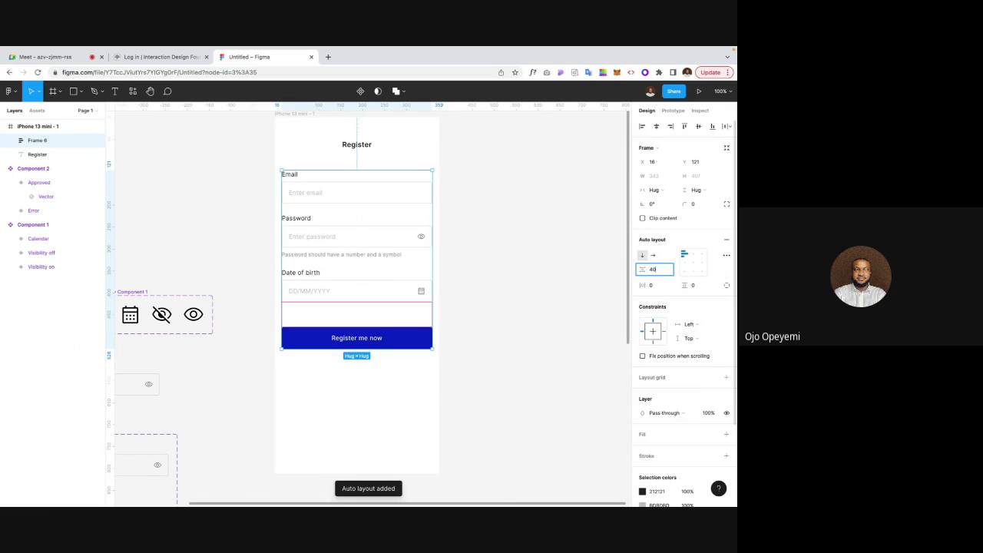
{"action": "key", "text": "Return"}
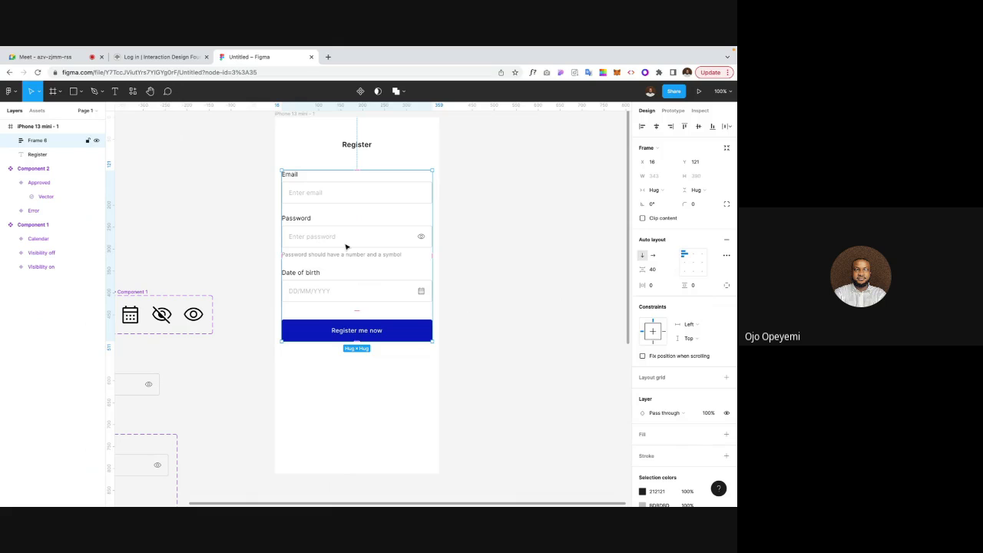
Step: Change the Register me now button fill to greyish 9FA4C1
{"action": "left_click", "coordinate": [316, 331]}
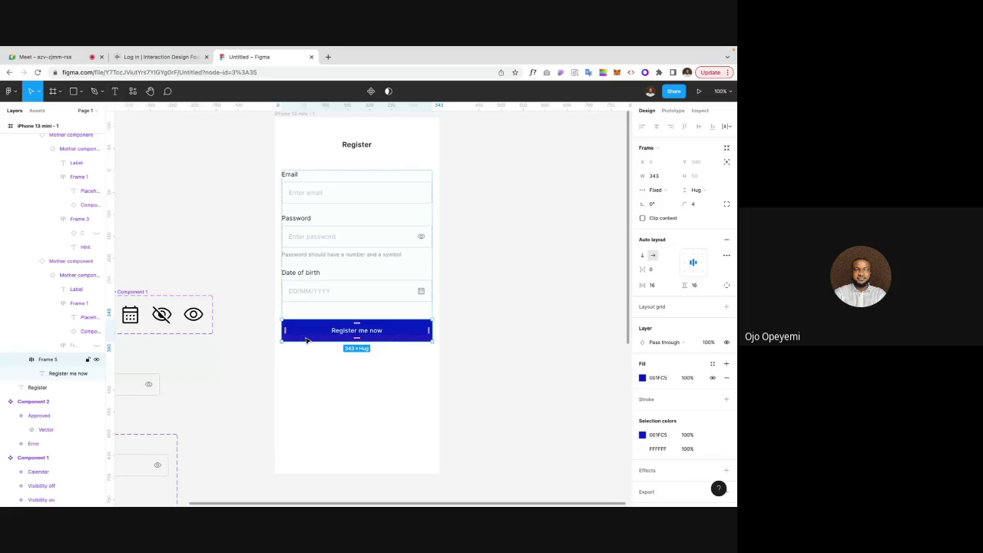
{"action": "left_click", "coordinate": [641, 378]}
{"action": "left_click", "coordinate": [544, 314]}
{"action": "left_click_drag", "start_coordinate": [544, 313], "coordinate": [546, 314]}
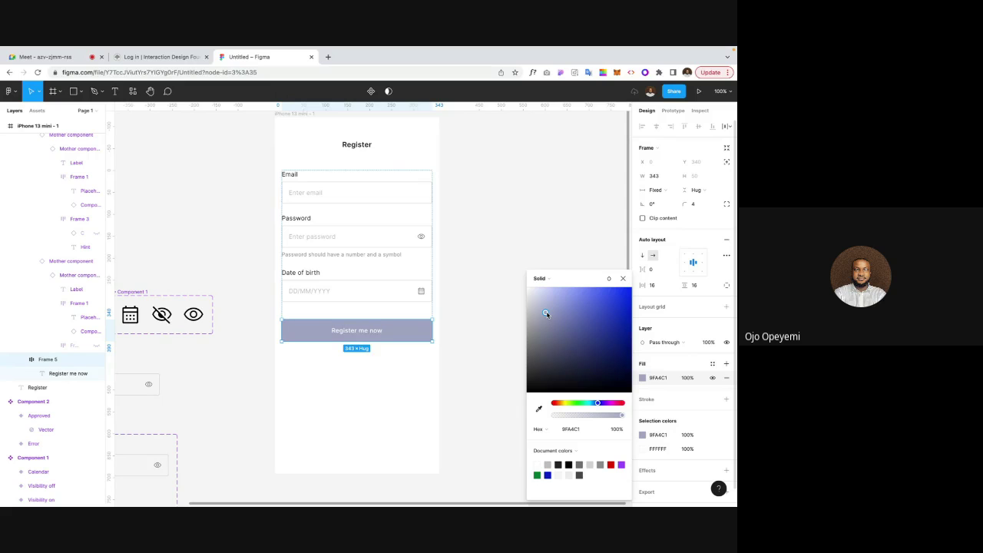
{"action": "left_click", "coordinate": [623, 278]}
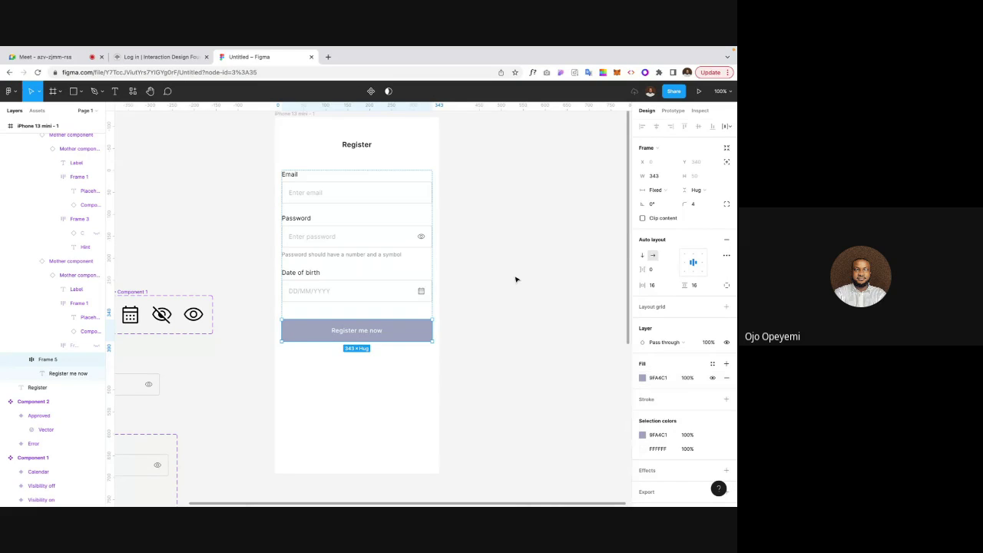
{"action": "left_click", "coordinate": [515, 278]}
{"action": "key", "text": "minus"}
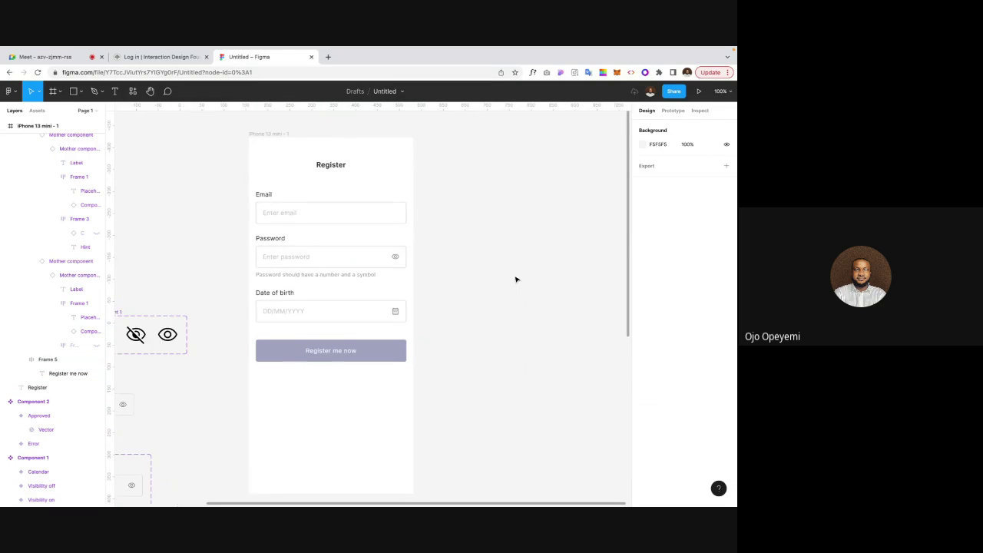
Step: Duplicate the iPhone screen frame beside the original as iPhone 13 mini - 2
{"action": "left_click", "coordinate": [345, 208]}
{"action": "key", "text": "shift+a"}
{"action": "left_click", "coordinate": [441, 198]}
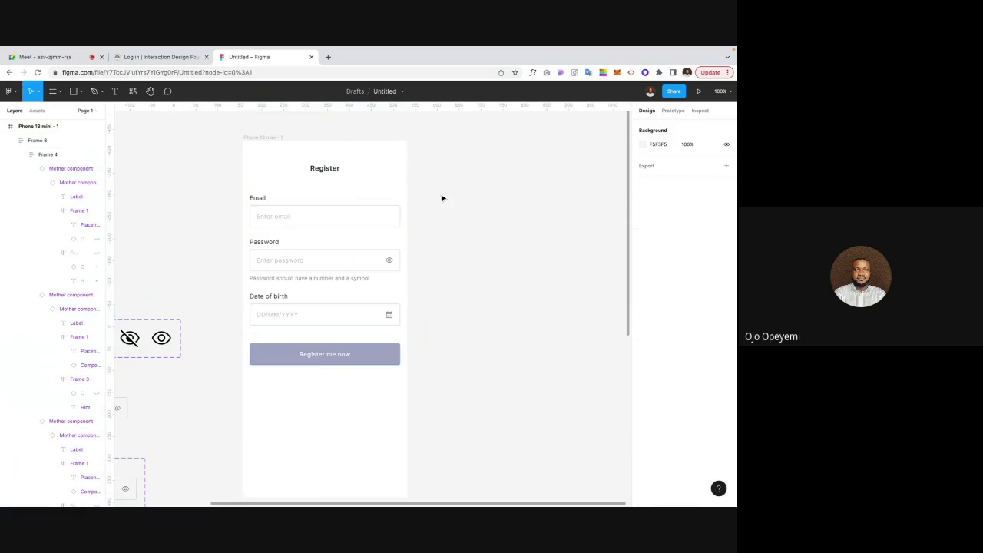
{"action": "scroll", "coordinate": [442, 198], "scroll_direction": "down", "scroll_amount": 1}
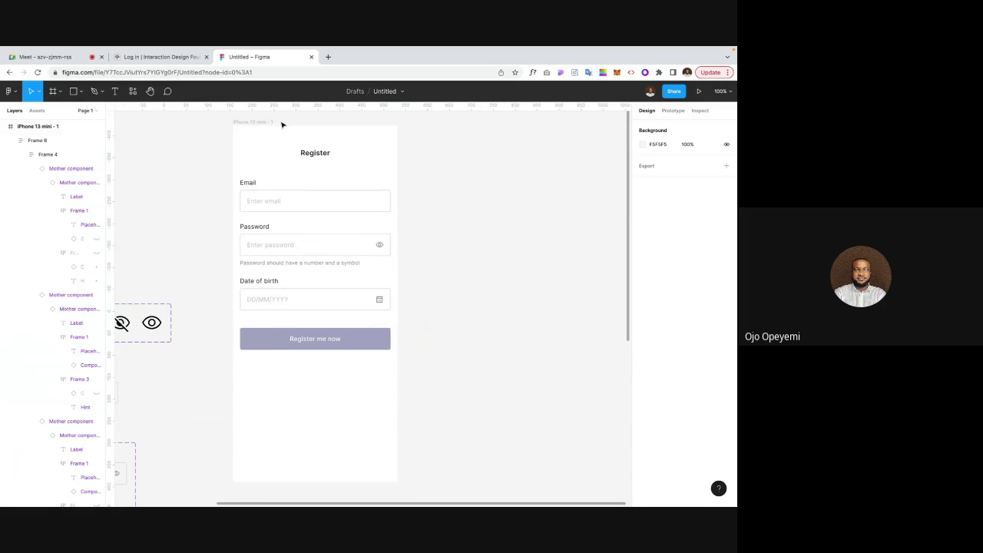
{"action": "left_click", "coordinate": [256, 123]}
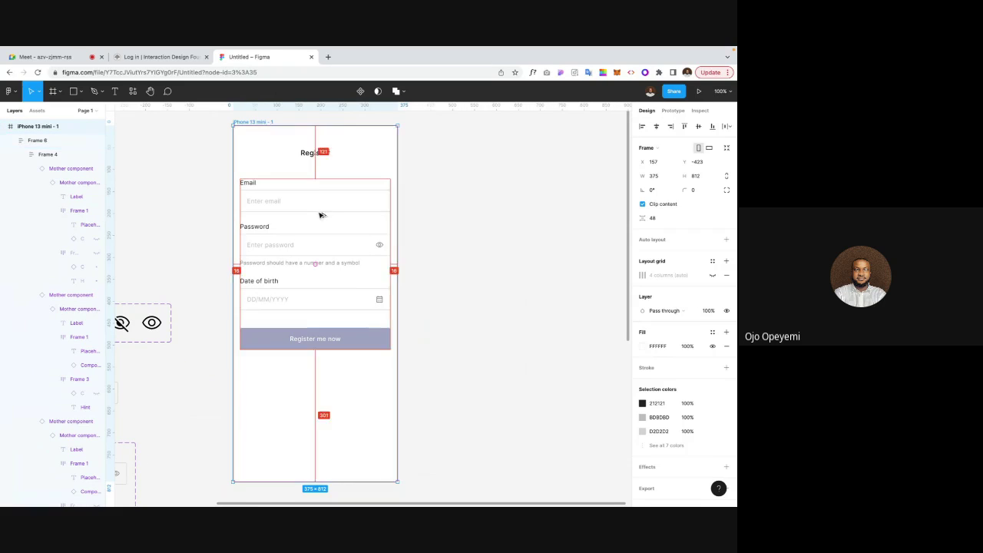
{"action": "left_click_drag", "start_coordinate": [323, 213], "coordinate": [520, 215]}
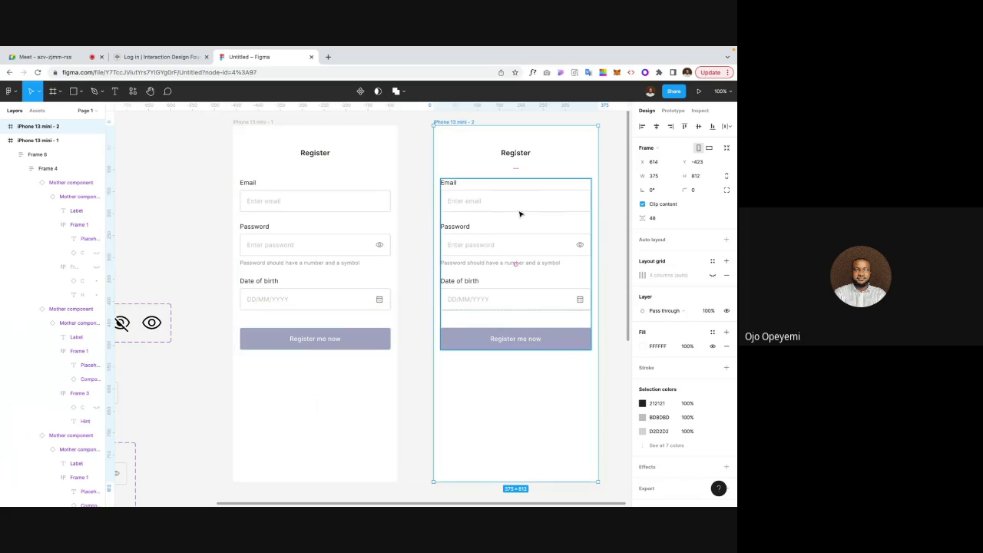
Step: Switch the copied screen's Email field to its Success state
{"action": "double_click", "coordinate": [497, 208]}
{"action": "double_click", "coordinate": [497, 209]}
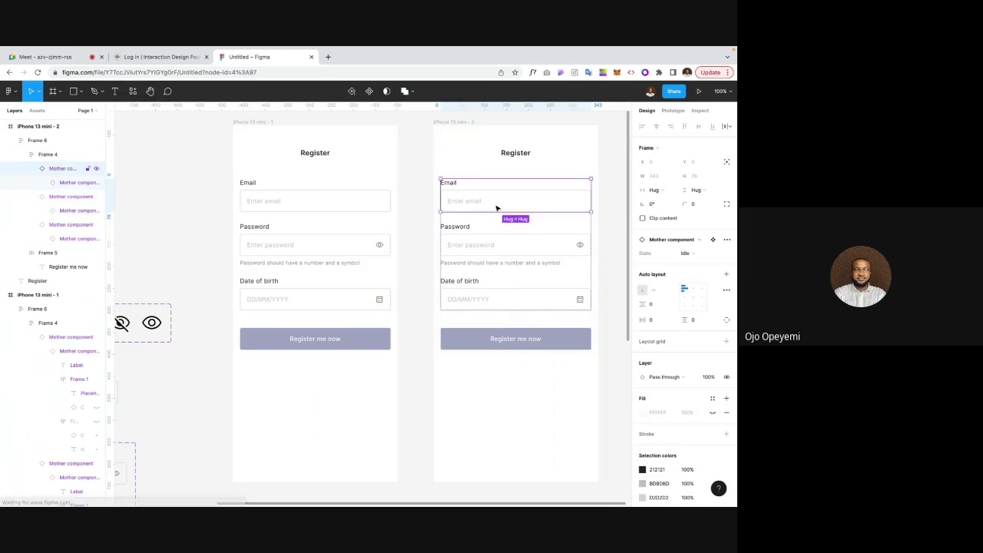
{"action": "scroll", "coordinate": [496, 208], "scroll_direction": "right", "scroll_amount": 4}
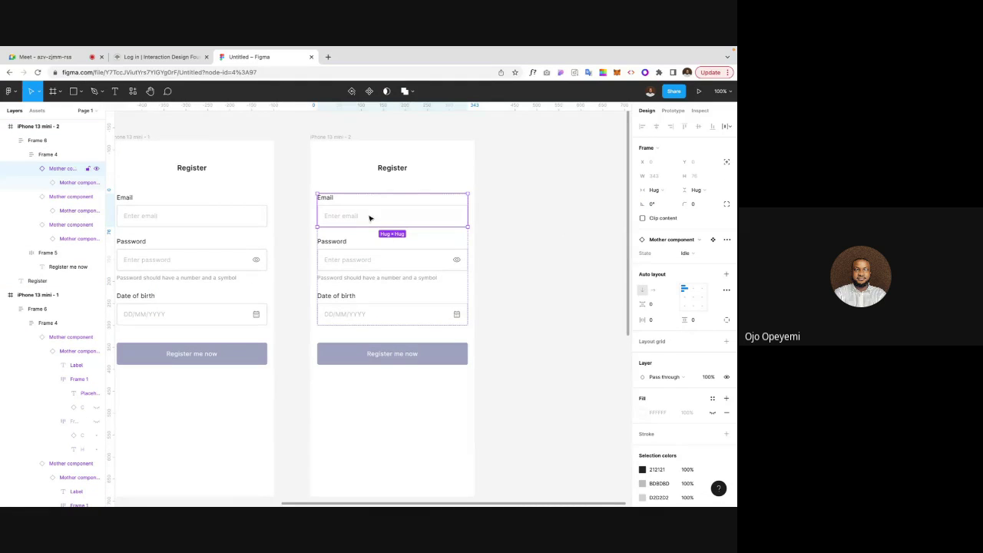
{"action": "left_click", "coordinate": [296, 218]}
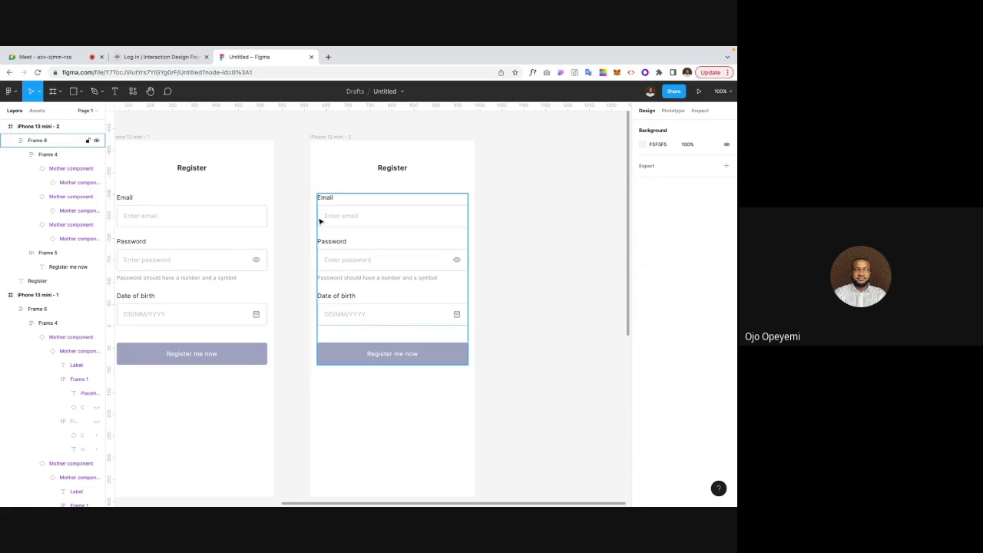
{"action": "left_click", "coordinate": [350, 216]}
{"action": "left_click", "coordinate": [349, 216]}
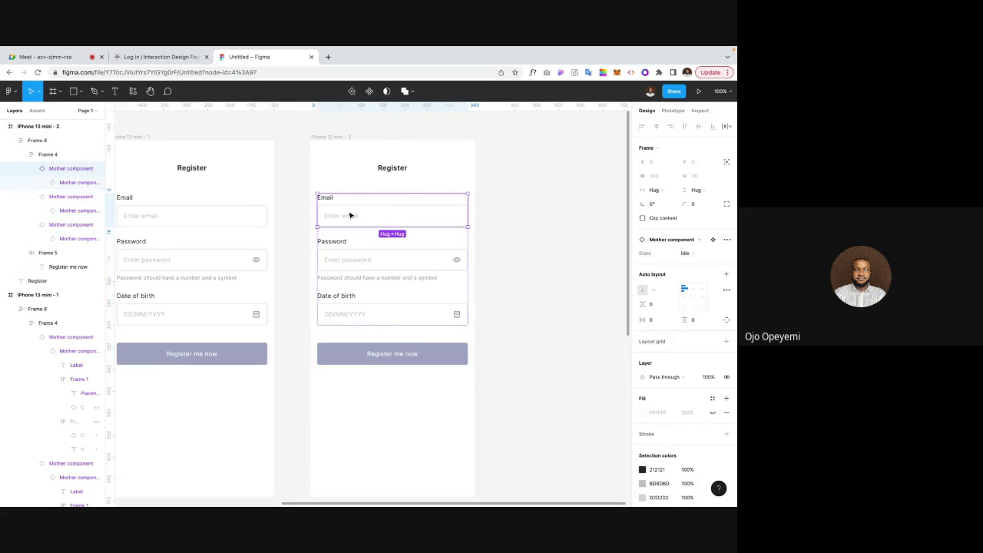
{"action": "left_click", "coordinate": [683, 252]}
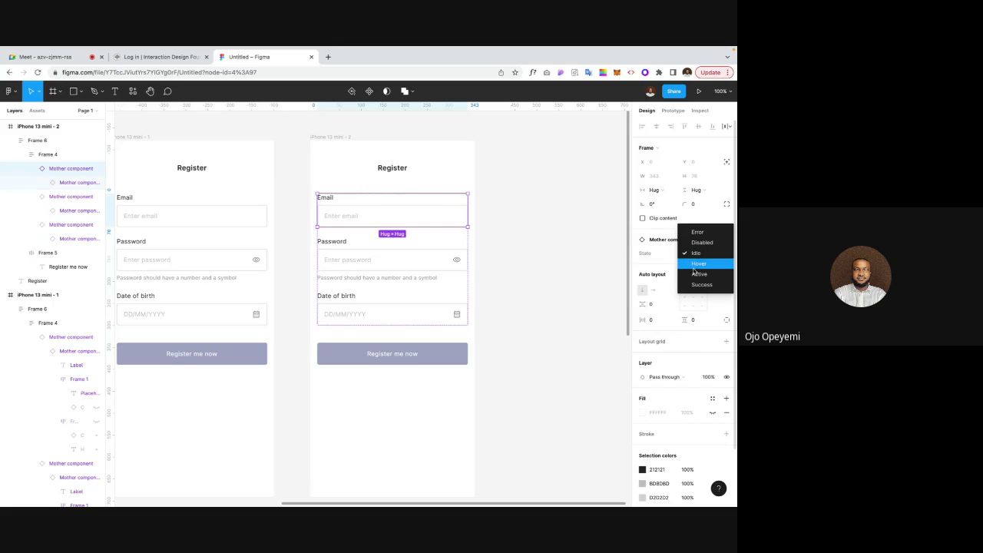
{"action": "left_click", "coordinate": [698, 284]}
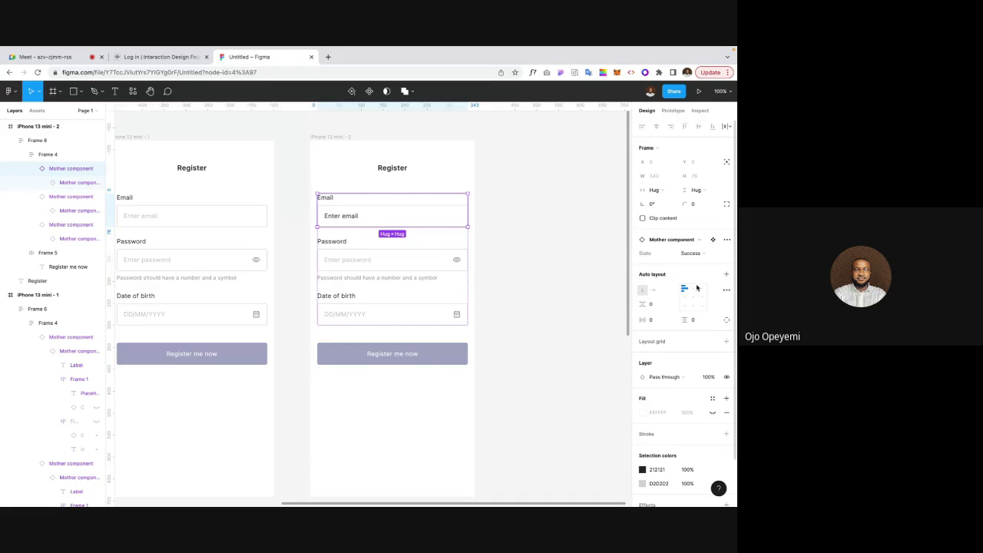
{"action": "left_click", "coordinate": [496, 248]}
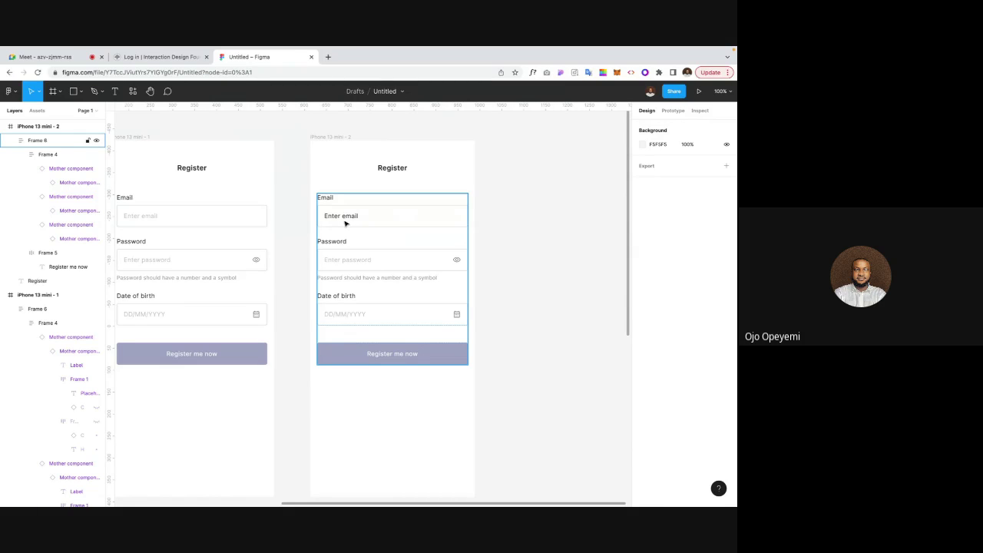
Step: Replace the Enter email placeholder with a sample email address
{"action": "left_click", "coordinate": [345, 222]}
{"action": "double_click", "coordinate": [344, 222]}
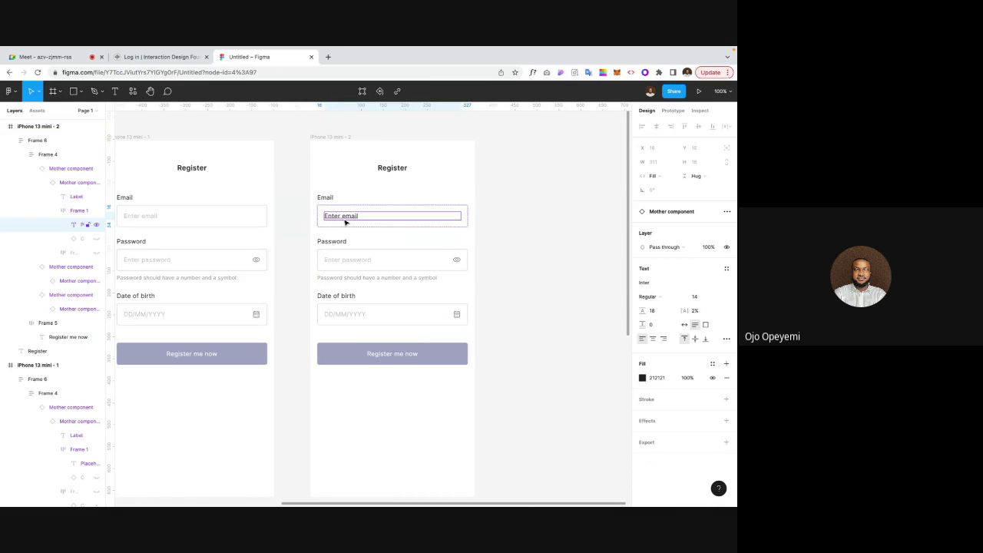
{"action": "double_click", "coordinate": [343, 219]}
{"action": "type", "text": "Name"}
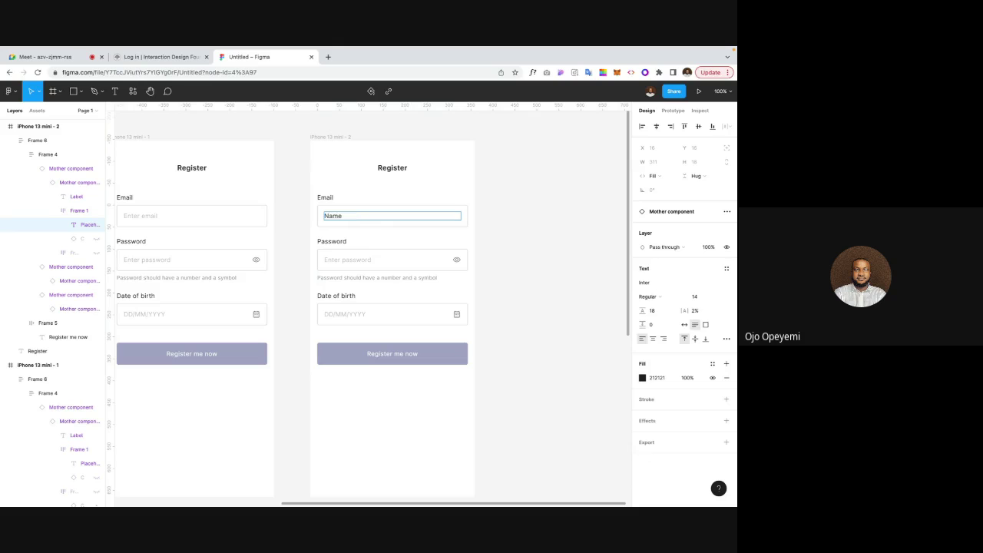
{"action": "key", "text": "BackSpace"}
{"action": "key", "text": "BackSpace"}
{"action": "key", "text": "BackSpace"}
{"action": "type", "text": "name@email.co"}
{"action": "key", "text": "Escape"}
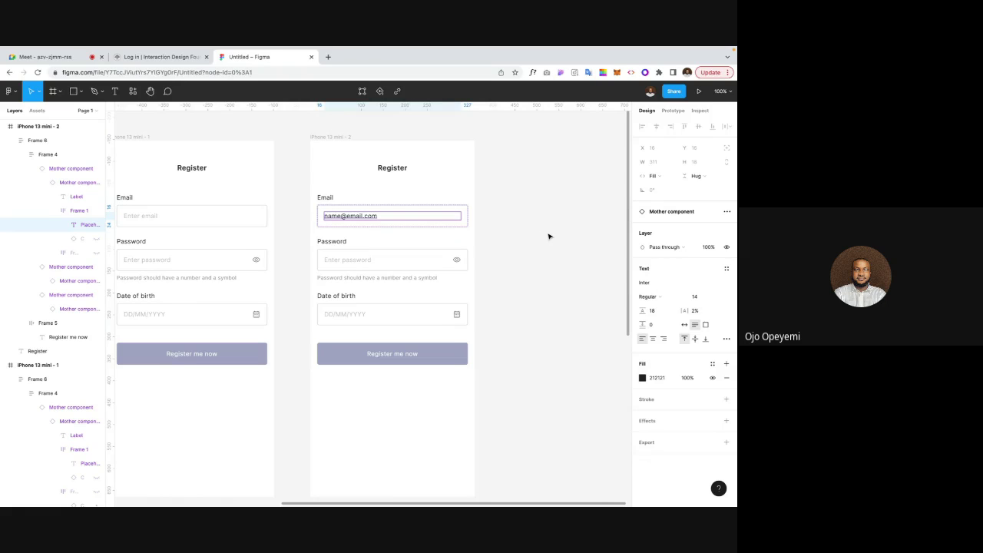
{"action": "left_click", "coordinate": [549, 237]}
{"action": "double_click", "coordinate": [341, 249]}
{"action": "double_click", "coordinate": [341, 249]}
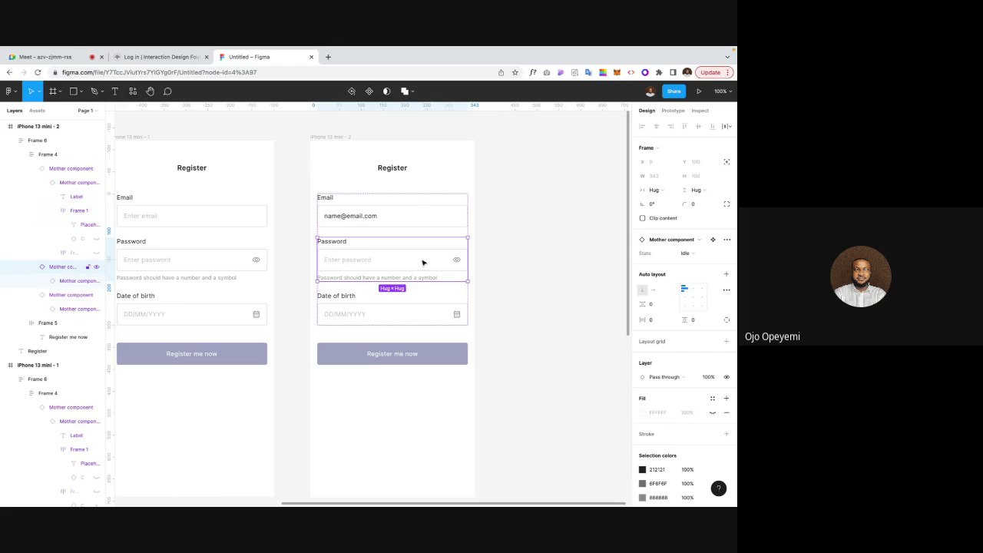
Step: Set the Password field to Error and replace its placeholder with XXXXXXX
{"action": "left_click", "coordinate": [696, 256]}
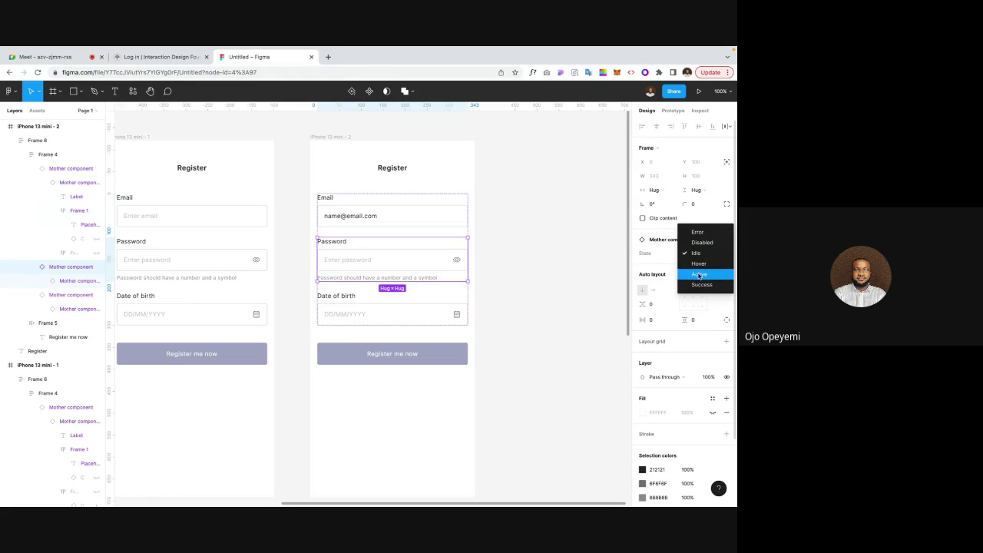
{"action": "left_click", "coordinate": [697, 233]}
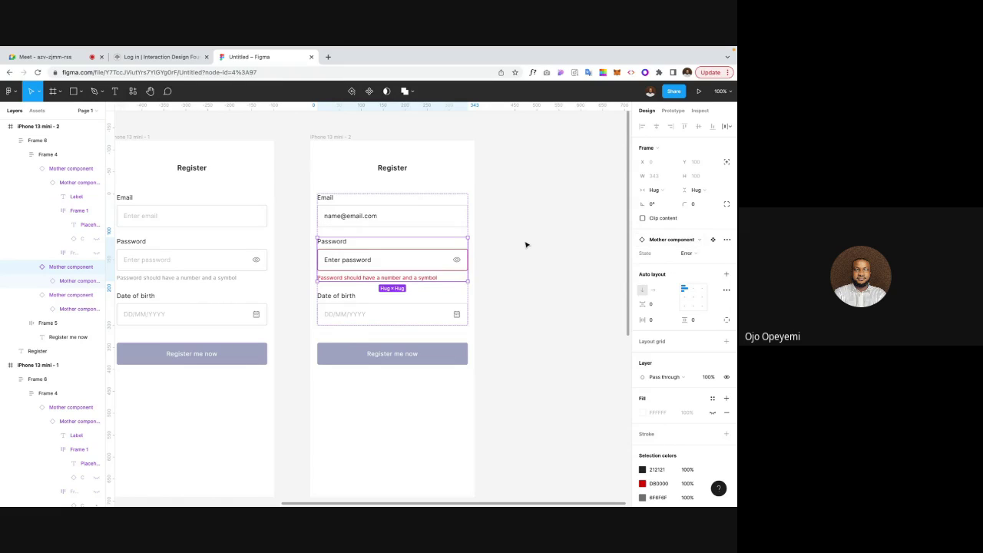
{"action": "double_click", "coordinate": [343, 261]}
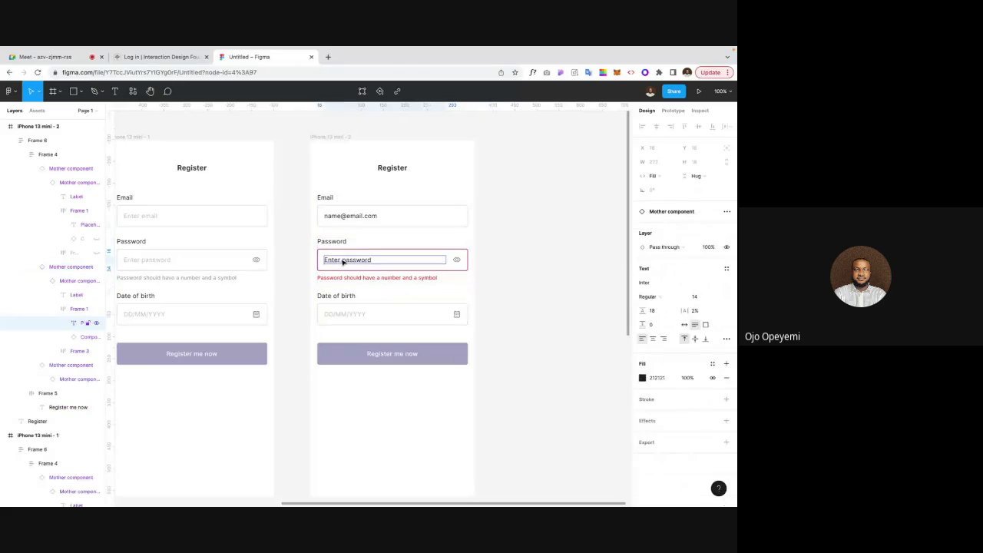
{"action": "double_click", "coordinate": [343, 262]}
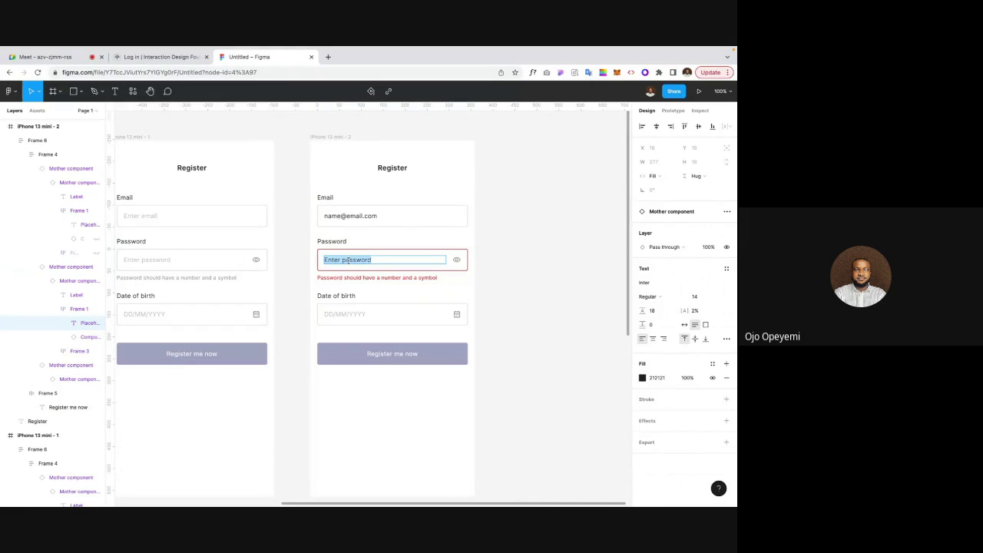
{"action": "type", "text": "XXXXXXX"}
Step: Change the Password field's eye icon to the Visibility off variant
{"action": "left_click", "coordinate": [456, 260]}
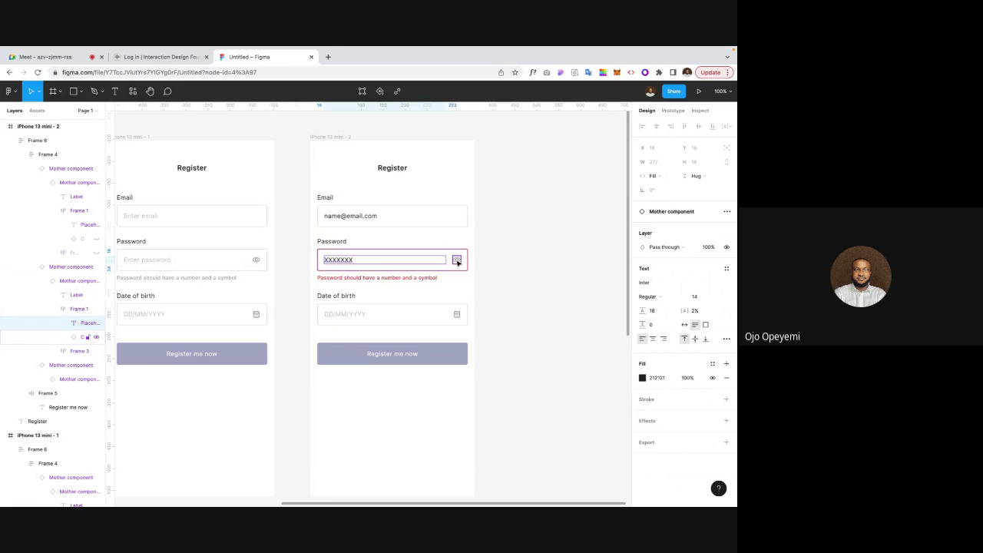
{"action": "left_click", "coordinate": [691, 241]}
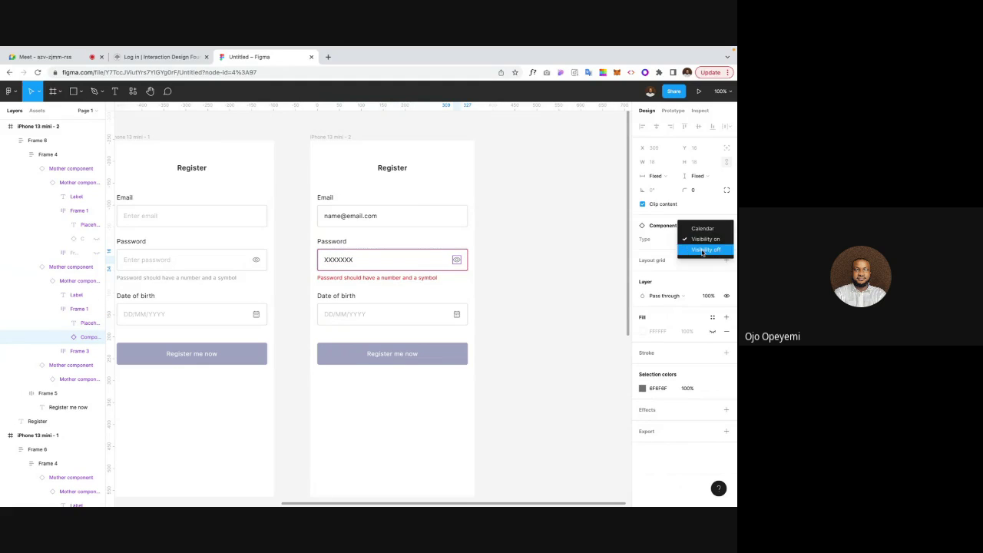
{"action": "left_click", "coordinate": [695, 248]}
{"action": "left_click", "coordinate": [487, 269]}
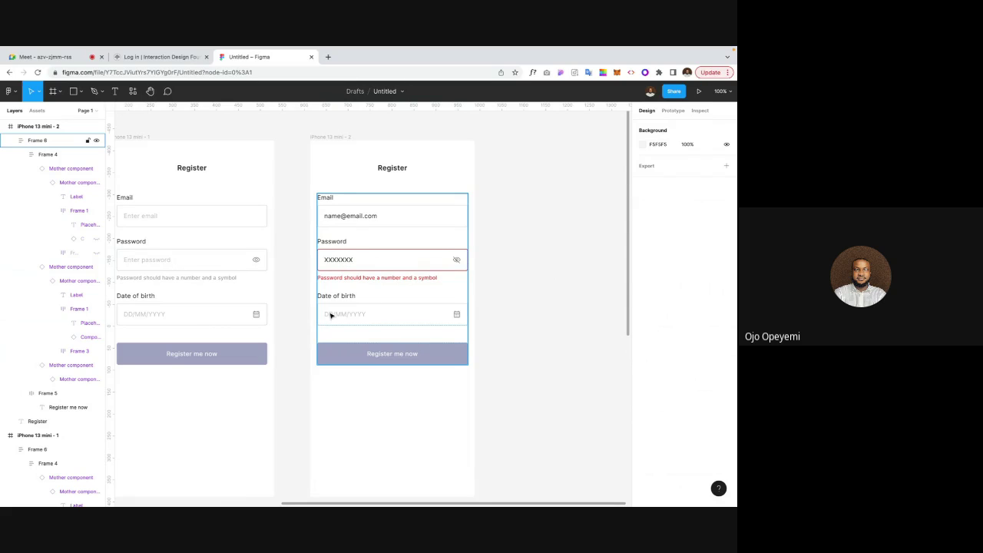
{"action": "left_click", "coordinate": [341, 296]}
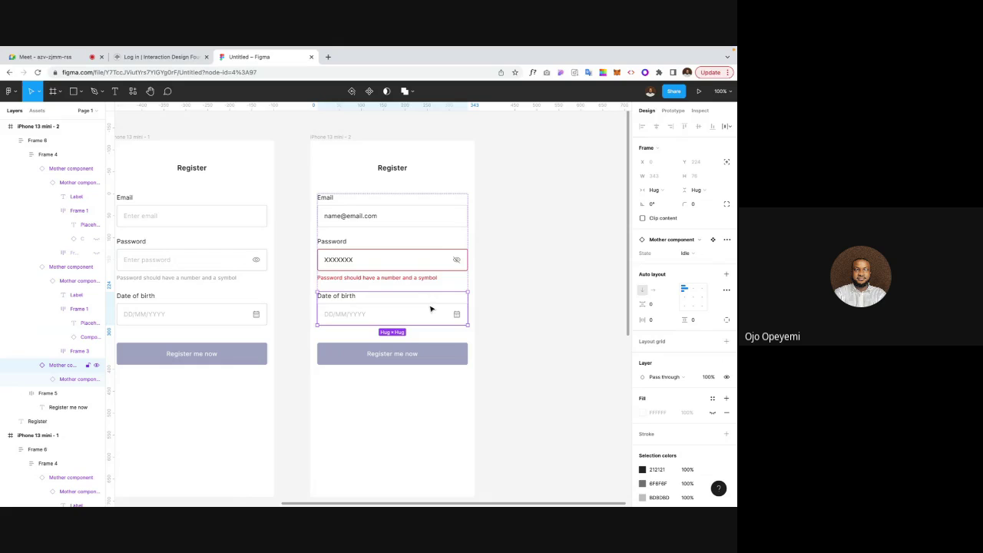
Step: Set the Date of birth field to Success and show the error icon before the password hint
{"action": "left_click", "coordinate": [689, 253]}
{"action": "left_click", "coordinate": [699, 285]}
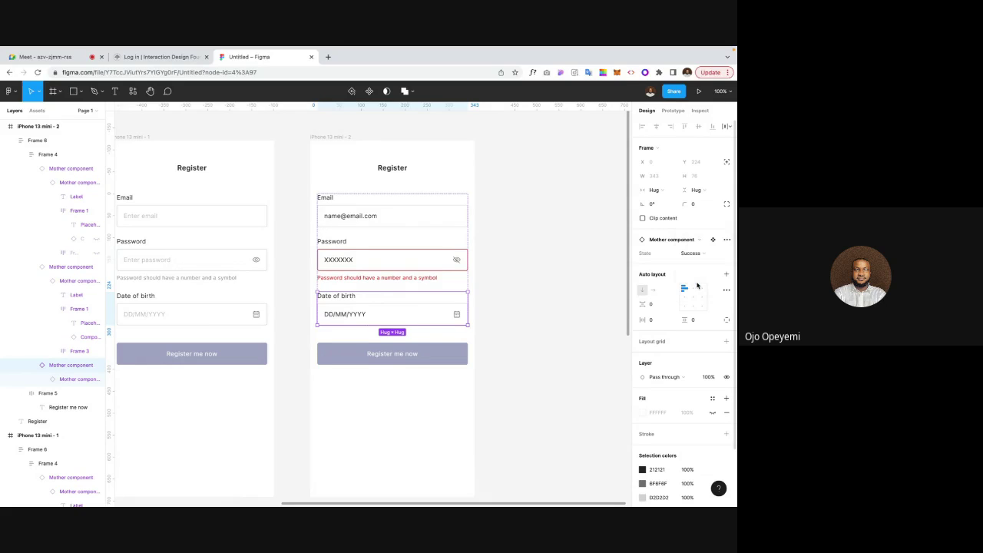
{"action": "left_click", "coordinate": [380, 279]}
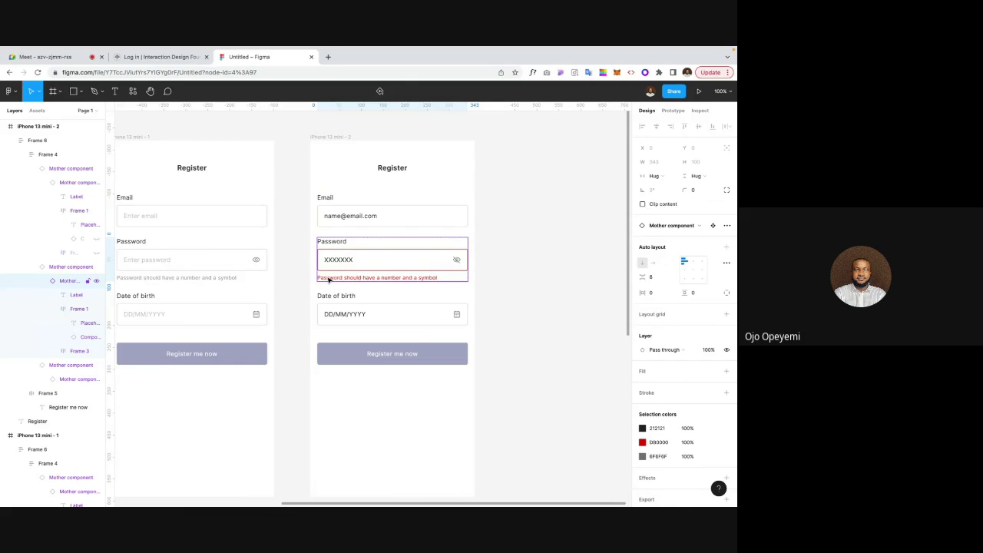
{"action": "left_click", "coordinate": [54, 352]}
{"action": "left_click", "coordinate": [96, 365]}
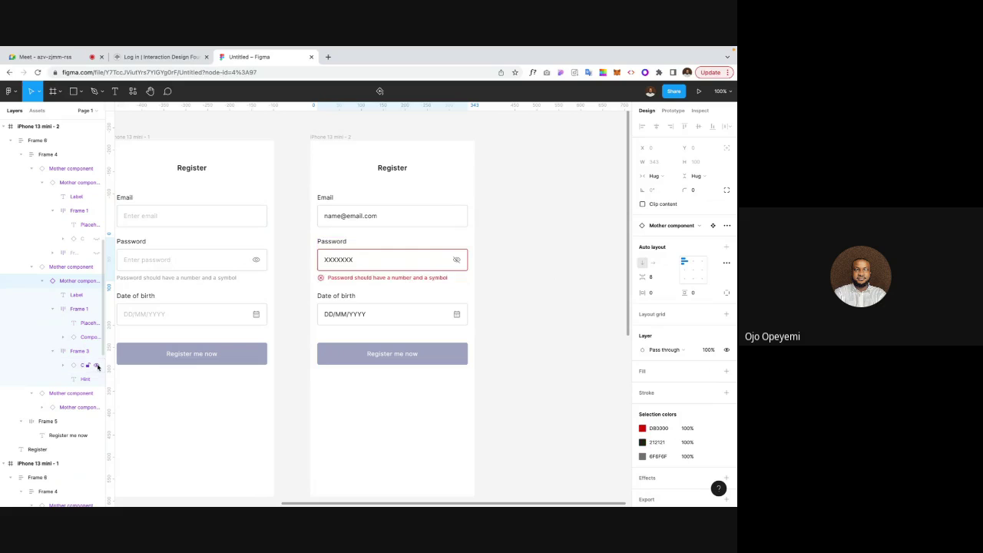
{"action": "left_click", "coordinate": [301, 329]}
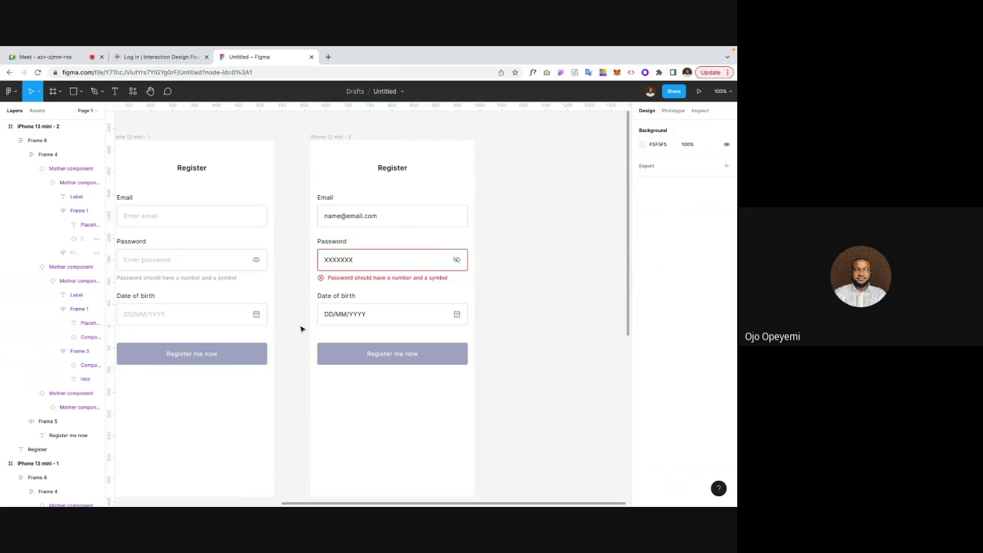
Step: Open the Date of birth field's DD/MM/YYYY text for editing
{"action": "scroll", "coordinate": [301, 329], "scroll_direction": "up", "scroll_amount": 3}
{"action": "scroll", "coordinate": [301, 329], "scroll_direction": "down", "scroll_amount": 3}
{"action": "scroll", "coordinate": [301, 329], "scroll_direction": "up", "scroll_amount": 1}
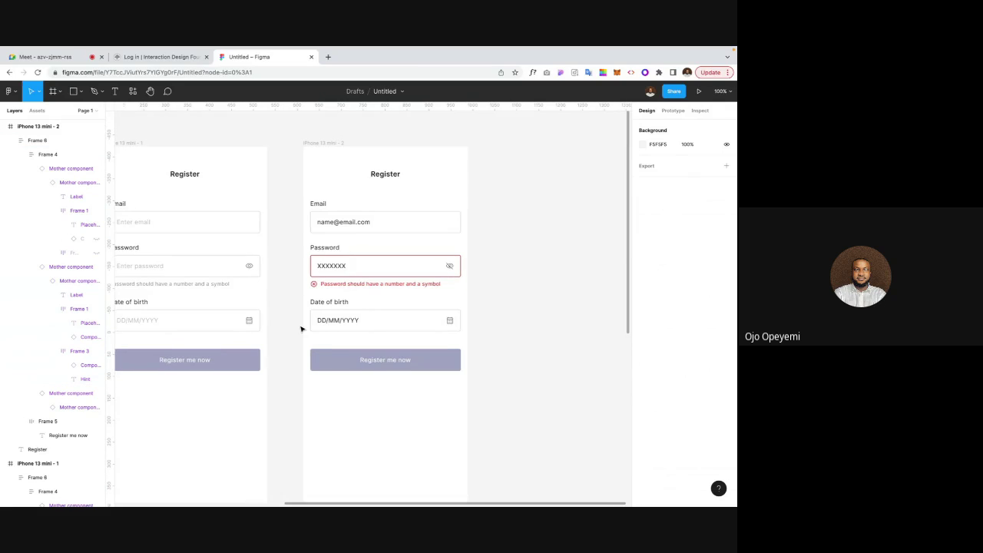
{"action": "left_click", "coordinate": [335, 324]}
{"action": "left_click", "coordinate": [335, 324]}
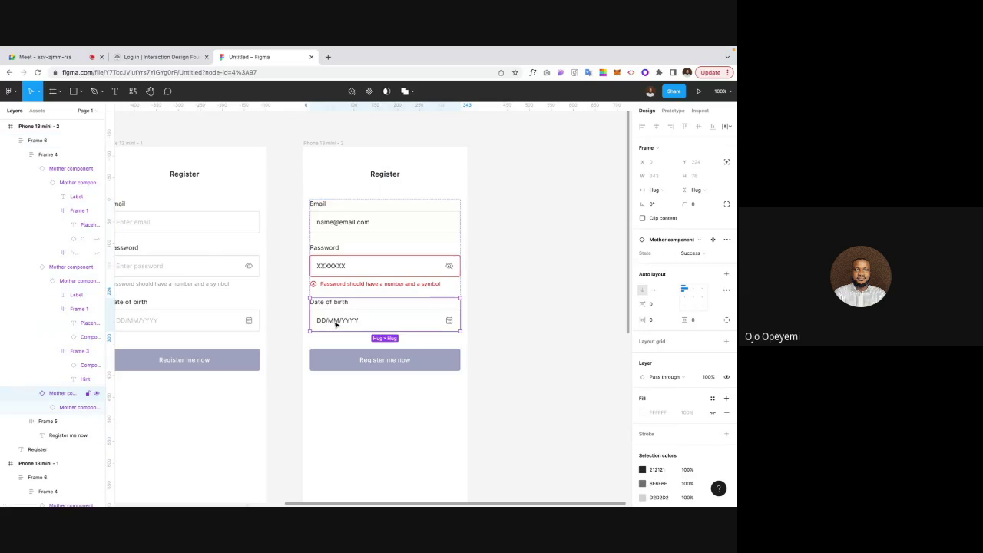
{"action": "double_click", "coordinate": [327, 322]}
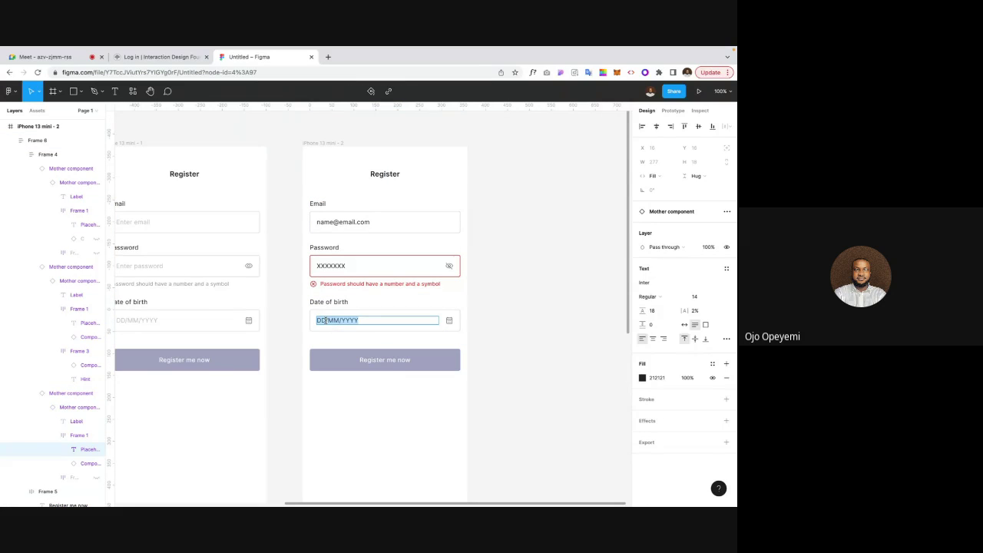
{"action": "left_click", "coordinate": [326, 320]}
{"action": "key", "text": "Escape"}
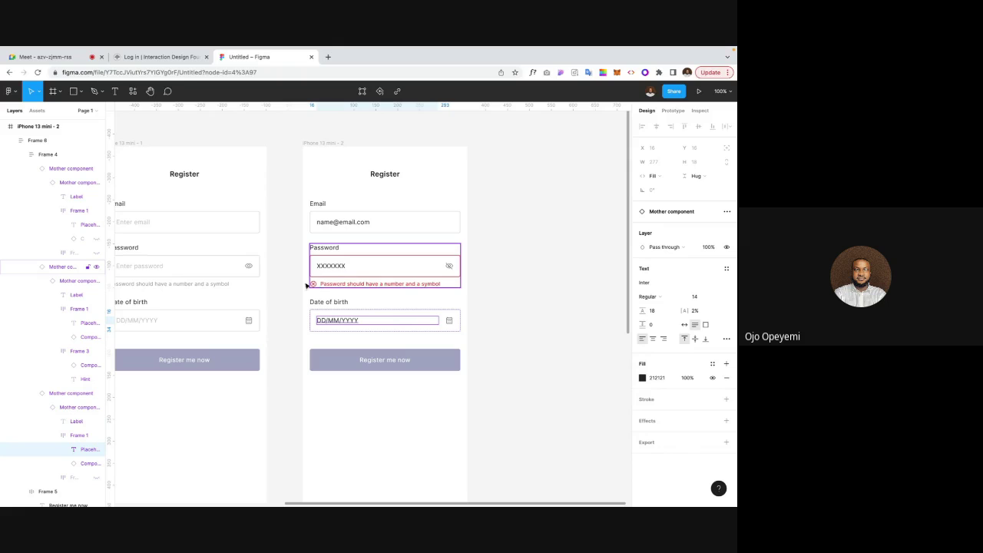
Step: Replace the date placeholder with 02/10/2022
{"action": "double_click", "coordinate": [323, 320]}
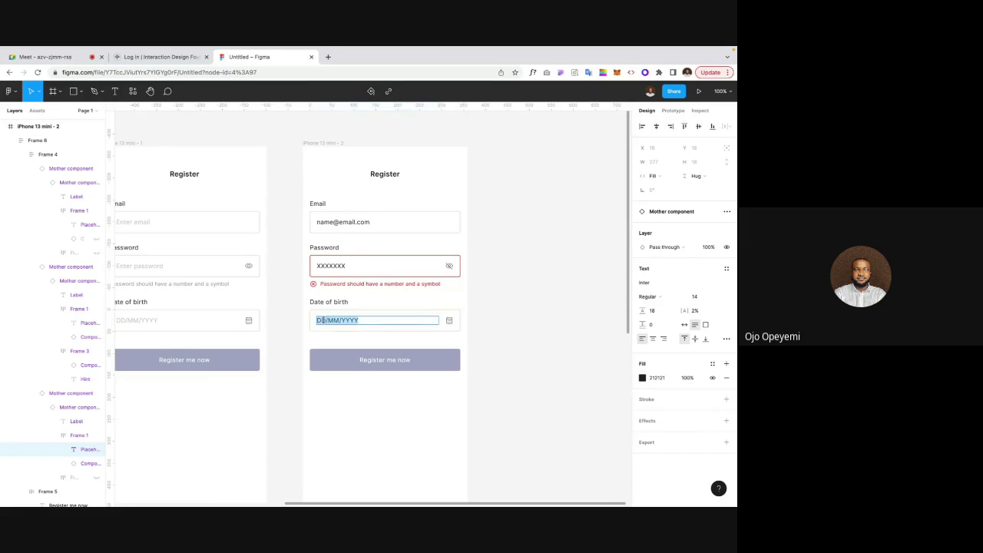
{"action": "left_click", "coordinate": [326, 320]}
{"action": "key", "text": "BackSpace"}
{"action": "key", "text": "BackSpace"}
{"action": "type", "text": "02"}
{"action": "key", "text": "BackSpace"}
{"action": "key", "text": "BackSpace"}
{"action": "type", "text": "10"}
{"action": "key", "text": "BackSpace"}
{"action": "key", "text": "BackSpace"}
{"action": "key", "text": "BackSpace"}
{"action": "key", "text": "BackSpace"}
{"action": "type", "text": "2022"}
{"action": "left_click", "coordinate": [540, 335]}
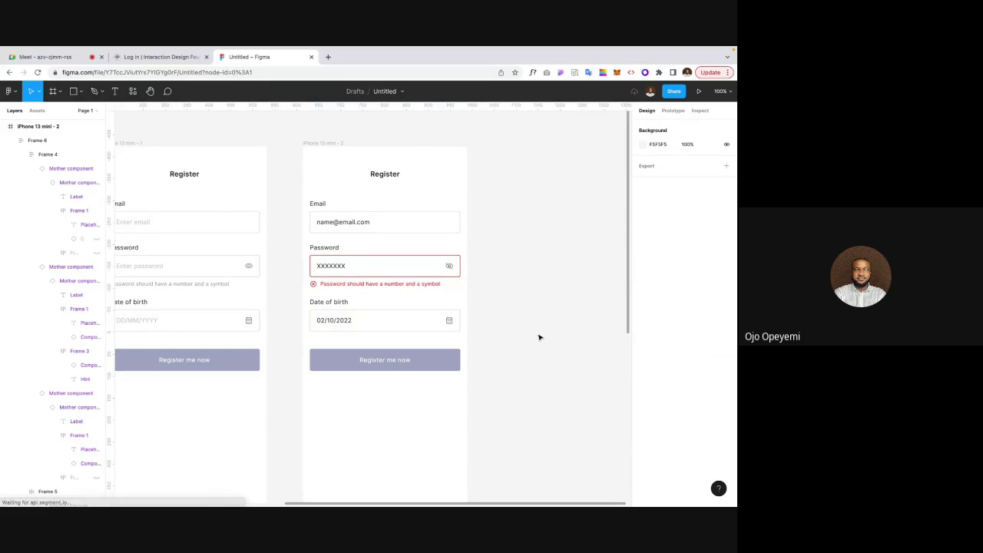
{"action": "left_click", "coordinate": [439, 361]}
Step: Refill the second screen's Register me now button with dark blue 001FC5
{"action": "left_click", "coordinate": [412, 358]}
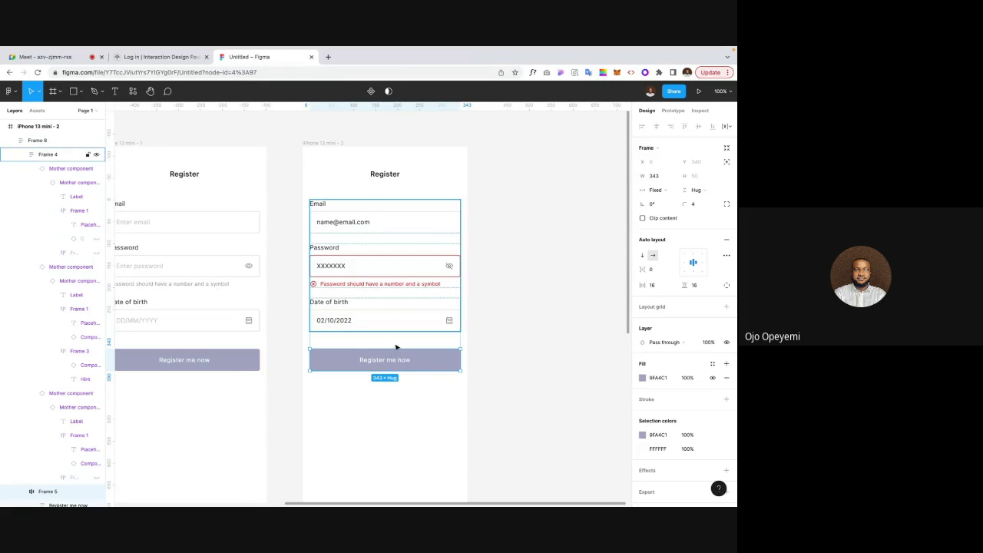
{"action": "left_click", "coordinate": [642, 377]}
{"action": "left_click", "coordinate": [589, 474]}
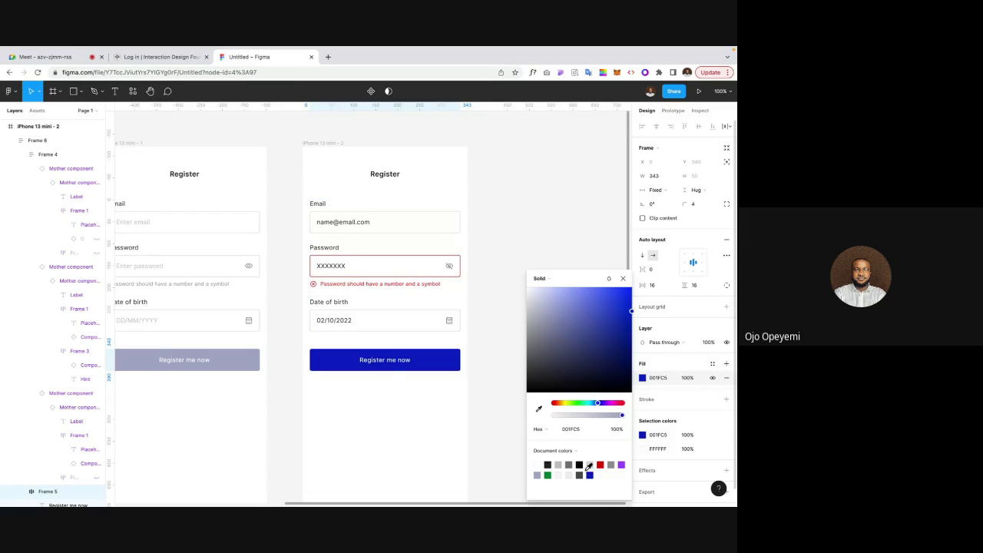
{"action": "left_click", "coordinate": [500, 366]}
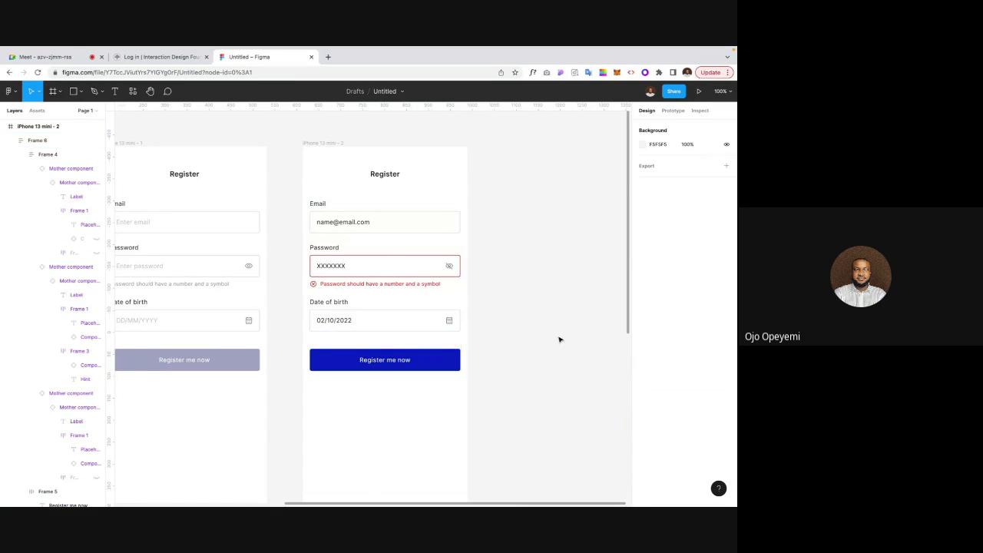
{"action": "scroll", "coordinate": [559, 339], "scroll_direction": "left", "scroll_amount": 3}
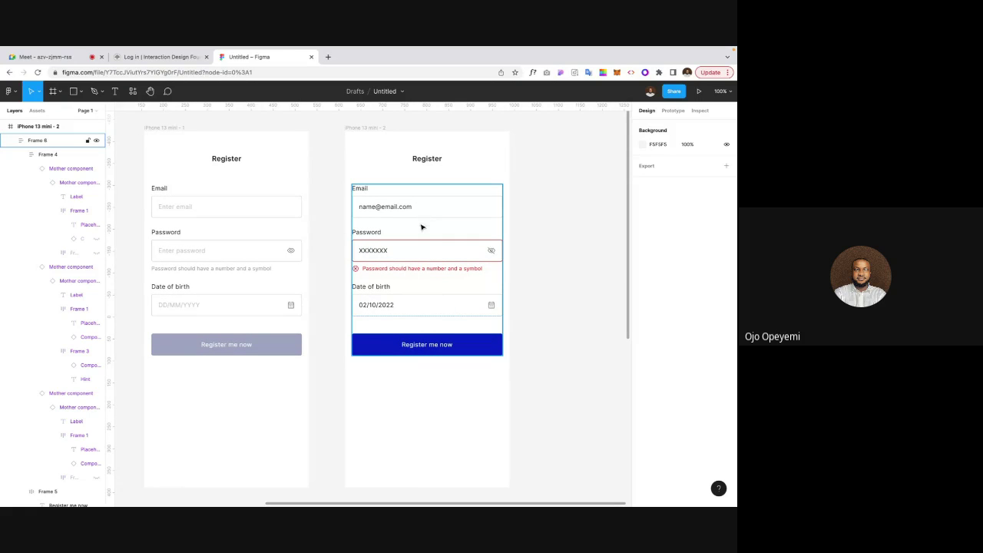
{"action": "left_click", "coordinate": [406, 301]}
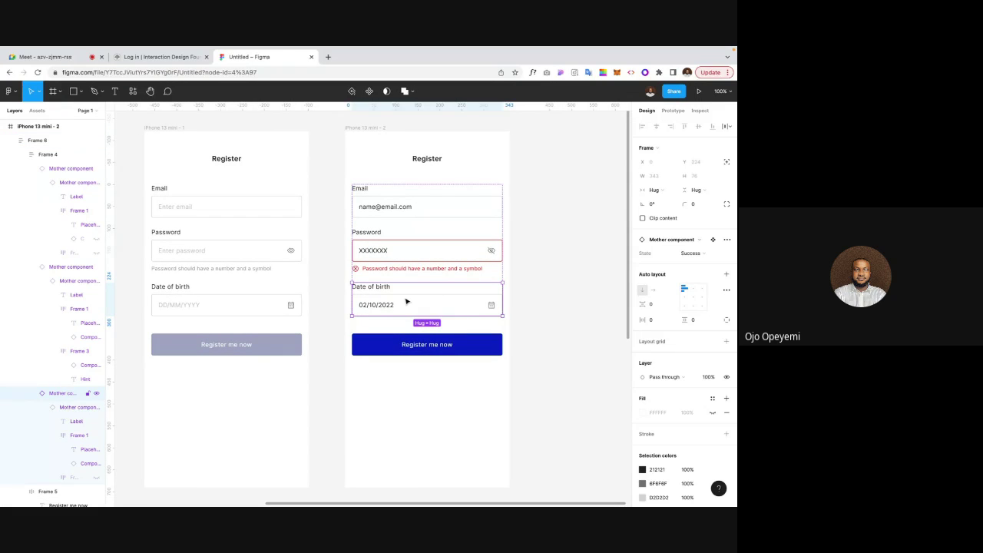
Step: Duplicate the Date of birth field and set the copy's State to Disabled
{"action": "key", "text": "ctrl+d"}
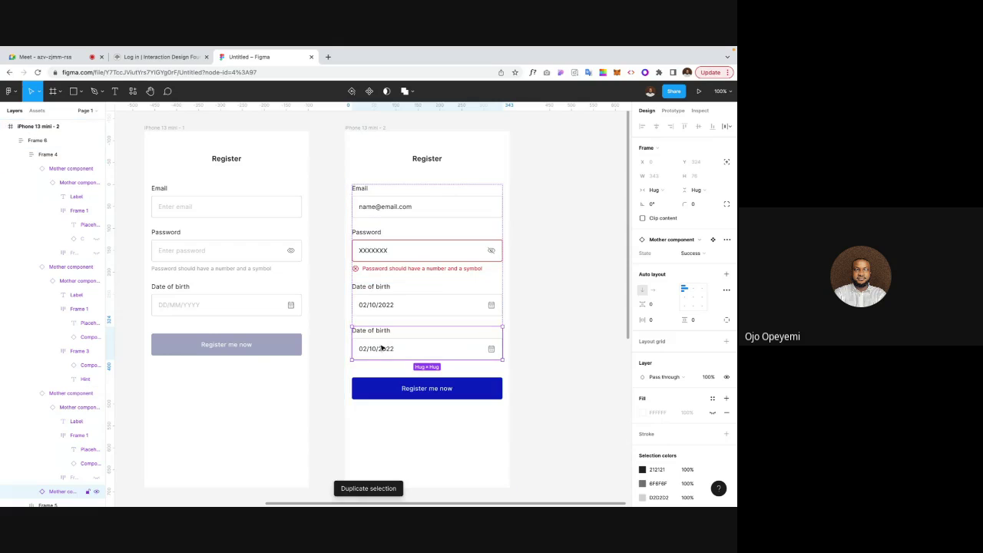
{"action": "left_click", "coordinate": [706, 253]}
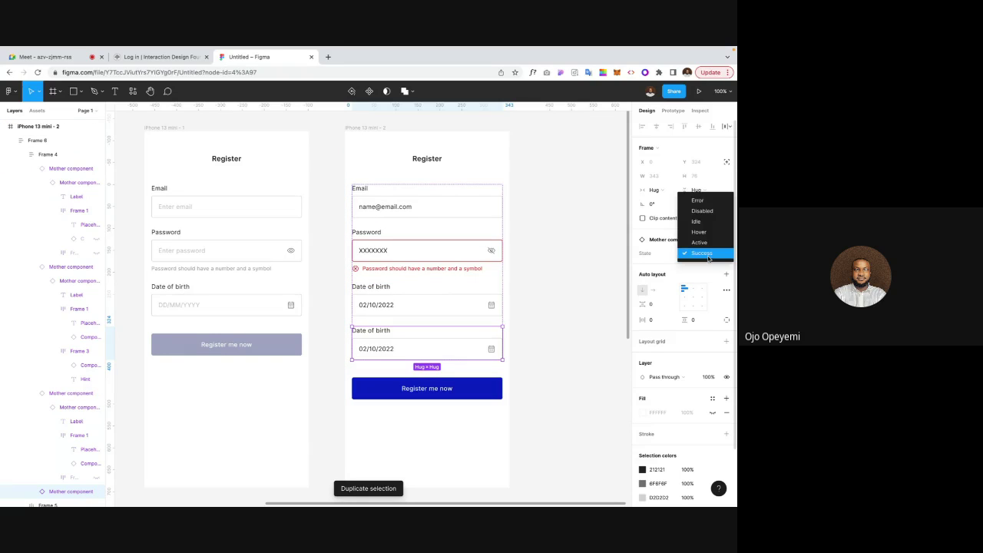
{"action": "left_click", "coordinate": [700, 210]}
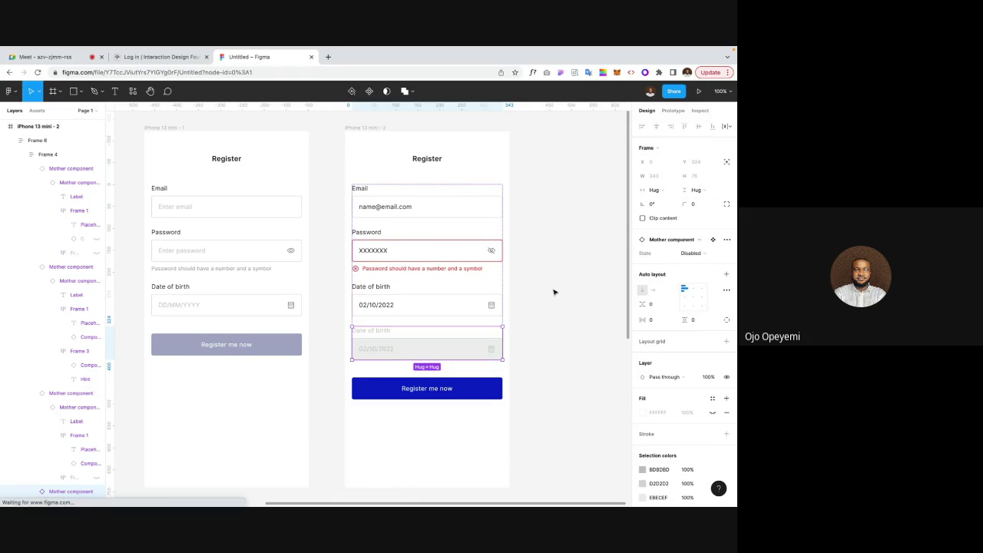
{"action": "left_click", "coordinate": [554, 292]}
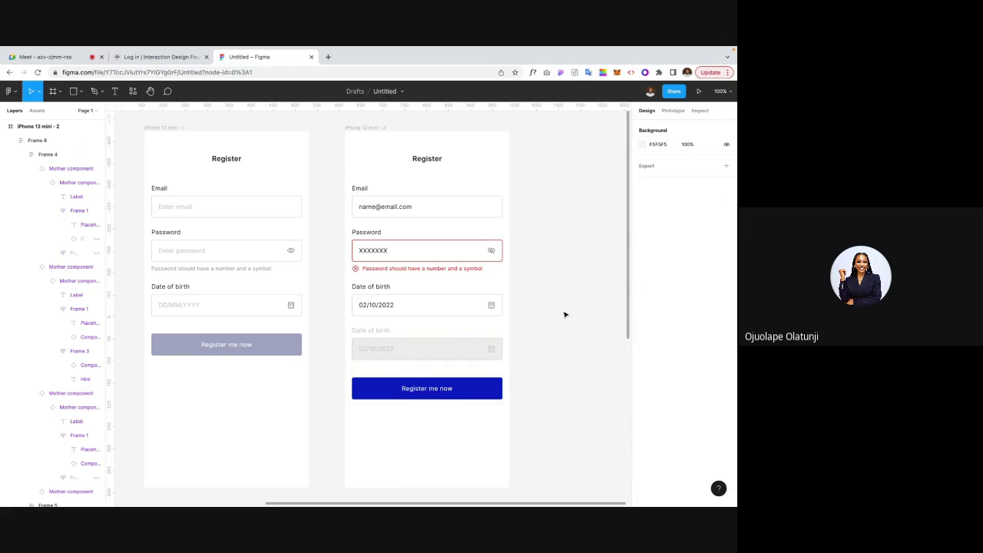
{"action": "scroll", "coordinate": [565, 314], "scroll_direction": "down", "scroll_amount": 1}
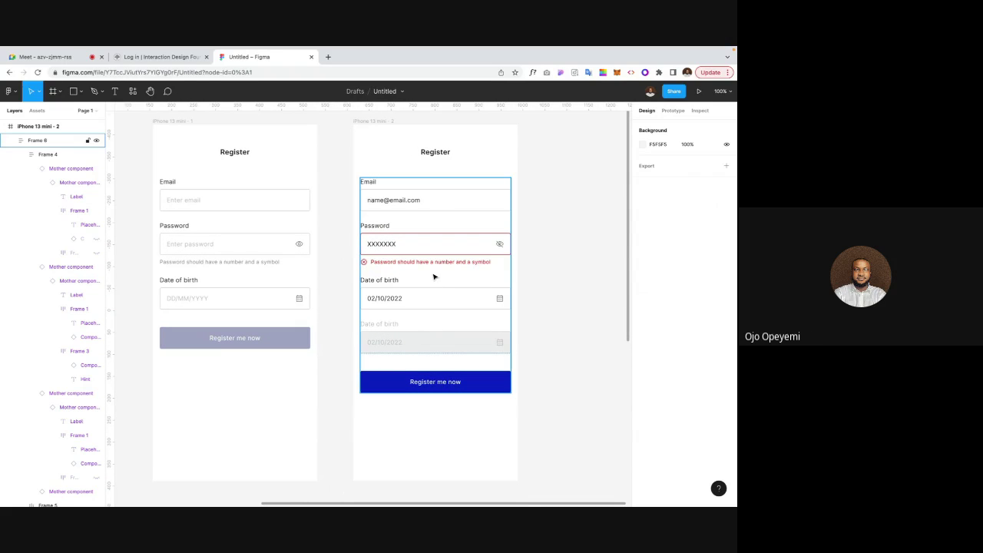
{"action": "left_click", "coordinate": [389, 246]}
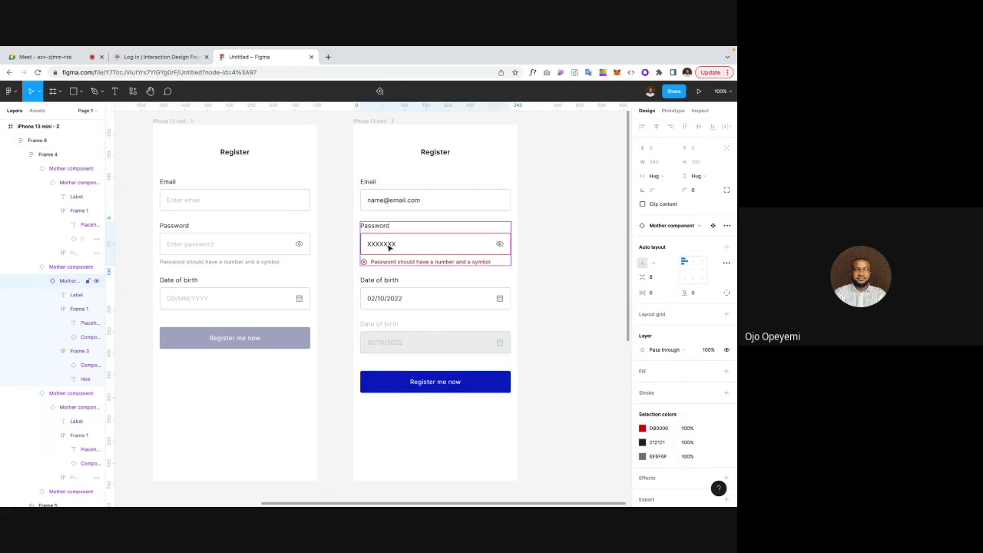
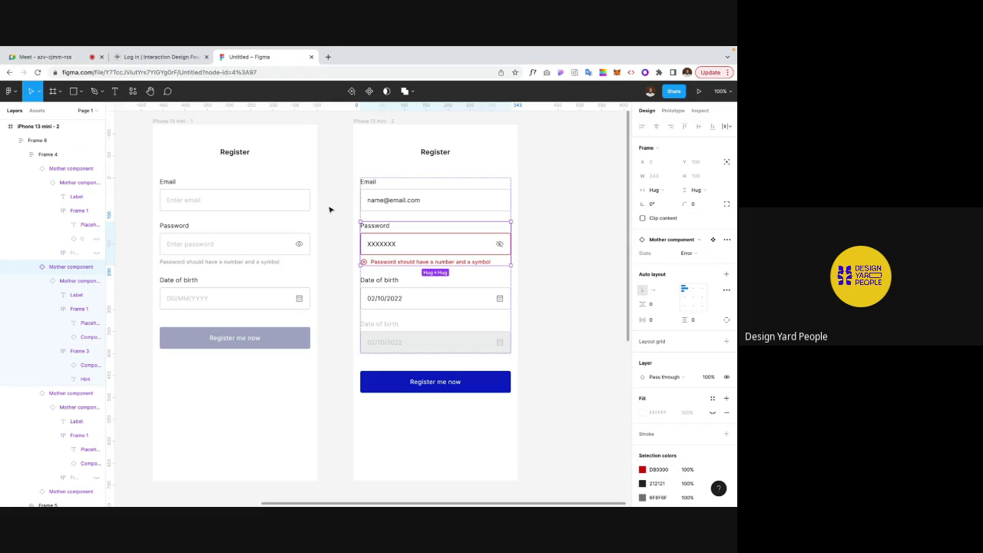
Step: Switch the second screen's password field from the Error state to Success
{"action": "scroll", "coordinate": [327, 207], "scroll_direction": "up", "scroll_amount": 1}
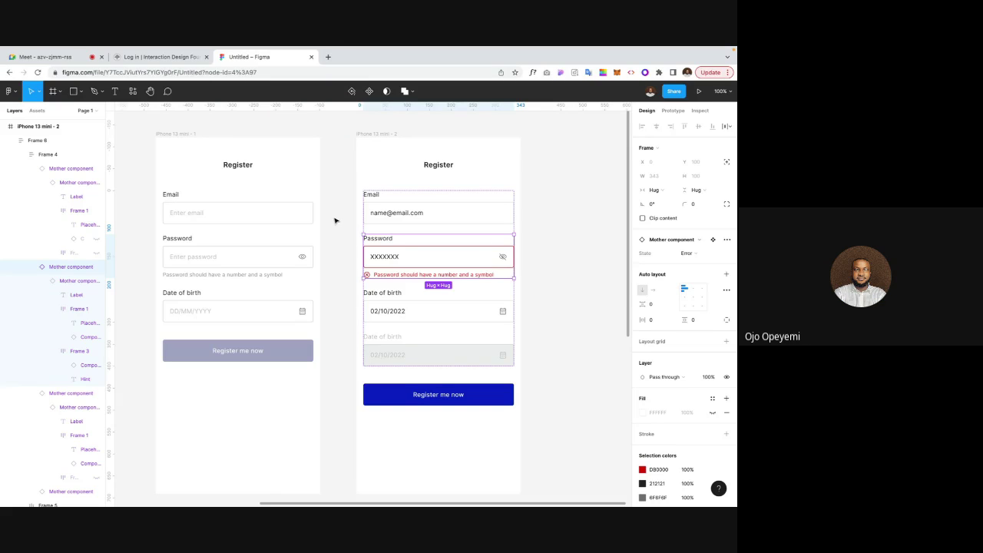
{"action": "left_click", "coordinate": [350, 225]}
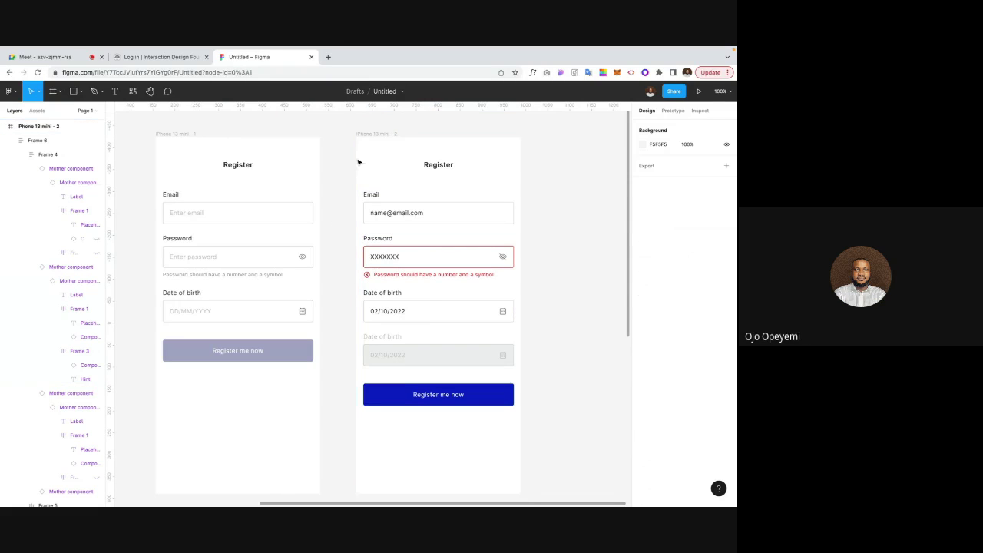
{"action": "left_click", "coordinate": [367, 136]}
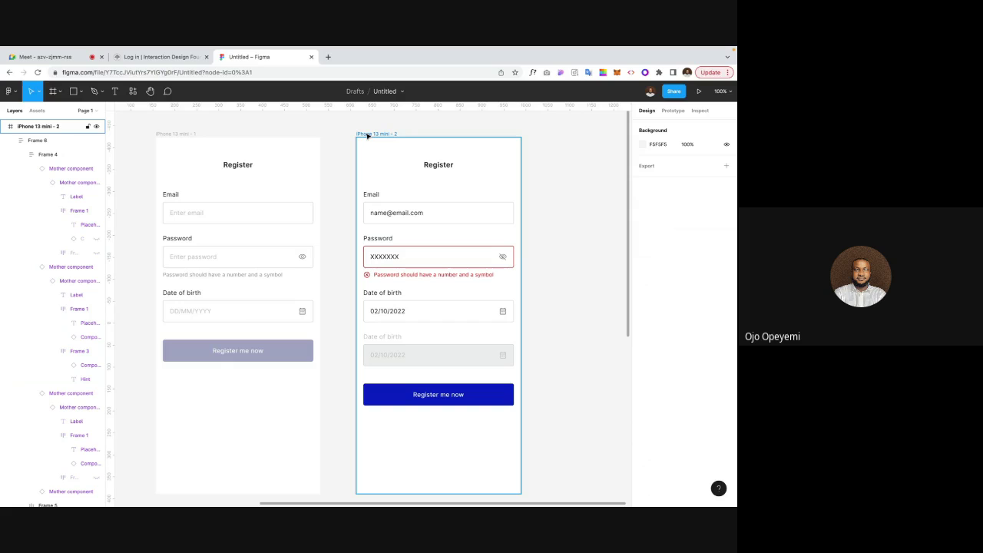
{"action": "left_click", "coordinate": [353, 139]}
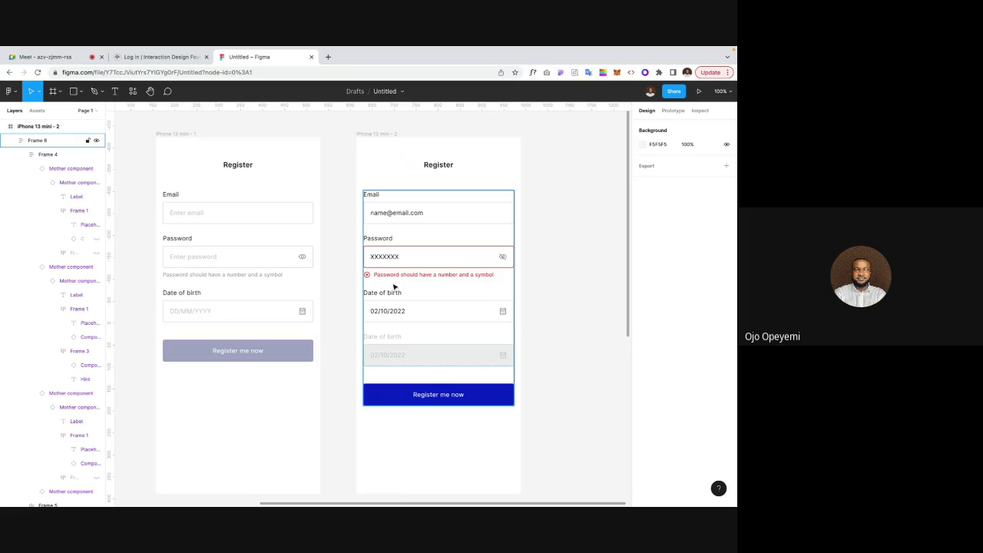
{"action": "left_click", "coordinate": [398, 262]}
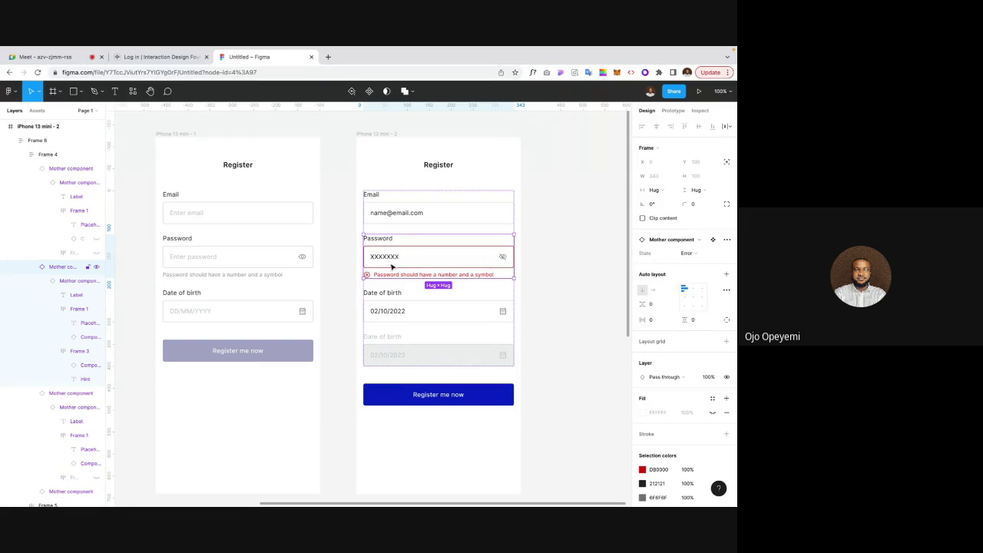
{"action": "left_click", "coordinate": [687, 252]}
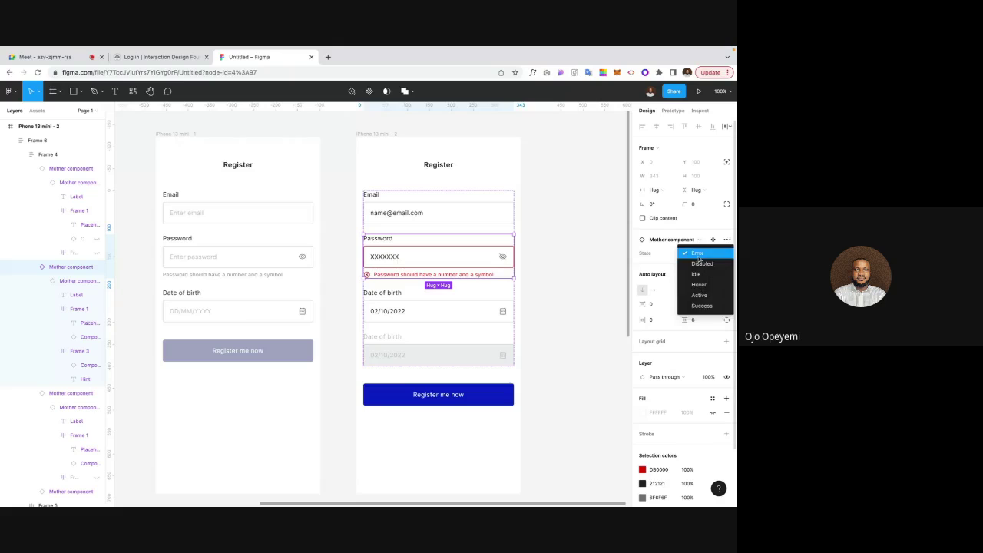
{"action": "left_click", "coordinate": [700, 307]}
{"action": "left_click", "coordinate": [575, 285]}
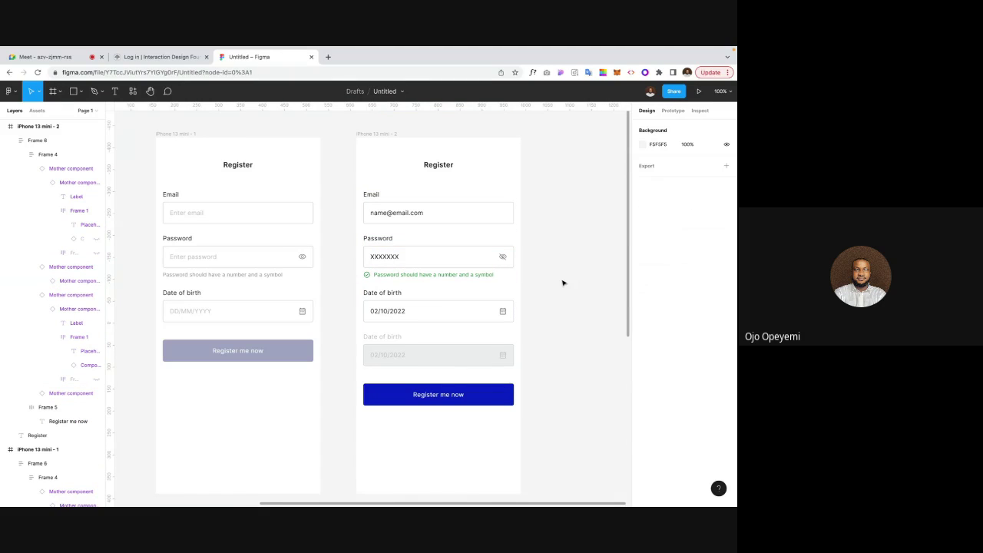
Step: Inspect the second screen's form field group, zooming out to the component sets and back
{"action": "scroll", "coordinate": [563, 284], "scroll_direction": "right", "scroll_amount": 5}
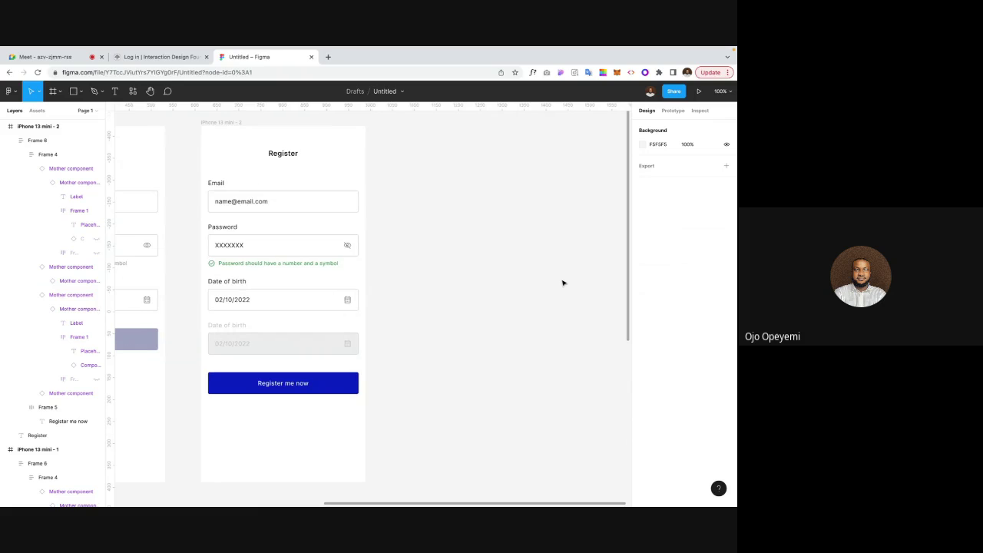
{"action": "scroll", "coordinate": [563, 284], "scroll_direction": "left", "scroll_amount": 3}
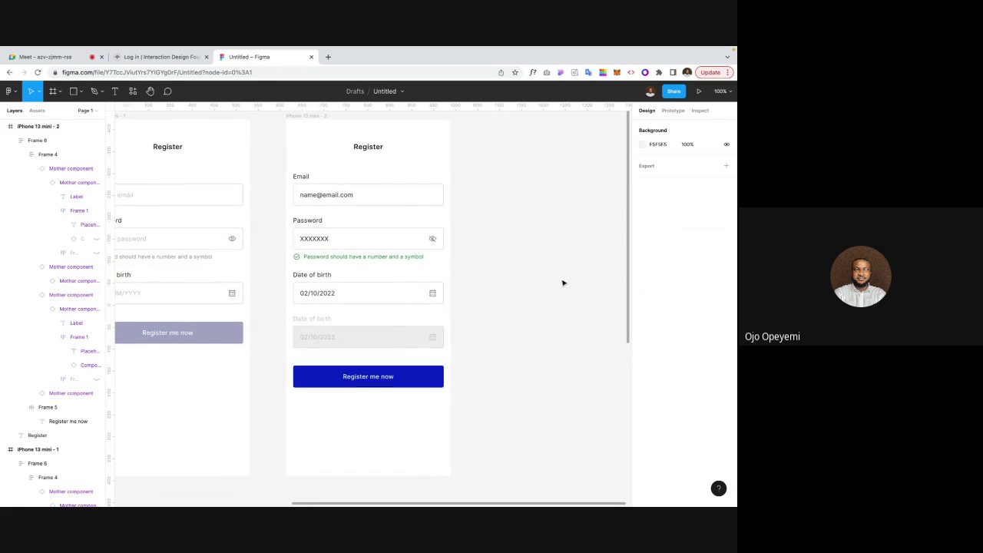
{"action": "scroll", "coordinate": [563, 283], "scroll_direction": "left", "scroll_amount": 2}
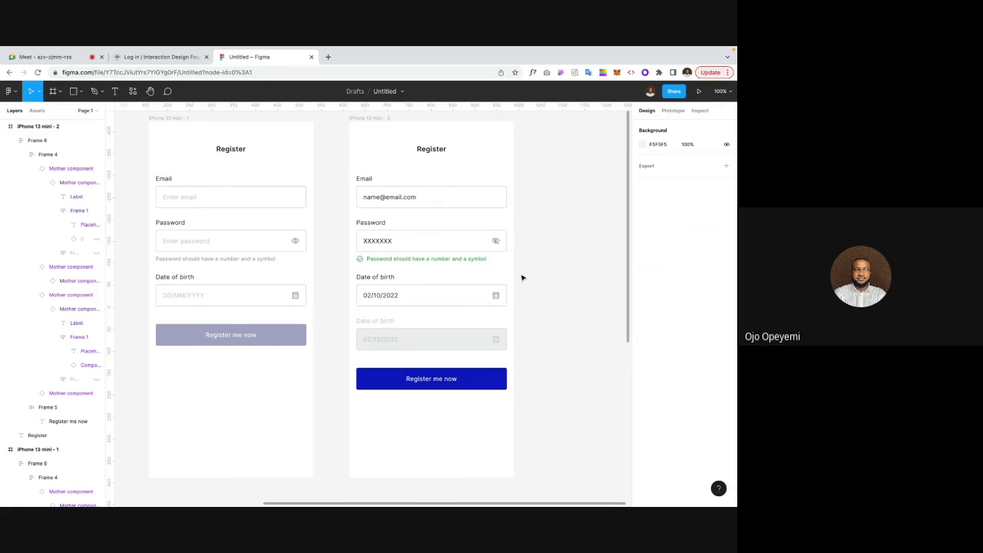
{"action": "left_click", "coordinate": [443, 314]}
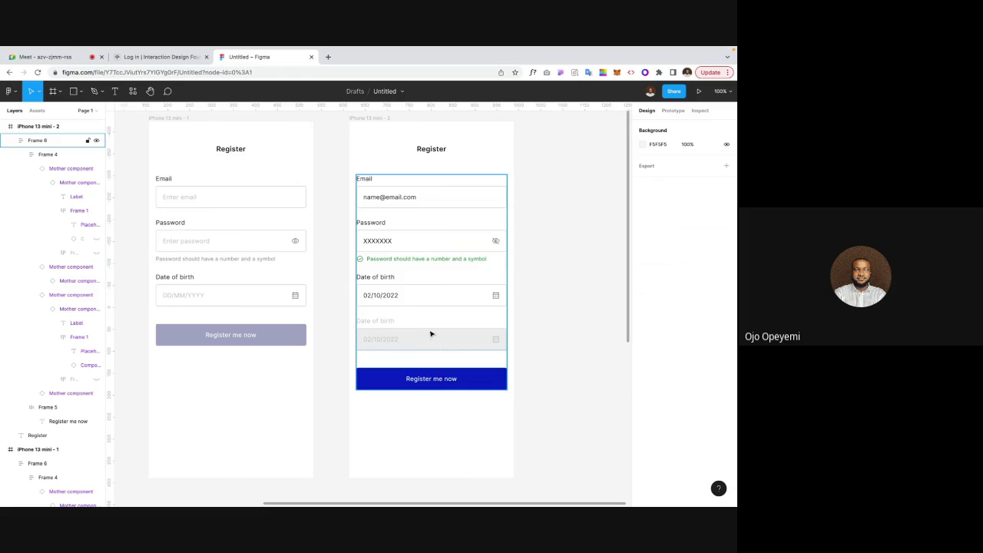
{"action": "left_click", "coordinate": [571, 272]}
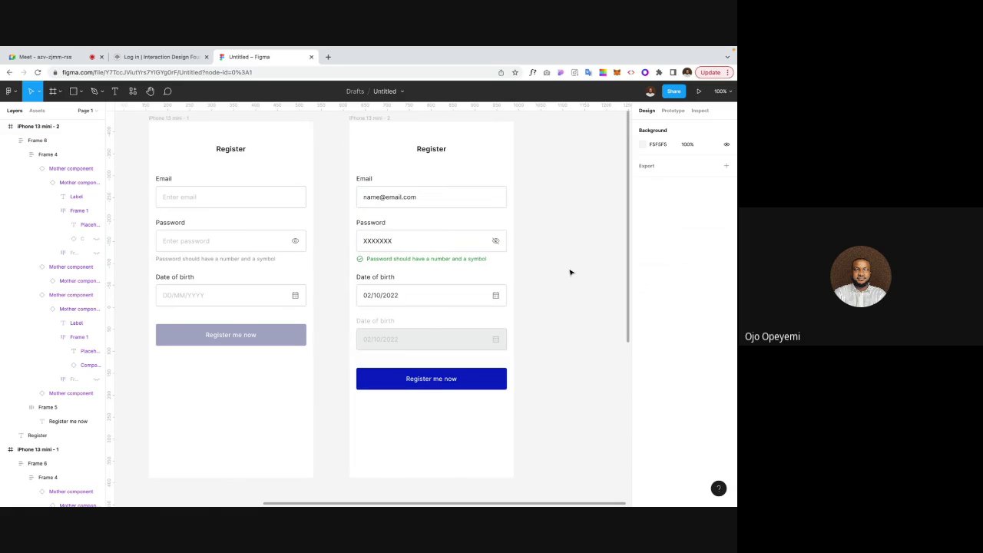
{"action": "key", "text": "ctrl+minus"}
{"action": "key", "text": "ctrl+plus"}
{"action": "scroll", "coordinate": [570, 271], "scroll_direction": "left", "scroll_amount": 1}
{"action": "scroll", "coordinate": [570, 272], "scroll_direction": "up", "scroll_amount": 1}
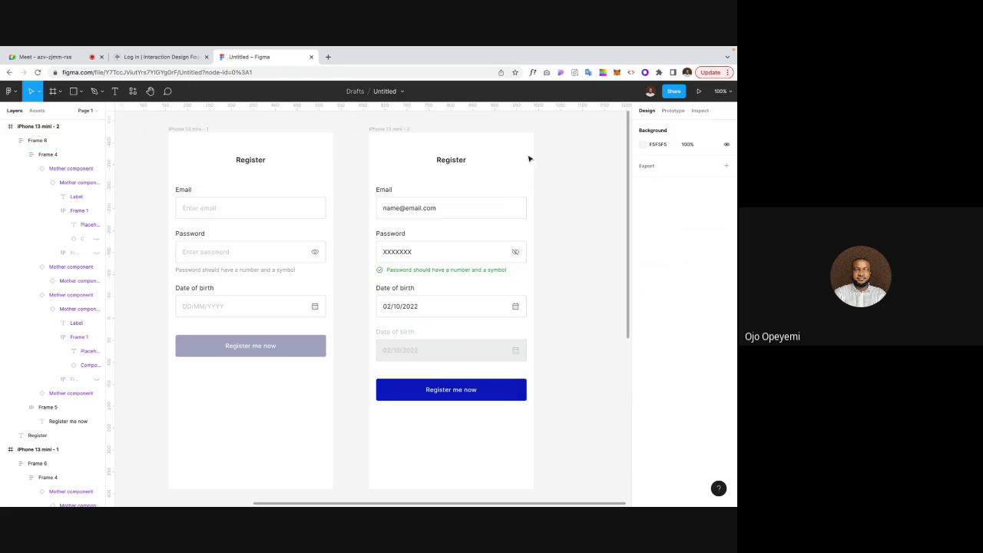
Step: Give the input box inside the Mother component a white fill
{"action": "scroll", "coordinate": [573, 213], "scroll_direction": "left", "scroll_amount": 5}
{"action": "scroll", "coordinate": [573, 212], "scroll_direction": "down", "scroll_amount": 1}
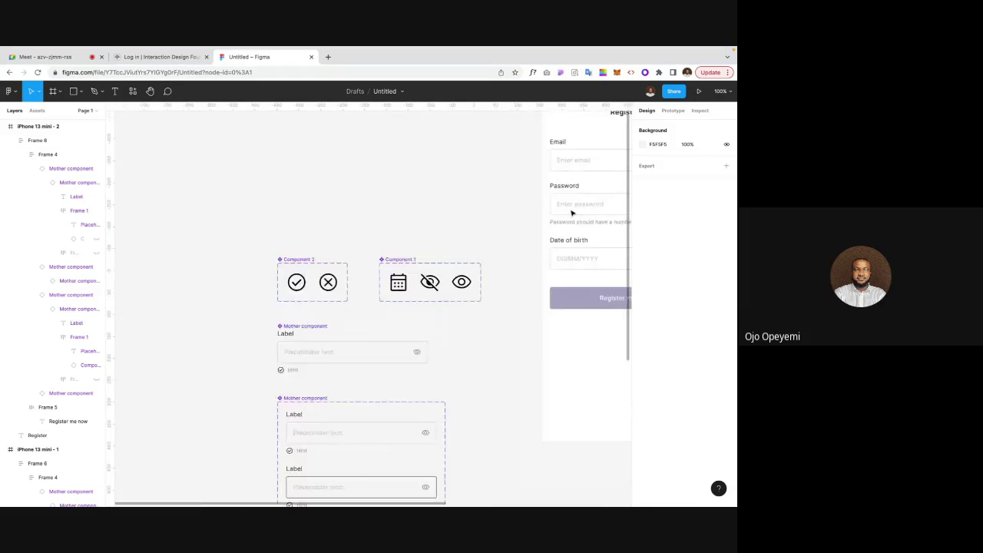
{"action": "scroll", "coordinate": [573, 212], "scroll_direction": "down", "scroll_amount": 4}
{"action": "scroll", "coordinate": [573, 213], "scroll_direction": "left", "scroll_amount": 1}
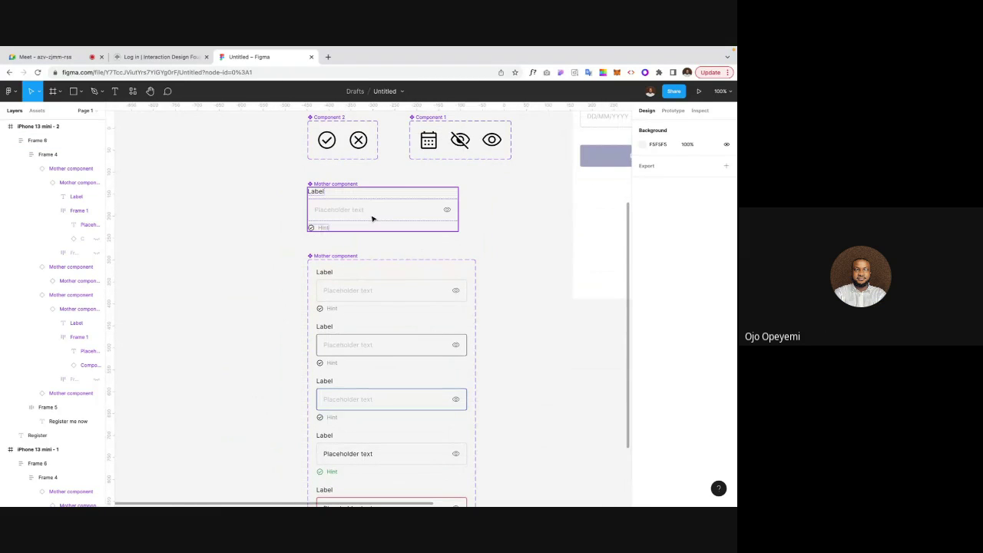
{"action": "double_click", "coordinate": [372, 219]}
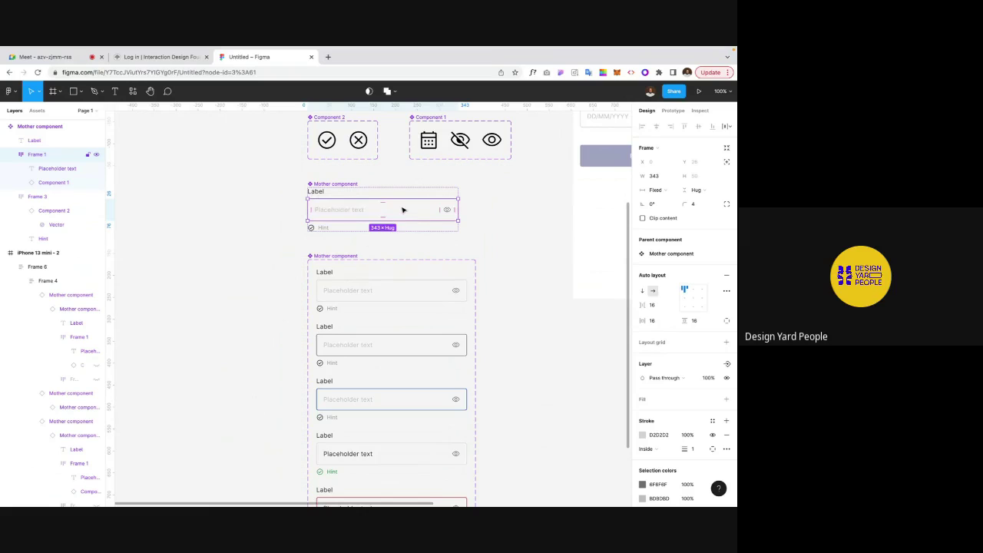
{"action": "left_click", "coordinate": [727, 400]}
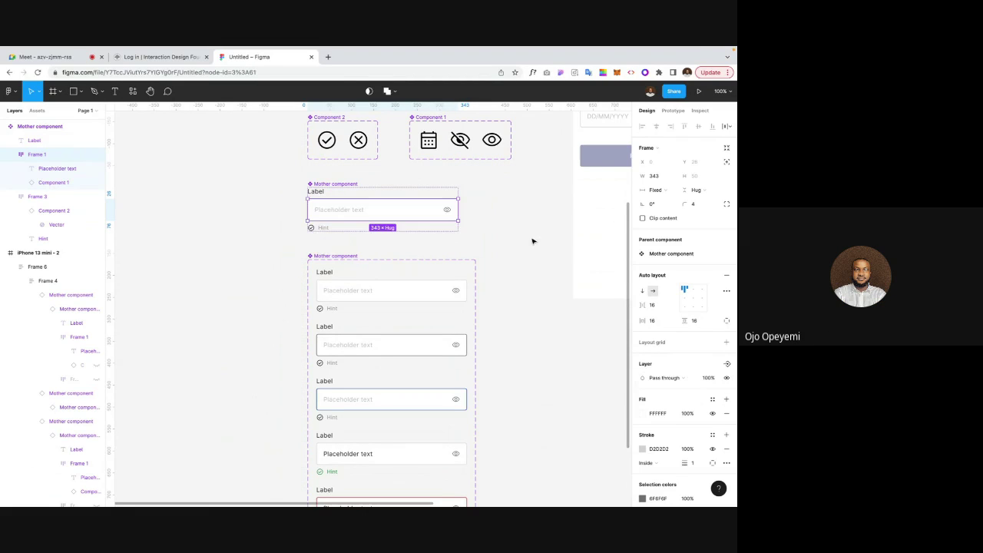
Step: Clear the selection and pan across the canvas back to the Register screens
{"action": "scroll", "coordinate": [528, 269], "scroll_direction": "up", "scroll_amount": 1}
{"action": "scroll", "coordinate": [528, 269], "scroll_direction": "right", "scroll_amount": 1}
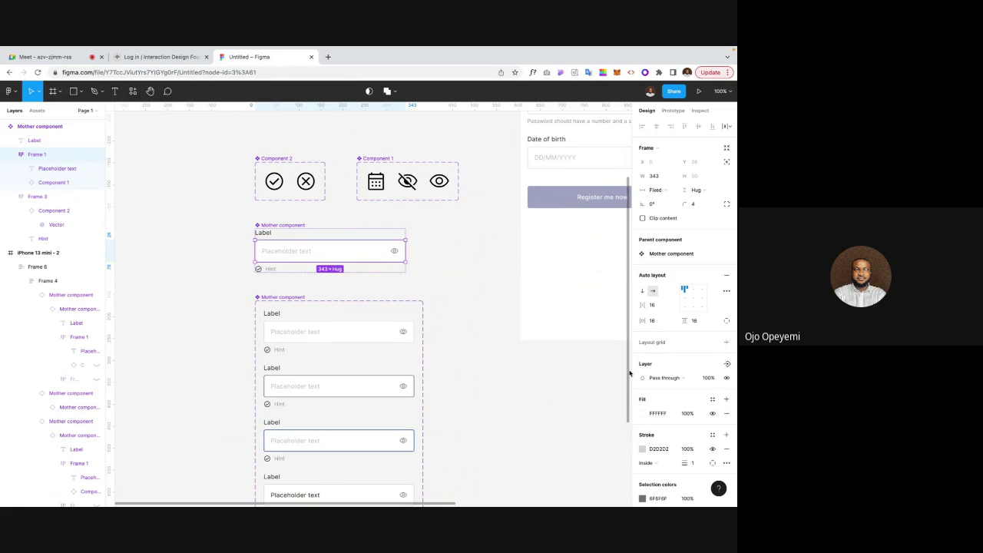
{"action": "left_click", "coordinate": [540, 397]}
{"action": "scroll", "coordinate": [540, 397], "scroll_direction": "down", "scroll_amount": 4}
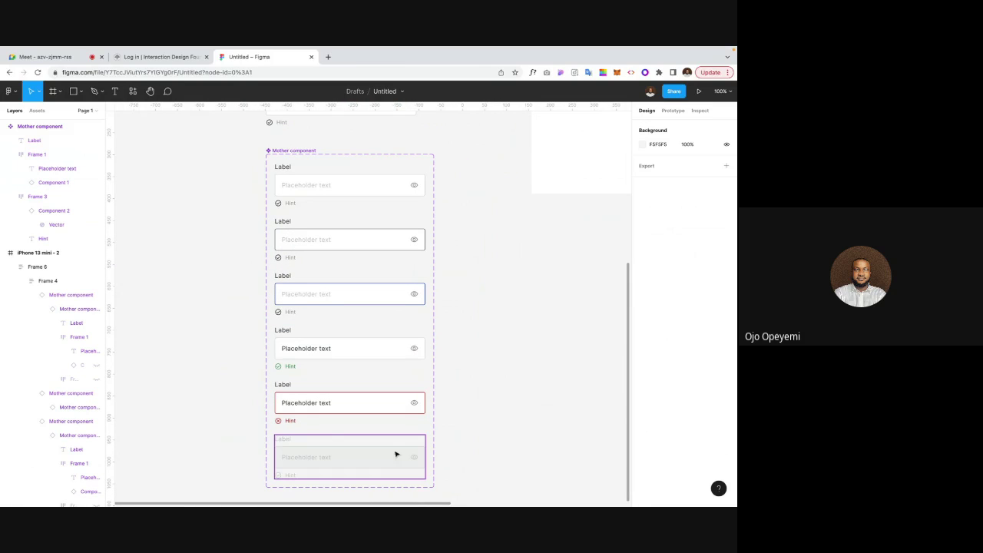
{"action": "scroll", "coordinate": [487, 348], "scroll_direction": "up", "scroll_amount": 3}
{"action": "scroll", "coordinate": [487, 348], "scroll_direction": "up", "scroll_amount": 2}
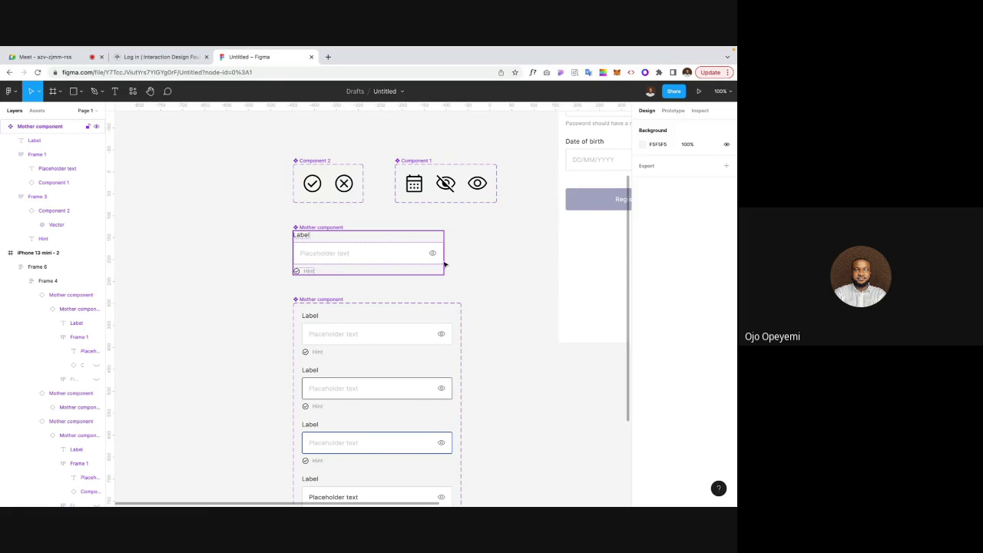
{"action": "scroll", "coordinate": [487, 284], "scroll_direction": "right", "scroll_amount": 5}
{"action": "scroll", "coordinate": [487, 285], "scroll_direction": "up", "scroll_amount": 3}
{"action": "scroll", "coordinate": [486, 288], "scroll_direction": "right", "scroll_amount": 5}
{"action": "scroll", "coordinate": [487, 288], "scroll_direction": "up", "scroll_amount": 1}
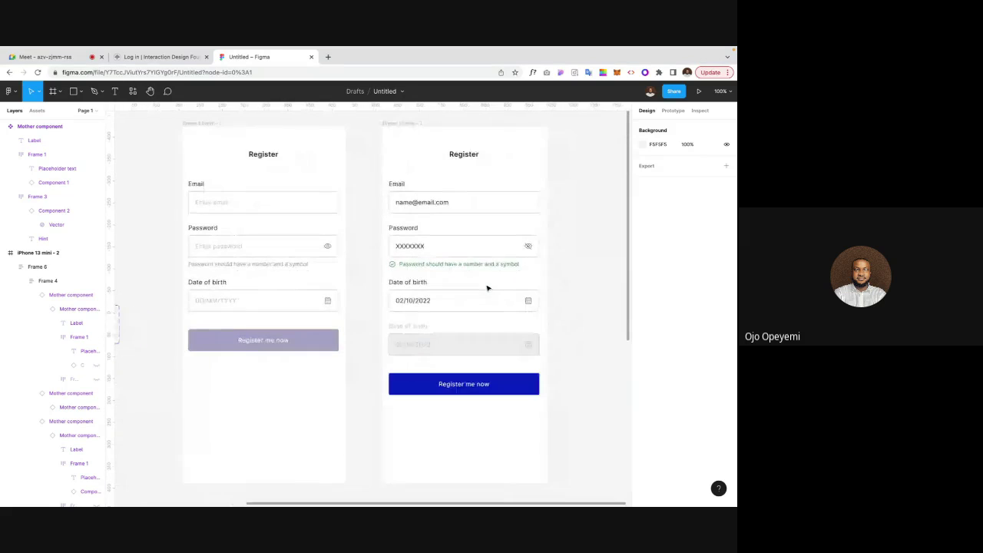
{"action": "scroll", "coordinate": [423, 317], "scroll_direction": "down", "scroll_amount": 5}
{"action": "scroll", "coordinate": [424, 316], "scroll_direction": "left", "scroll_amount": 8}
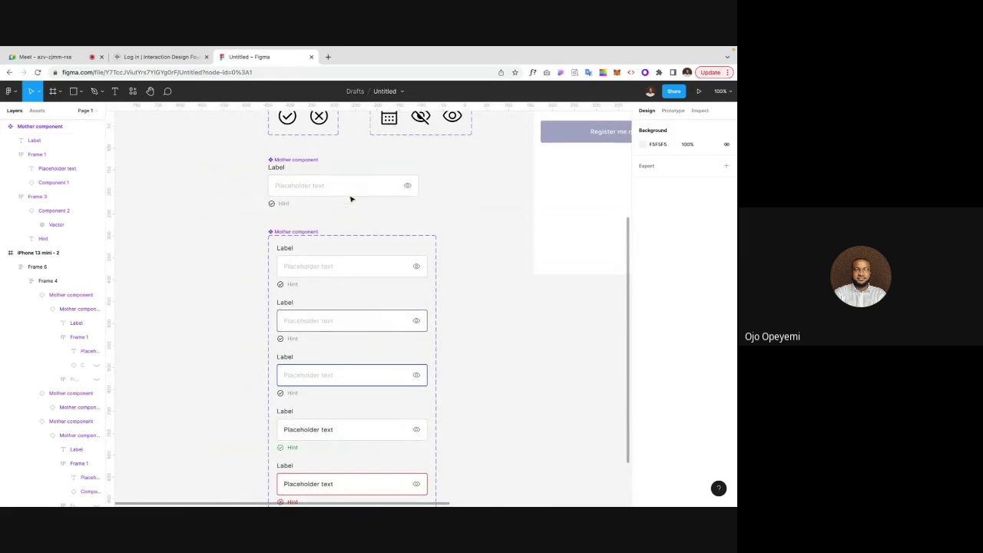
{"action": "scroll", "coordinate": [360, 196], "scroll_direction": "up", "scroll_amount": 1}
{"action": "scroll", "coordinate": [360, 196], "scroll_direction": "right", "scroll_amount": 1}
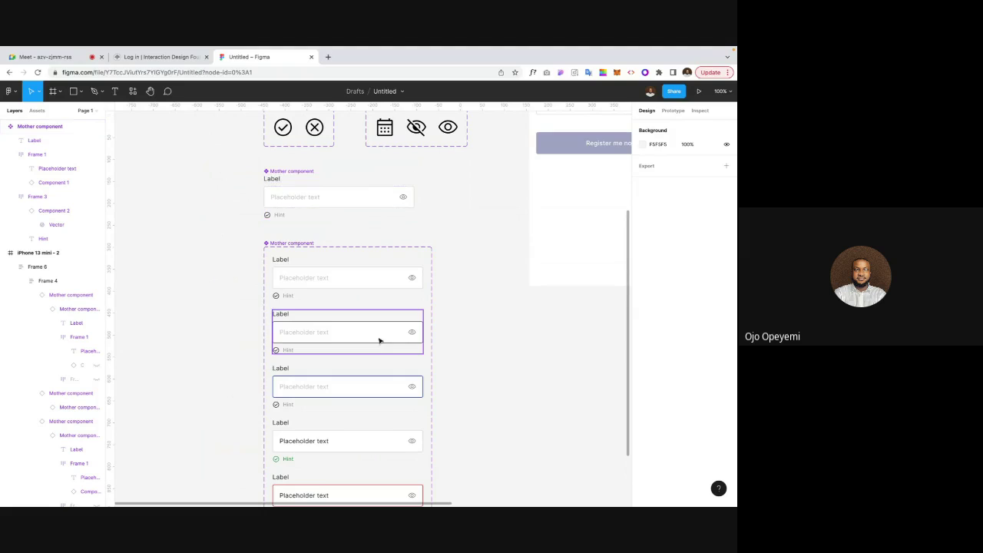
{"action": "scroll", "coordinate": [518, 314], "scroll_direction": "right", "scroll_amount": 4}
{"action": "scroll", "coordinate": [518, 314], "scroll_direction": "up", "scroll_amount": 3}
{"action": "scroll", "coordinate": [518, 314], "scroll_direction": "up", "scroll_amount": 2}
{"action": "scroll", "coordinate": [519, 314], "scroll_direction": "right", "scroll_amount": 2}
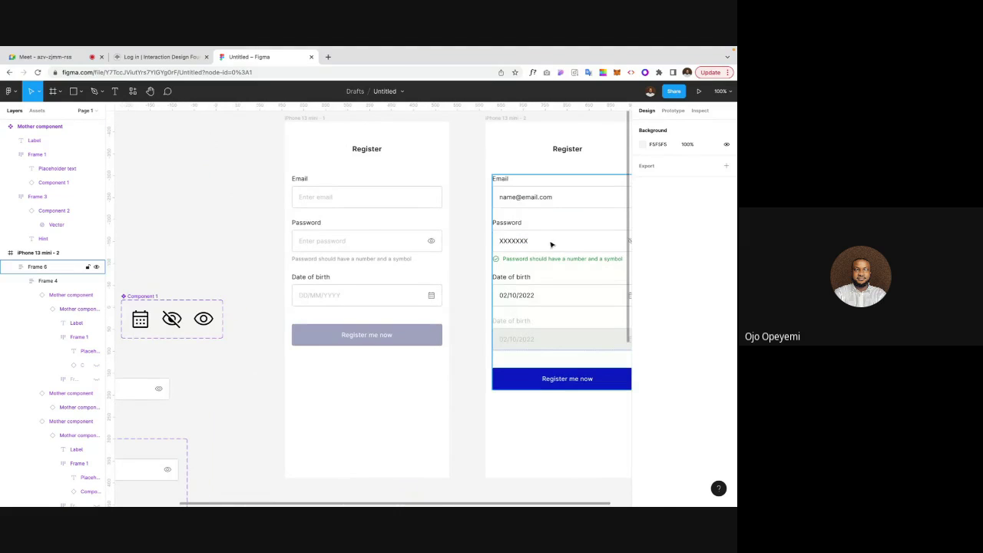
Step: Check the Email, Password and Date of birth fields on the first Register screen
{"action": "left_click", "coordinate": [352, 196]}
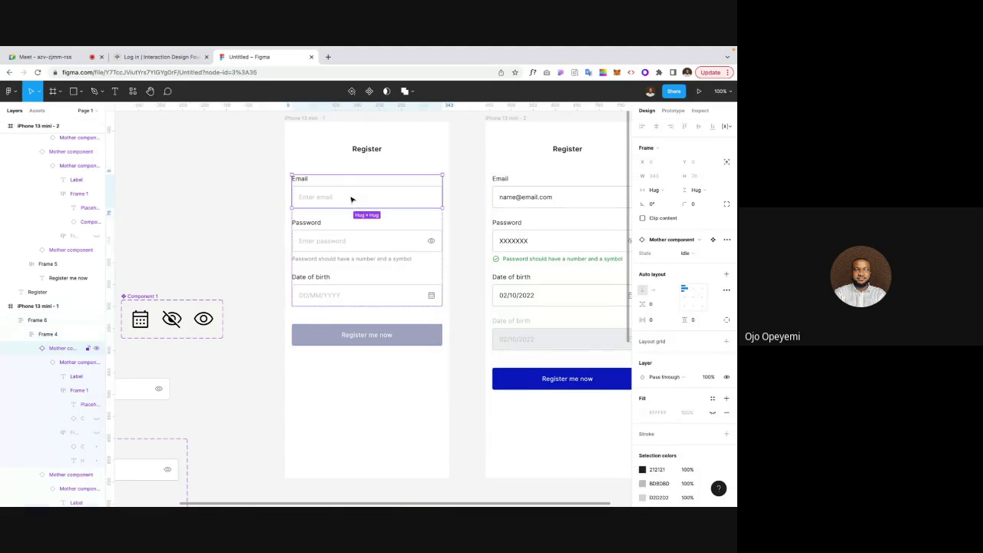
{"action": "left_click", "coordinate": [356, 255]}
{"action": "left_click", "coordinate": [340, 294]}
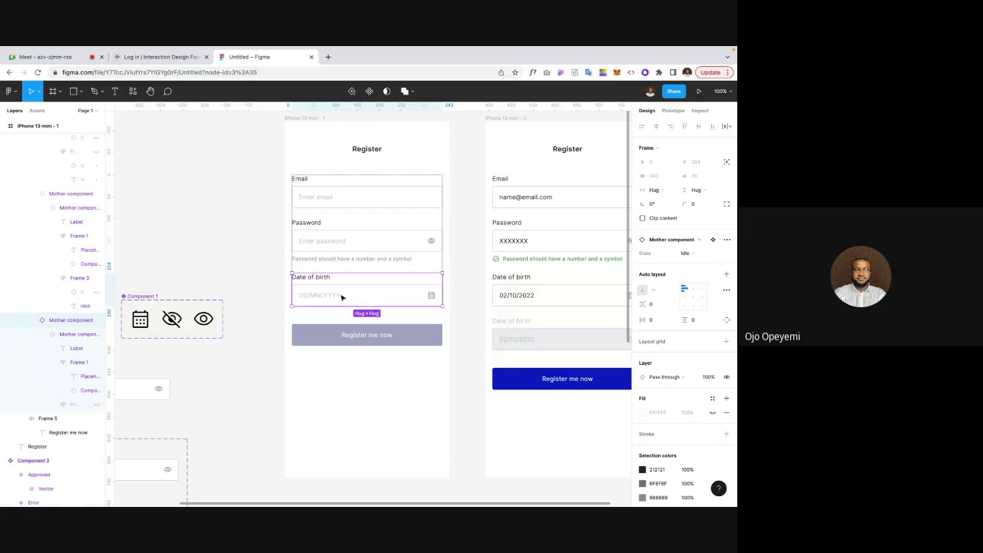
{"action": "left_click", "coordinate": [253, 285]}
{"action": "scroll", "coordinate": [252, 284], "scroll_direction": "down", "scroll_amount": 2}
{"action": "scroll", "coordinate": [252, 285], "scroll_direction": "left", "scroll_amount": 1}
{"action": "scroll", "coordinate": [252, 285], "scroll_direction": "down", "scroll_amount": 3}
{"action": "scroll", "coordinate": [252, 285], "scroll_direction": "left", "scroll_amount": 2}
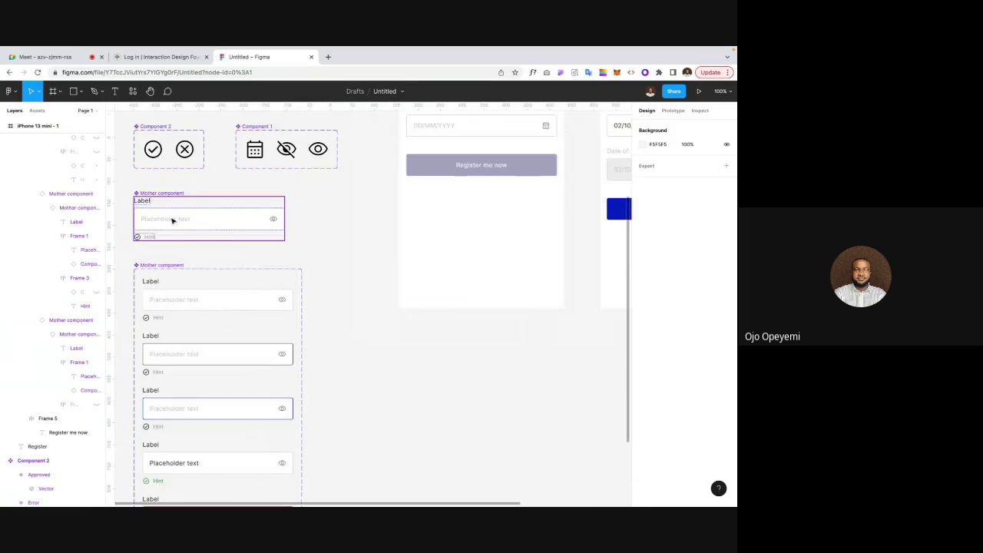
{"action": "scroll", "coordinate": [131, 233], "scroll_direction": "down", "scroll_amount": 1}
{"action": "scroll", "coordinate": [131, 232], "scroll_direction": "left", "scroll_amount": 1}
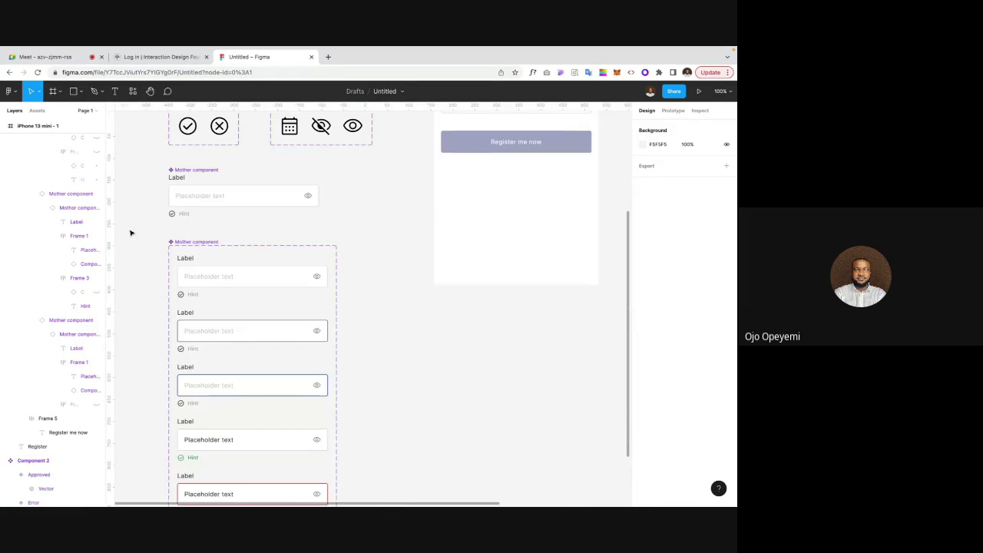
{"action": "scroll", "coordinate": [160, 241], "scroll_direction": "up", "scroll_amount": 5}
{"action": "scroll", "coordinate": [159, 241], "scroll_direction": "right", "scroll_amount": 5}
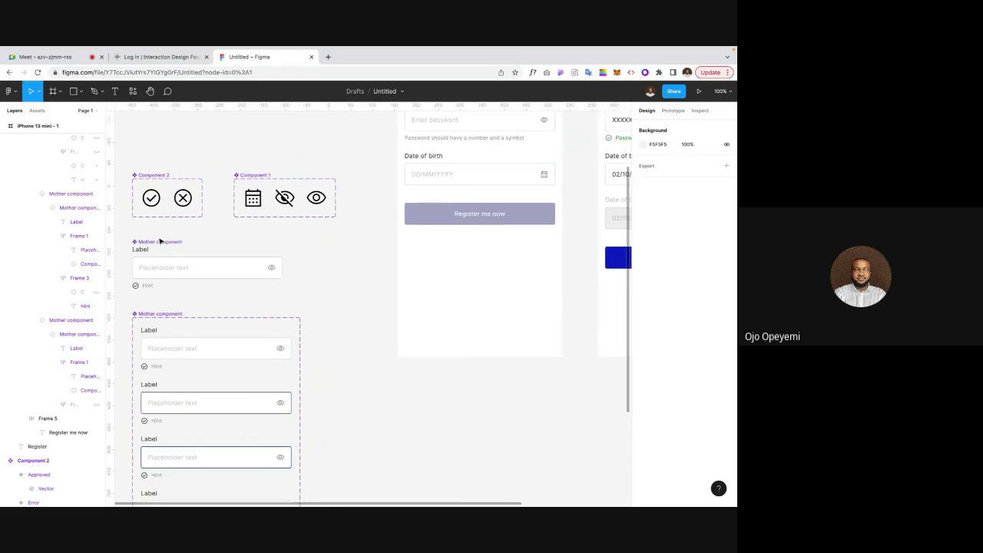
{"action": "scroll", "coordinate": [160, 241], "scroll_direction": "down", "scroll_amount": 1}
{"action": "scroll", "coordinate": [160, 241], "scroll_direction": "down", "scroll_amount": 1}
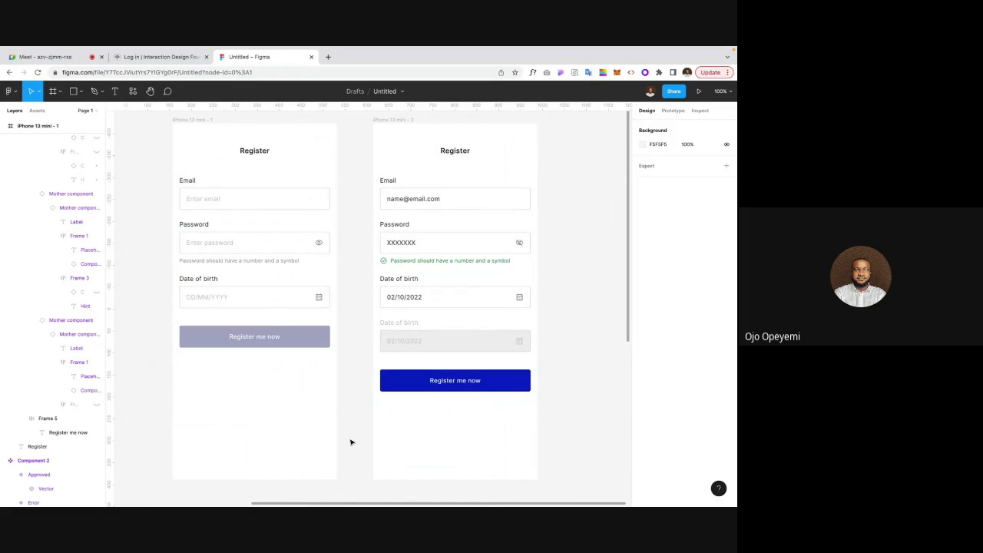
Step: Move both iPhone 13 mini Register frames lower on the canvas, then switch to Google Meet
{"action": "key", "text": "ctrl+minus"}
{"action": "key", "text": "ctrl+minus"}
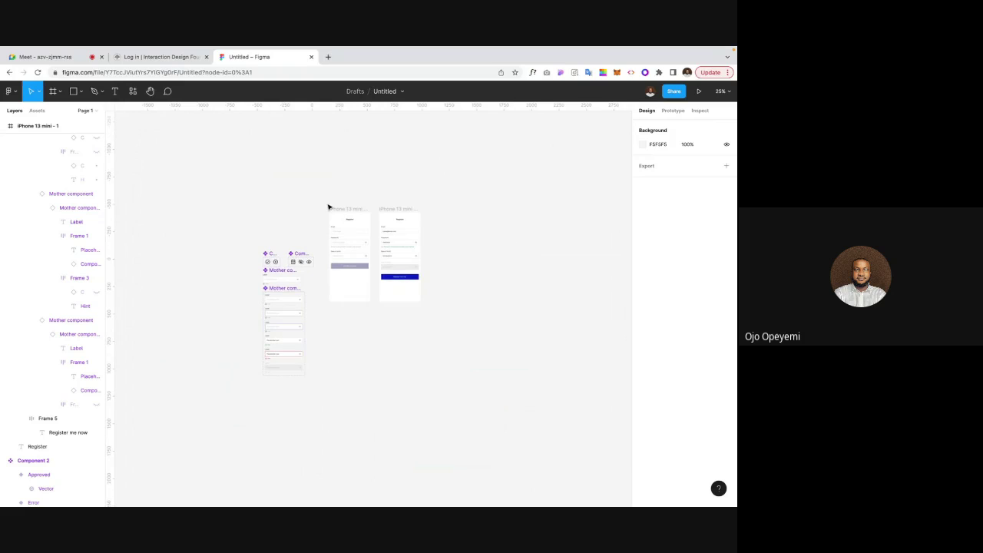
{"action": "left_click_drag", "start_coordinate": [332, 203], "coordinate": [461, 331]}
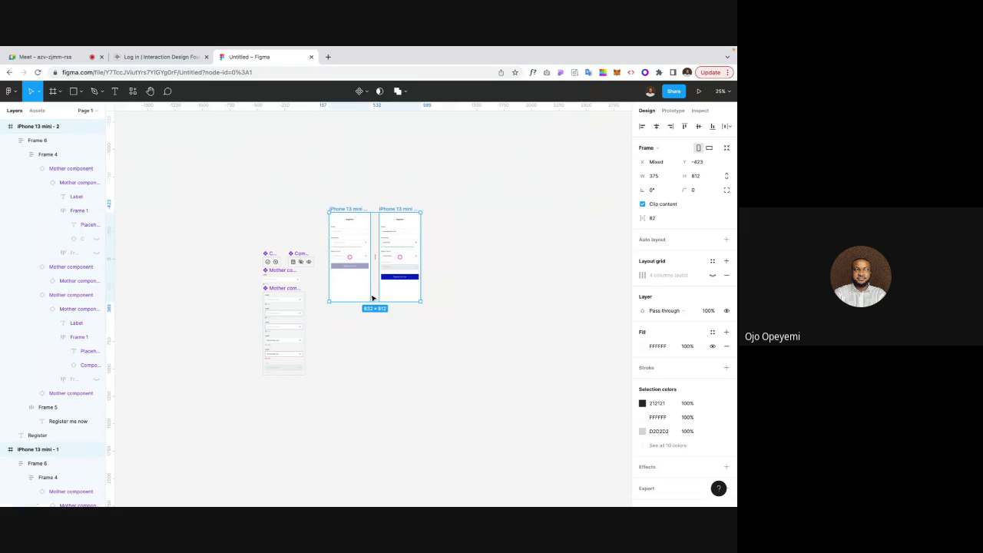
{"action": "left_click_drag", "start_coordinate": [362, 293], "coordinate": [363, 323]}
{"action": "left_click_drag", "start_coordinate": [365, 365], "coordinate": [365, 369]}
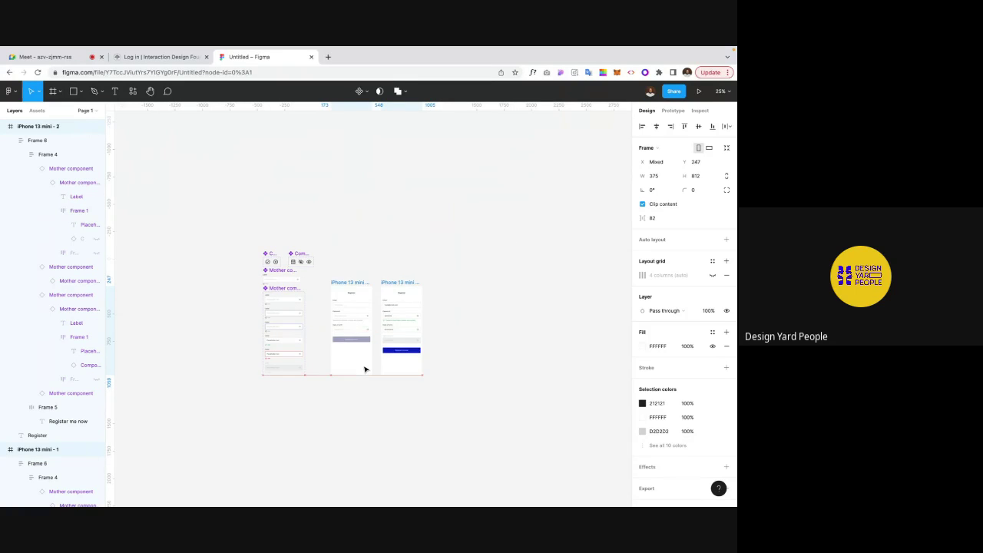
{"action": "left_click", "coordinate": [496, 338]}
{"action": "scroll", "coordinate": [496, 338], "scroll_direction": "down", "scroll_amount": 2}
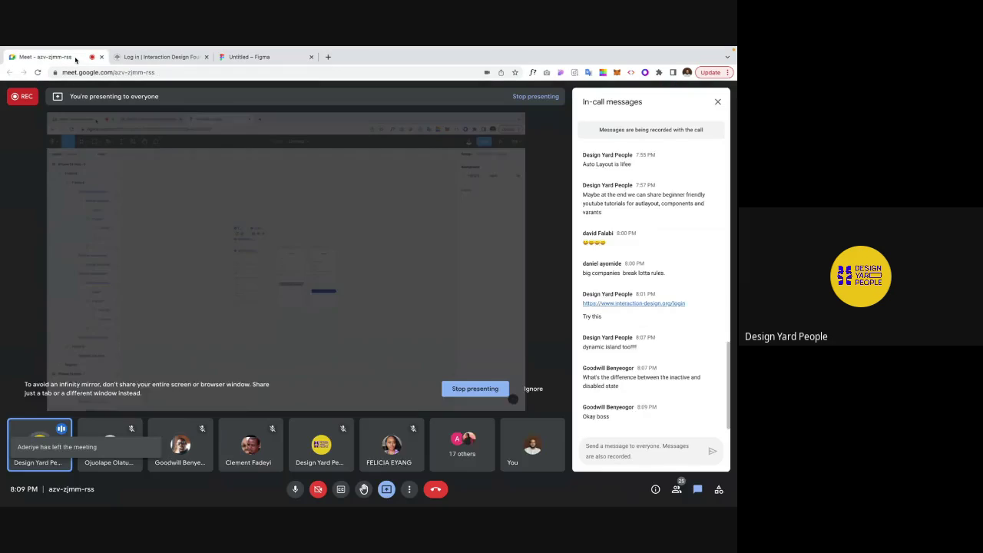
{"action": "left_click", "coordinate": [46, 57]}
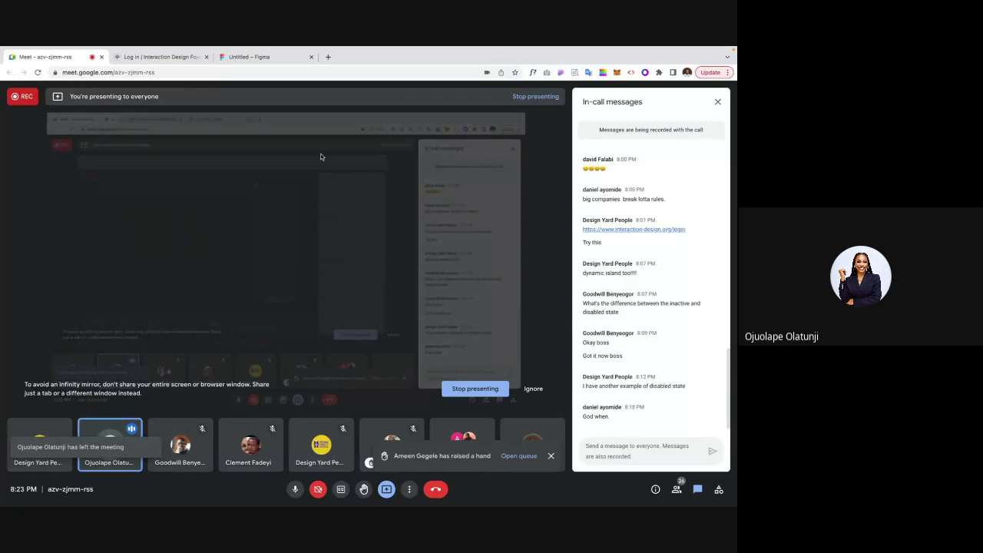
{"action": "left_click", "coordinate": [294, 489]}
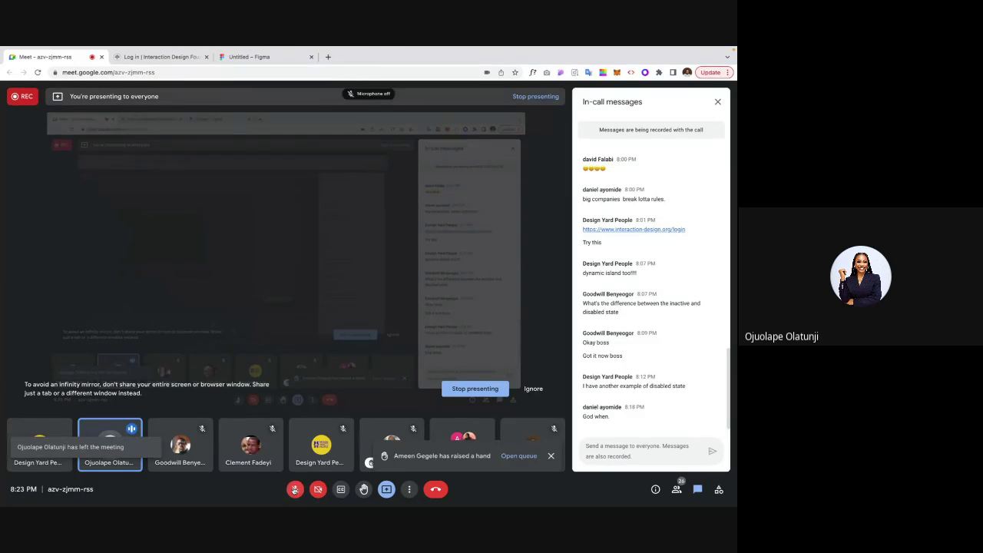
{"action": "left_click", "coordinate": [295, 489]}
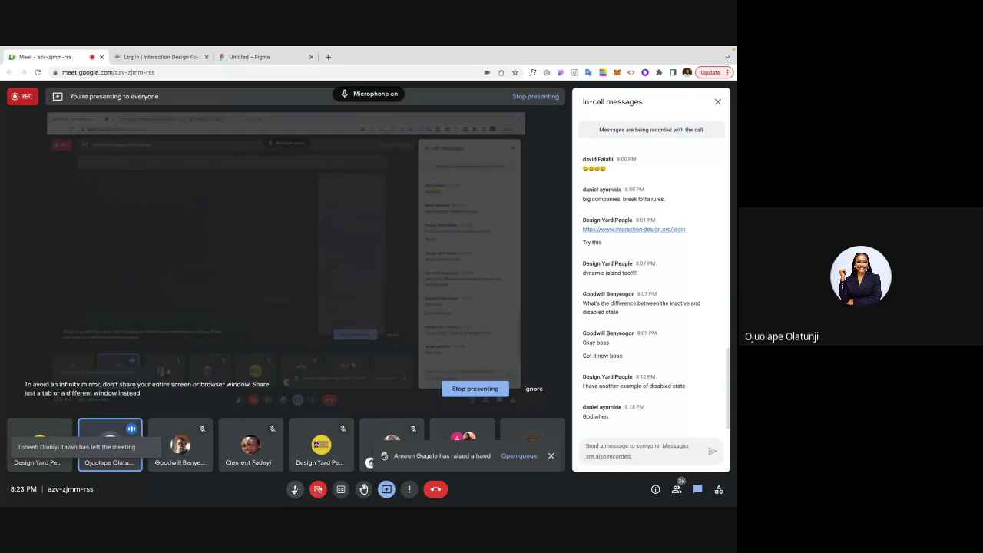
{"action": "left_click", "coordinate": [295, 489]}
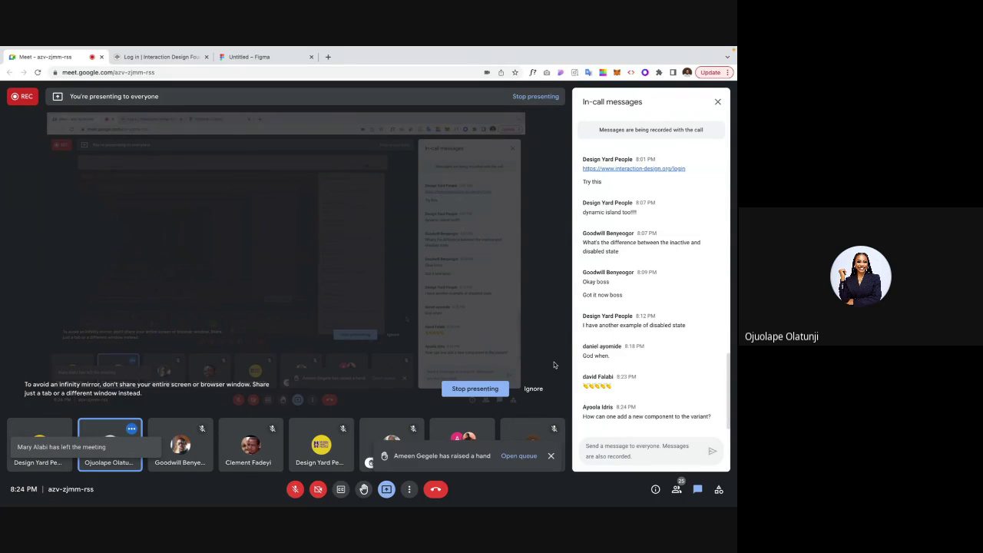
{"action": "left_click", "coordinate": [295, 490]}
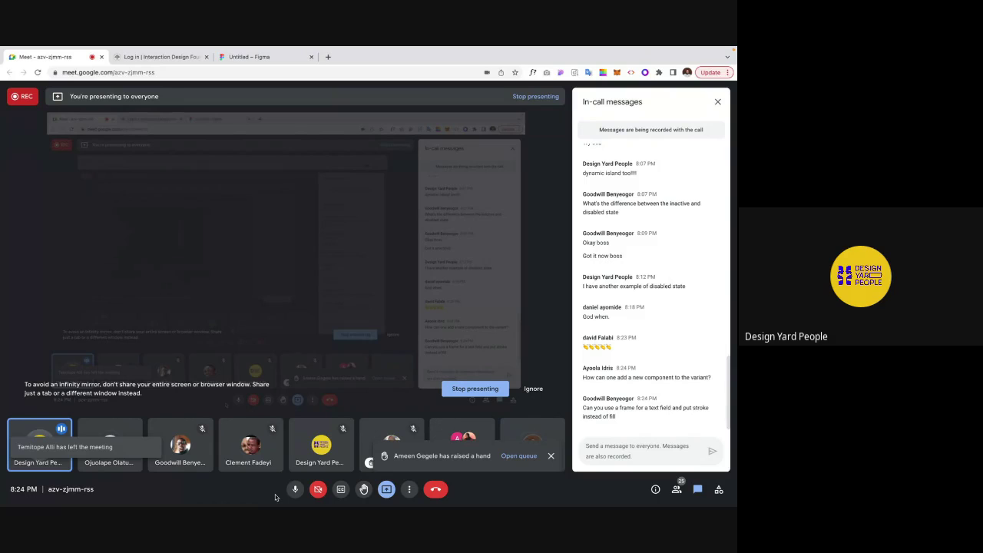
{"action": "left_click", "coordinate": [295, 490]}
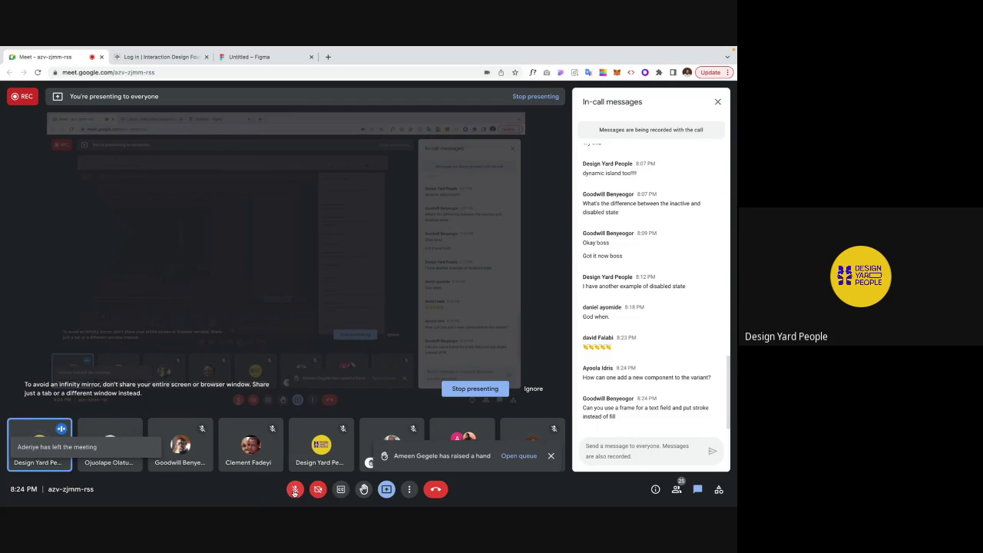
{"action": "left_click", "coordinate": [294, 490]}
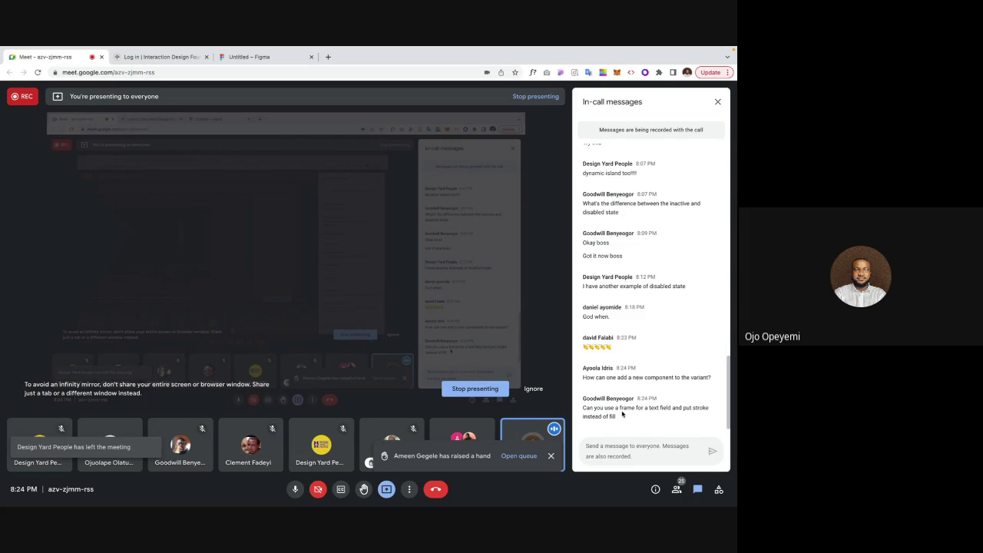
Step: Back in Figma, duplicate the old Disabled variant, then undo and delete it
{"action": "left_click", "coordinate": [249, 56]}
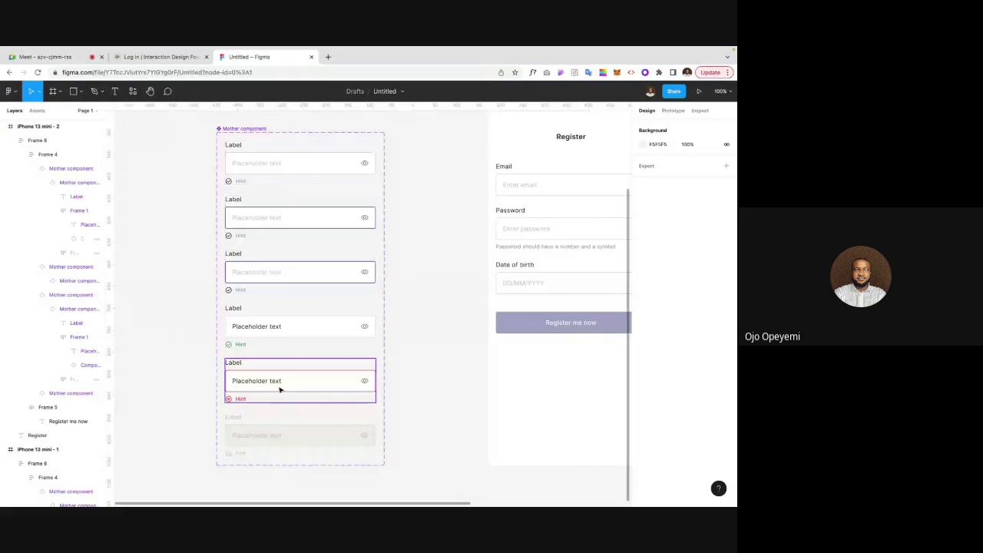
{"action": "left_click", "coordinate": [301, 435]}
{"action": "scroll", "coordinate": [301, 435], "scroll_direction": "down", "scroll_amount": 1}
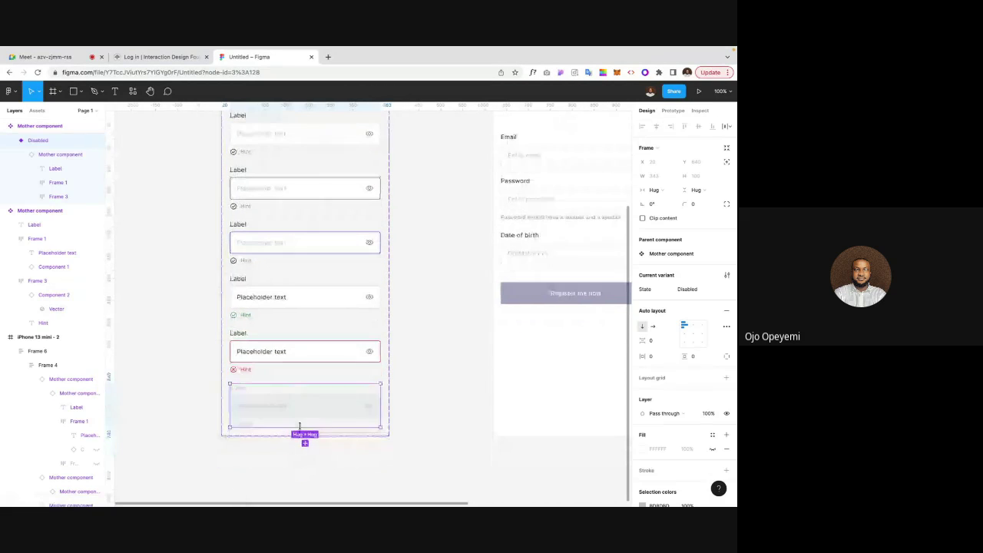
{"action": "key", "text": "ctrl+d"}
{"action": "scroll", "coordinate": [276, 409], "scroll_direction": "down", "scroll_amount": 2}
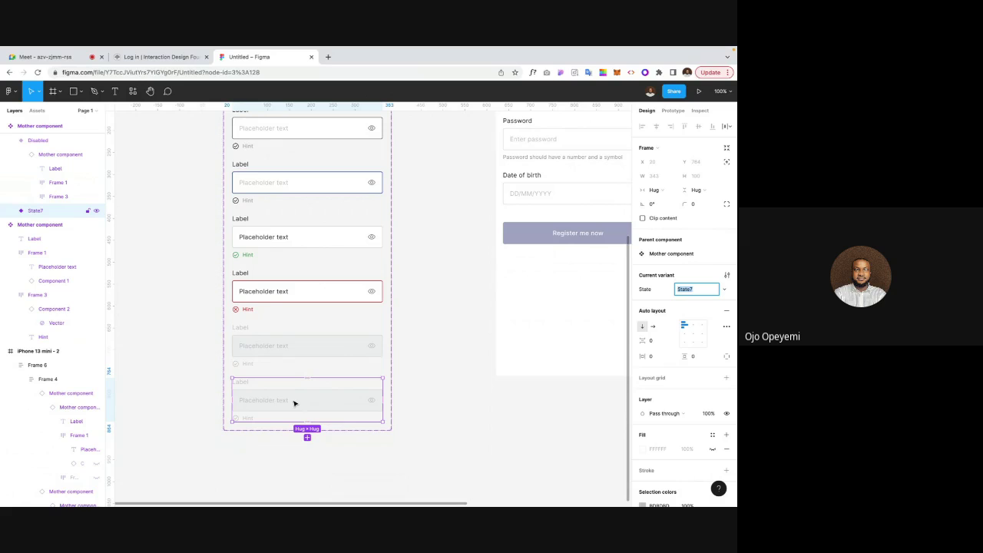
{"action": "scroll", "coordinate": [292, 399], "scroll_direction": "down", "scroll_amount": 2}
{"action": "scroll", "coordinate": [291, 399], "scroll_direction": "left", "scroll_amount": 2}
{"action": "scroll", "coordinate": [303, 386], "scroll_direction": "up", "scroll_amount": 5}
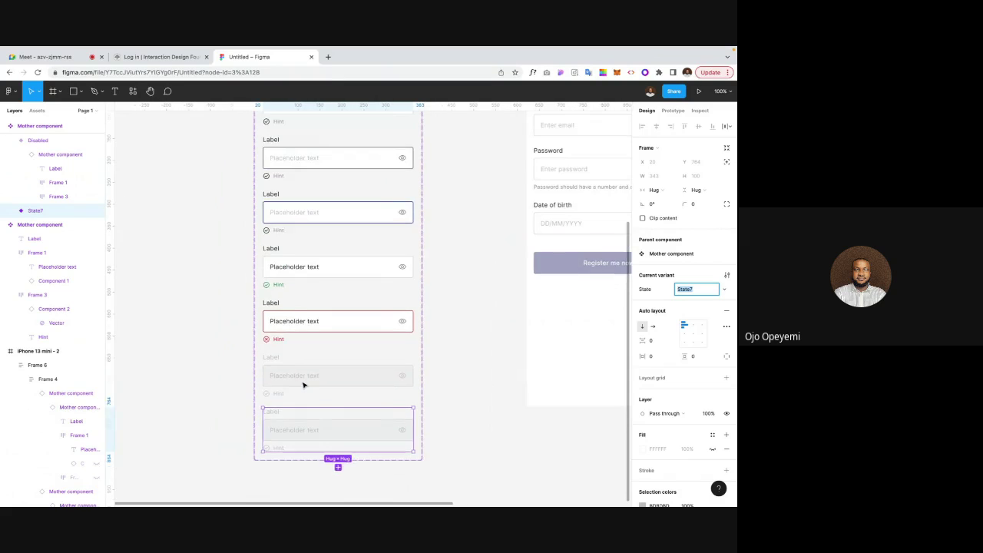
{"action": "scroll", "coordinate": [324, 397], "scroll_direction": "up", "scroll_amount": 3}
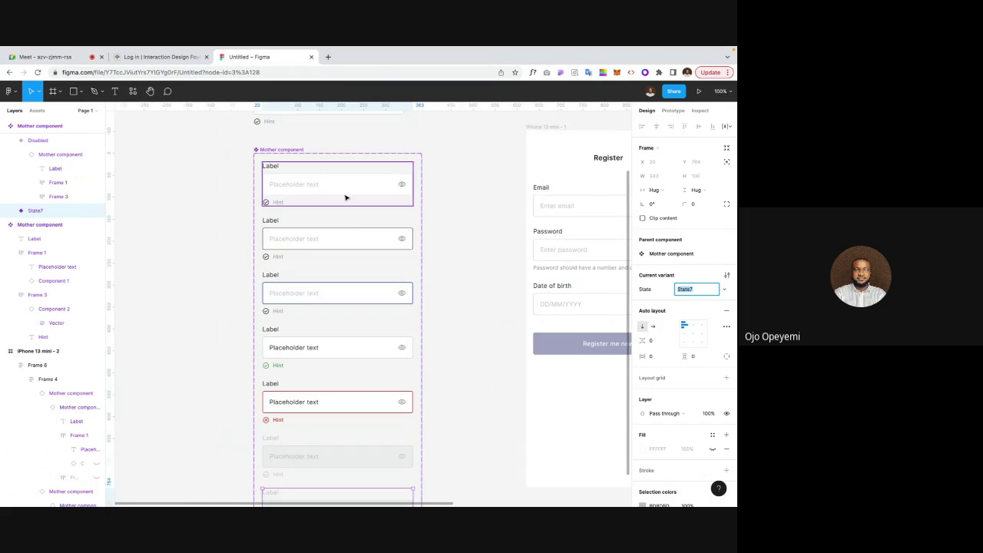
{"action": "scroll", "coordinate": [343, 392], "scroll_direction": "down", "scroll_amount": 3}
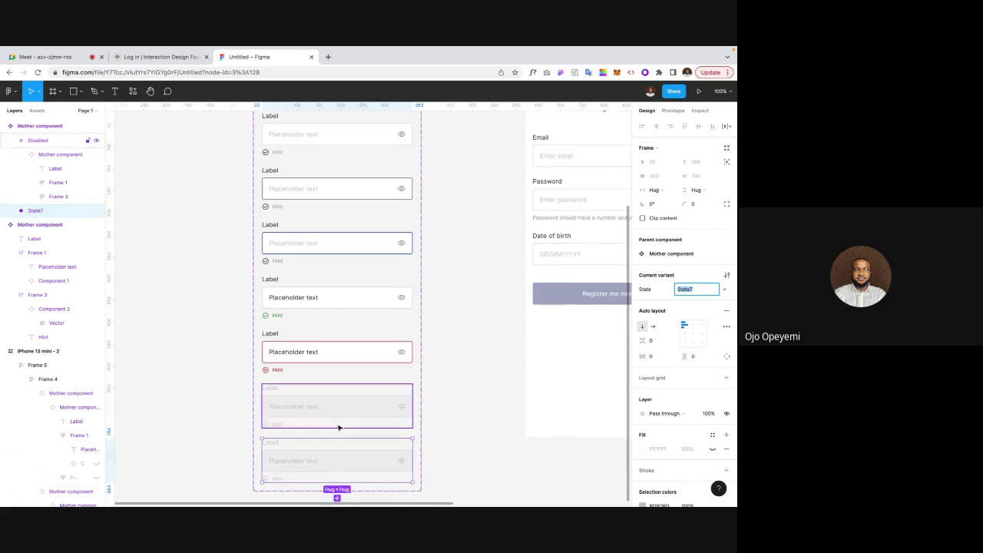
{"action": "key", "text": "BackSpace"}
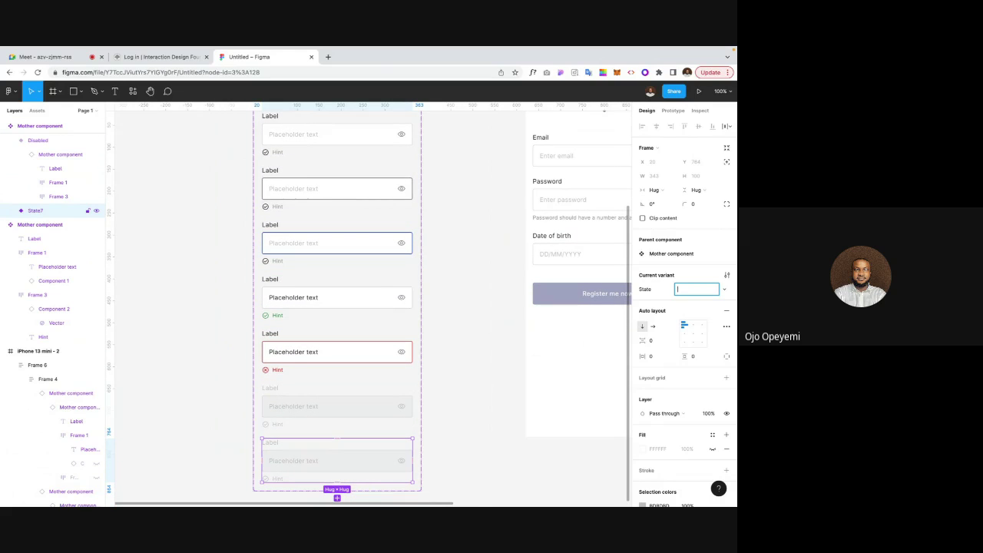
{"action": "key", "text": "ctrl+z"}
{"action": "key", "text": "ctrl+z"}
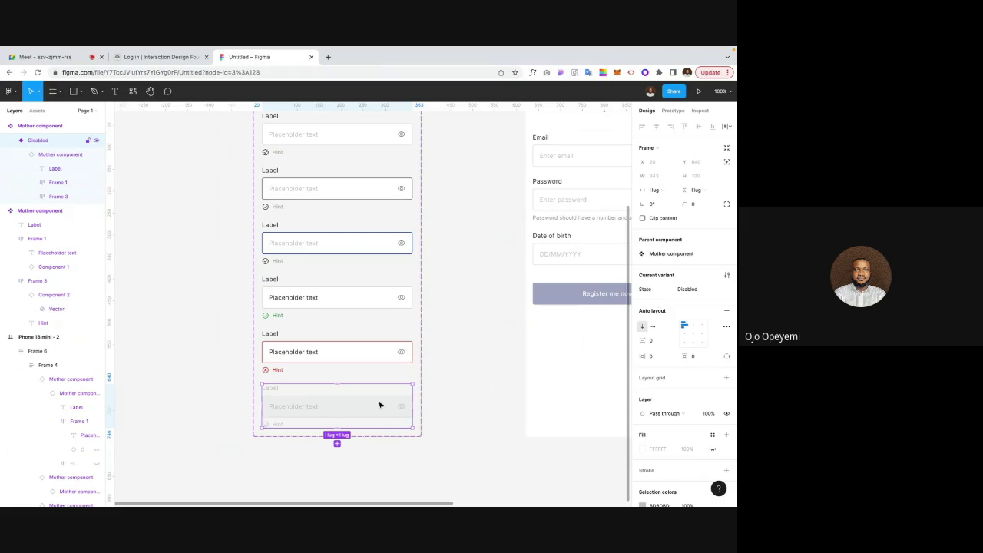
{"action": "key", "text": "Delete"}
{"action": "scroll", "coordinate": [263, 395], "scroll_direction": "up", "scroll_amount": 3}
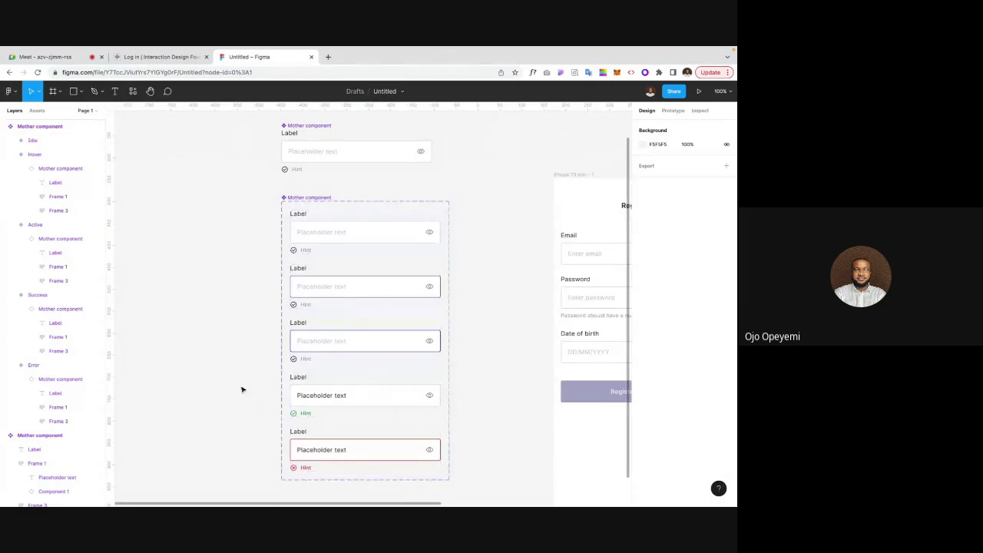
{"action": "scroll", "coordinate": [210, 303], "scroll_direction": "down", "scroll_amount": 2}
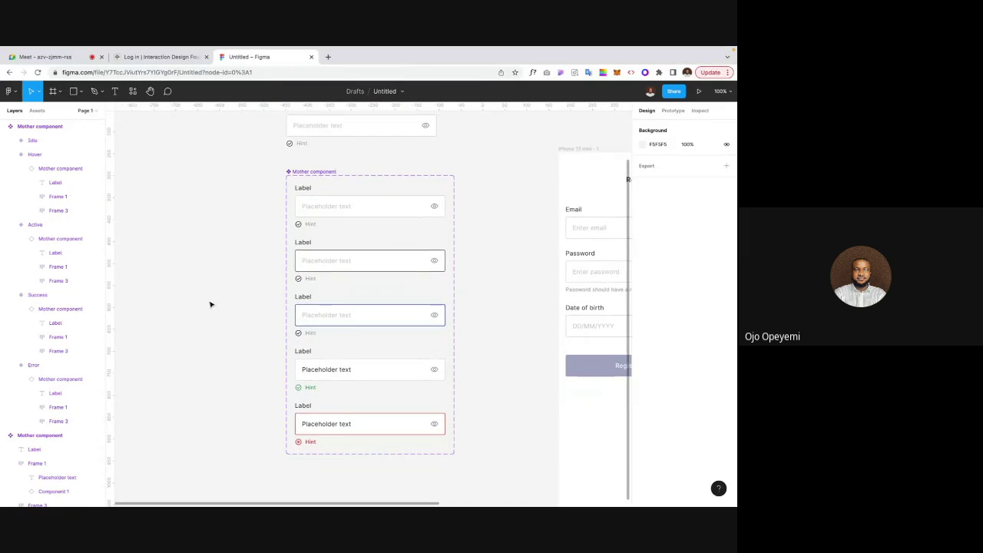
{"action": "scroll", "coordinate": [251, 381], "scroll_direction": "down", "scroll_amount": 4}
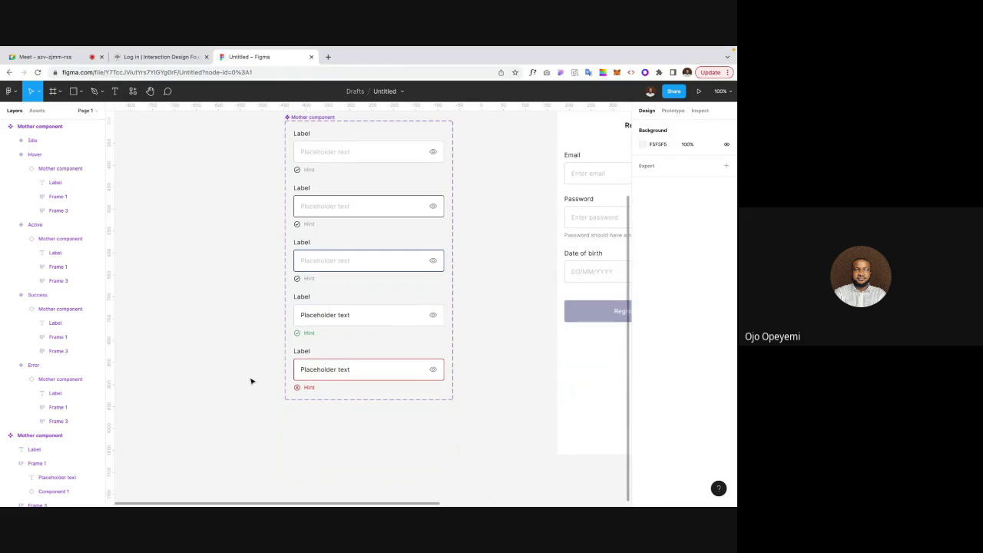
Step: Duplicate the Error variant and rename its State value to Disabled
{"action": "left_click", "coordinate": [309, 363]}
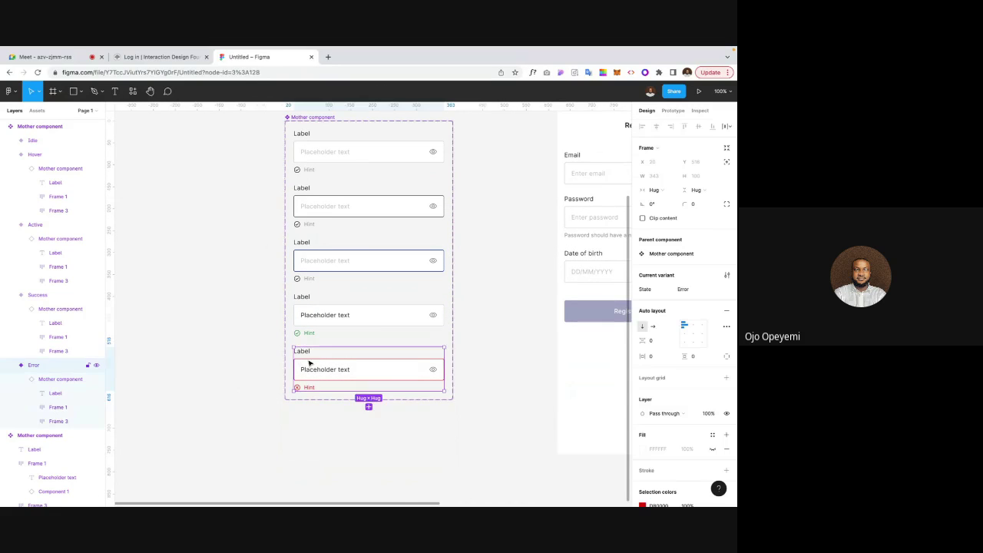
{"action": "key", "text": "ctrl+d"}
{"action": "scroll", "coordinate": [229, 397], "scroll_direction": "down", "scroll_amount": 2}
{"action": "key", "text": "BackSpace"}
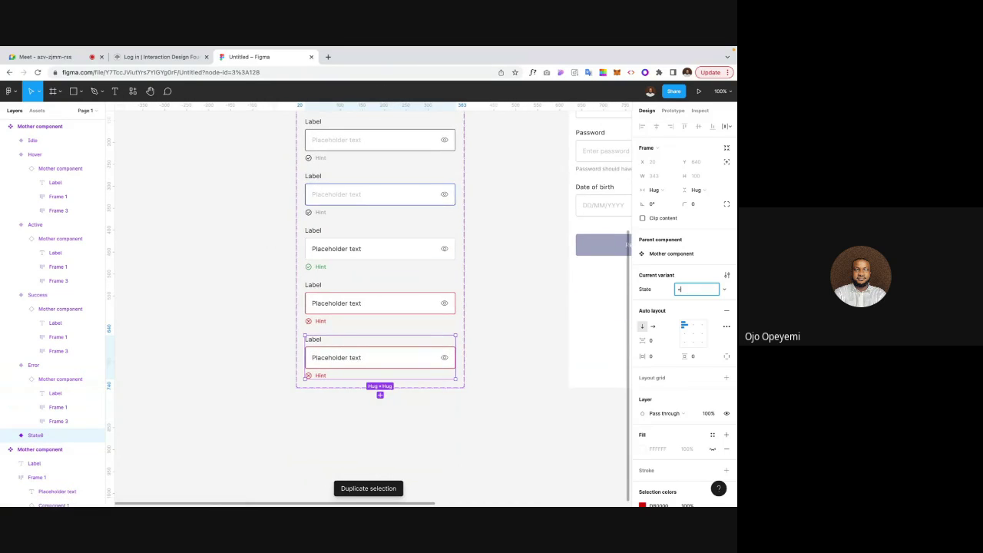
{"action": "key", "text": "ctrl+z"}
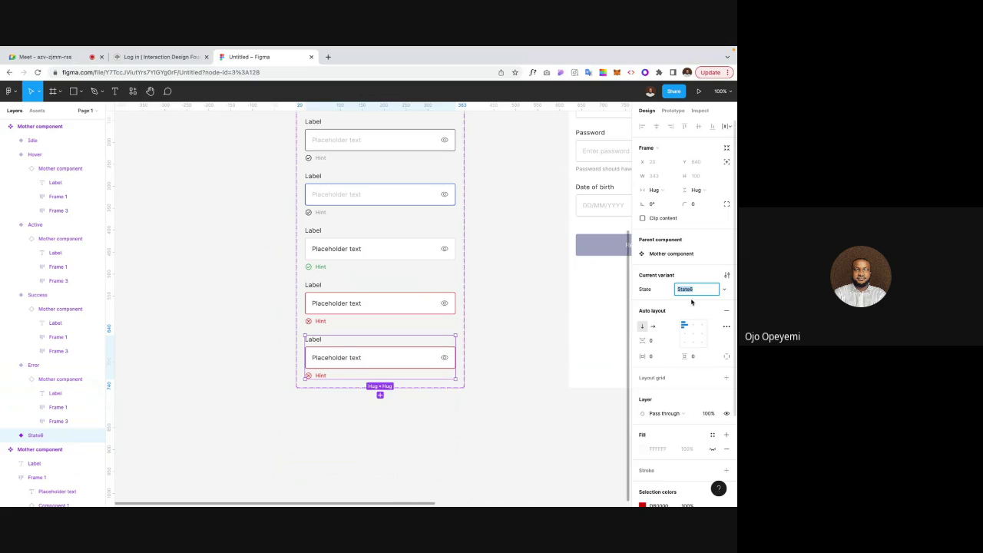
{"action": "type", "text": "Disabled"}
{"action": "key", "text": "Return"}
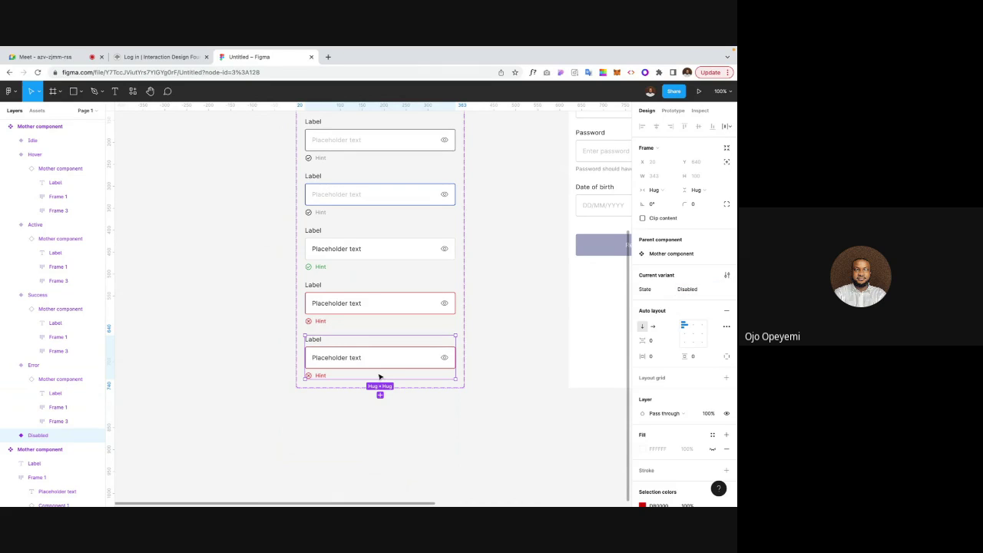
{"action": "key", "text": "ctrl+plus"}
{"action": "left_click", "coordinate": [263, 379]}
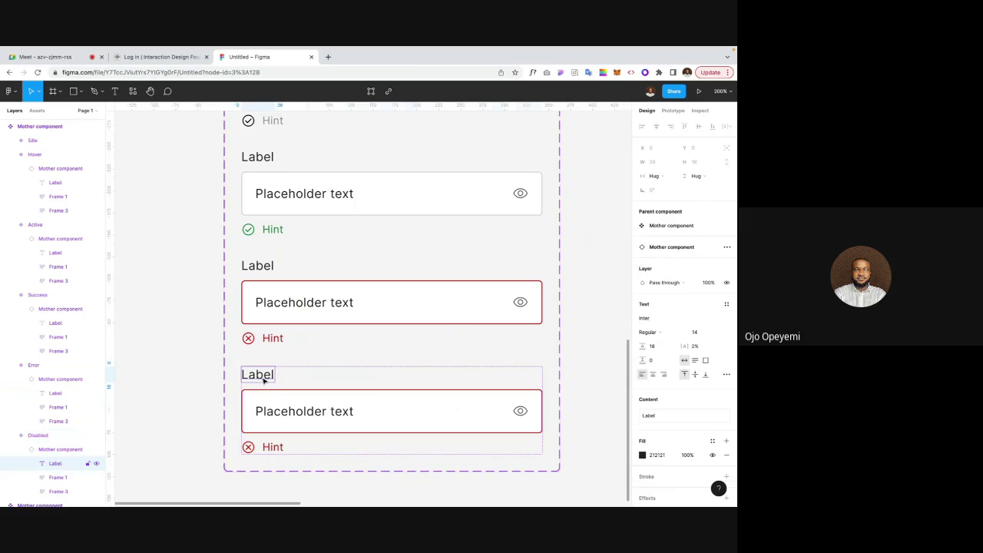
Step: Set the Disabled variant's label colour to B3B3B3 and lighten the input border
{"action": "left_click", "coordinate": [642, 454]}
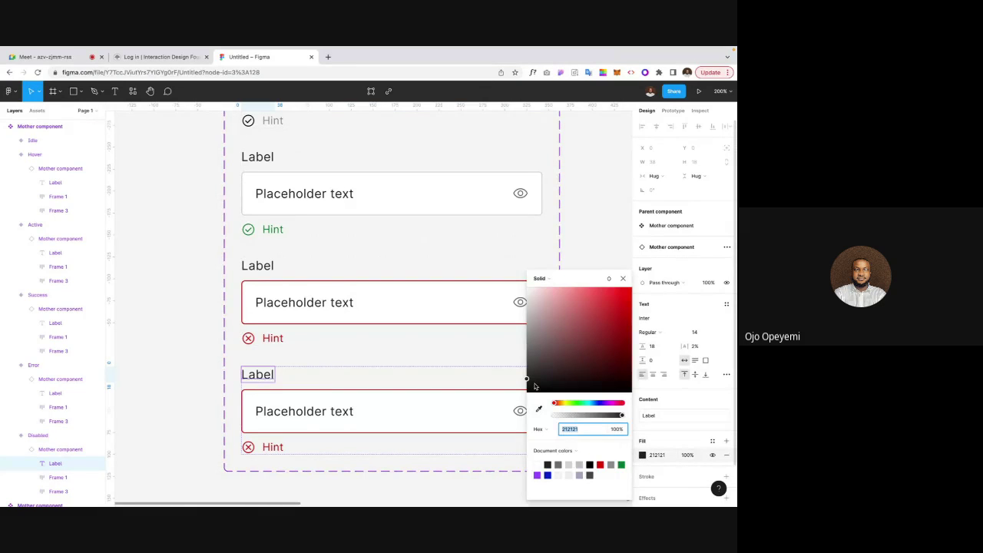
{"action": "type", "text": "B3B3B3"}
{"action": "key", "text": "Return"}
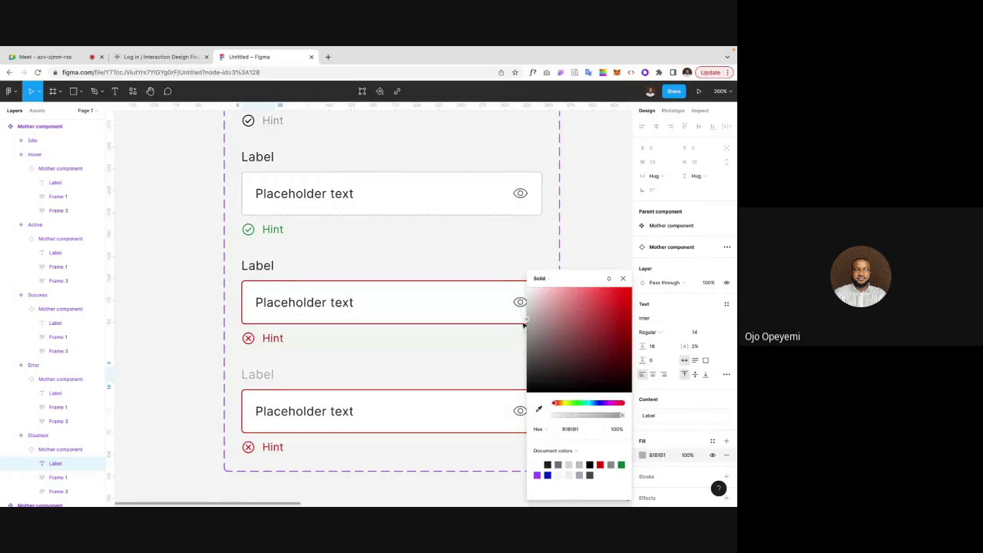
{"action": "left_click", "coordinate": [300, 408]}
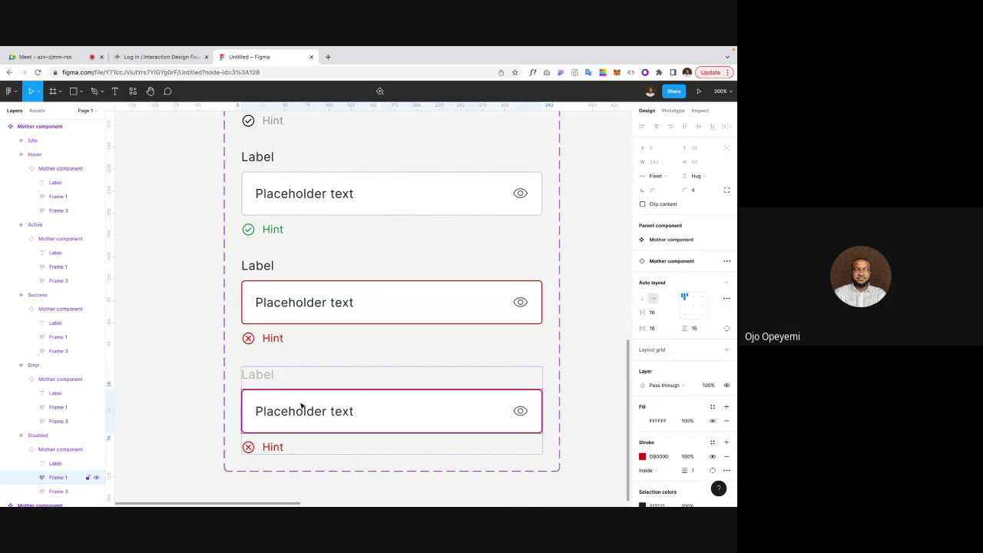
{"action": "left_click", "coordinate": [642, 456]}
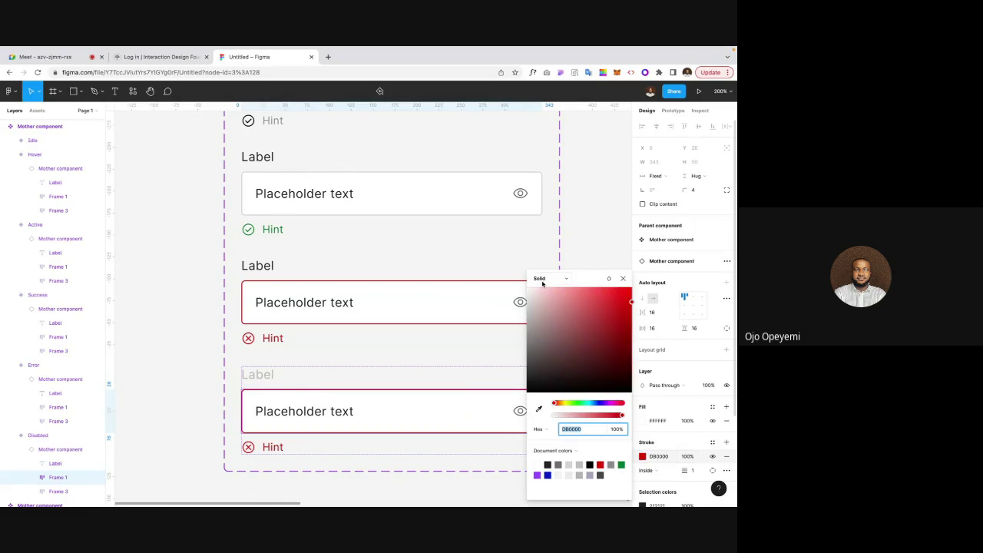
{"action": "left_click_drag", "start_coordinate": [631, 303], "coordinate": [522, 309]}
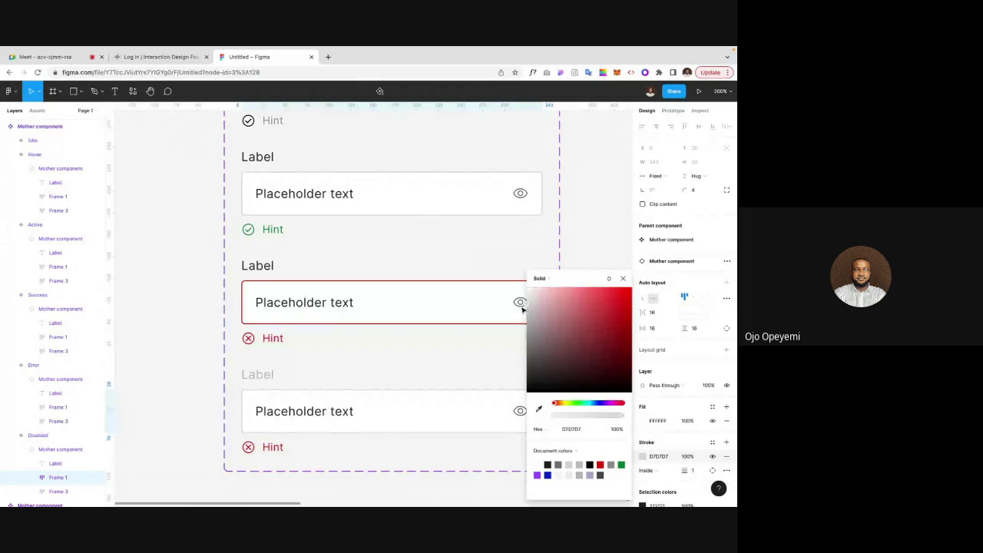
Step: Colour the placeholder text, eye icon and hint row B3B3B3
{"action": "double_click", "coordinate": [305, 413]}
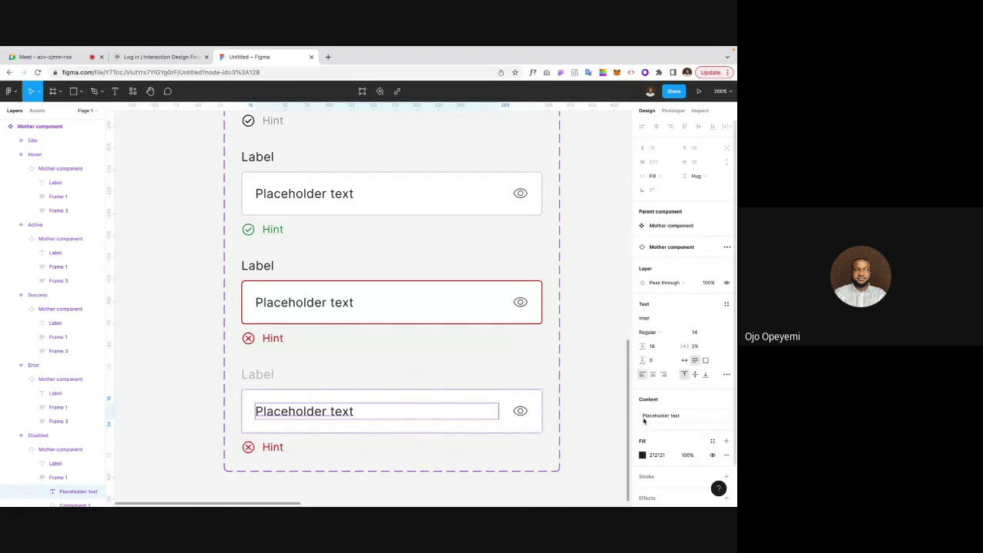
{"action": "left_click", "coordinate": [263, 374]}
{"action": "left_click", "coordinate": [657, 454]}
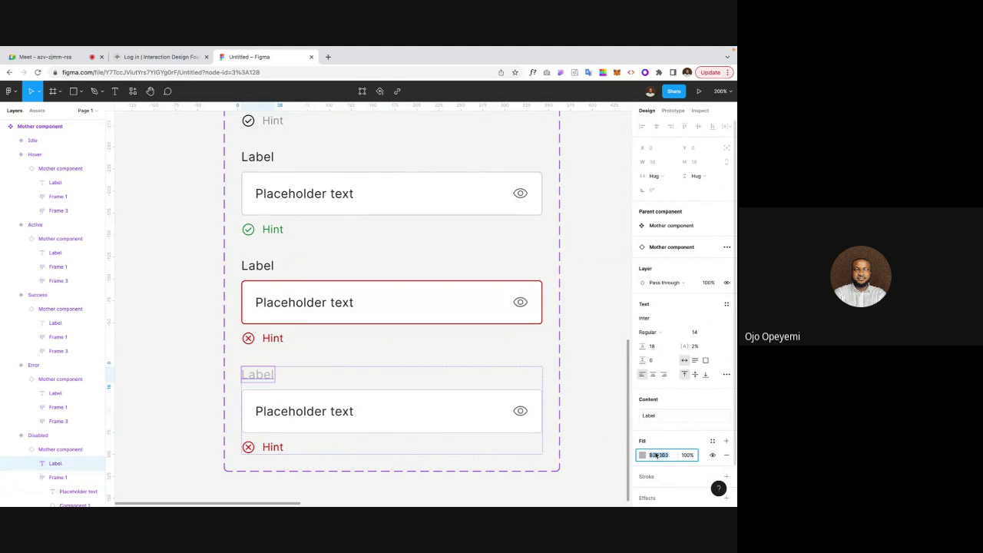
{"action": "left_click", "coordinate": [330, 413]}
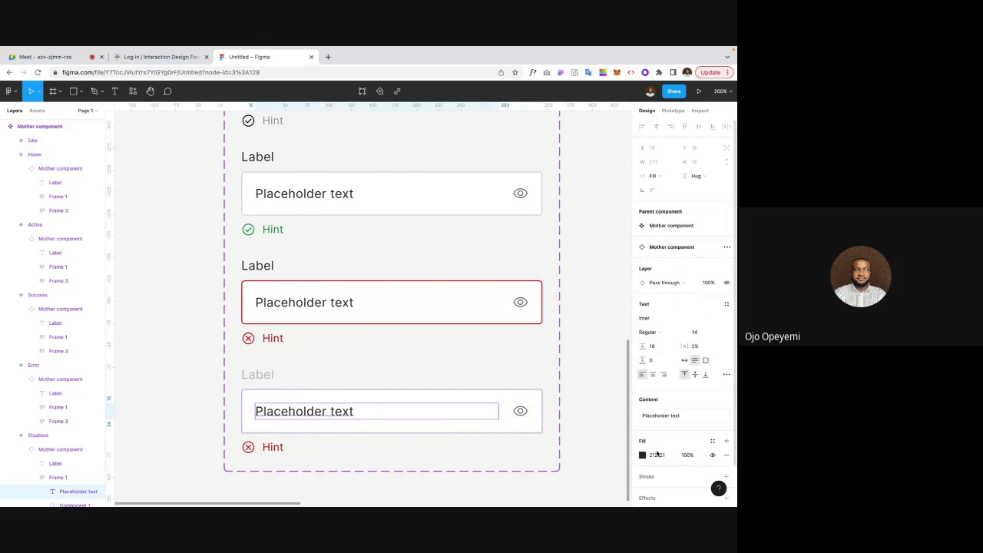
{"action": "left_click", "coordinate": [656, 455]}
{"action": "type", "text": "B3B3B3"}
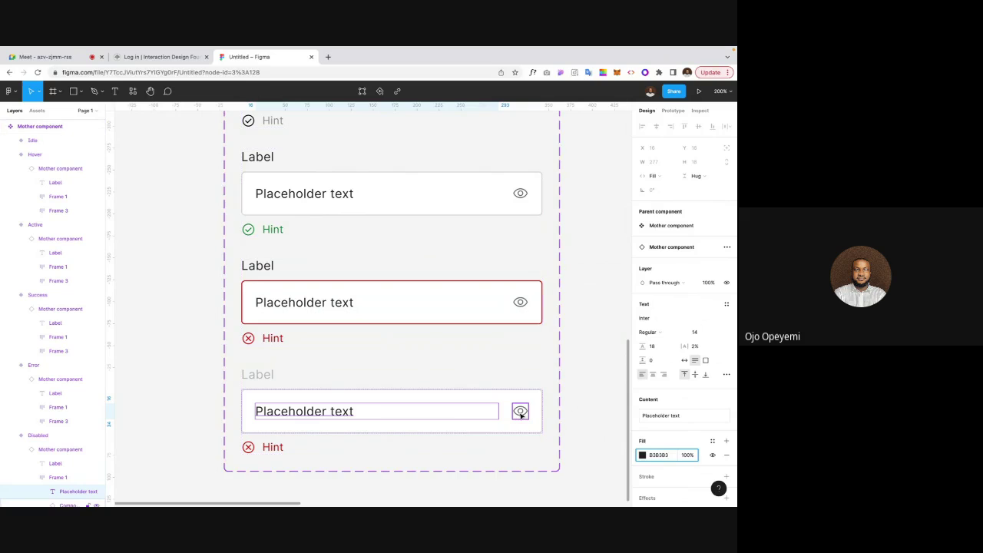
{"action": "left_click", "coordinate": [520, 410]}
{"action": "left_click", "coordinate": [658, 423]}
{"action": "type", "text": "B3B3B3"}
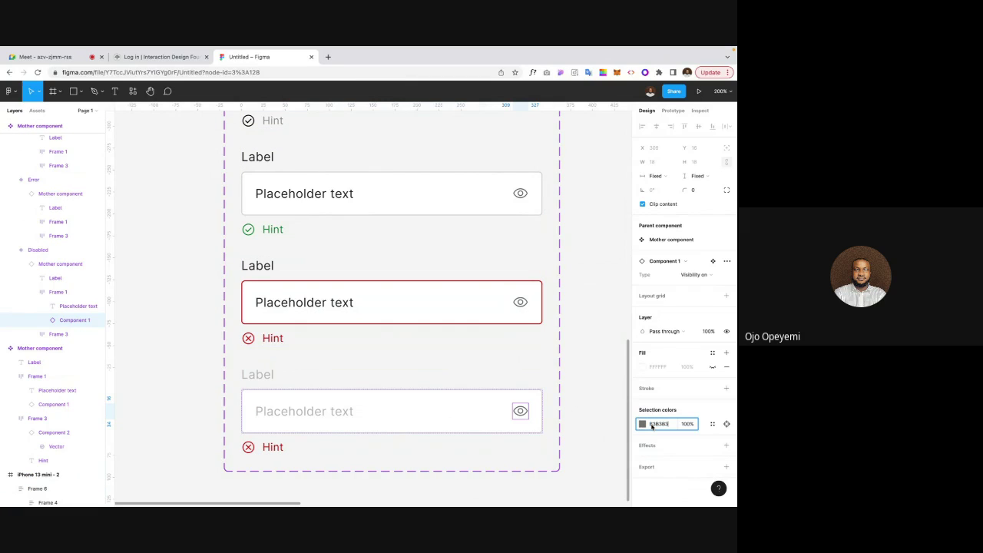
{"action": "left_click", "coordinate": [281, 447]}
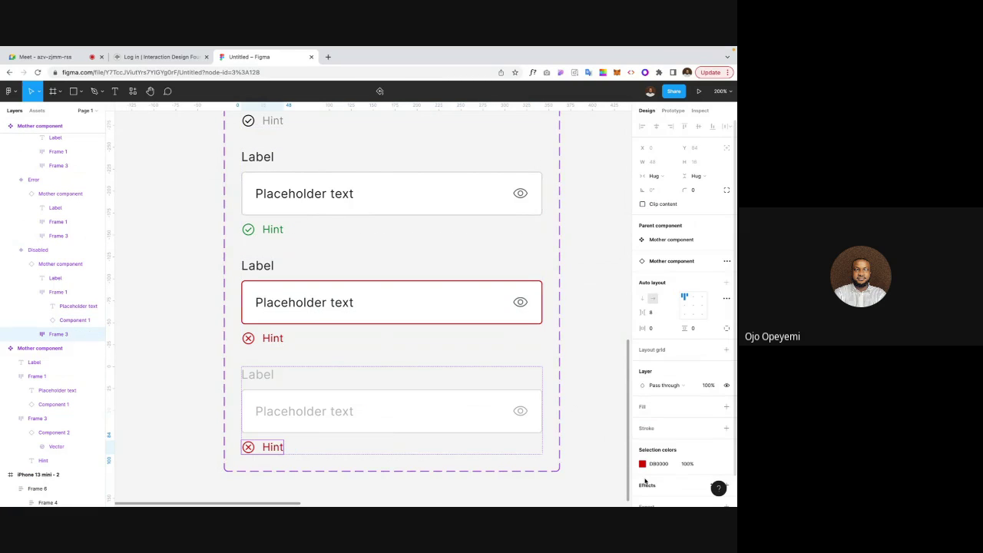
{"action": "type", "text": "B3B3B3"}
{"action": "key", "text": "Return"}
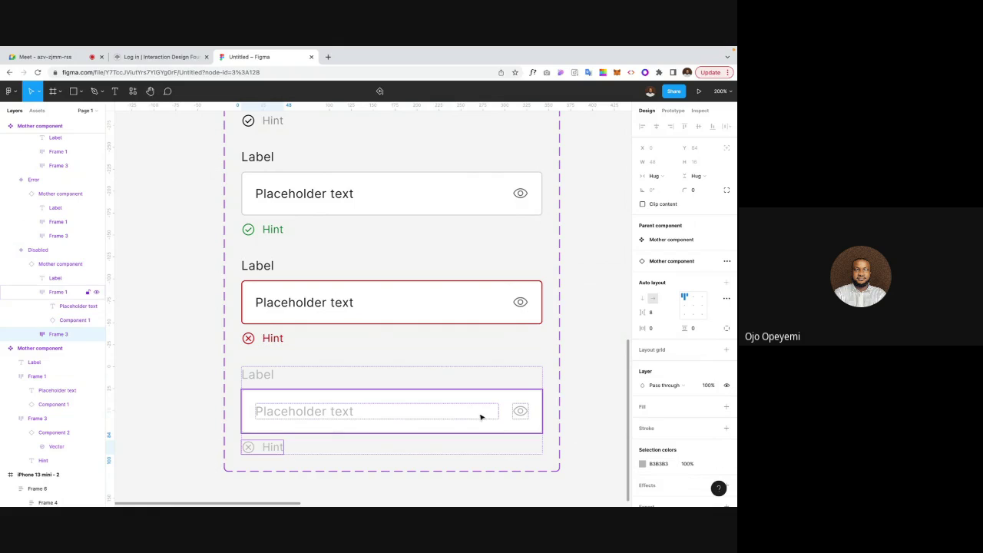
Step: Fill the disabled input box with light grey EBECEF
{"action": "left_click", "coordinate": [496, 430]}
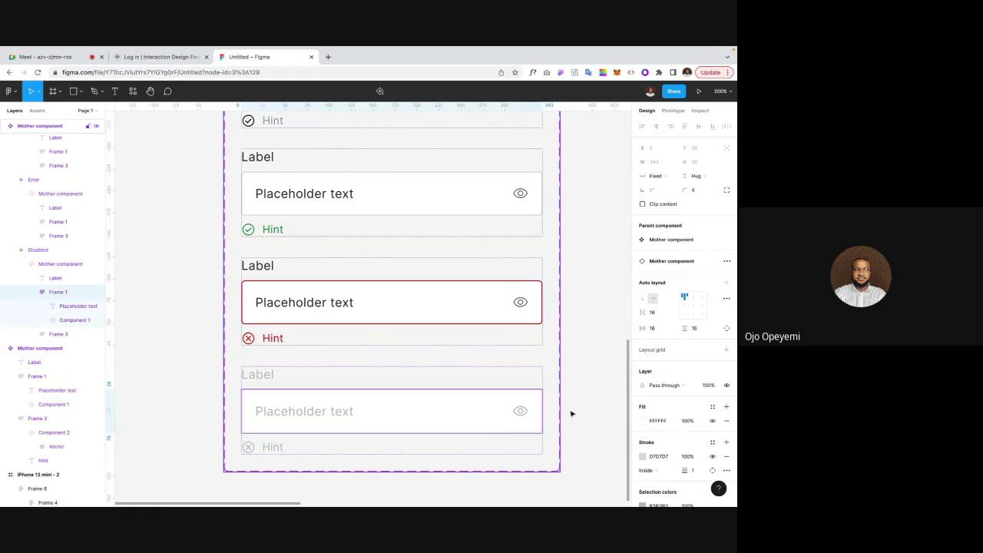
{"action": "left_click", "coordinate": [641, 421]}
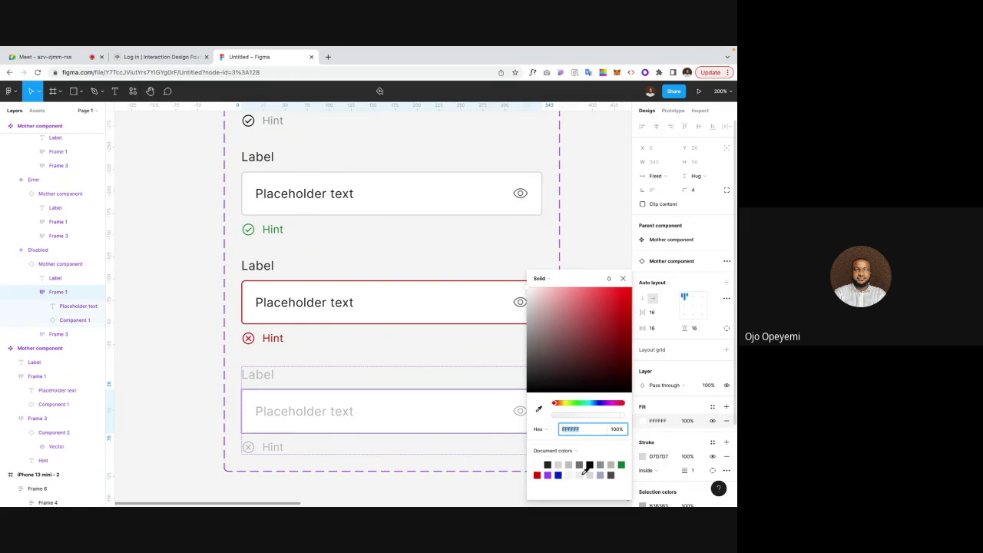
{"action": "left_click", "coordinate": [584, 470]}
{"action": "left_click", "coordinate": [592, 220]}
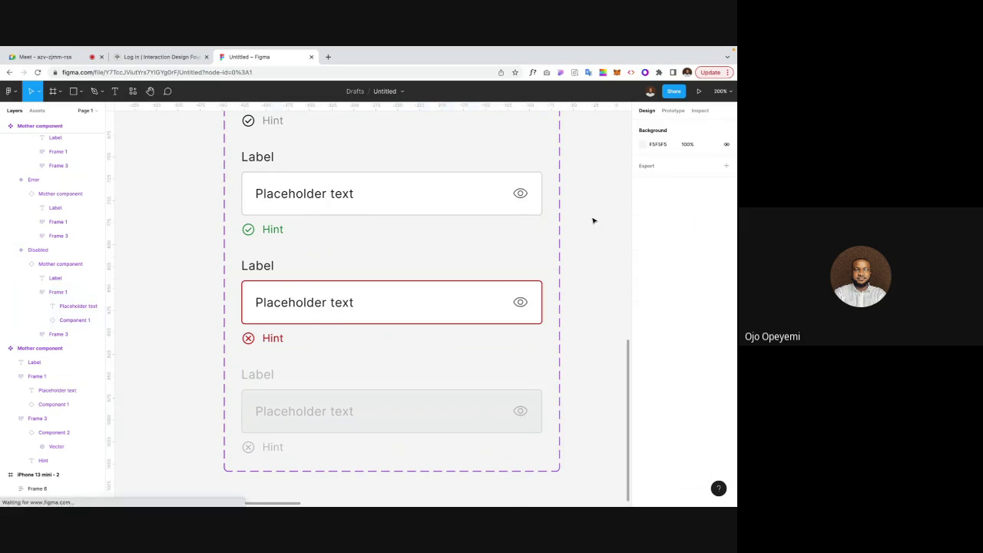
{"action": "scroll", "coordinate": [592, 219], "scroll_direction": "down", "scroll_amount": 5}
Step: Change the first Register screen's Date of birth field State from Idle to Disabled
{"action": "scroll", "coordinate": [592, 220], "scroll_direction": "right", "scroll_amount": 2}
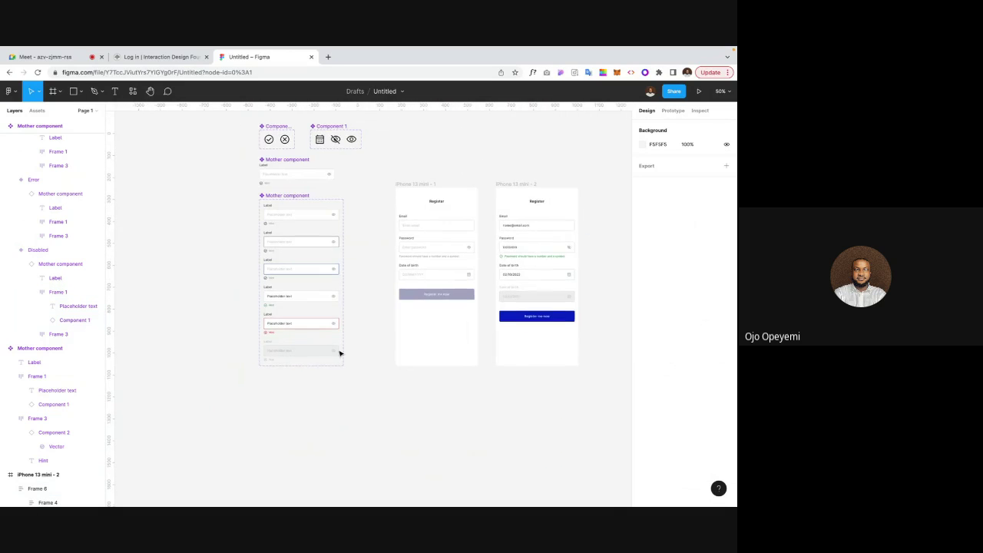
{"action": "scroll", "coordinate": [386, 355], "scroll_direction": "right", "scroll_amount": 2}
{"action": "scroll", "coordinate": [387, 355], "scroll_direction": "up", "scroll_amount": 1}
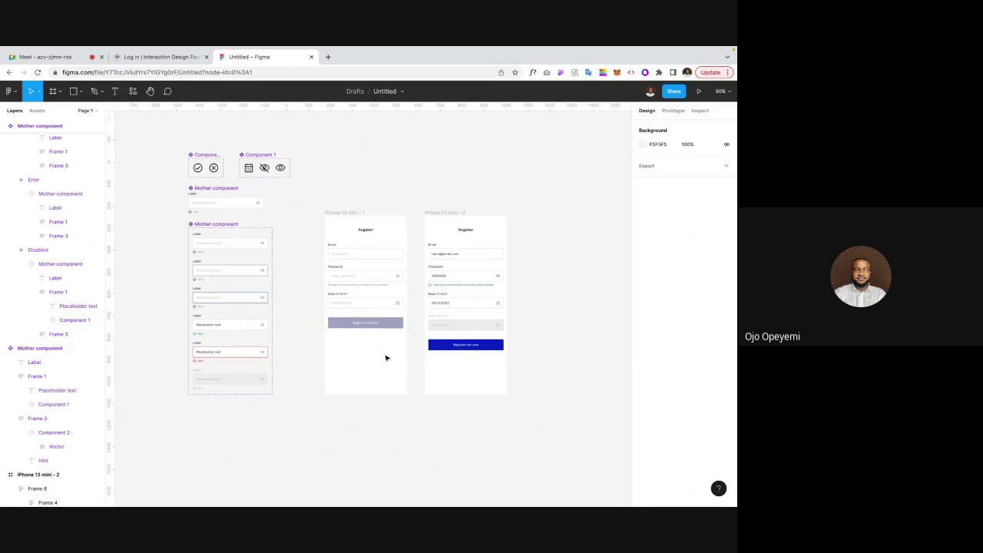
{"action": "key", "text": "shift+0"}
{"action": "double_click", "coordinate": [377, 300]}
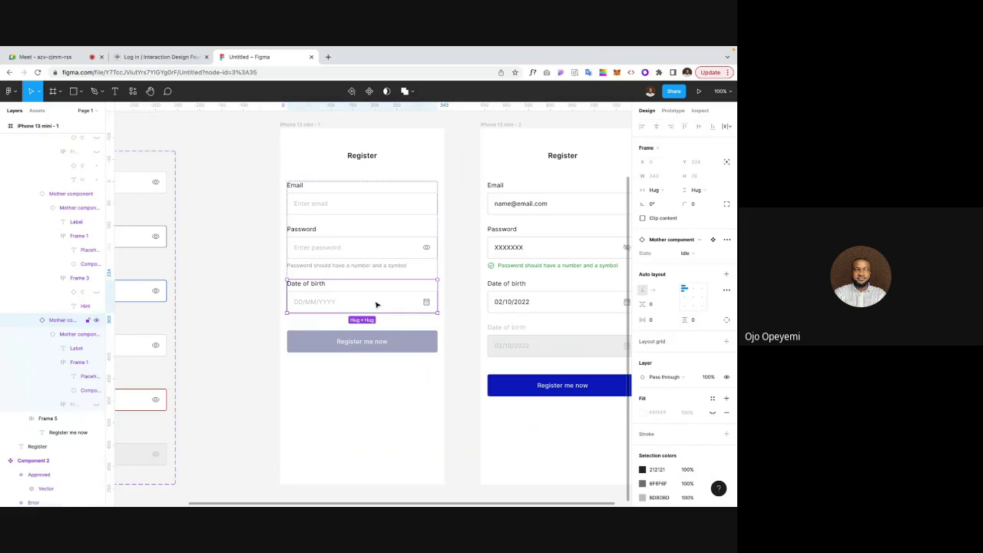
{"action": "left_click", "coordinate": [697, 255]}
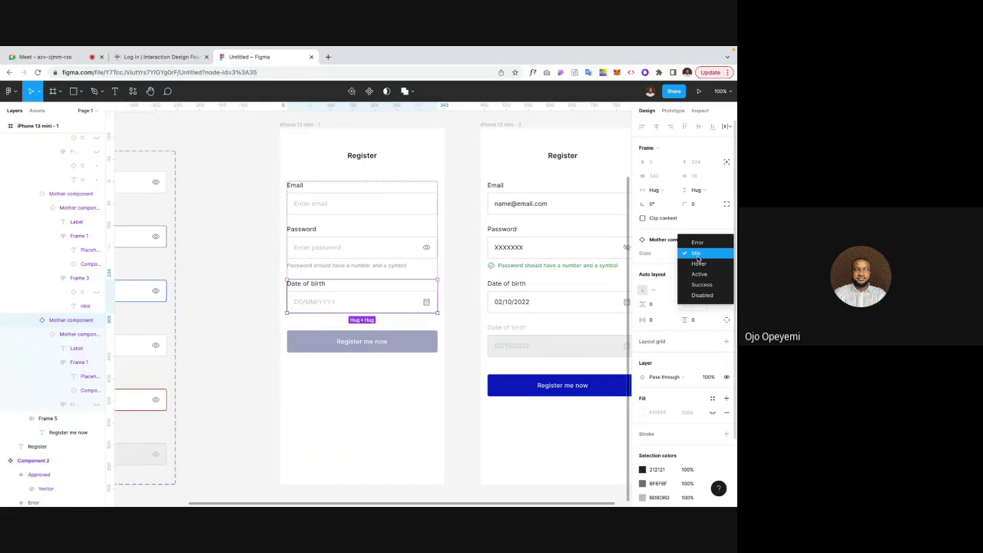
{"action": "left_click", "coordinate": [698, 295]}
{"action": "left_click", "coordinate": [259, 303]}
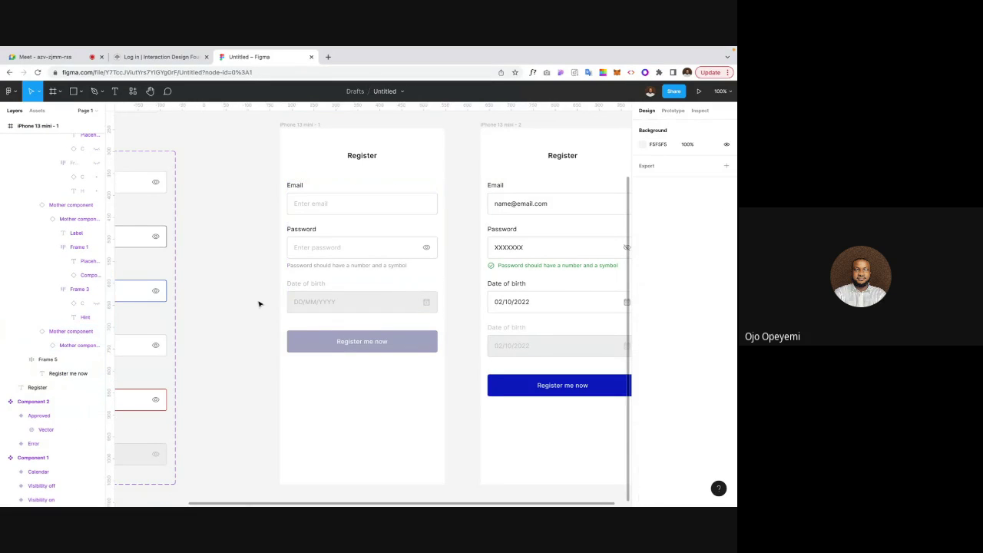
{"action": "scroll", "coordinate": [258, 304], "scroll_direction": "up", "scroll_amount": 1}
{"action": "scroll", "coordinate": [259, 304], "scroll_direction": "left", "scroll_amount": 5}
{"action": "scroll", "coordinate": [259, 304], "scroll_direction": "down", "scroll_amount": 2}
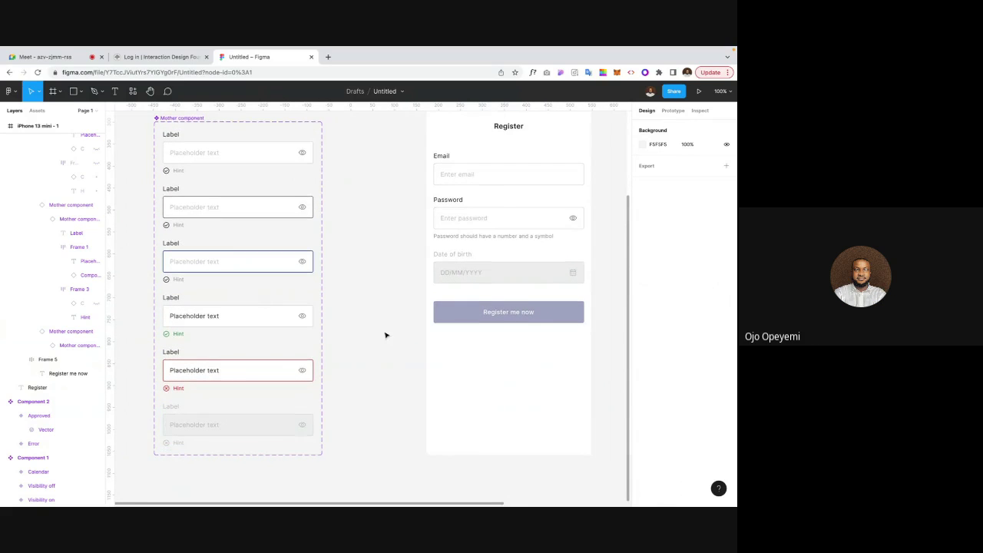
{"action": "scroll", "coordinate": [385, 335], "scroll_direction": "up", "scroll_amount": 2}
{"action": "scroll", "coordinate": [385, 334], "scroll_direction": "left", "scroll_amount": 1}
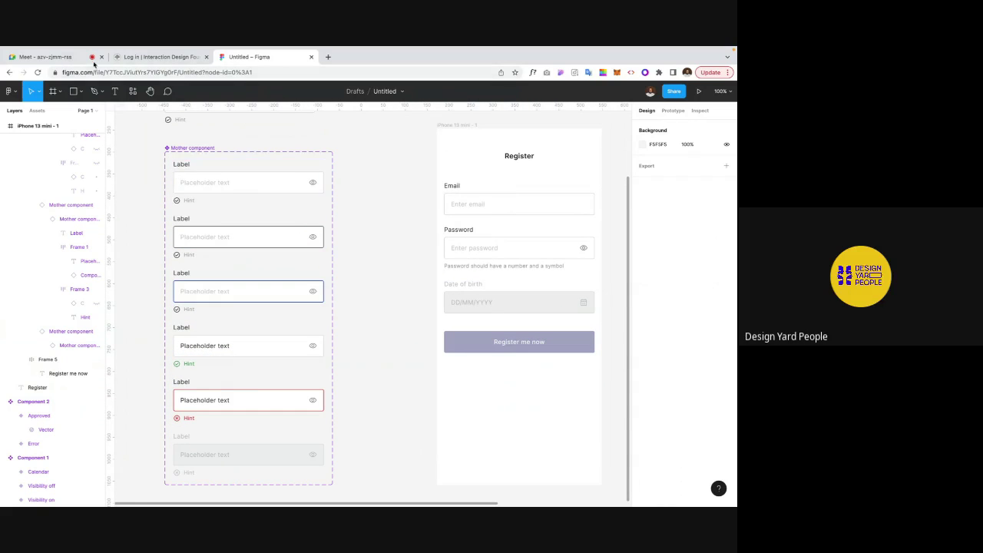
Step: In the Meet call, mute and later unmute the microphone, then return to the Figma file
{"action": "left_click", "coordinate": [45, 56]}
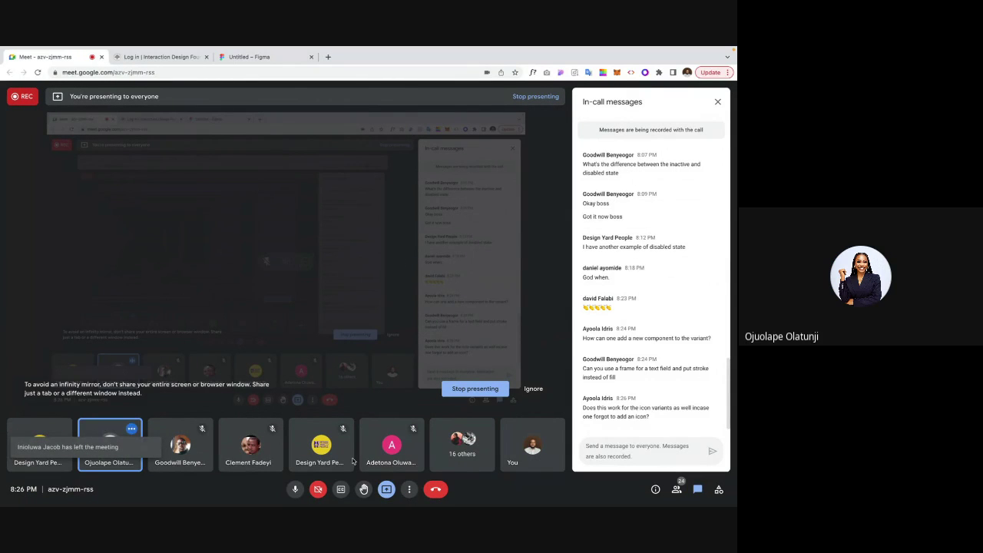
{"action": "left_click", "coordinate": [295, 489]}
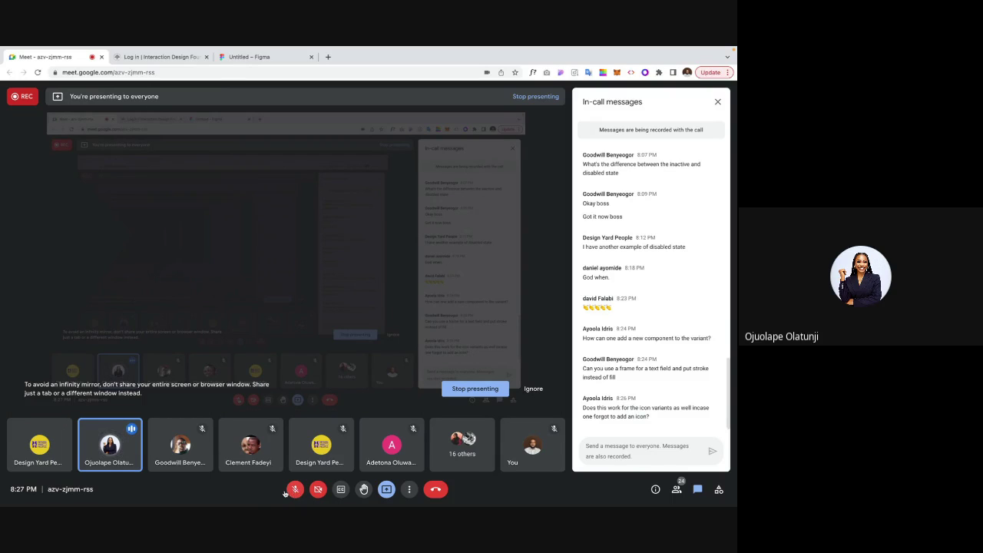
{"action": "mouse_move", "coordinate": [259, 498]}
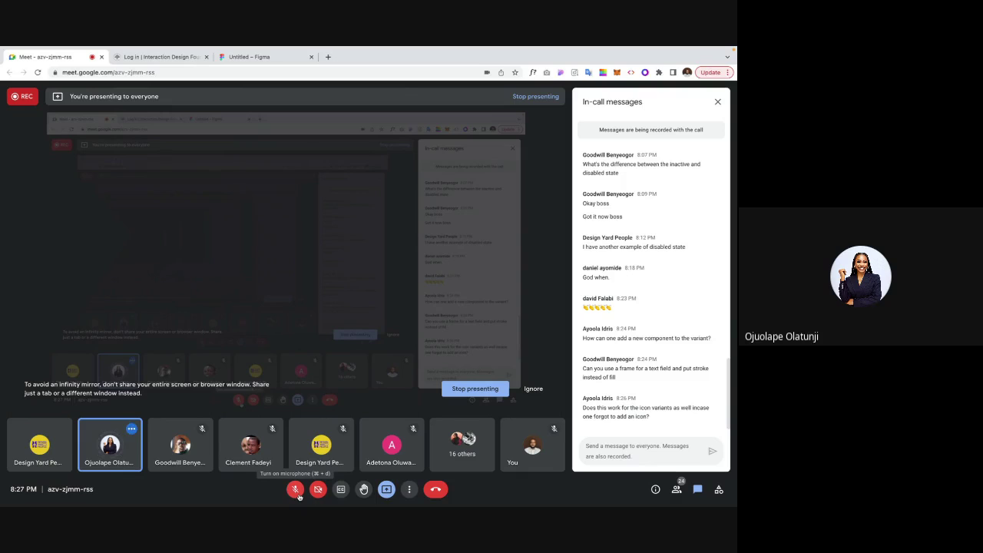
{"action": "left_click", "coordinate": [296, 490]}
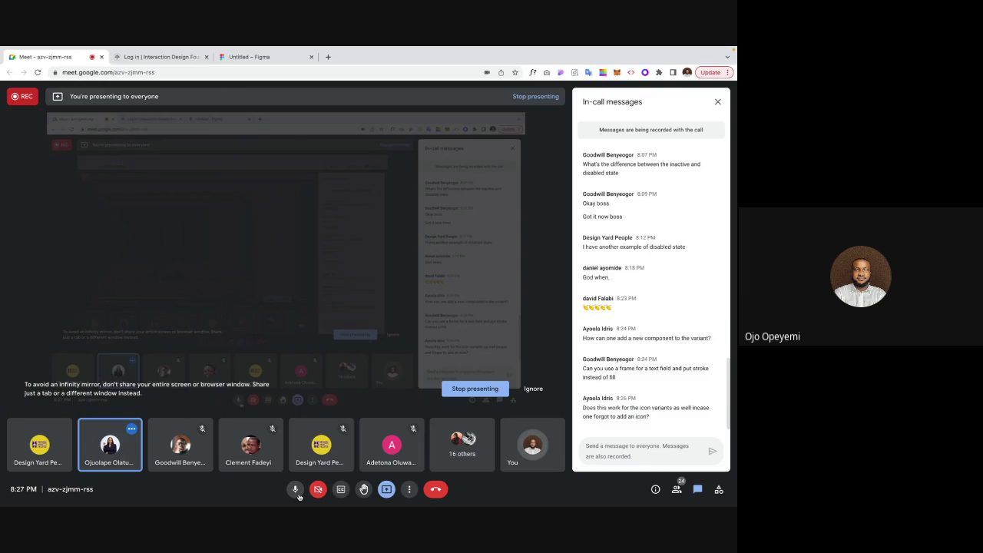
{"action": "left_click", "coordinate": [245, 64]}
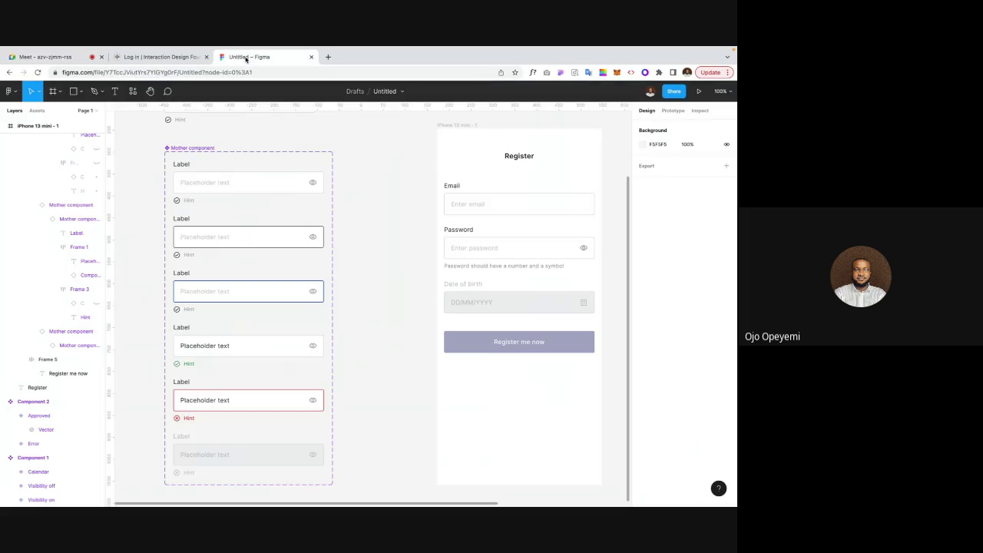
{"action": "scroll", "coordinate": [366, 258], "scroll_direction": "down", "scroll_amount": 5}
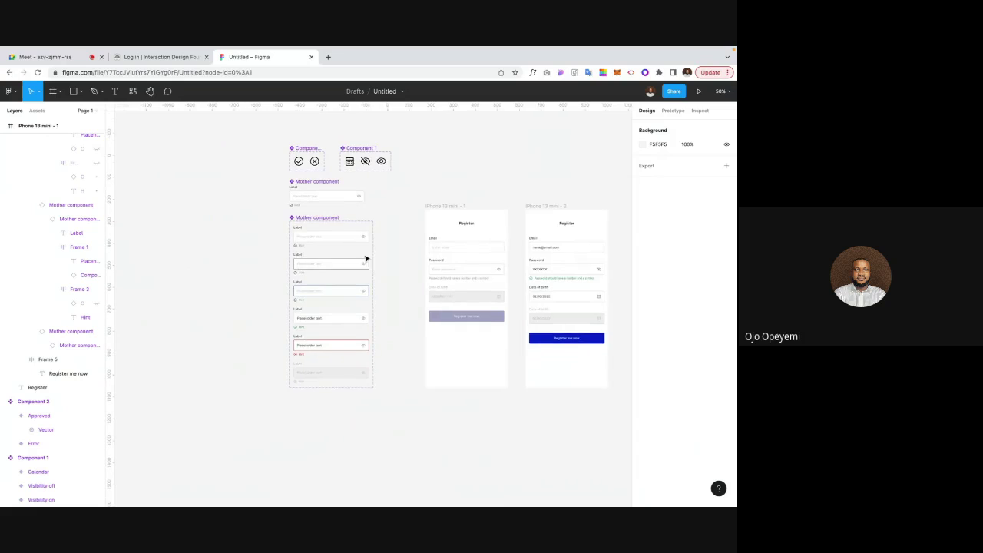
{"action": "scroll", "coordinate": [423, 215], "scroll_direction": "up", "scroll_amount": 3}
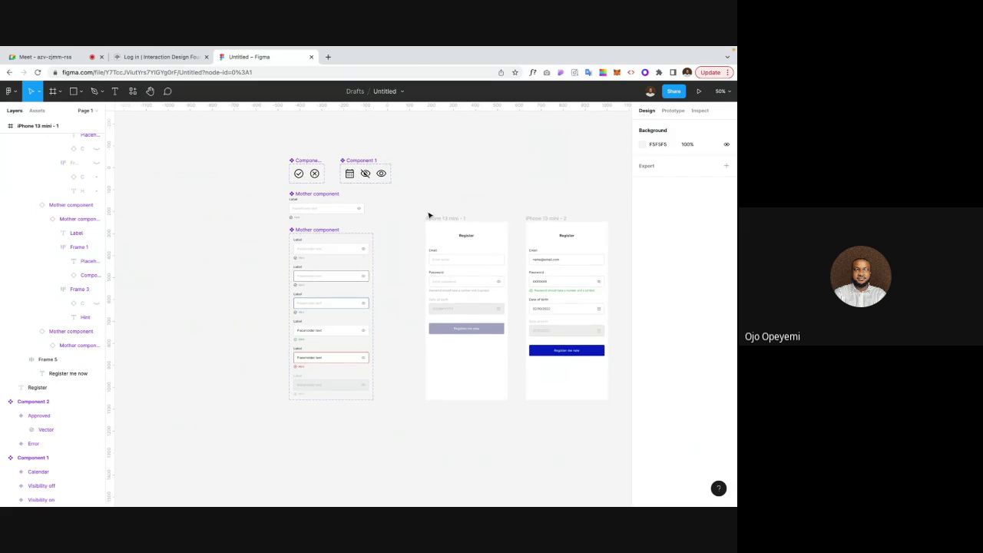
{"action": "key", "text": "shift+0"}
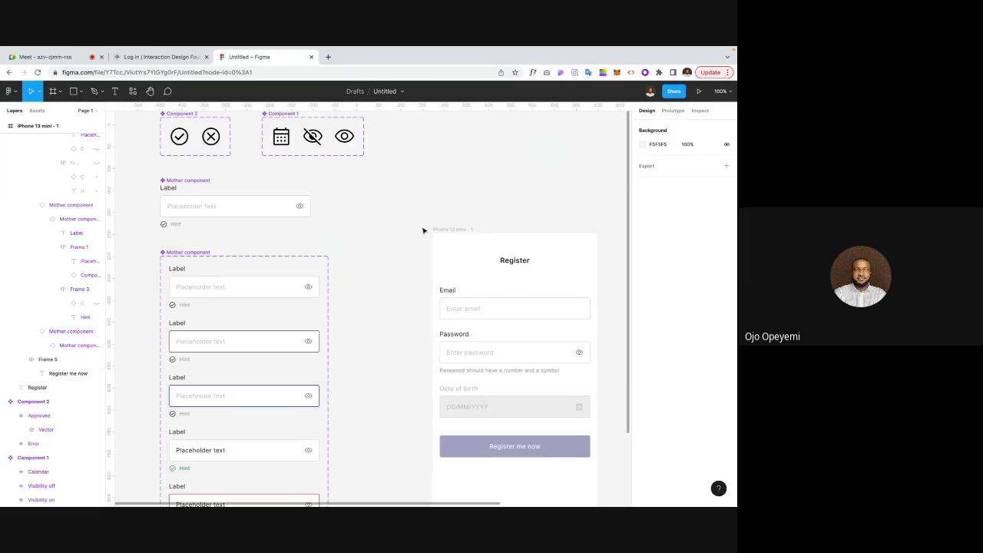
{"action": "scroll", "coordinate": [422, 231], "scroll_direction": "up", "scroll_amount": 2}
{"action": "scroll", "coordinate": [422, 230], "scroll_direction": "down", "scroll_amount": 5}
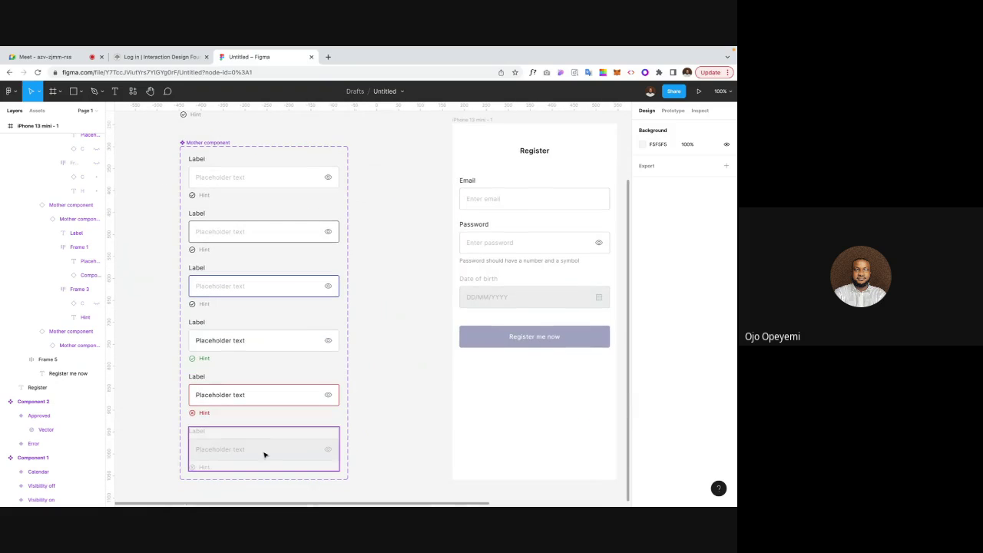
{"action": "scroll", "coordinate": [301, 212], "scroll_direction": "up", "scroll_amount": 2}
{"action": "scroll", "coordinate": [301, 211], "scroll_direction": "up", "scroll_amount": 3}
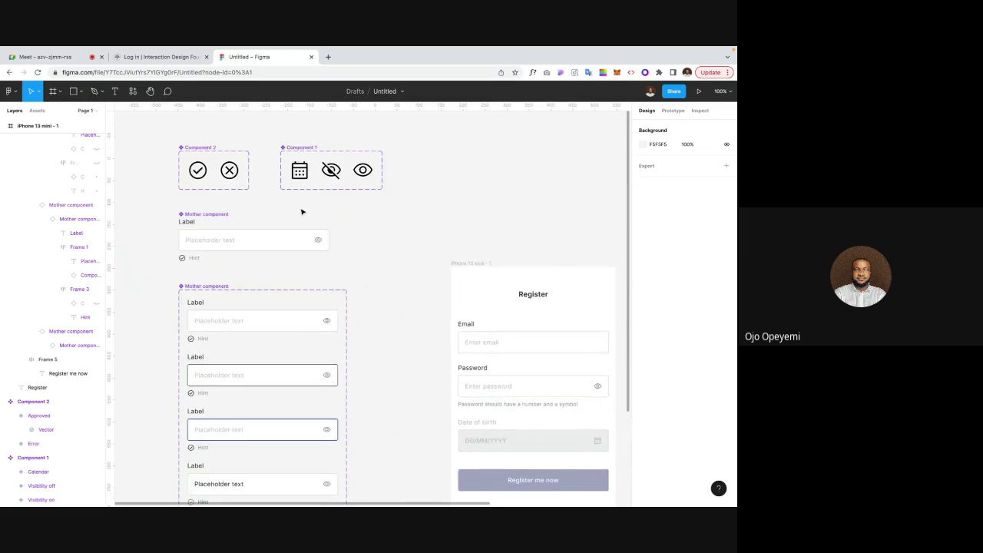
Step: Remove auto layout from the icon component set
{"action": "left_click", "coordinate": [299, 182]}
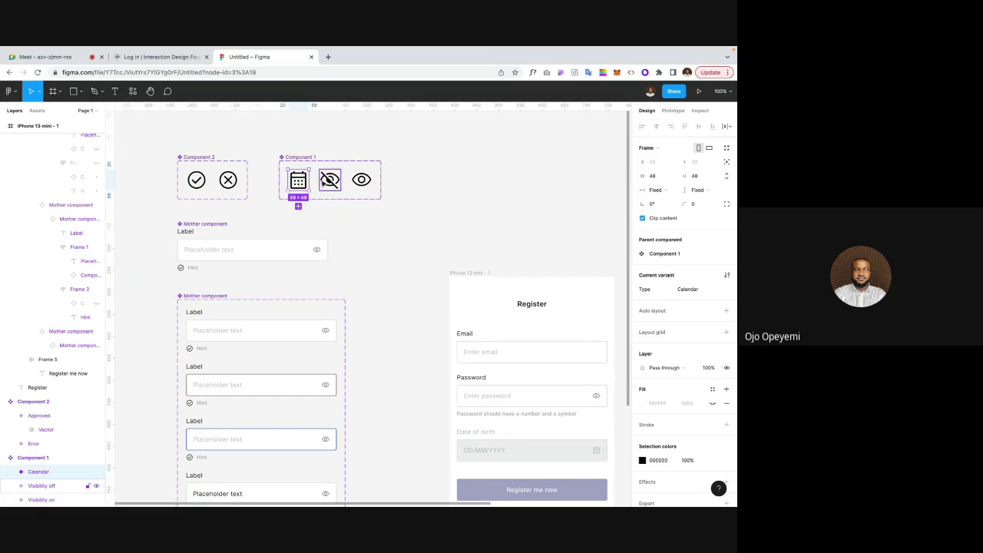
{"action": "left_click", "coordinate": [329, 181]}
{"action": "left_click", "coordinate": [361, 179]}
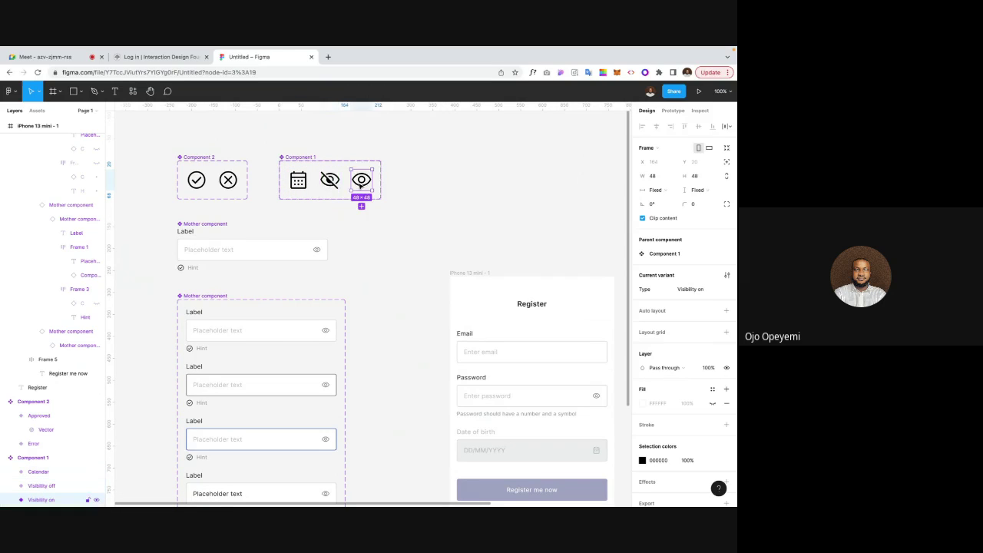
{"action": "left_click", "coordinate": [311, 163]}
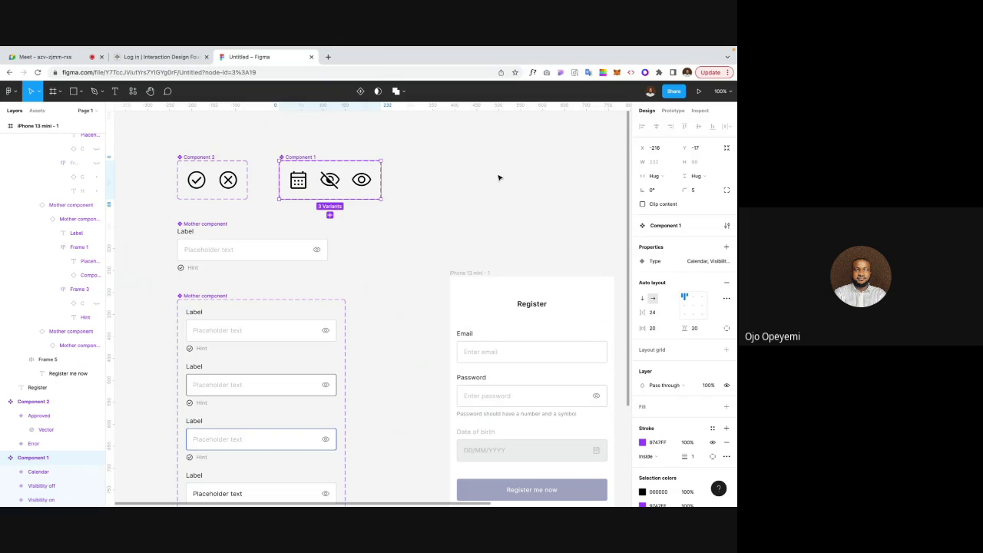
{"action": "left_click", "coordinate": [725, 288]}
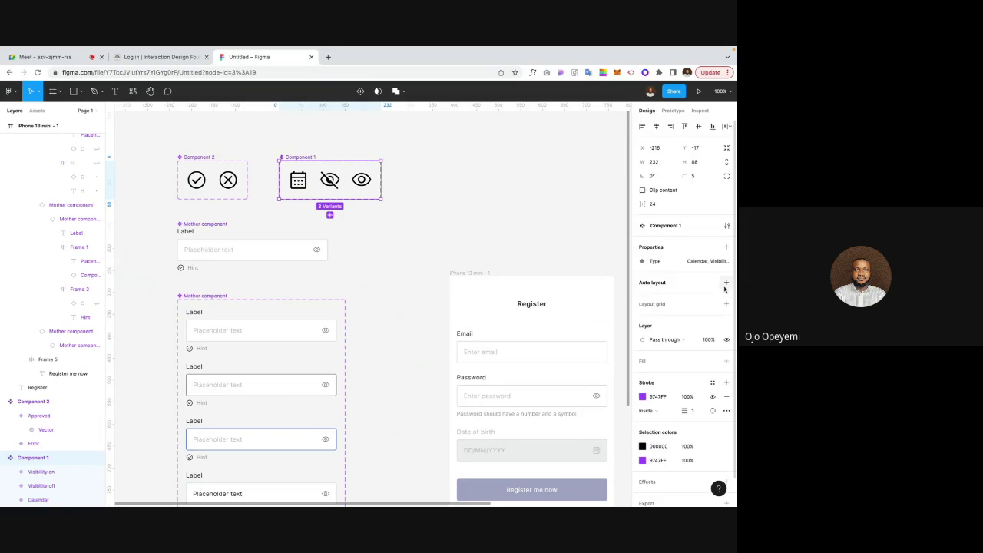
Step: Duplicate the eye variant into a fourth Type4 variant and open a new browser tab
{"action": "left_click", "coordinate": [353, 185]}
{"action": "key", "text": "ctrl+d"}
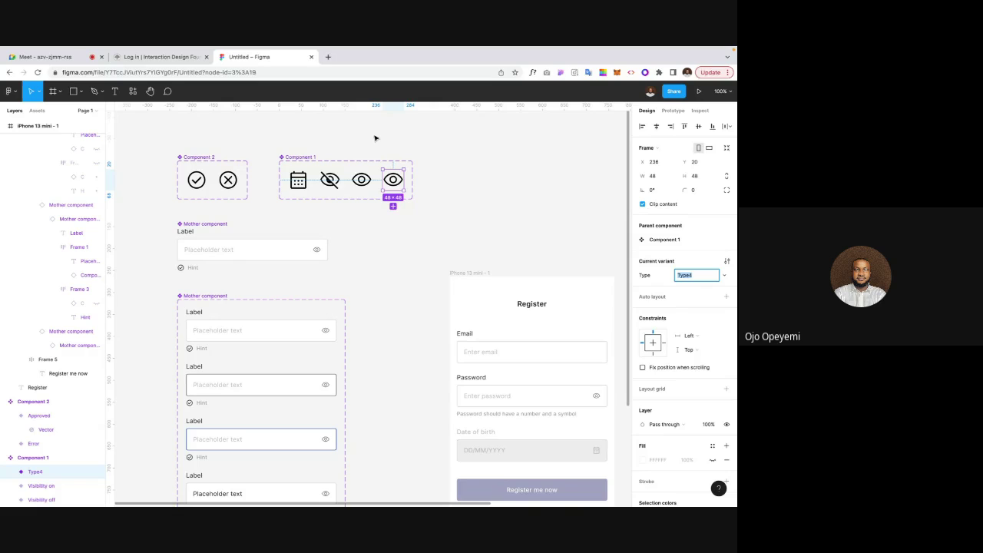
{"action": "key", "text": "ctrl+t"}
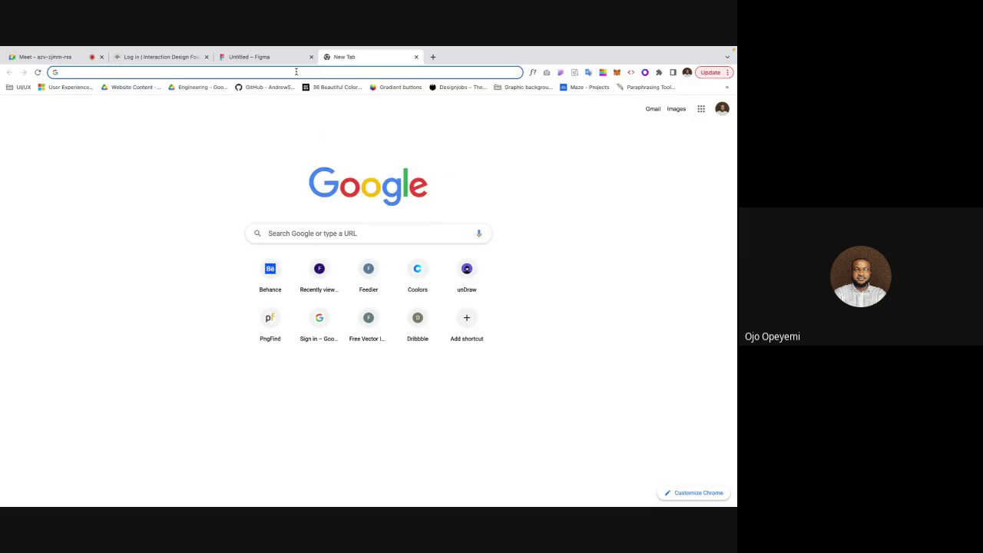
Step: Mute the microphone in the Google Meet call
{"action": "type", "text": "fonts.google.com"}
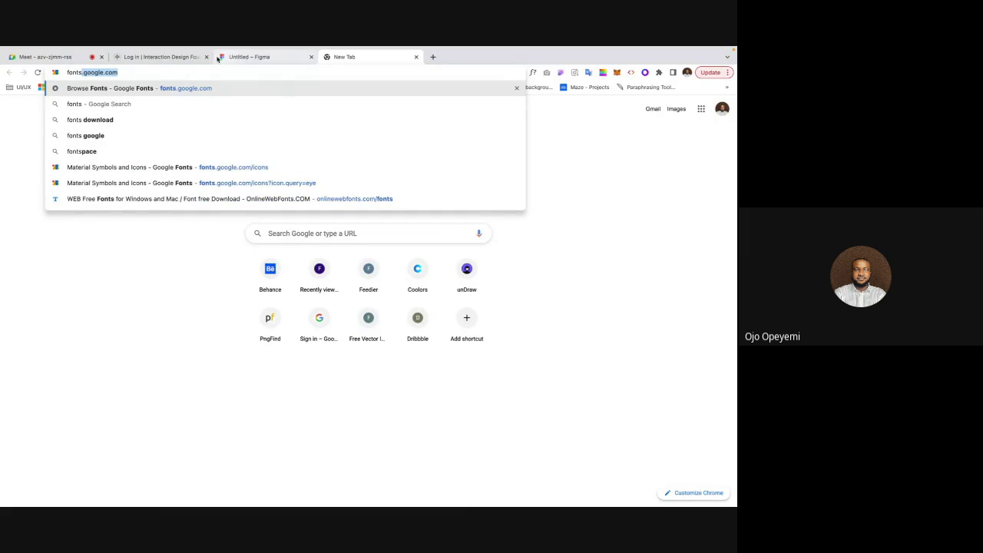
{"action": "left_click", "coordinate": [85, 58]}
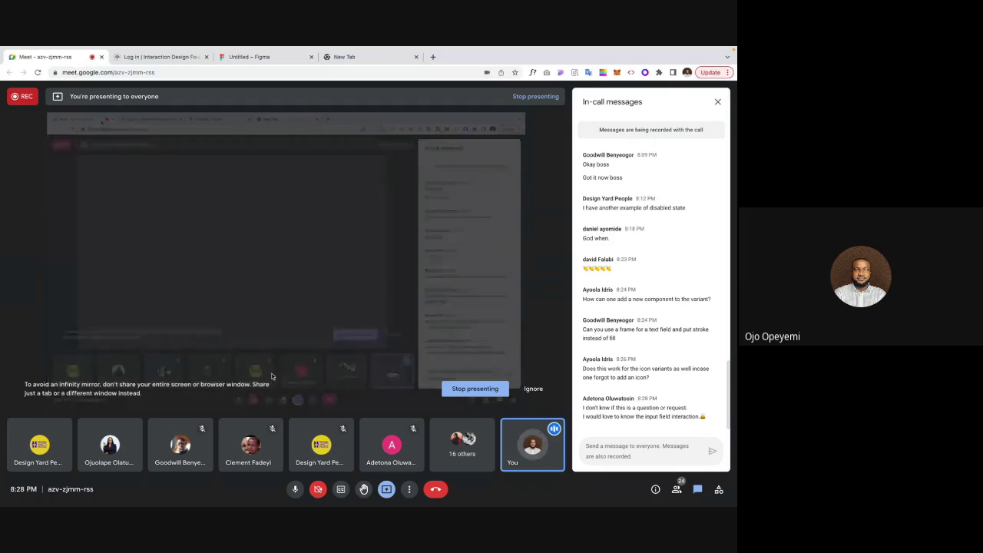
{"action": "left_click", "coordinate": [294, 489]}
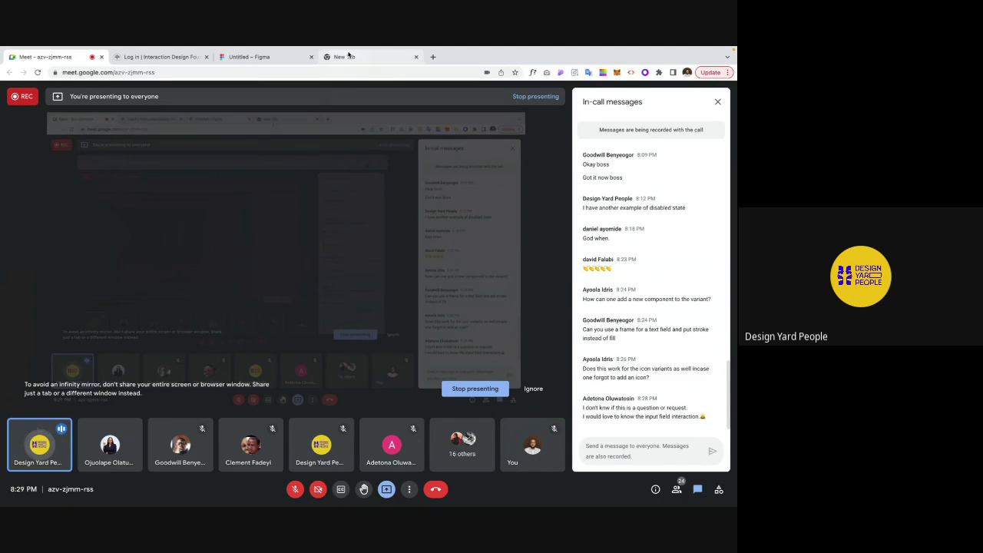
Step: Download the Material Symbols Search icon as an SVG from fonts.google.com and return to Figma
{"action": "left_click", "coordinate": [344, 57]}
{"action": "left_click", "coordinate": [262, 72]}
{"action": "type", "text": "fonts."}
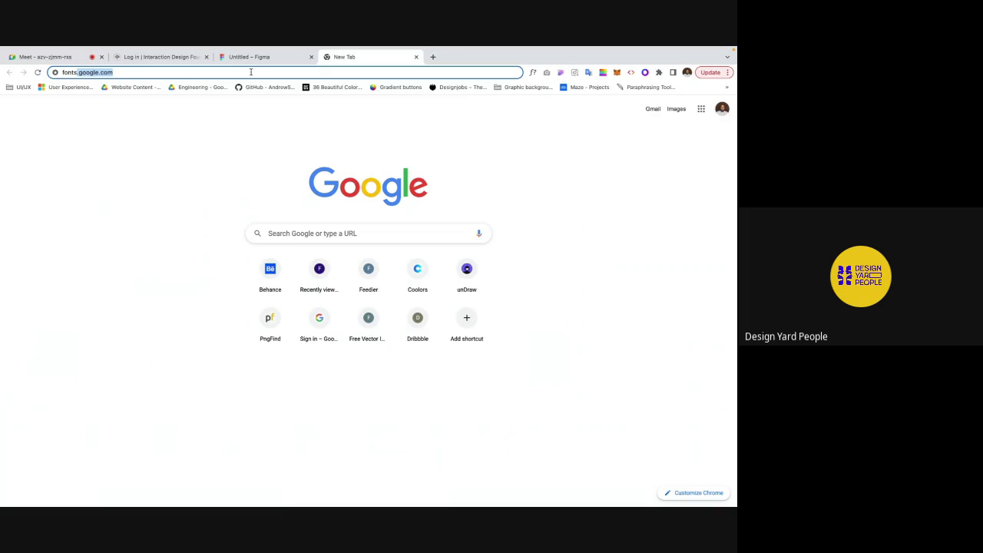
{"action": "key", "text": "Return"}
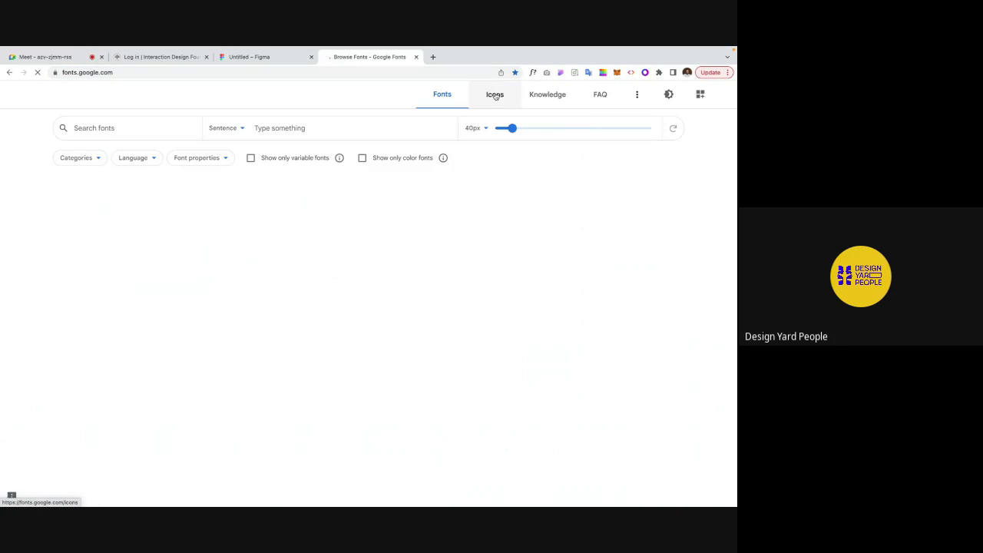
{"action": "left_click", "coordinate": [495, 95]}
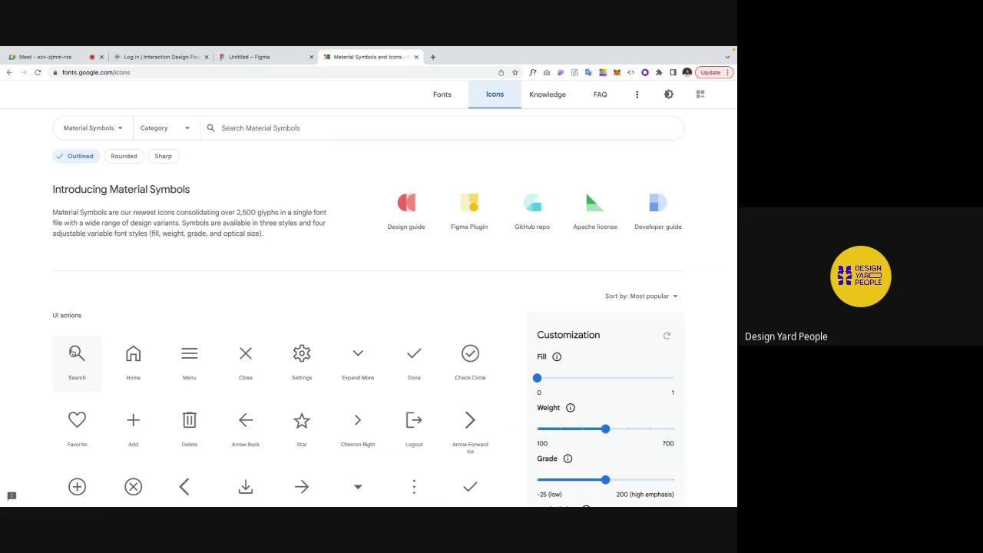
{"action": "left_click", "coordinate": [74, 352]}
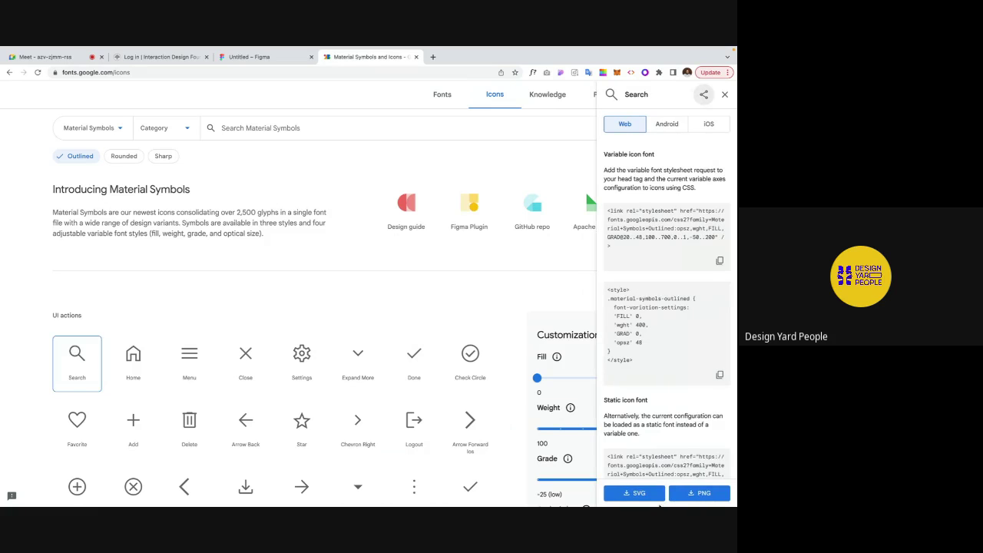
{"action": "left_click", "coordinate": [635, 493]}
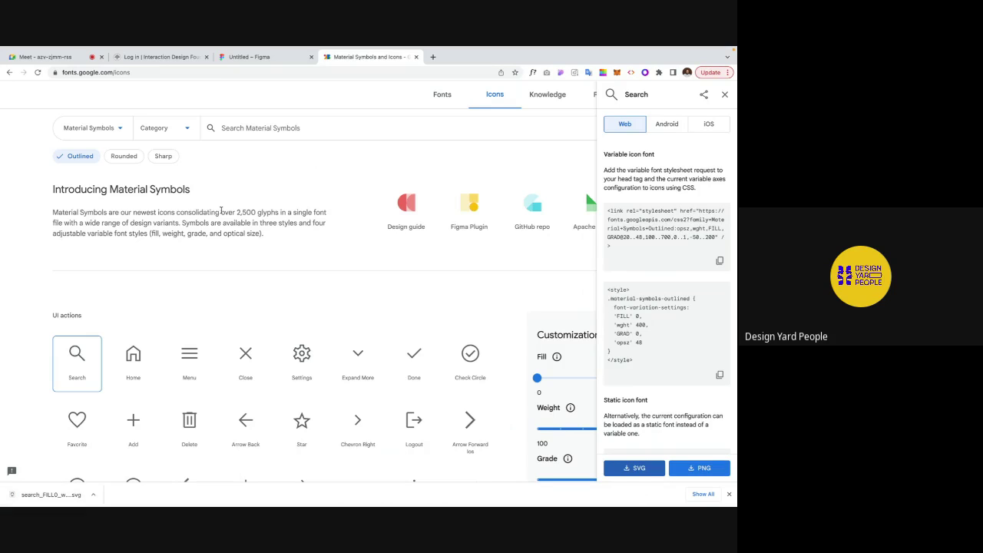
{"action": "left_click", "coordinate": [245, 58]}
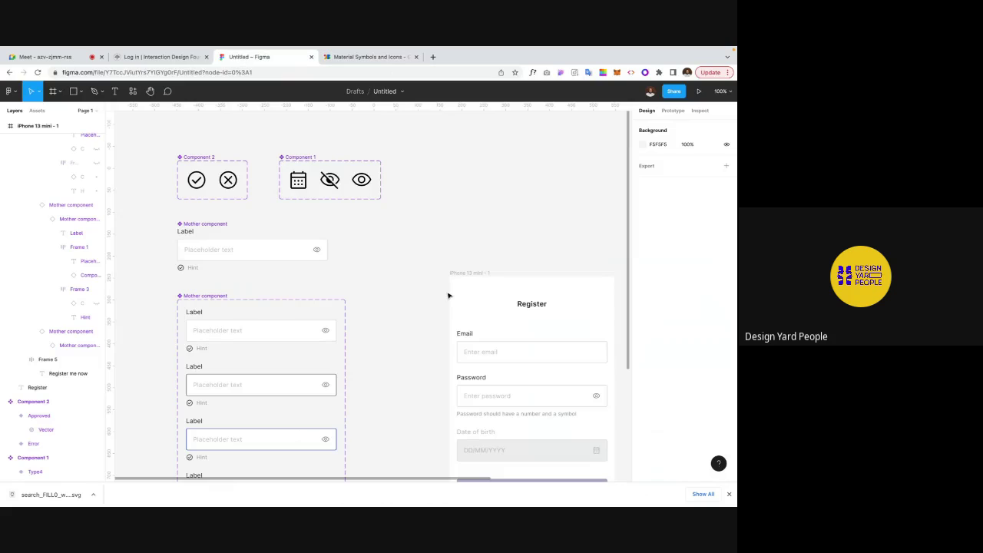
Step: Drop the downloaded search SVG onto the canvas above the icon components
{"action": "scroll", "coordinate": [448, 295], "scroll_direction": "up", "scroll_amount": 2}
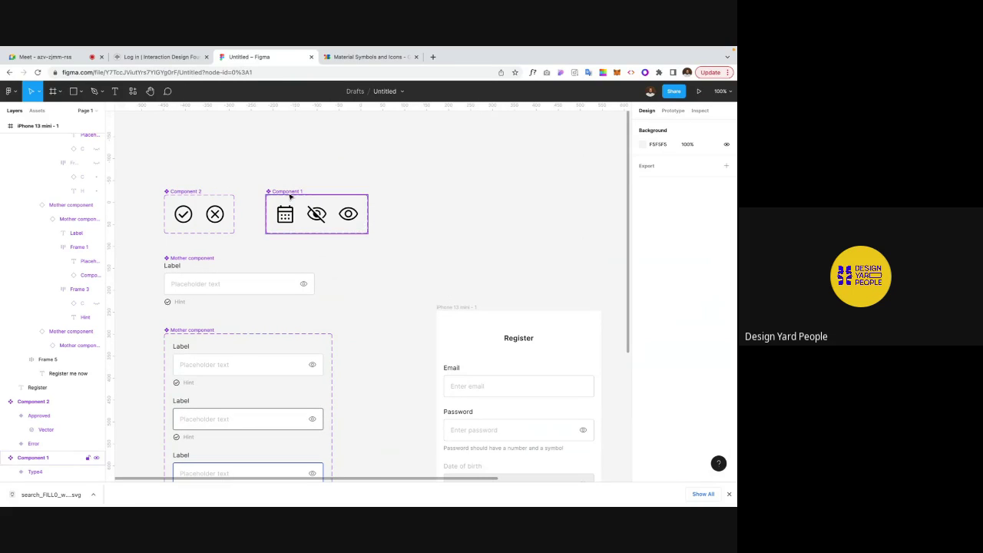
{"action": "left_click_drag", "start_coordinate": [55, 503], "coordinate": [517, 167]}
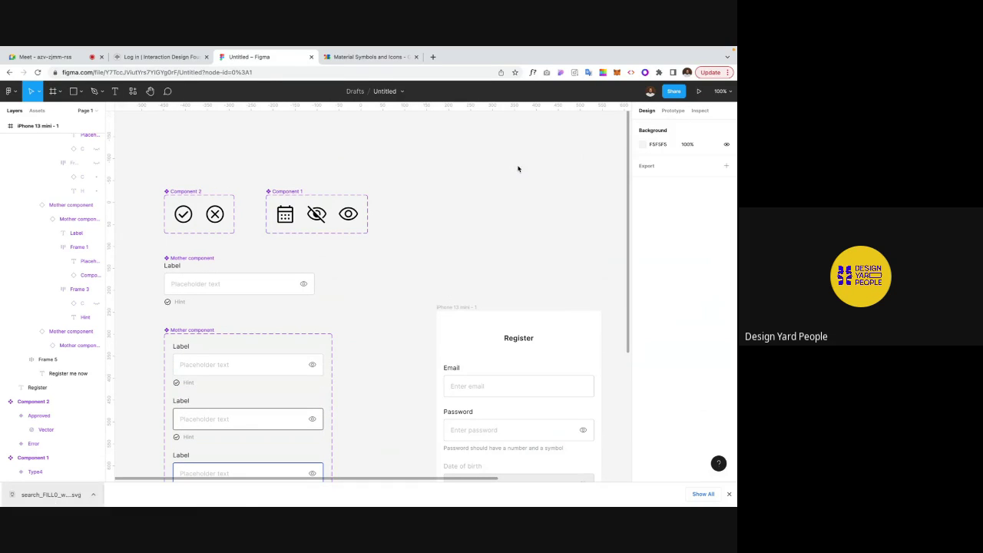
{"action": "scroll", "coordinate": [515, 173], "scroll_direction": "right", "scroll_amount": 2}
{"action": "scroll", "coordinate": [515, 173], "scroll_direction": "up", "scroll_amount": 2}
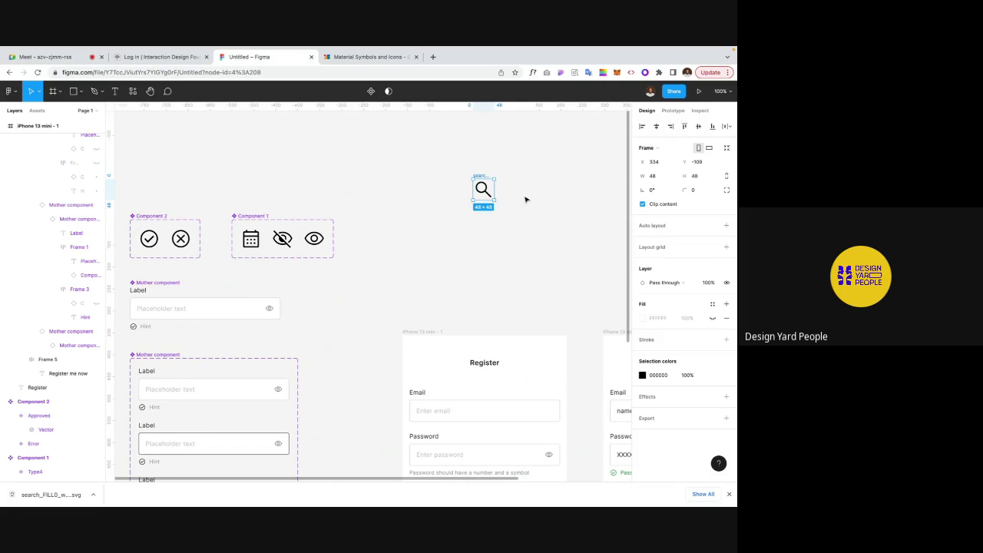
Step: Paste a copy of the search icon into Component 1, move it out, and delete it
{"action": "left_click", "coordinate": [244, 221]}
{"action": "key", "text": "ctrl+v"}
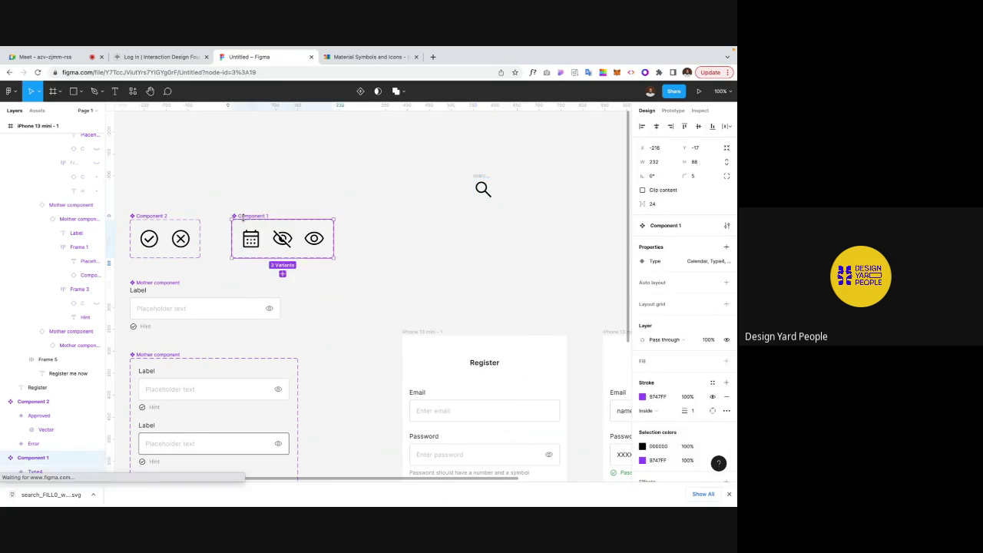
{"action": "left_click_drag", "start_coordinate": [281, 238], "coordinate": [401, 208]}
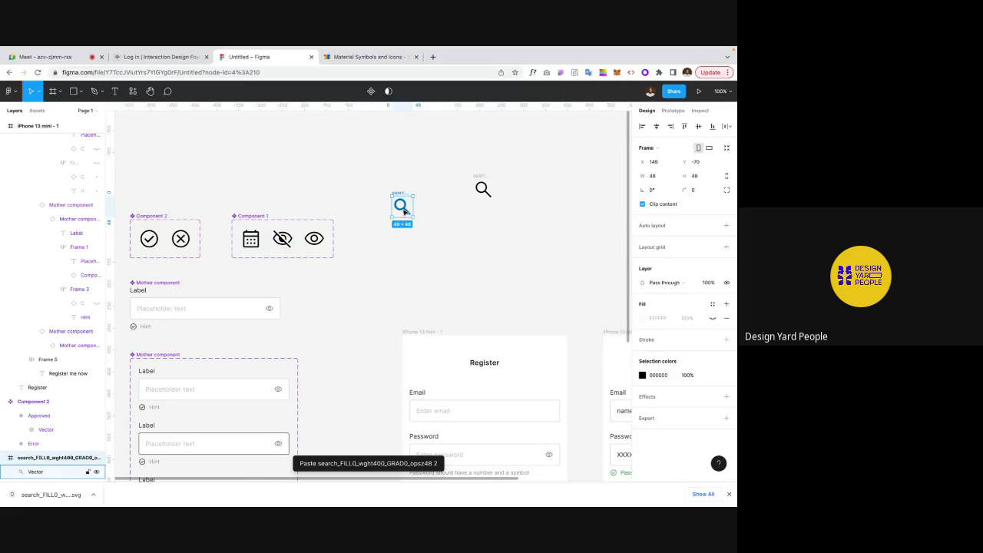
{"action": "key", "text": "Delete"}
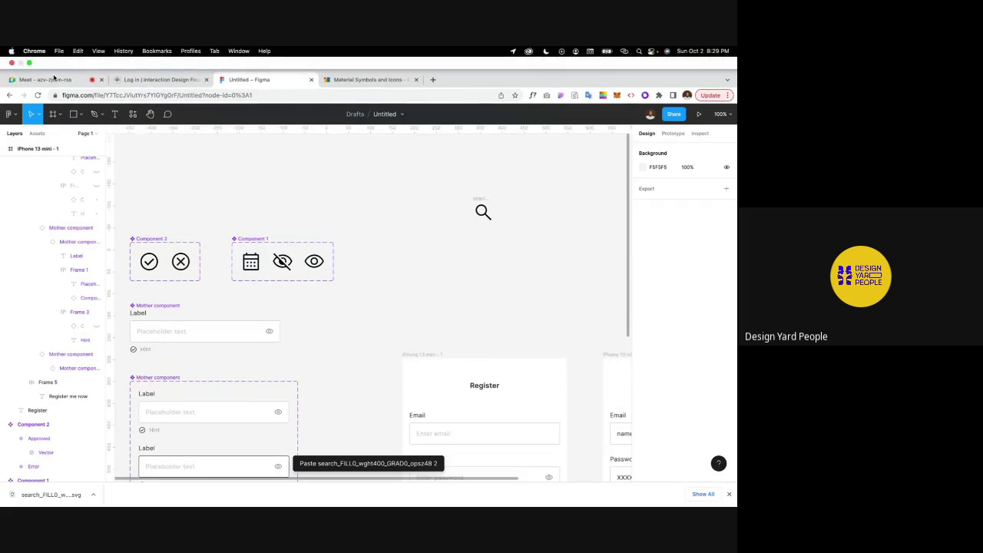
Step: Check the video call, then come back and select the search icon on the canvas
{"action": "left_click", "coordinate": [53, 80]}
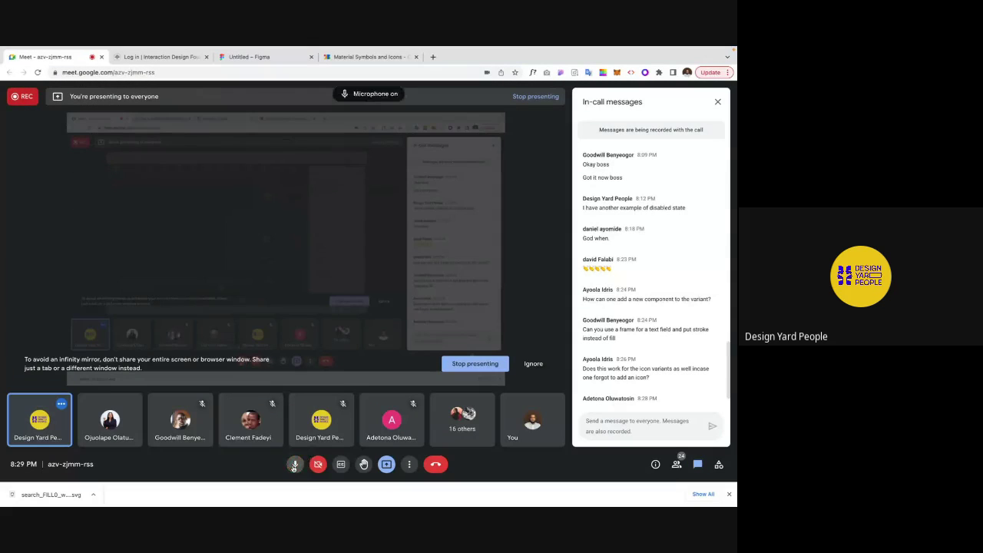
{"action": "left_click", "coordinate": [254, 61]}
{"action": "scroll", "coordinate": [369, 194], "scroll_direction": "down", "scroll_amount": 4}
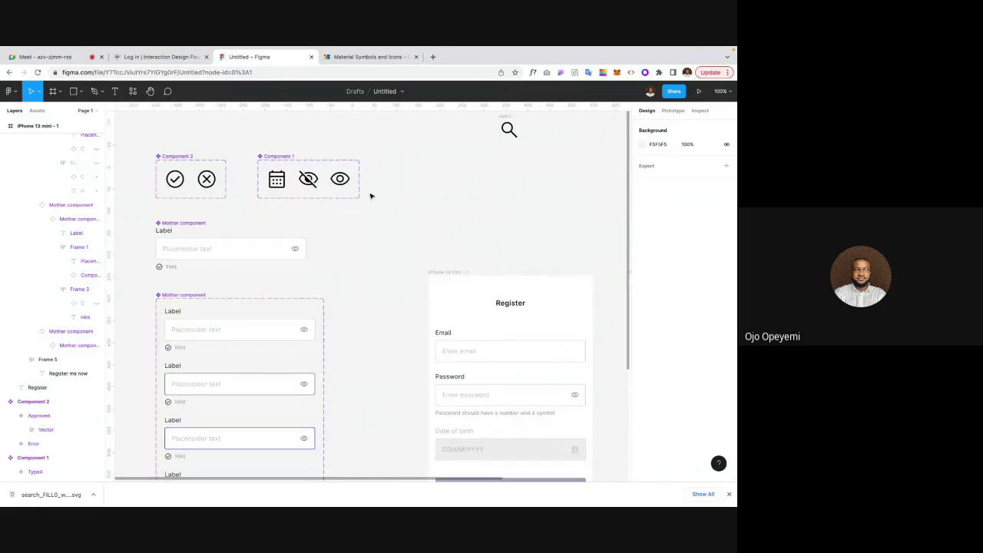
{"action": "scroll", "coordinate": [369, 194], "scroll_direction": "down", "scroll_amount": 1}
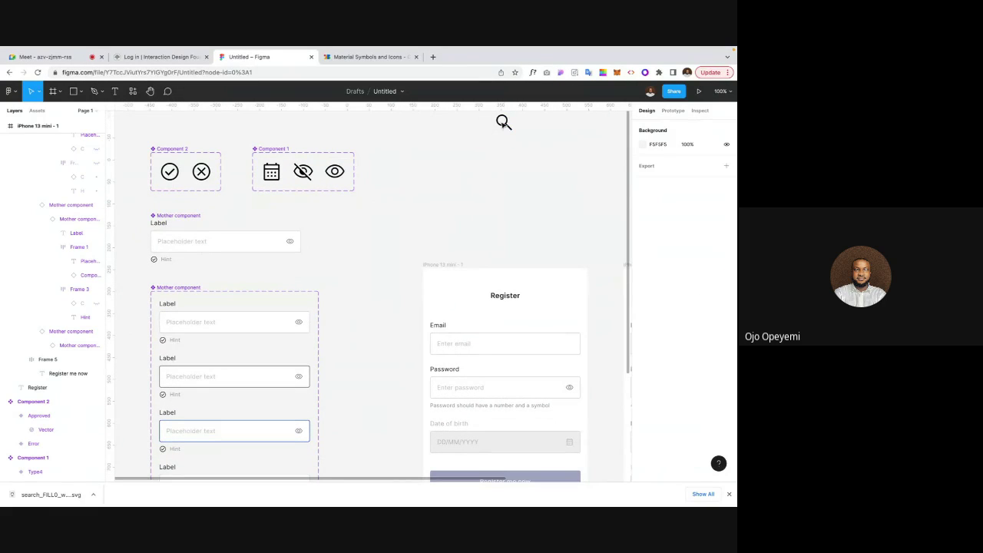
{"action": "scroll", "coordinate": [476, 146], "scroll_direction": "up", "scroll_amount": 2}
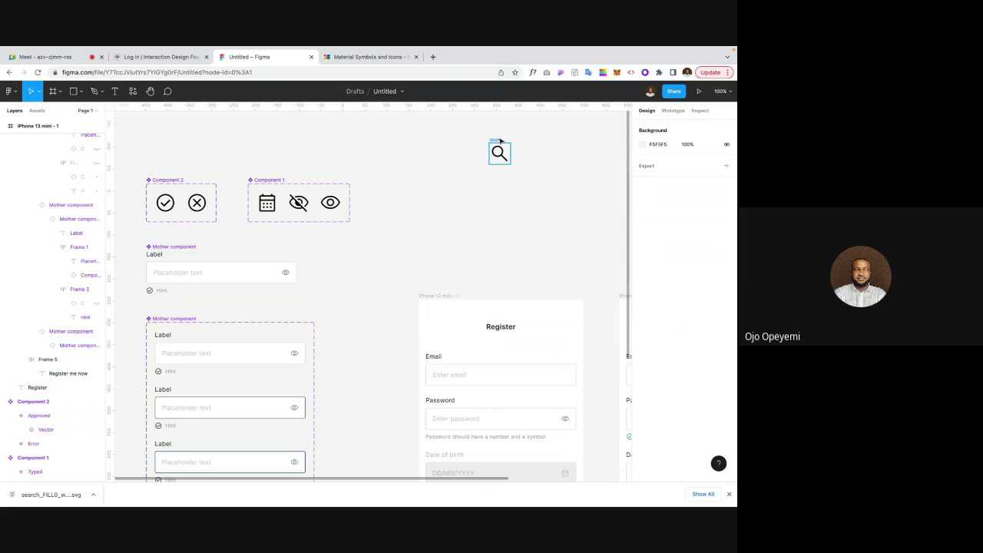
{"action": "left_click", "coordinate": [500, 141]}
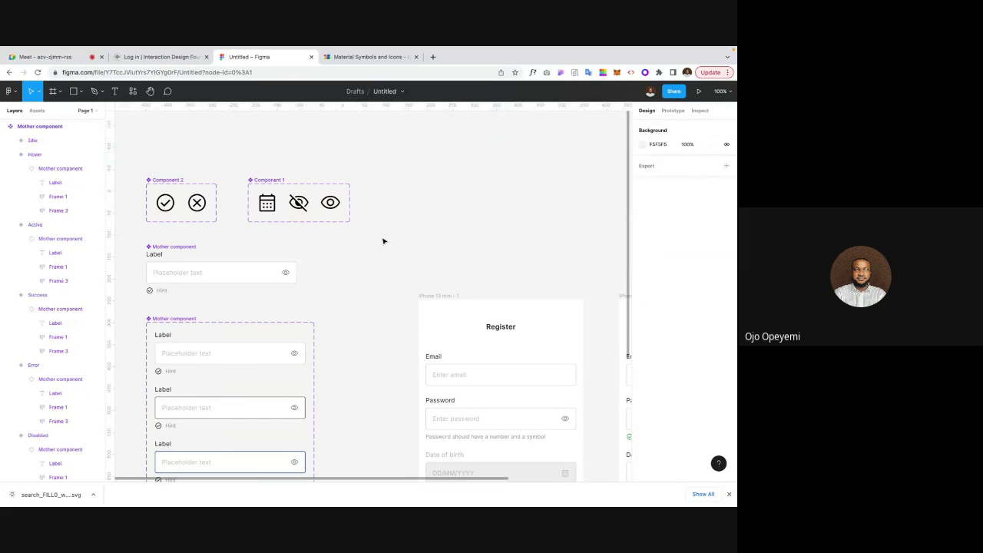
Step: Pan across the canvas and briefly select the eye variant Type4, then deselect it
{"action": "scroll", "coordinate": [383, 242], "scroll_direction": "up", "scroll_amount": 3}
{"action": "scroll", "coordinate": [383, 241], "scroll_direction": "left", "scroll_amount": 2}
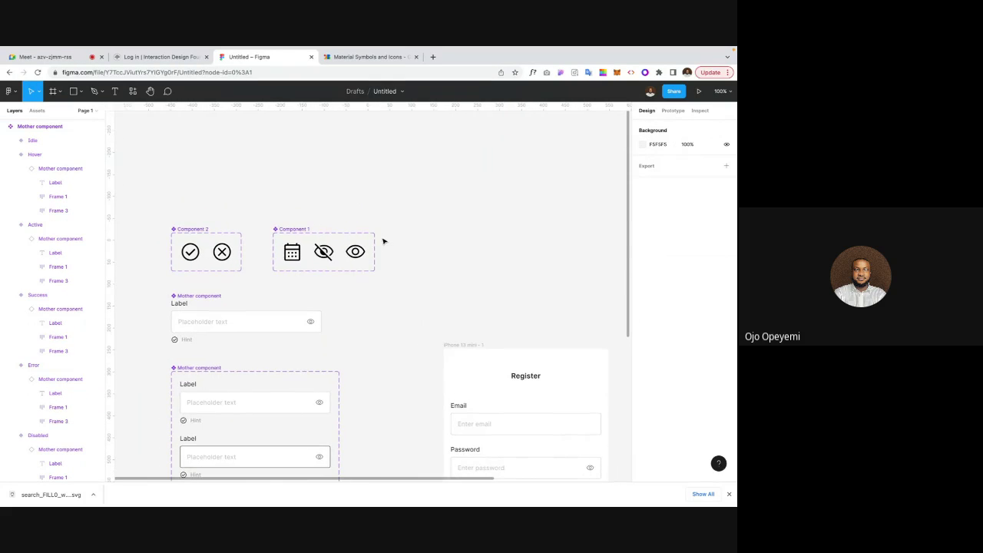
{"action": "scroll", "coordinate": [425, 246], "scroll_direction": "up", "scroll_amount": 2}
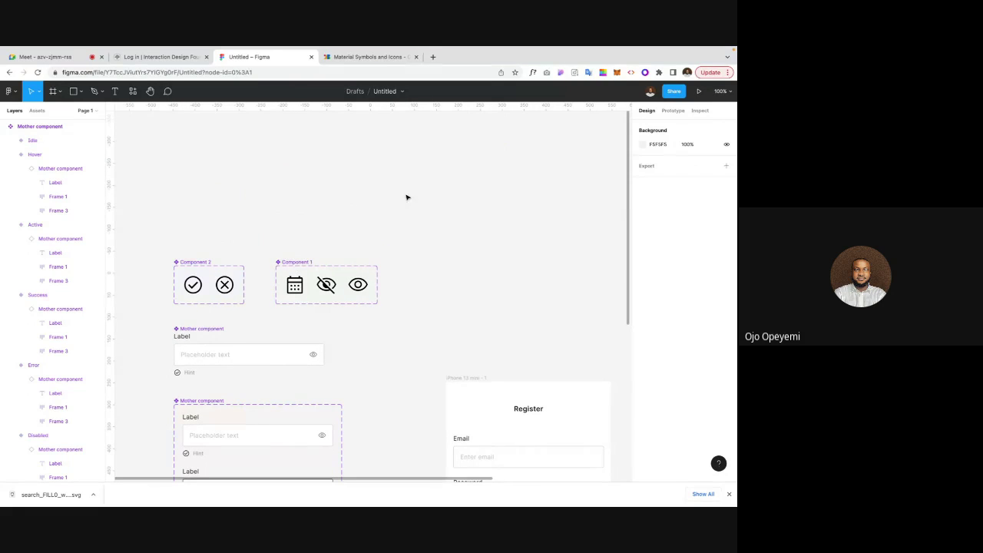
{"action": "scroll", "coordinate": [493, 266], "scroll_direction": "down", "scroll_amount": 5}
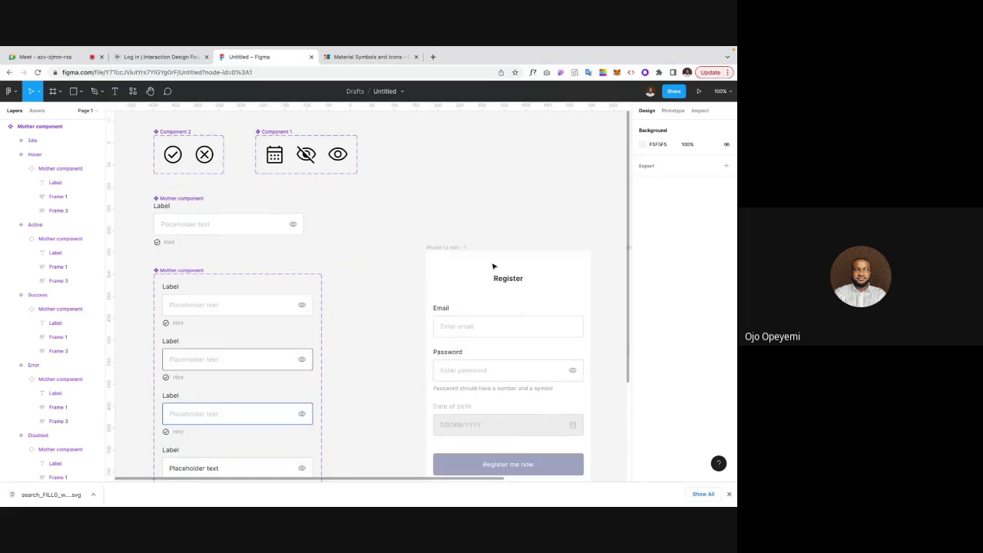
{"action": "scroll", "coordinate": [409, 258], "scroll_direction": "up", "scroll_amount": 2}
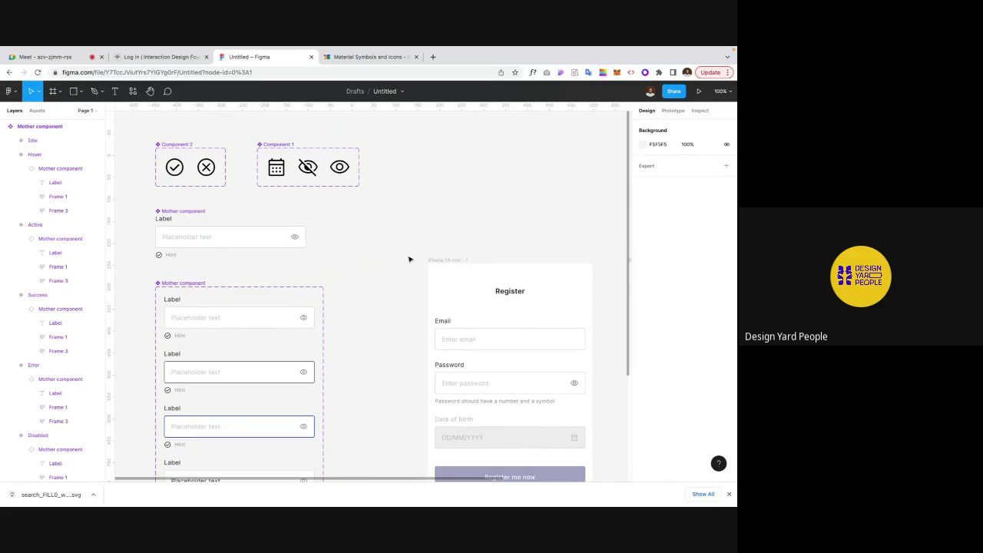
{"action": "scroll", "coordinate": [408, 257], "scroll_direction": "up", "scroll_amount": 1}
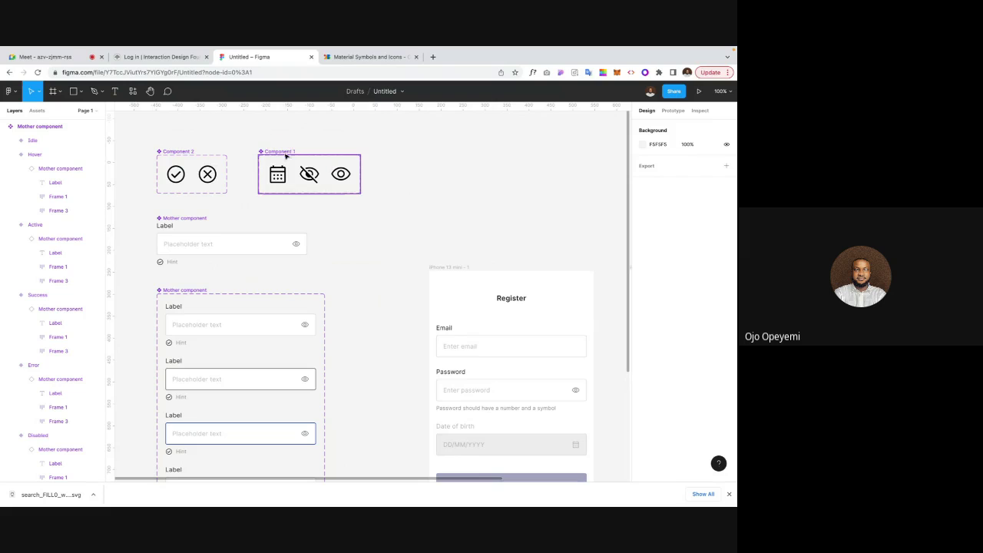
{"action": "left_click", "coordinate": [340, 173]}
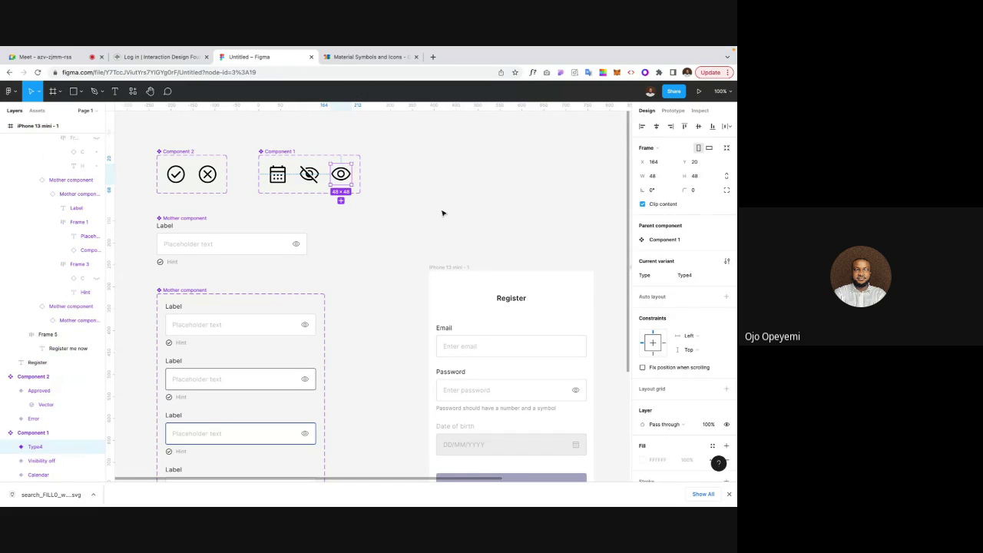
{"action": "left_click", "coordinate": [401, 182]}
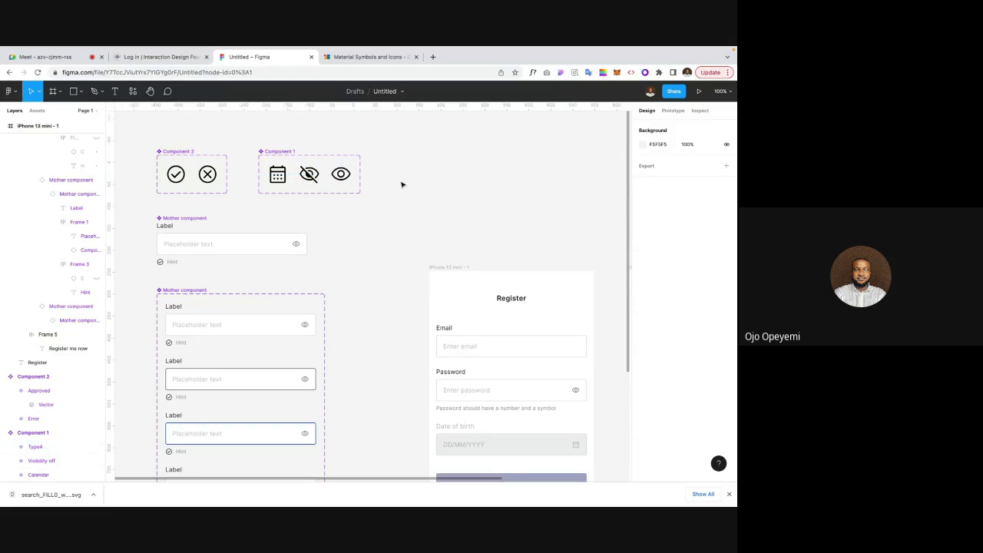
Step: Zoom to fit all frames with Shift+1 and close the browser's download bar
{"action": "scroll", "coordinate": [345, 185], "scroll_direction": "up", "scroll_amount": 1}
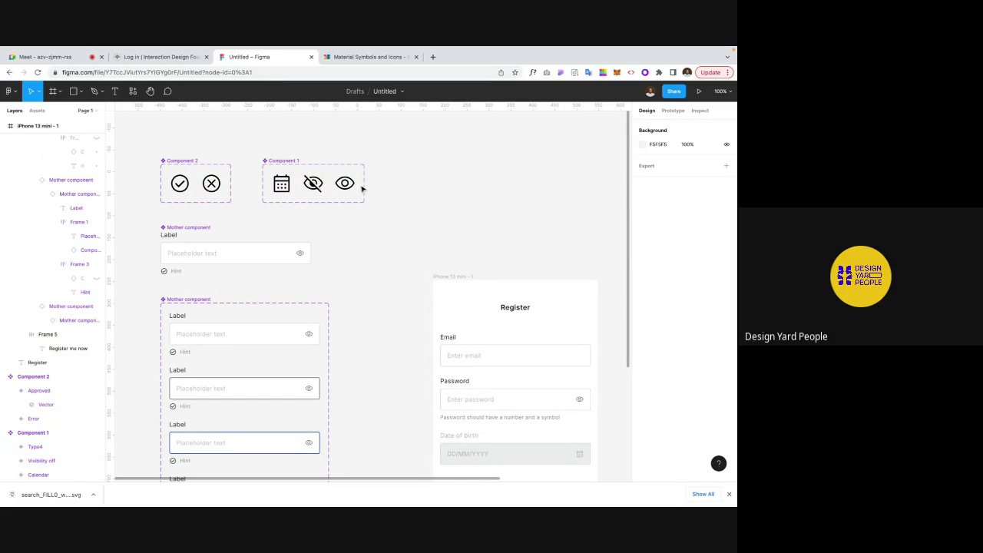
{"action": "scroll", "coordinate": [393, 192], "scroll_direction": "down", "scroll_amount": 2}
{"action": "scroll", "coordinate": [393, 192], "scroll_direction": "left", "scroll_amount": 1}
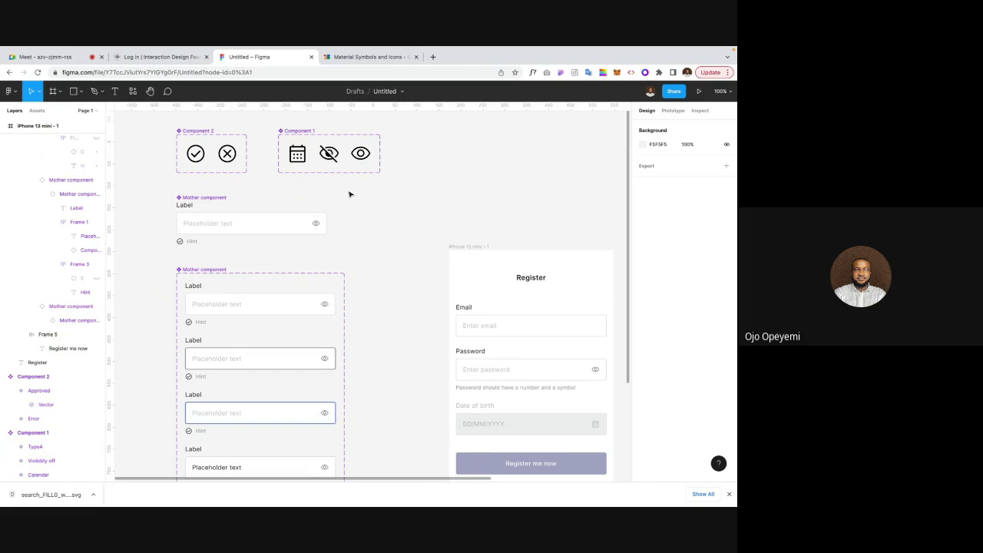
{"action": "scroll", "coordinate": [355, 195], "scroll_direction": "up", "scroll_amount": 1}
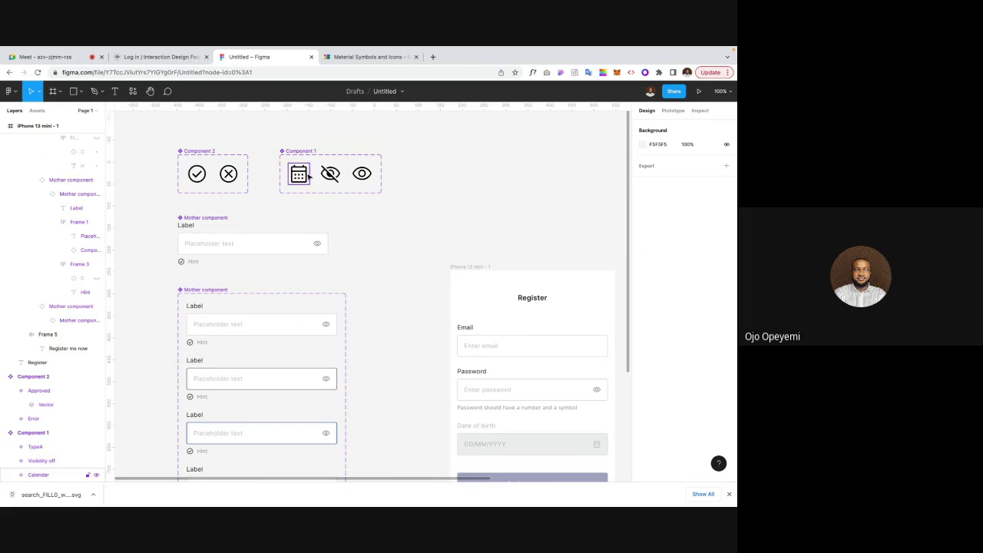
{"action": "scroll", "coordinate": [374, 216], "scroll_direction": "down", "scroll_amount": 1}
{"action": "scroll", "coordinate": [375, 216], "scroll_direction": "left", "scroll_amount": 1}
{"action": "scroll", "coordinate": [375, 217], "scroll_direction": "down", "scroll_amount": 1}
{"action": "scroll", "coordinate": [375, 216], "scroll_direction": "left", "scroll_amount": 1}
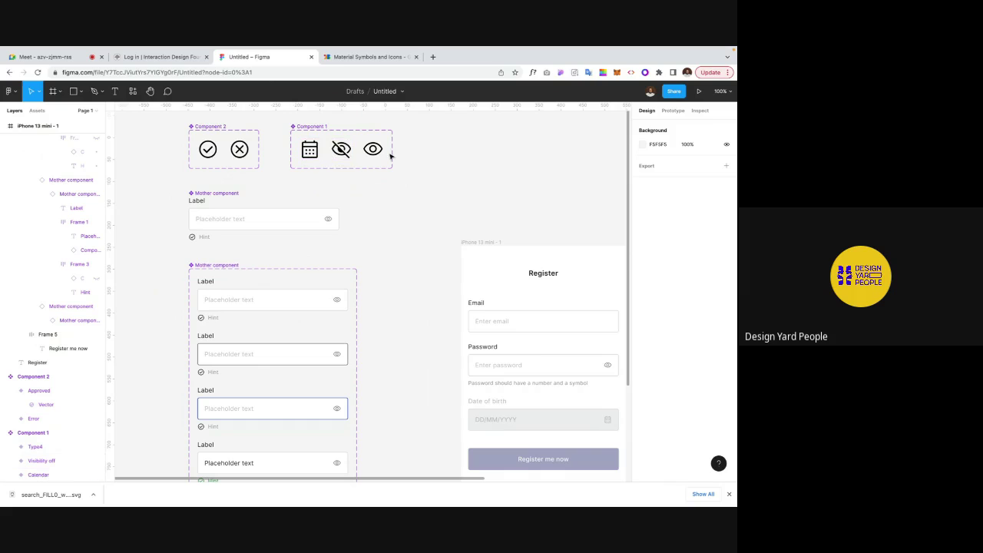
{"action": "key", "text": "shift+1"}
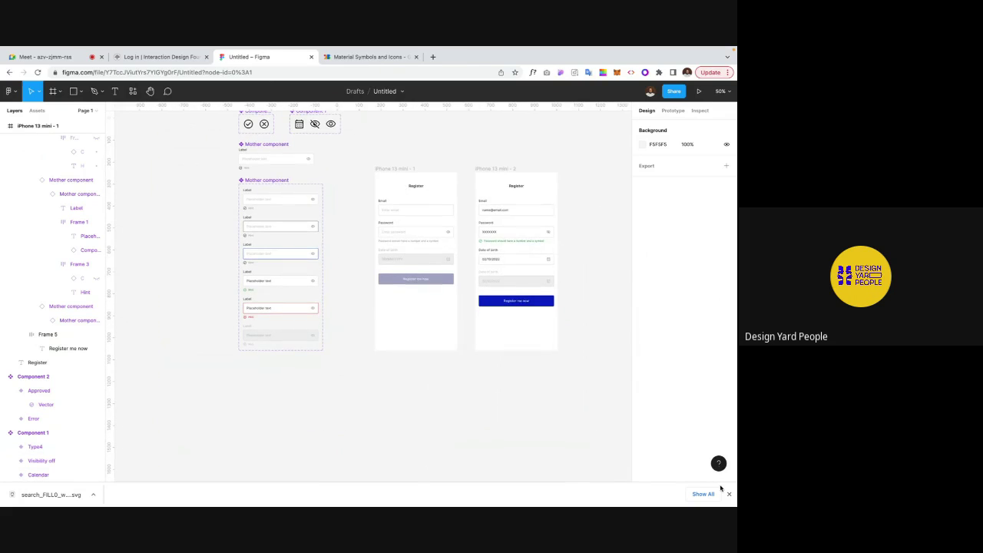
{"action": "left_click", "coordinate": [728, 494]}
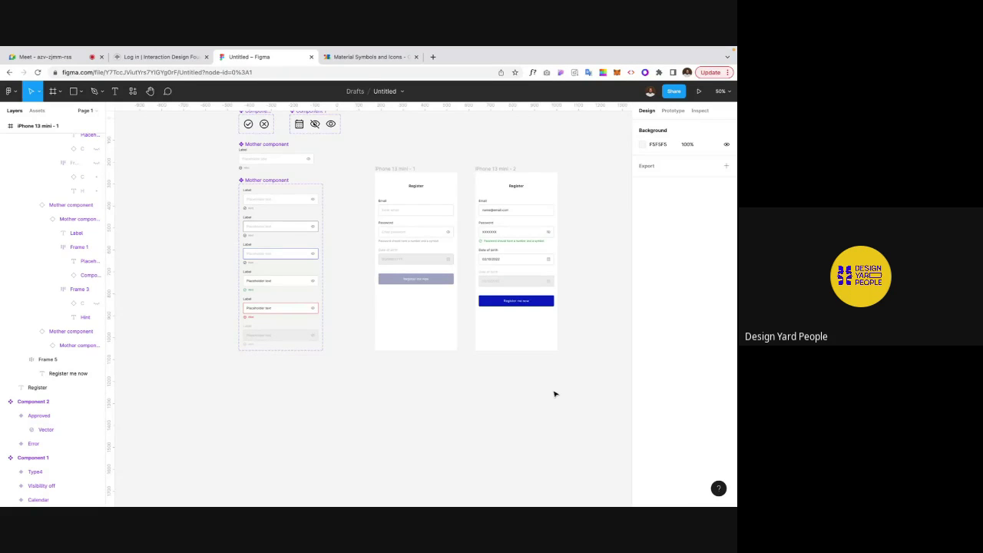
Step: In the Meet call, toggle the microphone muted, unmuted, then muted again
{"action": "left_click", "coordinate": [71, 62]}
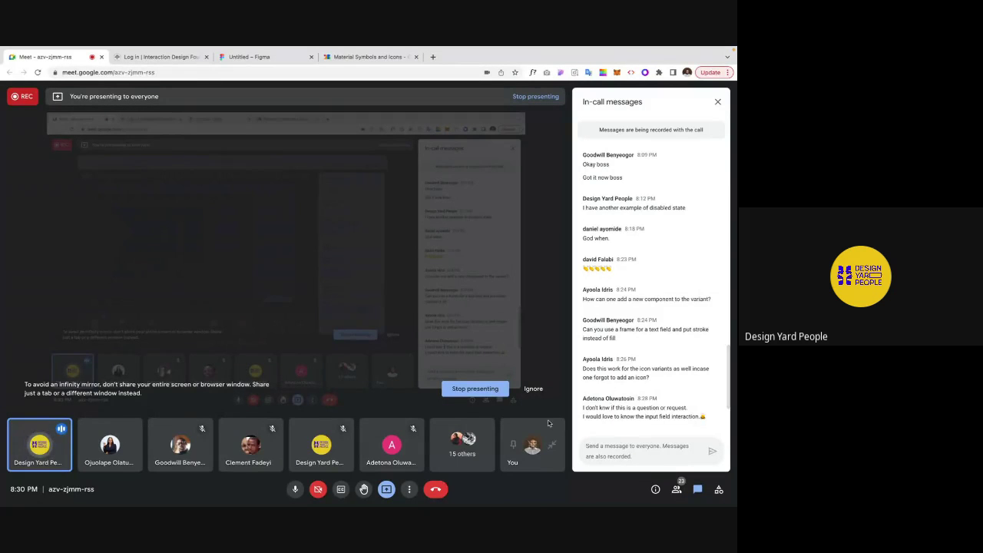
{"action": "mouse_move", "coordinate": [604, 49]}
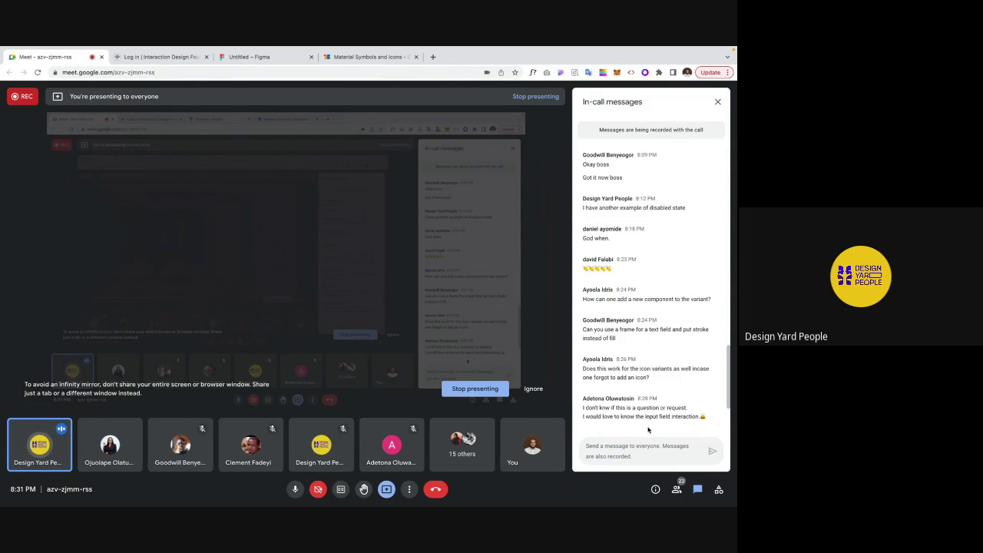
{"action": "left_click", "coordinate": [296, 489]}
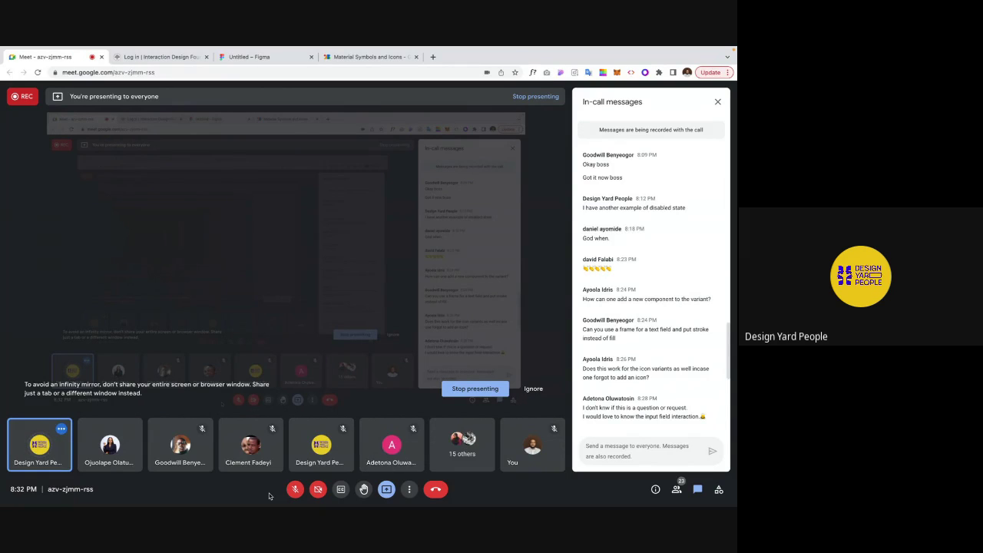
{"action": "left_click", "coordinate": [292, 491]}
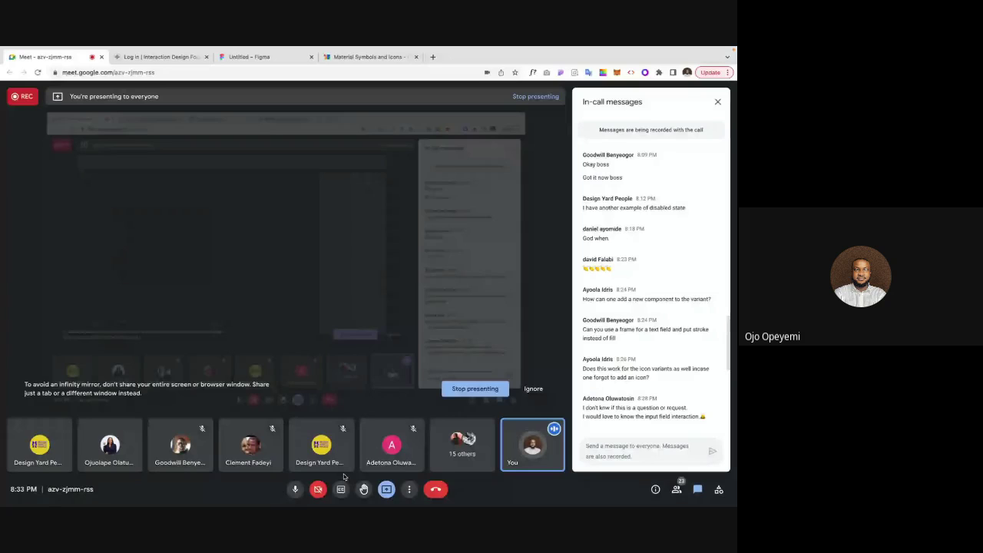
{"action": "left_click", "coordinate": [295, 489]}
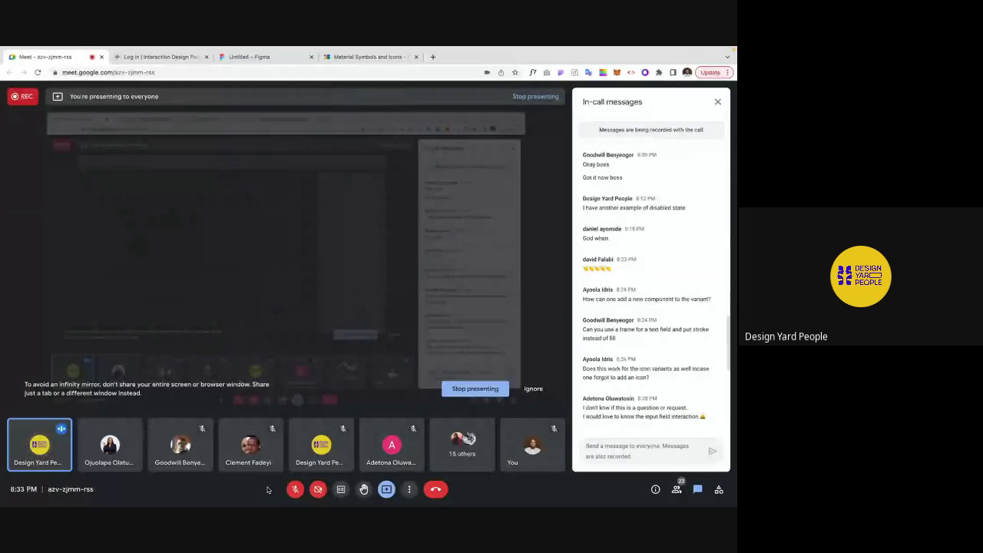